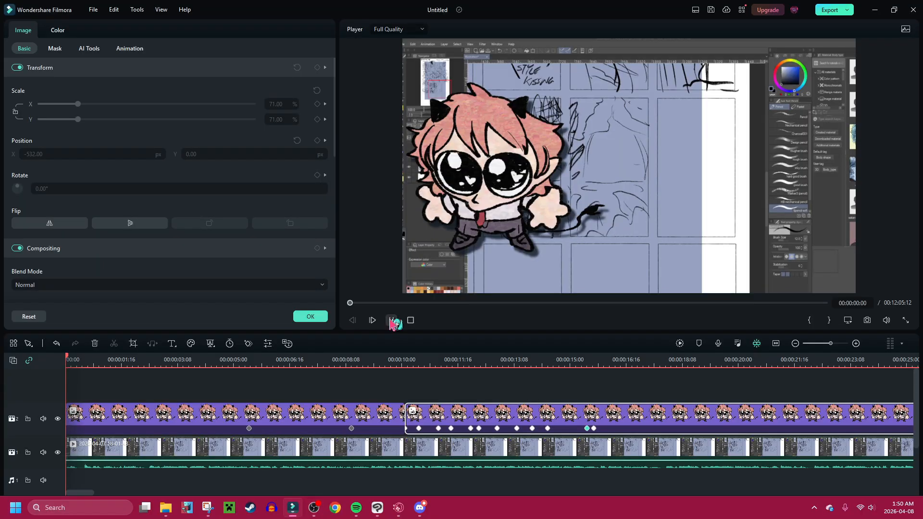
pyautogui.click(391, 321)
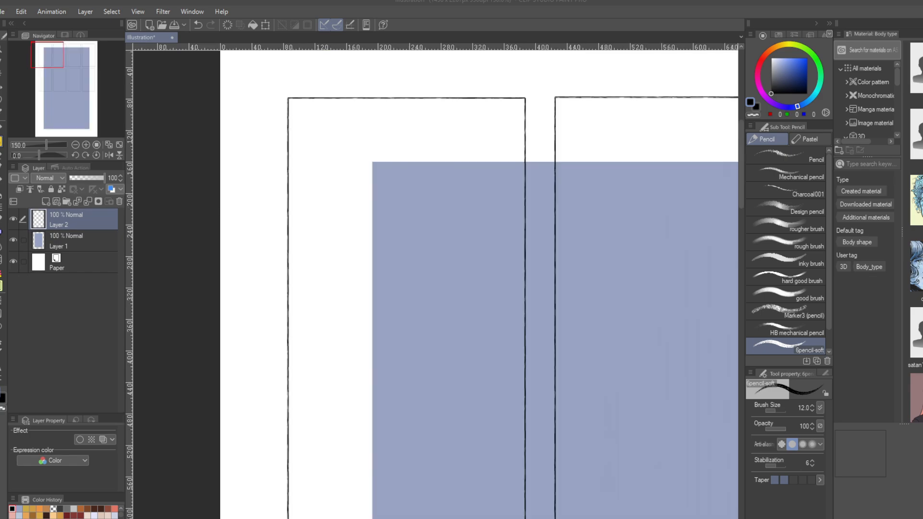
# - Sketch a close-up of a frowning, long-haired face with eyes, nose, mouth and wavy hair in the first panel of the upper row
pyautogui.moveTo(364, 237); pyautogui.dragTo(455, 262)
pyautogui.moveTo(429, 275)
pyautogui.mouseDown()
pyautogui.moveTo(450, 274)
pyautogui.moveTo(414, 300)
pyautogui.mouseUp()
pyautogui.moveTo(403, 295); pyautogui.dragTo(424, 299)
pyautogui.moveTo(356, 228); pyautogui.dragTo(414, 240)
pyautogui.moveTo(428, 243); pyautogui.dragTo(466, 257)
pyautogui.moveTo(456, 281)
pyautogui.mouseDown()
pyautogui.moveTo(379, 345)
pyautogui.moveTo(398, 436)
pyautogui.mouseUp()
pyautogui.moveTo(390, 365); pyautogui.dragTo(416, 440)
pyautogui.moveTo(358, 211); pyautogui.dragTo(410, 368)
pyautogui.moveTo(441, 215); pyautogui.dragTo(486, 348)
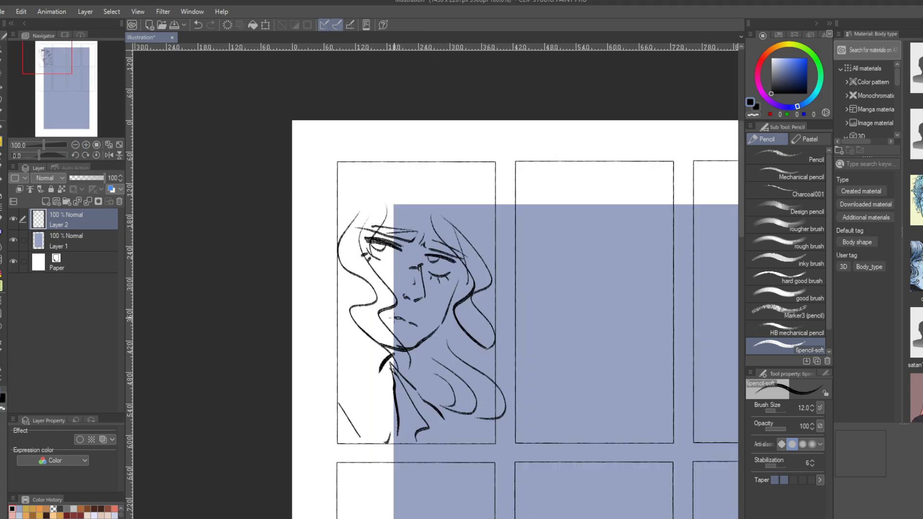
pyautogui.moveTo(391, 312); pyautogui.dragTo(421, 321)
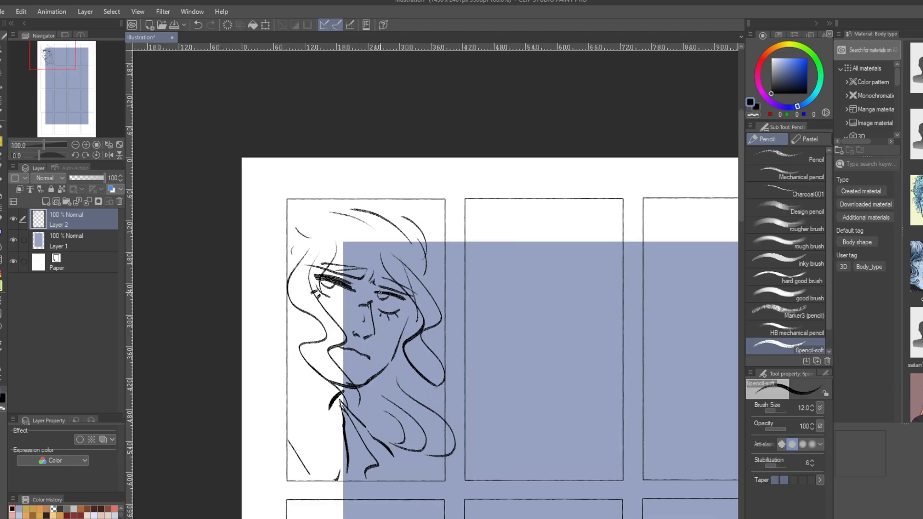
# - Redraw the eyes and brows of the close-up face in the first panel
pyautogui.moveTo(373, 291); pyautogui.dragTo(408, 301)
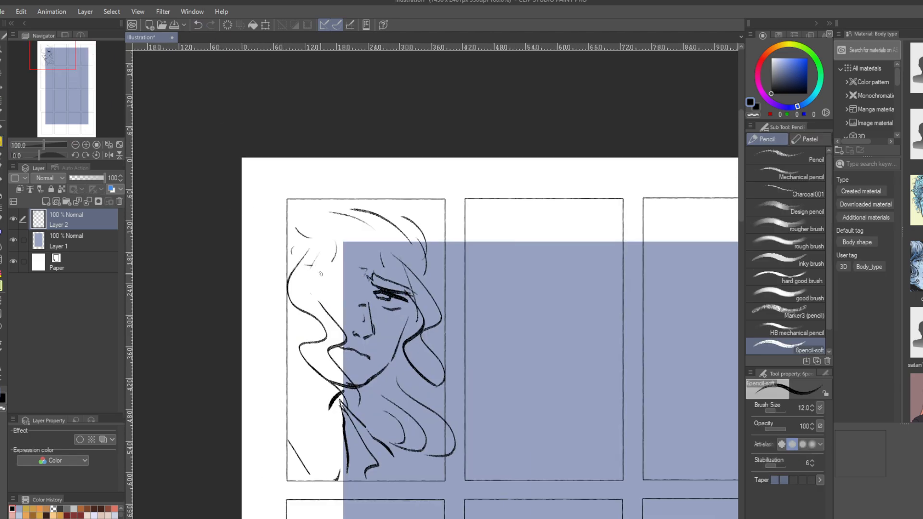
pyautogui.moveTo(368, 275); pyautogui.dragTo(409, 293)
pyautogui.moveTo(318, 267); pyautogui.dragTo(366, 288)
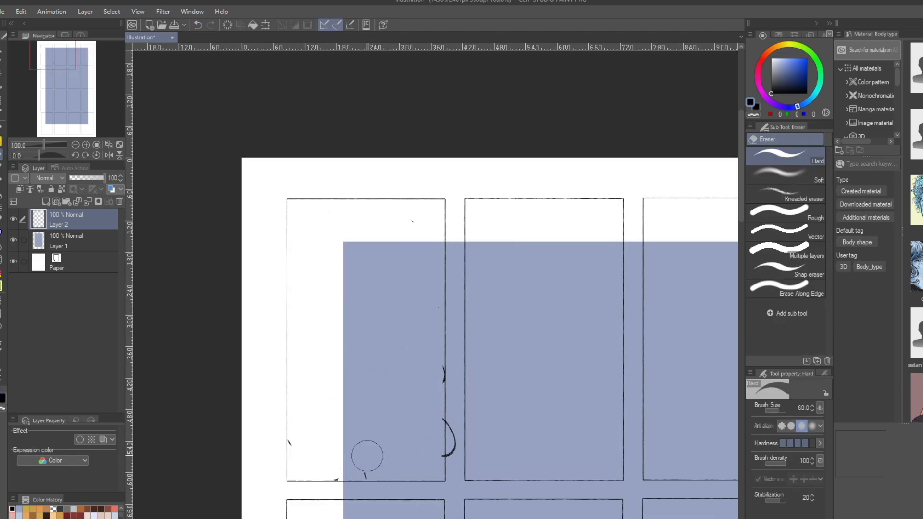
# - Draw a heavy doorway frame in the emptied first panel, with a top bar, two converging sides and short base lines
pyautogui.moveTo(404, 226); pyautogui.dragTo(435, 232)
pyautogui.moveTo(300, 226); pyautogui.dragTo(442, 233)
pyautogui.moveTo(288, 252); pyautogui.dragTo(309, 440)
pyautogui.moveTo(442, 240); pyautogui.dragTo(417, 435)
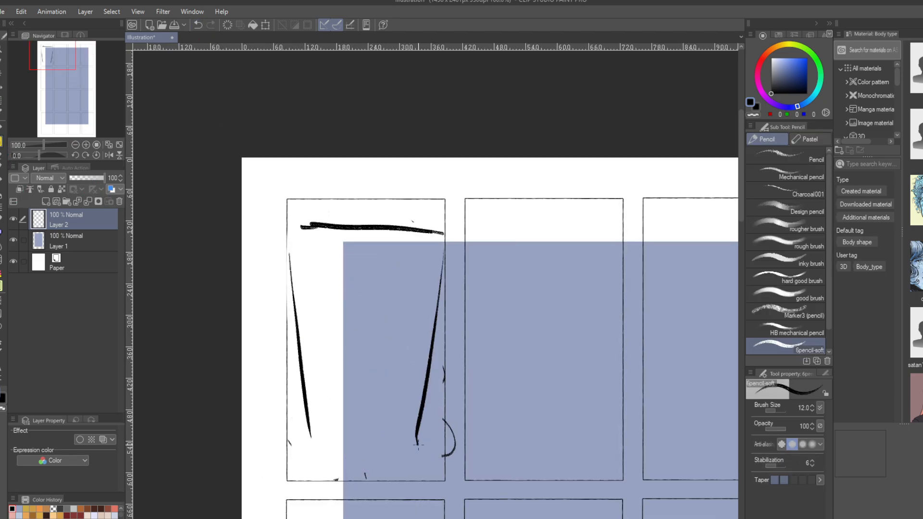
pyautogui.moveTo(291, 452); pyautogui.dragTo(309, 447)
pyautogui.moveTo(417, 451); pyautogui.dragTo(450, 460)
# - Sketch a small frontal head with facial features and hair inside the frame, undo stray strokes and double the frame's outer side line
pyautogui.moveTo(344, 288)
pyautogui.mouseDown()
pyautogui.moveTo(390, 279)
pyautogui.moveTo(387, 263)
pyautogui.moveTo(398, 288)
pyautogui.mouseUp()
pyautogui.moveTo(338, 262); pyautogui.dragTo(319, 303)
pyautogui.moveTo(289, 201); pyautogui.dragTo(313, 260)
pyautogui.hotkey('ctrl', 'z')
pyautogui.moveTo(415, 432); pyautogui.dragTo(425, 481)
pyautogui.click(199, 25)
pyautogui.moveTo(446, 303); pyautogui.dragTo(420, 447)
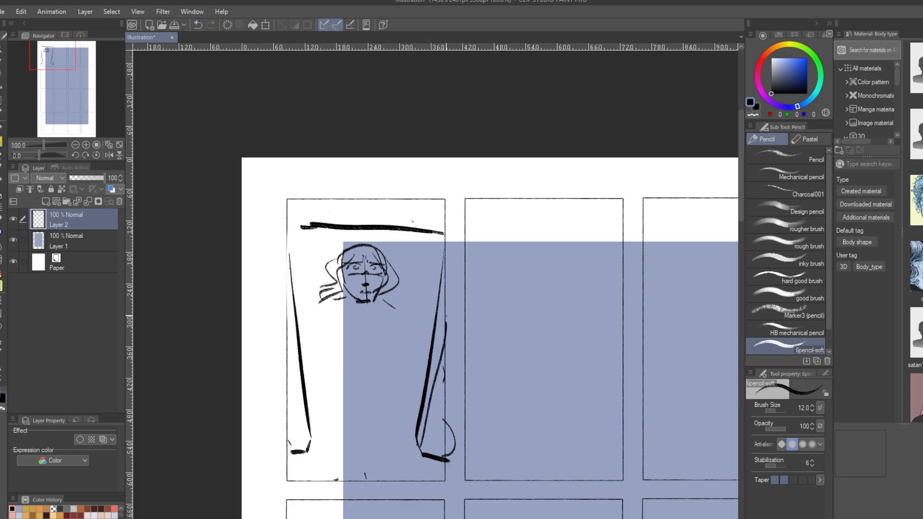
# - Add an inner post with a slanted base beside the figure's head, undoing the extra strokes next to it
pyautogui.moveTo(411, 236); pyautogui.dragTo(392, 431)
pyautogui.moveTo(398, 414); pyautogui.dragTo(420, 446)
pyautogui.moveTo(409, 335); pyautogui.dragTo(396, 360)
pyautogui.hotkey('ctrl', 'z')
pyautogui.hotkey('ctrl', 'z')
# - Sketch the standing figure's flowing hair, jacket with lapels, arms and lower clothing beneath the head in the first panel
pyautogui.moveTo(319, 306); pyautogui.dragTo(306, 352)
pyautogui.moveTo(329, 276); pyautogui.dragTo(279, 311)
pyautogui.moveTo(377, 304); pyautogui.dragTo(356, 346)
pyautogui.moveTo(387, 324); pyautogui.dragTo(380, 446)
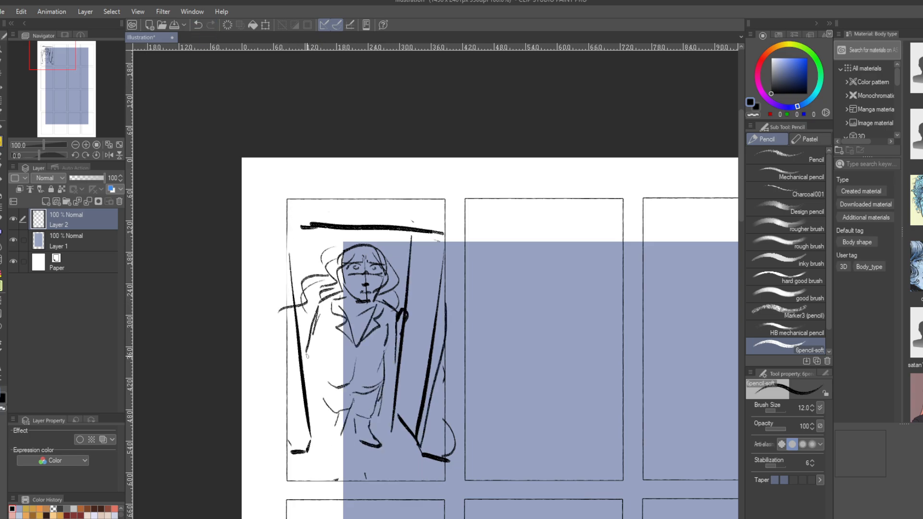
pyautogui.moveTo(318, 308); pyautogui.dragTo(312, 402)
pyautogui.moveTo(325, 404); pyautogui.dragTo(354, 483)
# - Letter "I WISH" above the frame in the first panel and undo the stray line in the second panel
pyautogui.moveTo(384, 208); pyautogui.dragTo(423, 220)
pyautogui.moveTo(512, 224)
pyautogui.mouseDown()
pyautogui.moveTo(372, 181)
pyautogui.moveTo(364, 231)
pyautogui.mouseUp()
pyautogui.click(199, 25)
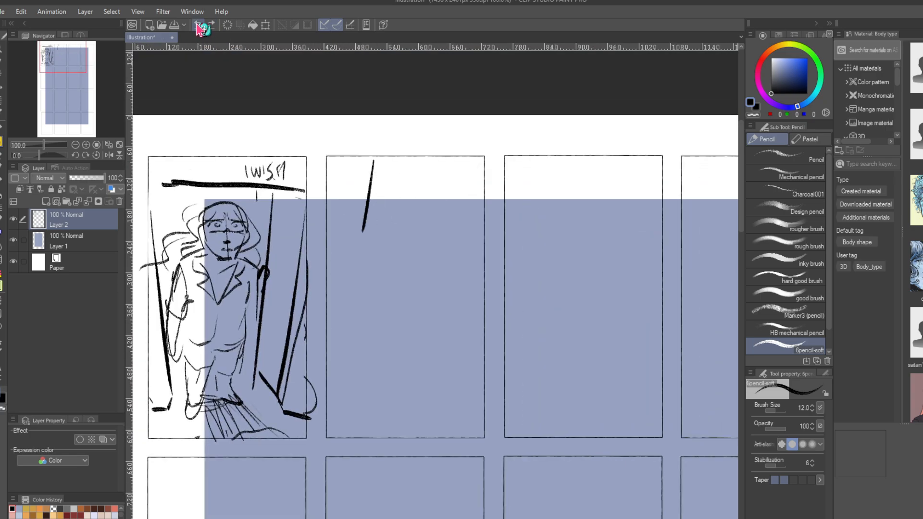
pyautogui.click(199, 25)
# - Sketch a slanted hat brim, an eye, a shadowed face and the neck in the second panel, and complete the lettering "I WISH I"
pyautogui.moveTo(322, 198); pyautogui.dragTo(481, 170)
pyautogui.moveTo(425, 184)
pyautogui.mouseDown()
pyautogui.moveTo(451, 184)
pyautogui.moveTo(433, 187)
pyautogui.mouseUp()
pyautogui.moveTo(292, 163); pyautogui.dragTo(293, 179)
pyautogui.moveTo(415, 188); pyautogui.dragTo(406, 201)
pyautogui.moveTo(459, 174); pyautogui.dragTo(446, 204)
pyautogui.moveTo(378, 195); pyautogui.dragTo(403, 283)
pyautogui.moveTo(367, 277); pyautogui.dragTo(398, 270)
# - Draw the hatted figure's shoulders, long cape folds and chest line, plus a second line above the hat brim
pyautogui.moveTo(468, 249)
pyautogui.mouseDown()
pyautogui.moveTo(483, 282)
pyautogui.moveTo(426, 283)
pyautogui.mouseUp()
pyautogui.moveTo(380, 272); pyautogui.dragTo(377, 411)
pyautogui.moveTo(355, 288); pyautogui.dragTo(324, 413)
pyautogui.moveTo(389, 185); pyautogui.dragTo(418, 264)
pyautogui.moveTo(327, 201); pyautogui.dragTo(358, 222)
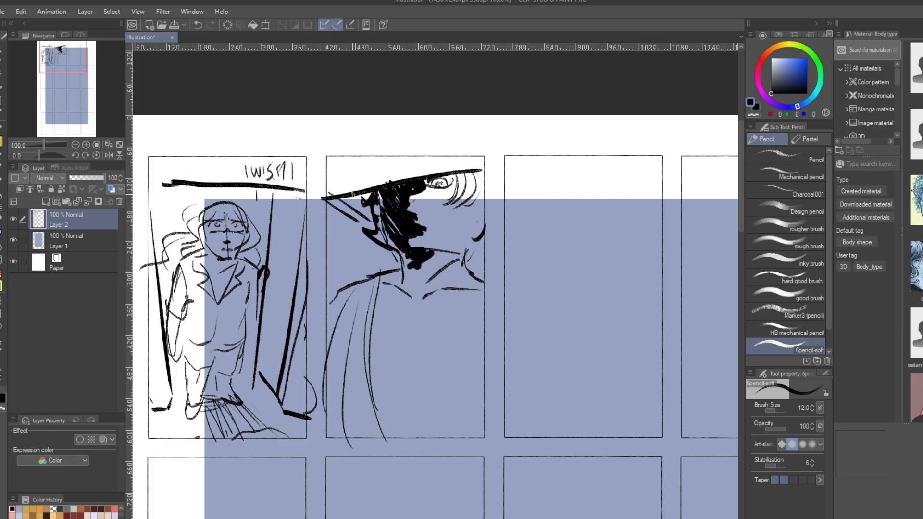
pyautogui.moveTo(346, 171); pyautogui.dragTo(442, 160)
pyautogui.moveTo(418, 368); pyautogui.dragTo(482, 354)
# - Letter "FORGOT YOUR FACE" across the figure's chest in the second panel
pyautogui.moveTo(364, 303); pyautogui.dragTo(351, 330)
pyautogui.moveTo(378, 311); pyautogui.dragTo(391, 328)
pyautogui.moveTo(406, 313); pyautogui.dragTo(404, 321)
pyautogui.moveTo(427, 311); pyautogui.dragTo(426, 326)
pyautogui.moveTo(441, 308); pyautogui.dragTo(470, 321)
pyautogui.moveTo(378, 340); pyautogui.dragTo(370, 362)
pyautogui.moveTo(385, 358); pyautogui.dragTo(418, 346)
# - Sketch a large sweeping curve with layered feathery strokes and motion arcs in the third panel of the upper row
pyautogui.moveTo(57, 56)
pyautogui.mouseDown()
pyautogui.moveTo(70, 57)
pyautogui.moveTo(63, 56)
pyautogui.mouseUp()
pyautogui.moveTo(217, 244); pyautogui.dragTo(194, 426)
pyautogui.moveTo(240, 260); pyautogui.dragTo(207, 422)
pyautogui.moveTo(63, 56); pyautogui.dragTo(76, 56)
pyautogui.moveTo(351, 436); pyautogui.dragTo(418, 408)
pyautogui.moveTo(345, 406); pyautogui.dragTo(404, 380)
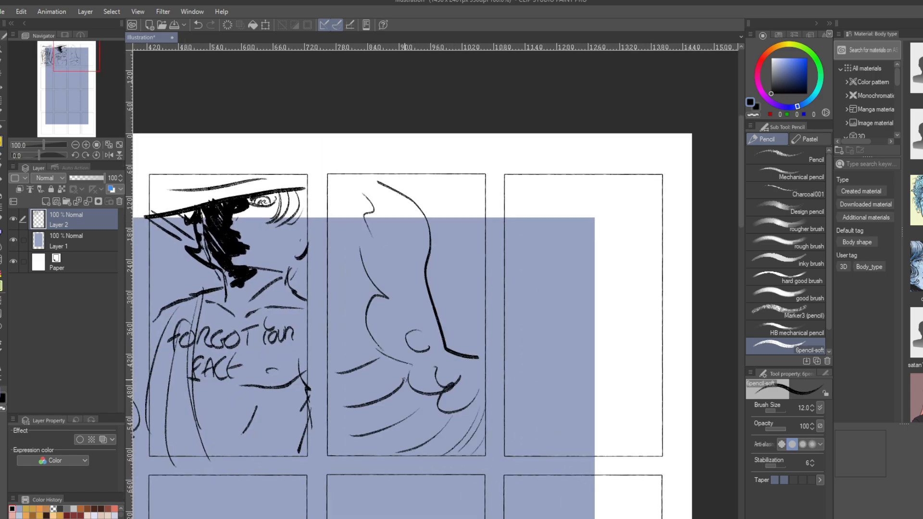
pyautogui.moveTo(406, 411); pyautogui.dragTo(439, 402)
pyautogui.moveTo(395, 284); pyautogui.dragTo(456, 248)
# - Sketch a curved head outline with an ear and rough facial features in the fourth panel, undoing the first diagonal stroke
pyautogui.moveTo(521, 352)
pyautogui.mouseDown()
pyautogui.moveTo(659, 253)
pyautogui.moveTo(664, 199)
pyautogui.mouseUp()
pyautogui.click(198, 24)
pyautogui.moveTo(552, 245); pyautogui.dragTo(562, 321)
pyautogui.moveTo(597, 256); pyautogui.dragTo(596, 287)
pyautogui.moveTo(539, 269)
pyautogui.mouseDown()
pyautogui.moveTo(549, 258)
pyautogui.moveTo(552, 270)
pyautogui.mouseUp()
pyautogui.moveTo(69, 65); pyautogui.dragTo(72, 64)
pyautogui.moveTo(522, 280)
pyautogui.mouseDown()
pyautogui.moveTo(530, 295)
pyautogui.moveTo(516, 315)
pyautogui.mouseUp()
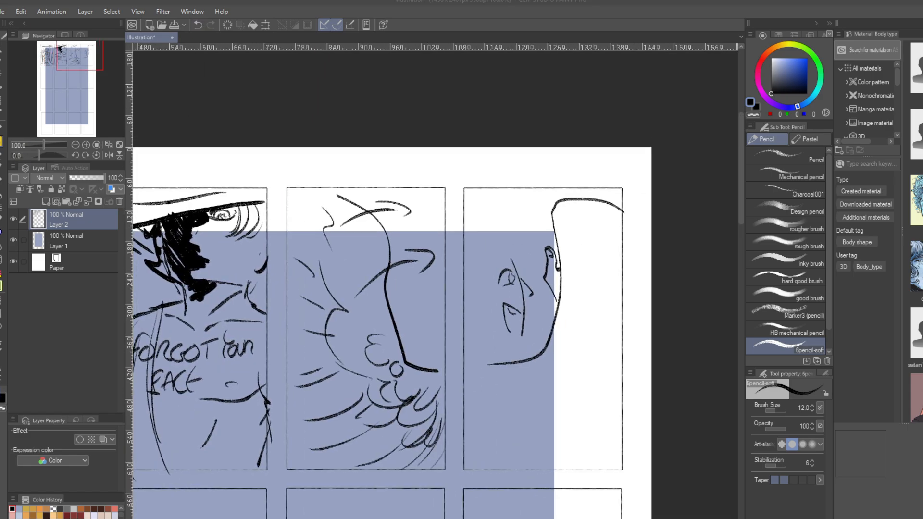
# - Letter "TRANS 1" above the third panel and draw an arrow from it towards the fourth panel
pyautogui.moveTo(80, 50); pyautogui.dragTo(54, 48)
pyautogui.moveTo(284, 183); pyautogui.dragTo(283, 212)
pyautogui.moveTo(301, 189); pyautogui.dragTo(399, 195)
pyautogui.moveTo(54, 48); pyautogui.dragTo(85, 50)
pyautogui.moveTo(229, 180); pyautogui.dragTo(294, 191)
pyautogui.moveTo(344, 182); pyautogui.dragTo(426, 180)
pyautogui.moveTo(86, 50); pyautogui.dragTo(91, 54)
# - Erase the rough features in the fourth panel and redraw the nose, eyes and side strokes of the face
pyautogui.click(4, 161)
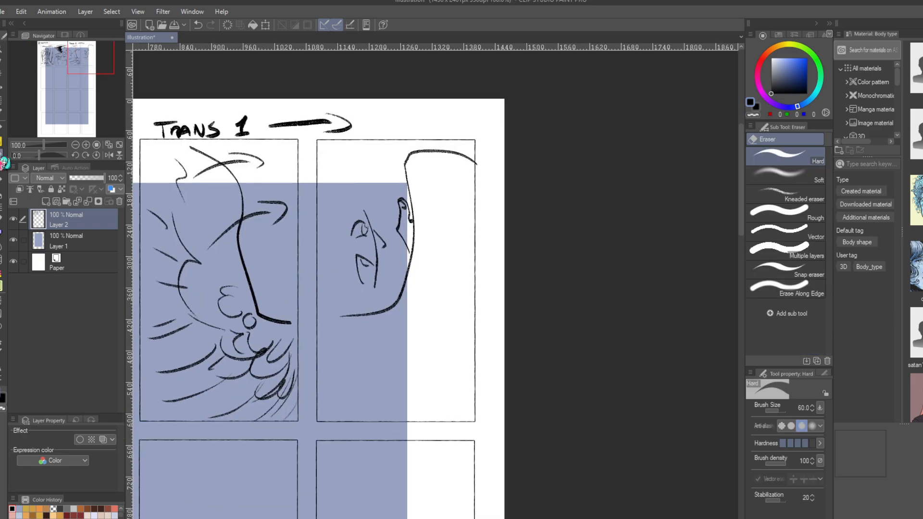
pyautogui.moveTo(365, 214); pyautogui.dragTo(374, 284)
pyautogui.click(3, 142)
pyautogui.moveTo(349, 218); pyautogui.dragTo(353, 284)
pyautogui.moveTo(331, 194); pyautogui.dragTo(319, 226)
pyautogui.moveTo(330, 254); pyautogui.dragTo(310, 297)
pyautogui.moveTo(363, 192); pyautogui.dragTo(397, 264)
pyautogui.moveTo(374, 223); pyautogui.dragTo(394, 226)
# - Add hatched shading, a heavier jaw and a hair tuft to the fourth panel's face, with sweeping pointed folds below it
pyautogui.moveTo(354, 207)
pyautogui.mouseDown()
pyautogui.moveTo(358, 243)
pyautogui.moveTo(358, 231)
pyautogui.mouseUp()
pyautogui.moveTo(375, 185); pyautogui.dragTo(403, 217)
pyautogui.moveTo(349, 295); pyautogui.dragTo(397, 273)
pyautogui.moveTo(345, 177); pyautogui.dragTo(383, 158)
pyautogui.moveTo(366, 372); pyautogui.dragTo(414, 422)
pyautogui.moveTo(404, 369); pyautogui.dragTo(443, 417)
# - Draw a face profile with nose, lips and chin and an opposing face contour in the second row's first panel, undoing the first attempt
pyautogui.moveTo(72, 63)
pyautogui.mouseDown()
pyautogui.moveTo(52, 63)
pyautogui.moveTo(64, 65)
pyautogui.mouseUp()
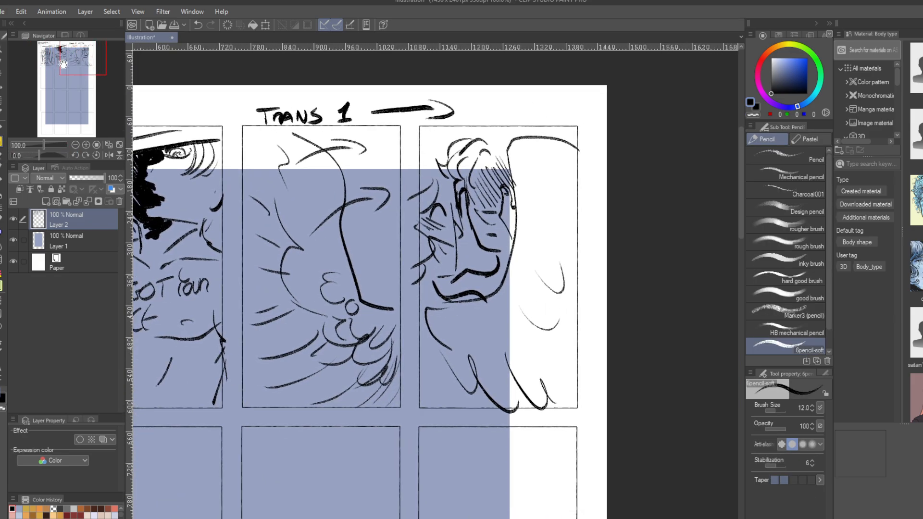
pyautogui.click(54, 75)
pyautogui.moveTo(301, 189); pyautogui.dragTo(297, 278)
pyautogui.hotkey('ctrl', 'z')
pyautogui.moveTo(290, 343)
pyautogui.mouseDown()
pyautogui.moveTo(288, 375)
pyautogui.moveTo(263, 397)
pyautogui.mouseUp()
pyautogui.moveTo(333, 185); pyautogui.dragTo(352, 339)
pyautogui.moveTo(354, 337); pyautogui.dragTo(382, 365)
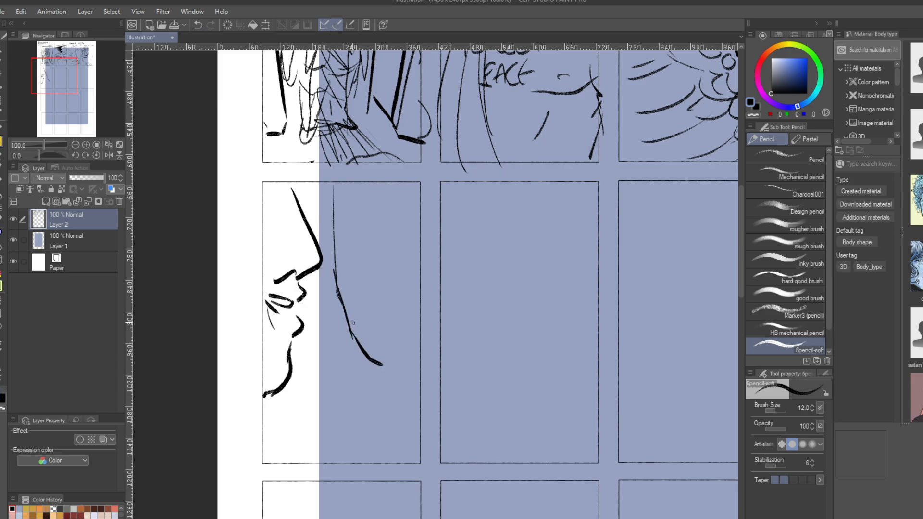
# - Add the eye, hatched brow, nose and mouth to the larger face in the second row's first panel
pyautogui.moveTo(355, 280); pyautogui.dragTo(418, 272)
pyautogui.moveTo(338, 335); pyautogui.dragTo(337, 350)
pyautogui.moveTo(386, 253); pyautogui.dragTo(401, 262)
pyautogui.moveTo(380, 193); pyautogui.dragTo(373, 221)
pyautogui.moveTo(326, 196); pyautogui.dragTo(331, 260)
pyautogui.moveTo(340, 181); pyautogui.dragTo(361, 221)
pyautogui.moveTo(367, 287); pyautogui.dragTo(407, 285)
# - Write a small note between the two faces and draw the long jaw, neck and shoulder lines below them
pyautogui.moveTo(304, 338); pyautogui.dragTo(329, 333)
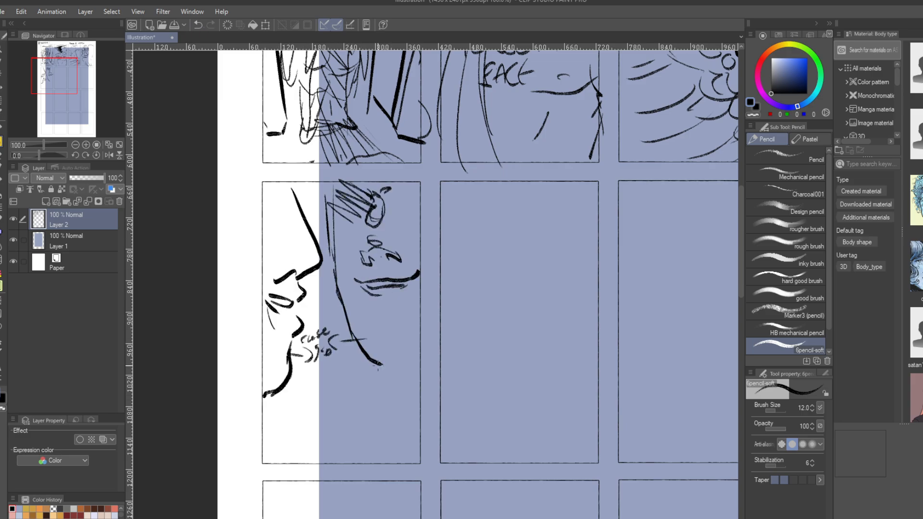
pyautogui.moveTo(263, 408); pyautogui.dragTo(383, 450)
pyautogui.moveTo(421, 308); pyautogui.dragTo(281, 455)
# - Sketch two kissing faces with closed eyes, nose and lips, plus a raised hand, in the second row's second panel
pyautogui.moveTo(53, 76); pyautogui.dragTo(66, 74)
pyautogui.moveTo(359, 248); pyautogui.dragTo(391, 232)
pyautogui.moveTo(316, 289); pyautogui.dragTo(338, 262)
pyautogui.moveTo(340, 249); pyautogui.dragTo(382, 338)
pyautogui.moveTo(346, 374); pyautogui.dragTo(373, 369)
pyautogui.moveTo(407, 384); pyautogui.dragTo(428, 387)
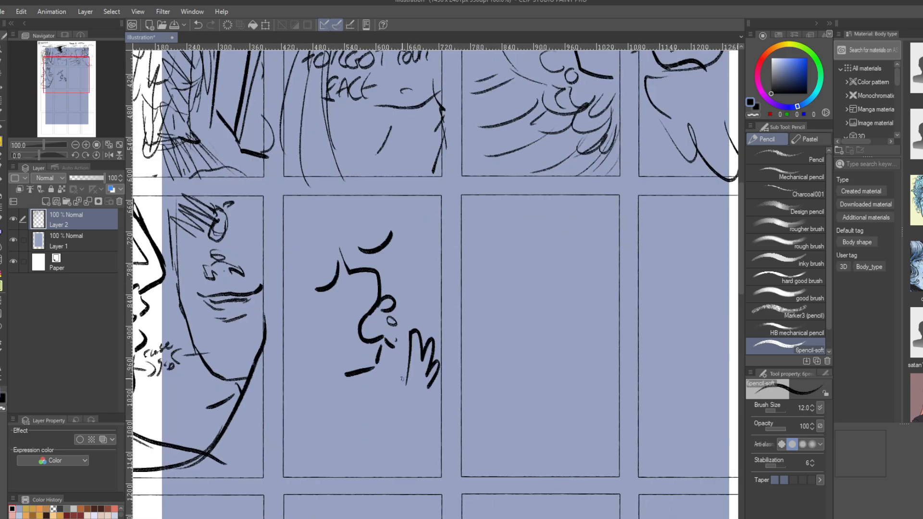
# - Draw the second raised hand with its wrist and the wavy hair contour around the kissing faces
pyautogui.moveTo(294, 365); pyautogui.dragTo(331, 413)
pyautogui.moveTo(337, 406); pyautogui.dragTo(358, 454)
pyautogui.moveTo(289, 234); pyautogui.dragTo(300, 356)
# - Letter "YAOI STYLE KISSING" below the faces and draw diagonal beams across the panel's upper corner
pyautogui.moveTo(346, 391); pyautogui.dragTo(372, 416)
pyautogui.moveTo(354, 426); pyautogui.dragTo(428, 466)
pyautogui.moveTo(355, 195)
pyautogui.mouseDown()
pyautogui.moveTo(453, 312)
pyautogui.moveTo(457, 264)
pyautogui.mouseUp()
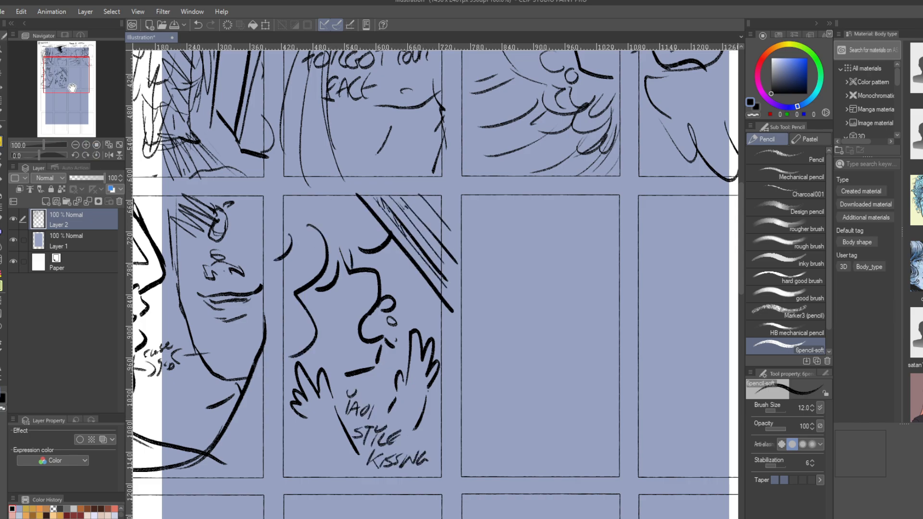
# - Draw a band of diagonal beams across the upper corner of the second row's third panel, undoing the trial figure strokes before it
pyautogui.moveTo(72, 87); pyautogui.dragTo(80, 89)
pyautogui.moveTo(375, 223); pyautogui.dragTo(372, 278)
pyautogui.moveTo(404, 225)
pyautogui.mouseDown()
pyautogui.moveTo(404, 281)
pyautogui.moveTo(397, 262)
pyautogui.mouseUp()
pyautogui.hotkey('ctrl', 'z')
pyautogui.hotkey('ctrl', 'z')
pyautogui.moveTo(402, 172); pyautogui.dragTo(517, 280)
pyautogui.moveTo(425, 171); pyautogui.dragTo(520, 255)
# - Sketch the taller figure's back, shoulder and draped sleeve and the smaller figure's head in the third panel, undoing a misplaced stroke
pyautogui.moveTo(439, 209)
pyautogui.mouseDown()
pyautogui.moveTo(451, 237)
pyautogui.moveTo(432, 308)
pyautogui.mouseUp()
pyautogui.moveTo(454, 262); pyautogui.dragTo(495, 341)
pyautogui.moveTo(474, 284); pyautogui.dragTo(498, 370)
pyautogui.moveTo(382, 224)
pyautogui.mouseDown()
pyautogui.moveTo(396, 243)
pyautogui.moveTo(360, 269)
pyautogui.mouseUp()
pyautogui.moveTo(428, 255)
pyautogui.mouseDown()
pyautogui.moveTo(411, 327)
pyautogui.moveTo(418, 322)
pyautogui.mouseUp()
pyautogui.moveTo(380, 279); pyautogui.dragTo(366, 347)
pyautogui.hotkey('ctrl', 'z')
# - Draw the smaller figure's torso, sleeves, hand joined with the taller figure's, and hair in the third panel
pyautogui.moveTo(373, 347); pyautogui.dragTo(389, 327)
pyautogui.moveTo(369, 273); pyautogui.dragTo(388, 299)
pyautogui.moveTo(365, 287); pyautogui.dragTo(377, 318)
pyautogui.moveTo(388, 335); pyautogui.dragTo(411, 330)
pyautogui.moveTo(366, 222); pyautogui.dragTo(395, 220)
pyautogui.moveTo(374, 226); pyautogui.dragTo(341, 245)
# - Add the long robe lines below both figures and the taller figure's head beneath the diagonal beams
pyautogui.moveTo(433, 352); pyautogui.dragTo(445, 410)
pyautogui.moveTo(358, 356); pyautogui.dragTo(395, 456)
pyautogui.moveTo(446, 220); pyautogui.dragTo(474, 240)
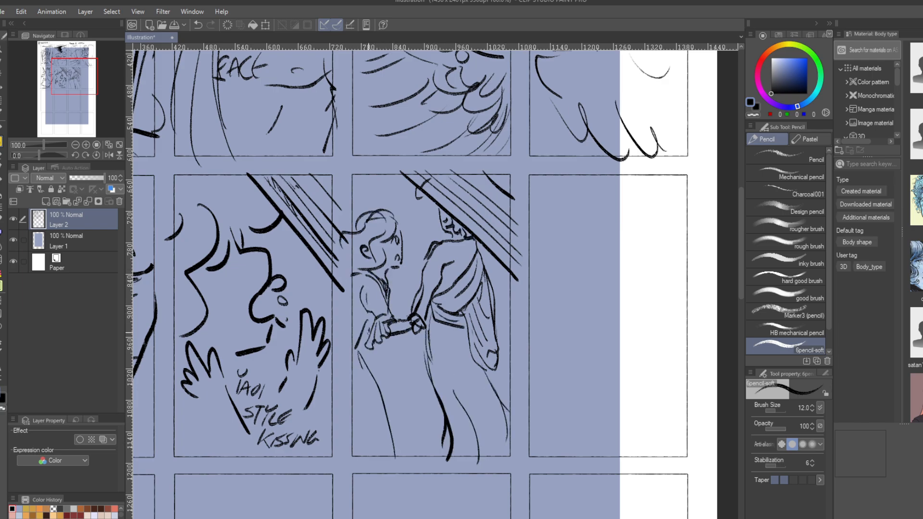
# - Sketch the smaller figure's cuff, strengthen the taller figure's arm, and add diagonal ground lines across the lower part of the second row's third panel
pyautogui.moveTo(350, 328); pyautogui.dragTo(365, 358)
pyautogui.moveTo(432, 254); pyautogui.dragTo(416, 307)
pyautogui.moveTo(366, 377); pyautogui.dragTo(489, 425)
pyautogui.moveTo(398, 413); pyautogui.dragTo(449, 443)
pyautogui.moveTo(406, 171); pyautogui.dragTo(380, 273)
# - Erase the old lettering above the first row's first panel and letter a note beginning "DO LIKE 5 TRANSI"
pyautogui.moveTo(74, 75)
pyautogui.mouseDown()
pyautogui.moveTo(84, 85)
pyautogui.moveTo(71, 64)
pyautogui.moveTo(50, 56)
pyautogui.mouseUp()
pyautogui.press('e')
pyautogui.moveTo(250, 191)
pyautogui.mouseDown()
pyautogui.moveTo(319, 181)
pyautogui.moveTo(402, 193)
pyautogui.mouseUp()
pyautogui.press('p')
pyautogui.moveTo(246, 188); pyautogui.dragTo(248, 209)
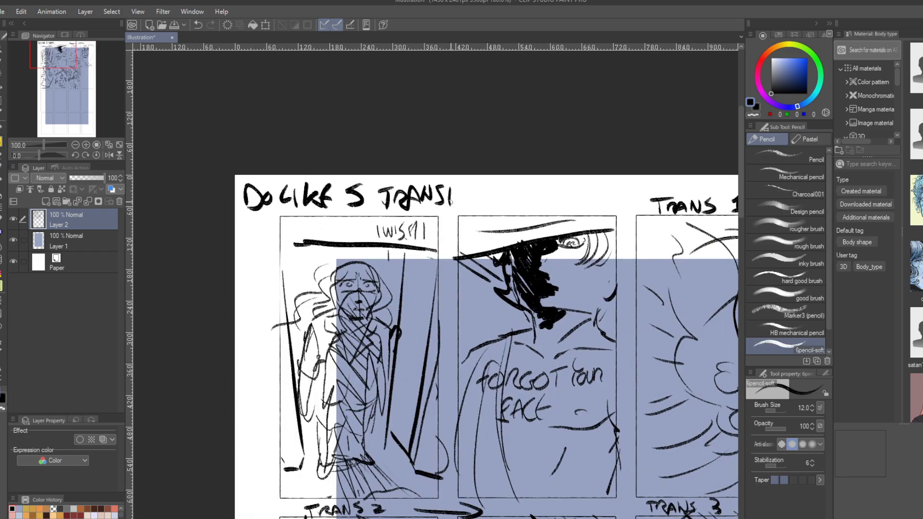
pyautogui.moveTo(569, 187)
pyautogui.mouseDown()
pyautogui.moveTo(568, 207)
pyautogui.moveTo(578, 192)
pyautogui.mouseUp()
# - Draw steep diagonal beams along the near edge of the second row's fourth panel, undoing the last stray stroke
pyautogui.moveTo(53, 54)
pyautogui.mouseDown()
pyautogui.moveTo(62, 77)
pyautogui.moveTo(87, 74)
pyautogui.mouseUp()
pyautogui.moveTo(368, 226); pyautogui.dragTo(431, 491)
pyautogui.moveTo(369, 299); pyautogui.dragTo(404, 477)
pyautogui.moveTo(365, 346); pyautogui.dragTo(387, 476)
pyautogui.moveTo(372, 431); pyautogui.dragTo(378, 489)
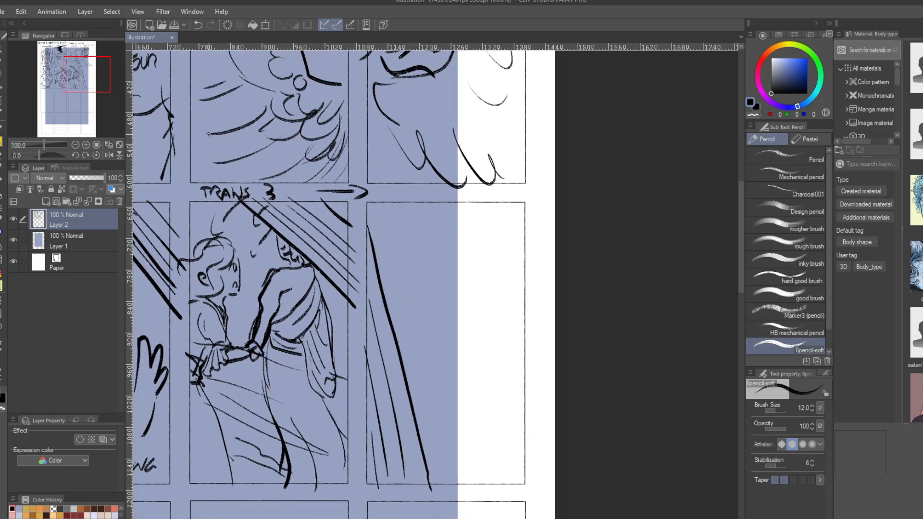
pyautogui.hotkey('ctrl', 'z')
# - Rough in a large circle in the fourth panel's upper corner and the smaller figure's head in profile beside the beams
pyautogui.moveTo(502, 202); pyautogui.dragTo(527, 226)
pyautogui.moveTo(511, 266); pyautogui.dragTo(511, 292)
pyautogui.moveTo(395, 259); pyautogui.dragTo(427, 308)
pyautogui.moveTo(420, 292)
pyautogui.mouseDown()
pyautogui.moveTo(444, 326)
pyautogui.moveTo(442, 396)
pyautogui.mouseUp()
pyautogui.moveTo(459, 244); pyautogui.dragTo(456, 317)
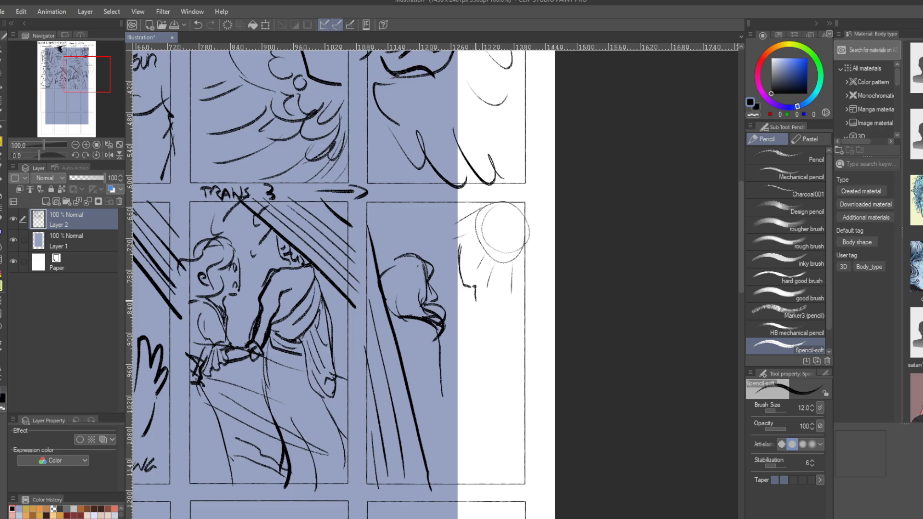
# - Sketch the taller figure's hair, face, neck, shoulder and draped sleeve in the second row's fourth panel
pyautogui.moveTo(52, 64)
pyautogui.mouseDown()
pyautogui.moveTo(69, 85)
pyautogui.moveTo(78, 79)
pyautogui.mouseUp()
pyautogui.moveTo(392, 205); pyautogui.dragTo(471, 196)
pyautogui.moveTo(460, 217)
pyautogui.mouseDown()
pyautogui.moveTo(445, 241)
pyautogui.moveTo(473, 301)
pyautogui.mouseUp()
pyautogui.moveTo(483, 318); pyautogui.dragTo(444, 382)
pyautogui.moveTo(513, 279); pyautogui.dragTo(460, 401)
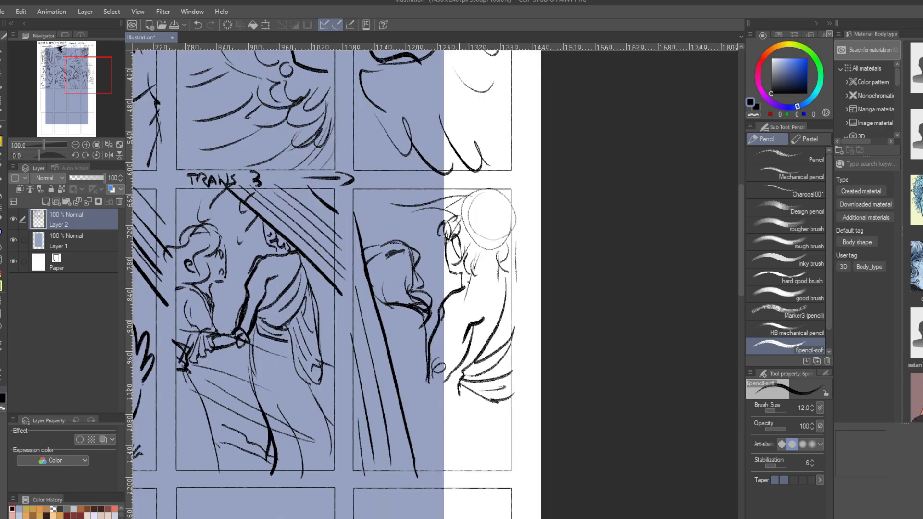
# - Add the taller figure's sash, robe and base lines, then erase the smaller figure's head and redraw it lower
pyautogui.moveTo(454, 367); pyautogui.dragTo(510, 411)
pyautogui.moveTo(464, 402); pyautogui.dragTo(454, 474)
pyautogui.press('e')
pyautogui.moveTo(384, 250); pyautogui.dragTo(428, 375)
pyautogui.press('p')
pyautogui.moveTo(394, 317); pyautogui.dragTo(439, 329)
pyautogui.moveTo(452, 409); pyautogui.dragTo(507, 456)
pyautogui.moveTo(483, 471); pyautogui.dragTo(517, 473)
pyautogui.moveTo(440, 310); pyautogui.dragTo(425, 377)
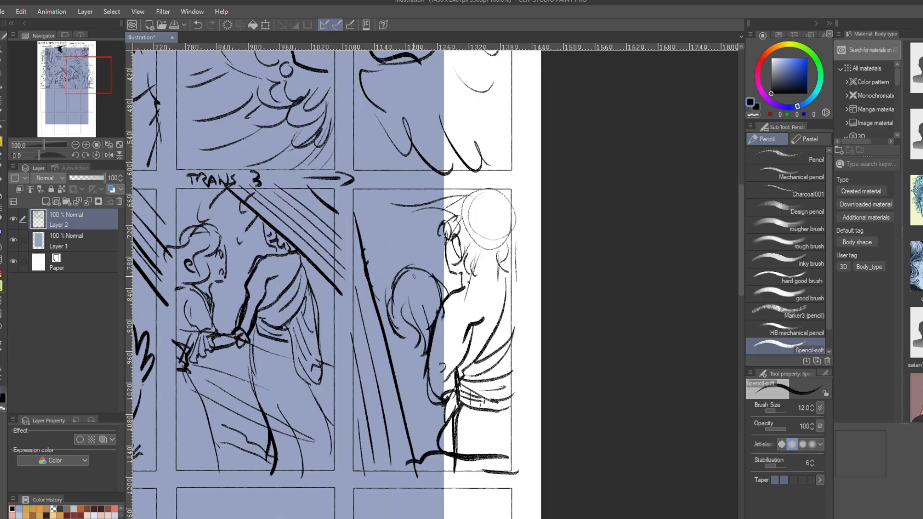
# - Fill in the smaller figure's hair, erase the circle over the taller figure's head, and redraw it nearer the beams
pyautogui.moveTo(382, 315); pyautogui.dragTo(426, 365)
pyautogui.moveTo(82, 84); pyautogui.dragTo(81, 80)
pyautogui.press('e')
pyautogui.moveTo(475, 247); pyautogui.dragTo(514, 284)
pyautogui.press('p')
pyautogui.moveTo(404, 236); pyautogui.dragTo(408, 238)
# - Sketch a cropped face's lips, chin line and crossing strokes along the upper edge of the third row's first panel
pyautogui.moveTo(82, 81); pyautogui.dragTo(45, 107)
pyautogui.moveTo(349, 192)
pyautogui.mouseDown()
pyautogui.moveTo(405, 248)
pyautogui.moveTo(404, 221)
pyautogui.mouseUp()
pyautogui.moveTo(370, 189)
pyautogui.mouseDown()
pyautogui.moveTo(394, 202)
pyautogui.moveTo(457, 182)
pyautogui.mouseUp()
pyautogui.moveTo(447, 193); pyautogui.dragTo(469, 204)
pyautogui.moveTo(430, 218); pyautogui.dragTo(477, 255)
# - Rough in curved strokes and a small hand at the base of the third row's first panel, undoing the misplaced curves
pyautogui.moveTo(344, 456); pyautogui.dragTo(412, 417)
pyautogui.moveTo(417, 418); pyautogui.dragTo(423, 446)
pyautogui.moveTo(390, 468); pyautogui.dragTo(447, 468)
pyautogui.moveTo(401, 468); pyautogui.dragTo(425, 471)
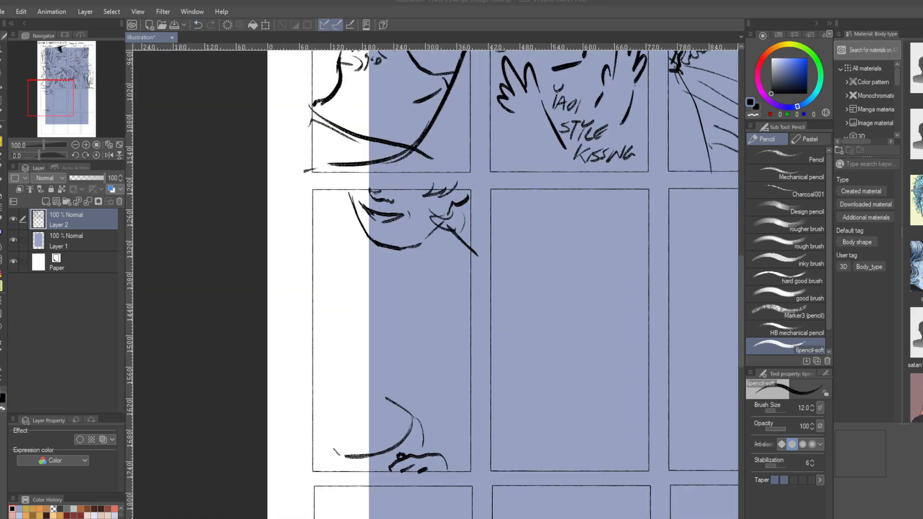
pyautogui.hotkey('ctrl', 'z')
pyautogui.hotkey('ctrl', 'z')
pyautogui.hotkey('ctrl', 'z')
# - Redraw the arcs above the small hand and sweep a long curve toward the panel's lower outer corner
pyautogui.moveTo(423, 392); pyautogui.dragTo(422, 453)
pyautogui.moveTo(424, 402); pyautogui.dragTo(432, 437)
pyautogui.moveTo(382, 453); pyautogui.dragTo(393, 449)
pyautogui.moveTo(366, 464); pyautogui.dragTo(364, 468)
pyautogui.moveTo(371, 480); pyautogui.dragTo(384, 475)
pyautogui.press('e')
pyautogui.press('p')
pyautogui.moveTo(406, 391); pyautogui.dragTo(321, 463)
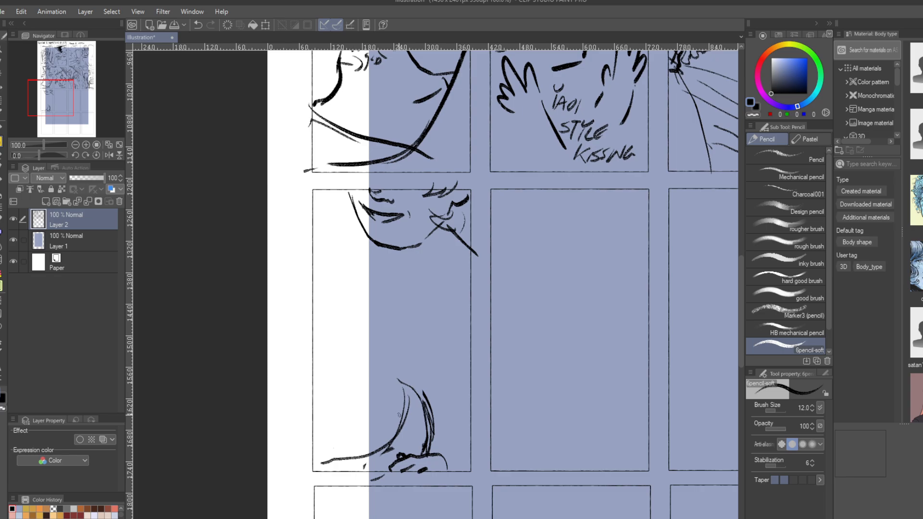
# - Add radiating lines across the lower round form and a short stroke beside the chin in the third row's first panel
pyautogui.moveTo(359, 391); pyautogui.dragTo(397, 443)
pyautogui.moveTo(345, 399)
pyautogui.mouseDown()
pyautogui.moveTo(340, 441)
pyautogui.moveTo(390, 458)
pyautogui.mouseUp()
pyautogui.moveTo(313, 369); pyautogui.dragTo(352, 391)
pyautogui.moveTo(312, 226); pyautogui.dragTo(354, 217)
# - Select the lower sketch in the third row's first panel with a rectangle, transform it into a new position, and deselect it
pyautogui.press('m')
pyautogui.moveTo(292, 321); pyautogui.dragTo(465, 498)
pyautogui.click(265, 25)
pyautogui.moveTo(312, 339); pyautogui.dragTo(318, 346)
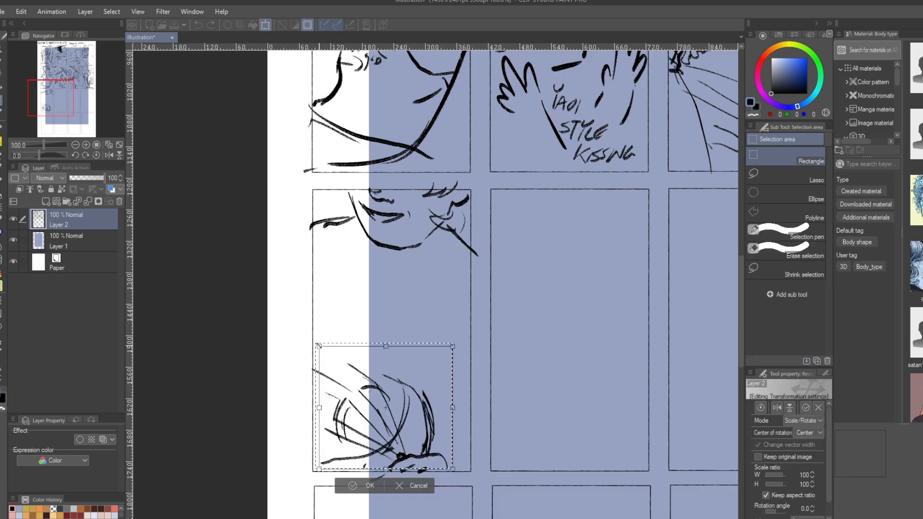
pyautogui.press('Return')
pyautogui.hotkey('ctrl', 'd')
# - Draw the inner curves of the lower round form and the small shapes along the first panel's outer edge
pyautogui.press('p')
pyautogui.moveTo(385, 409)
pyautogui.mouseDown()
pyautogui.moveTo(408, 398)
pyautogui.moveTo(371, 438)
pyautogui.mouseUp()
pyautogui.moveTo(331, 348)
pyautogui.mouseDown()
pyautogui.moveTo(312, 384)
pyautogui.moveTo(331, 408)
pyautogui.mouseUp()
pyautogui.moveTo(313, 403); pyautogui.dragTo(329, 419)
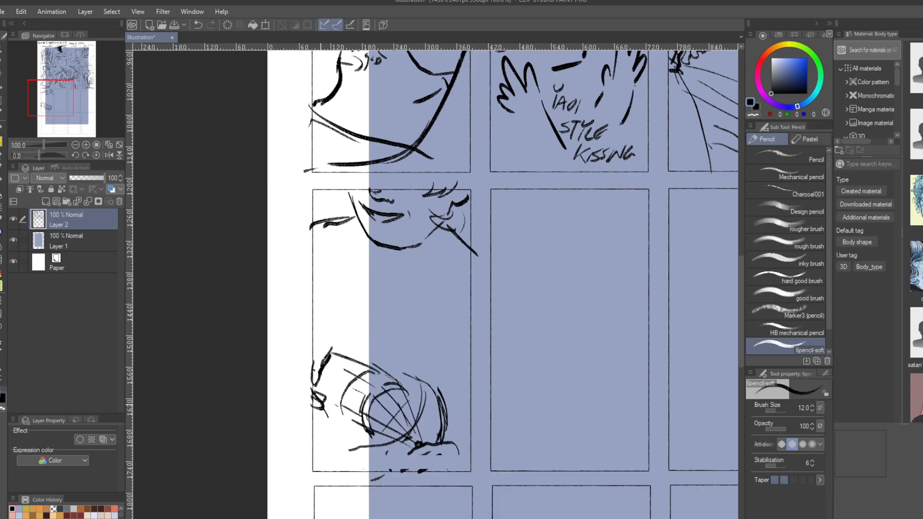
pyautogui.moveTo(394, 377); pyautogui.dragTo(416, 402)
pyautogui.moveTo(332, 425); pyautogui.dragTo(363, 441)
# - Add long drapery lines, the lower face's mouth curve, the hand's fingers, and arcs in the first panel's upper corner
pyautogui.moveTo(346, 226); pyautogui.dragTo(385, 382)
pyautogui.moveTo(387, 356); pyautogui.dragTo(454, 339)
pyautogui.moveTo(449, 336); pyautogui.dragTo(484, 401)
pyautogui.moveTo(353, 192); pyautogui.dragTo(374, 238)
pyautogui.moveTo(409, 451)
pyautogui.mouseDown()
pyautogui.moveTo(413, 474)
pyautogui.moveTo(467, 437)
pyautogui.mouseUp()
pyautogui.moveTo(335, 191); pyautogui.dragTo(312, 216)
pyautogui.moveTo(341, 228); pyautogui.dragTo(315, 248)
# - Sketch curved valance lines and long vertical curtain edges in the upper part of the third row's second panel
pyautogui.moveTo(53, 98)
pyautogui.mouseDown()
pyautogui.moveTo(88, 64)
pyautogui.moveTo(56, 106)
pyautogui.moveTo(53, 62)
pyautogui.moveTo(80, 88)
pyautogui.moveTo(63, 102)
pyautogui.mouseUp()
pyautogui.moveTo(344, 206); pyautogui.dragTo(409, 222)
pyautogui.moveTo(409, 224); pyautogui.dragTo(402, 307)
pyautogui.moveTo(344, 226); pyautogui.dragTo(394, 240)
pyautogui.moveTo(429, 233); pyautogui.dragTo(428, 317)
pyautogui.moveTo(486, 207); pyautogui.dragTo(435, 226)
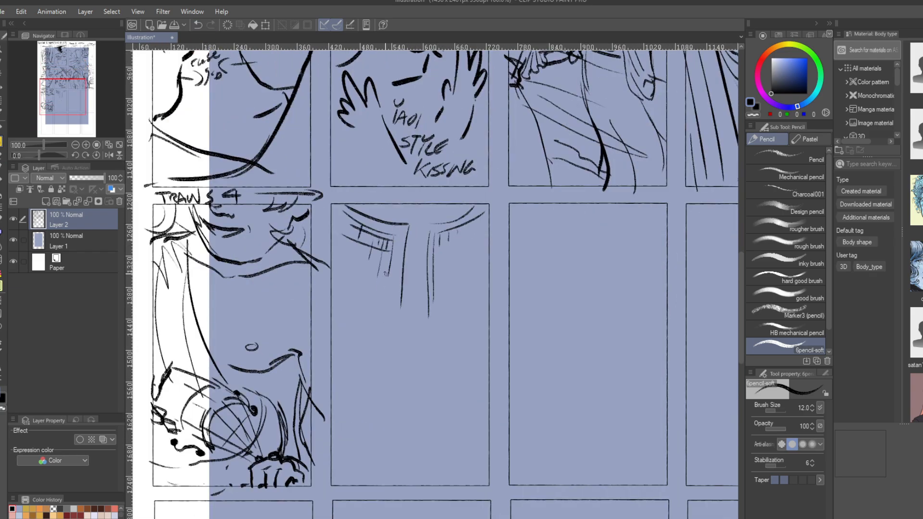
# - Add rows of small horizontal shapes on both sides of the curtains in the second panel, undoing a misplaced stroke
pyautogui.moveTo(342, 273); pyautogui.dragTo(380, 284)
pyautogui.moveTo(333, 288)
pyautogui.mouseDown()
pyautogui.moveTo(377, 297)
pyautogui.moveTo(335, 291)
pyautogui.moveTo(377, 315)
pyautogui.mouseUp()
pyautogui.click(197, 25)
pyautogui.moveTo(438, 292)
pyautogui.mouseDown()
pyautogui.moveTo(462, 293)
pyautogui.moveTo(467, 308)
pyautogui.mouseUp()
pyautogui.press('e')
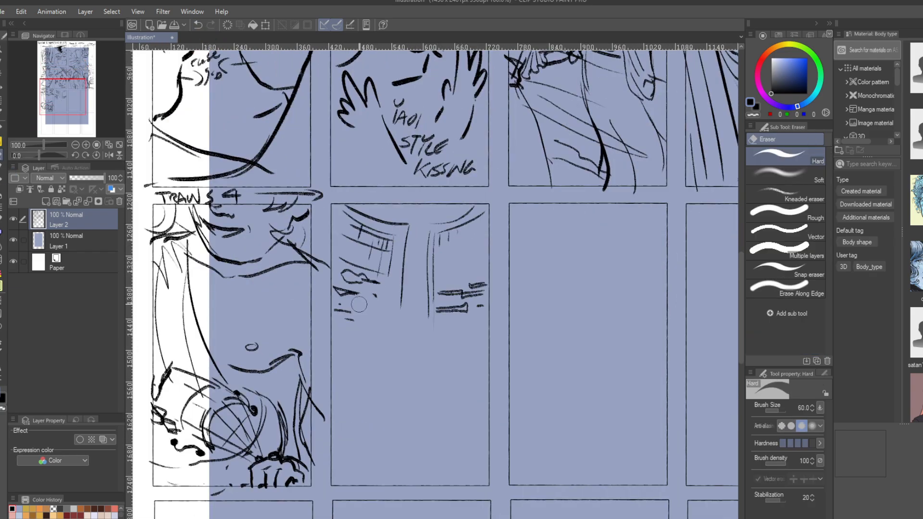
pyautogui.press('p')
pyautogui.moveTo(337, 295); pyautogui.dragTo(370, 294)
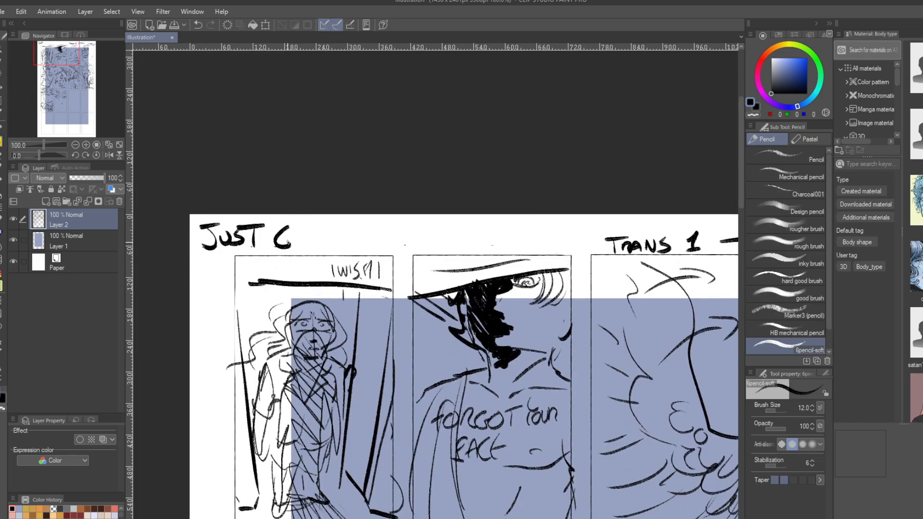
# - Undo the small trial figure in the second panel, then draw the long curved drape edge and vertical curtain folds
pyautogui.moveTo(312, 365)
pyautogui.mouseDown()
pyautogui.moveTo(355, 404)
pyautogui.moveTo(356, 421)
pyautogui.mouseUp()
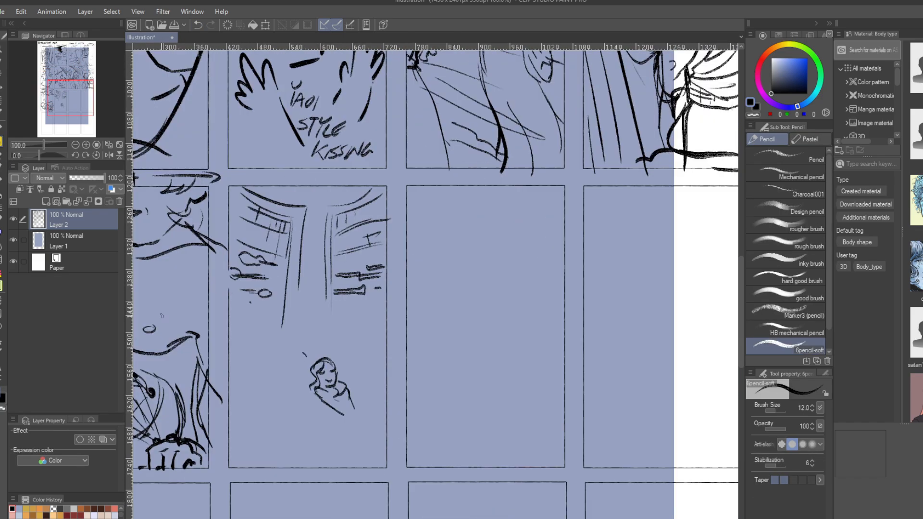
pyautogui.hotkey('ctrl', 'z')
pyautogui.moveTo(227, 383); pyautogui.dragTo(387, 216)
pyautogui.moveTo(307, 193); pyautogui.dragTo(288, 356)
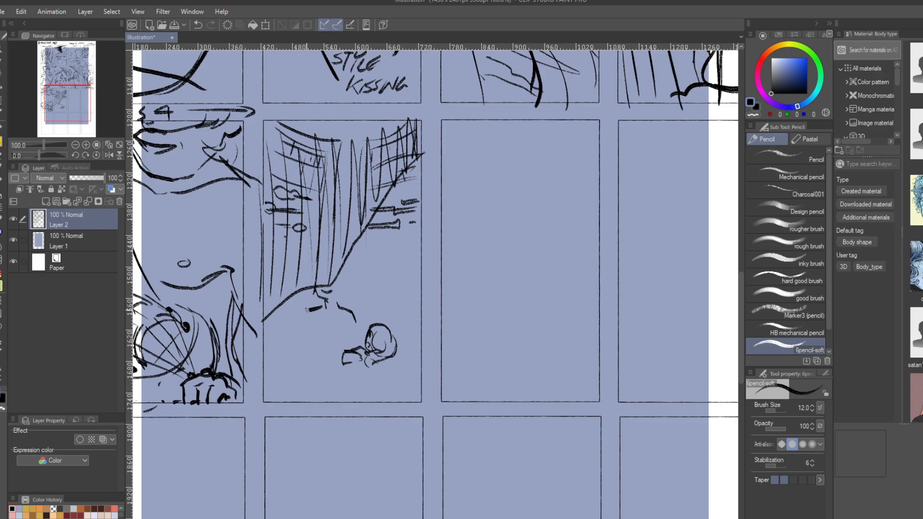
# - Sketch the seated figure's torso, arms and horizontal instrument below the curtains in the third row's second panel
pyautogui.moveTo(308, 308); pyautogui.dragTo(304, 336)
pyautogui.moveTo(293, 343); pyautogui.dragTo(355, 342)
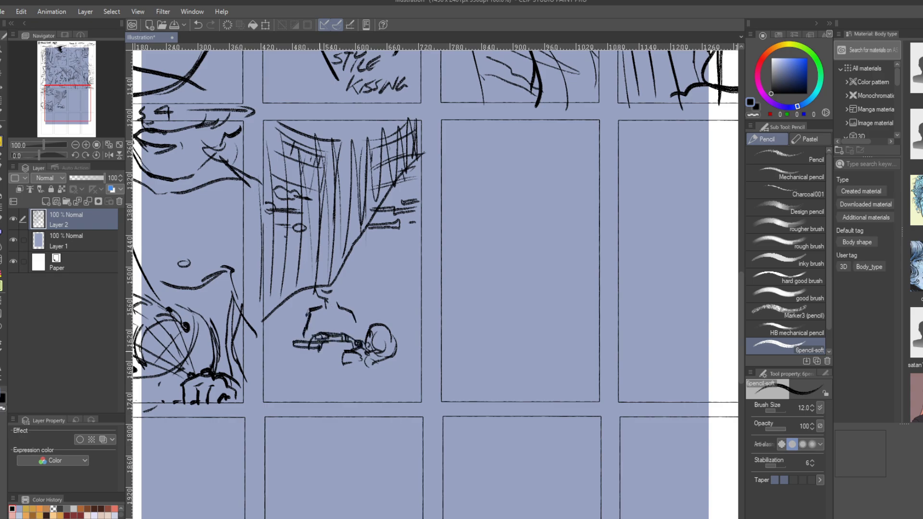
pyautogui.moveTo(306, 315); pyautogui.dragTo(298, 340)
pyautogui.moveTo(319, 353); pyautogui.dragTo(345, 353)
pyautogui.moveTo(313, 308); pyautogui.dragTo(331, 338)
pyautogui.moveTo(336, 323); pyautogui.dragTo(350, 333)
# - Draw the smaller companion's back and base and the seated figure's robe and legs in the second panel
pyautogui.moveTo(394, 354); pyautogui.dragTo(406, 405)
pyautogui.moveTo(357, 392); pyautogui.dragTo(387, 391)
pyautogui.moveTo(332, 365); pyautogui.dragTo(354, 356)
pyautogui.moveTo(303, 356); pyautogui.dragTo(318, 409)
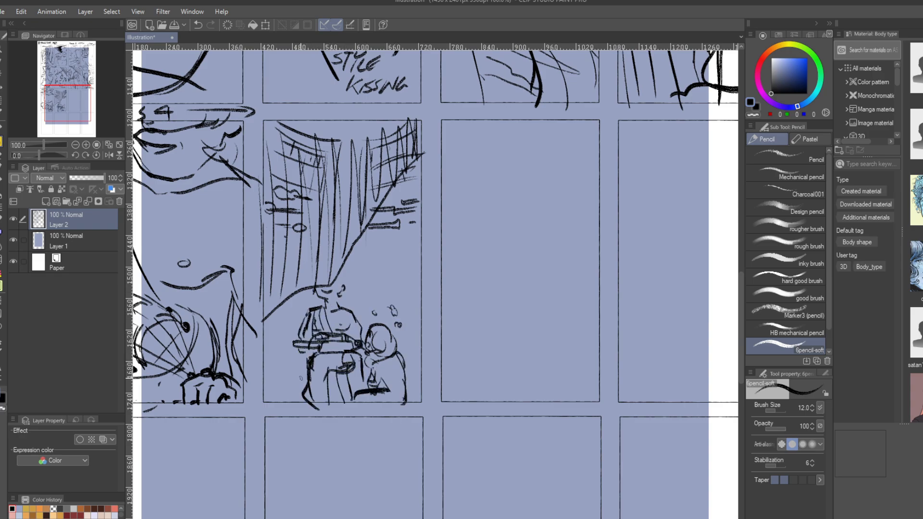
# - Add vertical wall edges around the two seated figures in the third row's second panel
pyautogui.moveTo(358, 209); pyautogui.dragTo(360, 331)
pyautogui.moveTo(405, 290); pyautogui.dragTo(404, 366)
pyautogui.moveTo(264, 333); pyautogui.dragTo(279, 402)
# - Add bold plant leaves along the inner edge of the second panel and blacken the seated figure's hair
pyautogui.moveTo(66, 93)
pyautogui.mouseDown()
pyautogui.moveTo(56, 88)
pyautogui.moveTo(63, 118)
pyautogui.mouseUp()
pyautogui.press('m')
pyautogui.press('p')
pyautogui.hotkey('ctrl', '-')
pyautogui.press('m')
pyautogui.moveTo(274, 256); pyautogui.dragTo(635, 421)
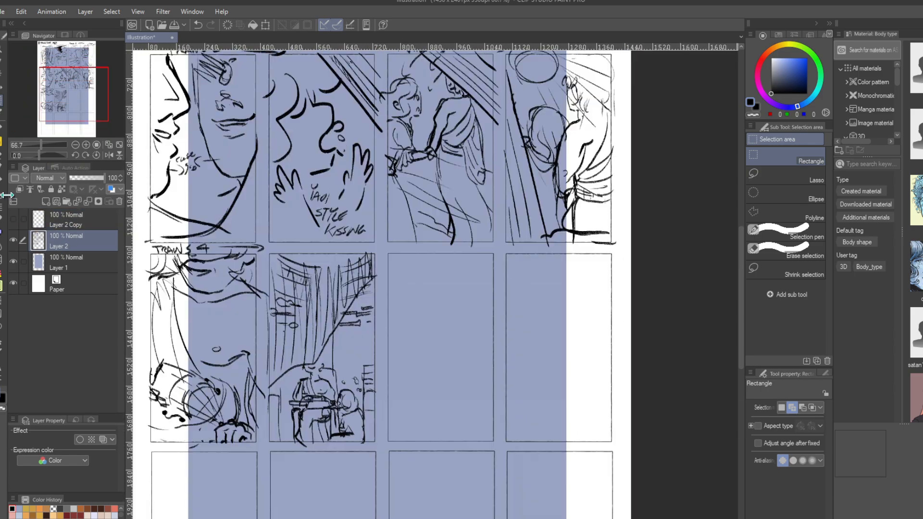
pyautogui.moveTo(72, 103)
pyautogui.mouseDown()
pyautogui.moveTo(64, 57)
pyautogui.moveTo(73, 93)
pyautogui.mouseUp()
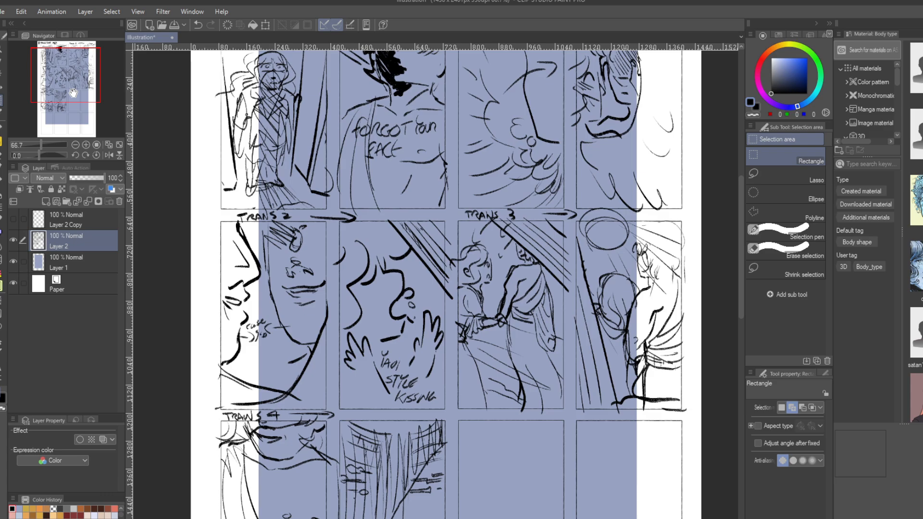
pyautogui.moveTo(73, 93)
pyautogui.mouseDown()
pyautogui.moveTo(68, 75)
pyautogui.moveTo(80, 107)
pyautogui.mouseUp()
pyautogui.press('p')
pyautogui.moveTo(298, 212); pyautogui.dragTo(327, 253)
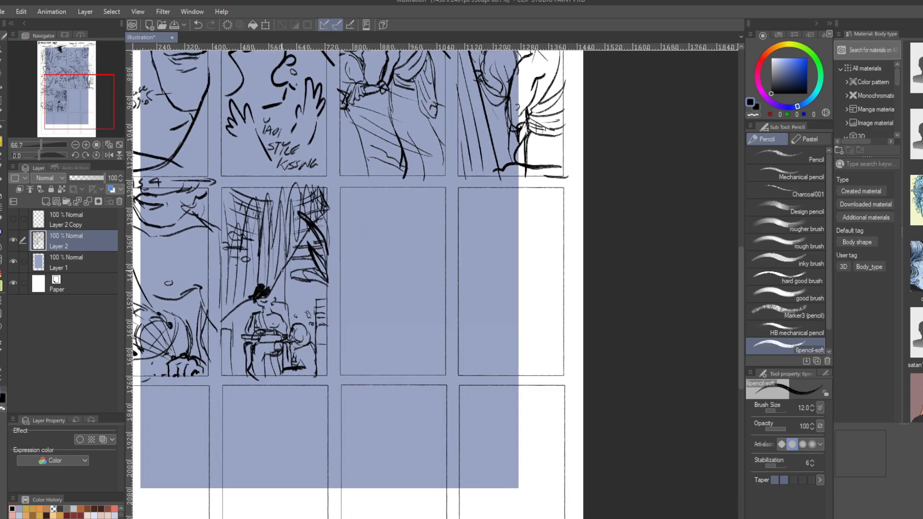
# - Sketch rocky contours and a column of leaves around the upper part of the third row's third panel
pyautogui.moveTo(80, 108); pyautogui.dragTo(76, 110)
pyautogui.moveTo(421, 165); pyautogui.dragTo(395, 210)
pyautogui.moveTo(451, 164)
pyautogui.mouseDown()
pyautogui.moveTo(484, 201)
pyautogui.moveTo(477, 213)
pyautogui.mouseUp()
pyautogui.moveTo(464, 214); pyautogui.dragTo(479, 274)
pyautogui.moveTo(386, 170); pyautogui.dragTo(376, 224)
pyautogui.moveTo(396, 228); pyautogui.dragTo(378, 259)
# - Draw the wavy foreground foliage and a horizontal water line in the lower part of the third row's third panel
pyautogui.moveTo(466, 311); pyautogui.dragTo(485, 324)
pyautogui.moveTo(427, 350); pyautogui.dragTo(455, 325)
pyautogui.moveTo(379, 296); pyautogui.dragTo(386, 313)
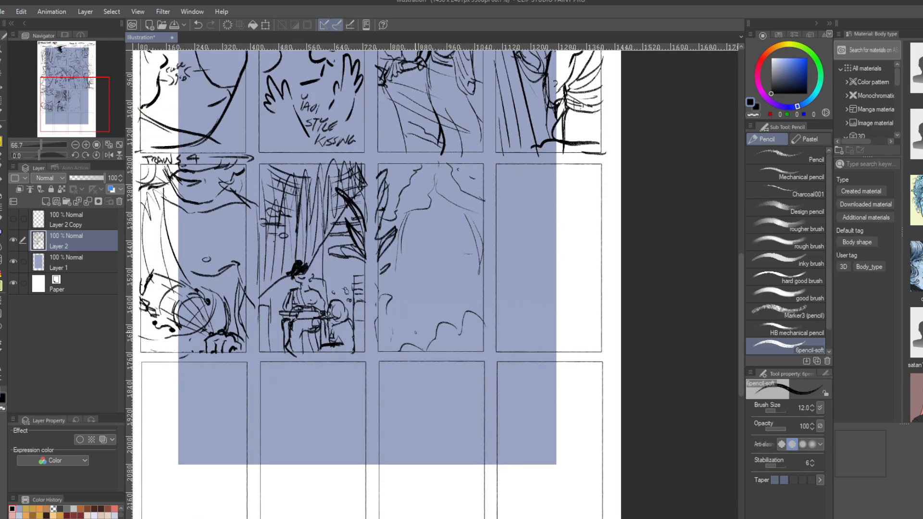
pyautogui.moveTo(436, 292); pyautogui.dragTo(484, 321)
pyautogui.moveTo(416, 304); pyautogui.dragTo(387, 348)
# - Sketch a figure in a wide-brimmed hat at the third panel's edge with face, arm and robe, undoing a misplaced stroke
pyautogui.hotkey('ctrl', '+')
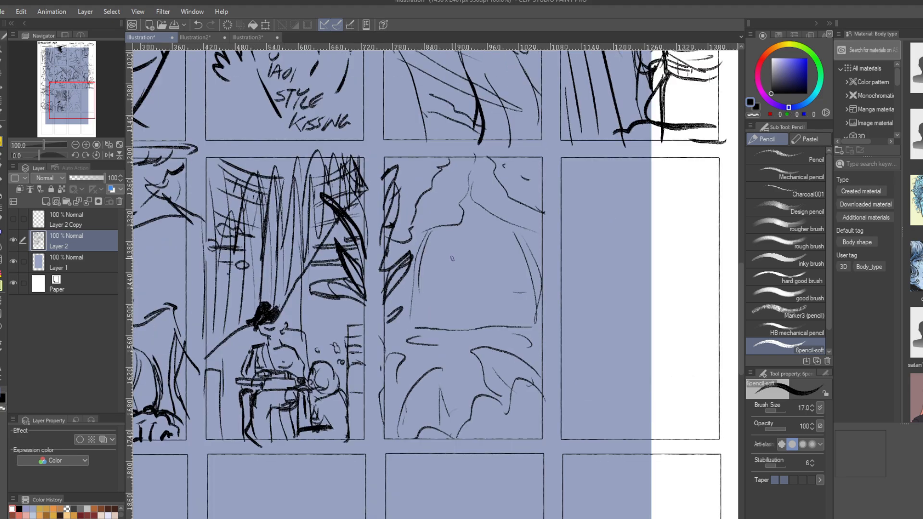
pyautogui.moveTo(473, 247); pyautogui.dragTo(540, 227)
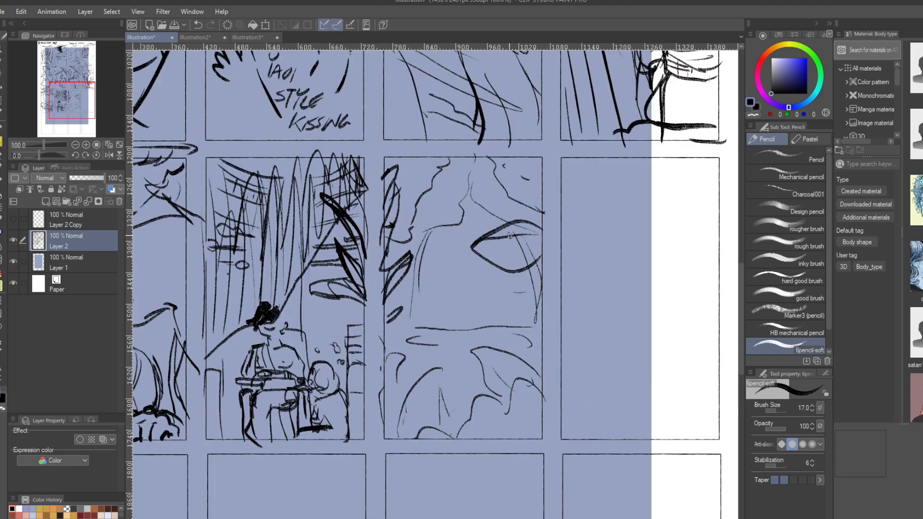
pyautogui.moveTo(495, 308)
pyautogui.mouseDown()
pyautogui.moveTo(546, 277)
pyautogui.moveTo(491, 340)
pyautogui.mouseUp()
pyautogui.moveTo(520, 285)
pyautogui.mouseDown()
pyautogui.moveTo(542, 311)
pyautogui.moveTo(517, 352)
pyautogui.mouseUp()
pyautogui.click(198, 25)
pyautogui.moveTo(511, 297); pyautogui.dragTo(510, 302)
pyautogui.moveTo(530, 323); pyautogui.dragTo(549, 387)
pyautogui.moveTo(524, 250)
pyautogui.mouseDown()
pyautogui.moveTo(536, 303)
pyautogui.moveTo(486, 321)
pyautogui.mouseUp()
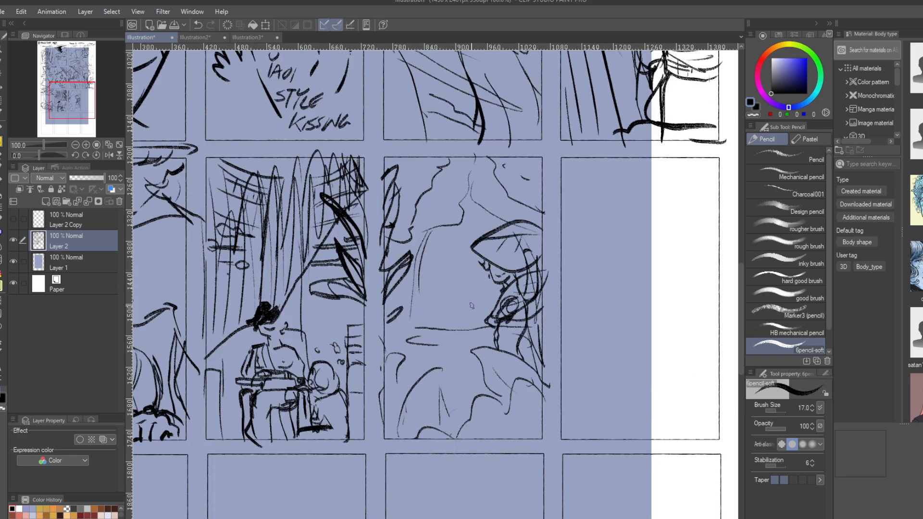
# - Clean up and redraw the hatted figure's face, add foreground contour lines, and undo the last stroke in front of it
pyautogui.press('e')
pyautogui.moveTo(480, 262); pyautogui.dragTo(497, 284)
pyautogui.press('p')
pyautogui.moveTo(487, 395); pyautogui.dragTo(428, 427)
pyautogui.moveTo(465, 359); pyautogui.dragTo(474, 391)
pyautogui.moveTo(487, 259)
pyautogui.mouseDown()
pyautogui.moveTo(499, 270)
pyautogui.moveTo(471, 336)
pyautogui.mouseUp()
pyautogui.hotkey('ctrl', 'z')
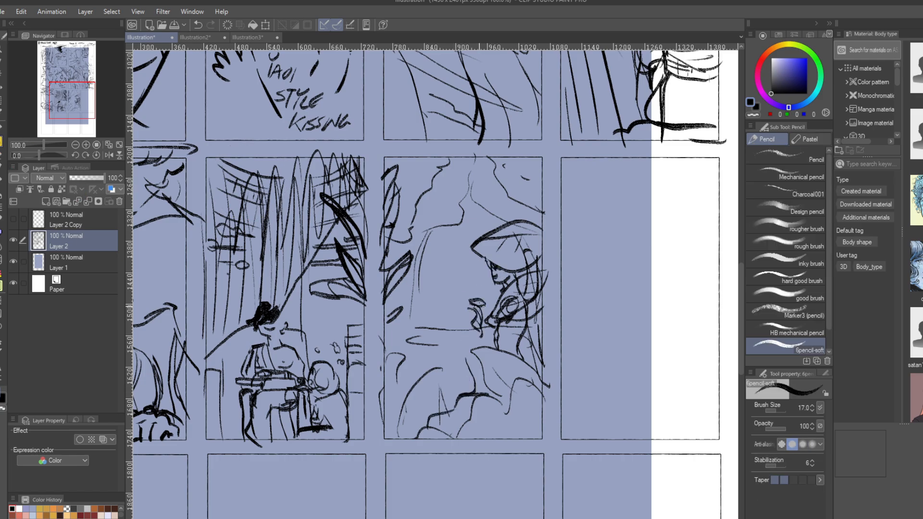
# - Sketch further short strokes beside the small raised form in front of the hatted figure
pyautogui.moveTo(473, 304); pyautogui.dragTo(453, 325)
pyautogui.moveTo(446, 311); pyautogui.dragTo(434, 333)
pyautogui.moveTo(453, 294); pyautogui.dragTo(438, 325)
pyautogui.moveTo(443, 298)
pyautogui.mouseDown()
pyautogui.moveTo(427, 340)
pyautogui.moveTo(468, 345)
pyautogui.mouseUp()
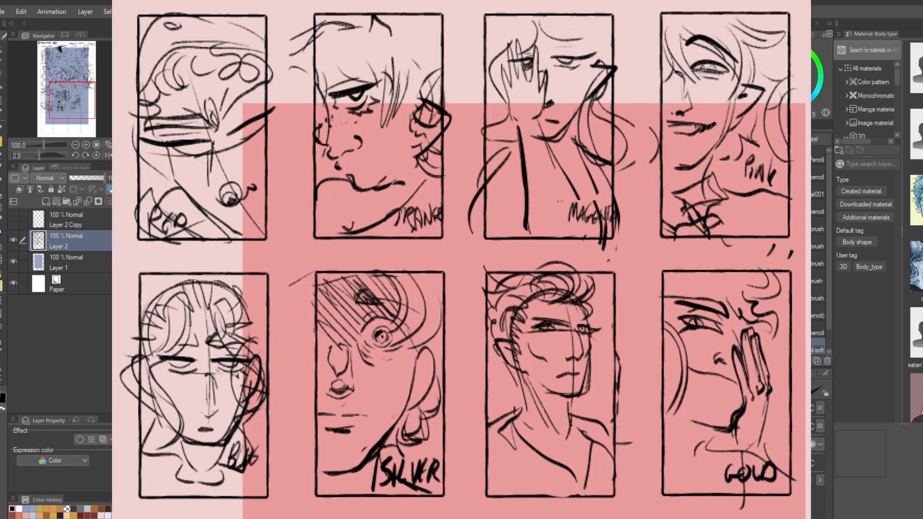
pyautogui.moveTo(64, 101); pyautogui.dragTo(75, 99)
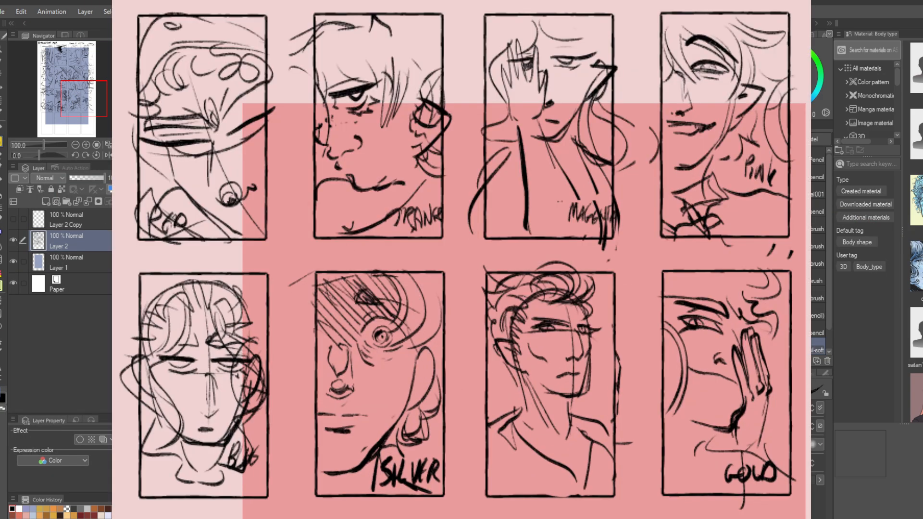
# - Sketch a slanted eyebrow and a wide-open round eye for a close-up face in the fourth row's first panel
pyautogui.moveTo(83, 99)
pyautogui.mouseDown()
pyautogui.moveTo(72, 107)
pyautogui.moveTo(52, 59)
pyautogui.moveTo(54, 125)
pyautogui.mouseUp()
pyautogui.moveTo(281, 237); pyautogui.dragTo(339, 225)
pyautogui.moveTo(287, 255); pyautogui.dragTo(335, 247)
pyautogui.moveTo(271, 218); pyautogui.dragTo(323, 179)
pyautogui.moveTo(272, 218); pyautogui.dragTo(332, 197)
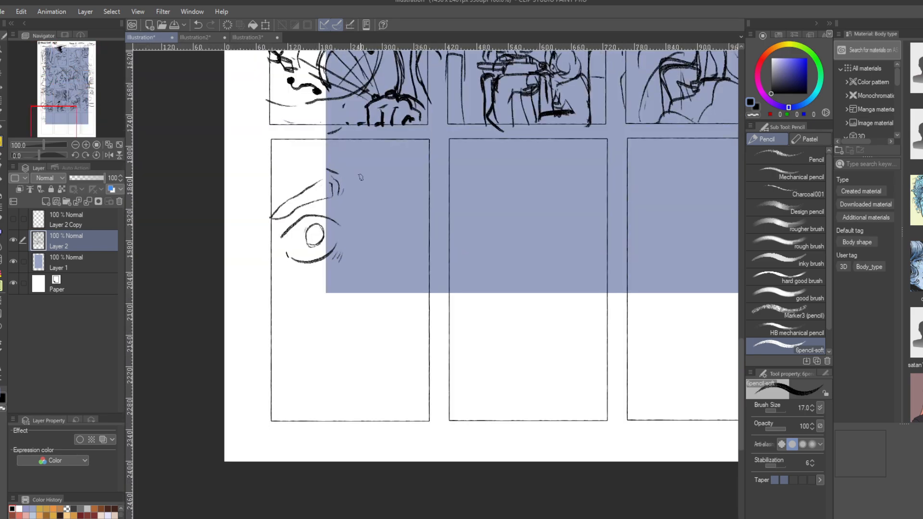
# - Sketch the second eyebrow, the second eye, the nose bridge and the nostrils of the first panel's close-up face
pyautogui.moveTo(353, 168); pyautogui.dragTo(390, 168)
pyautogui.moveTo(375, 217); pyautogui.dragTo(414, 201)
pyautogui.moveTo(359, 245); pyautogui.dragTo(376, 235)
pyautogui.moveTo(375, 236); pyautogui.dragTo(411, 309)
pyautogui.moveTo(367, 308); pyautogui.dragTo(388, 303)
pyautogui.moveTo(401, 313)
pyautogui.mouseDown()
pyautogui.moveTo(415, 301)
pyautogui.moveTo(407, 329)
pyautogui.mouseUp()
pyautogui.moveTo(416, 337); pyautogui.dragTo(367, 365)
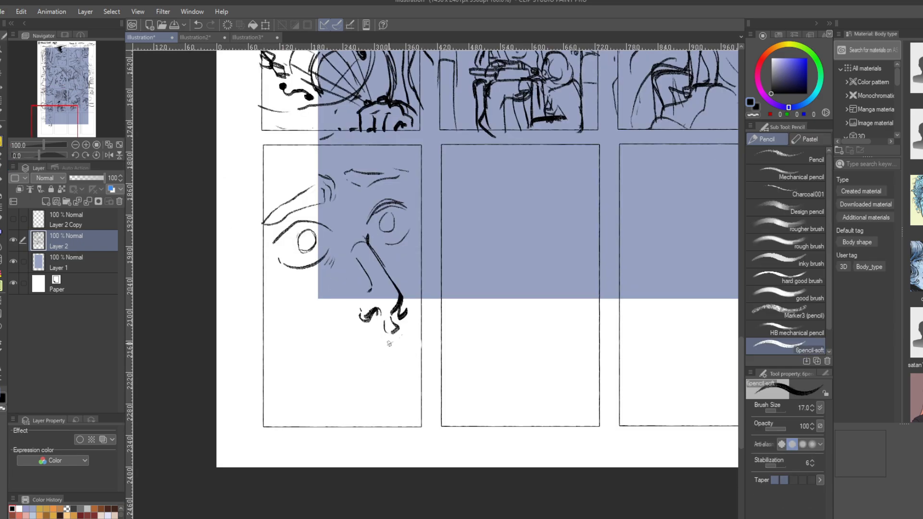
# - Draw the upper lip line under the nose and strengthen the lashes and outlines of both eyes
pyautogui.moveTo(391, 342); pyautogui.dragTo(344, 359)
pyautogui.moveTo(403, 336); pyautogui.dragTo(417, 335)
pyautogui.moveTo(274, 270)
pyautogui.mouseDown()
pyautogui.moveTo(306, 262)
pyautogui.moveTo(302, 271)
pyautogui.mouseUp()
pyautogui.moveTo(413, 236)
pyautogui.mouseDown()
pyautogui.moveTo(418, 229)
pyautogui.moveTo(385, 213)
pyautogui.mouseUp()
pyautogui.moveTo(307, 230); pyautogui.dragTo(304, 230)
# - Sketch long wavy hair strands around the close-up face and a chin line along the panel's lower edge
pyautogui.moveTo(260, 174); pyautogui.dragTo(236, 293)
pyautogui.moveTo(339, 147); pyautogui.dragTo(423, 262)
pyautogui.moveTo(236, 294); pyautogui.dragTo(236, 375)
pyautogui.moveTo(340, 416); pyautogui.dragTo(399, 414)
pyautogui.moveTo(264, 145); pyautogui.dragTo(265, 222)
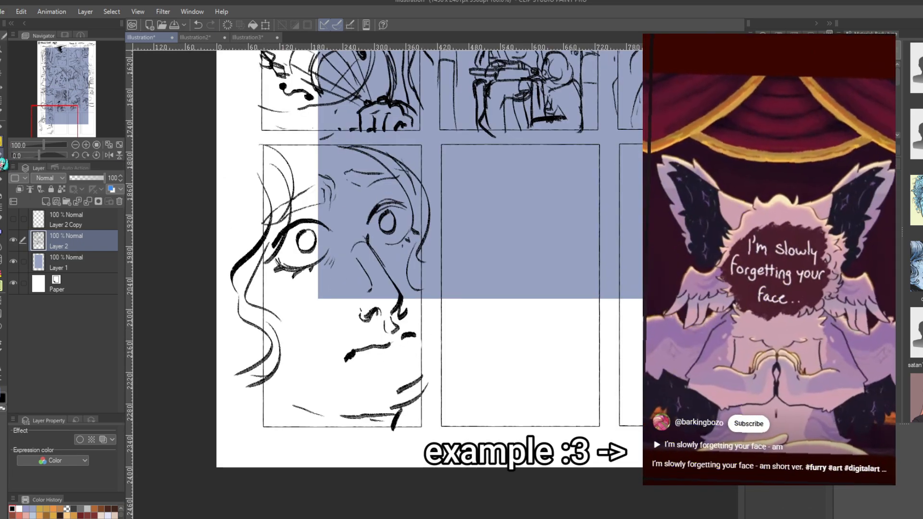
# - Finish the lips, letter "BUT HOW COULD I FORGET" on the face's cheek and darken the large eye's lashes
pyautogui.moveTo(366, 355); pyautogui.dragTo(408, 342)
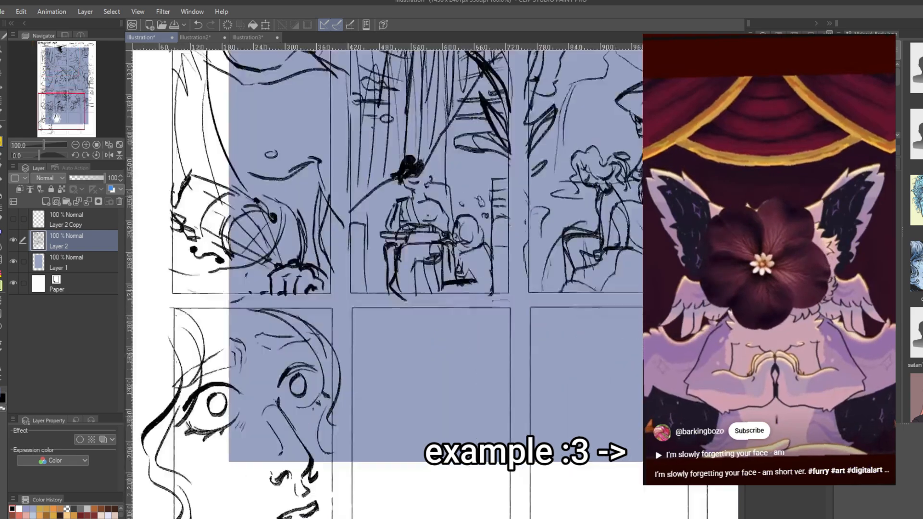
pyautogui.moveTo(307, 394)
pyautogui.mouseDown()
pyautogui.moveTo(271, 414)
pyautogui.moveTo(327, 417)
pyautogui.mouseUp()
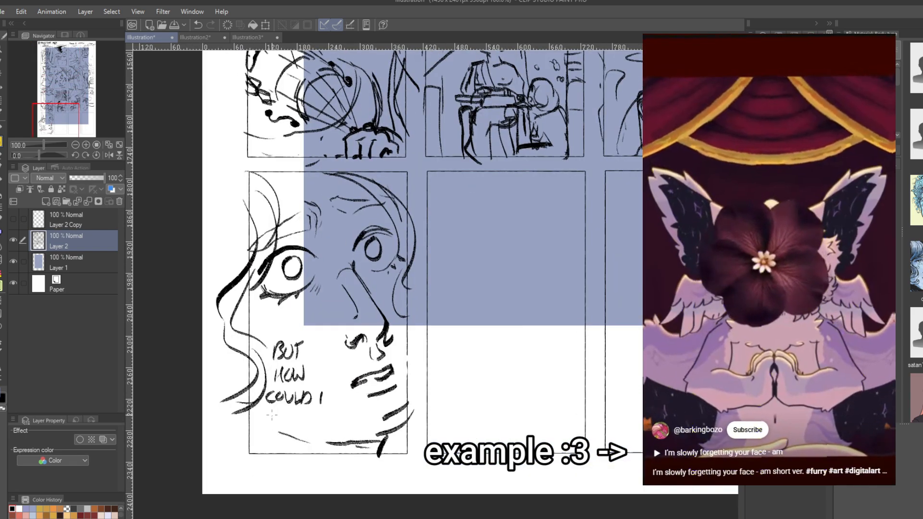
pyautogui.moveTo(433, 288); pyautogui.dragTo(303, 317)
pyautogui.moveTo(144, 326); pyautogui.dragTo(188, 302)
# - Rough out an upturned face's jaw, side hair, shoulder line and mouth in the fourth row's second panel
pyautogui.moveTo(313, 218)
pyautogui.mouseDown()
pyautogui.moveTo(373, 348)
pyautogui.moveTo(376, 388)
pyautogui.mouseUp()
pyautogui.moveTo(444, 327); pyautogui.dragTo(459, 371)
pyautogui.moveTo(364, 372); pyautogui.dragTo(291, 400)
pyautogui.moveTo(377, 299); pyautogui.dragTo(353, 304)
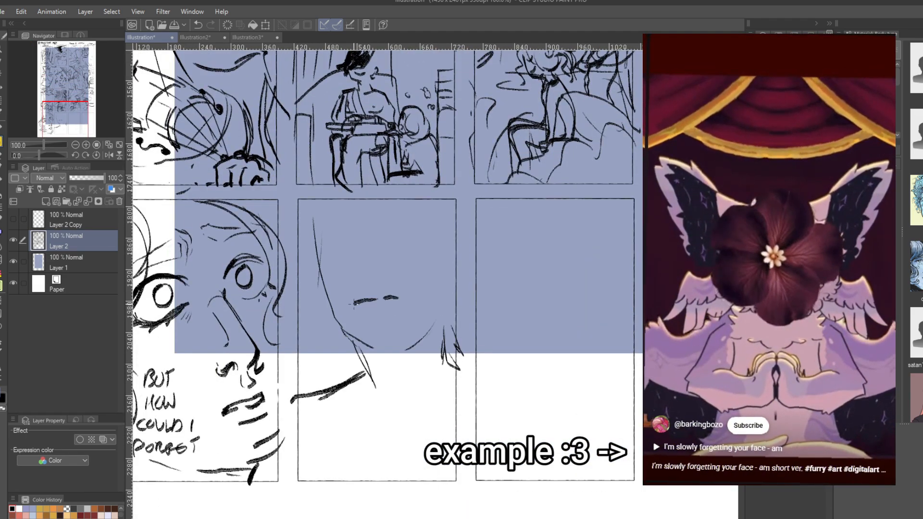
# - Add the nose, an ear, one eye with its brow and short side strokes to the second panel's face
pyautogui.moveTo(365, 234); pyautogui.dragTo(355, 254)
pyautogui.moveTo(361, 262); pyautogui.dragTo(373, 262)
pyautogui.moveTo(313, 265); pyautogui.dragTo(319, 302)
pyautogui.moveTo(454, 283); pyautogui.dragTo(446, 299)
pyautogui.moveTo(384, 225); pyautogui.dragTo(418, 227)
pyautogui.moveTo(392, 231); pyautogui.dragTo(407, 236)
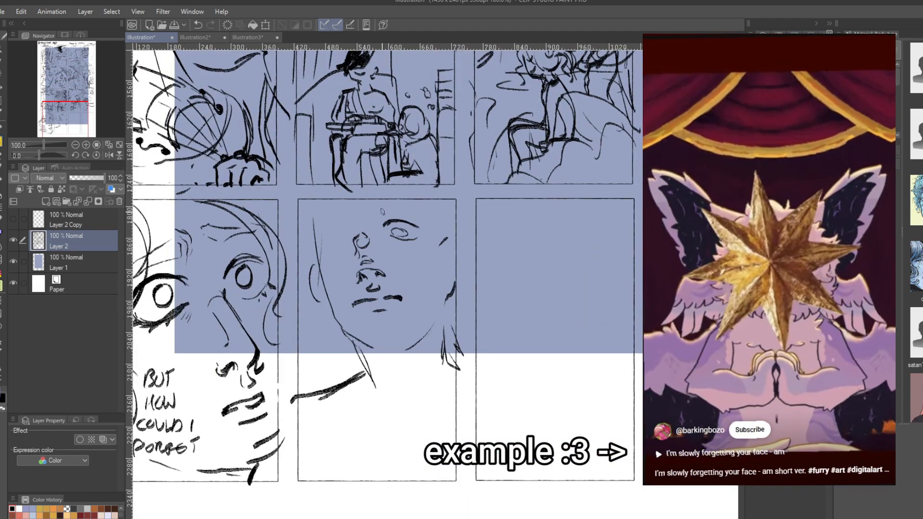
# - Draw the other eye, blacken both pupils and rework the mouth of the second panel's face
pyautogui.moveTo(321, 241); pyautogui.dragTo(345, 233)
pyautogui.moveTo(335, 243); pyautogui.dragTo(345, 246)
pyautogui.moveTo(399, 298)
pyautogui.mouseDown()
pyautogui.moveTo(369, 310)
pyautogui.moveTo(372, 287)
pyautogui.mouseUp()
pyautogui.moveTo(367, 285); pyautogui.dragTo(378, 288)
pyautogui.moveTo(336, 204)
pyautogui.mouseDown()
pyautogui.moveTo(315, 219)
pyautogui.moveTo(342, 247)
pyautogui.mouseUp()
pyautogui.moveTo(397, 232); pyautogui.dragTo(403, 239)
pyautogui.moveTo(374, 298)
pyautogui.mouseDown()
pyautogui.moveTo(392, 293)
pyautogui.moveTo(358, 288)
pyautogui.moveTo(388, 310)
pyautogui.mouseUp()
pyautogui.hotkey('ctrl', 'd')
# - Sketch a brow stroke, curved bangs and loose hair strands around the second panel's face
pyautogui.moveTo(337, 232); pyautogui.dragTo(351, 229)
pyautogui.moveTo(409, 199); pyautogui.dragTo(418, 247)
pyautogui.moveTo(440, 207); pyautogui.dragTo(404, 261)
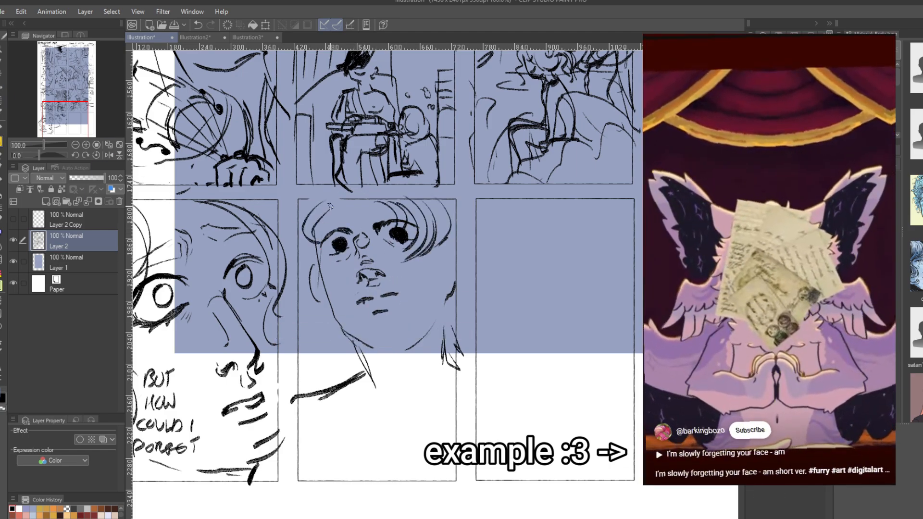
pyautogui.moveTo(315, 267); pyautogui.dragTo(329, 311)
pyautogui.moveTo(337, 205); pyautogui.dragTo(294, 262)
pyautogui.moveTo(305, 317); pyautogui.dragTo(331, 348)
# - Draw the second panel figure's neck, collar and shoulder, with long draped folds falling from one shoulder
pyautogui.moveTo(445, 337); pyautogui.dragTo(402, 425)
pyautogui.moveTo(307, 398); pyautogui.dragTo(378, 423)
pyautogui.moveTo(406, 414); pyautogui.dragTo(461, 394)
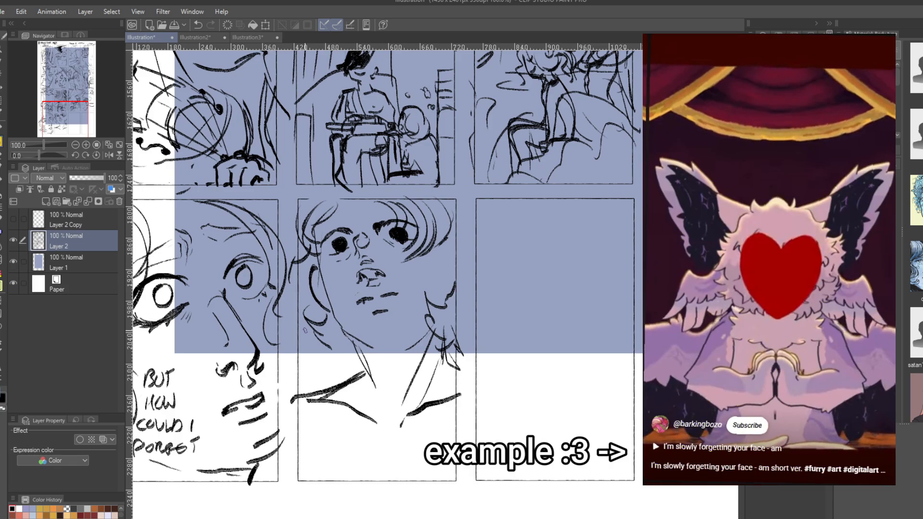
pyautogui.moveTo(299, 399); pyautogui.dragTo(302, 490)
pyautogui.moveTo(307, 399); pyautogui.dragTo(314, 494)
pyautogui.moveTo(315, 402); pyautogui.dragTo(338, 491)
pyautogui.moveTo(328, 392); pyautogui.dragTo(370, 500)
# - Letter a two-line lyric beginning "HOW COLD YOU" below the collar in the second panel
pyautogui.moveTo(358, 433); pyautogui.dragTo(394, 443)
pyautogui.moveTo(399, 434); pyautogui.dragTo(432, 441)
pyautogui.moveTo(351, 457); pyautogui.dragTo(374, 466)
pyautogui.moveTo(377, 457); pyautogui.dragTo(418, 466)
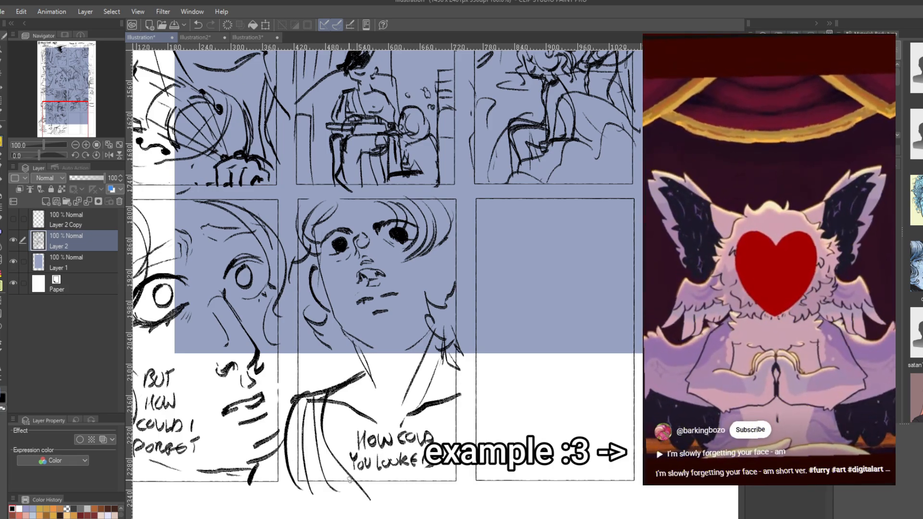
pyautogui.moveTo(65, 111); pyautogui.dragTo(62, 98)
pyautogui.moveTo(44, 145); pyautogui.dragTo(36, 144)
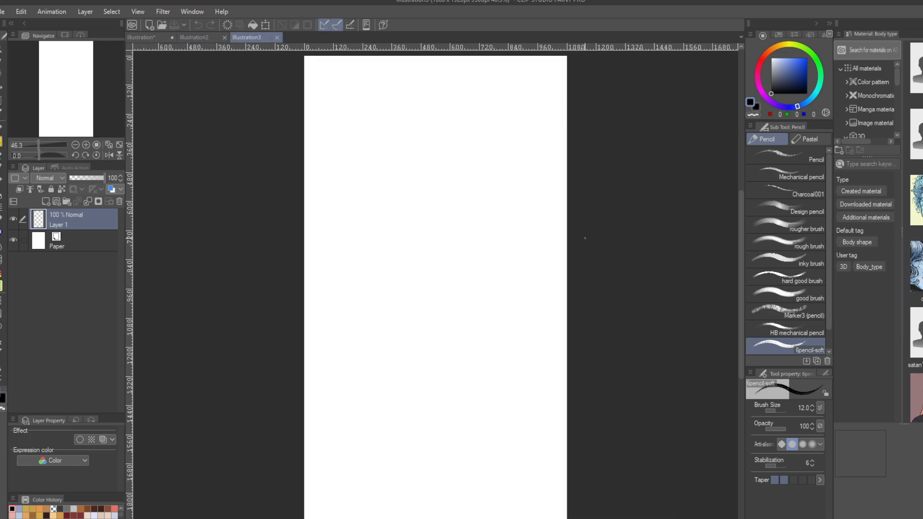
# - Set the drawing colour to a muted blue-violet with RGB 152, 151, 197
pyautogui.click(788, 65)
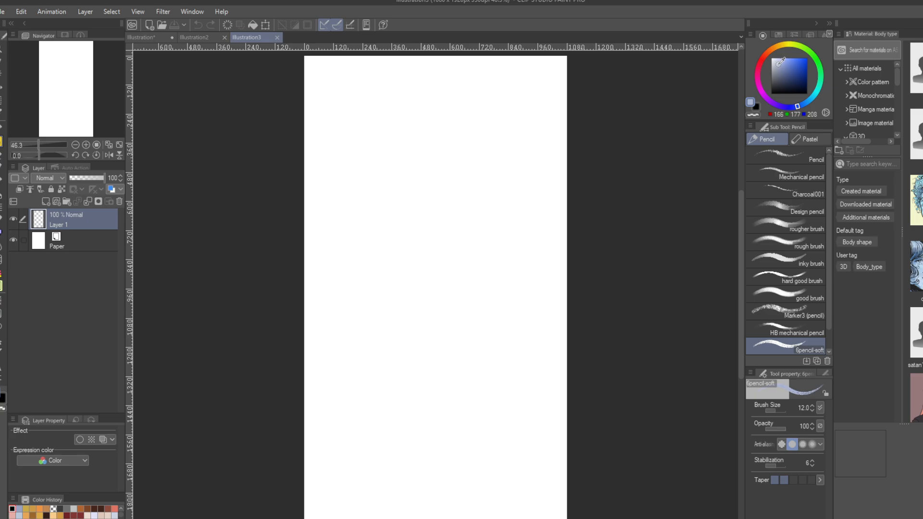
pyautogui.click(771, 101)
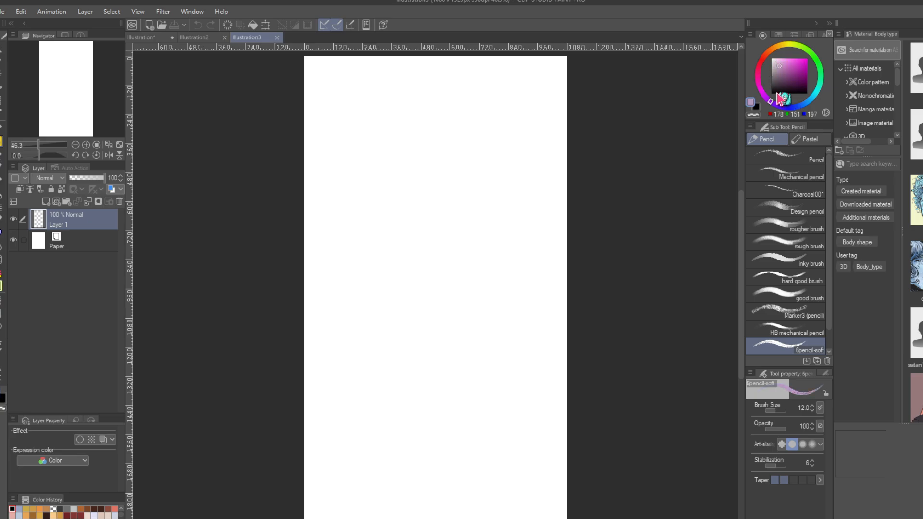
pyautogui.moveTo(779, 98); pyautogui.dragTo(788, 107)
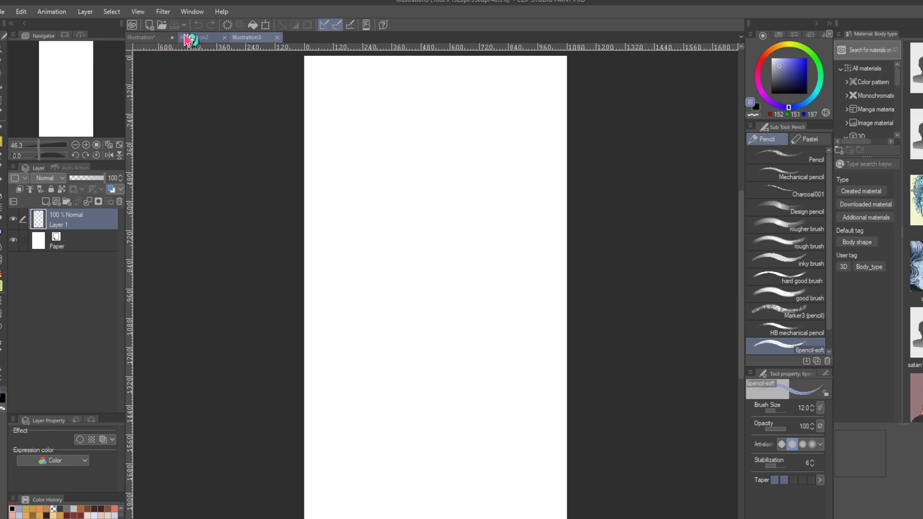
# - Switch to the storyboard page and examine how its tinted area sits behind the panels
pyautogui.click(191, 37)
pyautogui.click(154, 38)
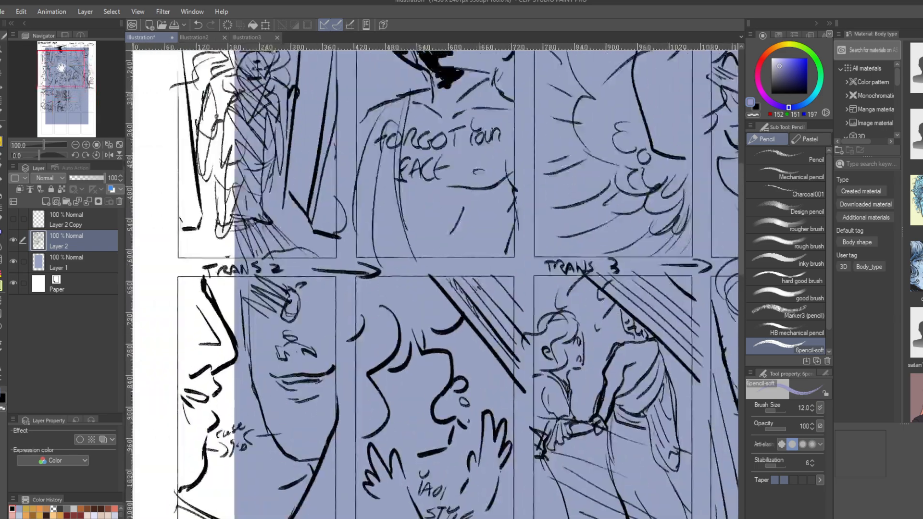
pyautogui.moveTo(61, 67); pyautogui.dragTo(64, 70)
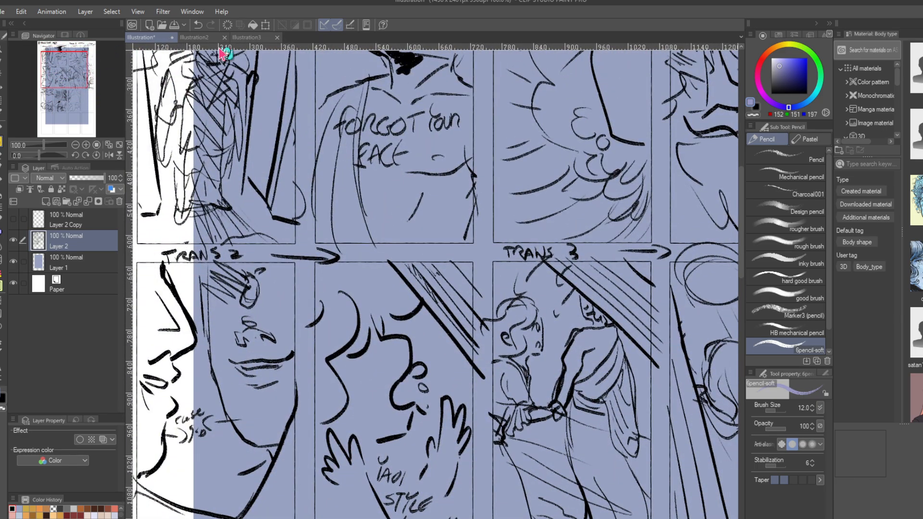
# - Fill the blank portrait canvas with the blue-violet and extend the canvas on all four sides to leave a white margin
pyautogui.click(245, 40)
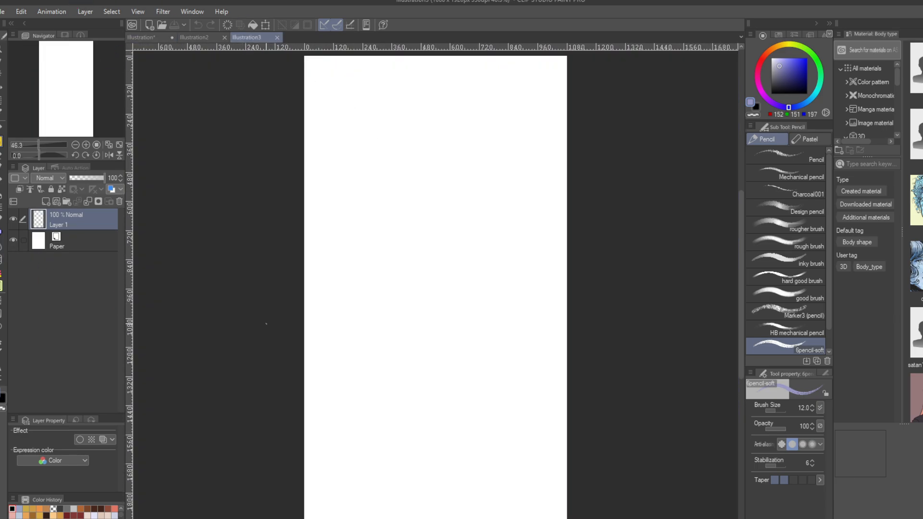
pyautogui.click(253, 25)
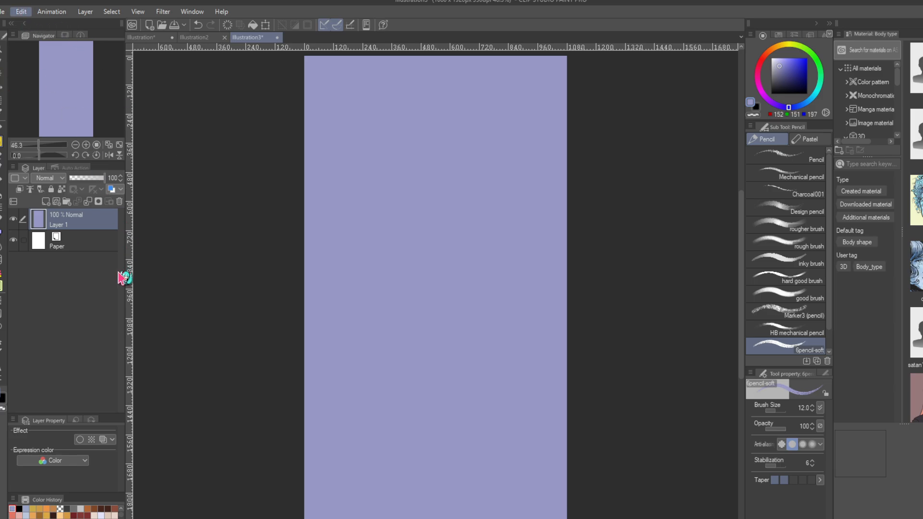
pyautogui.hotkey('ctrl', 't')
pyautogui.scroll(-3, 381, 174)
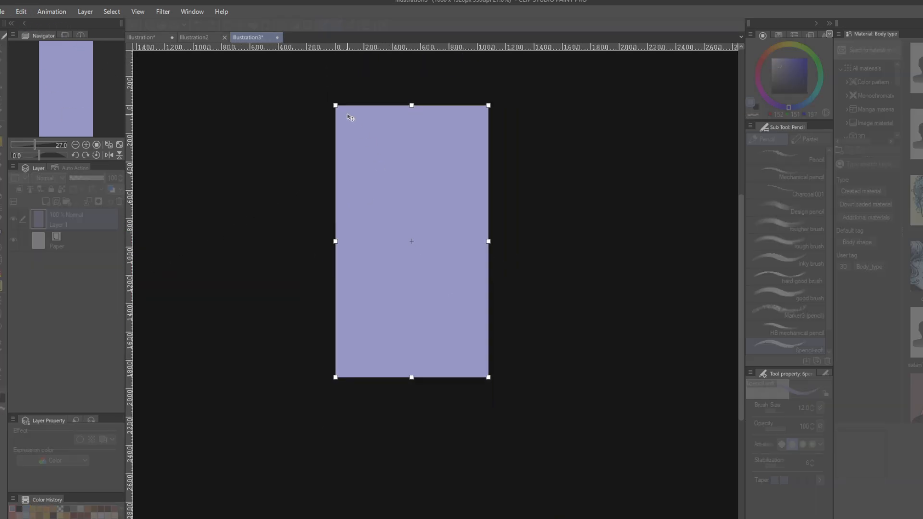
pyautogui.moveTo(334, 106); pyautogui.dragTo(314, 78)
pyautogui.moveTo(488, 378); pyautogui.dragTo(512, 405)
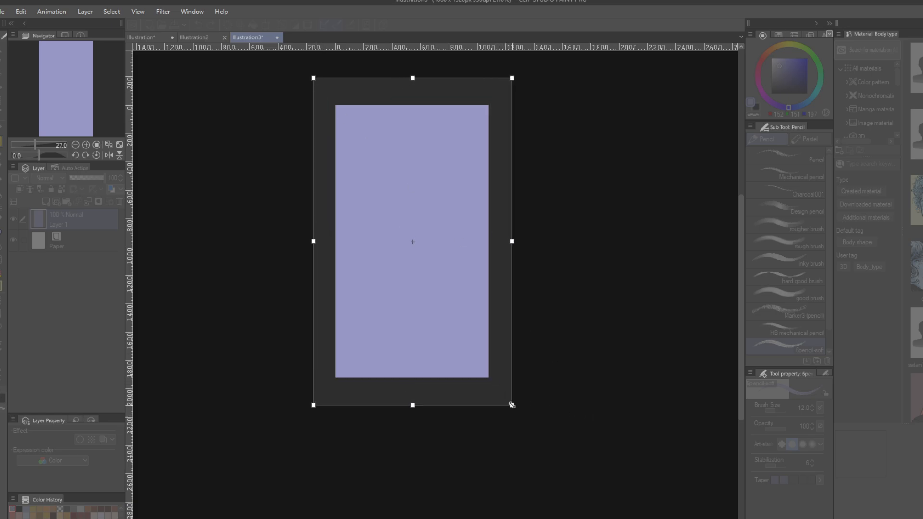
pyautogui.moveTo(310, 402)
pyautogui.mouseDown()
pyautogui.moveTo(301, 416)
pyautogui.moveTo(309, 416)
pyautogui.mouseUp()
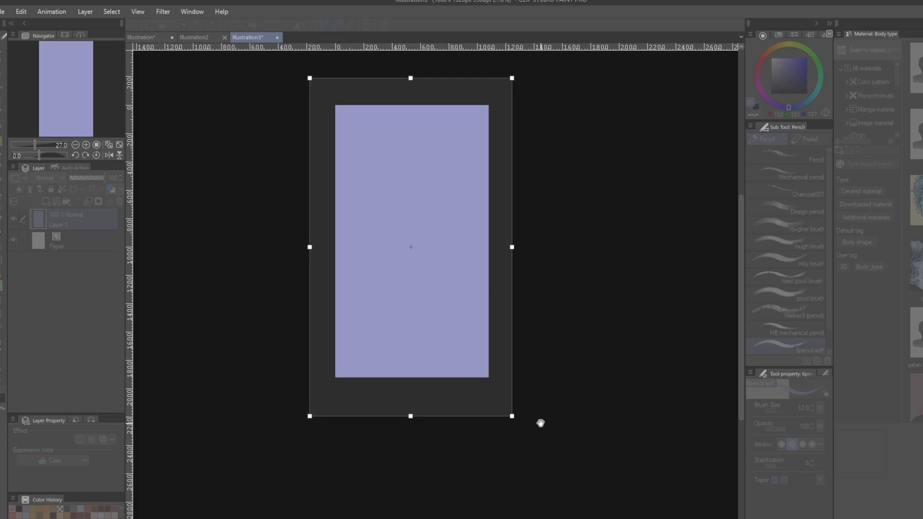
pyautogui.moveTo(512, 416); pyautogui.dragTo(520, 420)
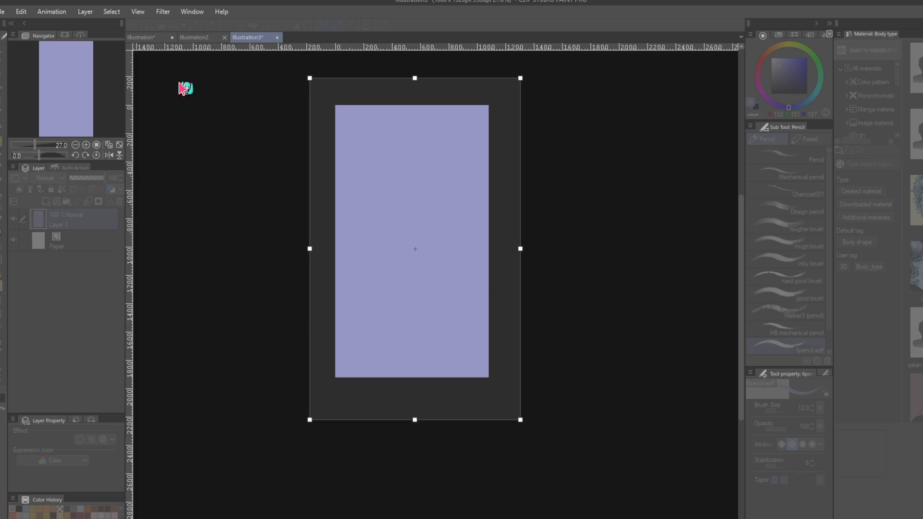
pyautogui.press('Return')
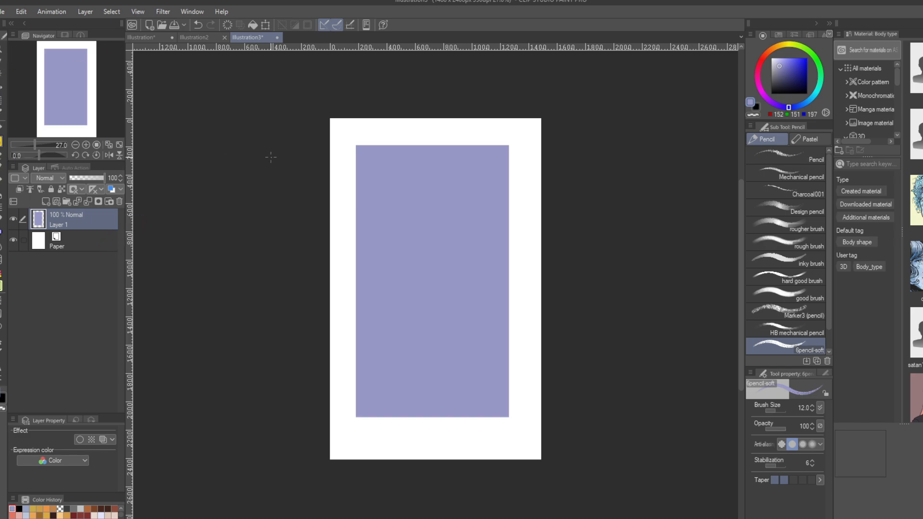
# - Mark the blue-violet area with a rectangular selection, then deselect it
pyautogui.scroll(5, 418, 193)
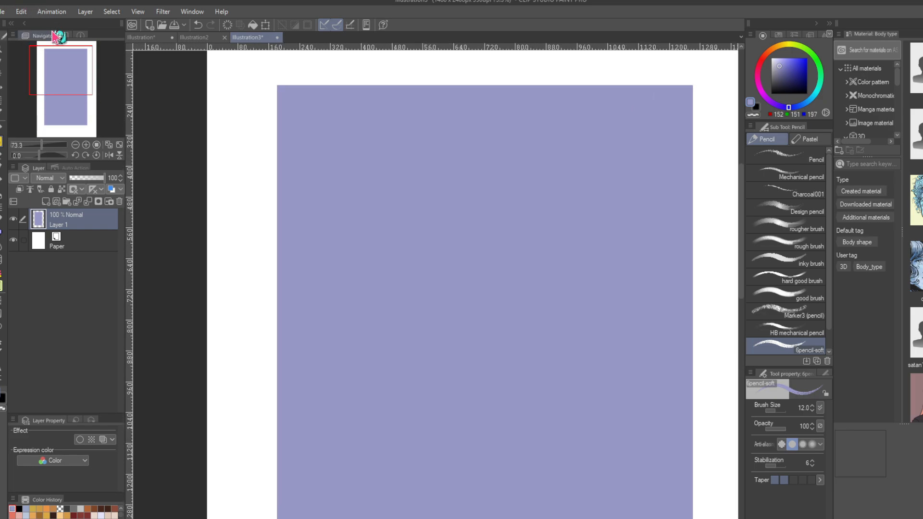
pyautogui.moveTo(69, 89)
pyautogui.mouseDown()
pyautogui.moveTo(73, 69)
pyautogui.moveTo(64, 74)
pyautogui.moveTo(76, 73)
pyautogui.moveTo(75, 86)
pyautogui.moveTo(68, 81)
pyautogui.mouseUp()
pyautogui.click(3, 99)
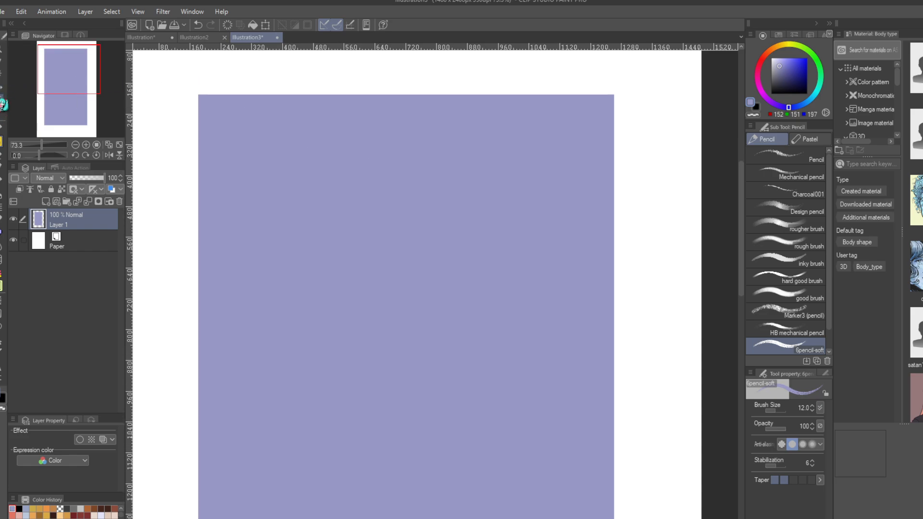
pyautogui.moveTo(196, 92); pyautogui.dragTo(618, 447)
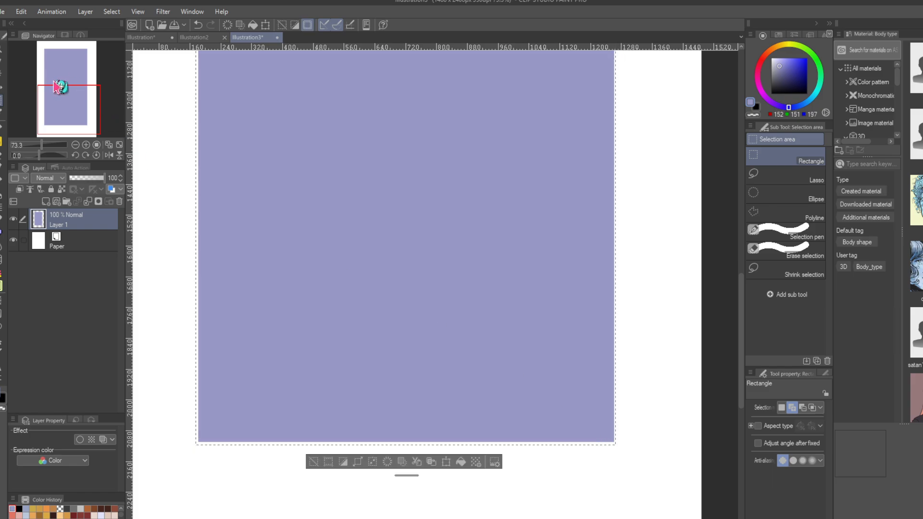
pyautogui.moveTo(62, 87); pyautogui.dragTo(56, 38)
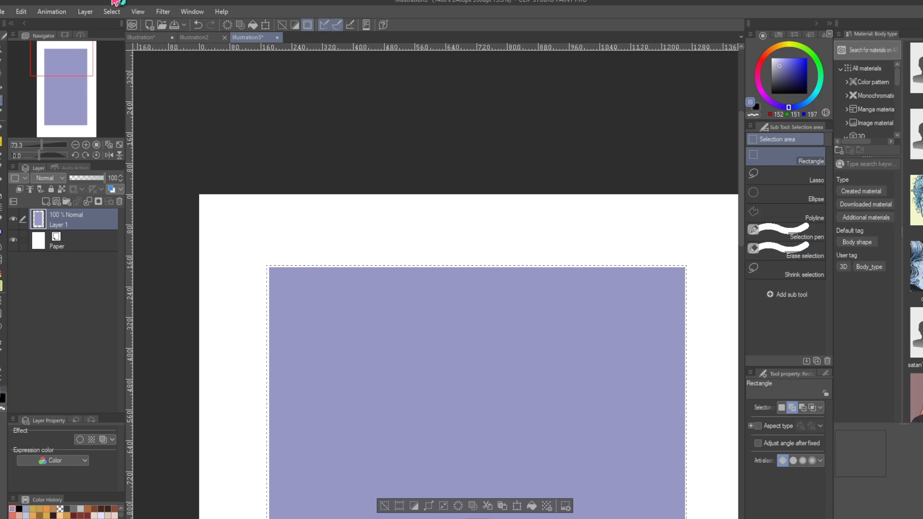
pyautogui.click(282, 25)
pyautogui.click(119, 145)
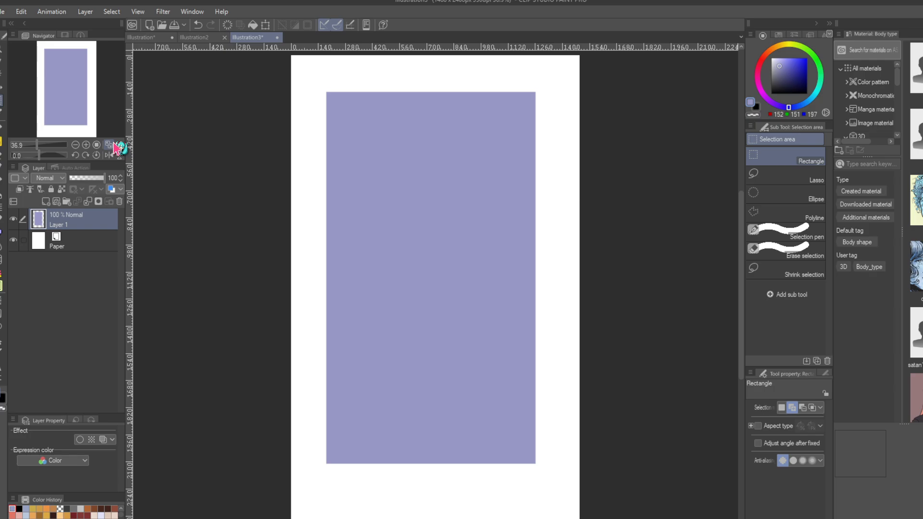
# - Compare the blank square canvas with the portrait canvas that has the white margin
pyautogui.click(202, 38)
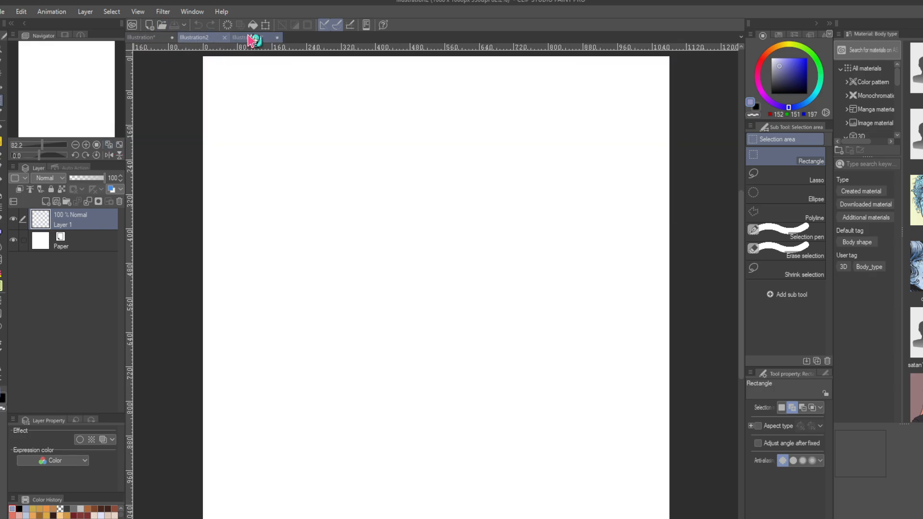
pyautogui.click(248, 38)
pyautogui.click(202, 39)
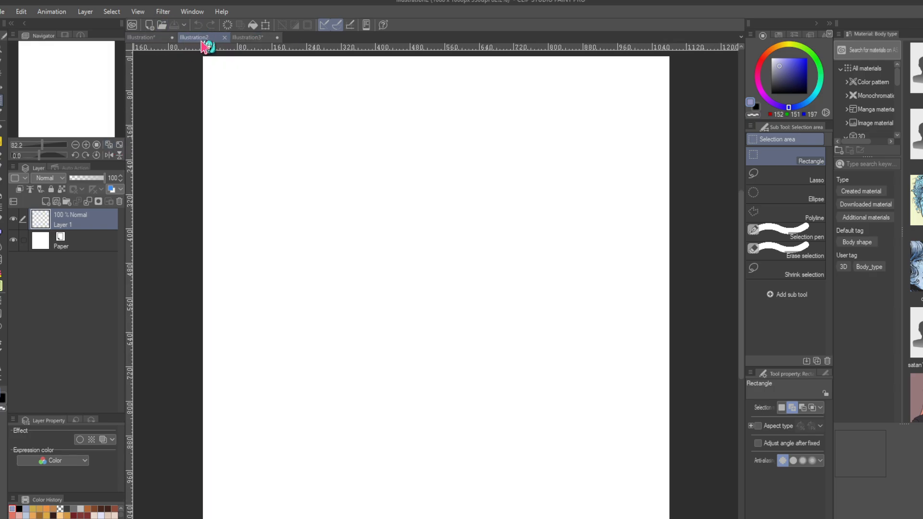
pyautogui.click(249, 39)
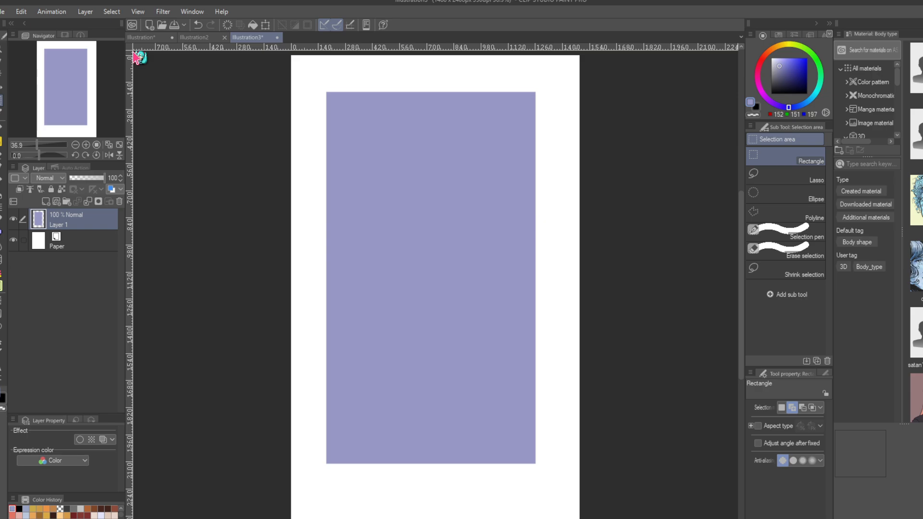
# - On the square canvas, switch the drawing colour to black, try a G-pen stroke and undo it
pyautogui.click(195, 38)
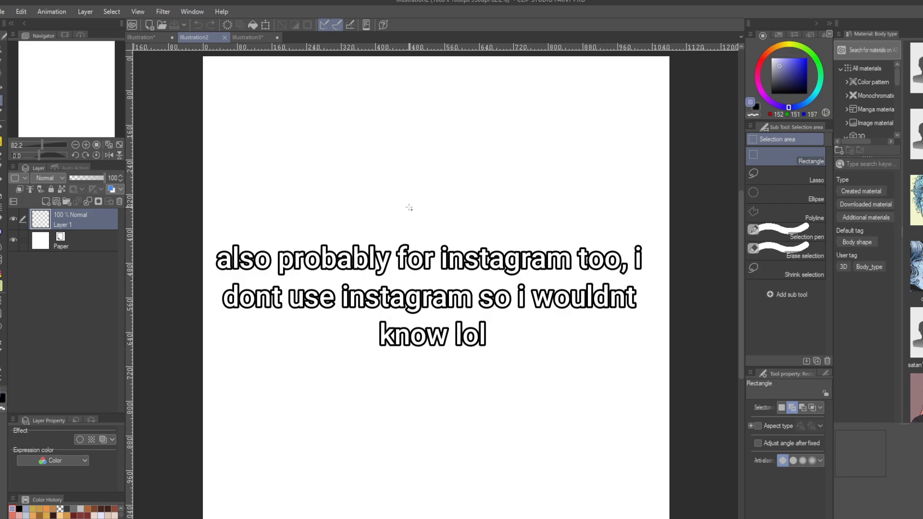
pyautogui.press('p')
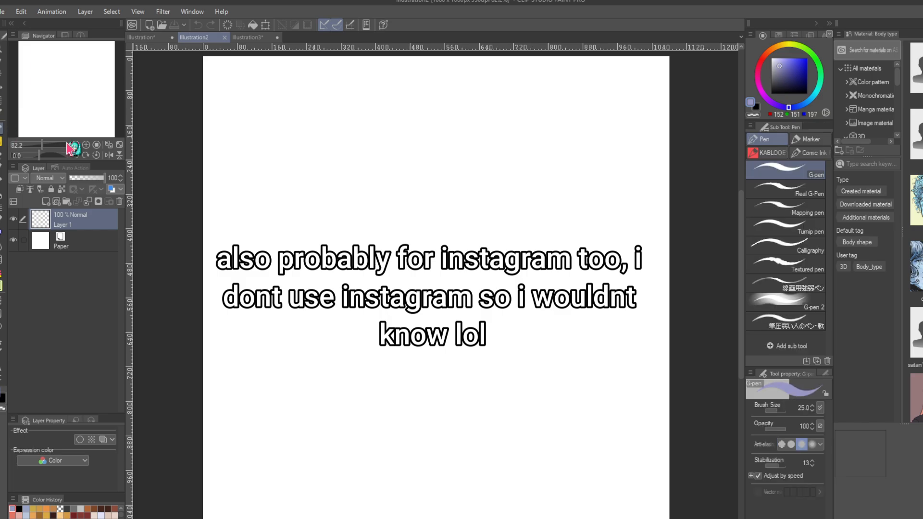
pyautogui.press('x')
pyautogui.moveTo(269, 257)
pyautogui.mouseDown()
pyautogui.moveTo(282, 288)
pyautogui.moveTo(281, 262)
pyautogui.mouseUp()
pyautogui.hotkey('ctrl', 'z')
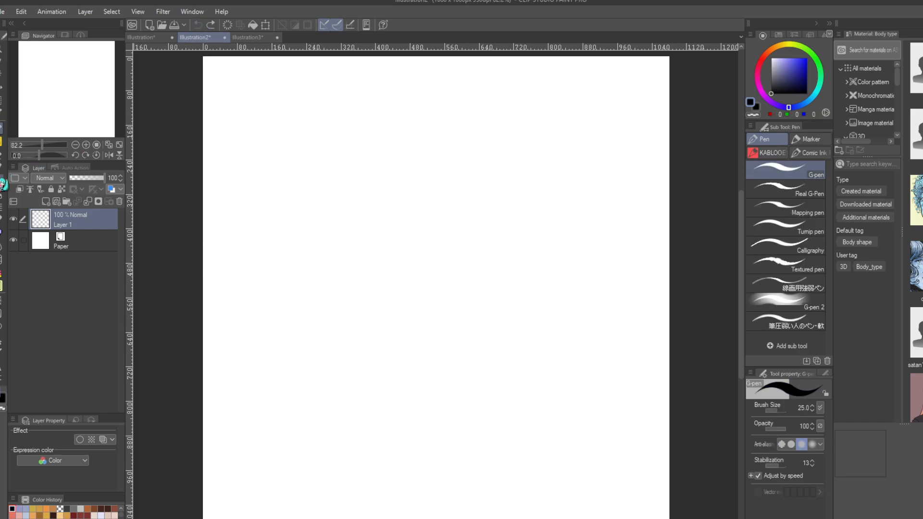
# - Sketch a black stick figure near the left side of the square canvas with the soft pencil at brush size 12
pyautogui.click(2, 142)
pyautogui.moveTo(305, 240); pyautogui.dragTo(299, 238)
pyautogui.moveTo(282, 300); pyautogui.dragTo(263, 447)
pyautogui.moveTo(281, 313)
pyautogui.mouseDown()
pyautogui.moveTo(259, 369)
pyautogui.moveTo(304, 377)
pyautogui.mouseUp()
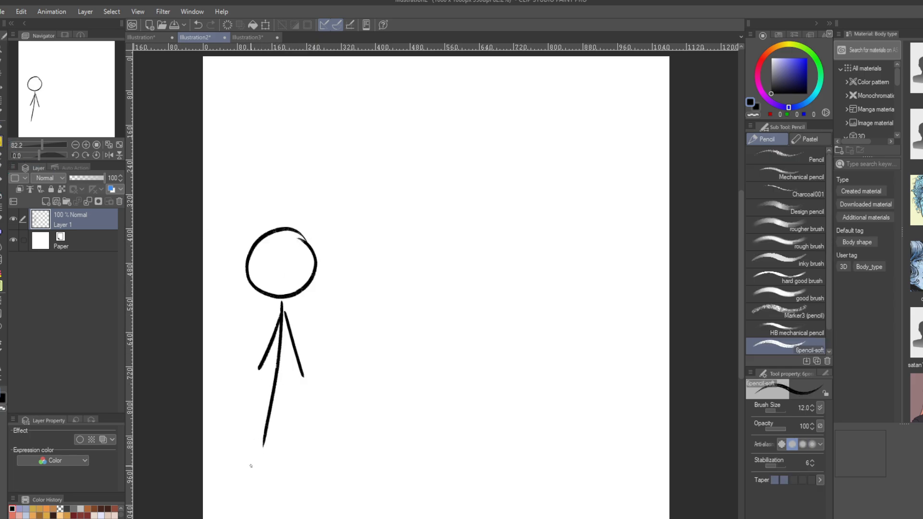
pyautogui.moveTo(265, 441)
pyautogui.mouseDown()
pyautogui.moveTo(240, 513)
pyautogui.moveTo(273, 495)
pyautogui.mouseUp()
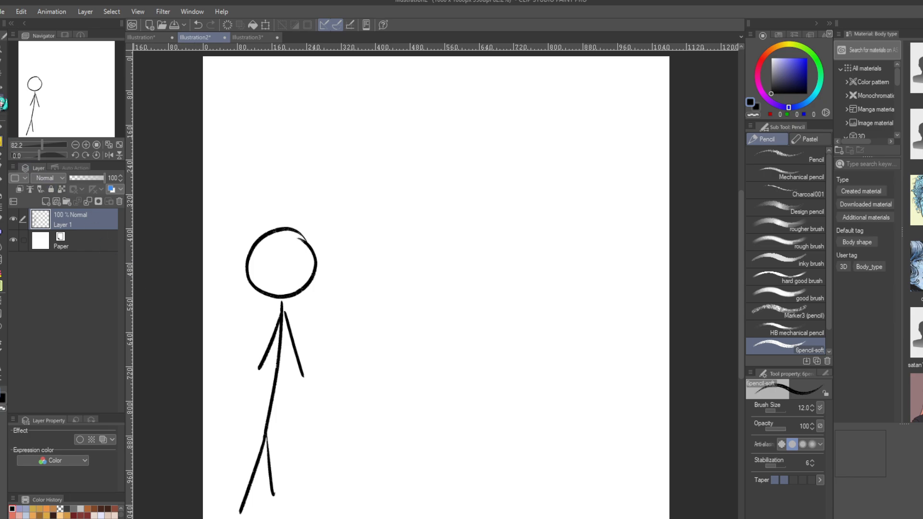
# - Slide the stick figure sideways across the square canvas with Move Layer, leaving it right of centre
pyautogui.click(3, 88)
pyautogui.moveTo(154, 339); pyautogui.dragTo(499, 346)
pyautogui.moveTo(283, 332); pyautogui.dragTo(172, 330)
# - Paste the stick figure into the portrait canvas and move it to the lower-left corner of the blue-violet area
pyautogui.click(248, 39)
pyautogui.hotkey('ctrl', 'v')
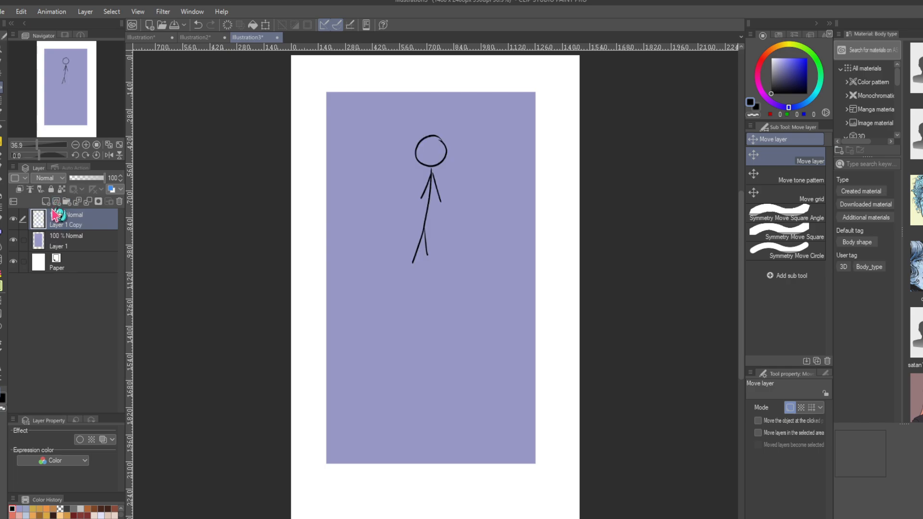
pyautogui.click(85, 144)
pyautogui.click(85, 145)
pyautogui.moveTo(71, 101); pyautogui.dragTo(68, 117)
pyautogui.moveTo(337, 78); pyautogui.dragTo(221, 429)
pyautogui.moveTo(215, 348); pyautogui.dragTo(197, 340)
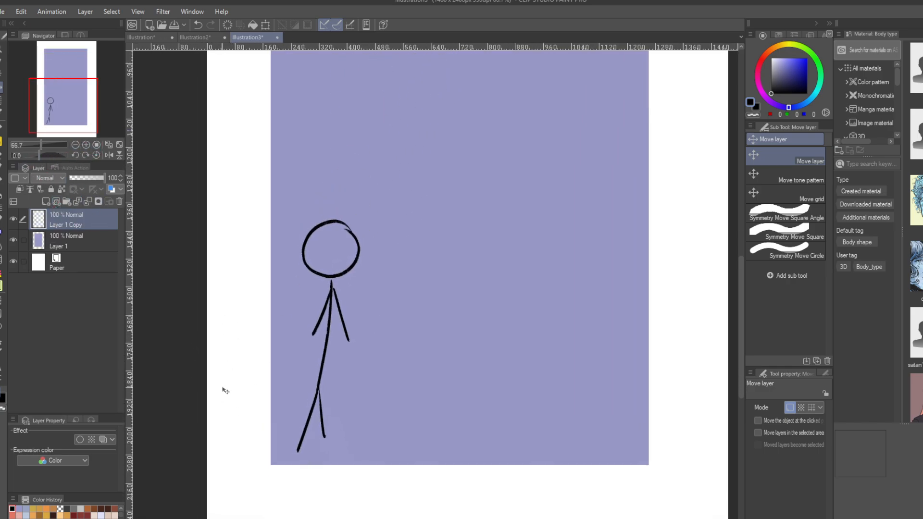
# - Slide the pasted figure back and forth across the blue-violet area and its margin, leaving it in the upper middle
pyautogui.moveTo(225, 389); pyautogui.dragTo(511, 399)
pyautogui.moveTo(321, 367); pyautogui.dragTo(72, 355)
pyautogui.moveTo(216, 335); pyautogui.dragTo(431, 336)
pyautogui.click(119, 145)
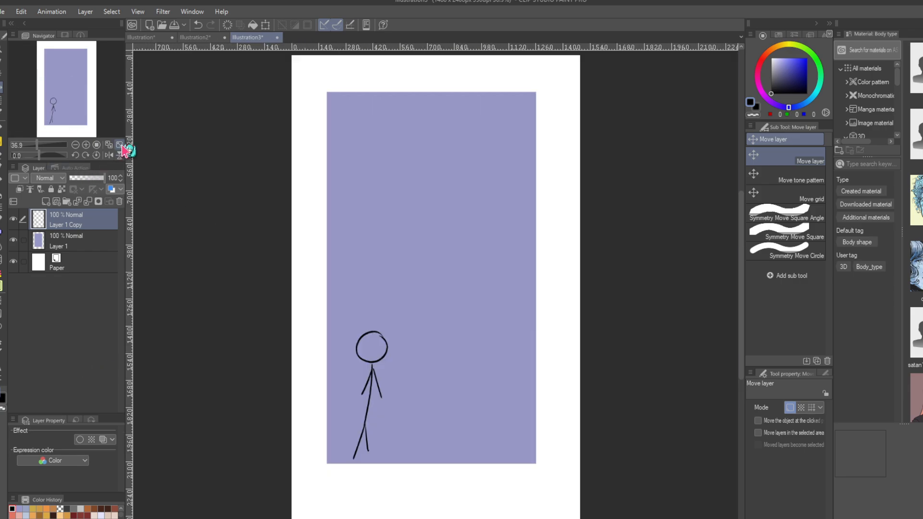
pyautogui.moveTo(264, 341); pyautogui.dragTo(295, 224)
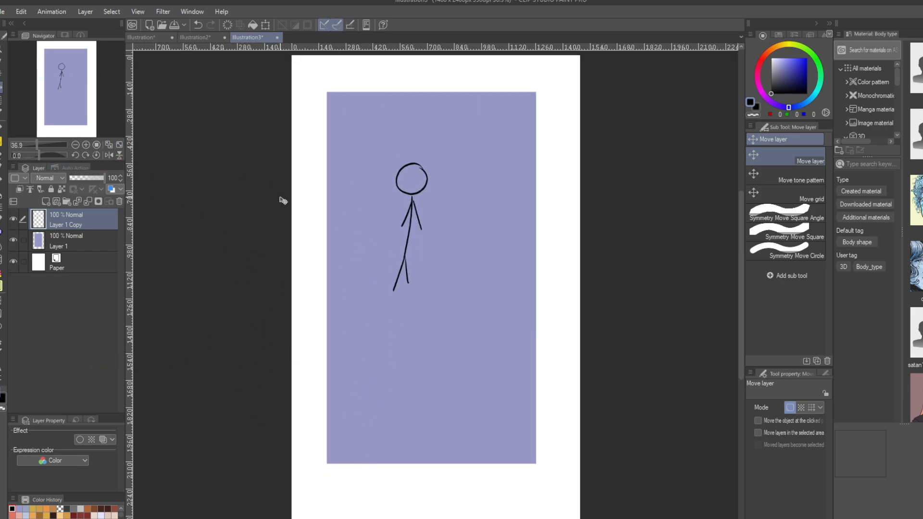
# - Compare the stick figure on the square canvas with the one on the portrait canvas with the extra margin
pyautogui.click(206, 39)
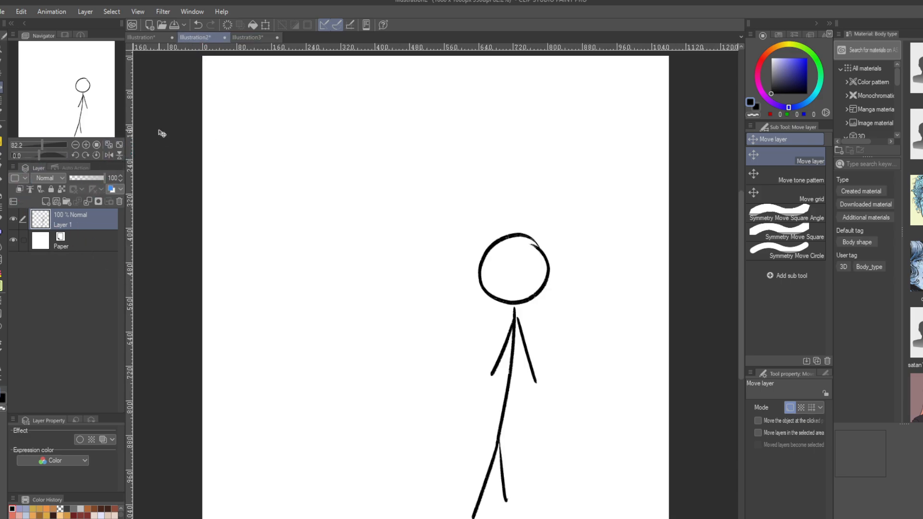
pyautogui.click(248, 38)
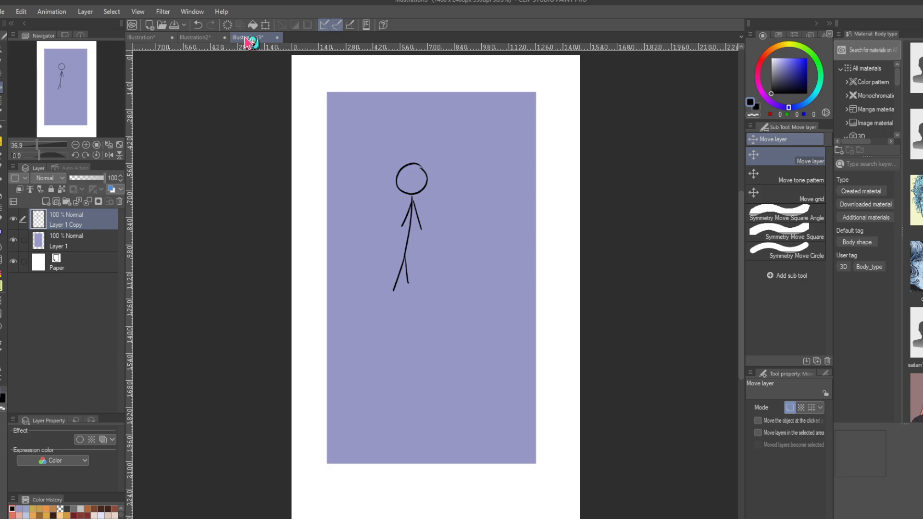
pyautogui.click(195, 37)
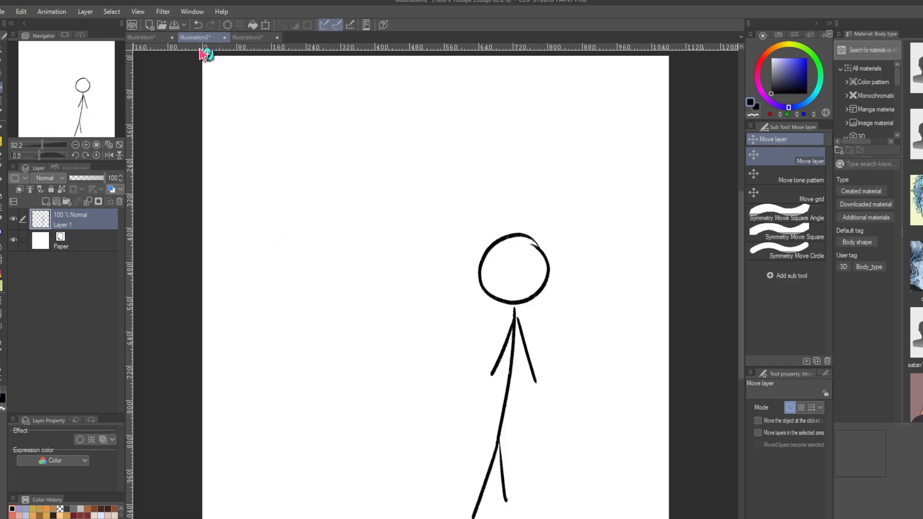
pyautogui.click(75, 145)
pyautogui.click(23, 21)
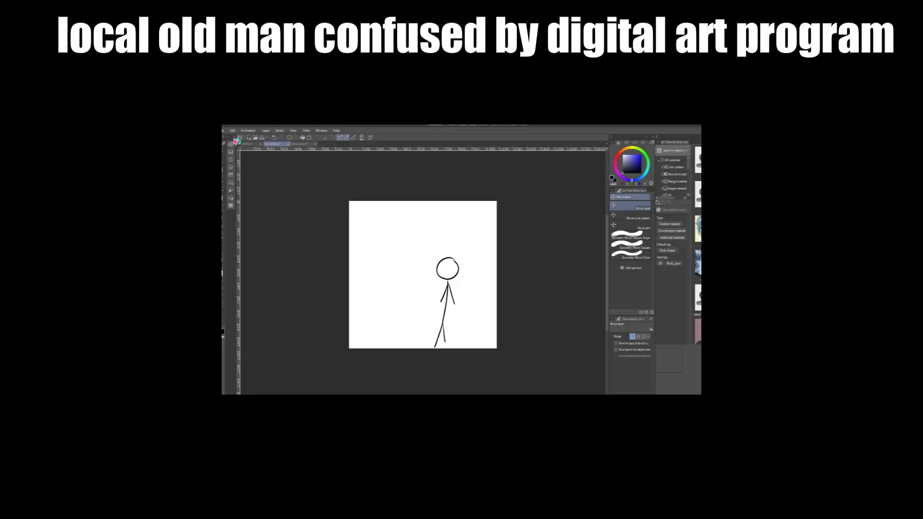
pyautogui.click(150, 92)
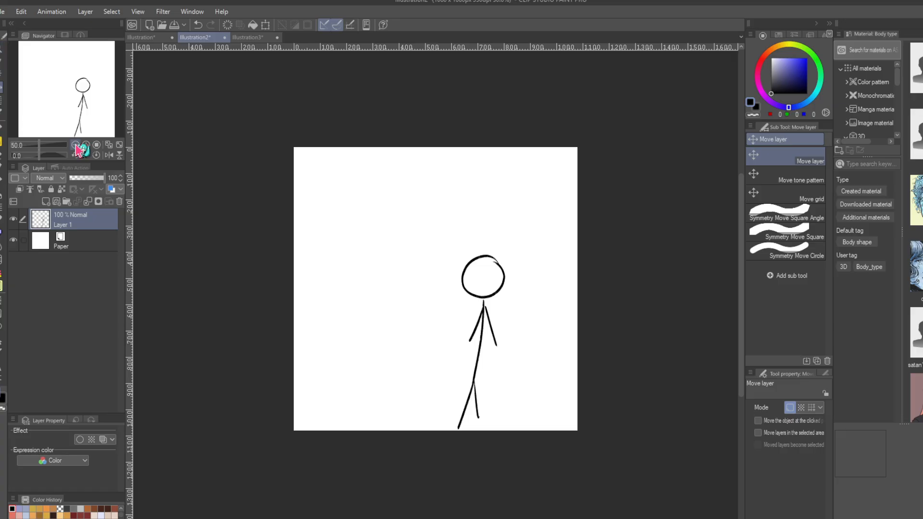
# - Fill a rectangular selection over the upper blue-violet area of the portrait canvas with black and erase the stick figure's body beneath it
pyautogui.click(2, 100)
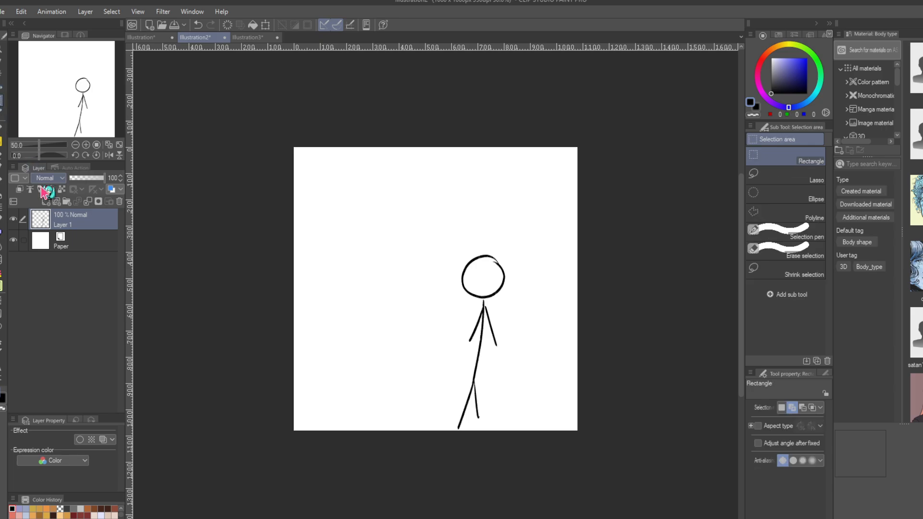
pyautogui.click(75, 240)
pyautogui.click(51, 189)
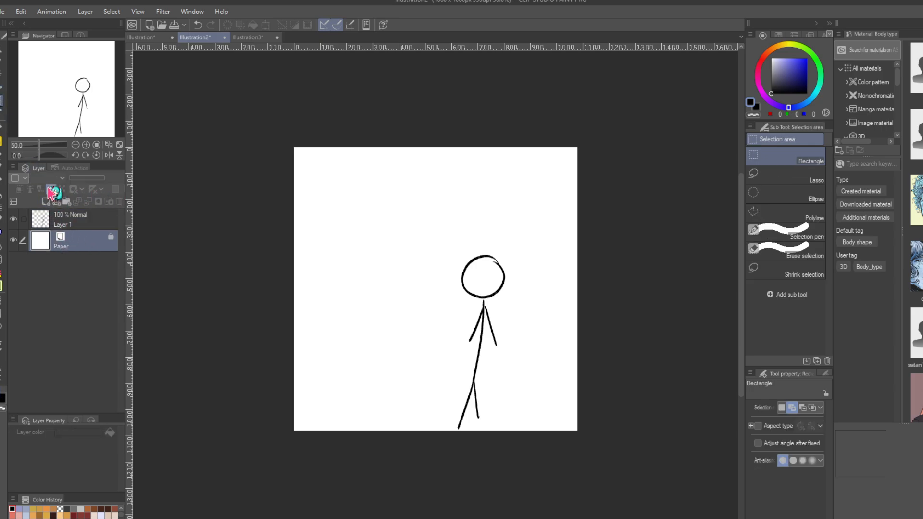
pyautogui.click(258, 38)
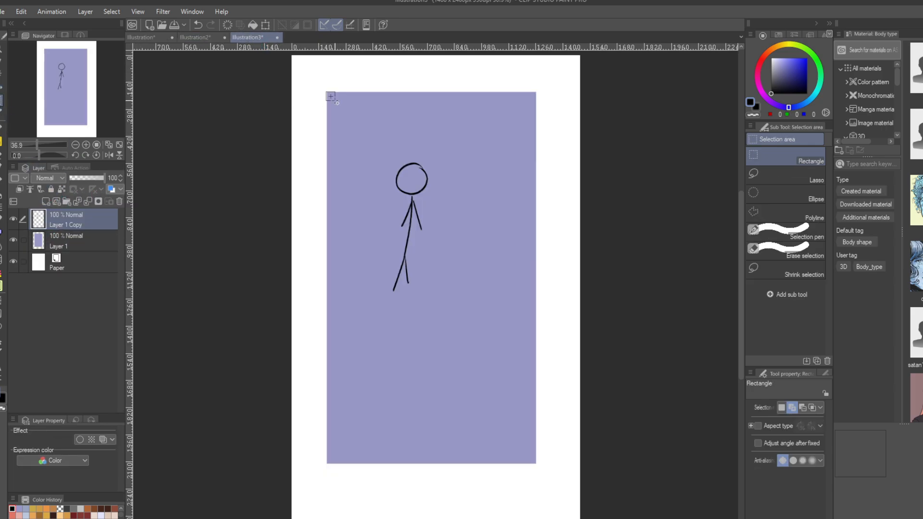
pyautogui.moveTo(327, 92); pyautogui.dragTo(530, 197)
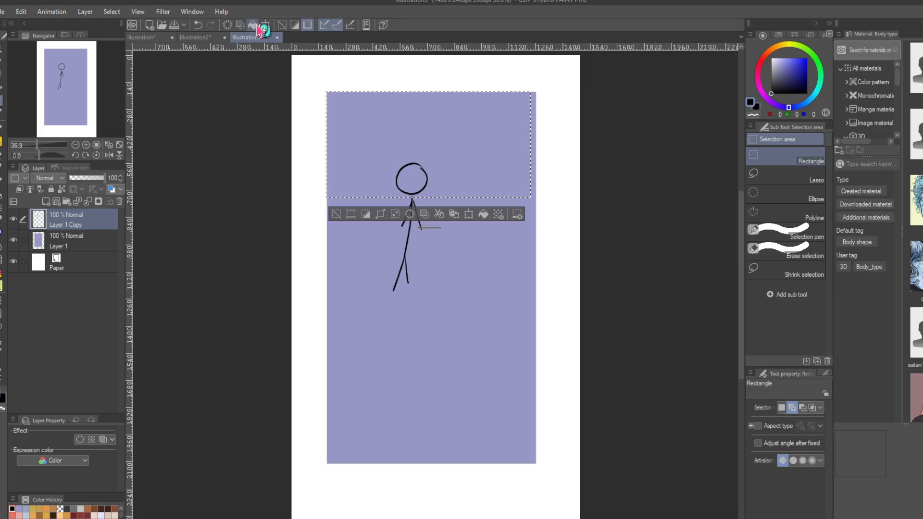
pyautogui.click(257, 27)
pyautogui.click(283, 25)
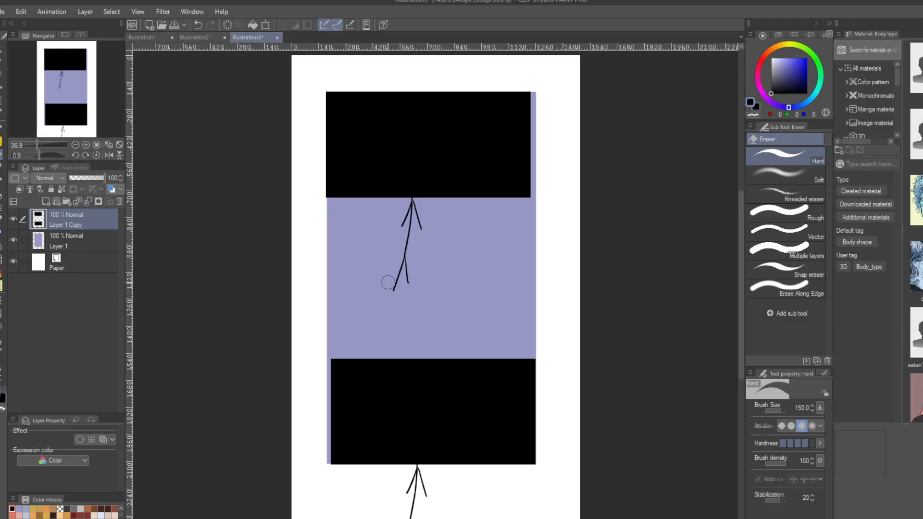
pyautogui.moveTo(388, 282); pyautogui.dragTo(397, 216)
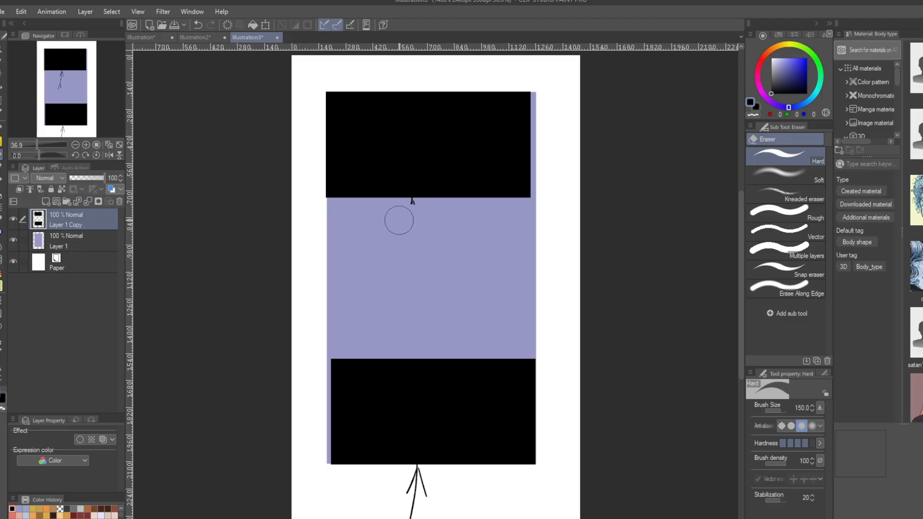
# - On a new layer, sketch a thick white figure with one raised hand overlapping the black bars, using the pencil at brush size 80
pyautogui.click(46, 201)
pyautogui.click(2, 142)
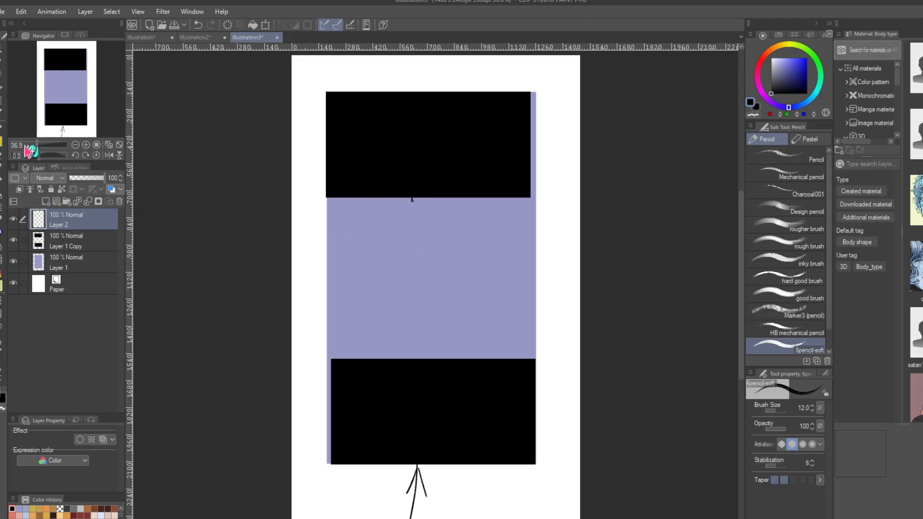
pyautogui.click(772, 58)
pyautogui.moveTo(415, 179)
pyautogui.mouseDown()
pyautogui.moveTo(403, 158)
pyautogui.moveTo(399, 199)
pyautogui.moveTo(417, 202)
pyautogui.moveTo(434, 178)
pyautogui.moveTo(428, 160)
pyautogui.moveTo(405, 172)
pyautogui.moveTo(408, 184)
pyautogui.moveTo(418, 179)
pyautogui.moveTo(409, 331)
pyautogui.moveTo(418, 306)
pyautogui.mouseUp()
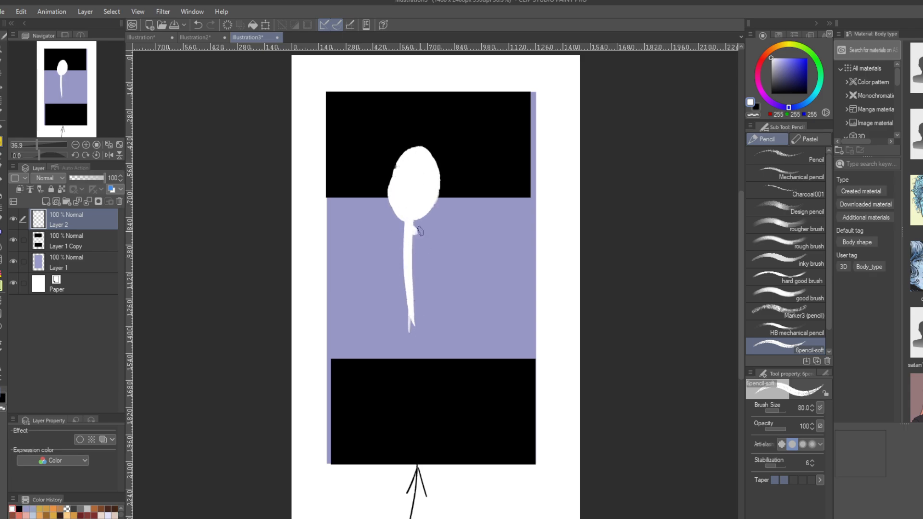
pyautogui.moveTo(419, 230)
pyautogui.mouseDown()
pyautogui.moveTo(385, 231)
pyautogui.moveTo(473, 286)
pyautogui.mouseUp()
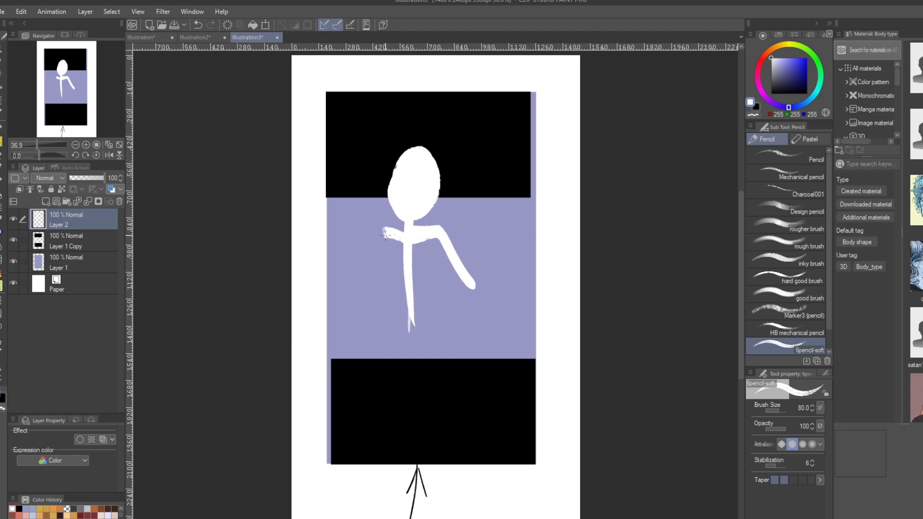
pyautogui.moveTo(385, 235)
pyautogui.mouseDown()
pyautogui.moveTo(366, 254)
pyautogui.moveTo(352, 213)
pyautogui.moveTo(378, 179)
pyautogui.moveTo(363, 188)
pyautogui.moveTo(374, 150)
pyautogui.mouseUp()
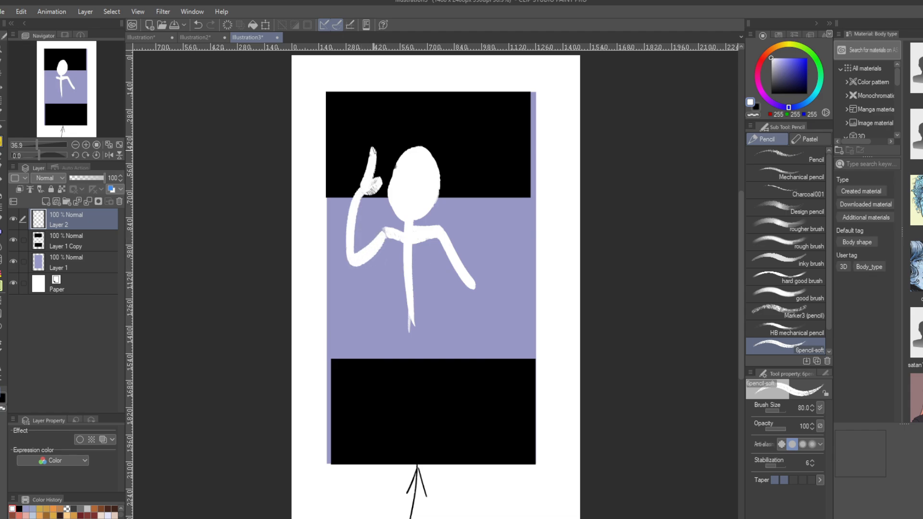
pyautogui.moveTo(363, 191)
pyautogui.mouseDown()
pyautogui.moveTo(356, 155)
pyautogui.moveTo(355, 197)
pyautogui.mouseUp()
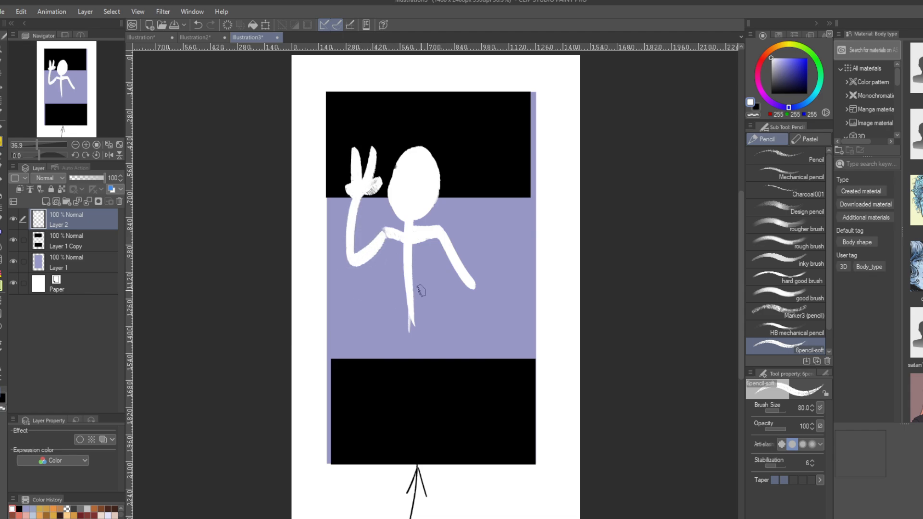
pyautogui.moveTo(462, 278); pyautogui.dragTo(508, 323)
pyautogui.moveTo(402, 301)
pyautogui.mouseDown()
pyautogui.moveTo(394, 393)
pyautogui.moveTo(445, 434)
pyautogui.mouseUp()
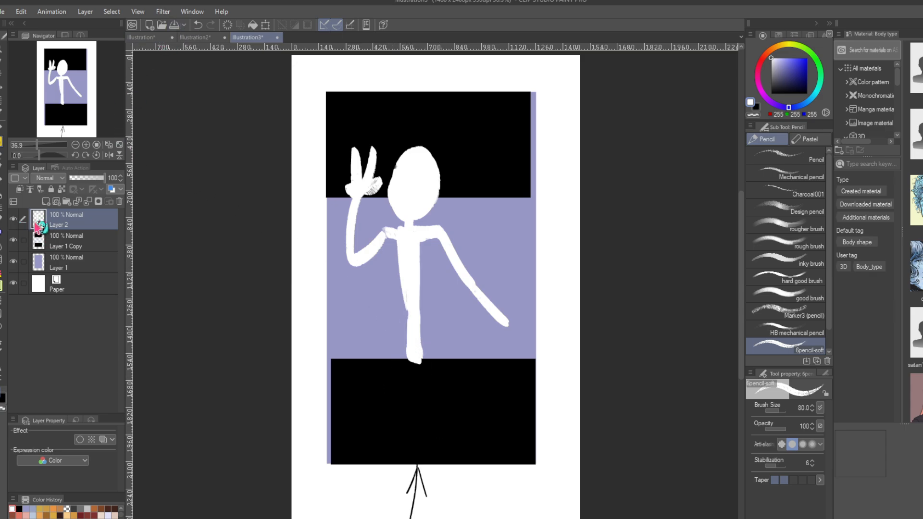
# - Delete the white figure's layer and the layer holding the black bars
pyautogui.click(119, 201)
pyautogui.click(118, 201)
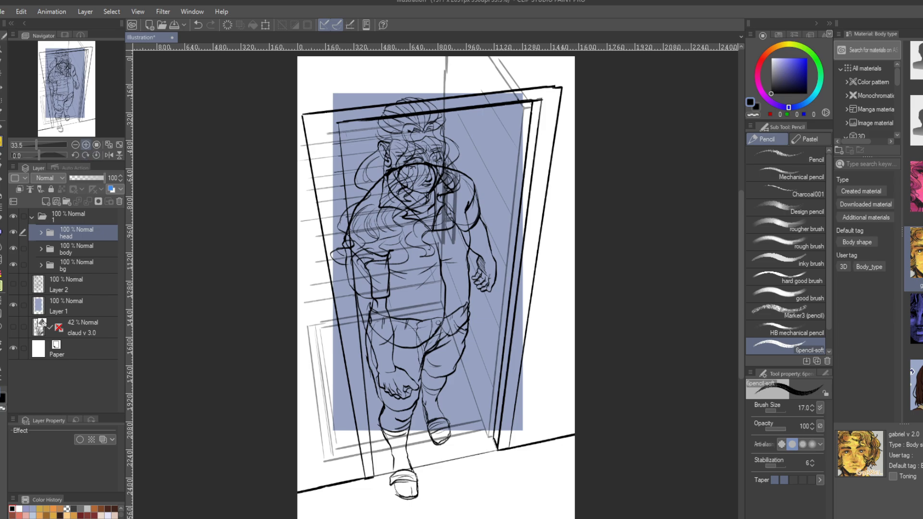
# - In the doorway illustration, hide the head and body folders and toggle the visibility of Layer 3 inside the bg folder
pyautogui.click(86, 145)
pyautogui.click(86, 145)
pyautogui.moveTo(59, 85); pyautogui.dragTo(56, 68)
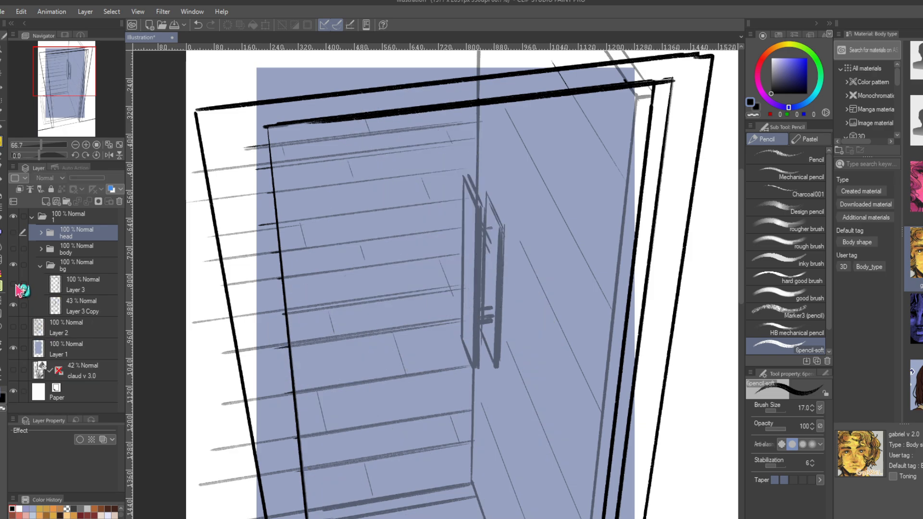
pyautogui.click(14, 284)
pyautogui.click(14, 284)
# - Move Layer 3 above the head folder, toggle its visibility, and return it to the top of the bg folder
pyautogui.moveTo(74, 289); pyautogui.dragTo(62, 232)
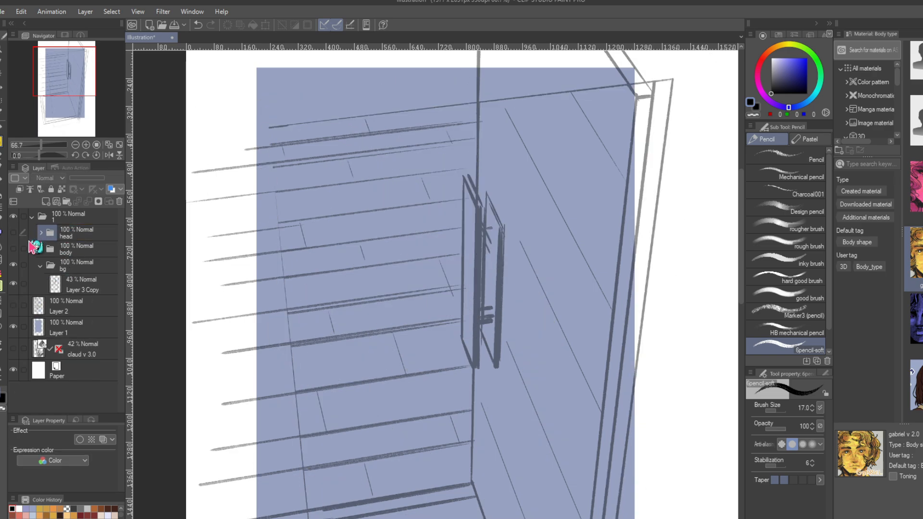
pyautogui.click(197, 25)
pyautogui.moveTo(69, 273); pyautogui.dragTo(72, 227)
pyautogui.click(14, 235)
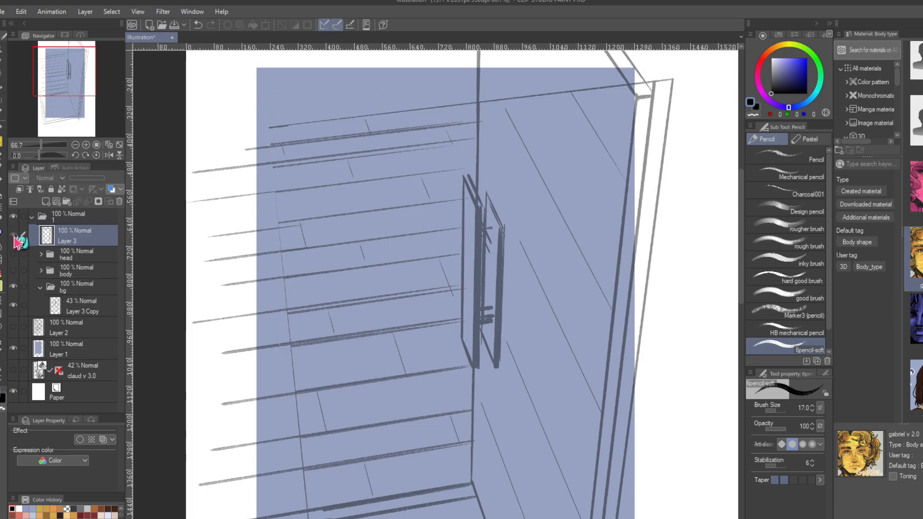
pyautogui.click(13, 235)
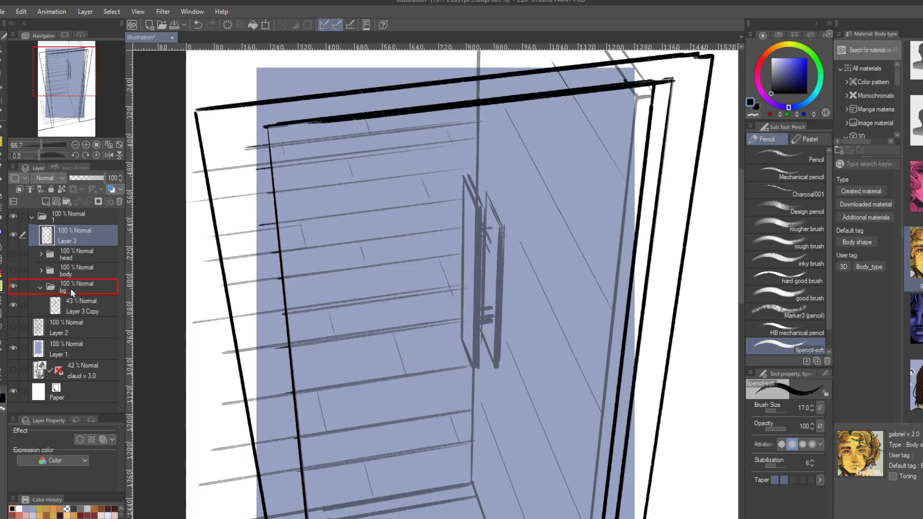
pyautogui.moveTo(70, 287); pyautogui.dragTo(70, 298)
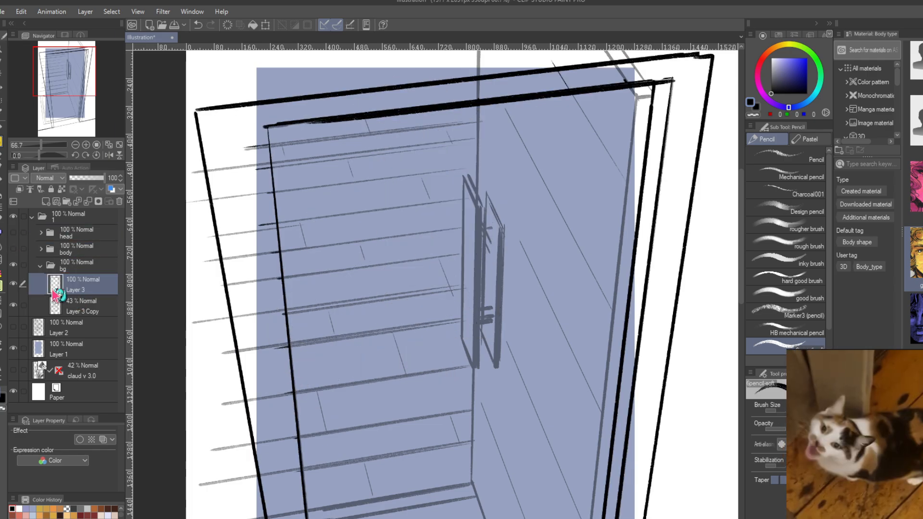
# - Toggle Layer 3 in the bg folder, leaving it hidden, and select Layer 3 Copy to view the whole background sketch
pyautogui.click(39, 266)
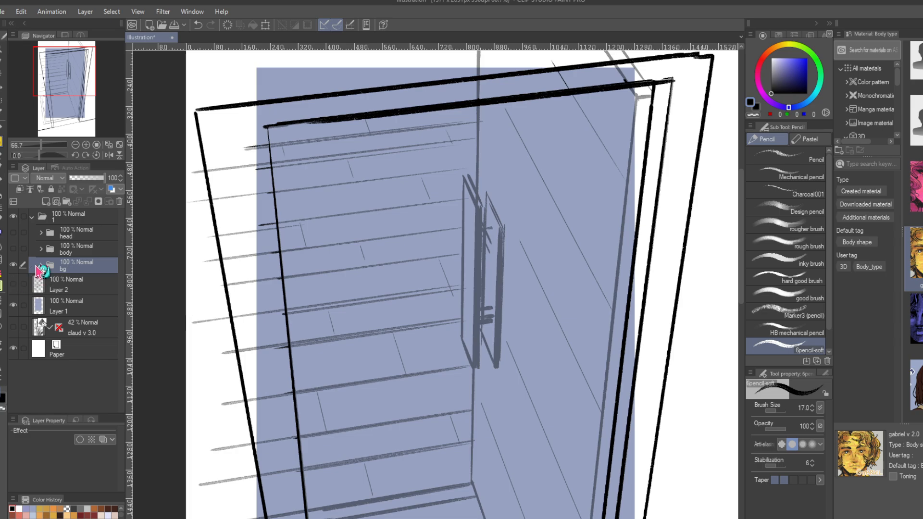
pyautogui.click(40, 266)
pyautogui.click(14, 284)
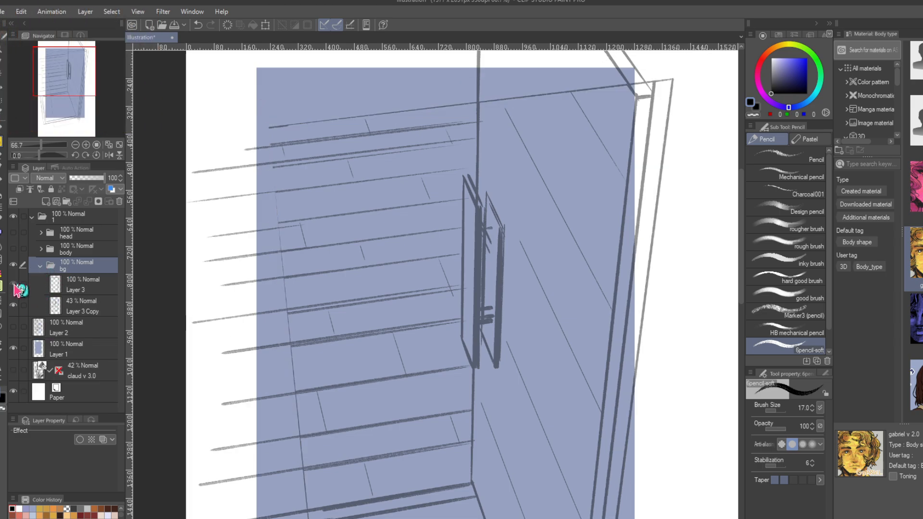
pyautogui.click(14, 284)
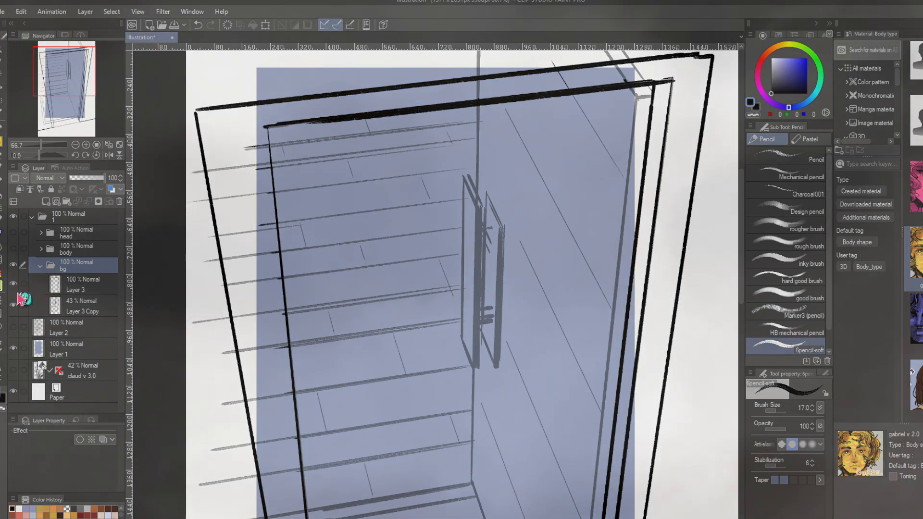
pyautogui.click(14, 284)
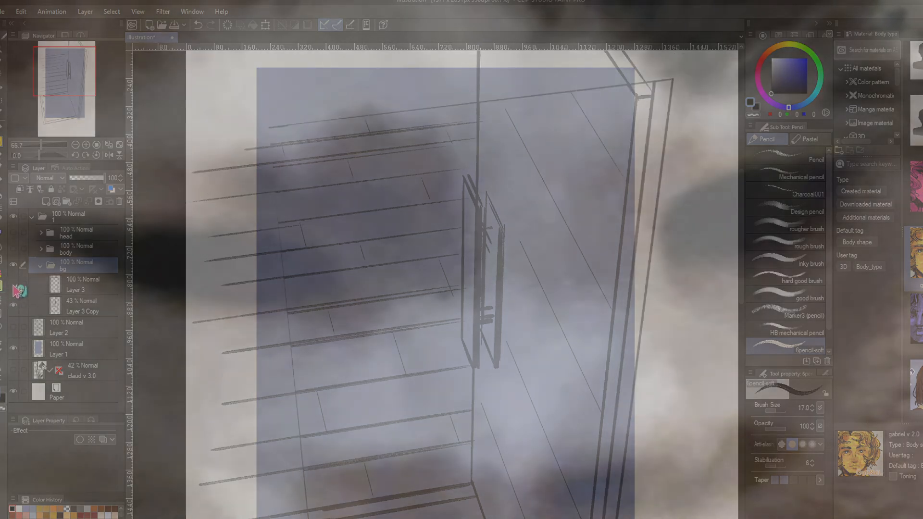
pyautogui.click(14, 284)
pyautogui.click(14, 284)
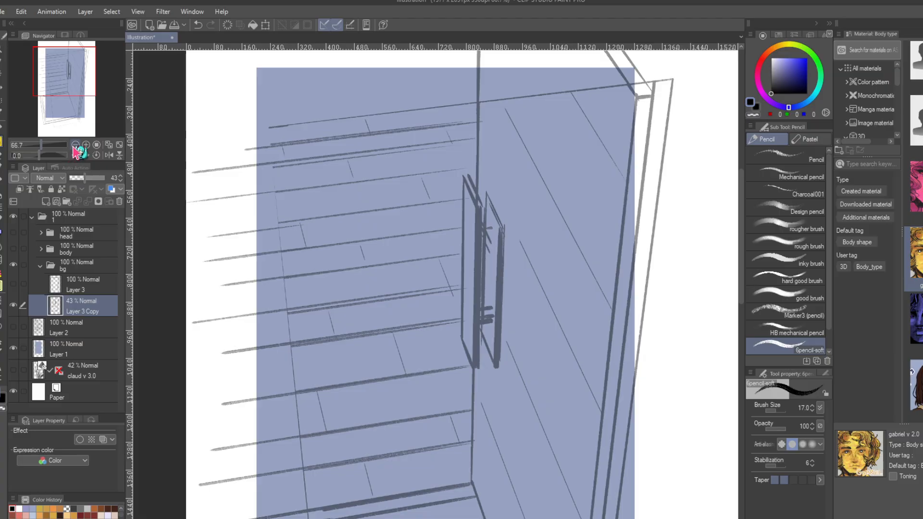
pyautogui.click(61, 83)
pyautogui.moveTo(61, 82); pyautogui.dragTo(85, 108)
pyautogui.click(75, 145)
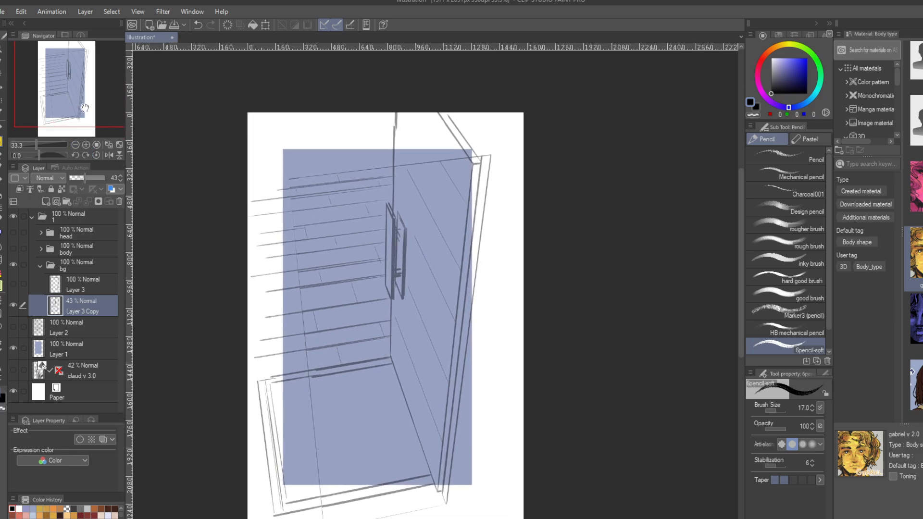
# - Show Layer 3 in the bg folder again, collapse the folder and hide it
pyautogui.moveTo(16, 299); pyautogui.dragTo(15, 284)
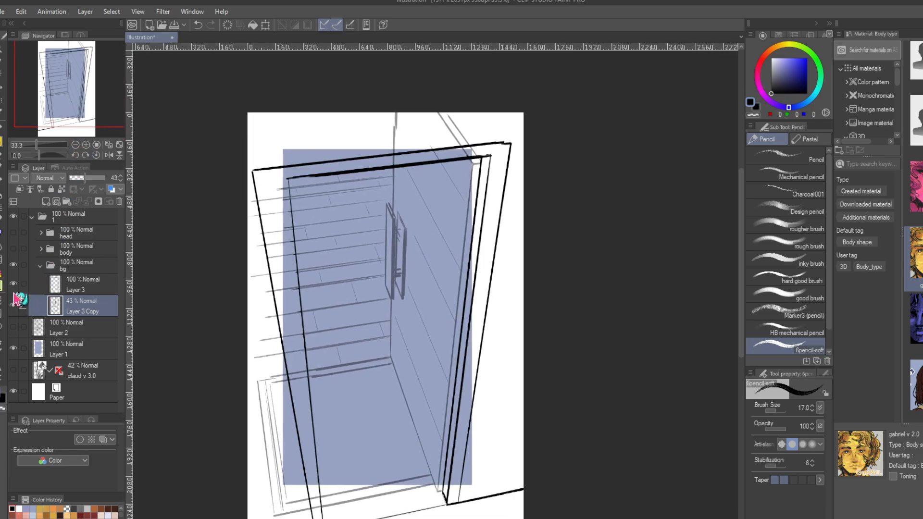
pyautogui.click(40, 265)
pyautogui.click(13, 264)
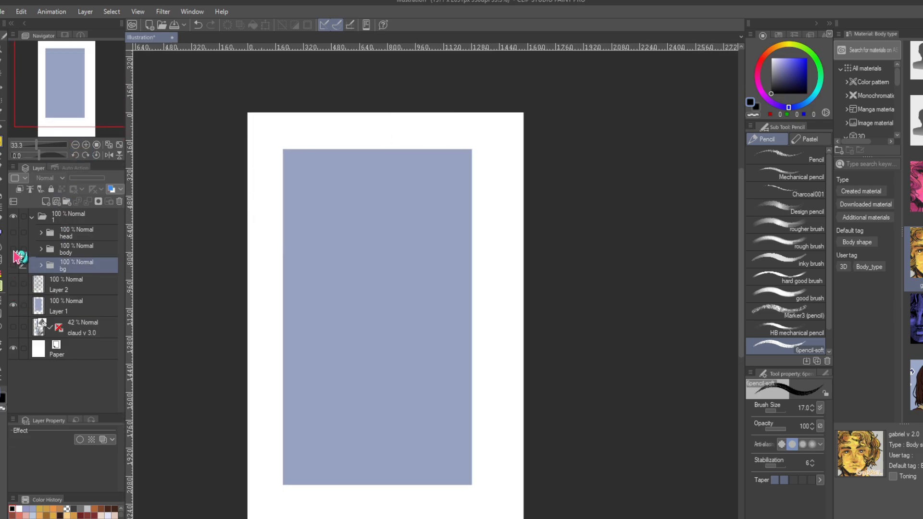
# - Show the body and head folders, check the head folder's layers, and toggle the head folder's visibility
pyautogui.moveTo(13, 248); pyautogui.dragTo(13, 232)
pyautogui.click(41, 234)
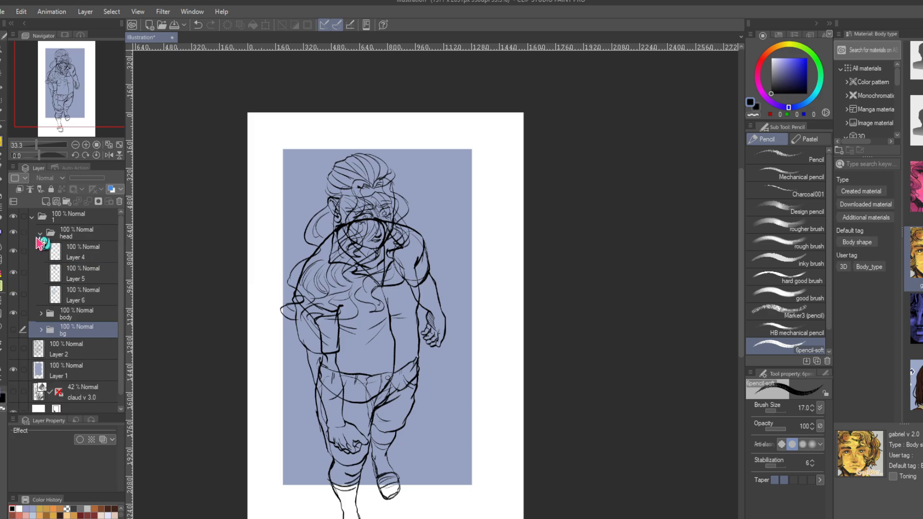
pyautogui.click(41, 234)
pyautogui.click(15, 237)
pyautogui.click(15, 236)
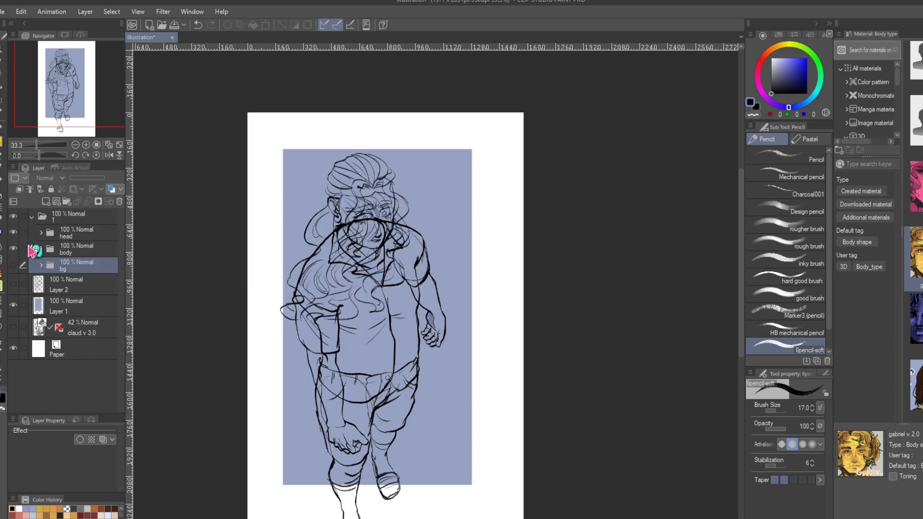
# - Hide the body folder, expand the head folder and toggle Layer 5 to check the head sketch
pyautogui.doubleClick(85, 145)
pyautogui.moveTo(64, 123); pyautogui.dragTo(67, 62)
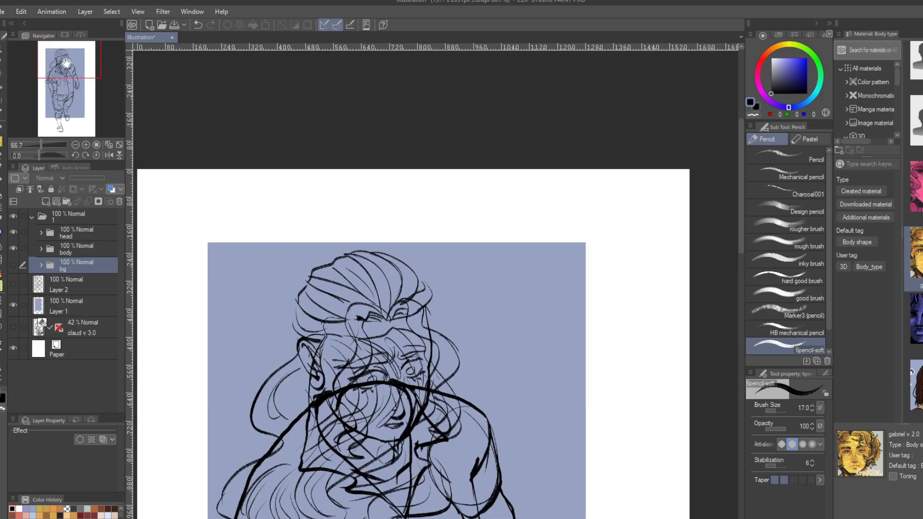
pyautogui.click(13, 248)
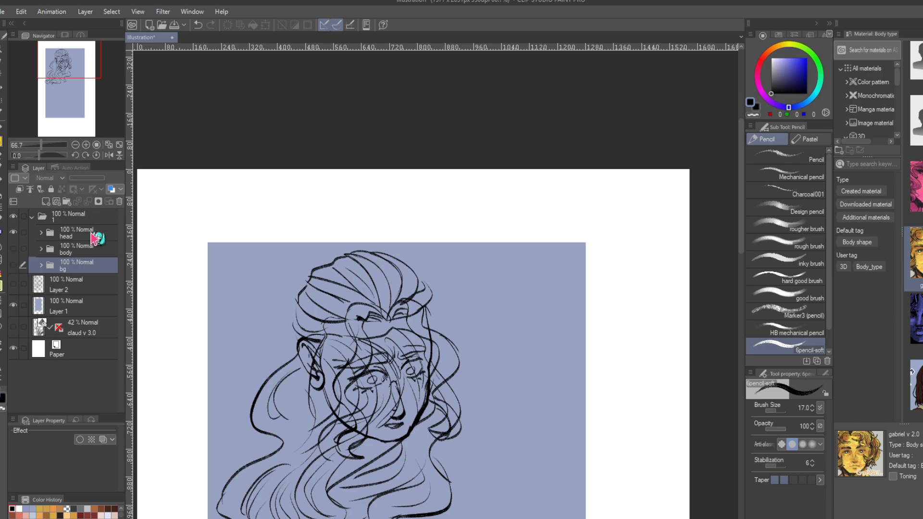
pyautogui.click(41, 232)
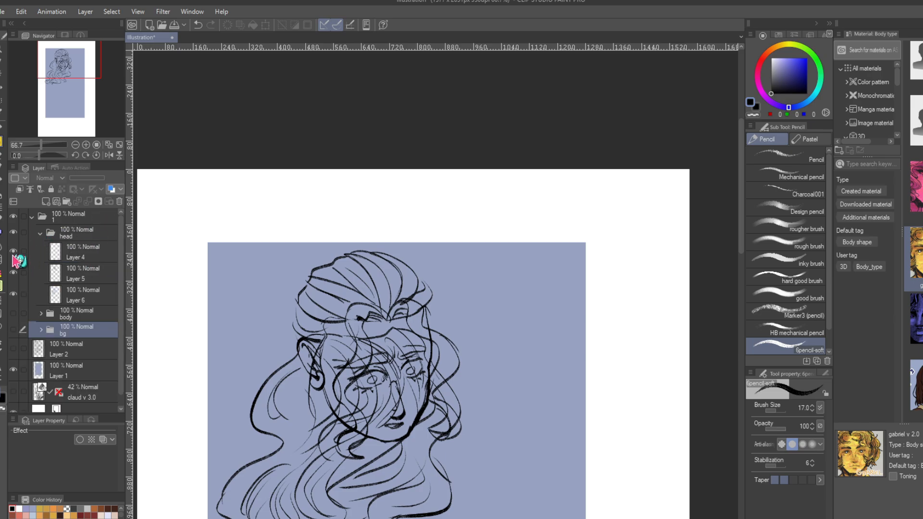
pyautogui.click(14, 272)
pyautogui.click(13, 274)
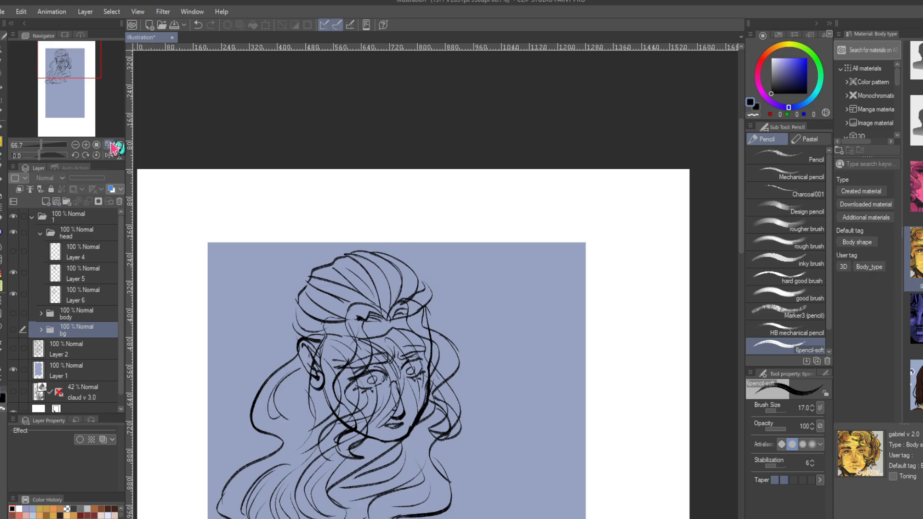
# - Delete Layer 4 from the head folder
pyautogui.click(109, 145)
pyautogui.click(73, 251)
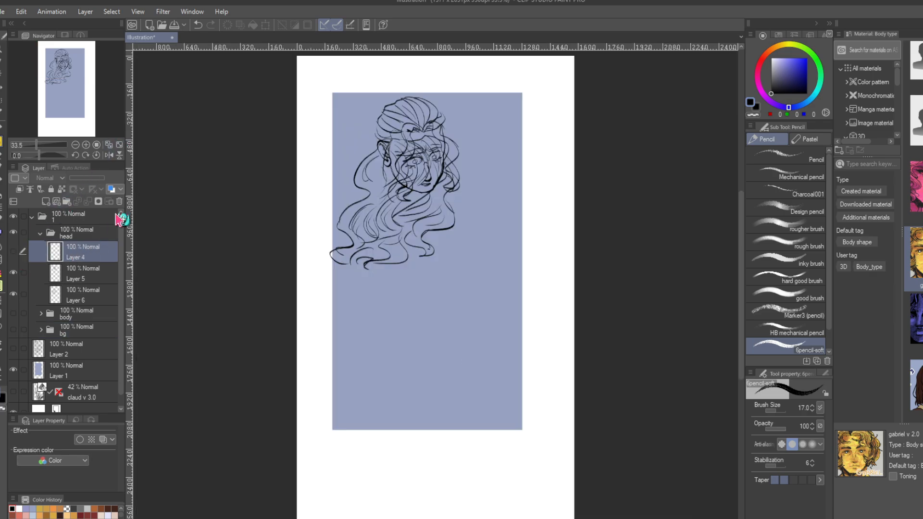
pyautogui.click(119, 201)
# - Alternate the visibility of Layer 5 and Layer 6 at 100% zoom to compare the face sketch with the back hair
pyautogui.click(96, 145)
pyautogui.click(13, 273)
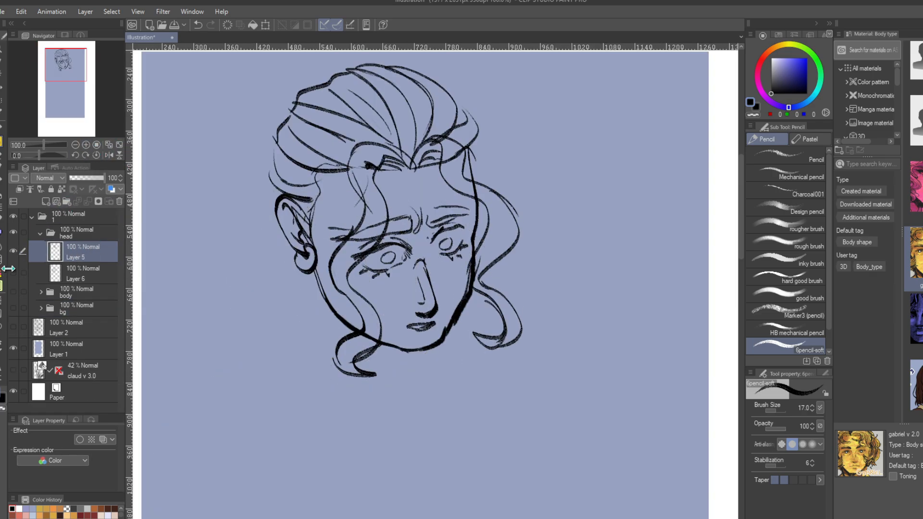
pyautogui.click(14, 251)
pyautogui.click(13, 273)
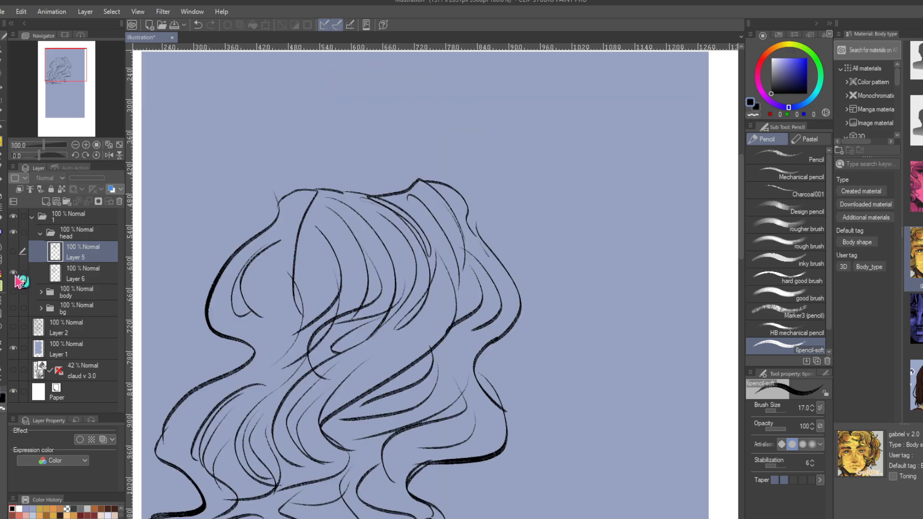
pyautogui.click(14, 273)
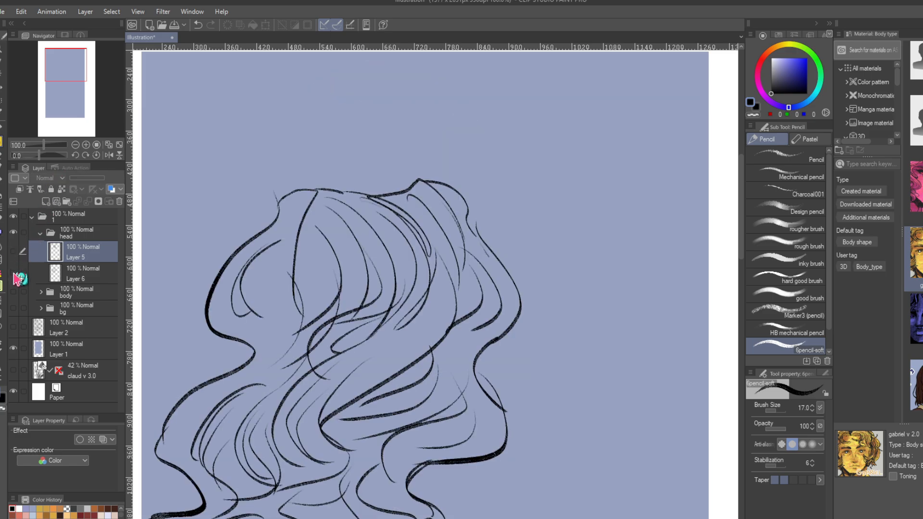
pyautogui.click(13, 251)
pyautogui.click(13, 252)
pyautogui.click(14, 273)
pyautogui.click(13, 273)
pyautogui.click(13, 251)
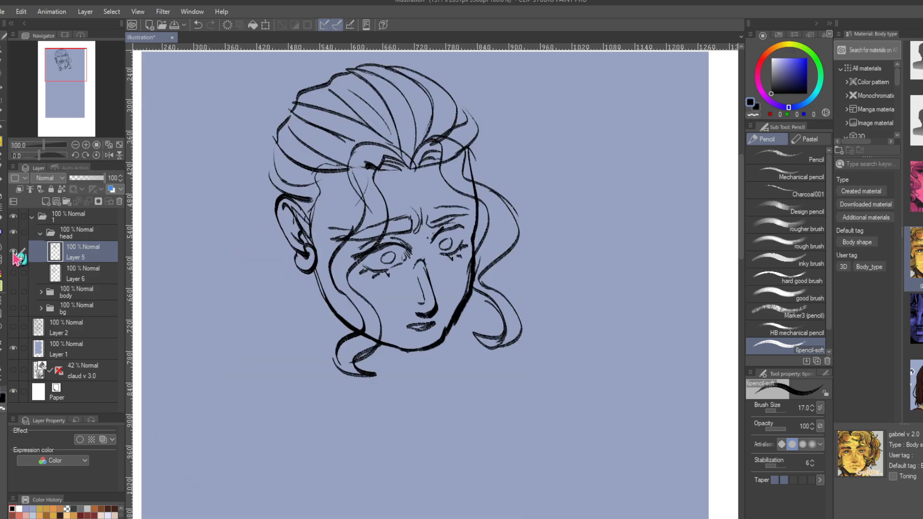
pyautogui.click(14, 251)
pyautogui.click(14, 273)
pyautogui.click(14, 273)
pyautogui.click(14, 251)
pyautogui.click(13, 273)
pyautogui.click(14, 273)
# - Show Layer 6 again, then collapse the head folder and hide it
pyautogui.click(39, 235)
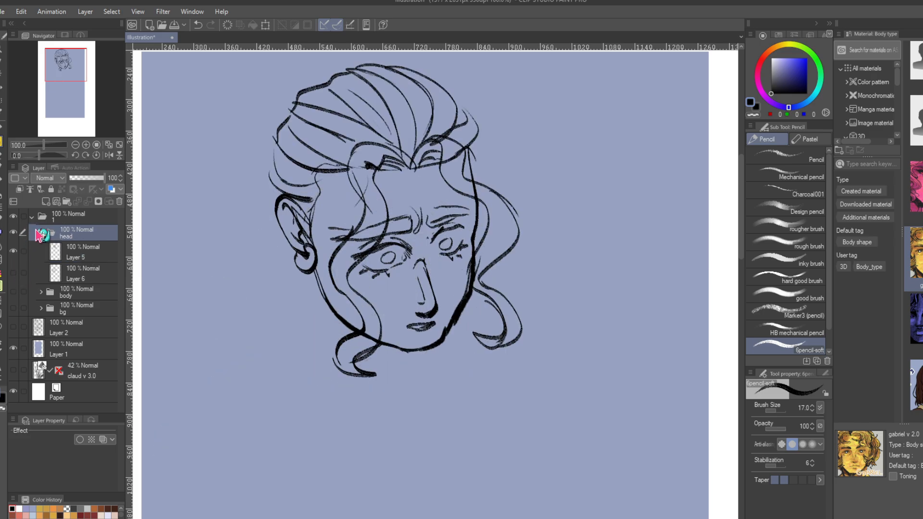
pyautogui.click(14, 273)
pyautogui.click(41, 233)
pyautogui.click(13, 232)
# - Show and expand the body folder, and toggle Layer 7 repeatedly to compare the upper body with the legs
pyautogui.click(14, 248)
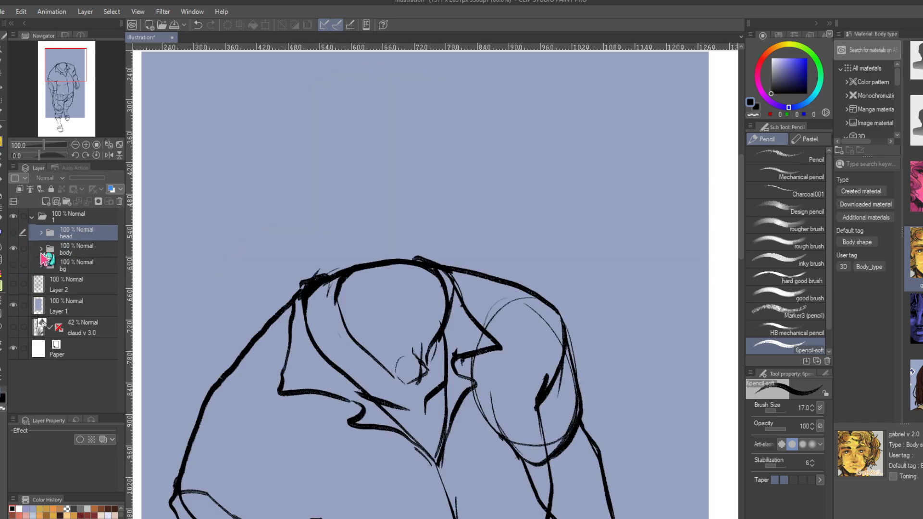
pyautogui.click(41, 249)
pyautogui.moveTo(65, 67); pyautogui.dragTo(64, 80)
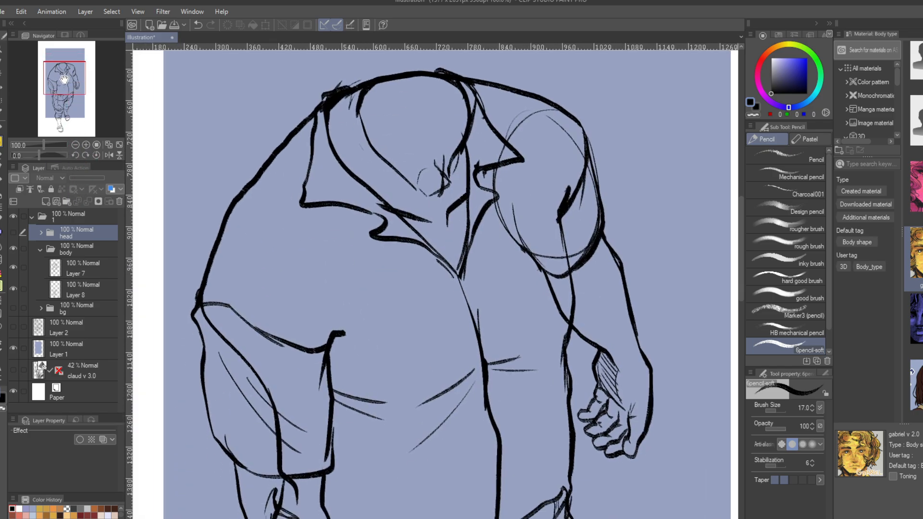
pyautogui.click(75, 145)
pyautogui.click(14, 268)
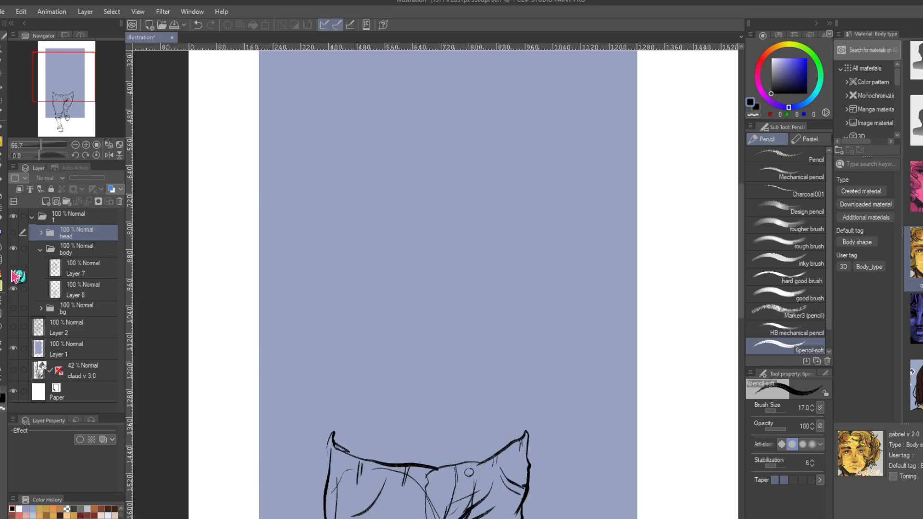
pyautogui.click(13, 269)
pyautogui.moveTo(60, 85); pyautogui.dragTo(62, 98)
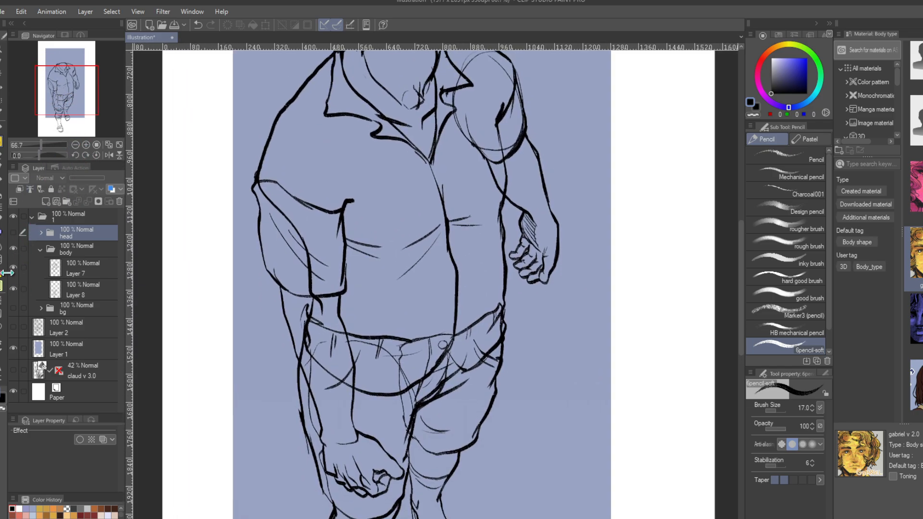
pyautogui.click(13, 268)
pyautogui.click(13, 268)
pyautogui.click(13, 268)
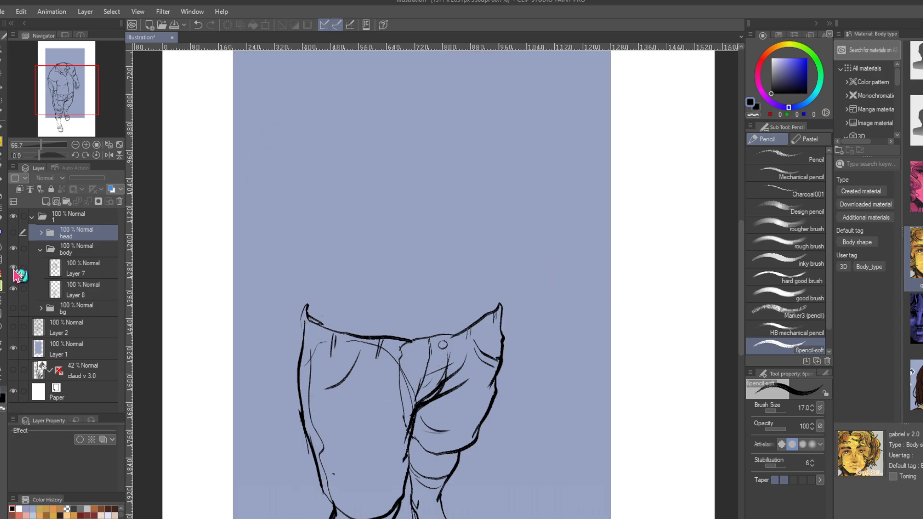
pyautogui.click(13, 269)
pyautogui.click(14, 268)
pyautogui.click(14, 268)
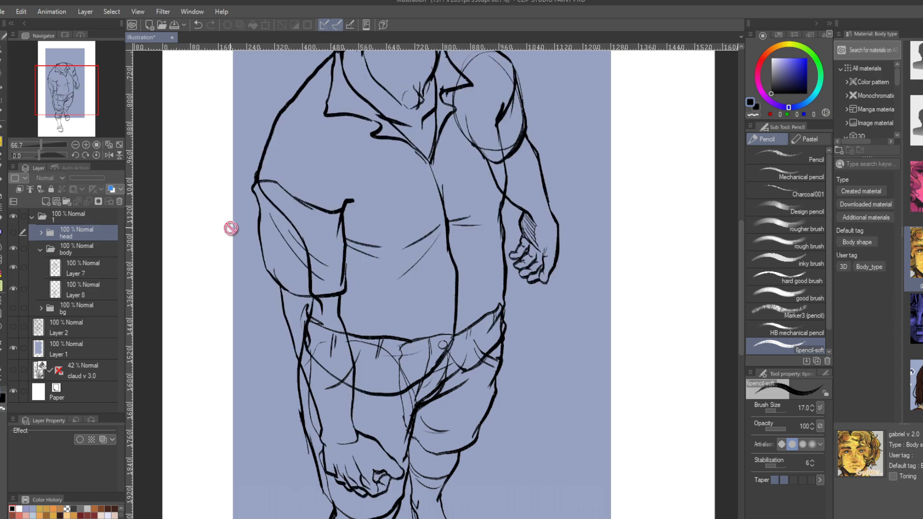
# - Select Layer 7 in the body folder and undo the stray pencil marks beside the sleeve
pyautogui.click(67, 274)
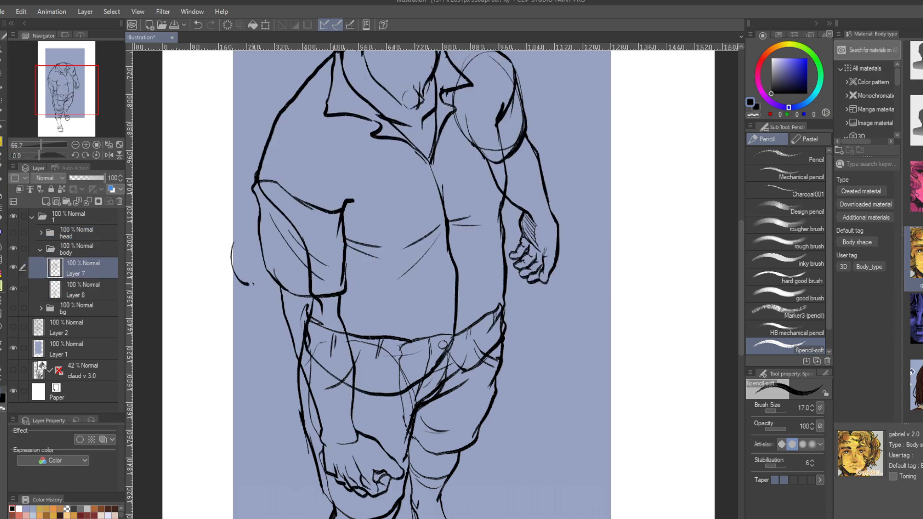
pyautogui.click(198, 24)
pyautogui.click(197, 25)
# - Hide Layer 7 and toggle Layer 8 to examine the separately drawn trousers and feet
pyautogui.moveTo(69, 95); pyautogui.dragTo(79, 85)
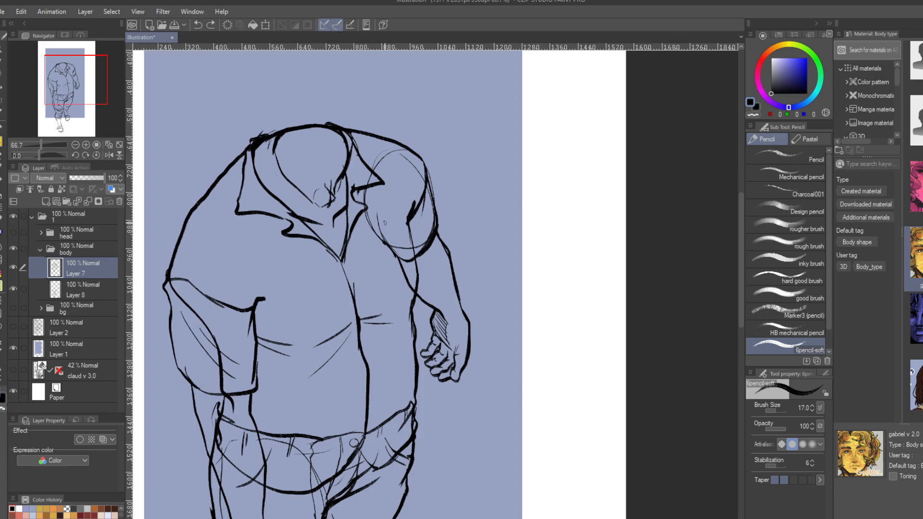
pyautogui.moveTo(70, 71); pyautogui.dragTo(71, 97)
pyautogui.click(13, 270)
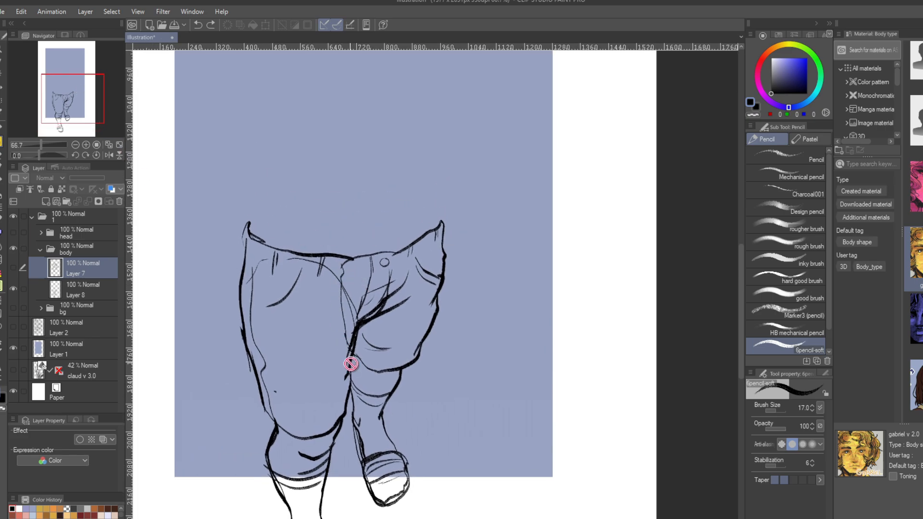
pyautogui.click(13, 289)
pyautogui.click(13, 289)
pyautogui.hotkey('alt', '[')
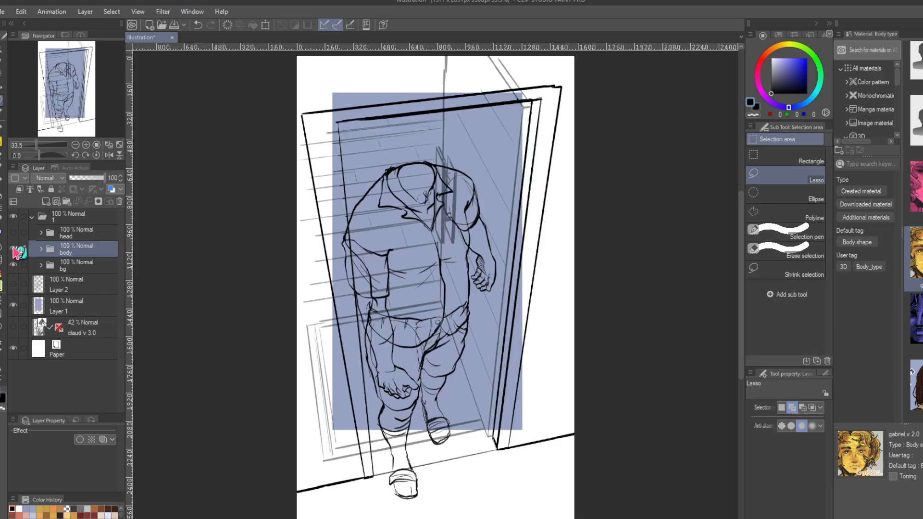
# - Show the head folder, hide the body and bg folders, and leave only Layer 5 visible in the head folder
pyautogui.click(13, 232)
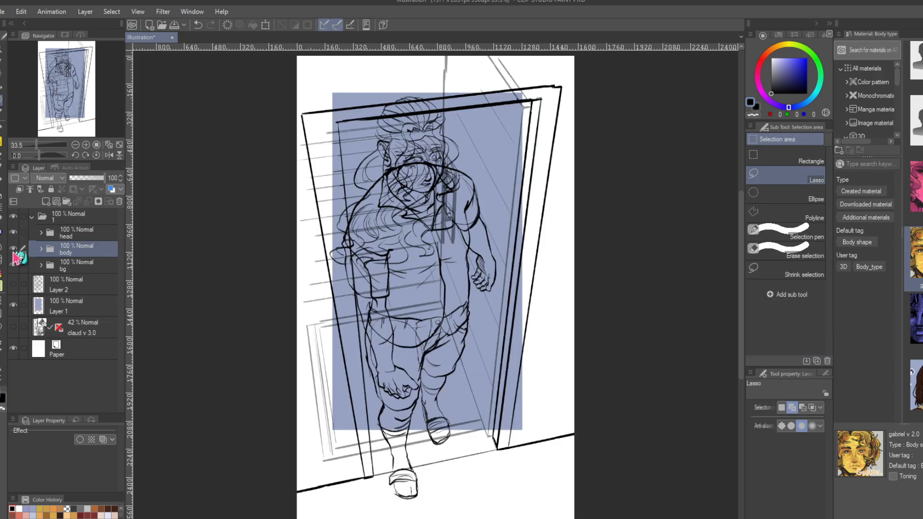
pyautogui.click(13, 249)
pyautogui.click(36, 238)
pyautogui.click(40, 234)
pyautogui.click(13, 251)
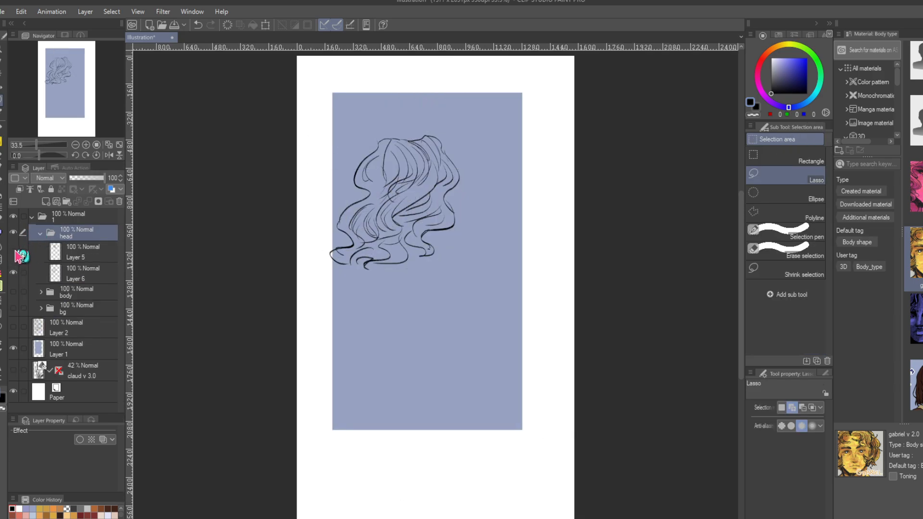
pyautogui.click(13, 250)
pyautogui.click(14, 273)
# - Lower the opacity of the face sketch on Layer 5 to 21%
pyautogui.click(72, 252)
pyautogui.scroll(4, 57, 85)
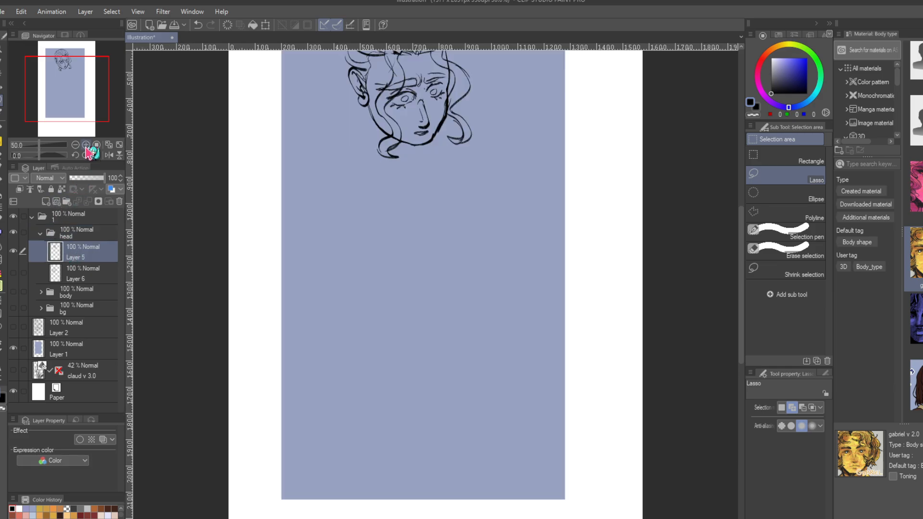
pyautogui.moveTo(56, 85); pyautogui.dragTo(54, 69)
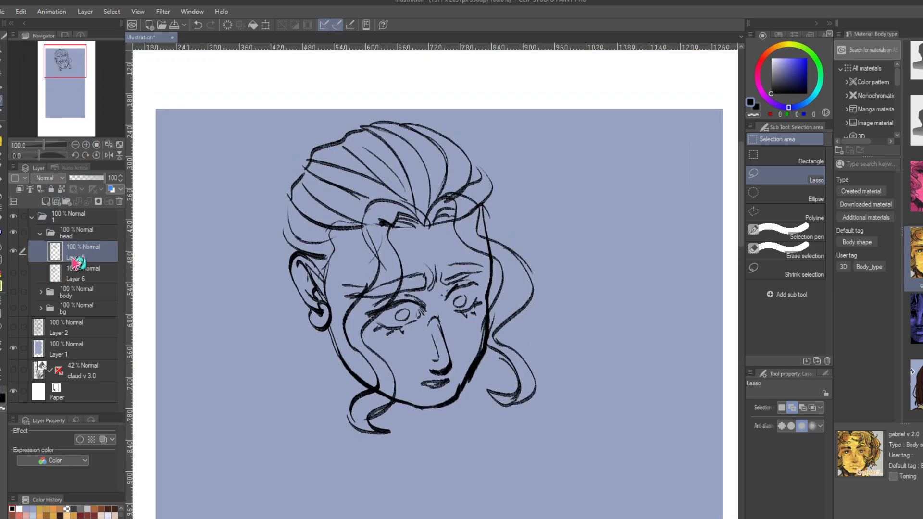
pyautogui.moveTo(84, 183); pyautogui.dragTo(77, 185)
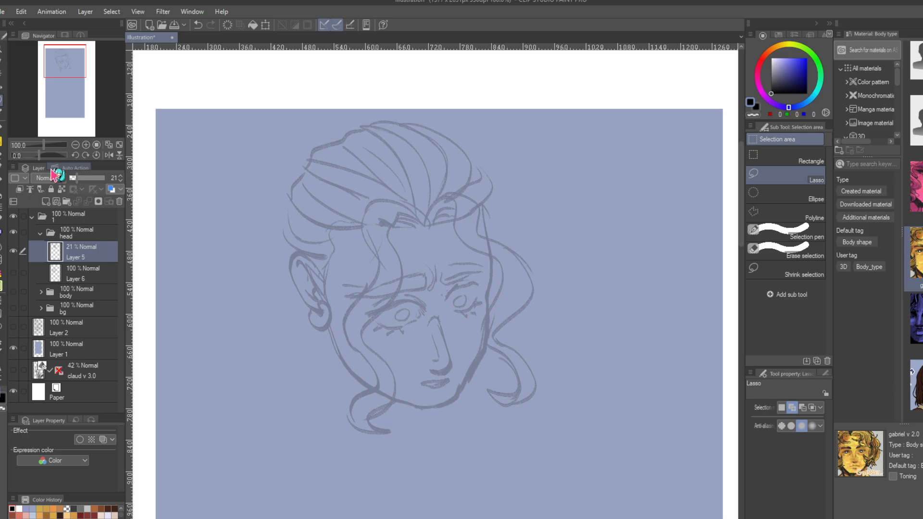
# - Add a new layer above Layer 5 in the head folder and choose the KABLOOEY pen
pyautogui.click(47, 201)
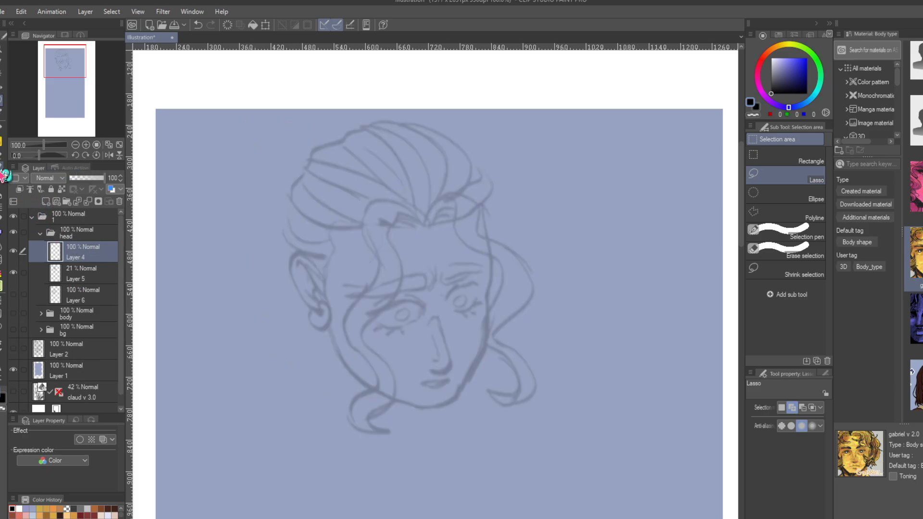
pyautogui.click(2, 128)
pyautogui.click(762, 153)
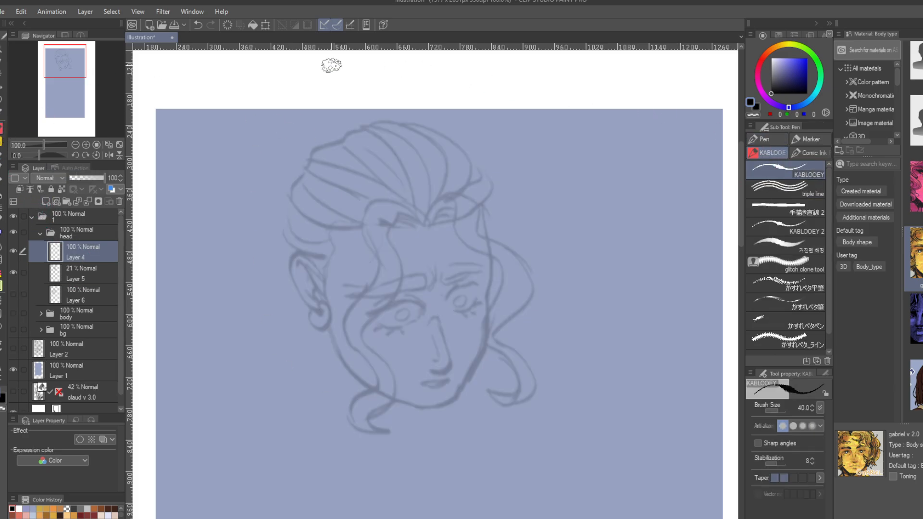
# - Set the KABLOOEY pen's brush size to 20 and frame the face at 200% zoom with the canvas rotation reset
pyautogui.click(86, 145)
pyautogui.click(86, 145)
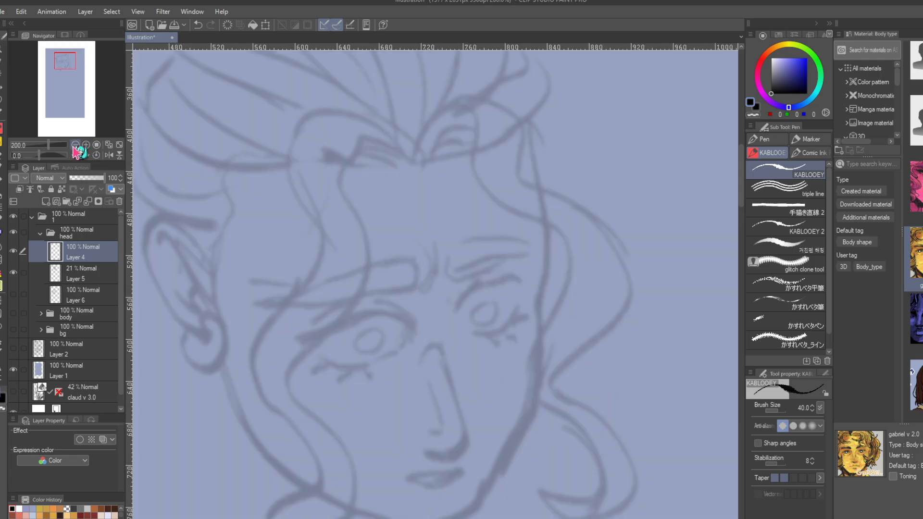
pyautogui.moveTo(64, 58); pyautogui.dragTo(65, 62)
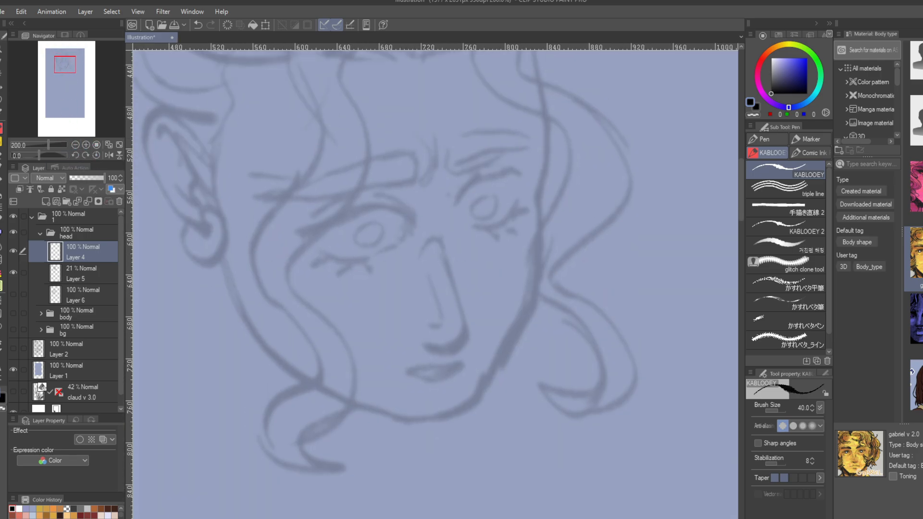
pyautogui.moveTo(299, 226); pyautogui.dragTo(202, 51)
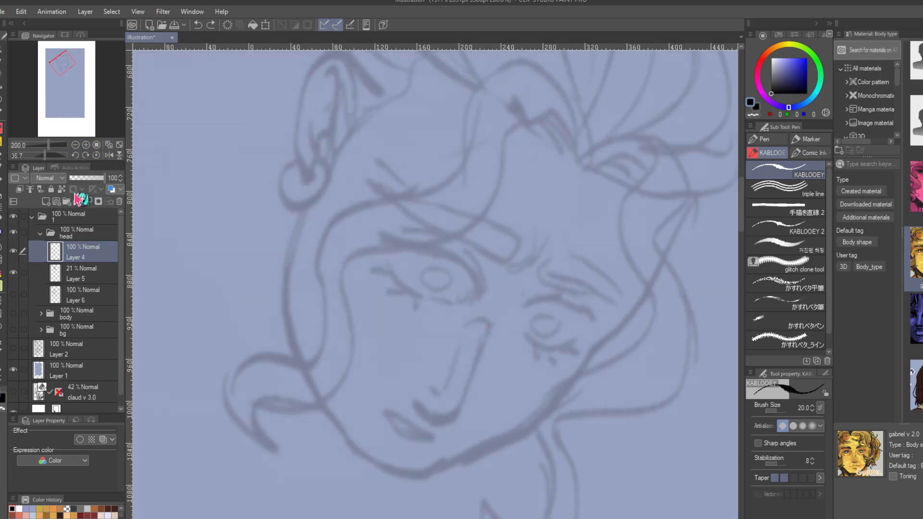
pyautogui.click(96, 155)
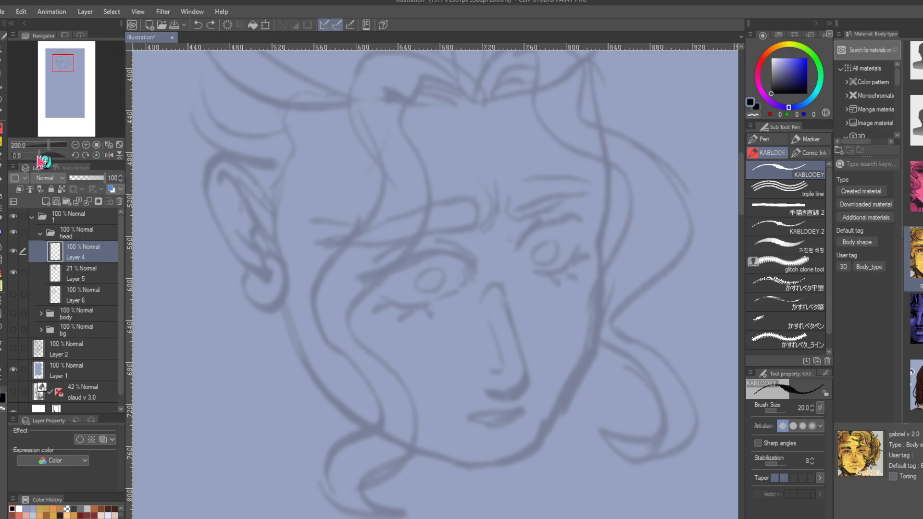
# - Ink the upper eyelid of the picture's left eye as a thick curved line, working with the canvas rotated to 43.3°
pyautogui.moveTo(38, 157); pyautogui.dragTo(47, 156)
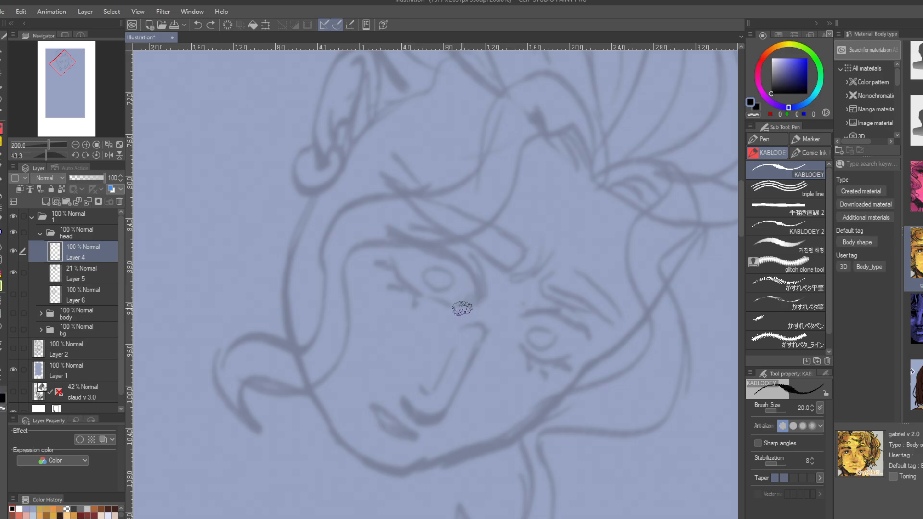
pyautogui.moveTo(387, 229); pyautogui.dragTo(435, 246)
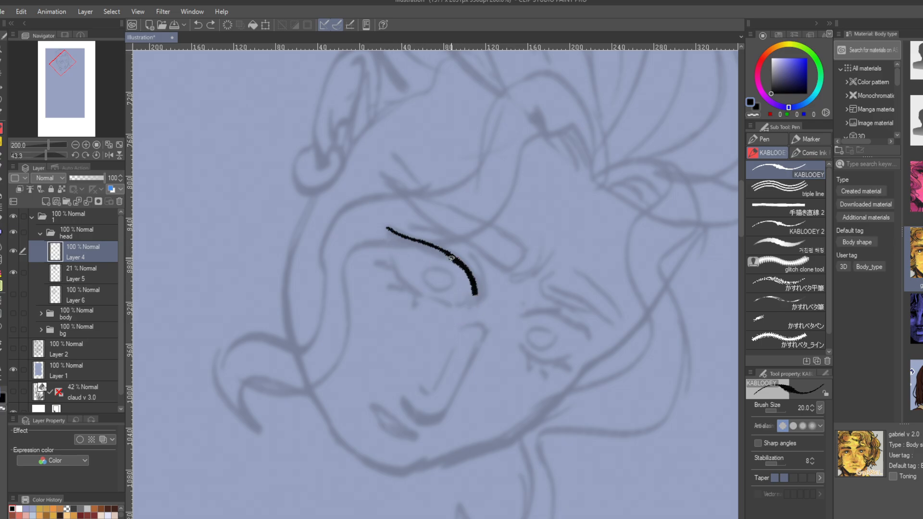
pyautogui.moveTo(384, 226)
pyautogui.mouseDown()
pyautogui.moveTo(452, 255)
pyautogui.moveTo(474, 297)
pyautogui.moveTo(462, 261)
pyautogui.moveTo(399, 231)
pyautogui.moveTo(444, 247)
pyautogui.mouseUp()
pyautogui.hotkey('ctrl', 'z')
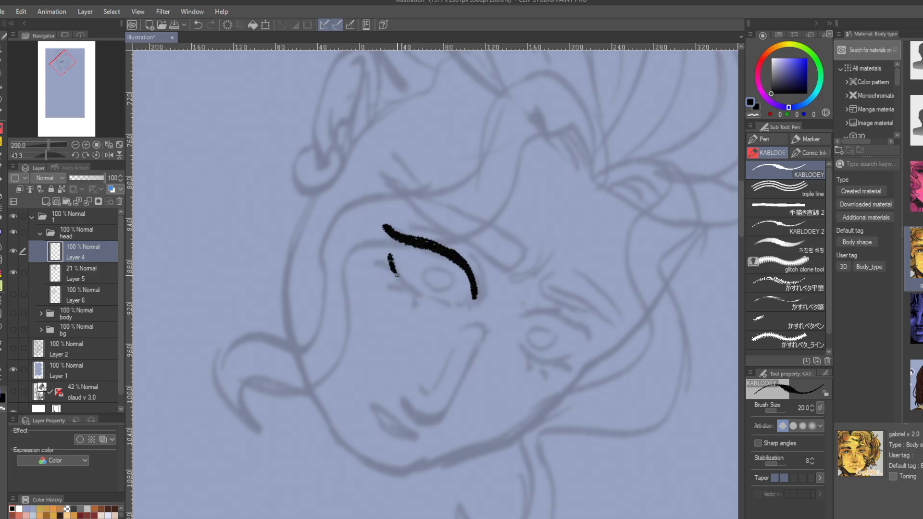
# - Ink the left eye's lower lid with pointed lashes, the inner corner and short crease marks beneath it
pyautogui.click(198, 25)
pyautogui.moveTo(393, 251); pyautogui.dragTo(407, 286)
pyautogui.moveTo(386, 250)
pyautogui.mouseDown()
pyautogui.moveTo(401, 285)
pyautogui.moveTo(374, 256)
pyautogui.moveTo(408, 295)
pyautogui.mouseUp()
pyautogui.moveTo(470, 290); pyautogui.dragTo(456, 303)
pyautogui.moveTo(467, 296); pyautogui.dragTo(449, 308)
pyautogui.moveTo(431, 310); pyautogui.dragTo(442, 313)
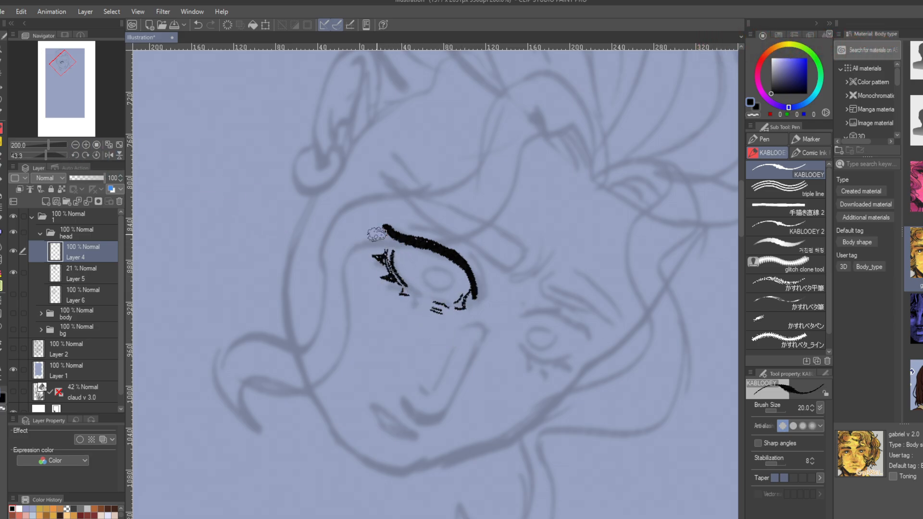
# - Add a new layer above Layer 5, ink the left eye's round iris on it, and reset the canvas rotation
pyautogui.click(68, 278)
pyautogui.click(45, 201)
pyautogui.click(96, 156)
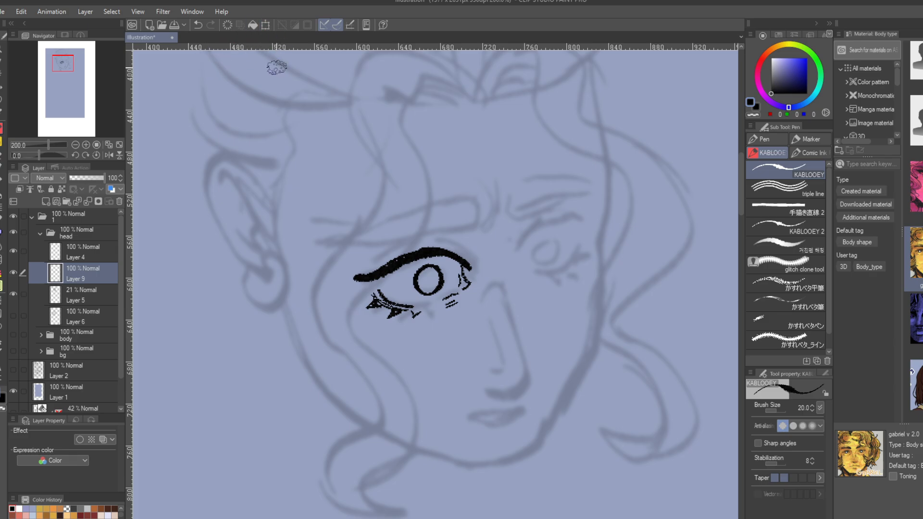
# - Try to transform and shift the left iris on its own layer
pyautogui.click(265, 24)
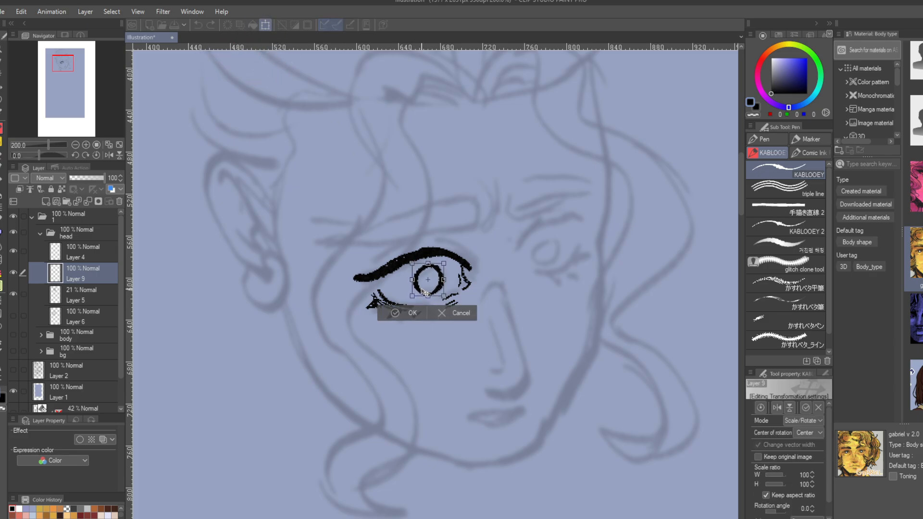
pyautogui.click(456, 316)
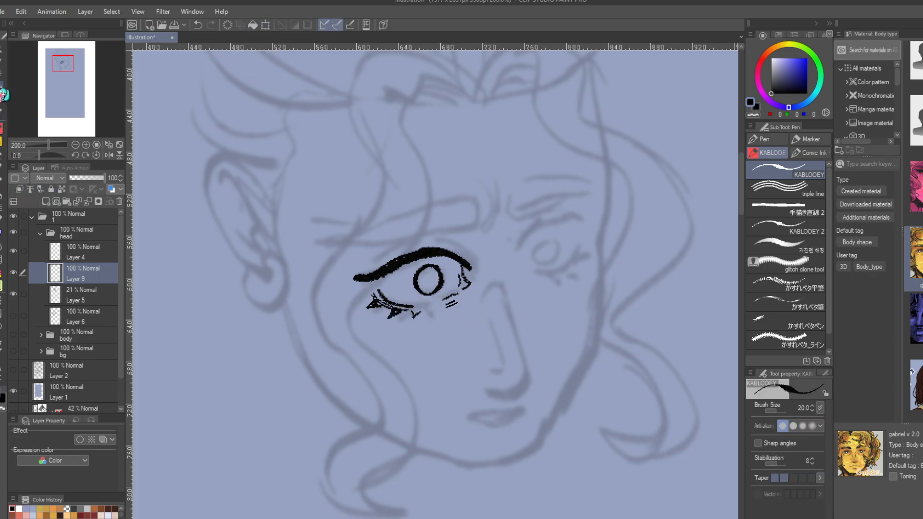
pyautogui.press('k')
pyautogui.moveTo(264, 207); pyautogui.dragTo(260, 210)
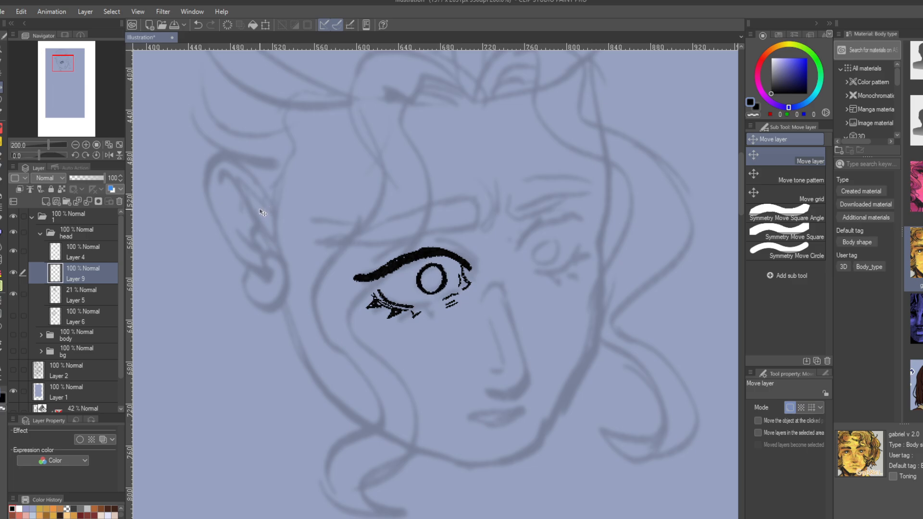
pyautogui.click(197, 25)
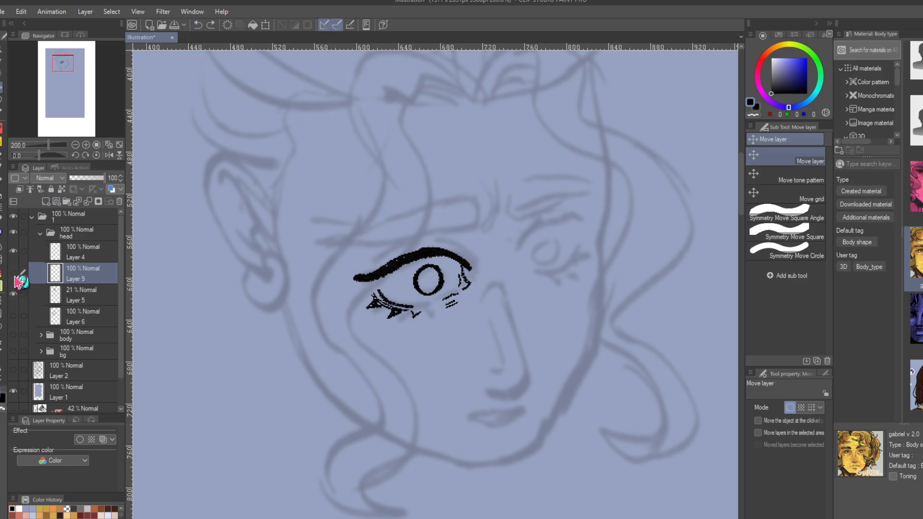
# - Ink the right eye's upper lid, lower lid, pointed lashes and inner-corner creases with the KABLOOEY pen
pyautogui.click(14, 252)
pyautogui.click(14, 252)
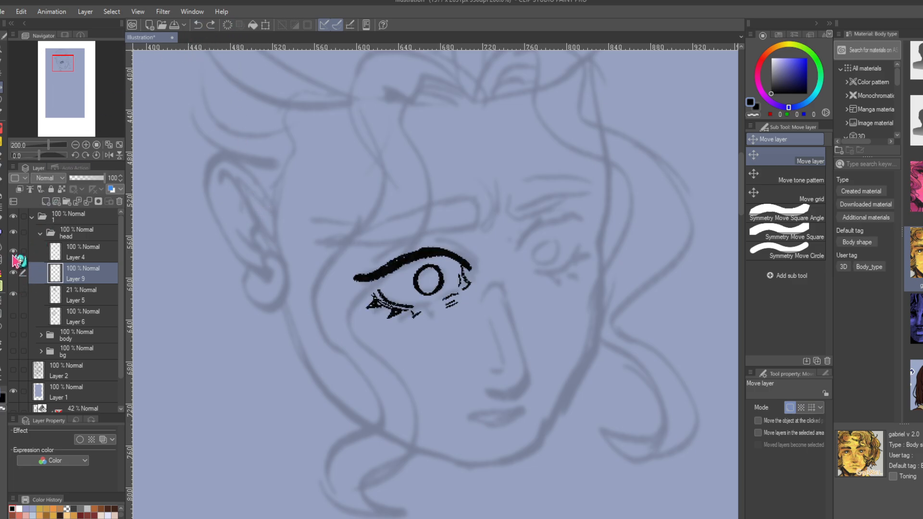
pyautogui.click(3, 128)
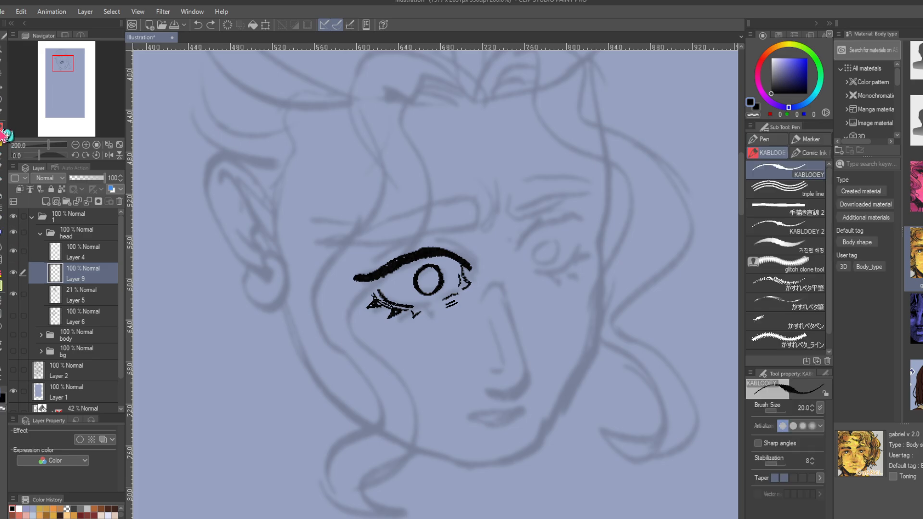
pyautogui.click(13, 251)
pyautogui.click(13, 251)
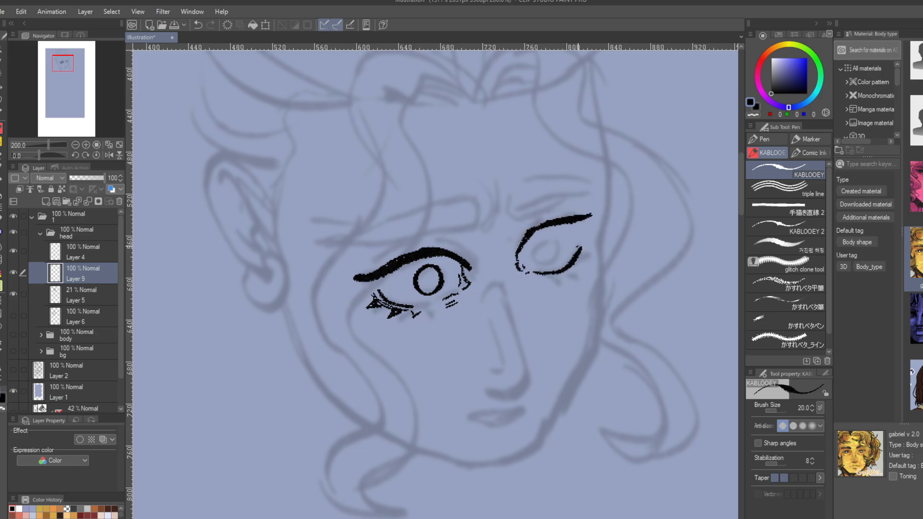
pyautogui.moveTo(583, 247); pyautogui.dragTo(586, 239)
pyautogui.moveTo(519, 283); pyautogui.dragTo(534, 288)
pyautogui.moveTo(524, 280); pyautogui.dragTo(537, 283)
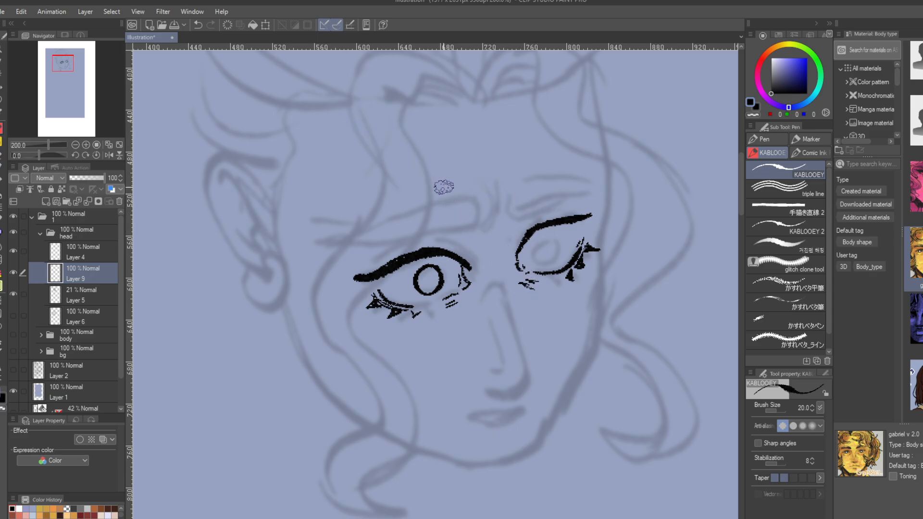
# - Separate the right eye's lid and lash lines from Layer 9 with a lasso selection and combine them with the left eye's lines
pyautogui.click(14, 273)
pyautogui.click(14, 274)
pyautogui.click(3, 99)
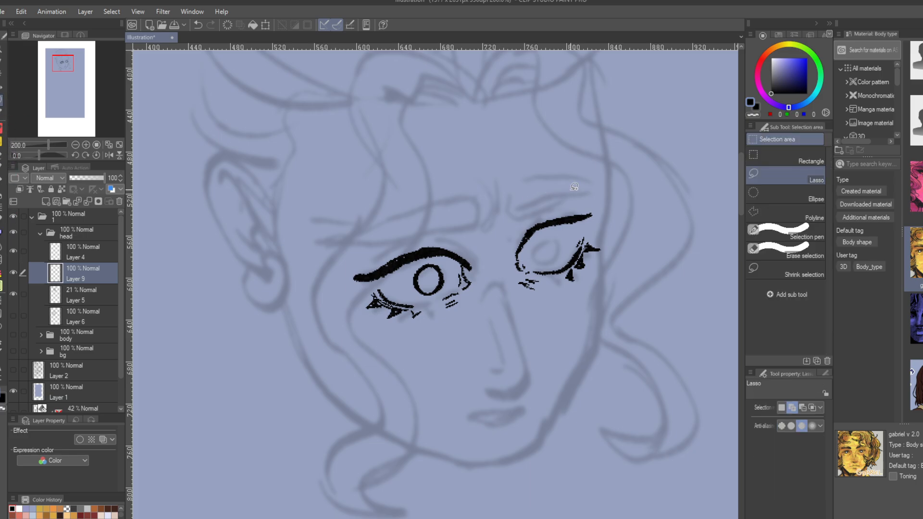
pyautogui.moveTo(569, 187); pyautogui.dragTo(579, 189)
pyautogui.hotkey('ctrl', 'c')
pyautogui.hotkey('ctrl', 'v')
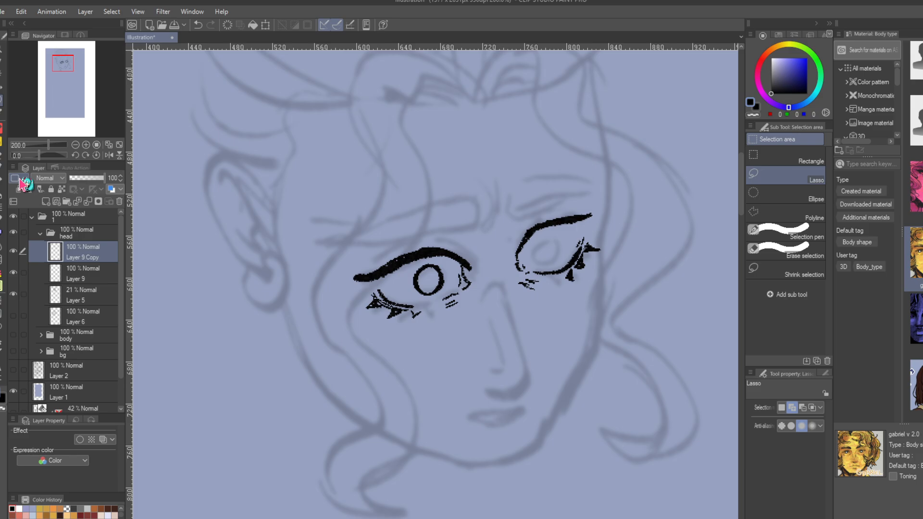
pyautogui.click(13, 251)
pyautogui.click(13, 251)
pyautogui.click(13, 251)
pyautogui.click(13, 251)
# - Thicken and smooth the upper lid lines of both eyes with the KABLOOEY pen, rotating the canvas as needed and resetting it
pyautogui.press('p')
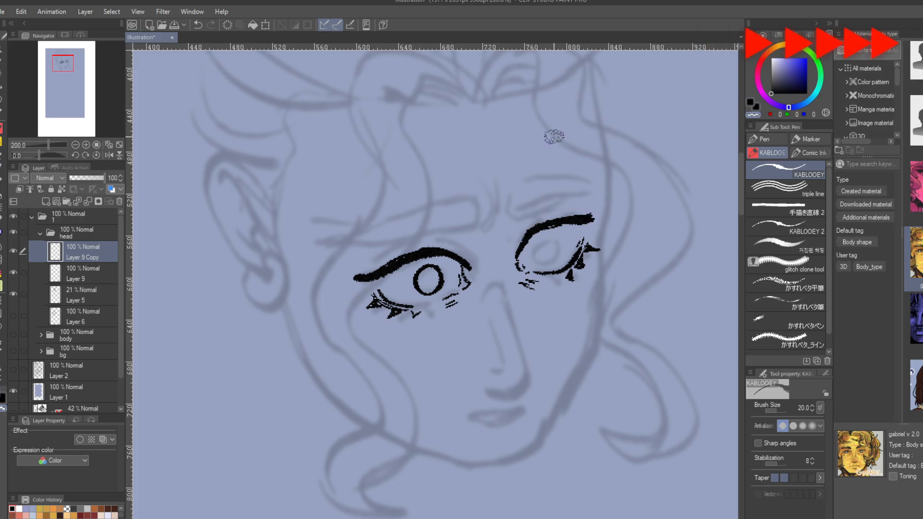
pyautogui.click(49, 155)
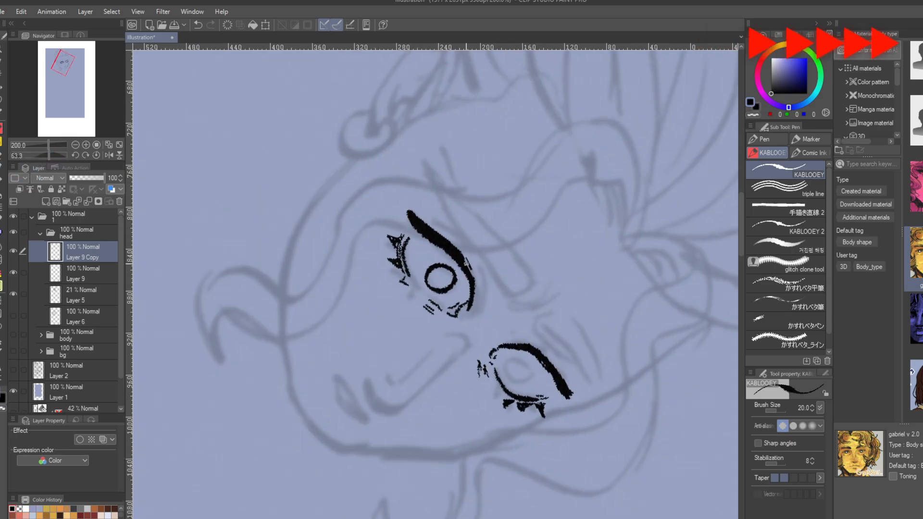
pyautogui.click(96, 155)
# - Add the right eye's iris on Layer 9 and move the pair of irises until both sit centred within their eyelids
pyautogui.click(22, 273)
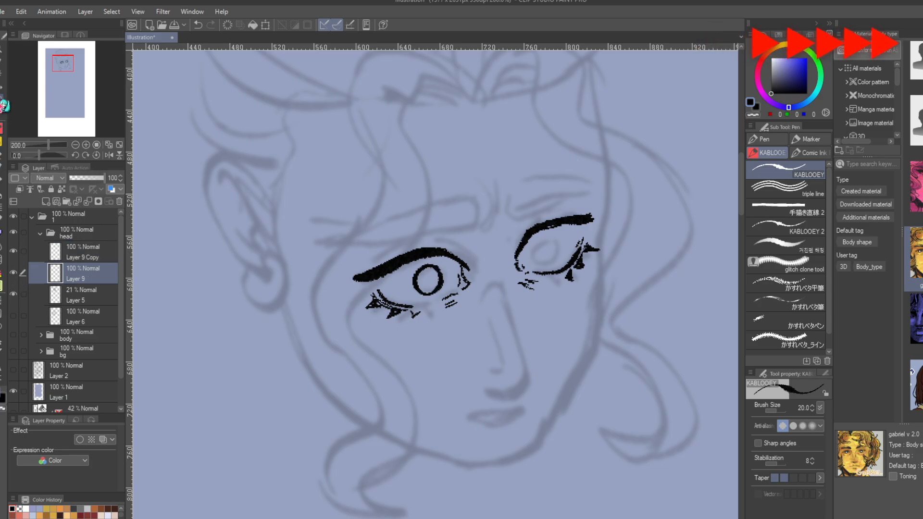
pyautogui.press('k')
pyautogui.moveTo(212, 206)
pyautogui.mouseDown()
pyautogui.moveTo(192, 206)
pyautogui.moveTo(221, 206)
pyautogui.moveTo(187, 216)
pyautogui.moveTo(212, 210)
pyautogui.mouseUp()
pyautogui.moveTo(195, 253); pyautogui.dragTo(223, 261)
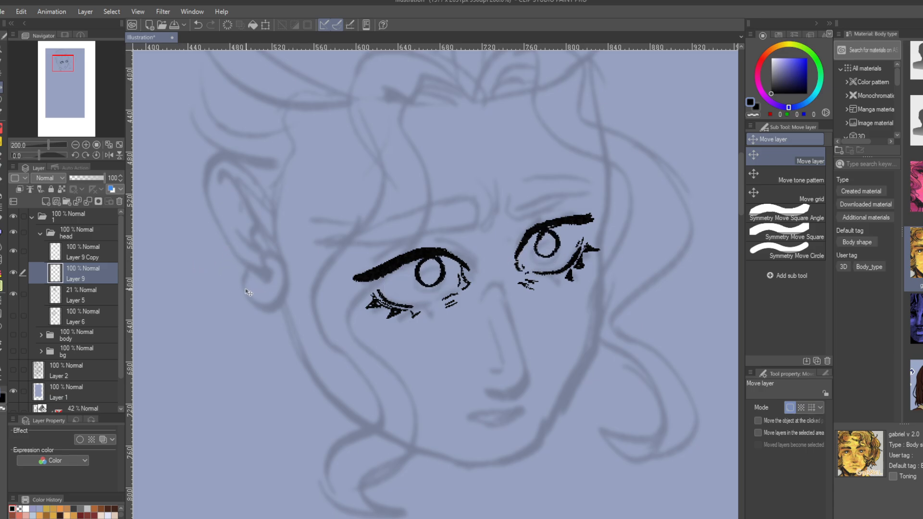
pyautogui.moveTo(242, 297); pyautogui.dragTo(234, 293)
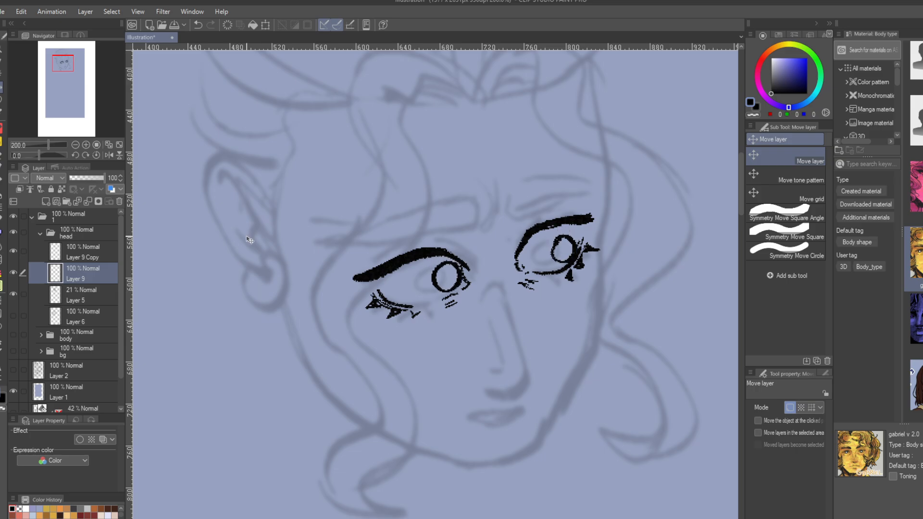
pyautogui.moveTo(249, 240)
pyautogui.mouseDown()
pyautogui.moveTo(222, 237)
pyautogui.moveTo(218, 255)
pyautogui.moveTo(191, 264)
pyautogui.moveTo(202, 236)
pyautogui.moveTo(254, 229)
pyautogui.moveTo(224, 239)
pyautogui.moveTo(235, 248)
pyautogui.mouseUp()
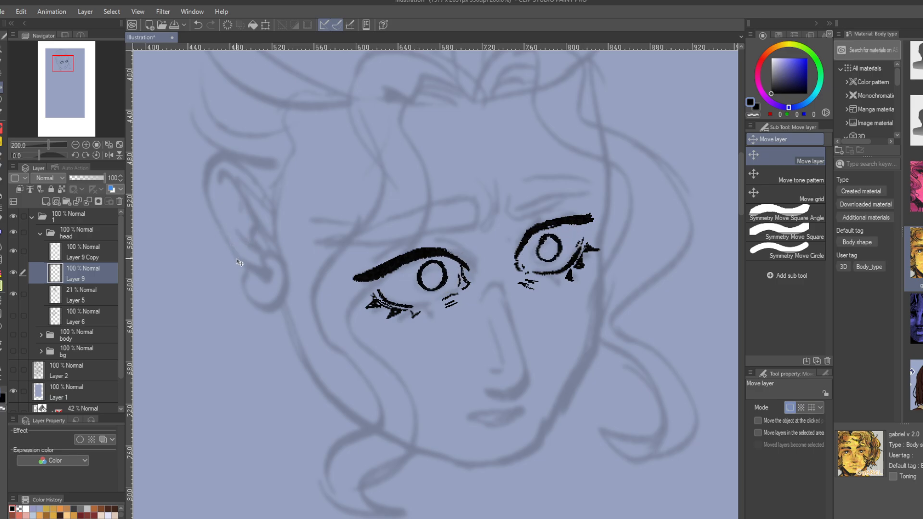
pyautogui.click(17, 273)
pyautogui.click(17, 273)
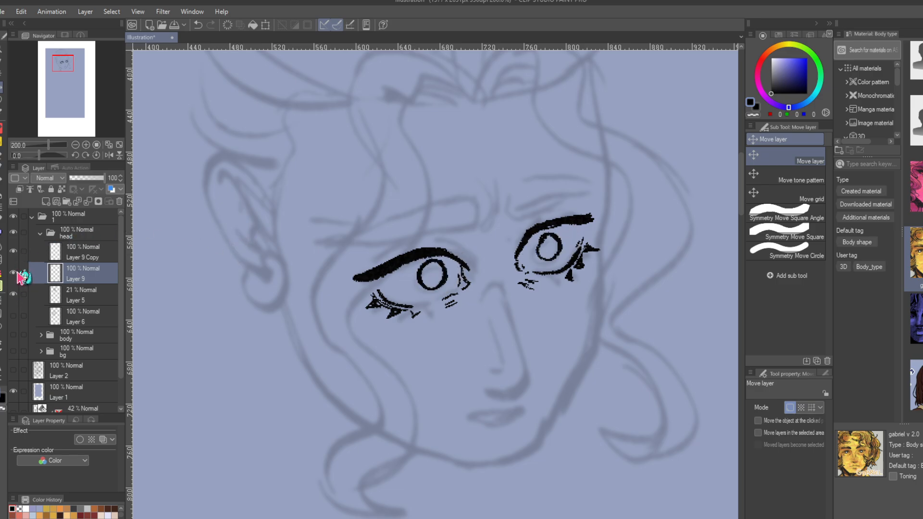
# - Sketch a demonstration eye in front and profile views with small arrows in the empty area beside the face, and clear the doodles
pyautogui.click(3, 129)
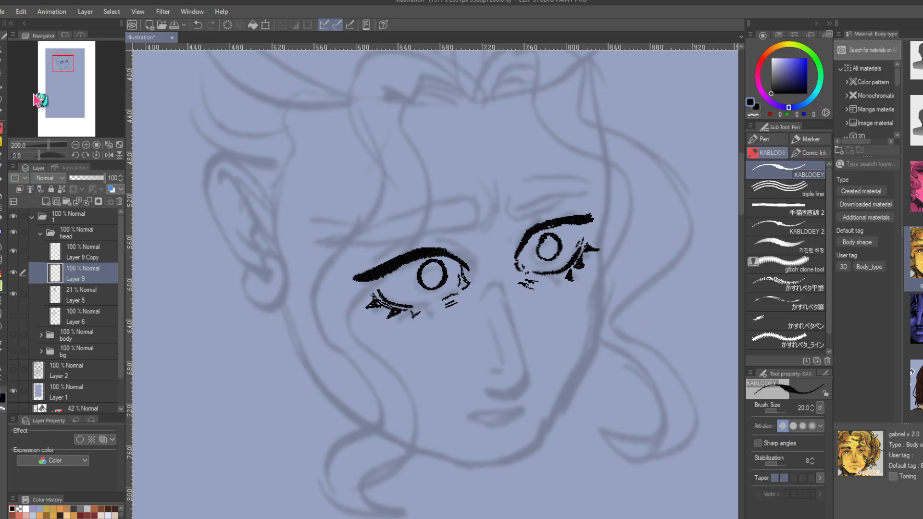
pyautogui.moveTo(59, 59); pyautogui.dragTo(59, 72)
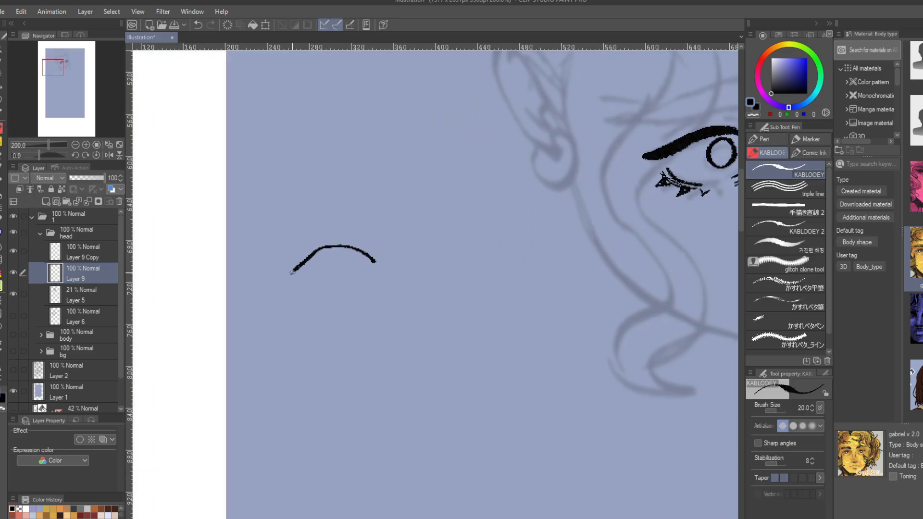
pyautogui.moveTo(368, 289); pyautogui.dragTo(310, 297)
pyautogui.moveTo(424, 294)
pyautogui.mouseDown()
pyautogui.moveTo(439, 331)
pyautogui.moveTo(420, 364)
pyautogui.mouseUp()
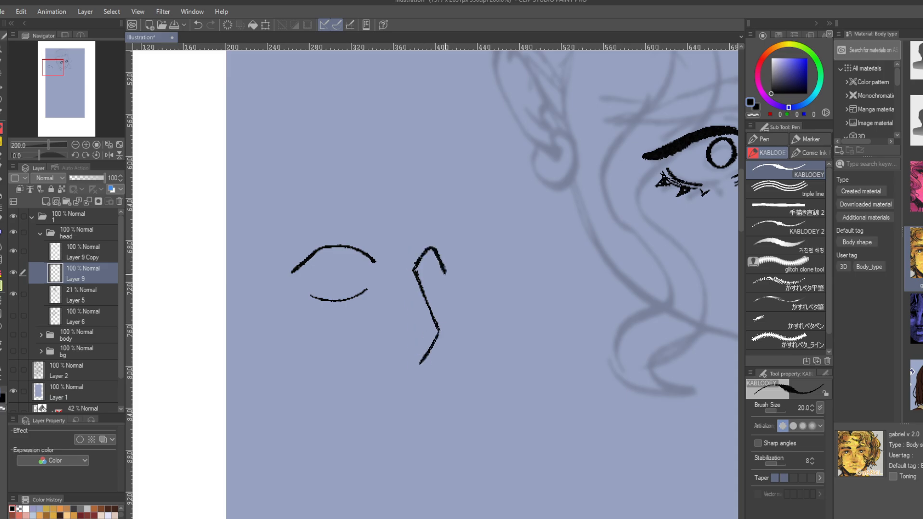
pyautogui.moveTo(438, 278); pyautogui.dragTo(418, 282)
pyautogui.moveTo(322, 261); pyautogui.dragTo(331, 283)
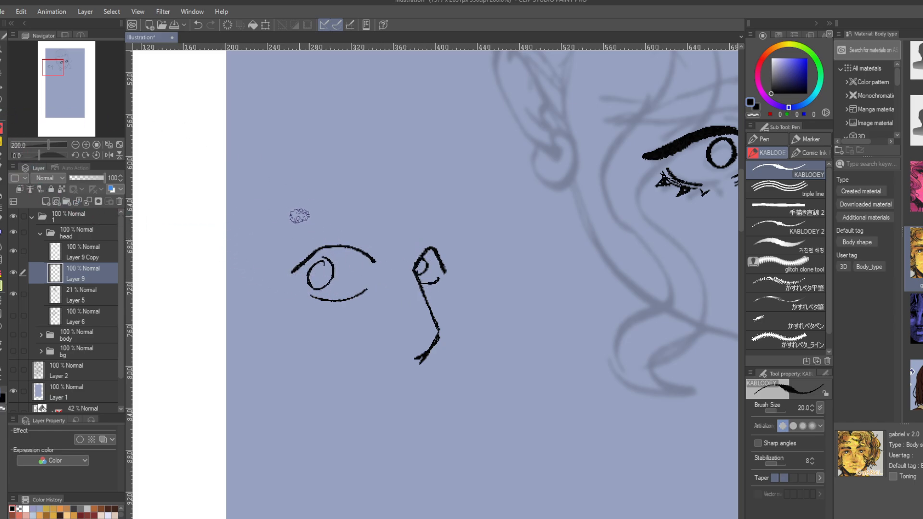
pyautogui.moveTo(297, 209); pyautogui.dragTo(307, 226)
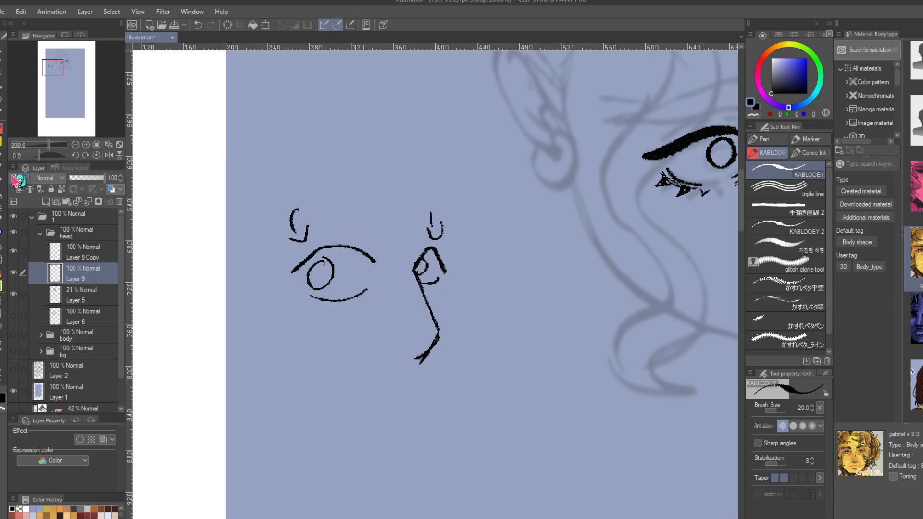
pyautogui.click(5, 155)
pyautogui.moveTo(302, 251)
pyautogui.mouseDown()
pyautogui.moveTo(314, 285)
pyautogui.moveTo(374, 242)
pyautogui.moveTo(420, 254)
pyautogui.moveTo(433, 339)
pyautogui.mouseUp()
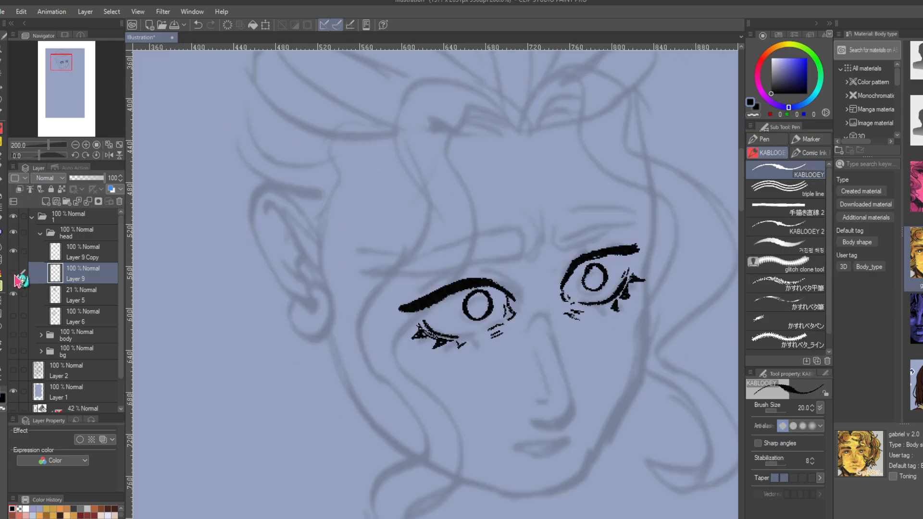
# - Toggle the iris layer and the eyelid layer off and on to examine how the eye lines are separated
pyautogui.click(13, 273)
pyautogui.click(13, 273)
pyautogui.click(14, 272)
pyautogui.click(14, 252)
pyautogui.click(15, 251)
pyautogui.click(14, 252)
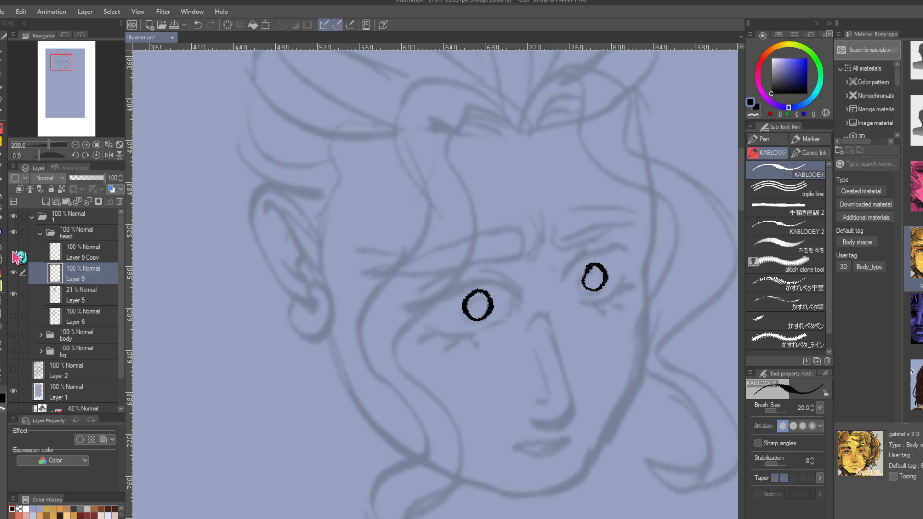
pyautogui.click(14, 252)
pyautogui.click(14, 273)
pyautogui.click(14, 273)
pyautogui.click(14, 272)
pyautogui.click(13, 273)
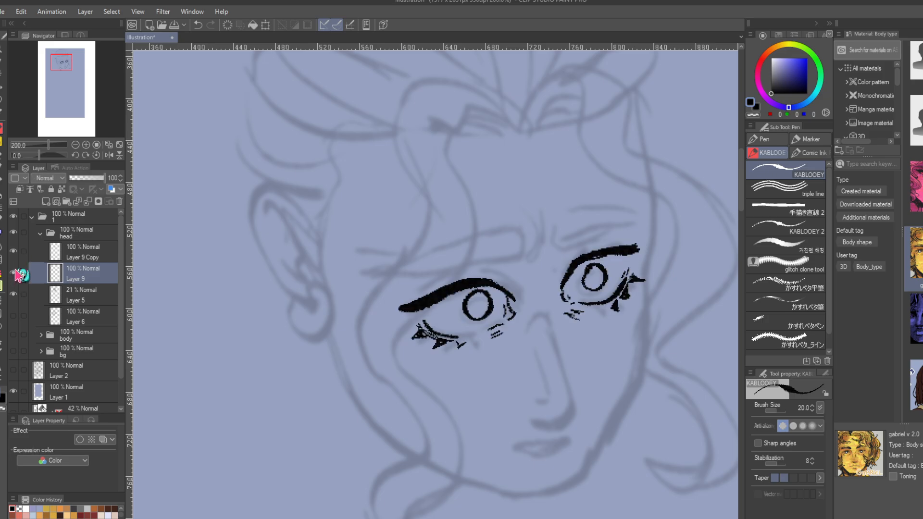
# - Add a new layer above the eyelid lines and try a single thin eyebrow line over the left eye
pyautogui.click(55, 251)
pyautogui.click(46, 202)
pyautogui.moveTo(61, 64); pyautogui.dragTo(62, 62)
pyautogui.moveTo(41, 155); pyautogui.dragTo(47, 143)
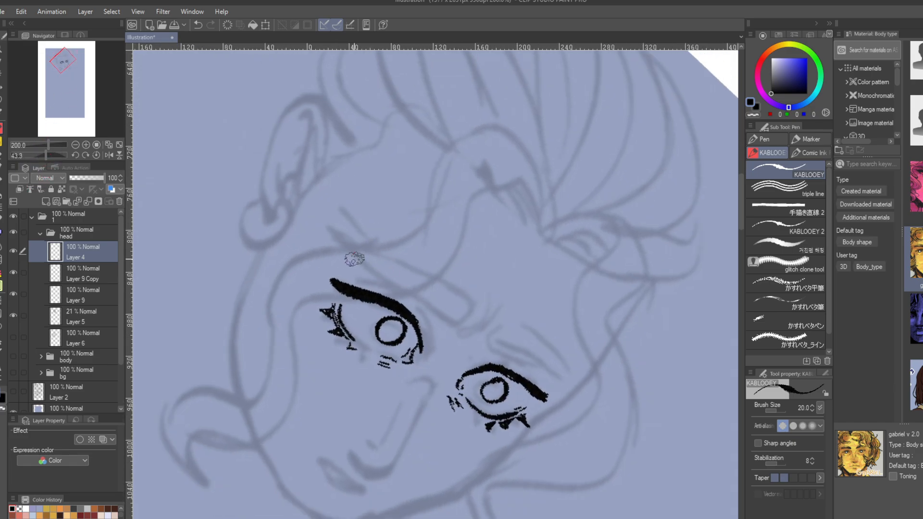
pyautogui.moveTo(366, 266); pyautogui.dragTo(446, 312)
pyautogui.click(96, 155)
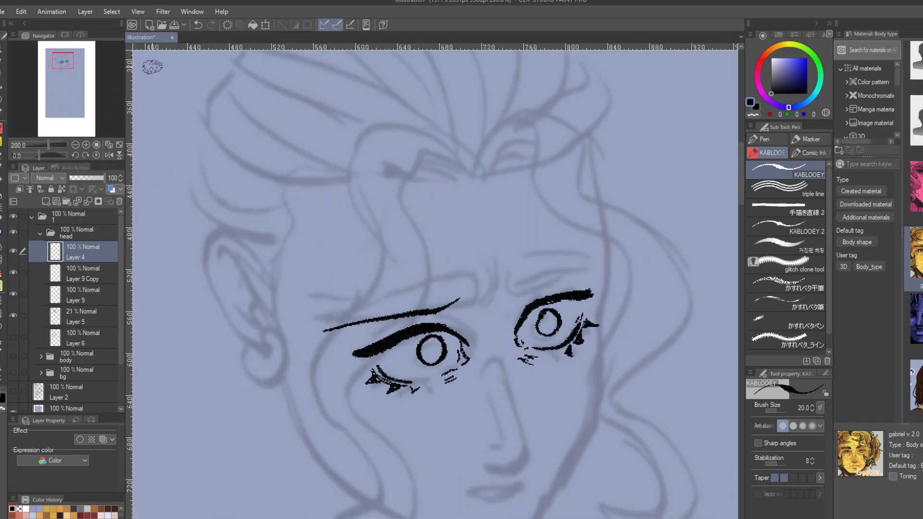
pyautogui.click(197, 25)
# - Build up the left eyebrow with short diagonal hair strokes along the sketch, discarding the stray test strokes on the forehead
pyautogui.moveTo(468, 272)
pyautogui.mouseDown()
pyautogui.moveTo(451, 293)
pyautogui.moveTo(461, 291)
pyautogui.moveTo(433, 308)
pyautogui.mouseUp()
pyautogui.moveTo(458, 273); pyautogui.dragTo(416, 316)
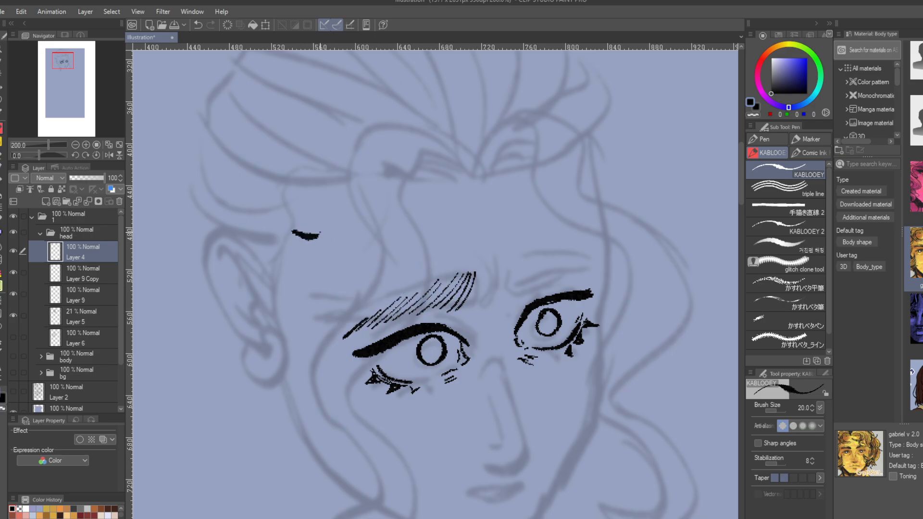
pyautogui.moveTo(312, 249); pyautogui.dragTo(313, 254)
pyautogui.click(199, 27)
pyautogui.click(197, 27)
pyautogui.moveTo(379, 311); pyautogui.dragTo(351, 331)
pyautogui.moveTo(435, 299); pyautogui.dragTo(462, 267)
pyautogui.moveTo(404, 294); pyautogui.dragTo(395, 314)
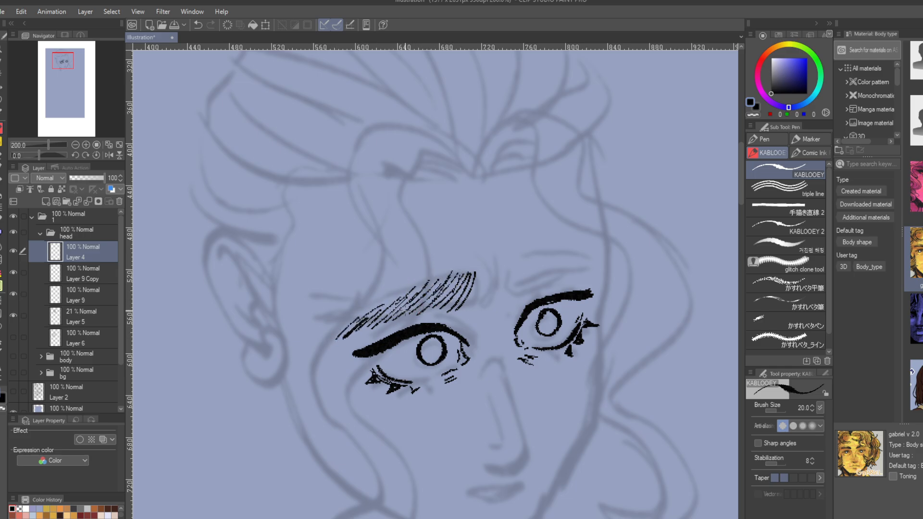
pyautogui.moveTo(479, 268); pyautogui.dragTo(465, 300)
pyautogui.moveTo(343, 316); pyautogui.dragTo(335, 323)
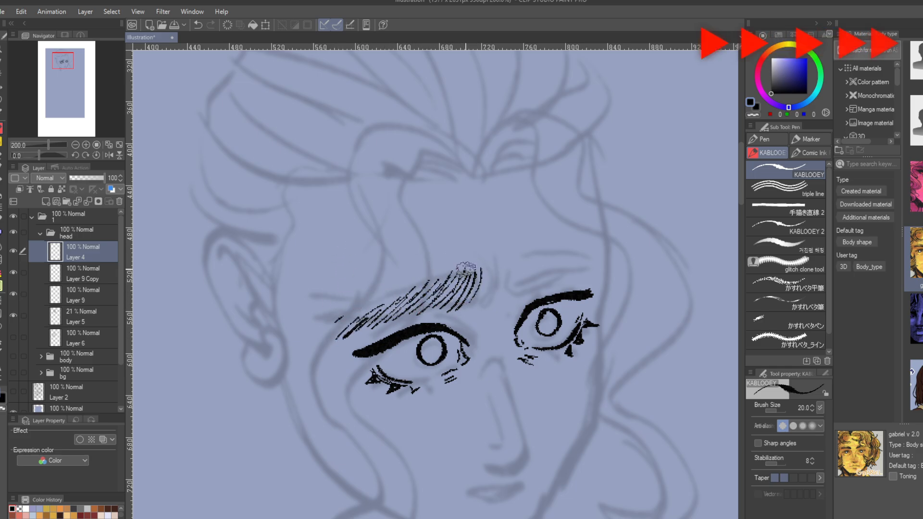
# - Ink the right eyebrow with short hair strokes along the sketch, adding heavier strokes where the brows meet
pyautogui.moveTo(39, 156); pyautogui.dragTo(49, 155)
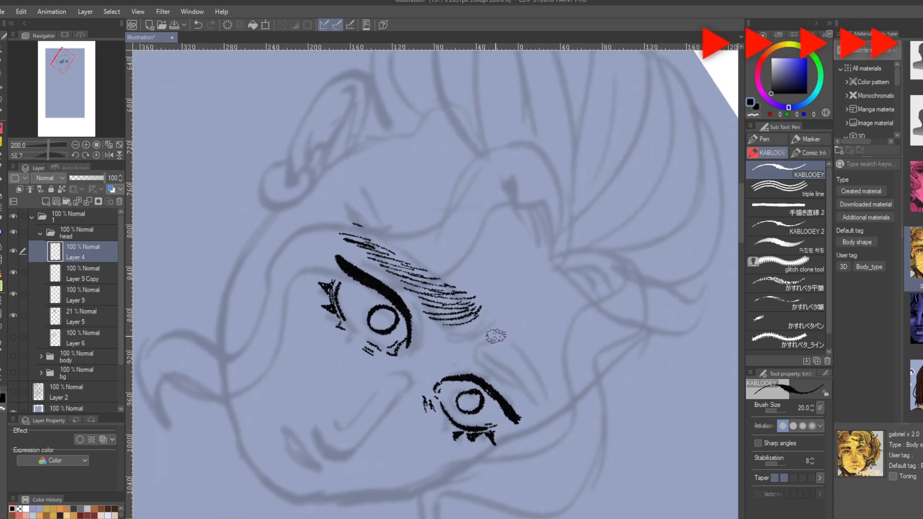
pyautogui.moveTo(503, 329)
pyautogui.mouseDown()
pyautogui.moveTo(491, 360)
pyautogui.moveTo(542, 415)
pyautogui.mouseUp()
pyautogui.moveTo(480, 350); pyautogui.dragTo(488, 261)
pyautogui.click(96, 155)
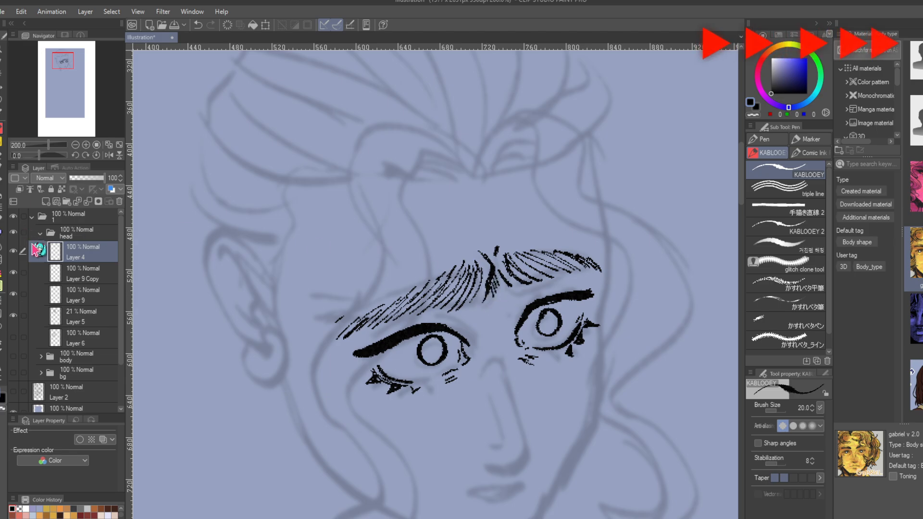
# - Add short lash strokes at the inner corners of the eyes on the eyelid layer, Layer 9 Copy
pyautogui.click(15, 278)
pyautogui.click(13, 274)
pyautogui.click(14, 274)
pyautogui.moveTo(446, 330); pyautogui.dragTo(477, 349)
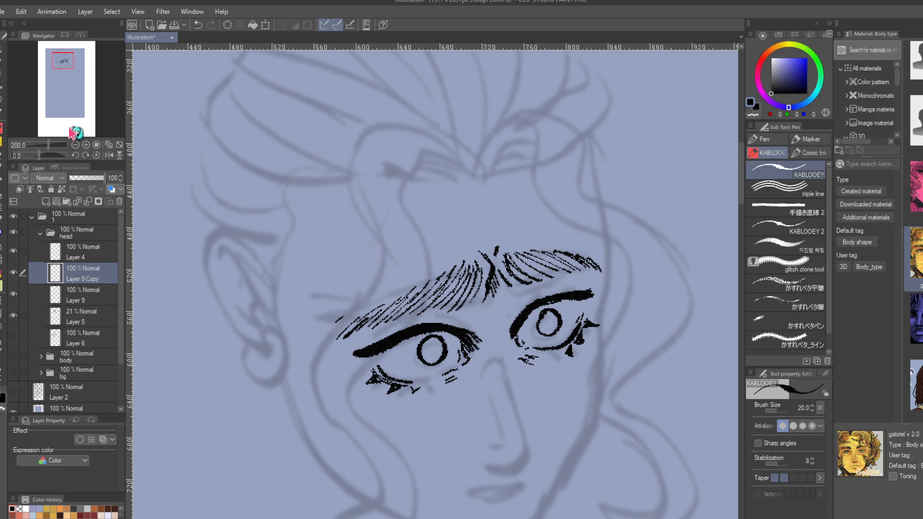
pyautogui.moveTo(62, 61); pyautogui.dragTo(66, 62)
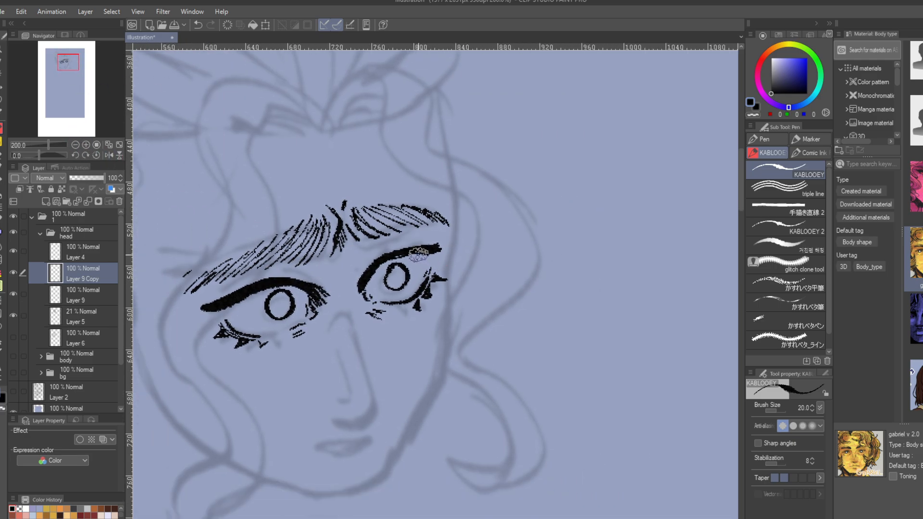
# - Erase the cluttered strokes between the eyebrows on Layer 4 and redraw the inner end of each brow as a clean edge
pyautogui.click(13, 273)
pyautogui.click(13, 273)
pyautogui.click(13, 250)
pyautogui.click(13, 250)
pyautogui.click(4, 156)
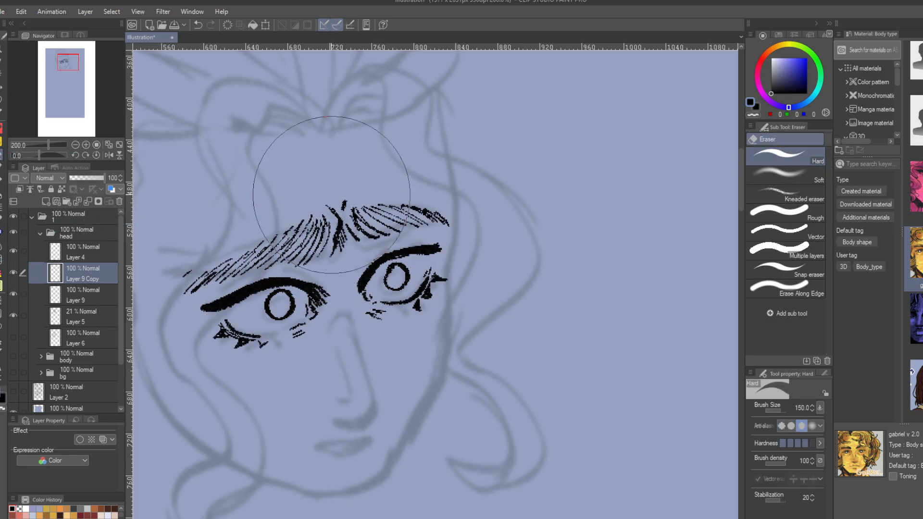
pyautogui.click(15, 252)
pyautogui.click(14, 252)
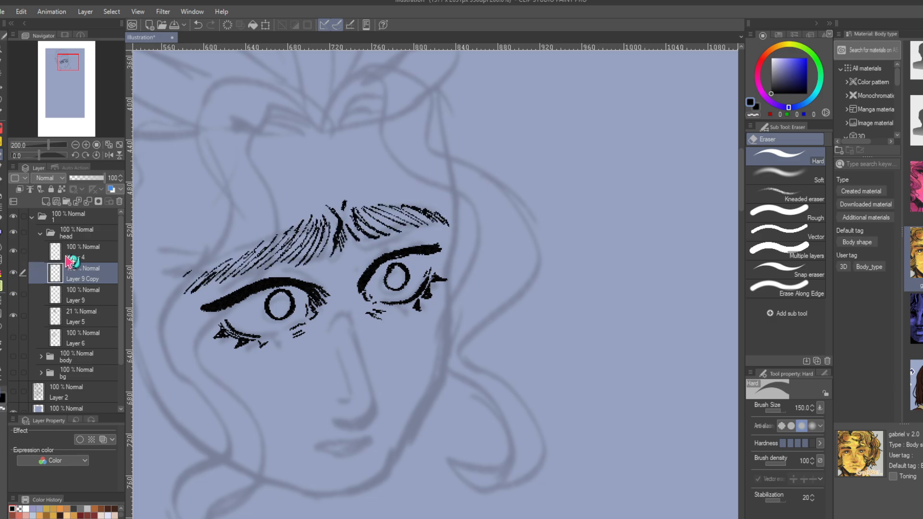
pyautogui.click(82, 252)
pyautogui.moveTo(339, 238)
pyautogui.mouseDown()
pyautogui.moveTo(336, 196)
pyautogui.moveTo(338, 258)
pyautogui.moveTo(347, 227)
pyautogui.moveTo(331, 257)
pyautogui.mouseUp()
pyautogui.click(3, 129)
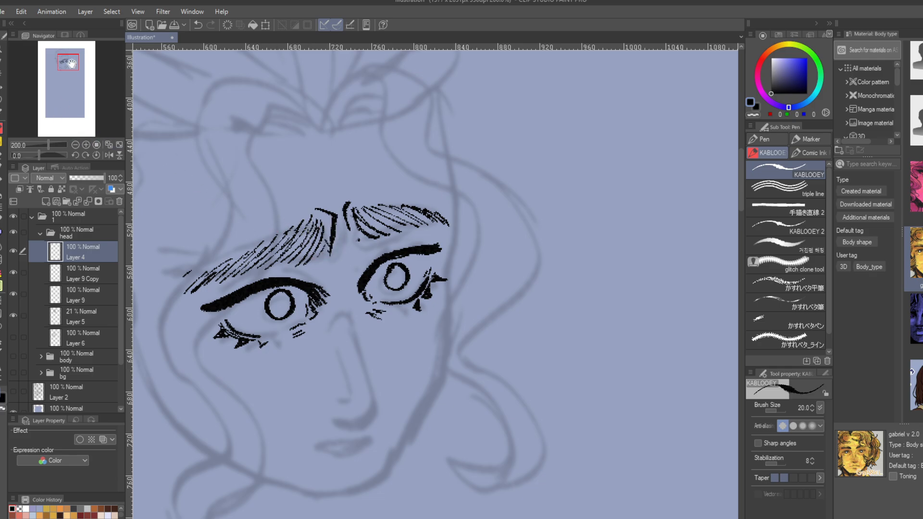
# - Toggle the eyebrow, eyelid and iris layers off and on to examine how the eye parts are separated
pyautogui.moveTo(71, 63); pyautogui.dragTo(67, 62)
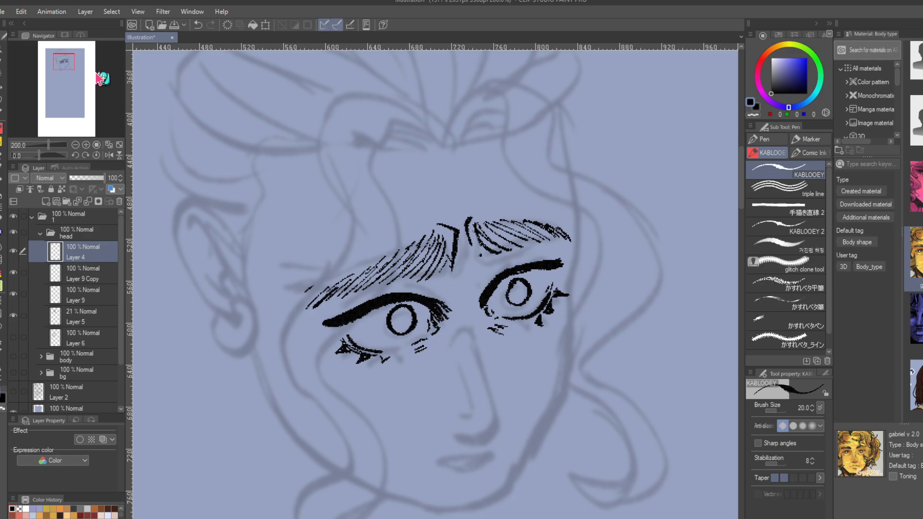
pyautogui.click(13, 252)
pyautogui.click(14, 251)
pyautogui.click(13, 252)
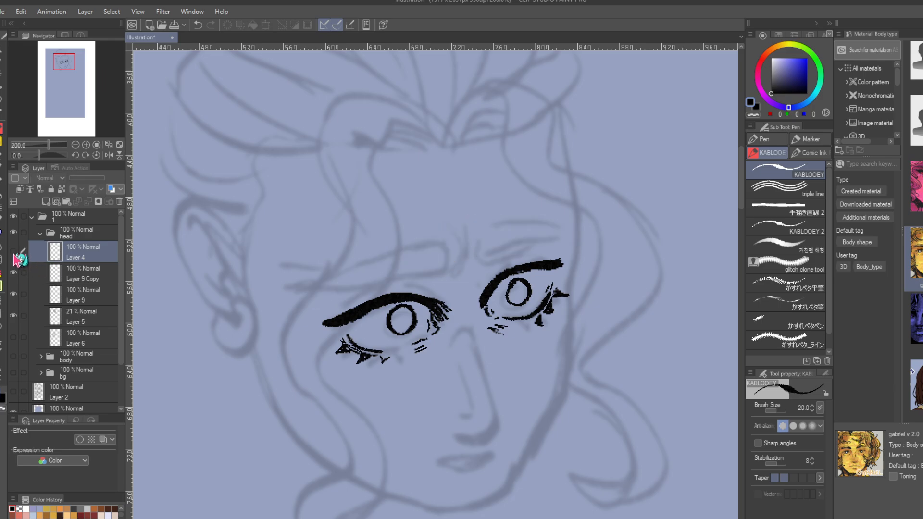
pyautogui.click(13, 252)
pyautogui.click(13, 273)
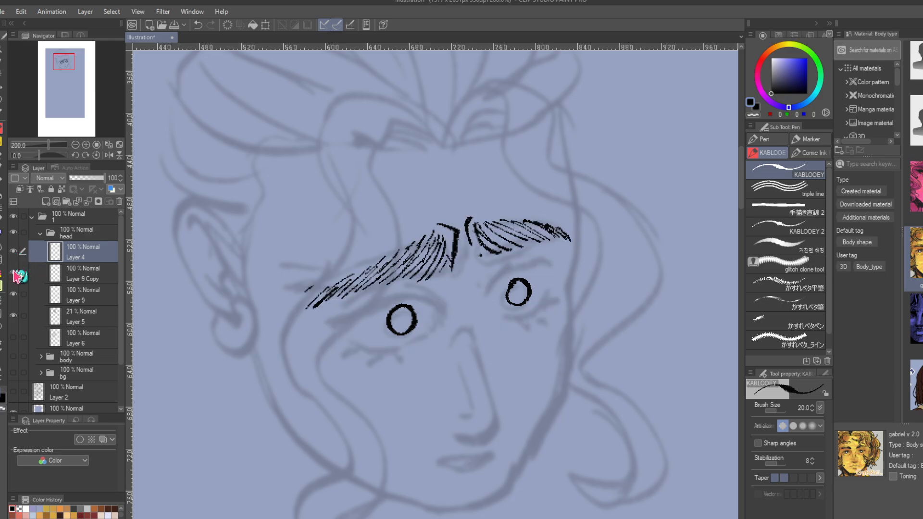
pyautogui.click(14, 272)
pyautogui.click(13, 273)
pyautogui.click(13, 273)
pyautogui.click(14, 273)
pyautogui.click(14, 273)
pyautogui.moveTo(62, 61); pyautogui.dragTo(64, 62)
pyautogui.click(14, 273)
pyautogui.click(13, 273)
pyautogui.click(14, 253)
pyautogui.click(14, 252)
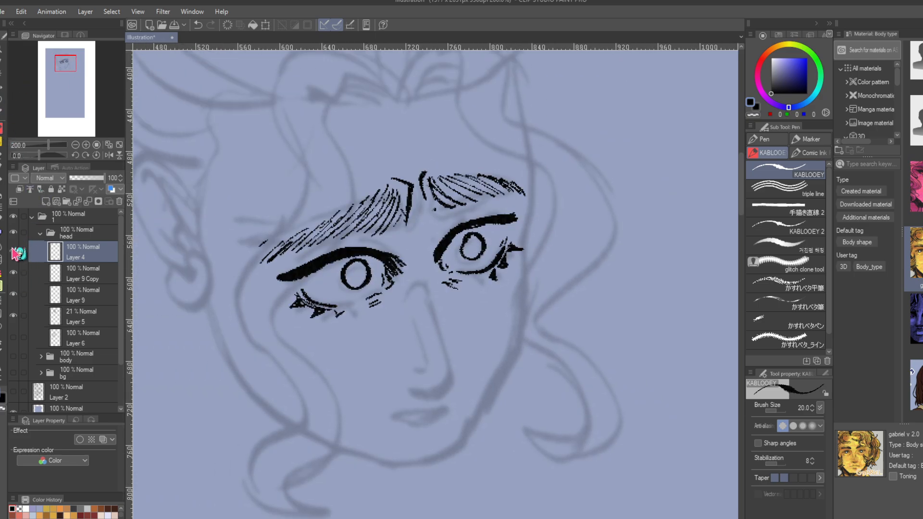
pyautogui.click(13, 273)
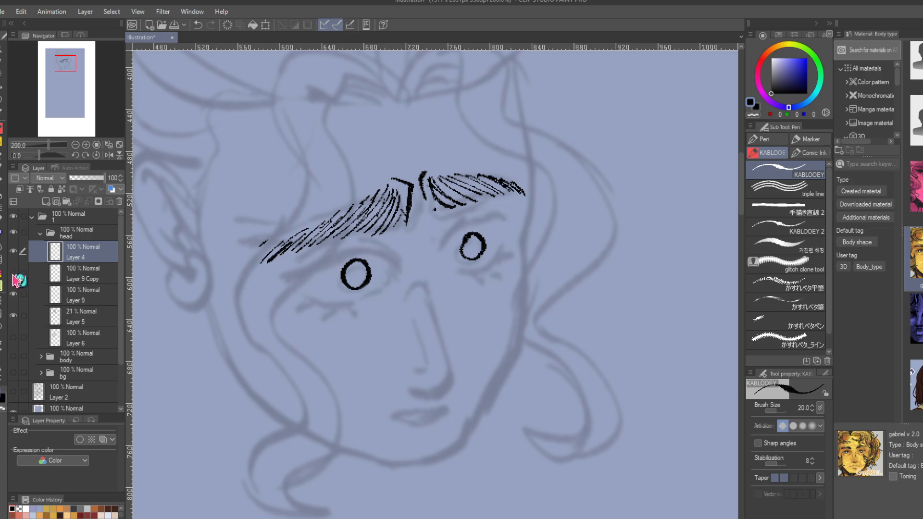
pyautogui.click(13, 273)
pyautogui.click(14, 294)
pyautogui.click(13, 294)
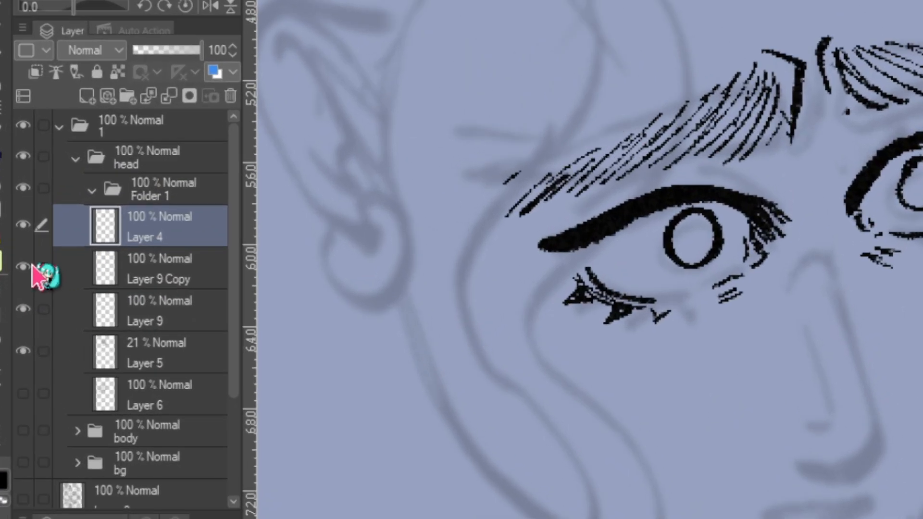
# - Group the eyebrow, eyelid and iris layers in a new folder named eyes inside the head folder
pyautogui.click(23, 272)
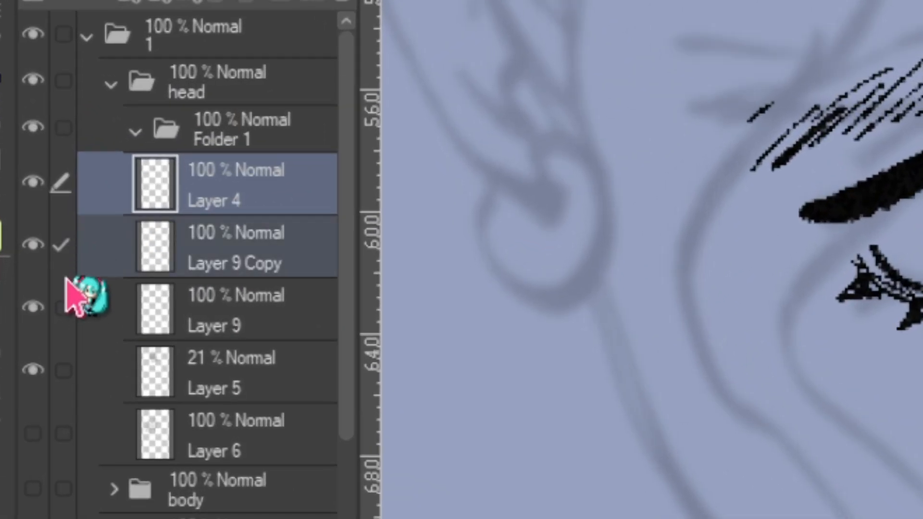
pyautogui.click(23, 294)
pyautogui.moveTo(185, 202); pyautogui.dragTo(172, 137)
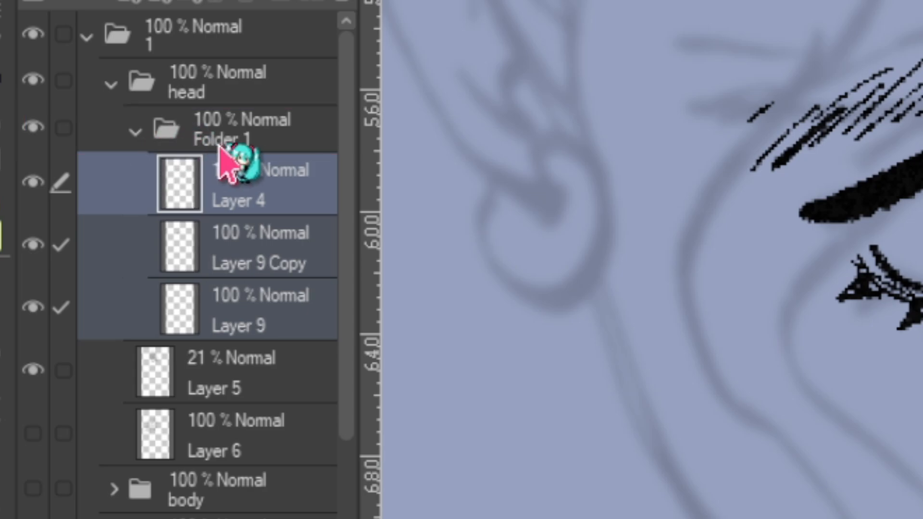
pyautogui.click(156, 188)
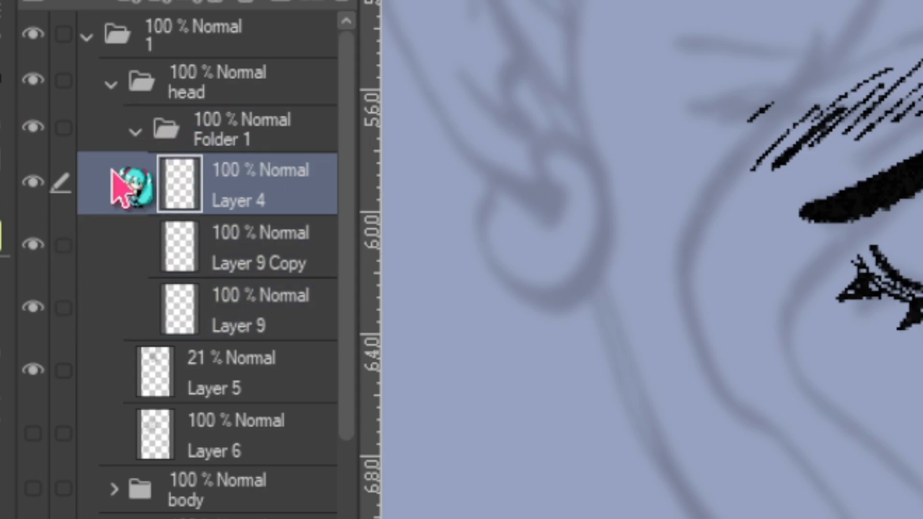
pyautogui.click(196, 141)
pyautogui.click(135, 132)
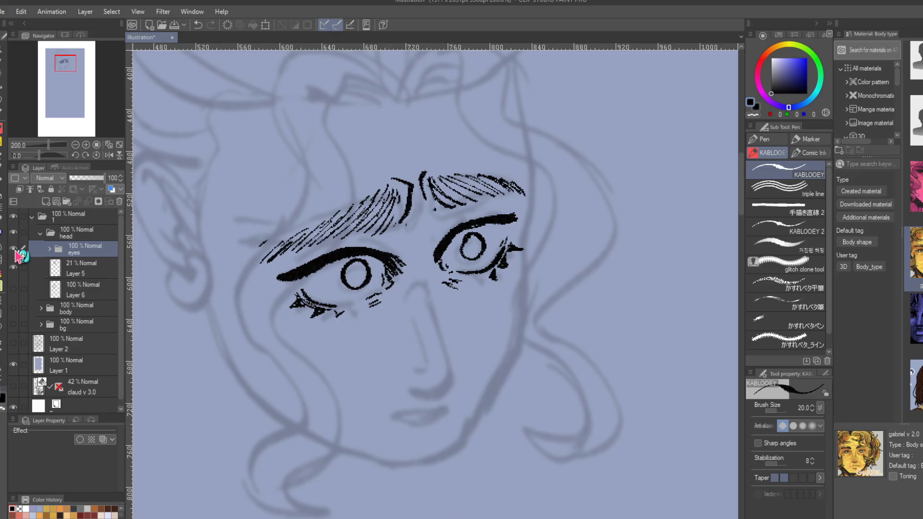
pyautogui.click(33, 127)
pyautogui.click(33, 127)
# - Add a new layer above the faded sketch and ink the ear's thick outer contour and inner folds
pyautogui.click(163, 192)
pyautogui.click(46, 201)
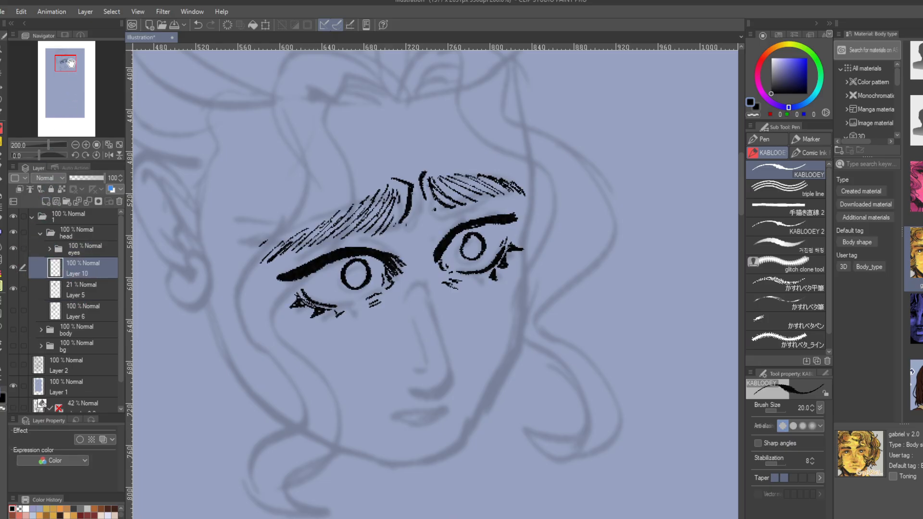
pyautogui.moveTo(74, 61); pyautogui.dragTo(75, 62)
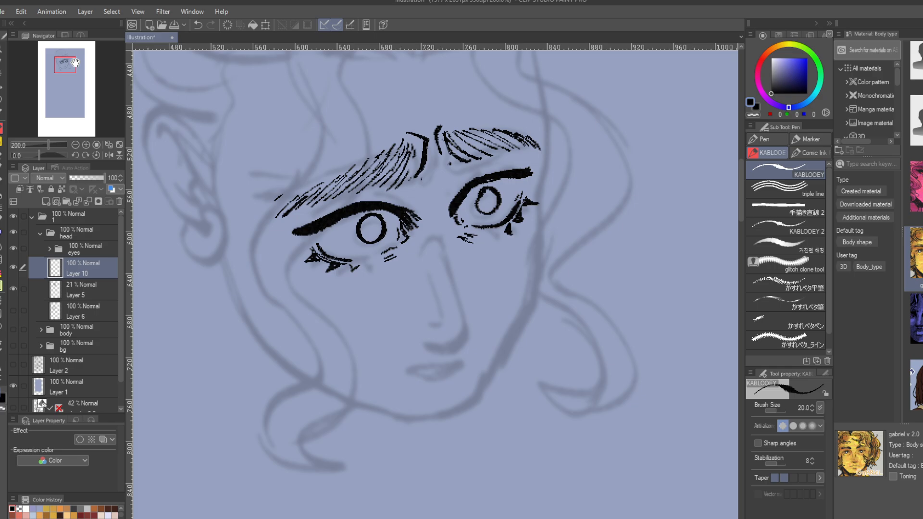
pyautogui.moveTo(66, 71); pyautogui.dragTo(65, 68)
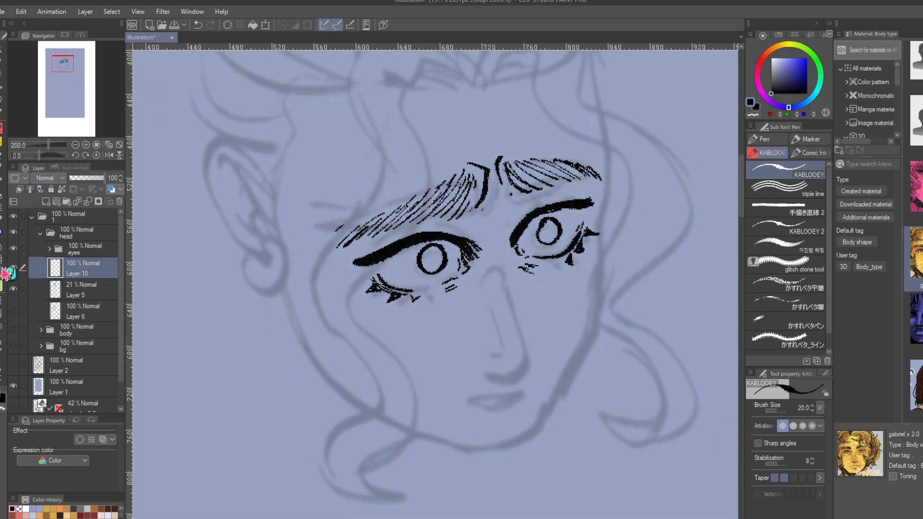
pyautogui.hscroll(1, 241, 162)
pyautogui.moveTo(241, 162)
pyautogui.mouseDown()
pyautogui.moveTo(211, 147)
pyautogui.moveTo(198, 177)
pyautogui.mouseUp()
pyautogui.click(197, 25)
pyautogui.moveTo(241, 154)
pyautogui.mouseDown()
pyautogui.moveTo(222, 142)
pyautogui.moveTo(194, 167)
pyautogui.moveTo(195, 192)
pyautogui.moveTo(225, 247)
pyautogui.moveTo(257, 263)
pyautogui.mouseUp()
pyautogui.click(76, 145)
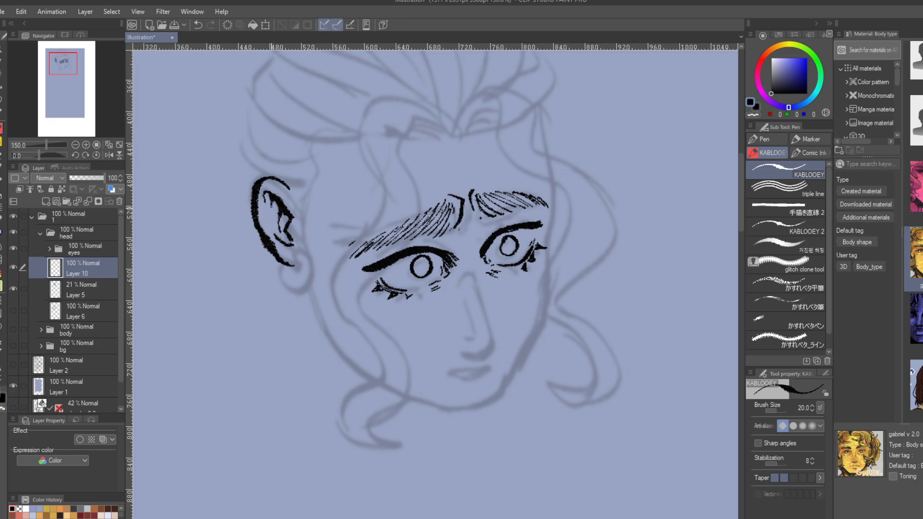
# - Darken the ear's inner folds and ink the rounded lobe with its inner detail
pyautogui.moveTo(272, 205); pyautogui.dragTo(270, 215)
pyautogui.hotkey('ctrl', 'z')
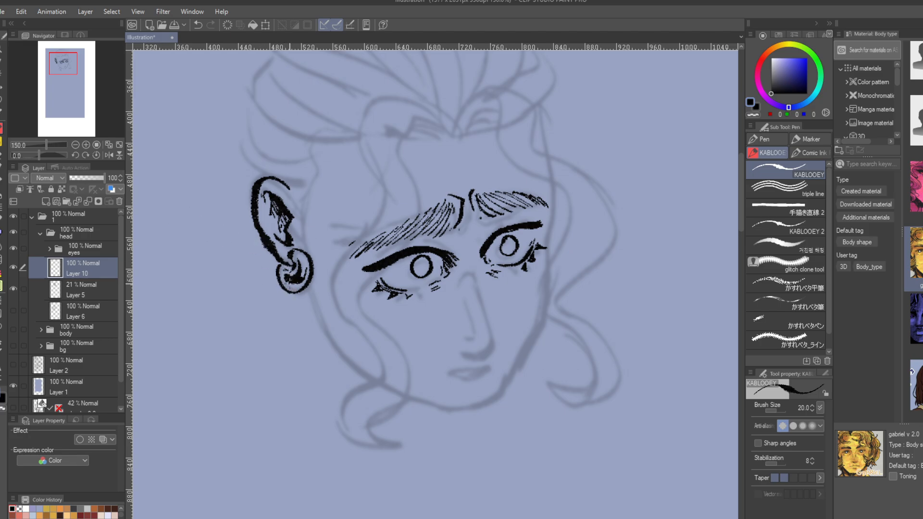
pyautogui.click(14, 268)
pyautogui.click(14, 267)
pyautogui.press('c')
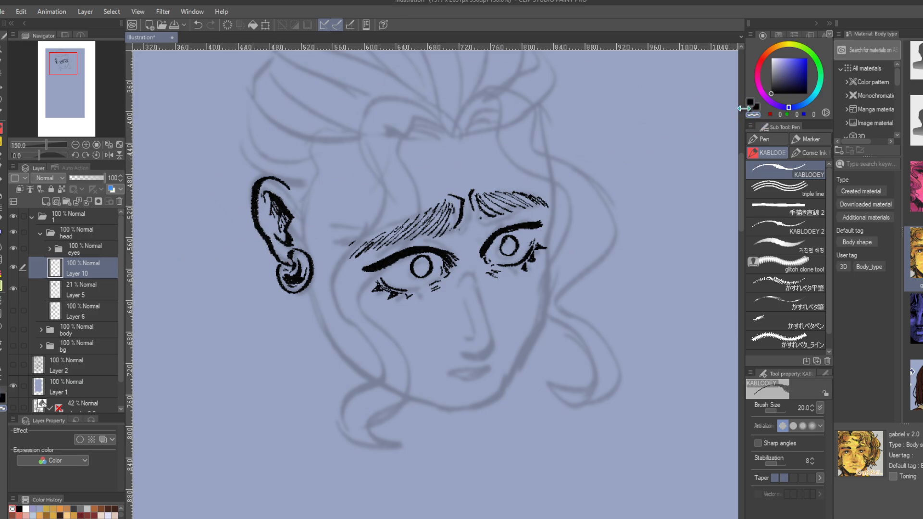
pyautogui.press('c')
pyautogui.click(15, 268)
pyautogui.click(15, 268)
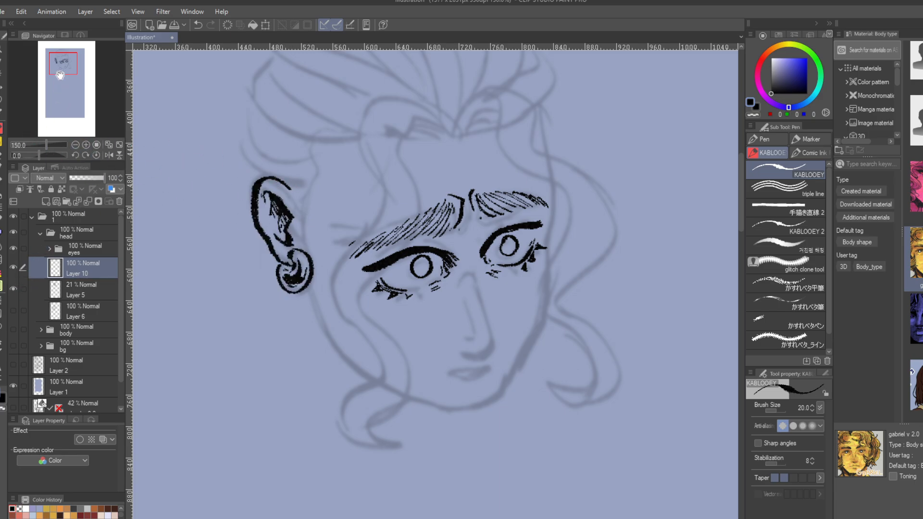
# - Ink the swept-back hair above and in front of the ear with curved strands and a thicker back edge
pyautogui.moveTo(60, 68); pyautogui.dragTo(59, 64)
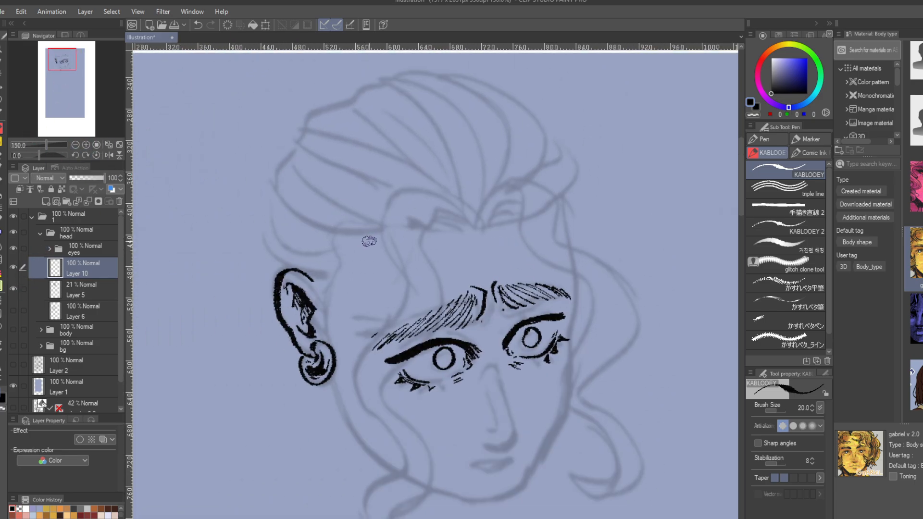
pyautogui.moveTo(374, 237)
pyautogui.mouseDown()
pyautogui.moveTo(273, 206)
pyautogui.moveTo(272, 182)
pyautogui.moveTo(332, 247)
pyautogui.mouseUp()
pyautogui.click(197, 24)
pyautogui.moveTo(266, 216); pyautogui.dragTo(332, 268)
pyautogui.moveTo(275, 243)
pyautogui.mouseDown()
pyautogui.moveTo(331, 267)
pyautogui.moveTo(331, 323)
pyautogui.mouseUp()
pyautogui.moveTo(295, 150); pyautogui.dragTo(273, 181)
pyautogui.moveTo(294, 152)
pyautogui.mouseDown()
pyautogui.moveTo(322, 225)
pyautogui.moveTo(370, 227)
pyautogui.mouseUp()
pyautogui.moveTo(337, 195); pyautogui.dragTo(380, 226)
pyautogui.moveTo(287, 175); pyautogui.dragTo(327, 212)
pyautogui.moveTo(279, 183); pyautogui.dragTo(332, 230)
pyautogui.moveTo(277, 211); pyautogui.dragTo(350, 236)
pyautogui.moveTo(312, 264); pyautogui.dragTo(336, 260)
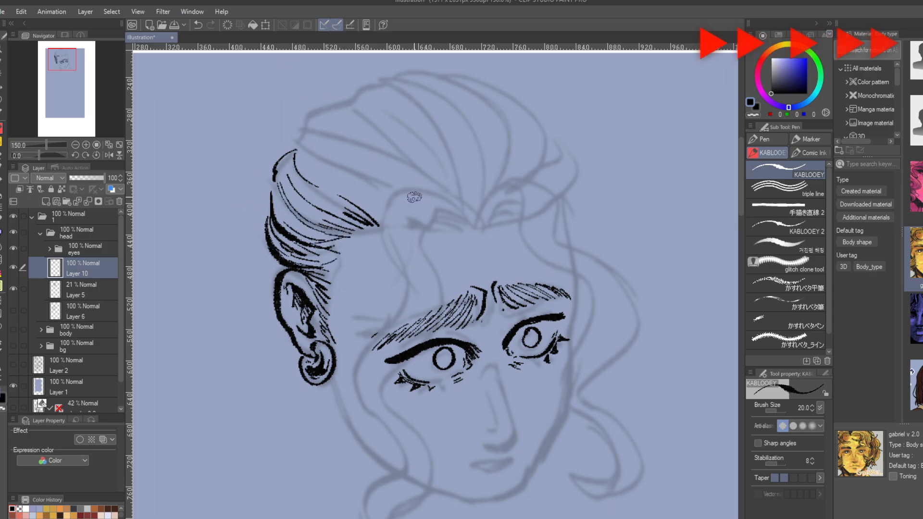
# - Ink long curved strands from the back of the hair down to the forehead hairline
pyautogui.moveTo(443, 228); pyautogui.dragTo(327, 136)
pyautogui.moveTo(397, 182)
pyautogui.mouseDown()
pyautogui.moveTo(318, 139)
pyautogui.moveTo(409, 222)
pyautogui.mouseUp()
pyautogui.moveTo(295, 146)
pyautogui.mouseDown()
pyautogui.moveTo(384, 225)
pyautogui.moveTo(420, 226)
pyautogui.mouseUp()
pyautogui.moveTo(317, 119); pyautogui.dragTo(410, 160)
pyautogui.moveTo(426, 186); pyautogui.dragTo(454, 231)
pyautogui.moveTo(376, 148); pyautogui.dragTo(430, 194)
pyautogui.moveTo(416, 211); pyautogui.dragTo(436, 228)
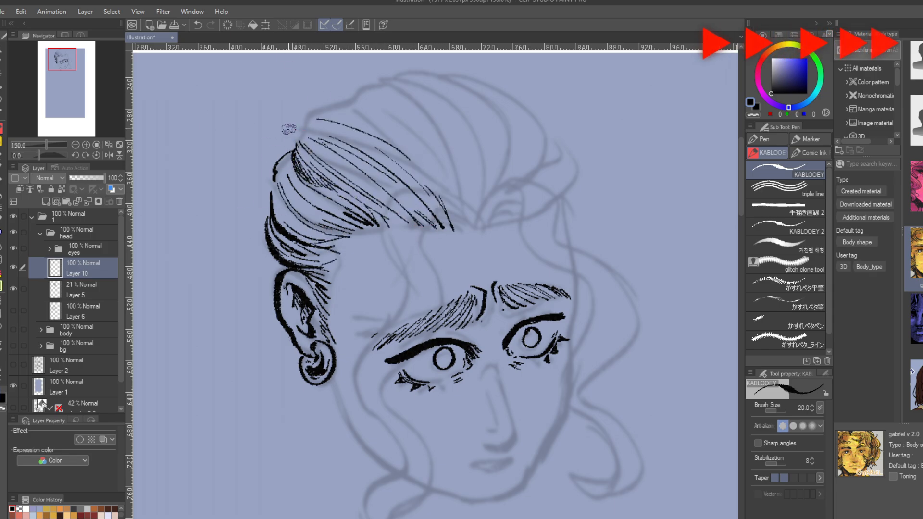
# - Extend the hair over the crown with an arched outline and fine strands converging at the middle of the hairline
pyautogui.moveTo(298, 145)
pyautogui.mouseDown()
pyautogui.moveTo(314, 118)
pyautogui.moveTo(377, 151)
pyautogui.mouseUp()
pyautogui.moveTo(388, 103); pyautogui.dragTo(462, 231)
pyautogui.moveTo(338, 108); pyautogui.dragTo(378, 102)
pyautogui.moveTo(310, 115); pyautogui.dragTo(426, 161)
pyautogui.moveTo(363, 123); pyautogui.dragTo(411, 154)
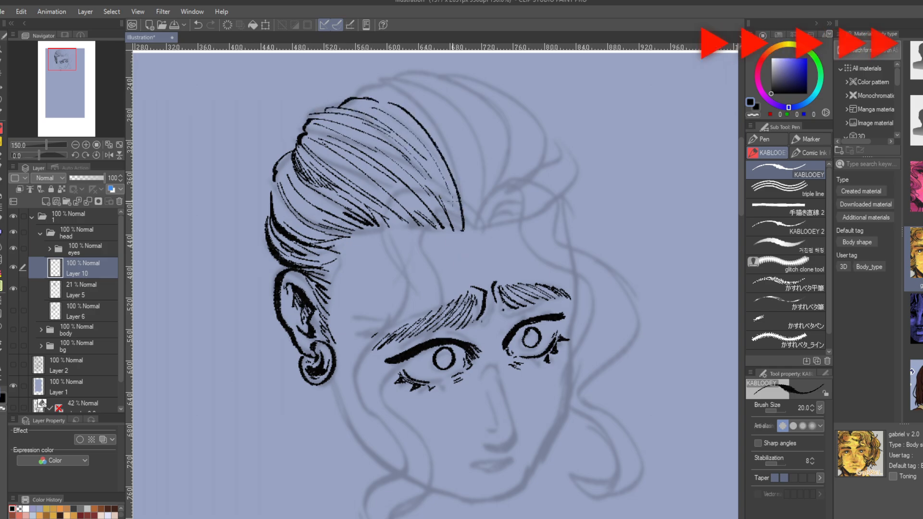
pyautogui.moveTo(446, 196); pyautogui.dragTo(460, 231)
pyautogui.moveTo(449, 193); pyautogui.dragTo(457, 229)
# - Thicken the back outline of the hair and fill more strands between the crown and the ear
pyautogui.moveTo(276, 175); pyautogui.dragTo(271, 199)
pyautogui.moveTo(432, 192); pyautogui.dragTo(284, 238)
pyautogui.moveTo(212, 132); pyautogui.dragTo(239, 130)
pyautogui.moveTo(280, 140); pyautogui.dragTo(332, 223)
pyautogui.moveTo(202, 144); pyautogui.dragTo(310, 201)
pyautogui.moveTo(264, 154)
pyautogui.mouseDown()
pyautogui.moveTo(291, 185)
pyautogui.moveTo(319, 265)
pyautogui.mouseUp()
pyautogui.moveTo(331, 219); pyautogui.dragTo(327, 277)
# - Build up solid black shadow patches and extra strands across the back and middle of the hair
pyautogui.click(60, 58)
pyautogui.moveTo(335, 157)
pyautogui.mouseDown()
pyautogui.moveTo(331, 275)
pyautogui.moveTo(331, 179)
pyautogui.mouseUp()
pyautogui.moveTo(333, 178); pyautogui.dragTo(326, 211)
pyautogui.moveTo(376, 124); pyautogui.dragTo(360, 143)
pyautogui.moveTo(344, 190)
pyautogui.mouseDown()
pyautogui.moveTo(358, 215)
pyautogui.moveTo(342, 243)
pyautogui.moveTo(375, 205)
pyautogui.mouseUp()
pyautogui.moveTo(382, 179); pyautogui.dragTo(434, 180)
pyautogui.moveTo(423, 158); pyautogui.dragTo(453, 171)
pyautogui.moveTo(365, 217)
pyautogui.mouseDown()
pyautogui.moveTo(354, 231)
pyautogui.moveTo(354, 264)
pyautogui.mouseUp()
# - Ink the strands on the right half of the hair down to the hairline, with dark strokes at their lower ends
pyautogui.click(68, 57)
pyautogui.moveTo(369, 165); pyautogui.dragTo(377, 232)
pyautogui.moveTo(302, 136); pyautogui.dragTo(358, 173)
pyautogui.moveTo(246, 128); pyautogui.dragTo(336, 159)
pyautogui.moveTo(303, 140); pyautogui.dragTo(346, 217)
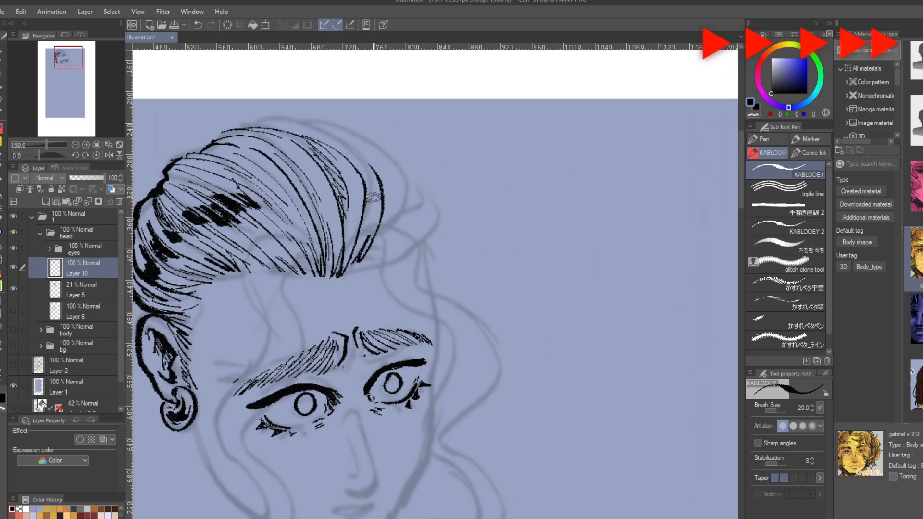
pyautogui.moveTo(330, 132); pyautogui.dragTo(374, 171)
pyautogui.moveTo(394, 233)
pyautogui.mouseDown()
pyautogui.moveTo(363, 265)
pyautogui.moveTo(385, 264)
pyautogui.mouseUp()
pyautogui.moveTo(412, 193); pyautogui.dragTo(403, 256)
# - Outline the top of the hair with a thick contour and continue it down the right side, redoing one stray stroke
pyautogui.moveTo(252, 126); pyautogui.dragTo(370, 166)
pyautogui.click(198, 24)
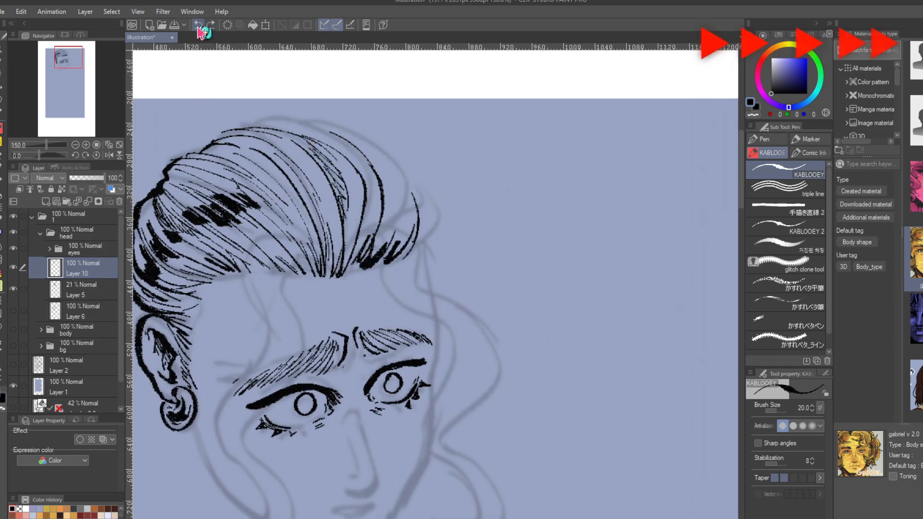
pyautogui.moveTo(239, 129); pyautogui.dragTo(320, 127)
pyautogui.moveTo(69, 57); pyautogui.dragTo(63, 57)
pyautogui.moveTo(236, 196); pyautogui.dragTo(319, 152)
pyautogui.moveTo(376, 149); pyautogui.dragTo(469, 206)
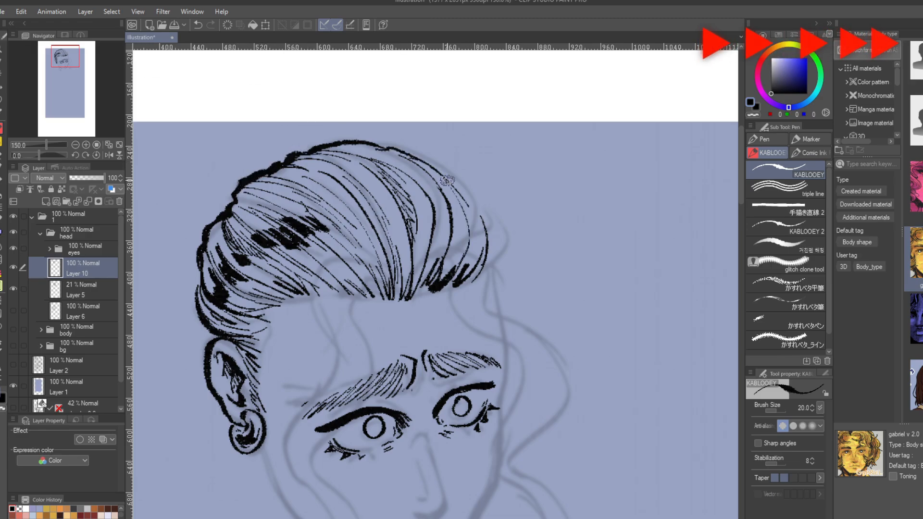
pyautogui.moveTo(442, 175); pyautogui.dragTo(489, 278)
# - Liquify the top of the inked hair slightly downward with a brush size of 170
pyautogui.moveTo(58, 55)
pyautogui.mouseDown()
pyautogui.moveTo(56, 66)
pyautogui.moveTo(60, 55)
pyautogui.mouseUp()
pyautogui.click(2, 259)
pyautogui.press(']')
pyautogui.press(']')
pyautogui.press(']')
pyautogui.press(']')
pyautogui.press(']')
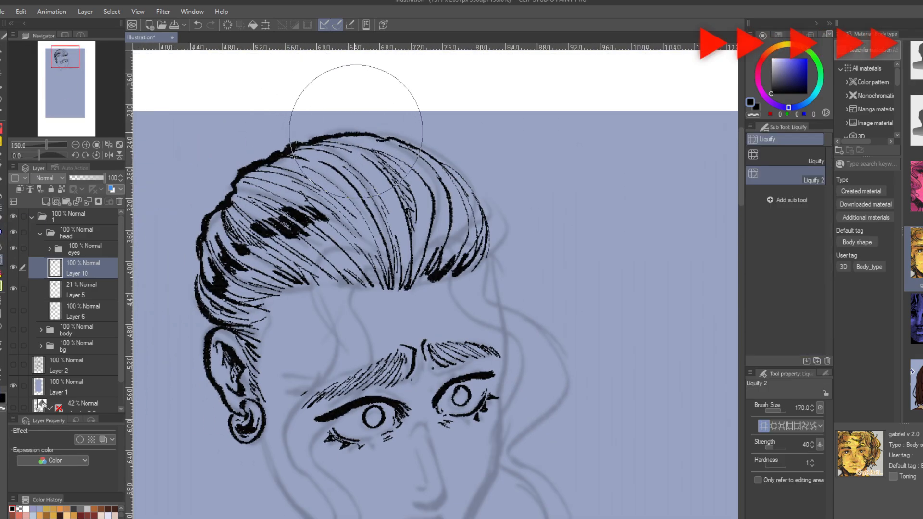
pyautogui.moveTo(356, 130)
pyautogui.mouseDown()
pyautogui.moveTo(308, 154)
pyautogui.moveTo(361, 162)
pyautogui.mouseUp()
# - Add solid black shadow strokes through the middle and right strands and thicken the hair's right edge with the pen
pyautogui.click(2, 127)
pyautogui.moveTo(424, 179); pyautogui.dragTo(428, 222)
pyautogui.moveTo(448, 195)
pyautogui.mouseDown()
pyautogui.moveTo(443, 232)
pyautogui.moveTo(462, 231)
pyautogui.mouseUp()
pyautogui.moveTo(362, 182)
pyautogui.mouseDown()
pyautogui.moveTo(395, 222)
pyautogui.moveTo(368, 202)
pyautogui.mouseUp()
pyautogui.moveTo(472, 188); pyautogui.dragTo(500, 262)
# - Ink the small lock at the hair's right edge and the face contour from the temple down to the cheek
pyautogui.moveTo(64, 55); pyautogui.dragTo(65, 58)
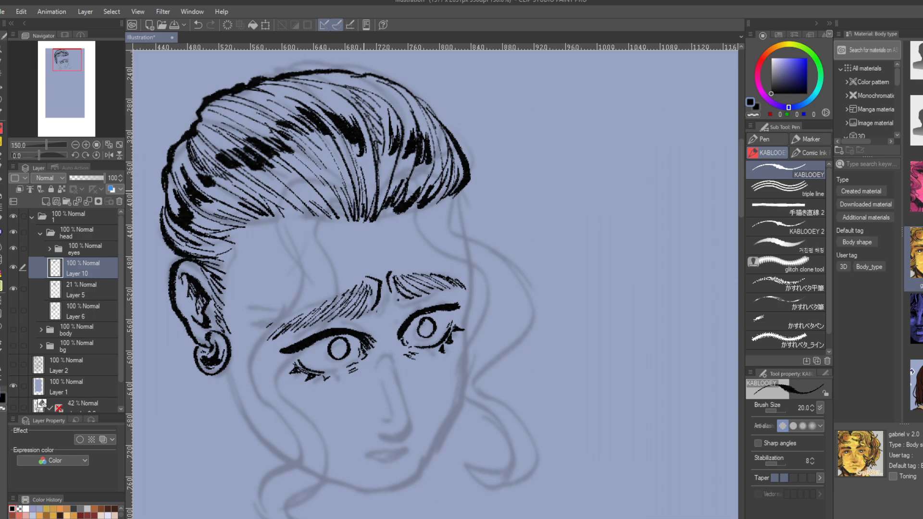
pyautogui.moveTo(65, 58); pyautogui.dragTo(67, 58)
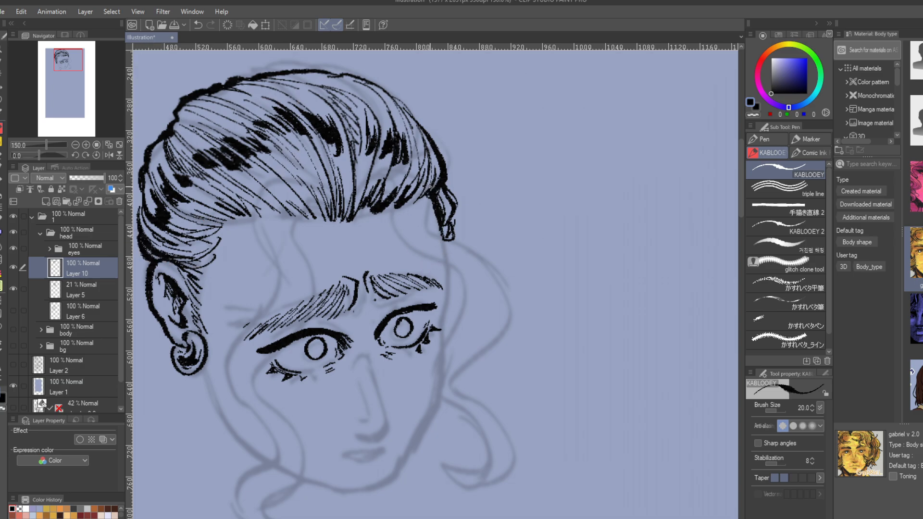
pyautogui.moveTo(449, 284); pyautogui.dragTo(445, 359)
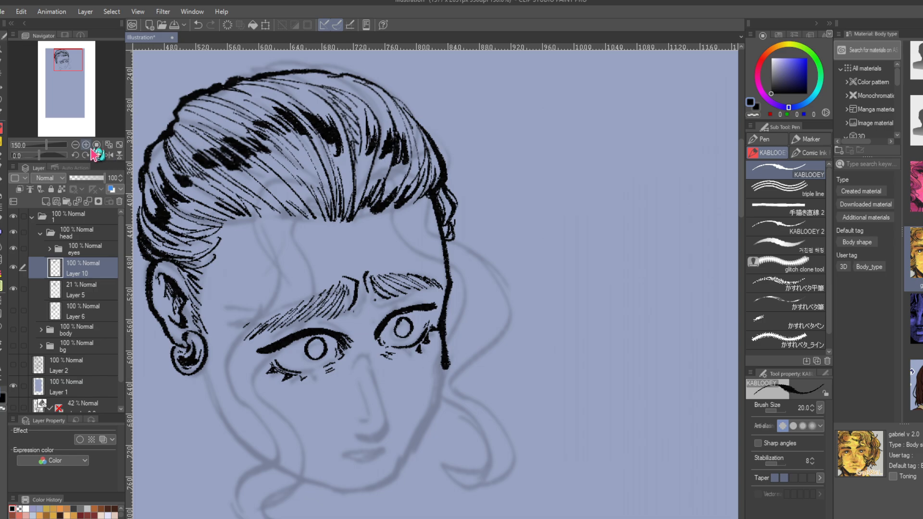
# - Ink the nose bridge, side and tip on Layer 10, redoing the first stroke and hatching the nose's right edge
pyautogui.moveTo(68, 68); pyautogui.dragTo(65, 64)
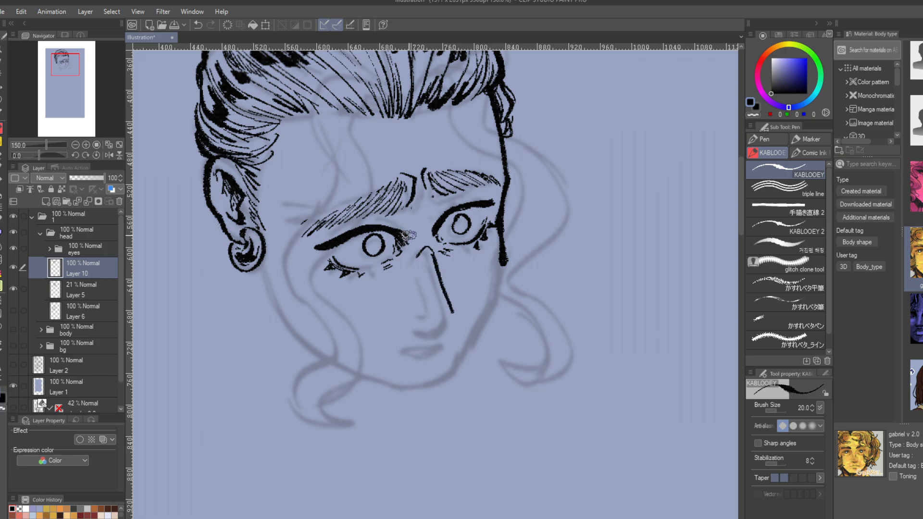
pyautogui.hotkey('ctrl', 'z')
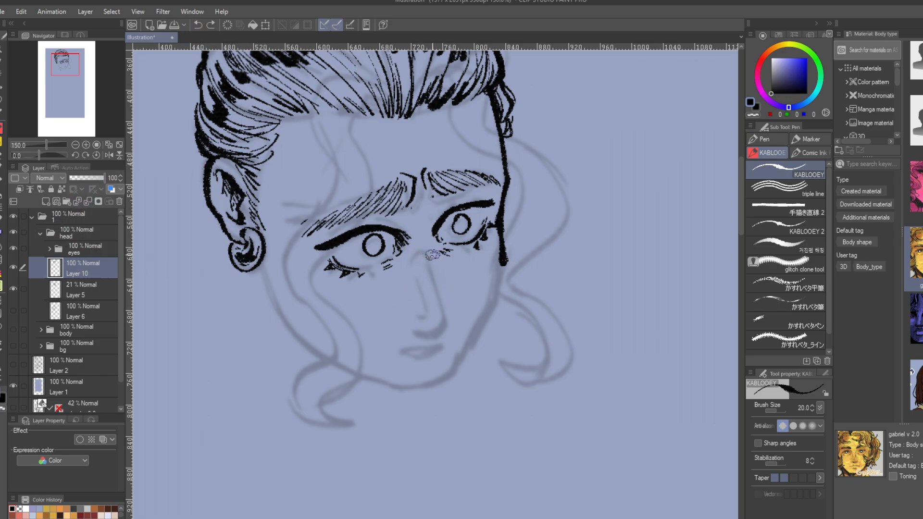
pyautogui.moveTo(424, 250); pyautogui.dragTo(444, 339)
pyautogui.moveTo(415, 267); pyautogui.dragTo(423, 315)
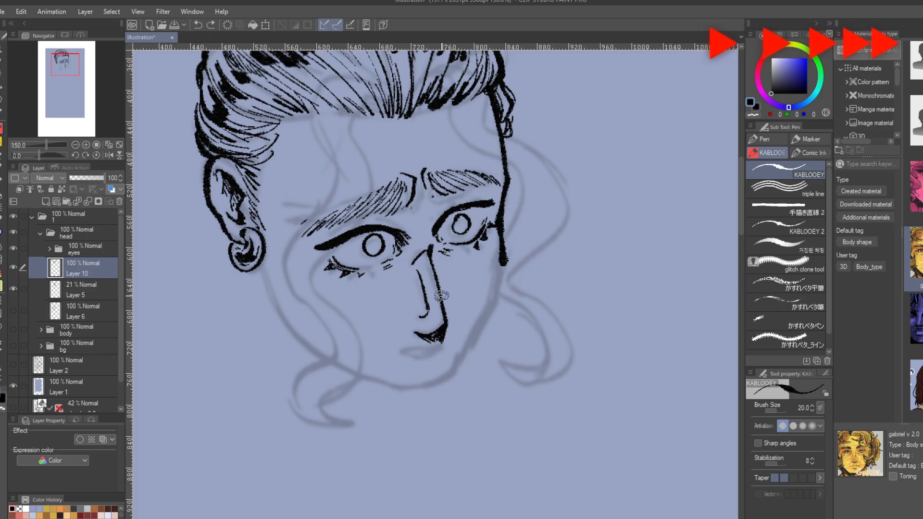
pyautogui.click(13, 268)
pyautogui.click(14, 268)
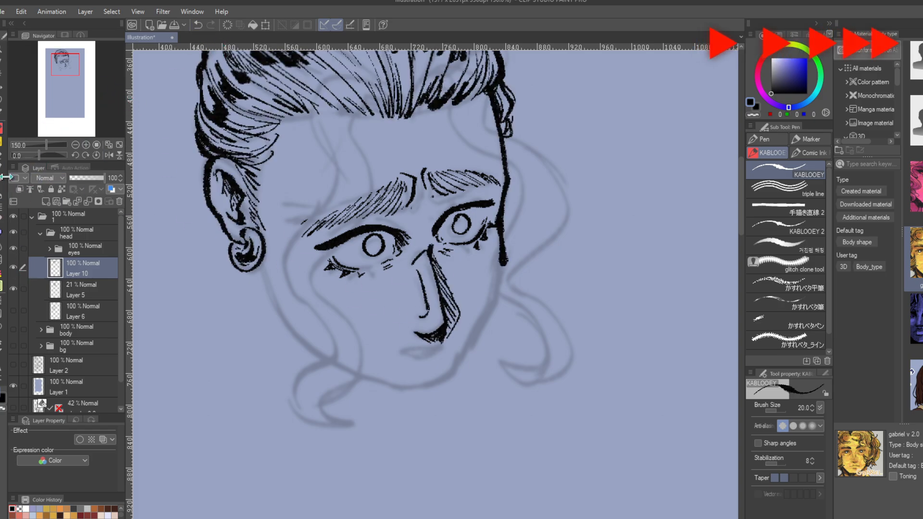
# - Erase the underside of the nose tip and redraw it as a thick curved stroke
pyautogui.press('e')
pyautogui.moveTo(416, 333); pyautogui.dragTo(445, 338)
pyautogui.press('p')
pyautogui.moveTo(46, 145); pyautogui.dragTo(51, 144)
pyautogui.moveTo(39, 156); pyautogui.dragTo(53, 155)
pyautogui.moveTo(337, 318)
pyautogui.mouseDown()
pyautogui.moveTo(320, 269)
pyautogui.moveTo(365, 325)
pyautogui.mouseUp()
pyautogui.moveTo(339, 308); pyautogui.dragTo(357, 326)
pyautogui.click(96, 155)
pyautogui.click(75, 144)
pyautogui.click(197, 26)
pyautogui.click(197, 27)
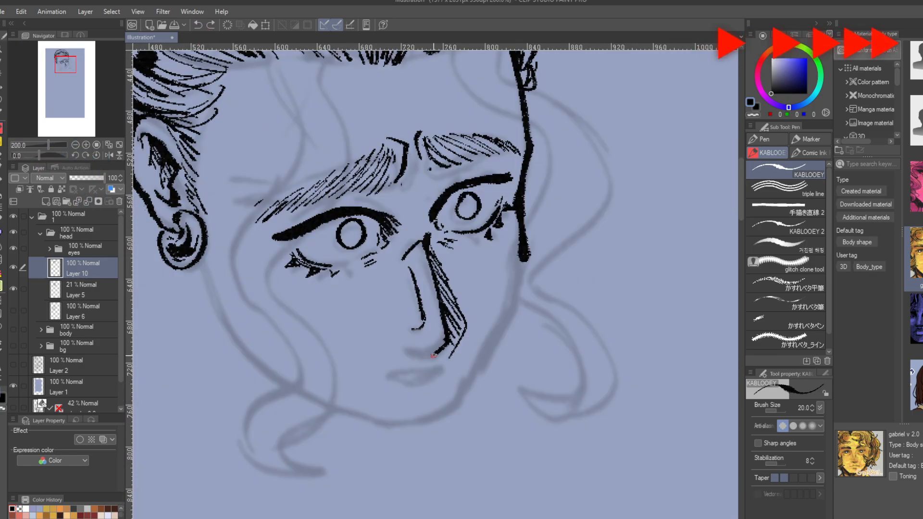
pyautogui.moveTo(443, 336); pyautogui.dragTo(426, 358)
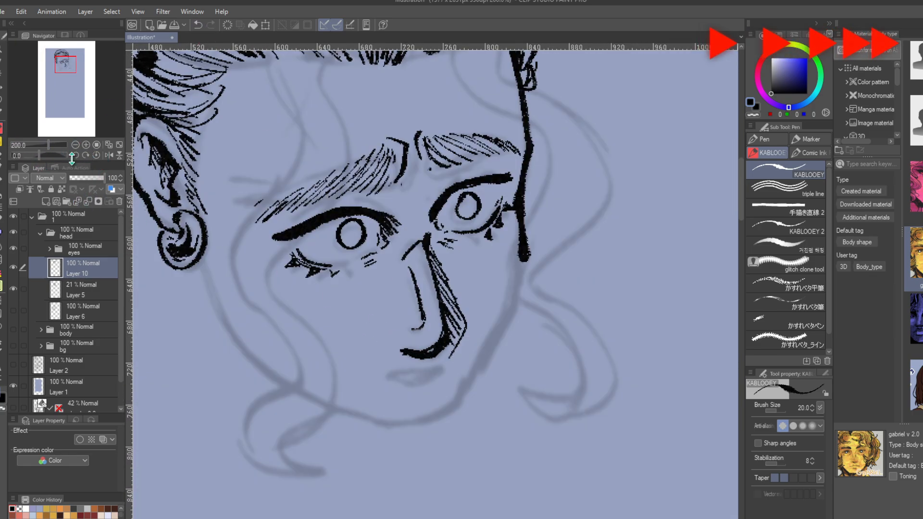
# - Undo the nose inking strokes
pyautogui.click(75, 144)
pyautogui.hotkey('ctrl', 'z')
pyautogui.hotkey('ctrl', 'z')
pyautogui.hotkey('ctrl', 'z')
pyautogui.hotkey('ctrl', 'z')
pyautogui.hotkey('ctrl', 'z')
pyautogui.hotkey('ctrl', 'z')
pyautogui.hotkey('ctrl', 'z')
pyautogui.hotkey('ctrl', 'z')
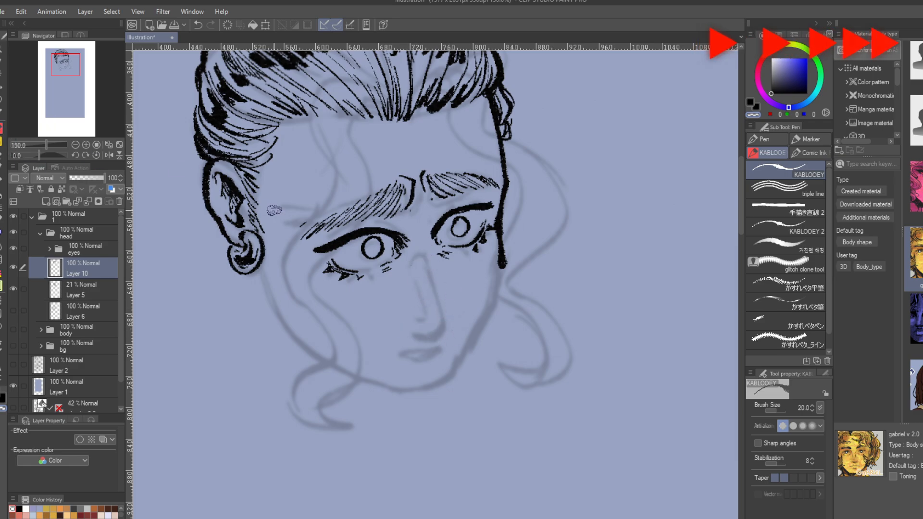
# - Move the eyes folder slightly to the left with the Move layer tool and reselect Layer 10
pyautogui.click(81, 232)
pyautogui.click(82, 249)
pyautogui.click(2, 87)
pyautogui.moveTo(220, 204); pyautogui.dragTo(215, 206)
pyautogui.click(83, 268)
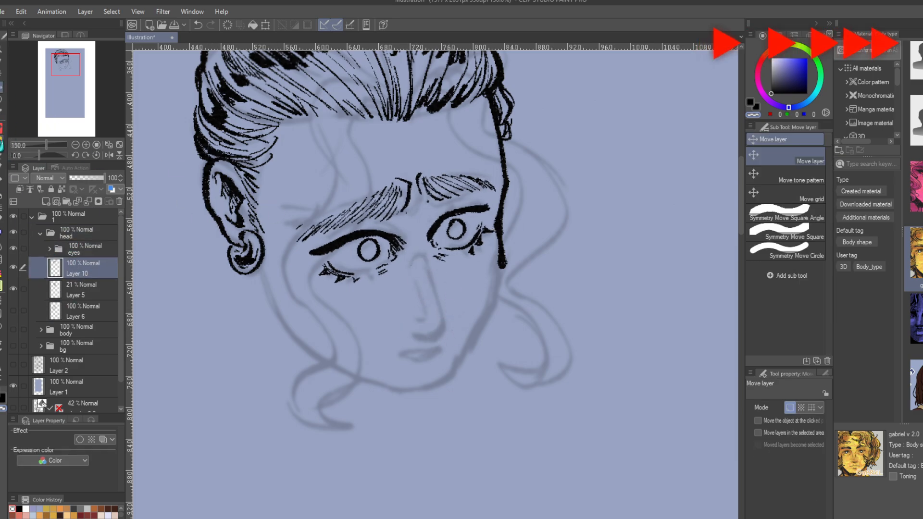
# - Ink the nose on Layer 10 with the KABLOOEY pen, drawing bridge, inner side line and solid underside and redoing stray strokes
pyautogui.click(1, 129)
pyautogui.click(750, 103)
pyautogui.moveTo(425, 259)
pyautogui.mouseDown()
pyautogui.moveTo(447, 320)
pyautogui.moveTo(414, 335)
pyautogui.moveTo(432, 342)
pyautogui.mouseUp()
pyautogui.click(197, 25)
pyautogui.moveTo(416, 274); pyautogui.dragTo(425, 316)
pyautogui.click(197, 25)
pyautogui.moveTo(426, 258)
pyautogui.mouseDown()
pyautogui.moveTo(411, 263)
pyautogui.moveTo(425, 316)
pyautogui.mouseUp()
# - Add a new raster layer directly above sketch Layer 5 and check what Layer 10 contains by hiding and showing it
pyautogui.click(56, 291)
pyautogui.click(45, 202)
pyautogui.moveTo(64, 65); pyautogui.dragTo(58, 63)
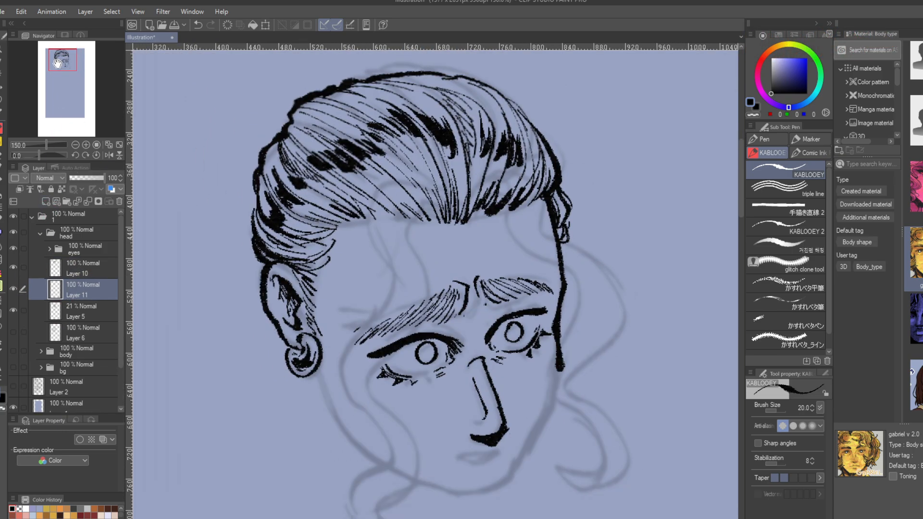
pyautogui.click(13, 267)
pyautogui.click(13, 267)
pyautogui.click(83, 267)
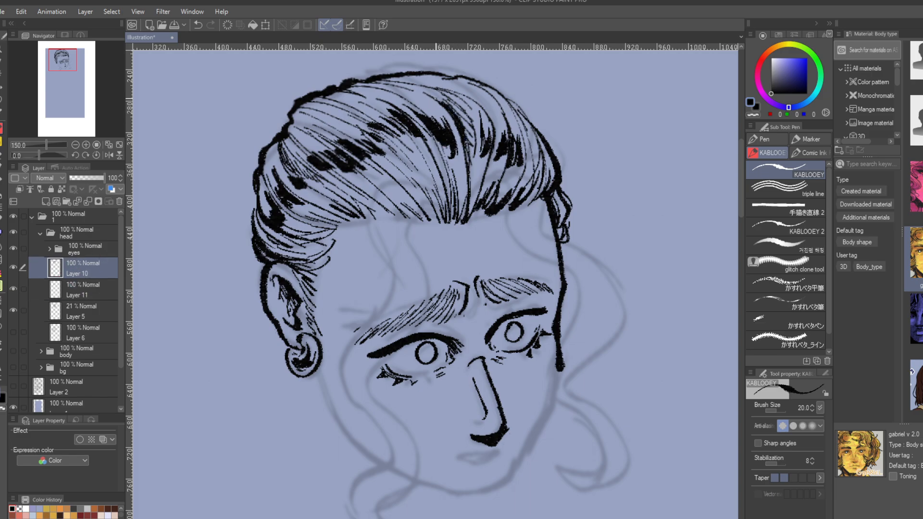
# - Ink the jaw on Layer 11 from the right cheek around the chin up to the earlobe, redoing one chin stroke
pyautogui.moveTo(445, 103); pyautogui.dragTo(410, 0)
pyautogui.click(38, 293)
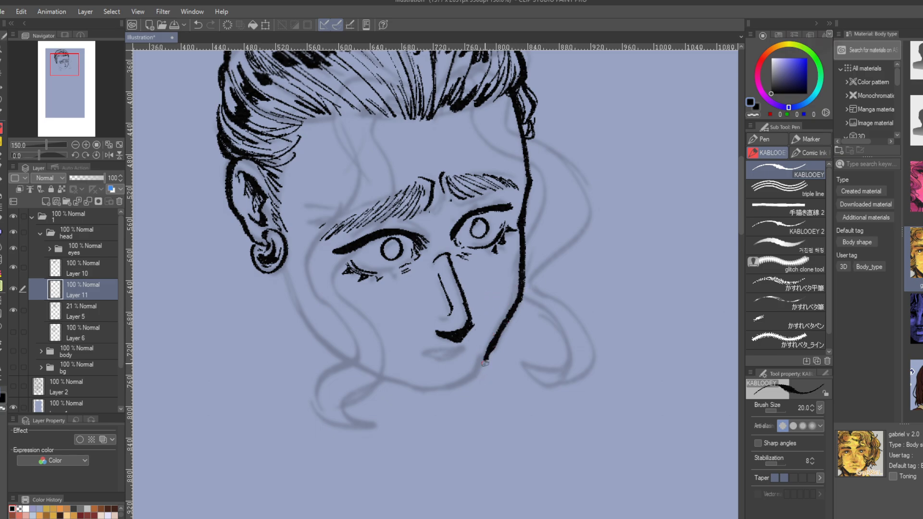
pyautogui.moveTo(486, 361); pyautogui.dragTo(453, 390)
pyautogui.hotkey('ctrl', 'z')
pyautogui.moveTo(491, 348)
pyautogui.mouseDown()
pyautogui.moveTo(465, 381)
pyautogui.moveTo(435, 392)
pyautogui.moveTo(294, 307)
pyautogui.moveTo(274, 231)
pyautogui.mouseUp()
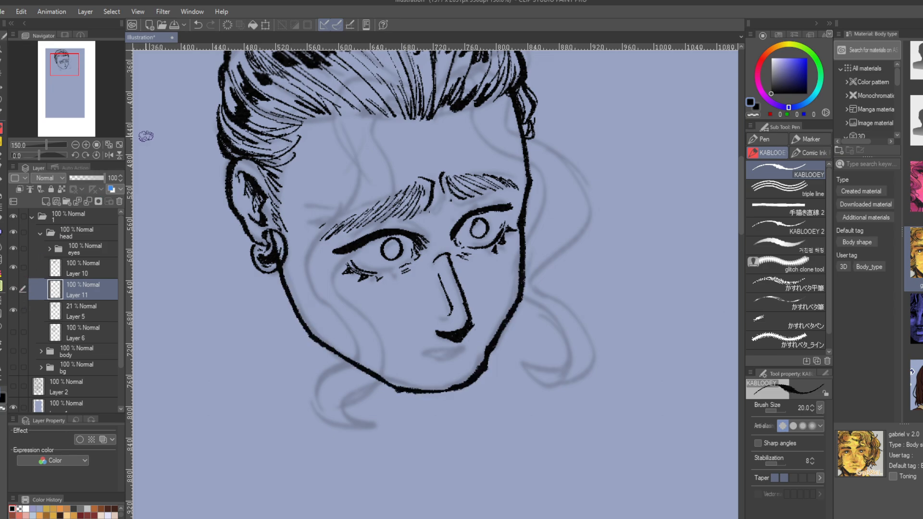
# - Try to nudge the jaw outline on Layer 11 into a better position with the Move layer tool
pyautogui.click(4, 95)
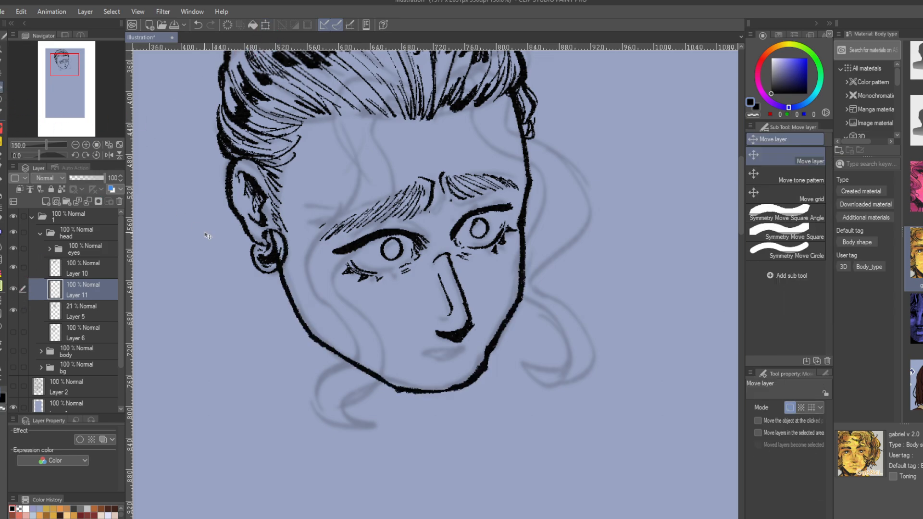
pyautogui.moveTo(229, 256); pyautogui.dragTo(231, 263)
pyautogui.click(197, 24)
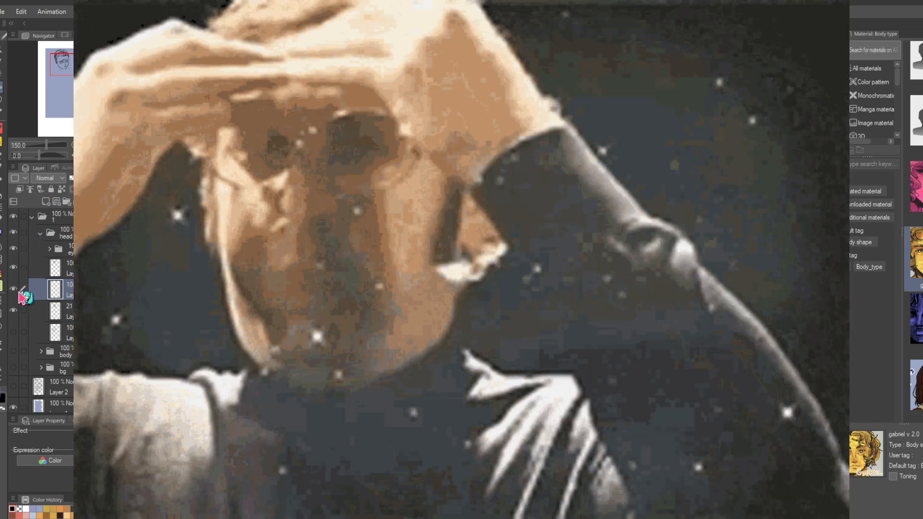
pyautogui.click(14, 290)
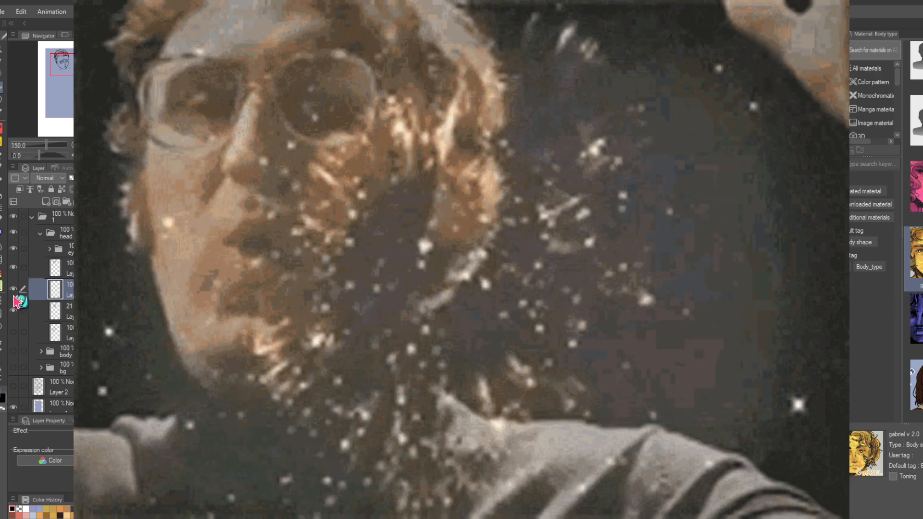
pyautogui.click(13, 291)
pyautogui.click(14, 290)
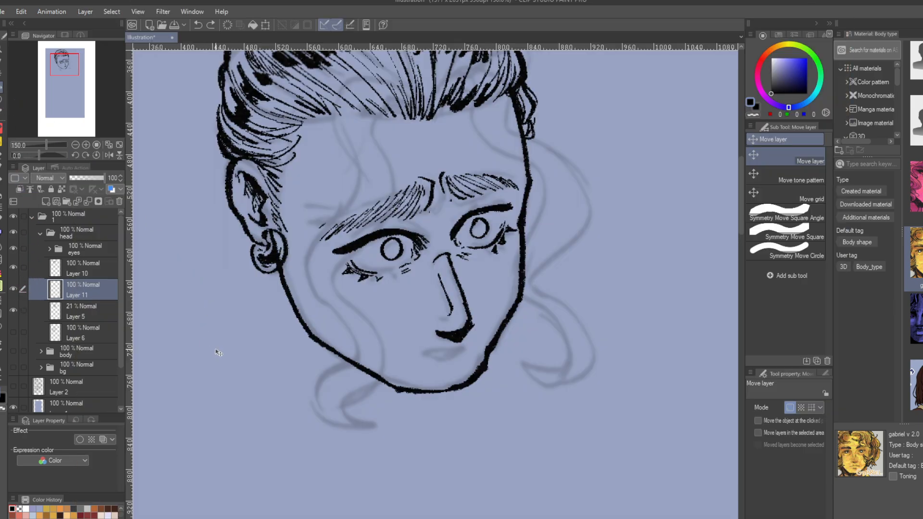
pyautogui.moveTo(218, 353); pyautogui.dragTo(235, 368)
pyautogui.moveTo(223, 309); pyautogui.dragTo(222, 335)
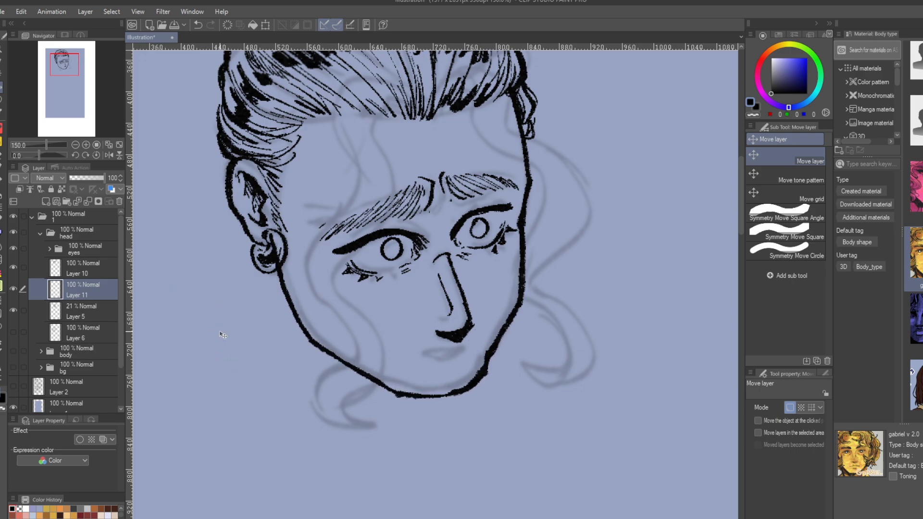
pyautogui.moveTo(237, 410); pyautogui.dragTo(237, 402)
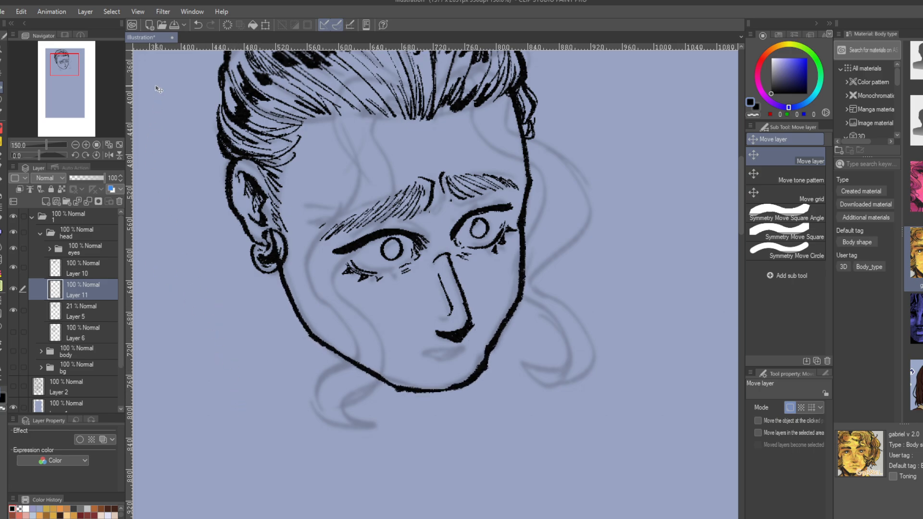
pyautogui.click(198, 25)
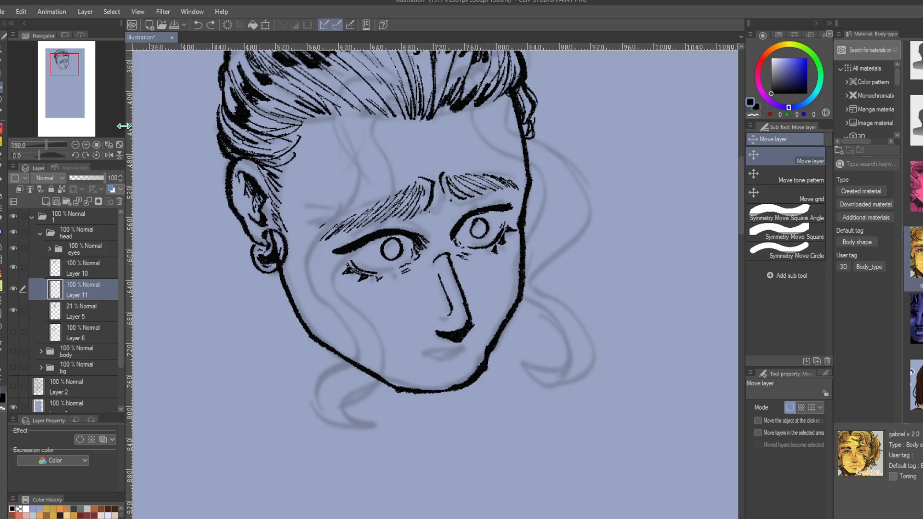
# - Compare the face with Layer 11 and Layer 10 alternately hidden and shown to examine the jaw line
pyautogui.click(14, 289)
pyautogui.click(14, 289)
pyautogui.click(14, 289)
pyautogui.click(14, 288)
pyautogui.click(13, 267)
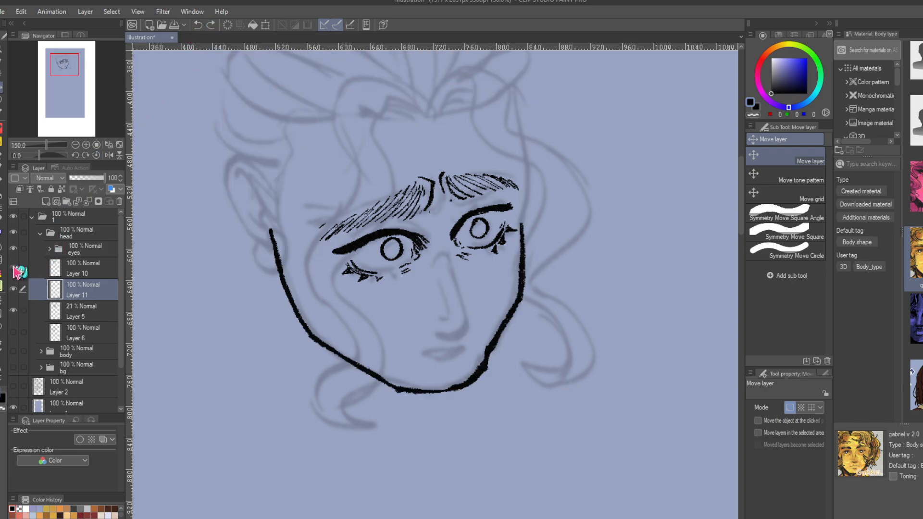
pyautogui.click(14, 267)
pyautogui.click(14, 289)
pyautogui.click(14, 289)
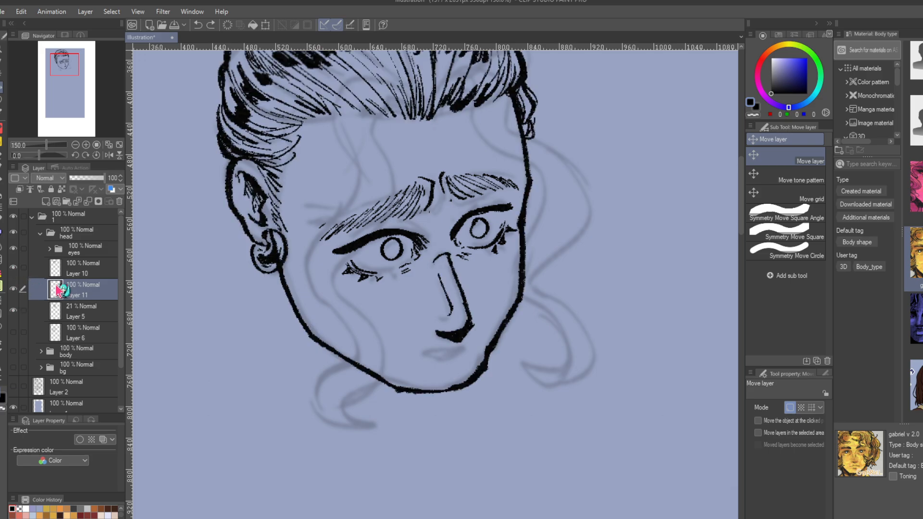
# - Add a new layer above Layer 11 and ink the mouth outline and a solid shadow shape beneath the lower lip
pyautogui.click(46, 202)
pyautogui.click(86, 144)
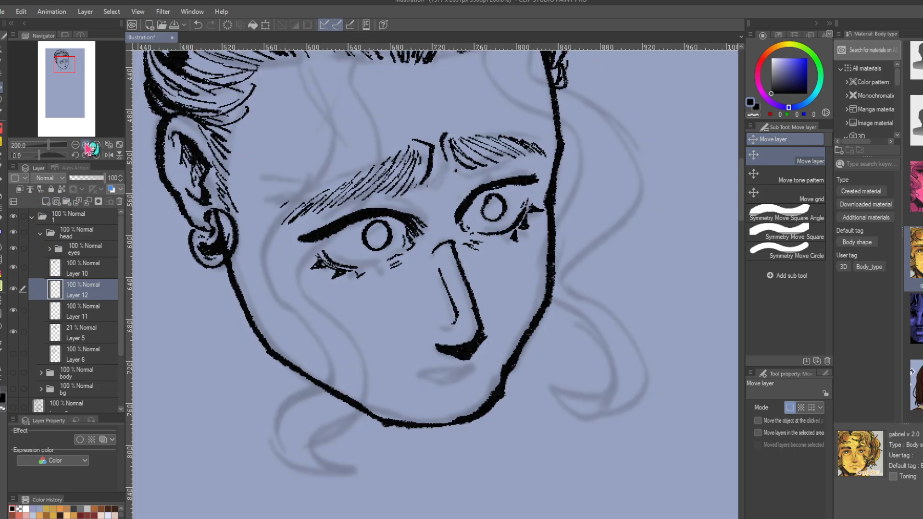
pyautogui.click(86, 145)
pyautogui.click(3, 128)
pyautogui.moveTo(71, 66); pyautogui.dragTo(71, 66)
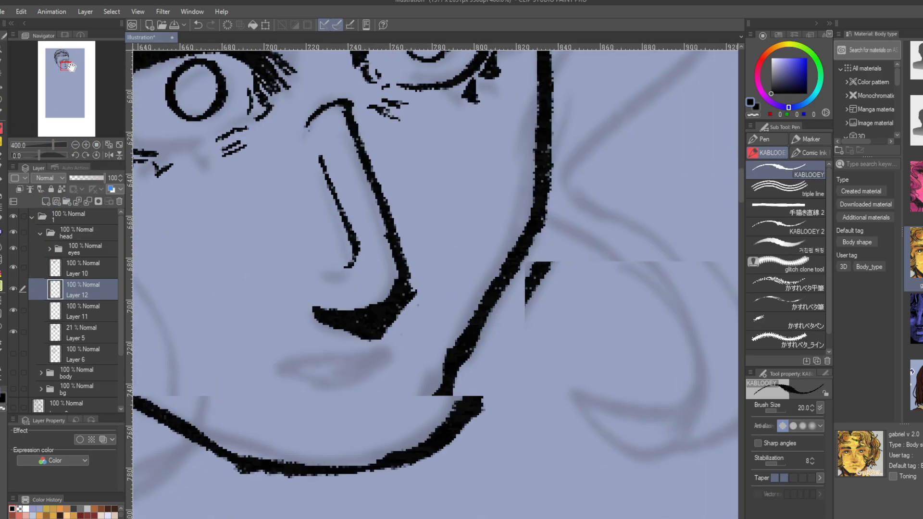
pyautogui.moveTo(389, 346)
pyautogui.mouseDown()
pyautogui.moveTo(283, 373)
pyautogui.moveTo(305, 378)
pyautogui.moveTo(390, 347)
pyautogui.moveTo(360, 376)
pyautogui.mouseUp()
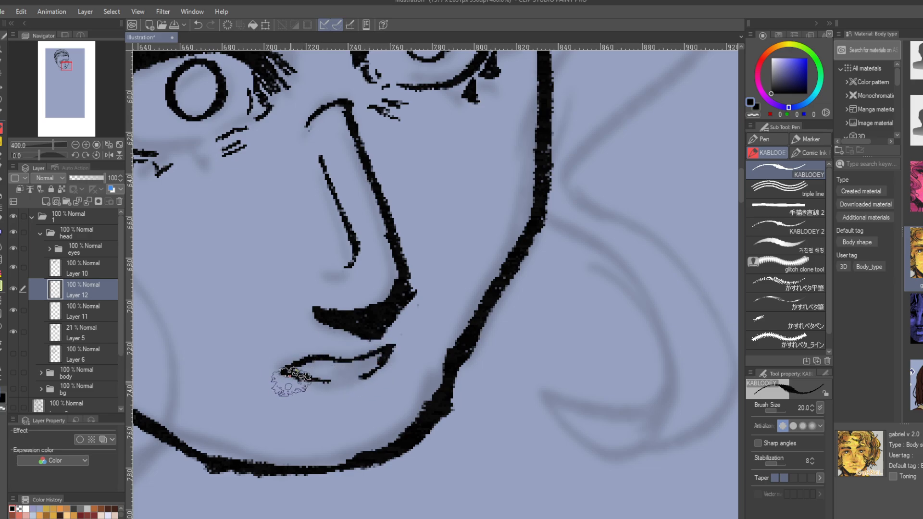
pyautogui.moveTo(284, 374)
pyautogui.mouseDown()
pyautogui.moveTo(334, 375)
pyautogui.moveTo(387, 359)
pyautogui.mouseUp()
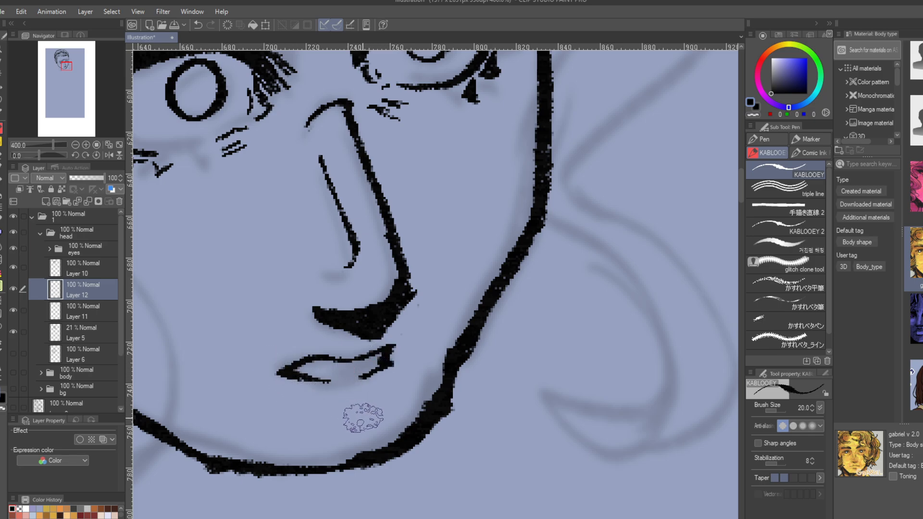
pyautogui.moveTo(383, 405)
pyautogui.mouseDown()
pyautogui.moveTo(359, 420)
pyautogui.moveTo(306, 417)
pyautogui.moveTo(379, 408)
pyautogui.moveTo(334, 434)
pyautogui.mouseUp()
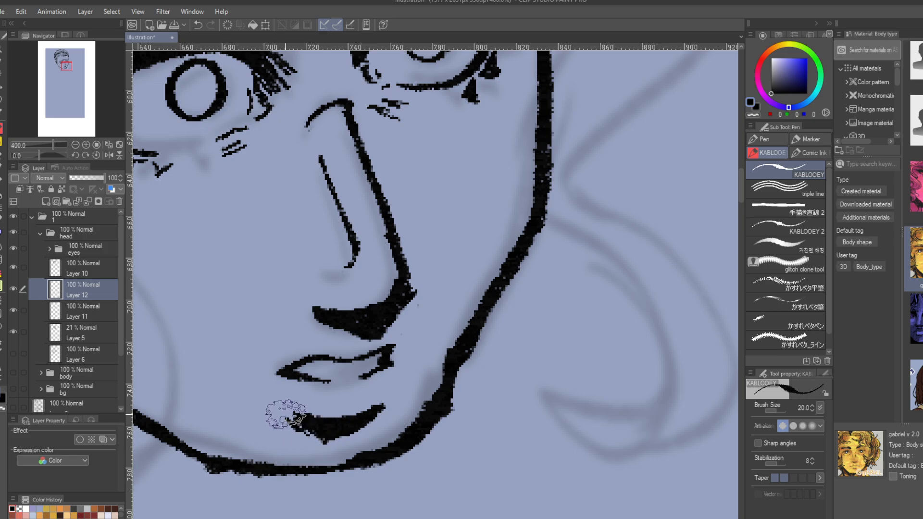
pyautogui.moveTo(332, 418); pyautogui.dragTo(281, 411)
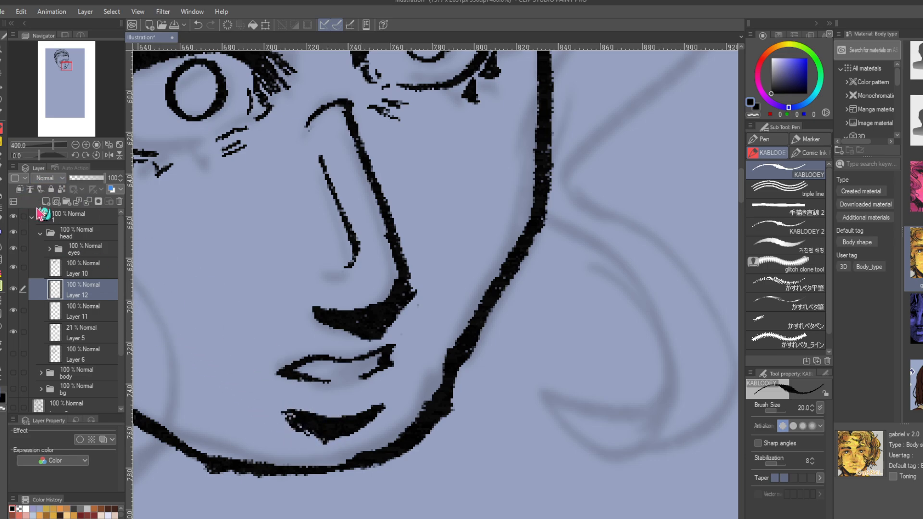
# - Start a transformation of the mouth on Layer 12 in Free Transform mode and nudge it slightly upward
pyautogui.click(76, 145)
pyautogui.click(76, 144)
pyautogui.click(75, 145)
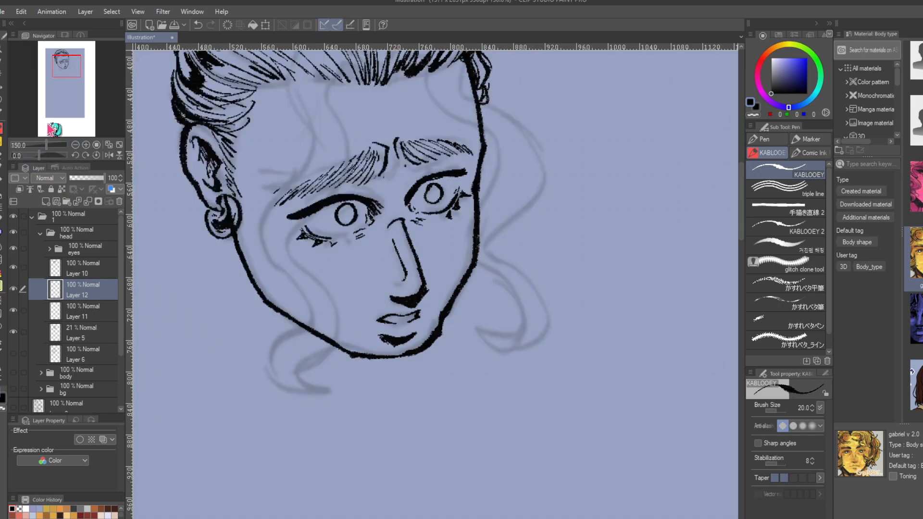
pyautogui.click(266, 24)
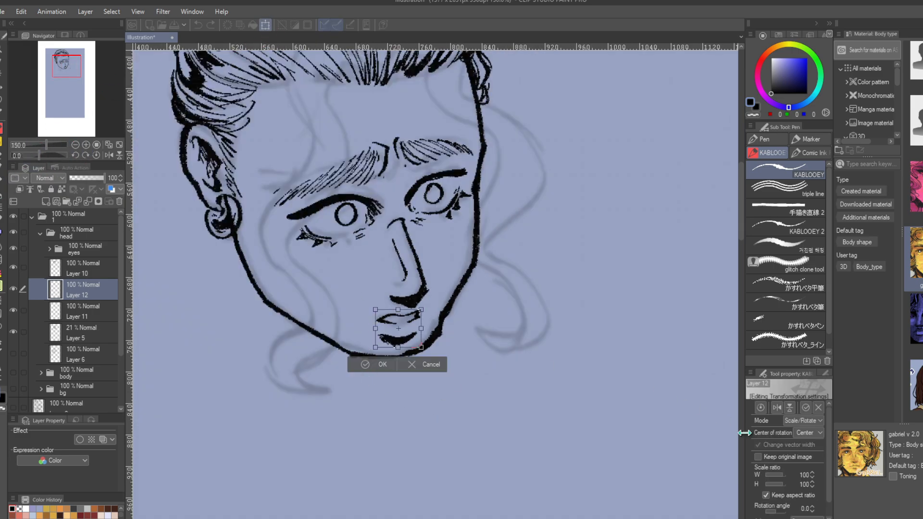
pyautogui.click(794, 422)
pyautogui.click(788, 463)
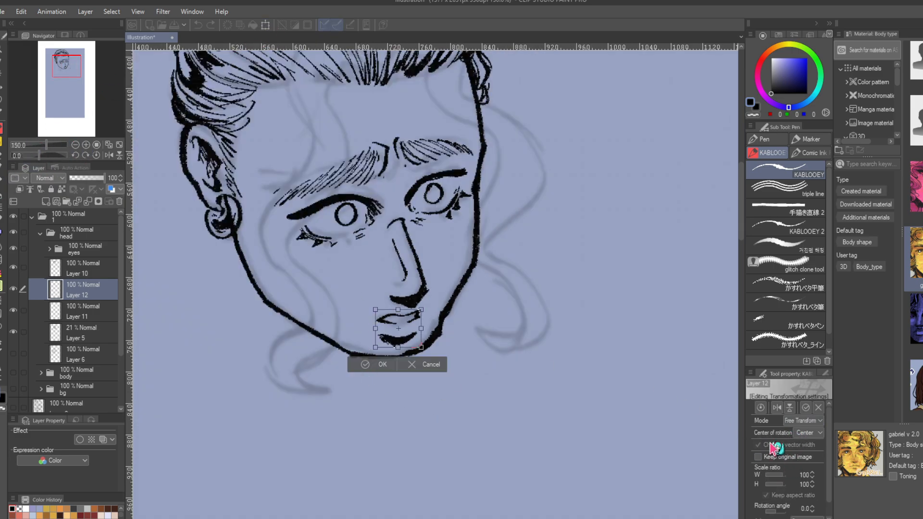
pyautogui.click(86, 145)
pyautogui.click(86, 144)
pyautogui.click(85, 144)
pyautogui.click(75, 145)
pyautogui.click(76, 145)
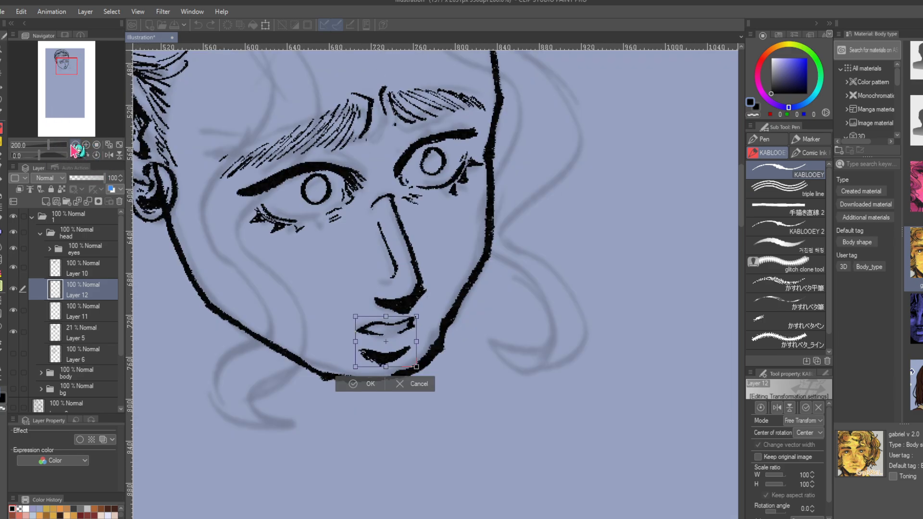
pyautogui.moveTo(386, 344); pyautogui.dragTo(386, 343)
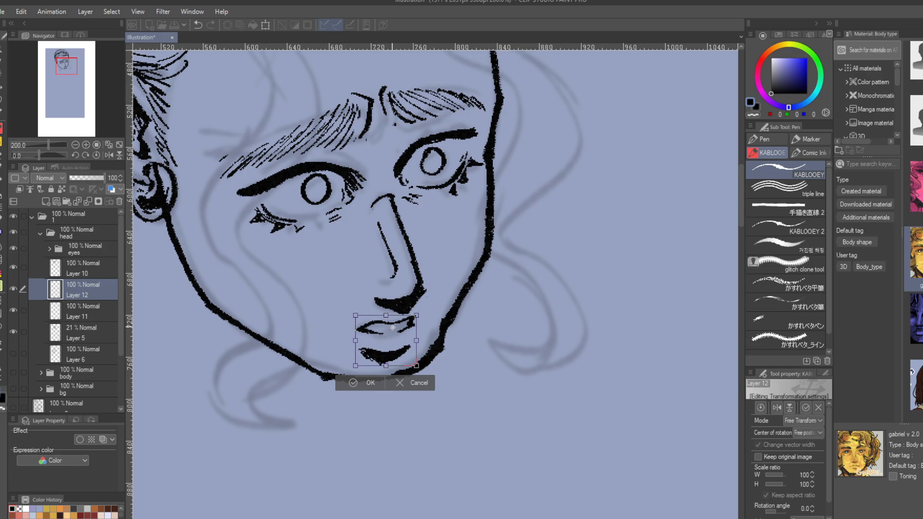
# - Stretch the mouth on Layer 12 downward to a height scale of 119% and apply the transformation
pyautogui.click(86, 144)
pyautogui.click(86, 145)
pyautogui.moveTo(66, 65); pyautogui.dragTo(66, 65)
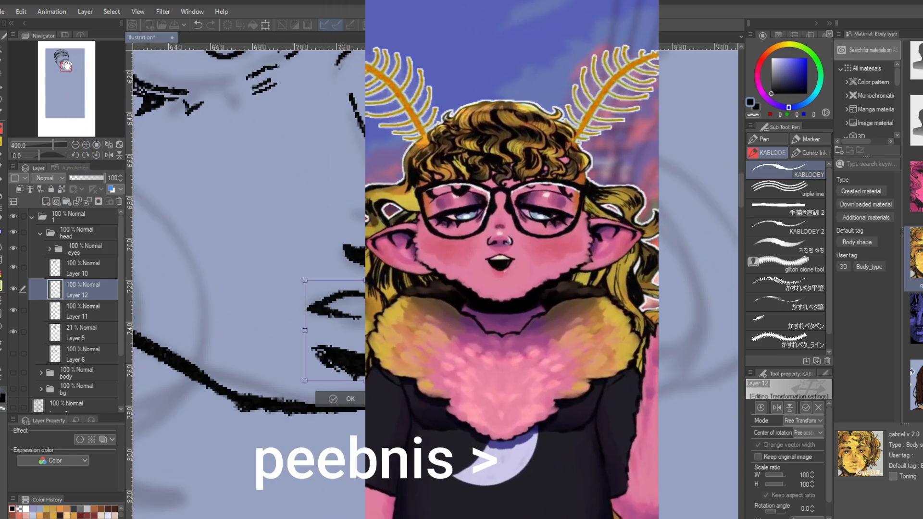
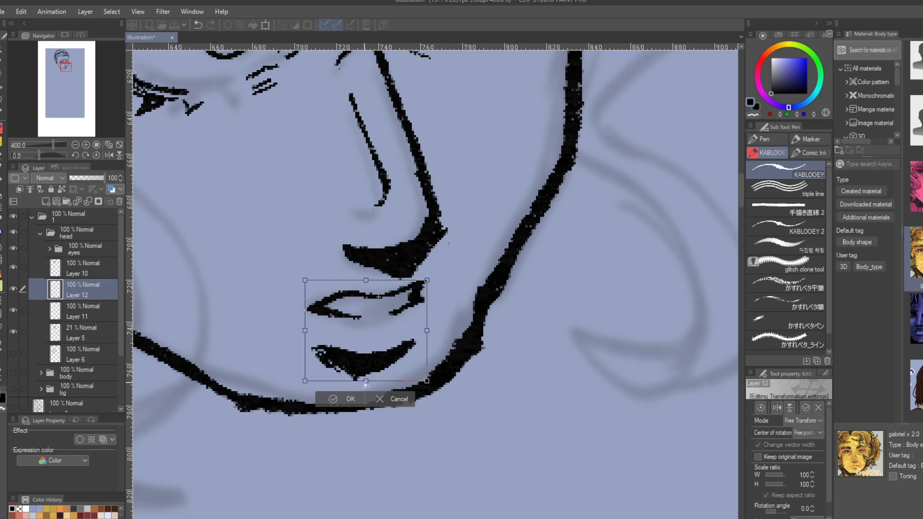
pyautogui.moveTo(366, 381); pyautogui.dragTo(365, 399)
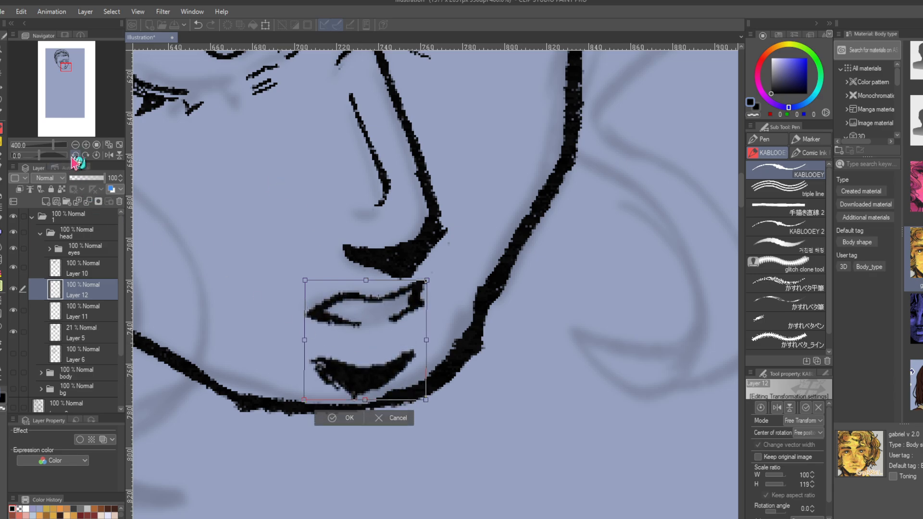
pyautogui.click(76, 144)
pyautogui.click(76, 145)
pyautogui.click(75, 145)
pyautogui.moveTo(408, 331)
pyautogui.mouseDown()
pyautogui.moveTo(410, 315)
pyautogui.moveTo(410, 330)
pyautogui.mouseUp()
pyautogui.press('Return')
# - Isolate Layer 11 and Layer 12 and toggle their visibility to examine how the mouth sits within the jaw outline
pyautogui.click(14, 289)
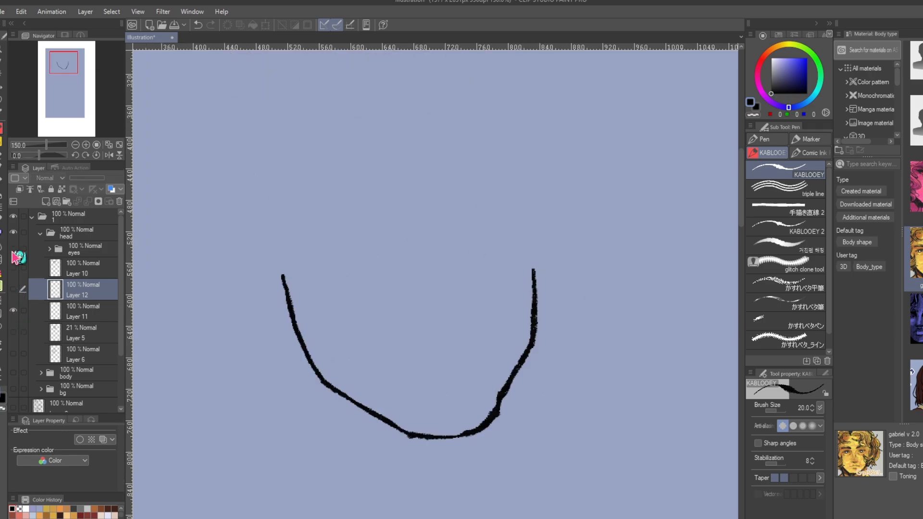
pyautogui.click(13, 311)
pyautogui.click(13, 310)
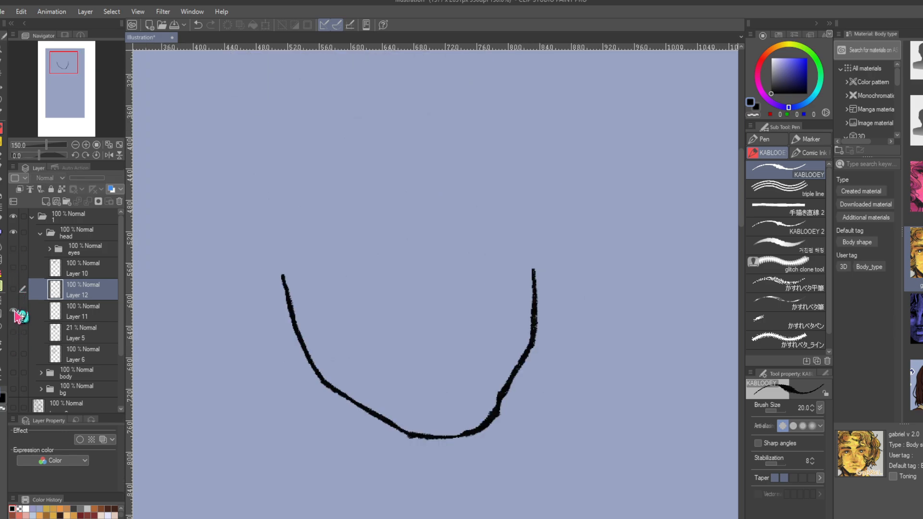
pyautogui.click(14, 289)
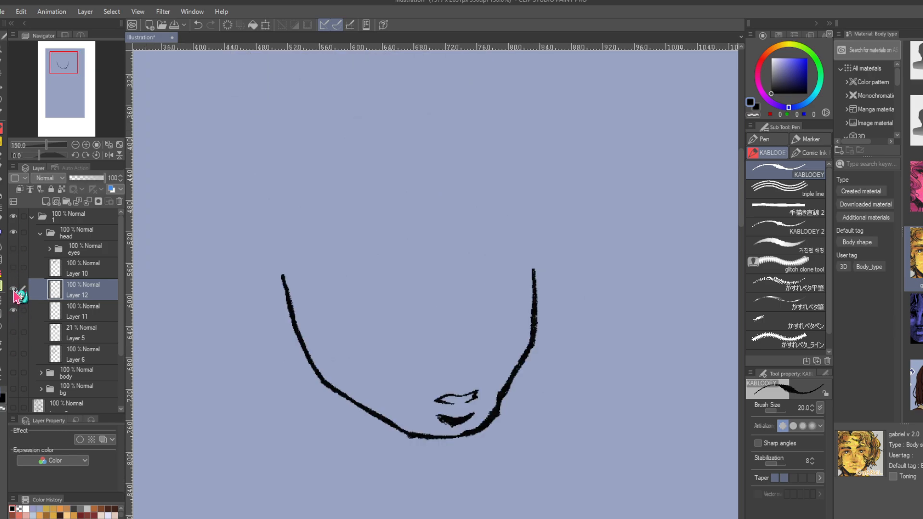
pyautogui.click(13, 289)
pyautogui.click(13, 290)
pyautogui.click(13, 290)
pyautogui.click(14, 289)
# - Toggle Layer 10 repeatedly to examine the hair, ear and nose against the jaw, and show the eyes folder again
pyautogui.click(14, 267)
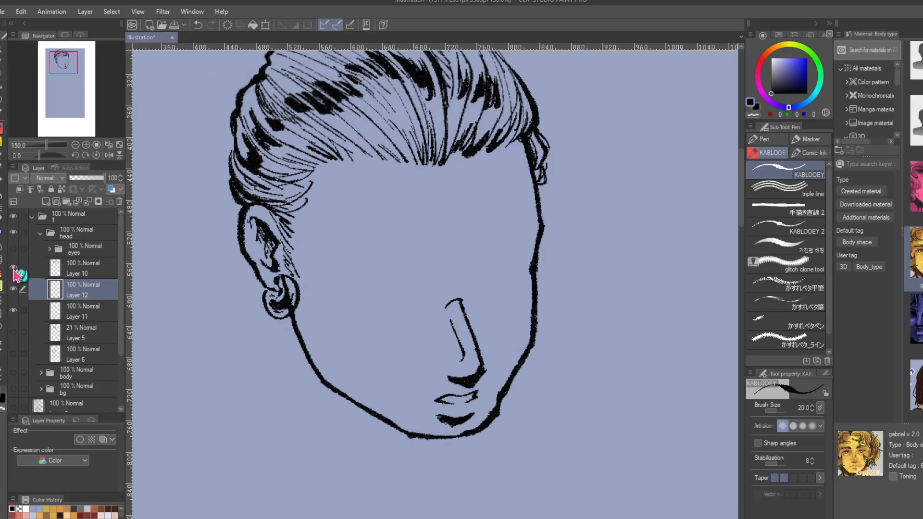
pyautogui.click(14, 268)
pyautogui.click(14, 268)
pyautogui.click(13, 268)
pyautogui.click(14, 268)
pyautogui.click(14, 268)
pyautogui.click(13, 268)
pyautogui.click(13, 268)
pyautogui.click(13, 268)
pyautogui.click(14, 268)
pyautogui.click(13, 268)
pyautogui.click(14, 249)
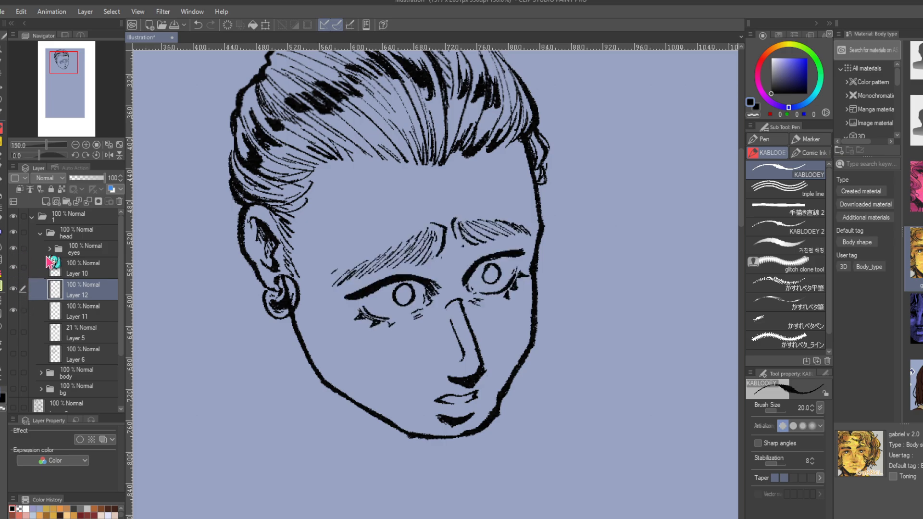
# - Examine the eye and eyebrow line art by hiding and showing each layer inside the eyes folder
pyautogui.click(50, 248)
pyautogui.click(14, 269)
pyautogui.click(14, 269)
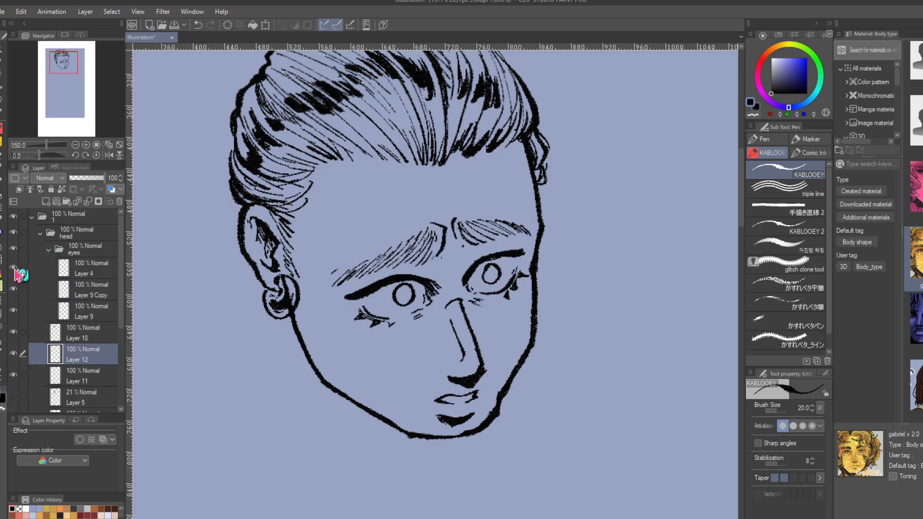
pyautogui.click(13, 268)
pyautogui.click(14, 268)
pyautogui.click(14, 288)
pyautogui.click(14, 288)
pyautogui.click(14, 310)
pyautogui.click(14, 311)
pyautogui.click(14, 310)
pyautogui.click(14, 311)
pyautogui.click(49, 249)
# - Group Layers 10, 12 and 11 into a hidden folder named face, show the Layer 5 sketch and add a layer above the eyes folder
pyautogui.click(39, 266)
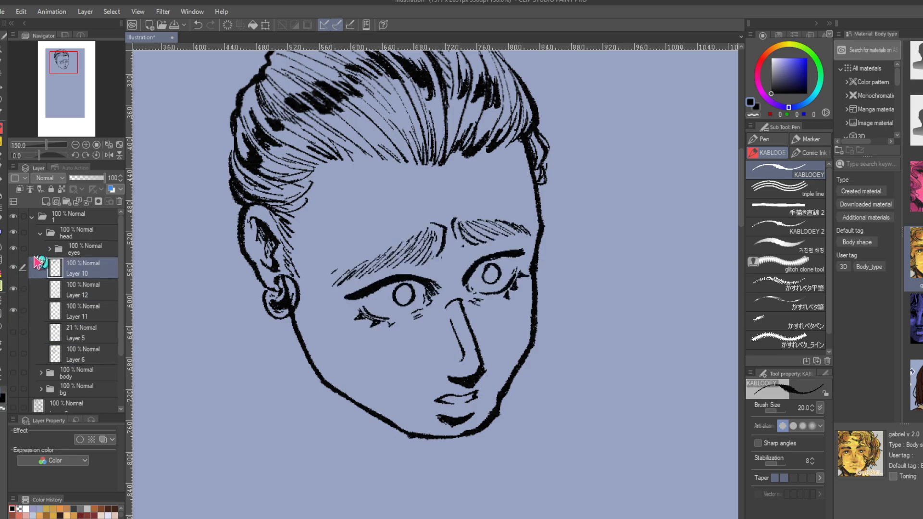
pyautogui.click(14, 333)
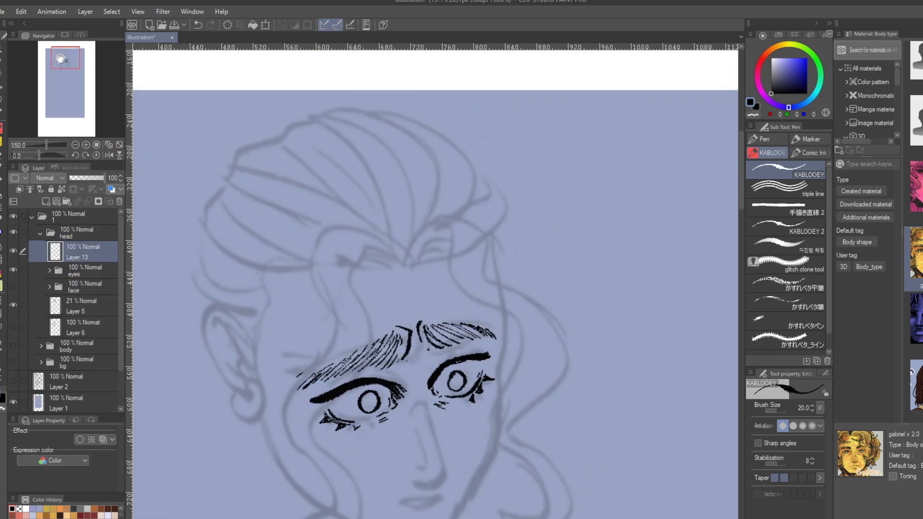
pyautogui.moveTo(67, 62); pyautogui.dragTo(68, 58)
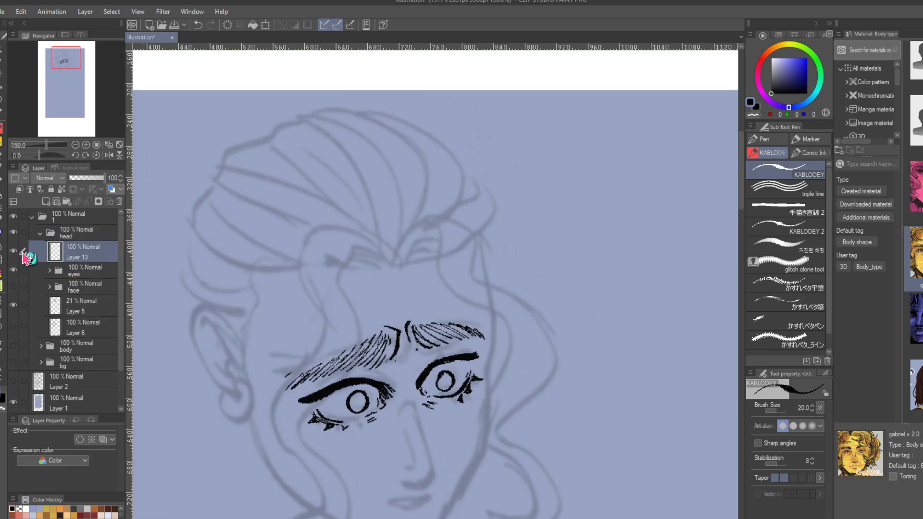
# - Ink the upper curve of the long loose strand from the hairline on Layer 13, and undo the stroke running below it
pyautogui.moveTo(388, 267); pyautogui.dragTo(358, 238)
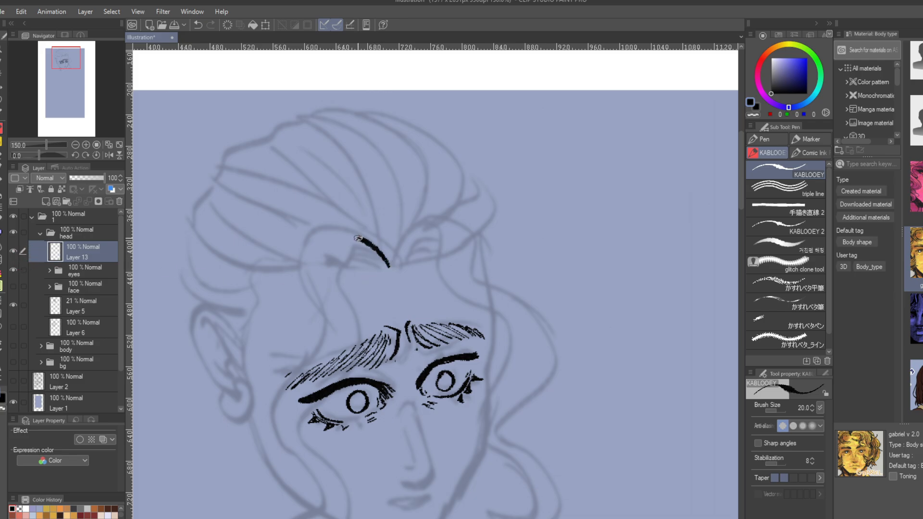
pyautogui.moveTo(299, 269)
pyautogui.mouseDown()
pyautogui.moveTo(324, 332)
pyautogui.moveTo(270, 442)
pyautogui.mouseUp()
pyautogui.moveTo(67, 61); pyautogui.dragTo(65, 65)
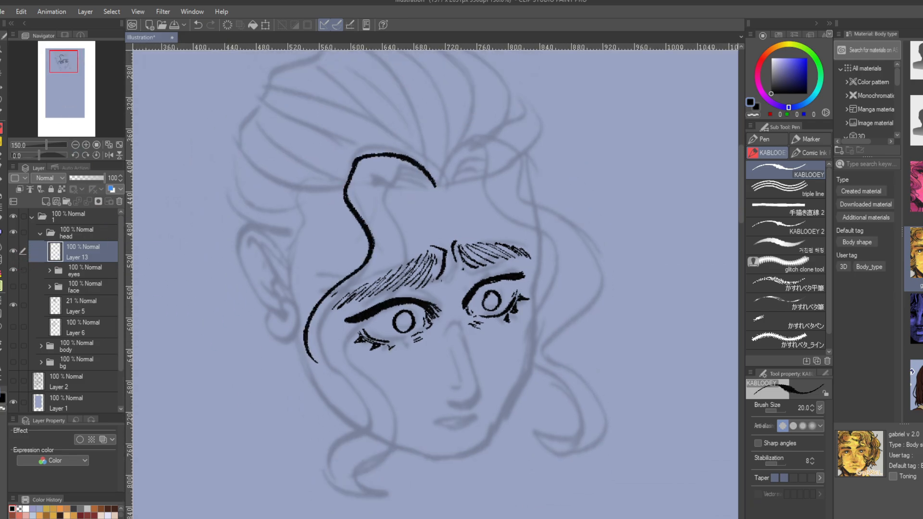
pyautogui.click(197, 24)
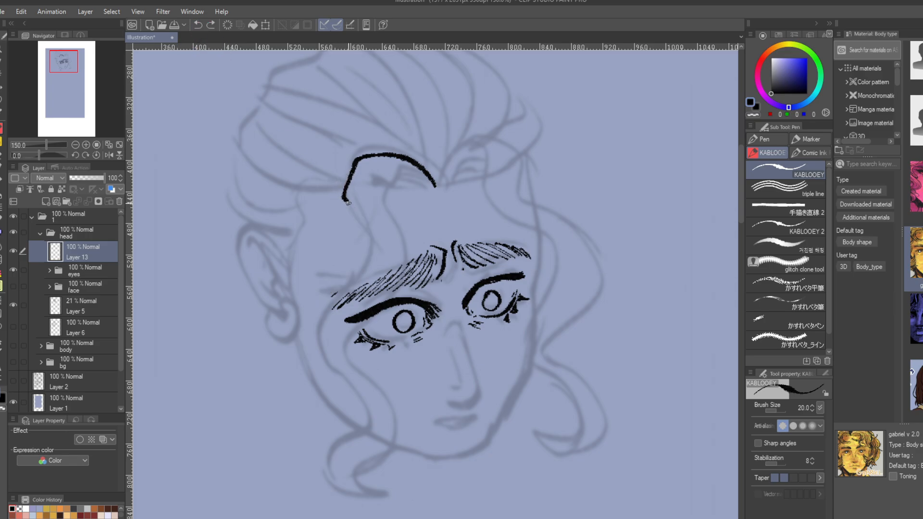
# - Ink both wavy edges of the loose strand past the eyebrow and cheek down to its curled tip
pyautogui.moveTo(347, 202); pyautogui.dragTo(366, 273)
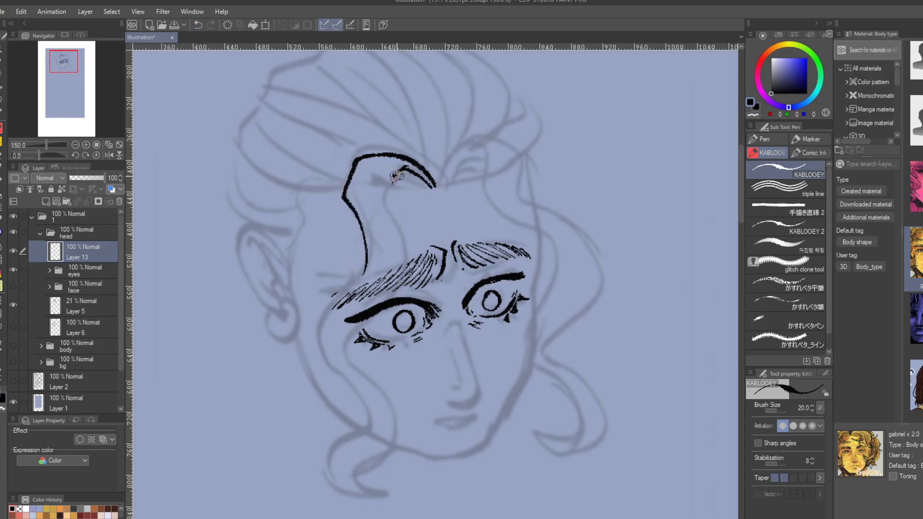
pyautogui.moveTo(387, 197)
pyautogui.mouseDown()
pyautogui.moveTo(408, 257)
pyautogui.moveTo(396, 240)
pyautogui.moveTo(399, 274)
pyautogui.moveTo(338, 349)
pyautogui.mouseUp()
pyautogui.moveTo(363, 242); pyautogui.dragTo(294, 368)
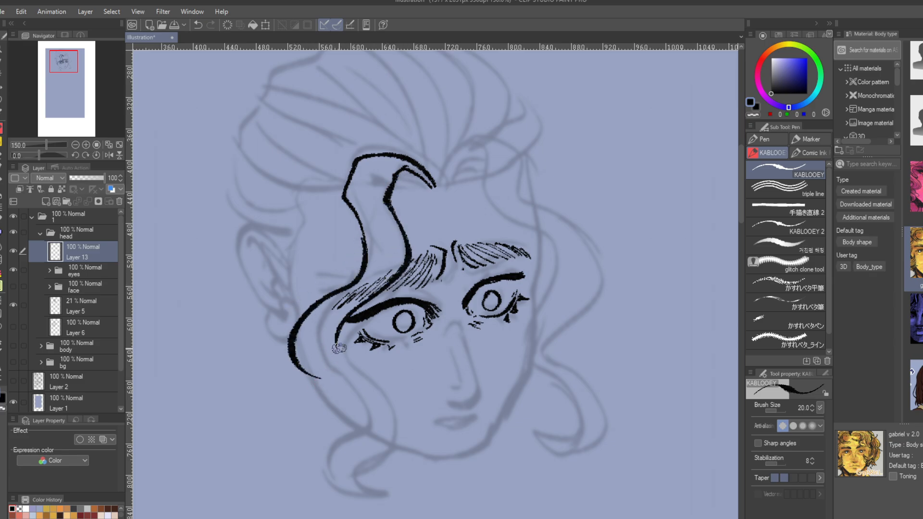
pyautogui.moveTo(335, 339); pyautogui.dragTo(359, 470)
pyautogui.moveTo(306, 374)
pyautogui.mouseDown()
pyautogui.moveTo(314, 456)
pyautogui.moveTo(385, 490)
pyautogui.moveTo(354, 451)
pyautogui.mouseUp()
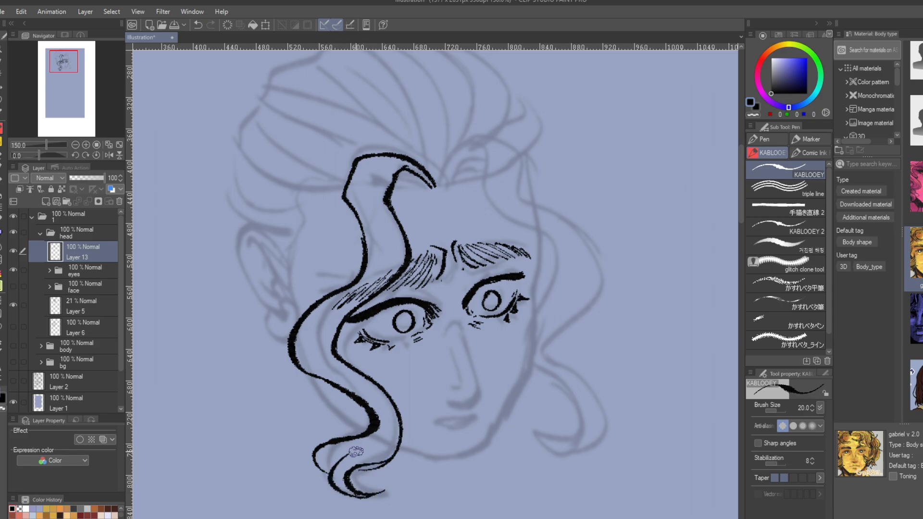
# - Undo the last curl stroke, then add fine inner hair lines and solid black shadow patches along the strand with the eyes hidden
pyautogui.click(197, 25)
pyautogui.moveTo(387, 438); pyautogui.dragTo(315, 455)
pyautogui.moveTo(376, 421); pyautogui.dragTo(355, 372)
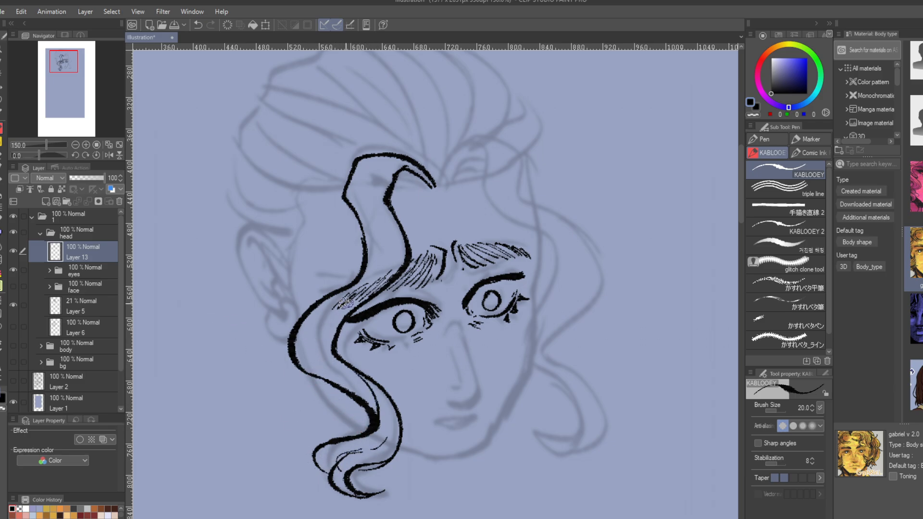
pyautogui.moveTo(354, 313); pyautogui.dragTo(321, 379)
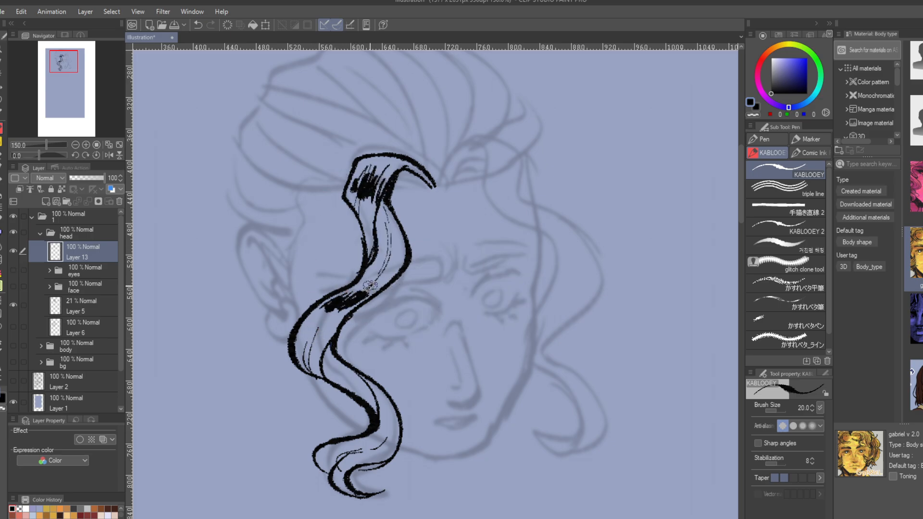
pyautogui.moveTo(300, 379); pyautogui.dragTo(330, 398)
pyautogui.moveTo(386, 436)
pyautogui.mouseDown()
pyautogui.moveTo(393, 403)
pyautogui.moveTo(377, 432)
pyautogui.moveTo(371, 426)
pyautogui.mouseUp()
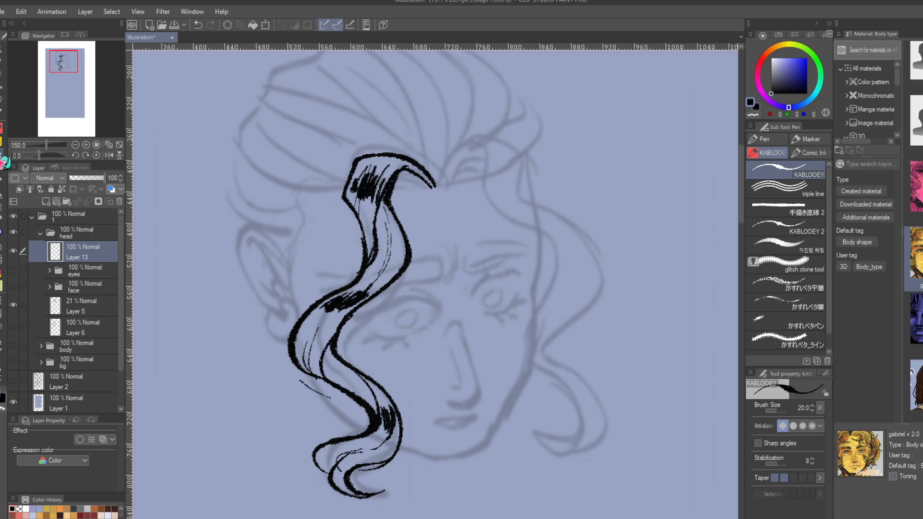
# - Erase the stray line beside the strand, thicken its edges, and hatch dark shading at its root by the parting
pyautogui.press('e')
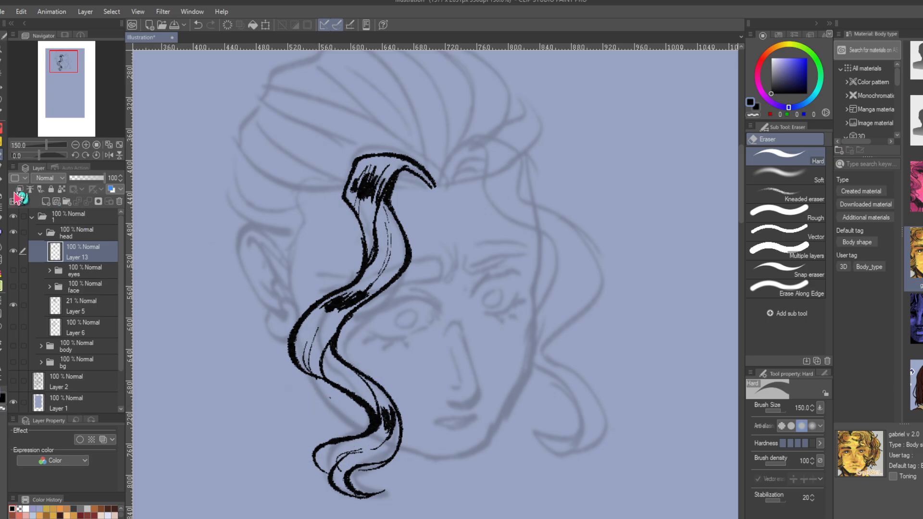
pyautogui.press('p')
pyautogui.moveTo(347, 188); pyautogui.dragTo(361, 256)
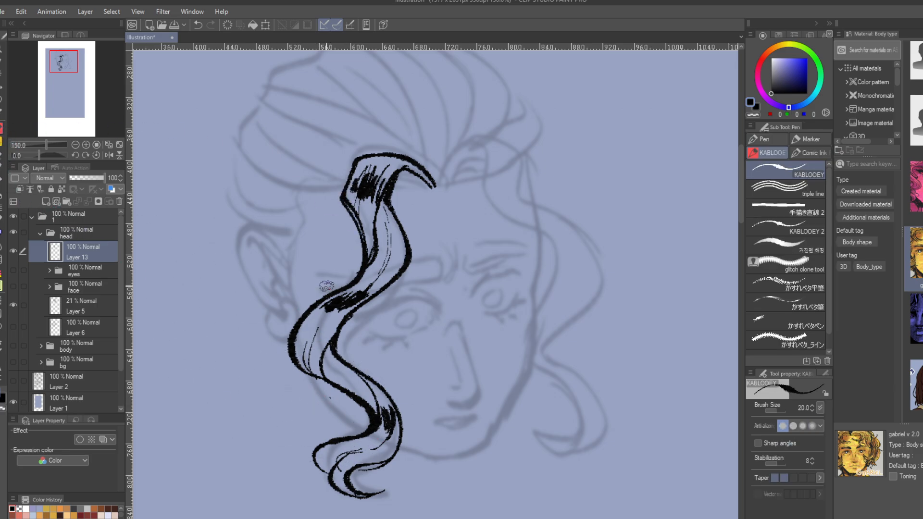
pyautogui.moveTo(391, 215); pyautogui.dragTo(356, 308)
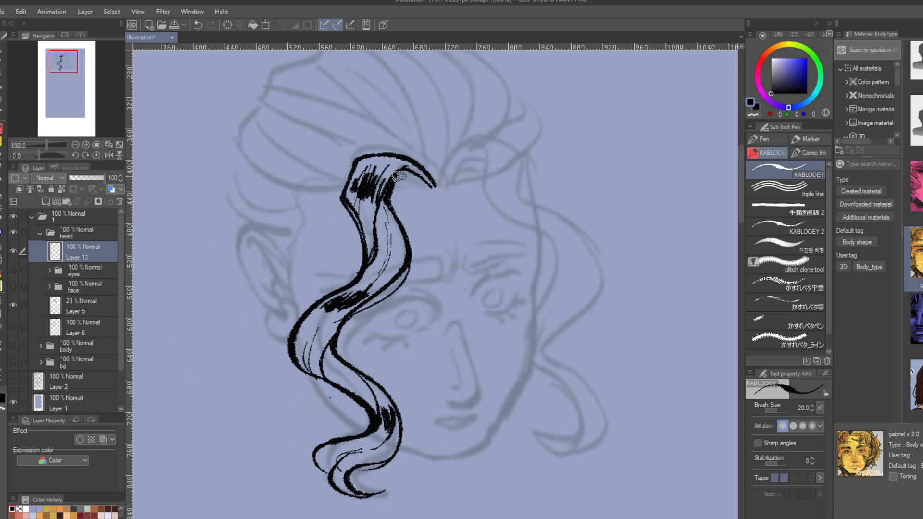
pyautogui.moveTo(398, 174); pyautogui.dragTo(424, 188)
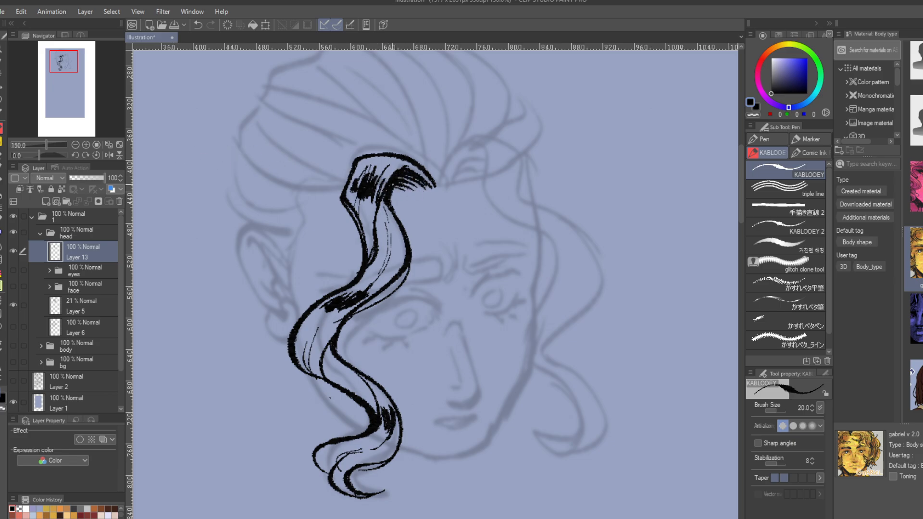
pyautogui.moveTo(400, 178); pyautogui.dragTo(390, 193)
pyautogui.click(13, 250)
pyautogui.click(13, 251)
# - Add a new layer above Layer 13, ink the upper waves of the second loose strand from the parting, and undo the crossing line
pyautogui.click(46, 202)
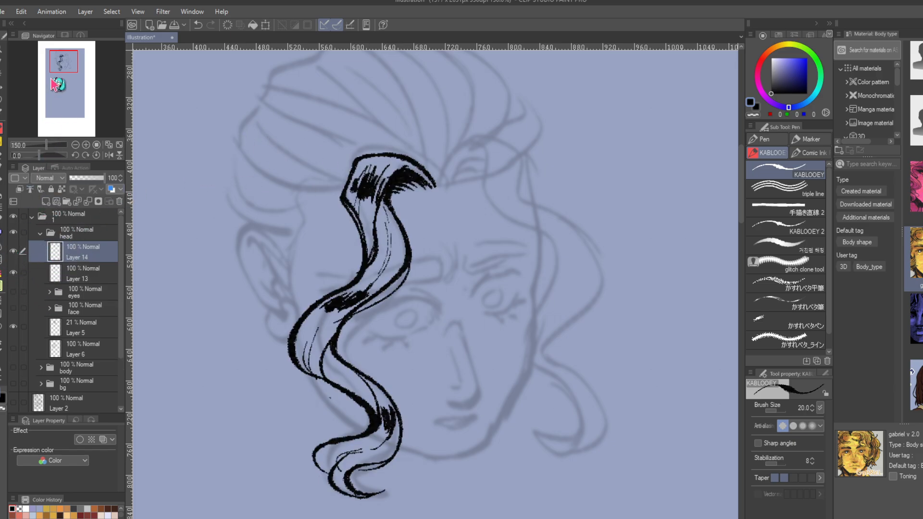
pyautogui.moveTo(74, 65); pyautogui.dragTo(78, 62)
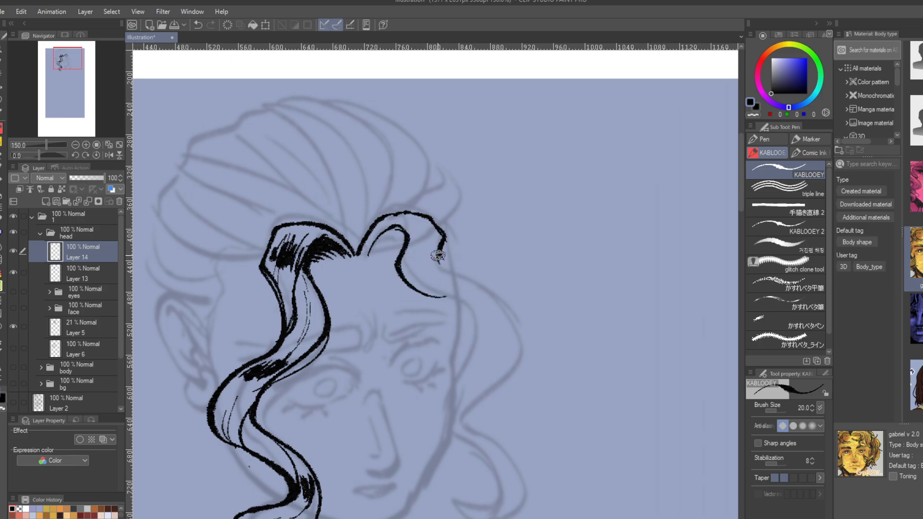
pyautogui.moveTo(453, 274); pyautogui.dragTo(481, 382)
pyautogui.moveTo(448, 299); pyautogui.dragTo(458, 368)
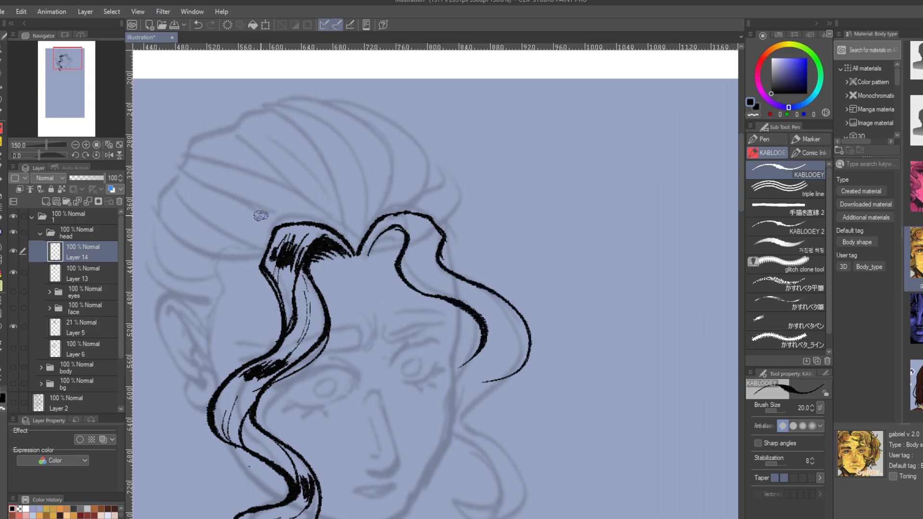
pyautogui.moveTo(442, 244); pyautogui.dragTo(425, 303)
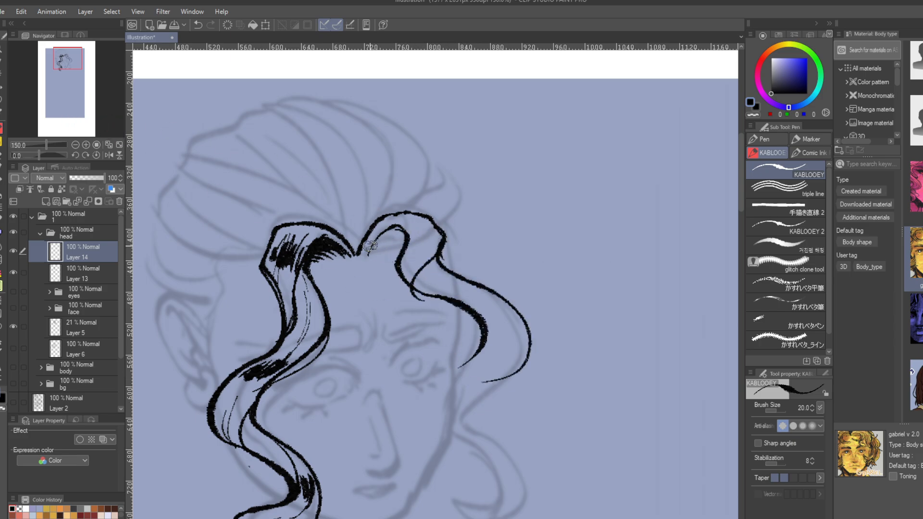
pyautogui.click(196, 26)
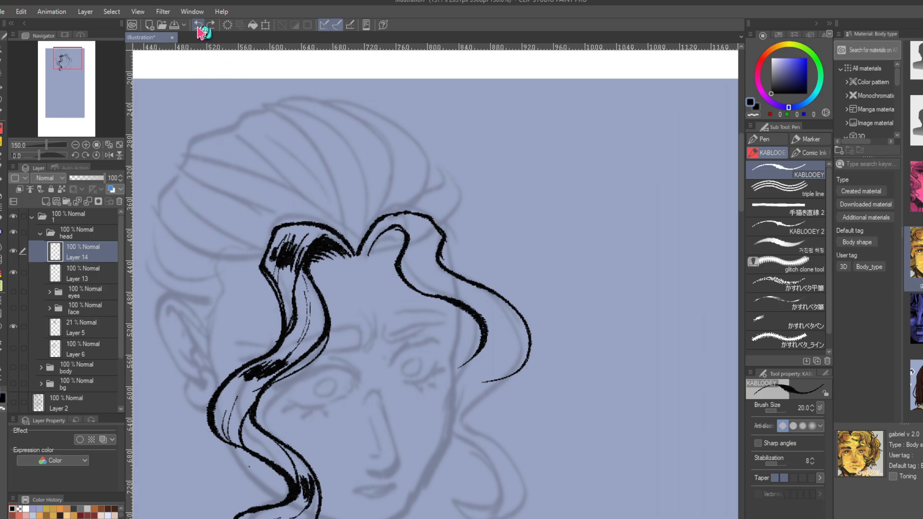
# - Ink the second strand's lower waves down to its curled tip on Layer 14, and hide that layer to check the sketch
pyautogui.moveTo(486, 336); pyautogui.dragTo(460, 408)
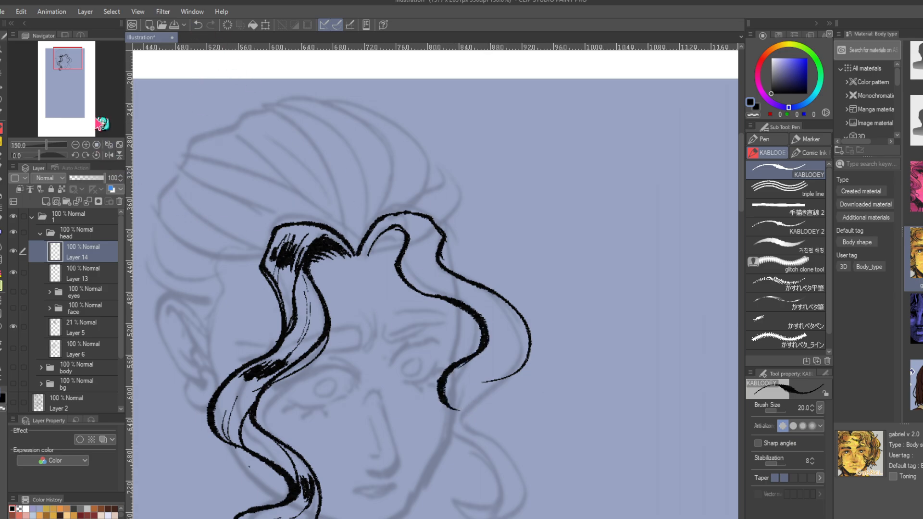
pyautogui.moveTo(65, 60); pyautogui.dragTo(66, 65)
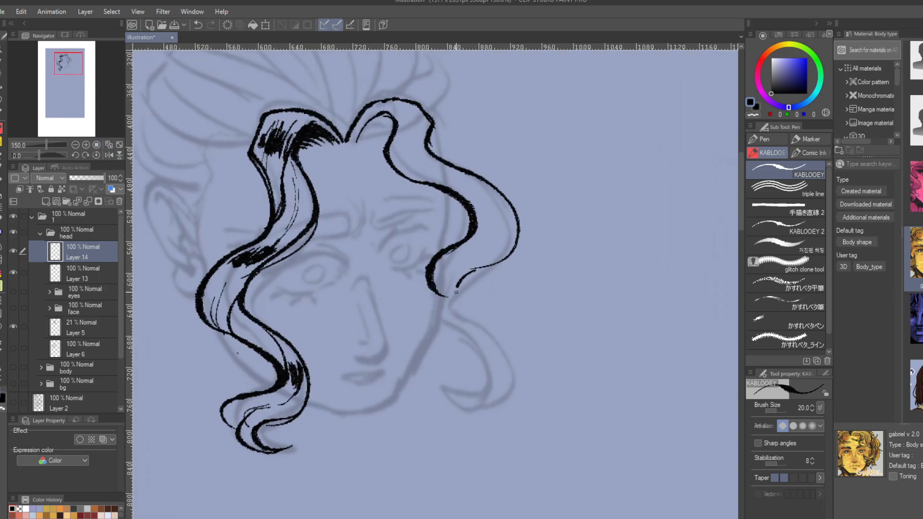
pyautogui.moveTo(456, 291); pyautogui.dragTo(477, 396)
pyautogui.moveTo(429, 286)
pyautogui.mouseDown()
pyautogui.moveTo(461, 316)
pyautogui.moveTo(486, 379)
pyautogui.mouseUp()
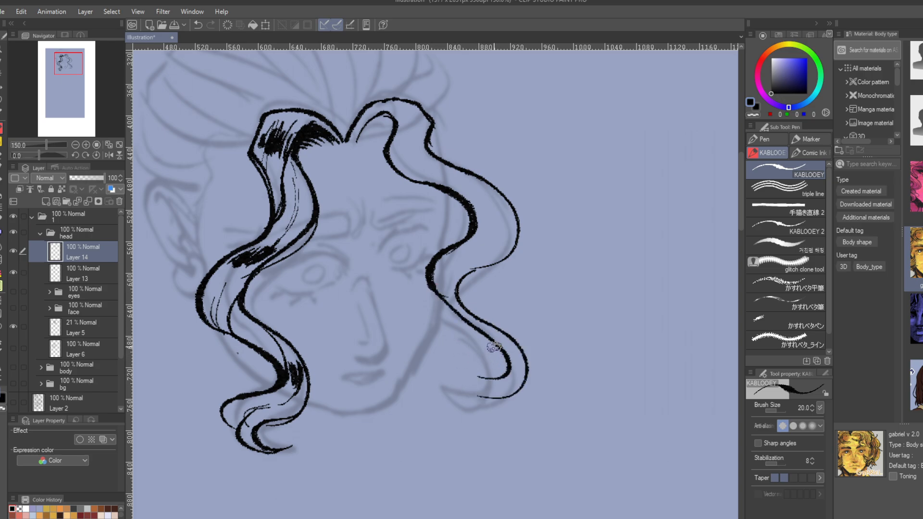
pyautogui.moveTo(494, 347); pyautogui.dragTo(461, 367)
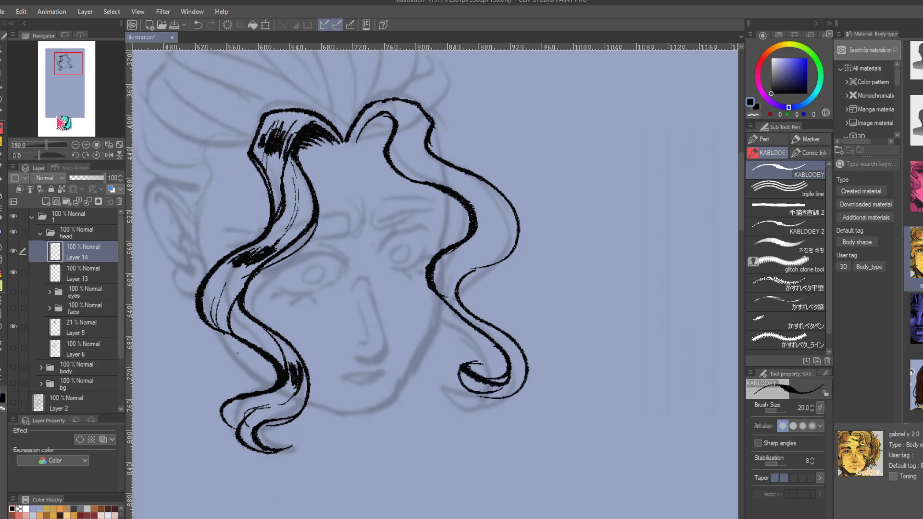
pyautogui.moveTo(73, 62); pyautogui.dragTo(75, 58)
pyautogui.click(13, 250)
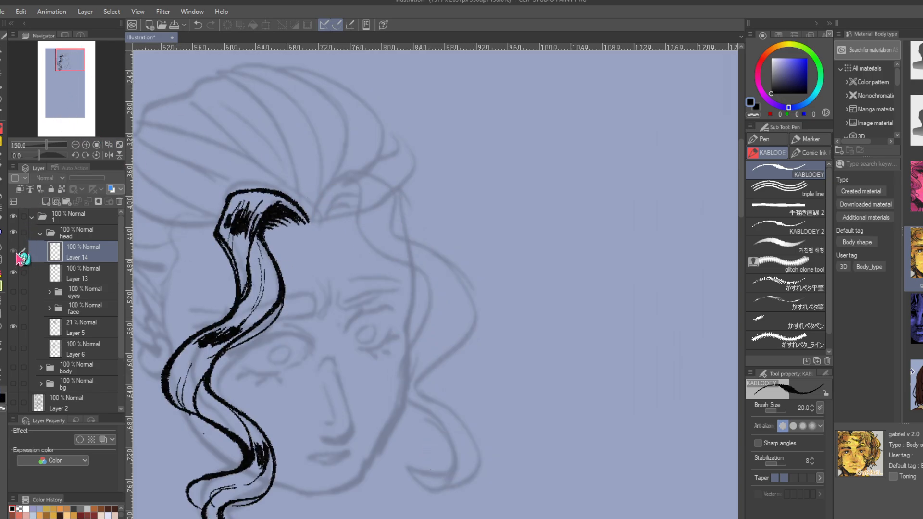
# - Show Layer 14 again, undo the first test stroke at the second strand's root, and ink fine inner hair lines along its waves
pyautogui.click(13, 251)
pyautogui.moveTo(333, 208)
pyautogui.mouseDown()
pyautogui.moveTo(353, 204)
pyautogui.moveTo(386, 254)
pyautogui.moveTo(388, 218)
pyautogui.mouseUp()
pyautogui.click(198, 25)
pyautogui.moveTo(371, 252)
pyautogui.mouseDown()
pyautogui.moveTo(351, 187)
pyautogui.moveTo(446, 303)
pyautogui.mouseUp()
pyautogui.moveTo(382, 236); pyautogui.dragTo(427, 336)
pyautogui.moveTo(417, 250)
pyautogui.mouseDown()
pyautogui.moveTo(471, 321)
pyautogui.moveTo(438, 347)
pyautogui.mouseUp()
pyautogui.moveTo(445, 349); pyautogui.dragTo(413, 374)
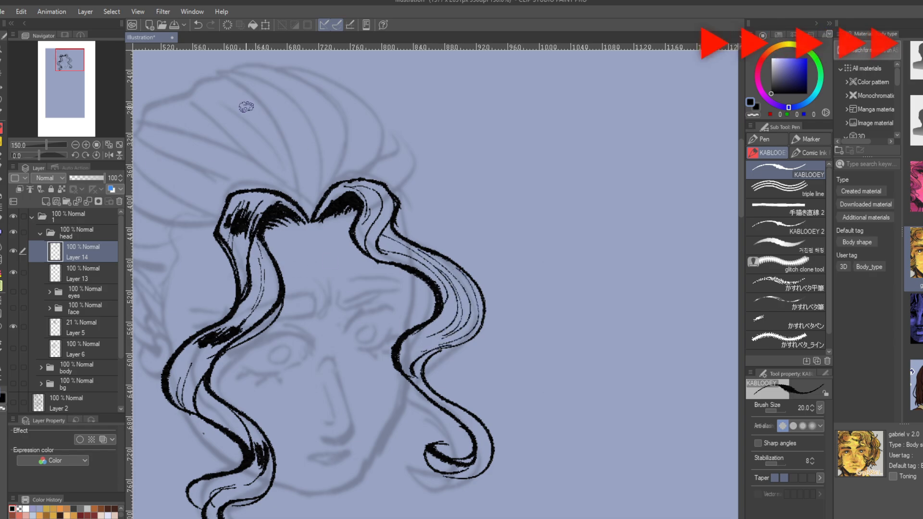
# - Thicken the second strand's lower bend and curl, and fill solid black shadow patches near its root and at its outer wave
pyautogui.moveTo(428, 339)
pyautogui.mouseDown()
pyautogui.moveTo(406, 370)
pyautogui.moveTo(428, 392)
pyautogui.mouseUp()
pyautogui.moveTo(483, 423); pyautogui.dragTo(495, 456)
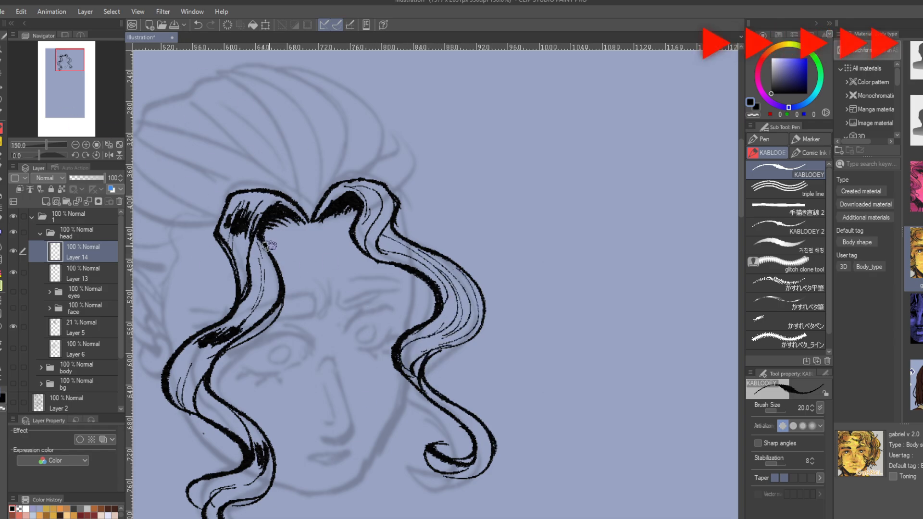
pyautogui.moveTo(365, 224); pyautogui.dragTo(382, 204)
pyautogui.moveTo(389, 200); pyautogui.dragTo(385, 219)
pyautogui.moveTo(433, 278)
pyautogui.mouseDown()
pyautogui.moveTo(454, 312)
pyautogui.moveTo(474, 278)
pyautogui.mouseUp()
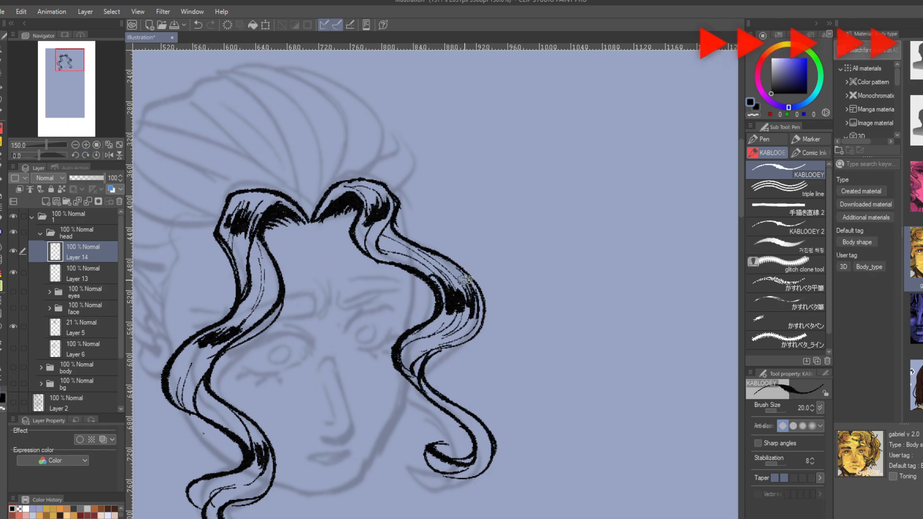
# - Create a new folder inside the head folder and move the two loose strand layers, Layer 13 and Layer 14, into it
pyautogui.moveTo(70, 60); pyautogui.dragTo(67, 64)
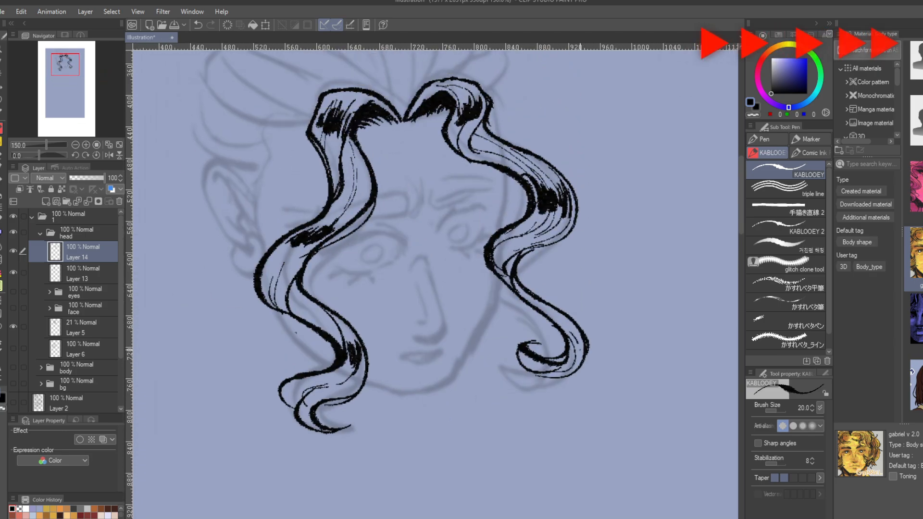
pyautogui.click(76, 145)
pyautogui.click(41, 233)
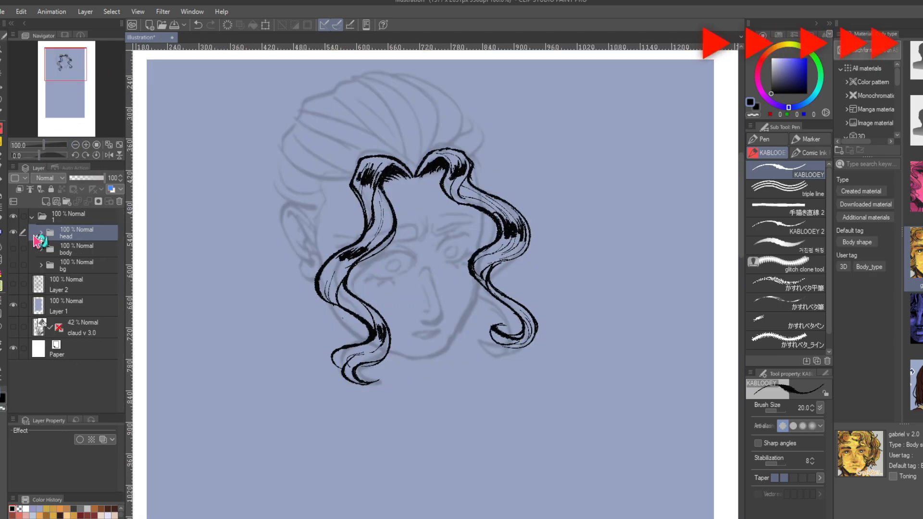
pyautogui.click(40, 233)
pyautogui.click(67, 251)
pyautogui.click(66, 201)
pyautogui.click(63, 267)
pyautogui.click(23, 289)
pyautogui.moveTo(52, 271); pyautogui.dragTo(67, 251)
pyautogui.click(77, 250)
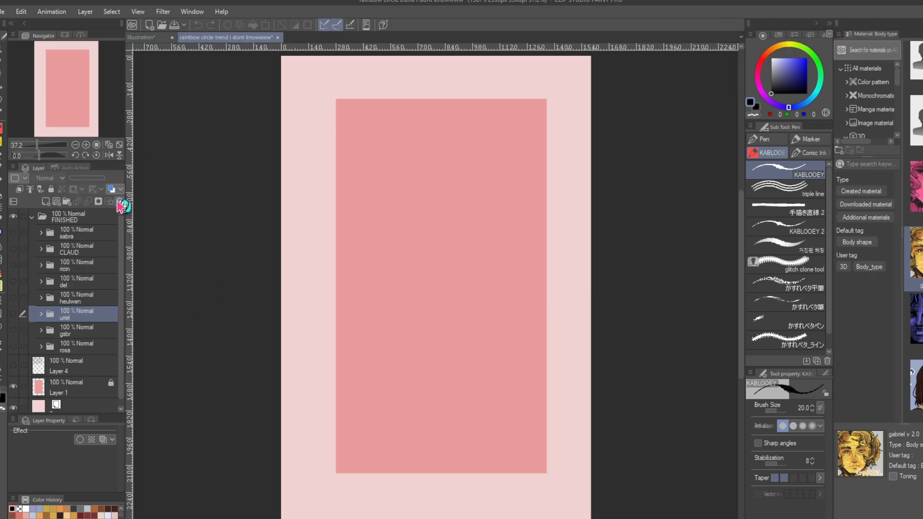
# - In the rainbow circle trend illustration, preview the sabra portrait, show ricin instead, and expand its nested folders to the hair layers
pyautogui.click(13, 234)
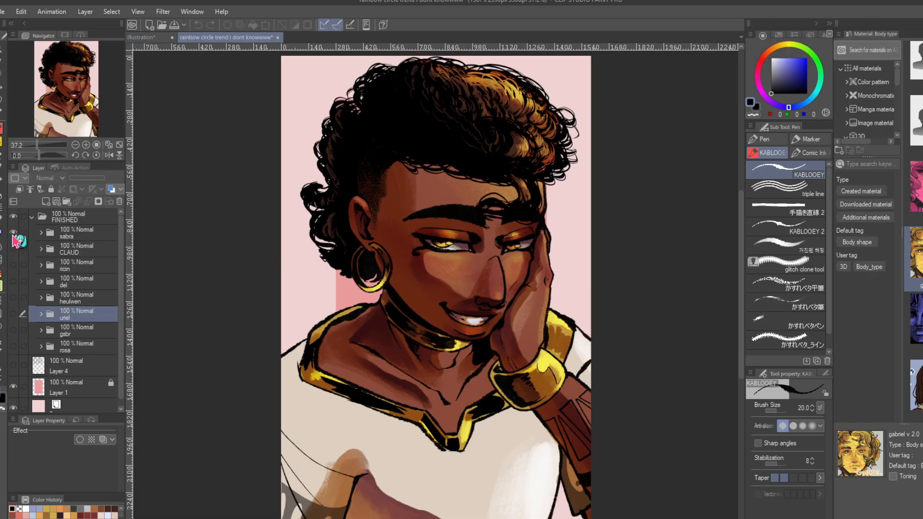
pyautogui.click(14, 234)
pyautogui.click(14, 265)
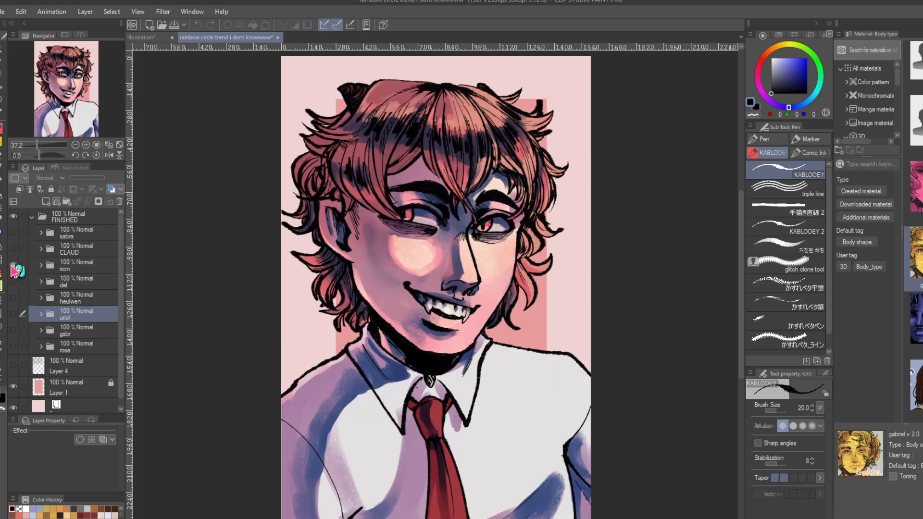
pyautogui.click(46, 267)
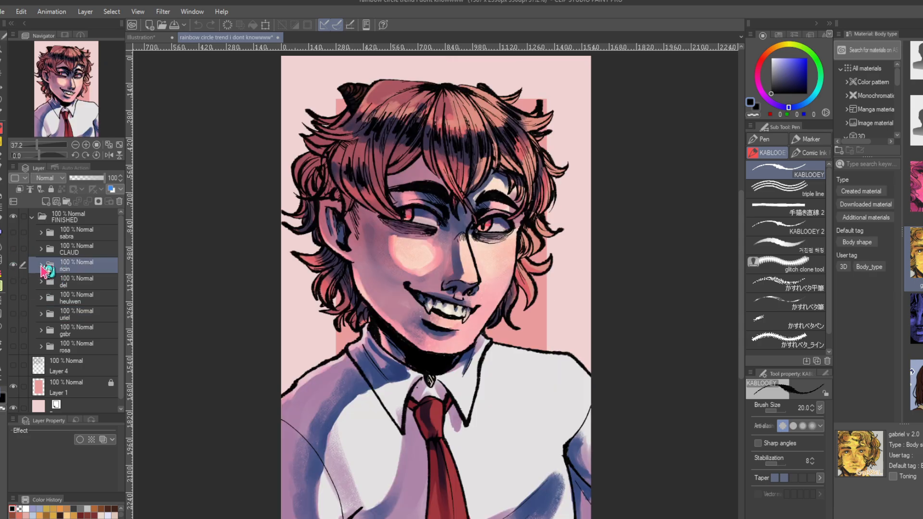
pyautogui.click(41, 265)
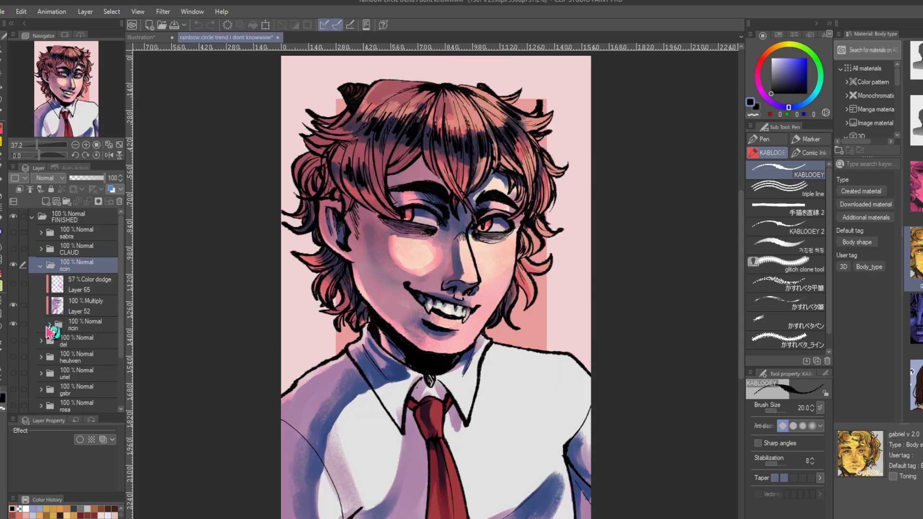
pyautogui.click(49, 325)
pyautogui.scroll(-3, 114, 332)
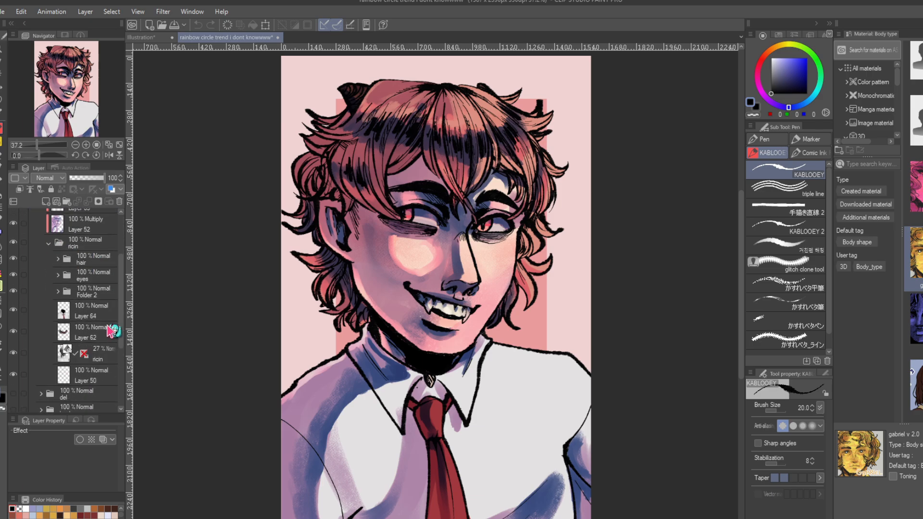
pyautogui.click(58, 259)
pyautogui.click(67, 284)
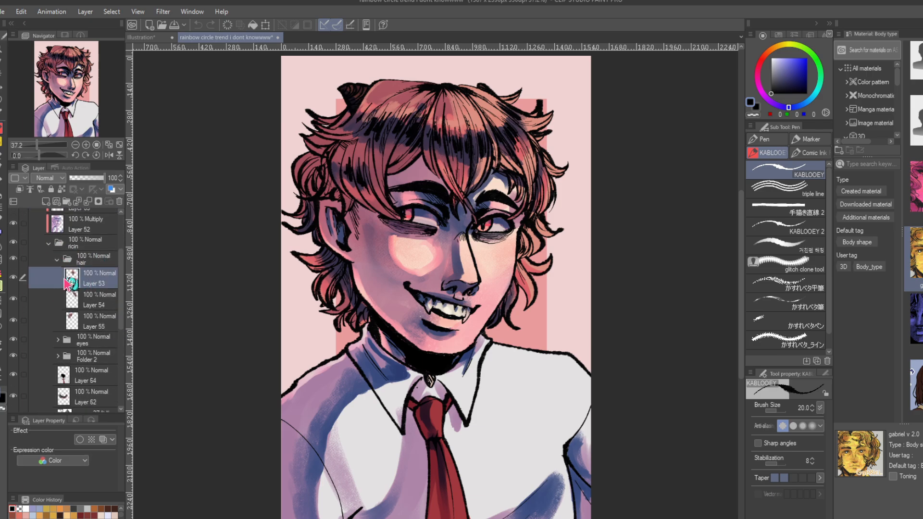
# - Hide and reshow Layers 53, 54 and 55 in turn to examine which hair section each one holds
pyautogui.click(13, 277)
pyautogui.click(13, 278)
pyautogui.click(13, 298)
pyautogui.click(13, 298)
pyautogui.click(14, 320)
pyautogui.click(14, 320)
# - Try a slight rotation of the centre fringe on Layer 53 with a free transform, and cancel it
pyautogui.click(266, 24)
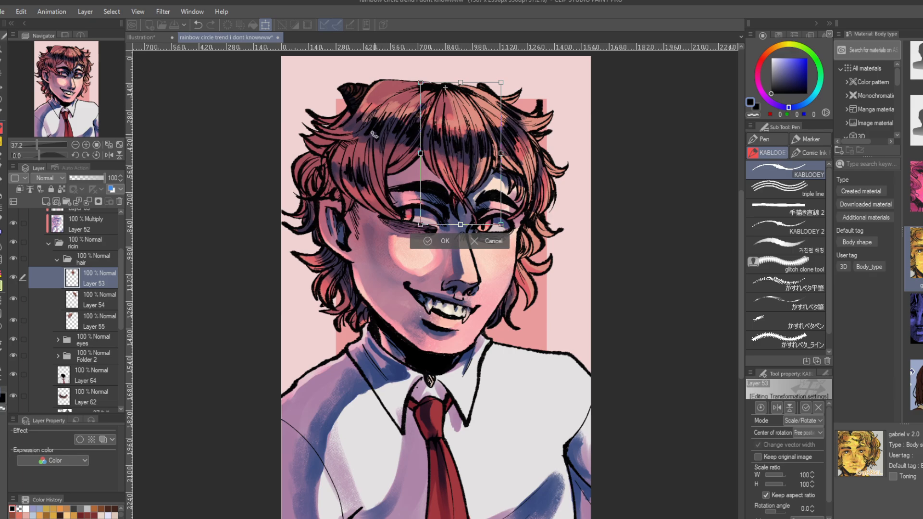
pyautogui.moveTo(374, 134); pyautogui.dragTo(416, 160)
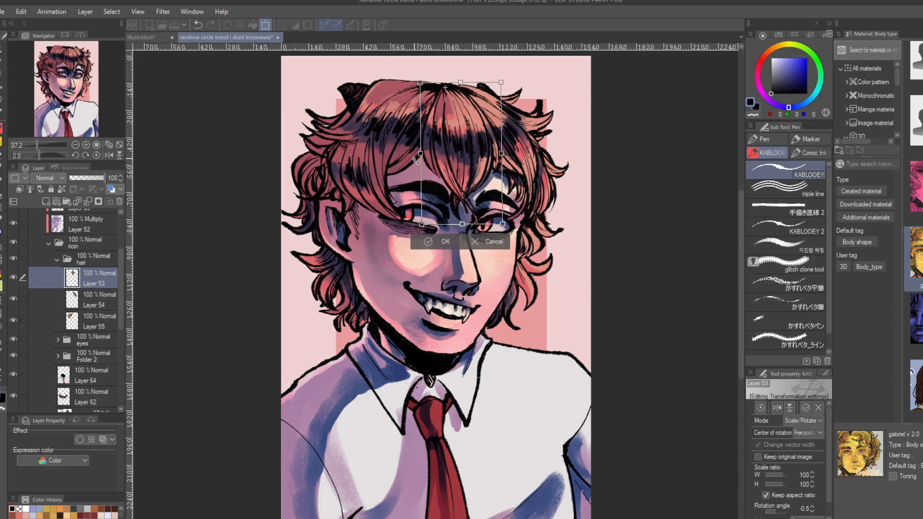
pyautogui.click(500, 243)
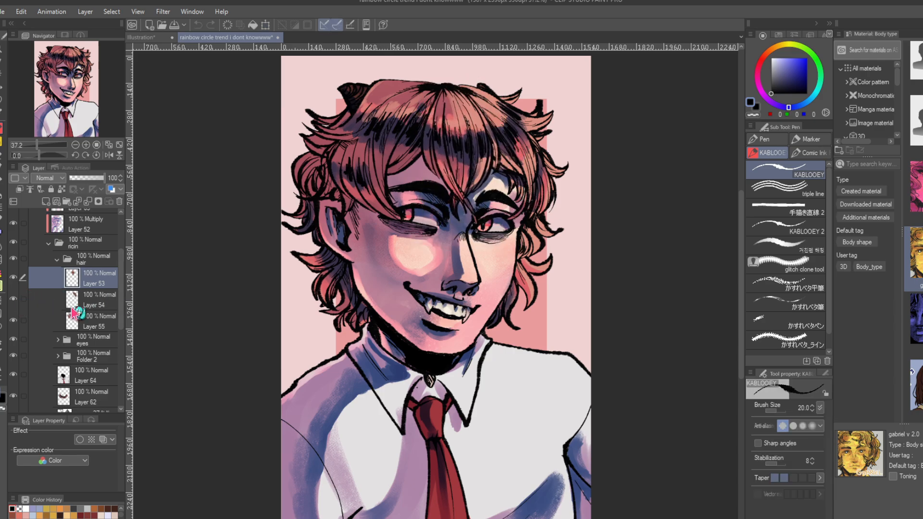
# - Try rotating the ricin portrait's whole hair folder by about -3.9°, and cancel the transform
pyautogui.click(96, 252)
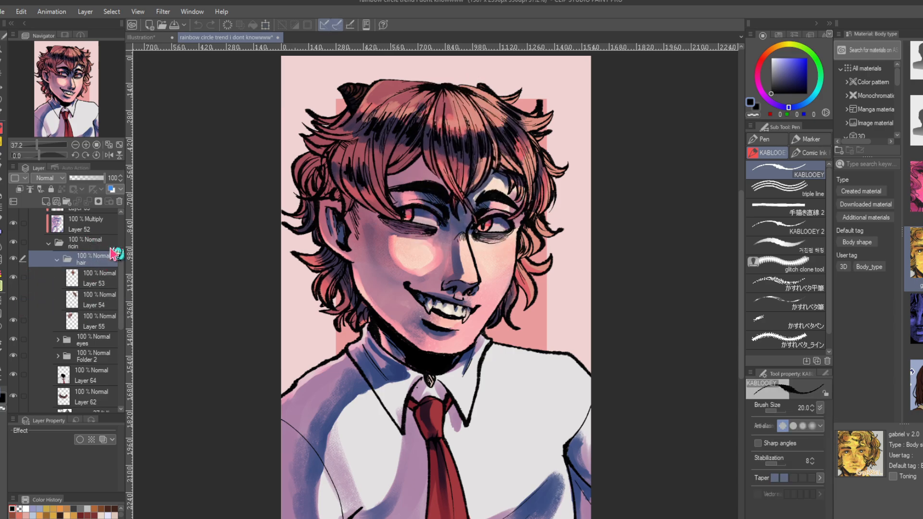
pyautogui.click(266, 25)
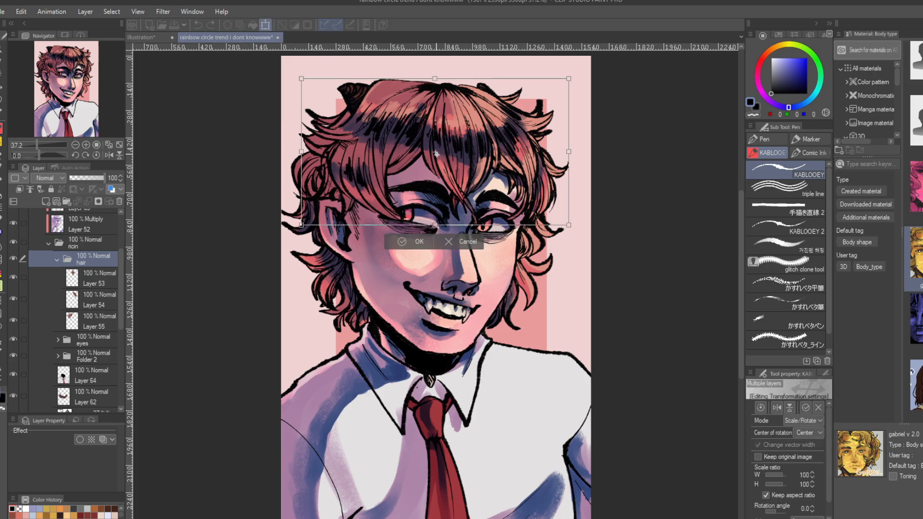
pyautogui.moveTo(306, 129); pyautogui.dragTo(250, 185)
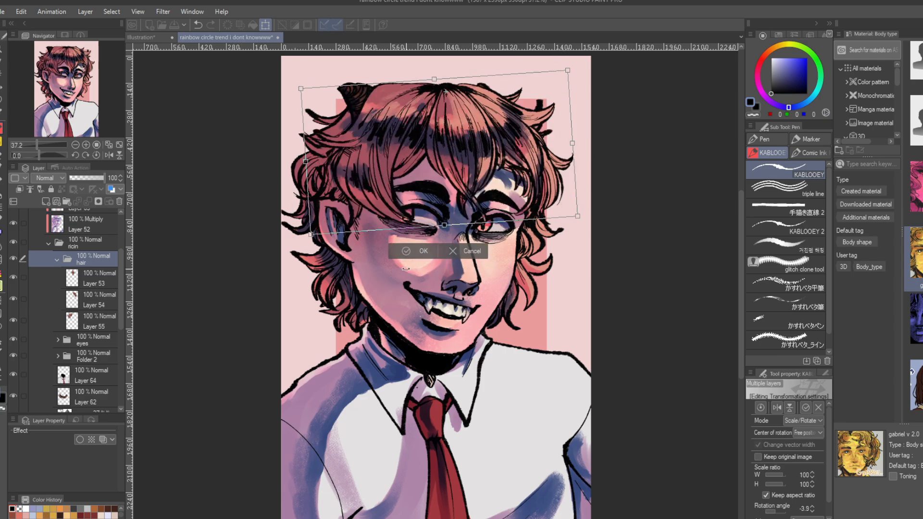
pyautogui.click(455, 250)
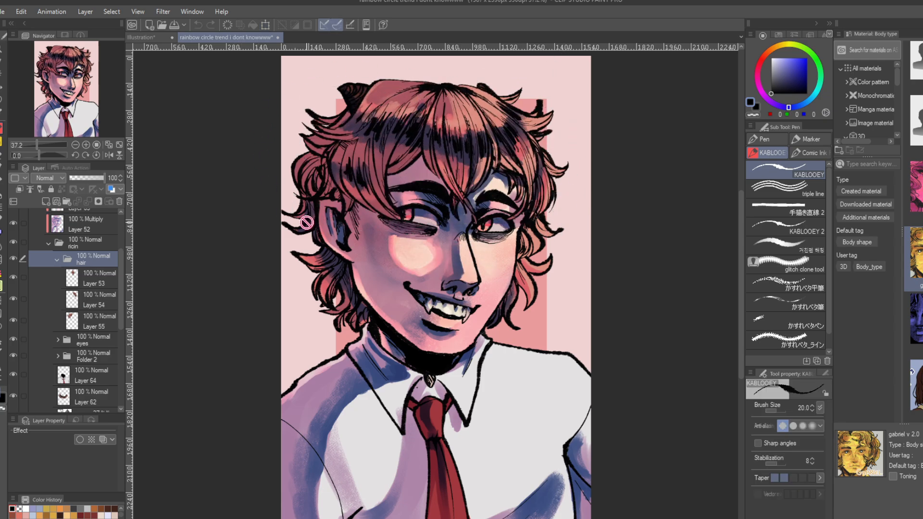
# - Select Layer 53 and compare the hairstyle with Layers 55, 53 and 54 each briefly hidden
pyautogui.click(79, 286)
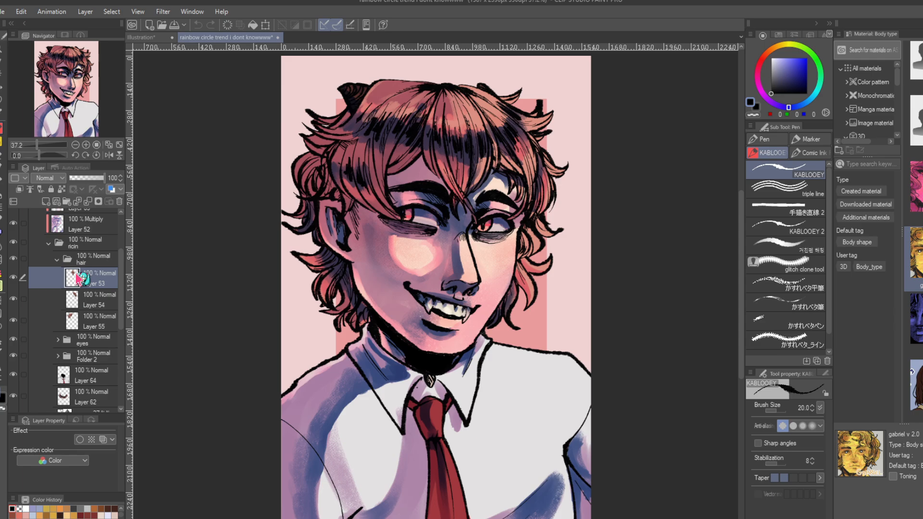
pyautogui.click(13, 321)
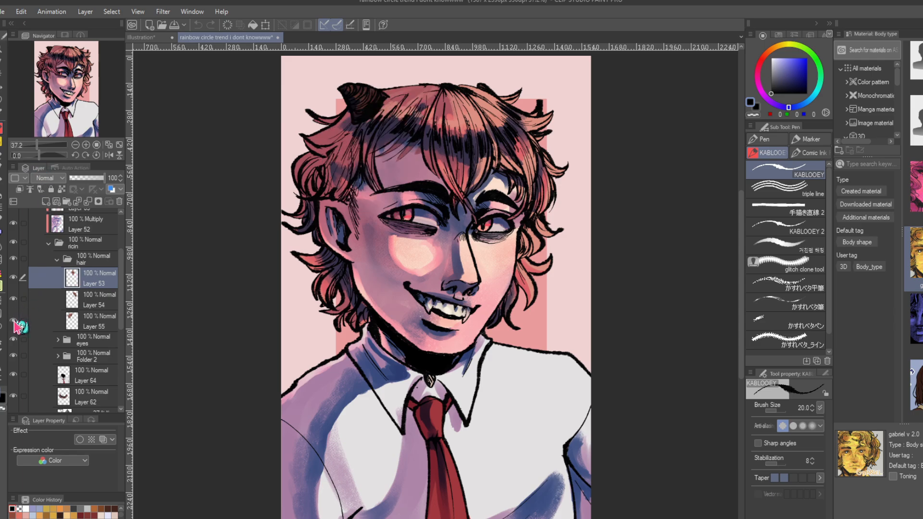
pyautogui.click(14, 320)
pyautogui.click(13, 278)
pyautogui.click(14, 278)
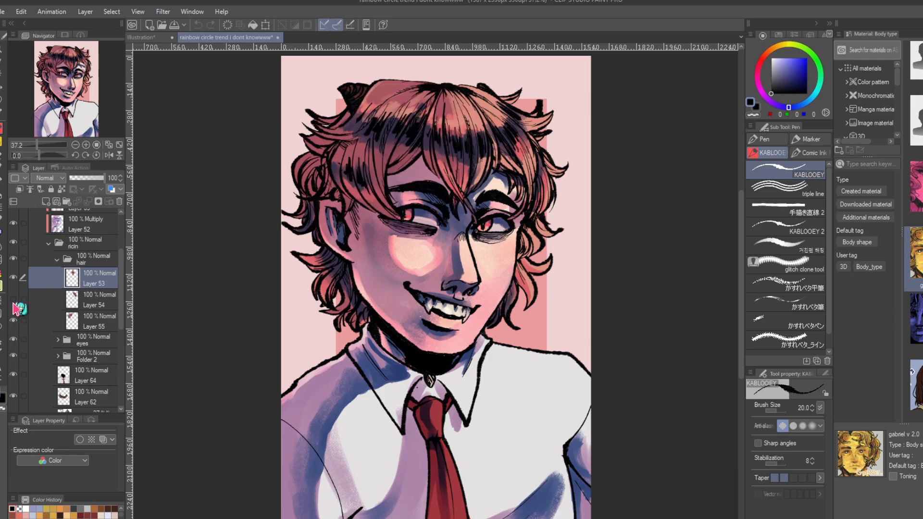
pyautogui.click(13, 299)
pyautogui.click(14, 299)
# - Select Layer 54 and check the overlap of the hair sections by toggling Layers 55, 53 and 54 off and on
pyautogui.click(77, 303)
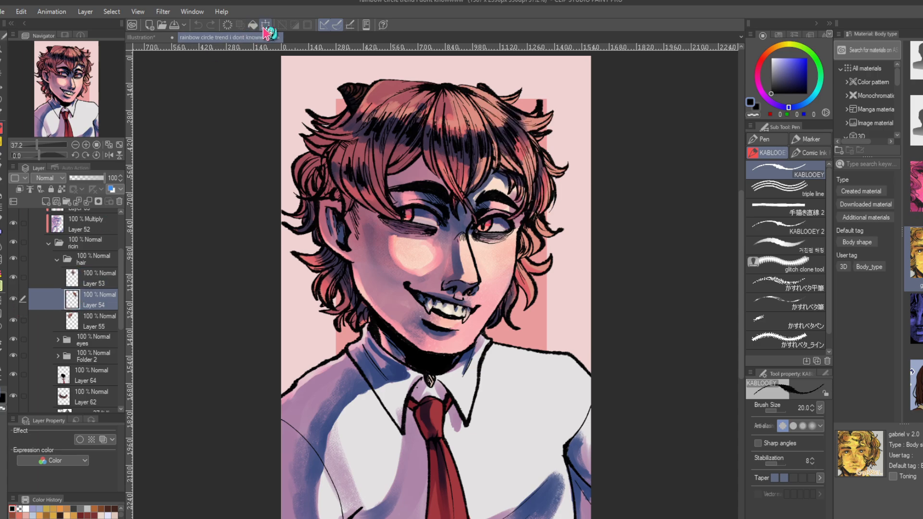
pyautogui.click(14, 321)
pyautogui.click(13, 320)
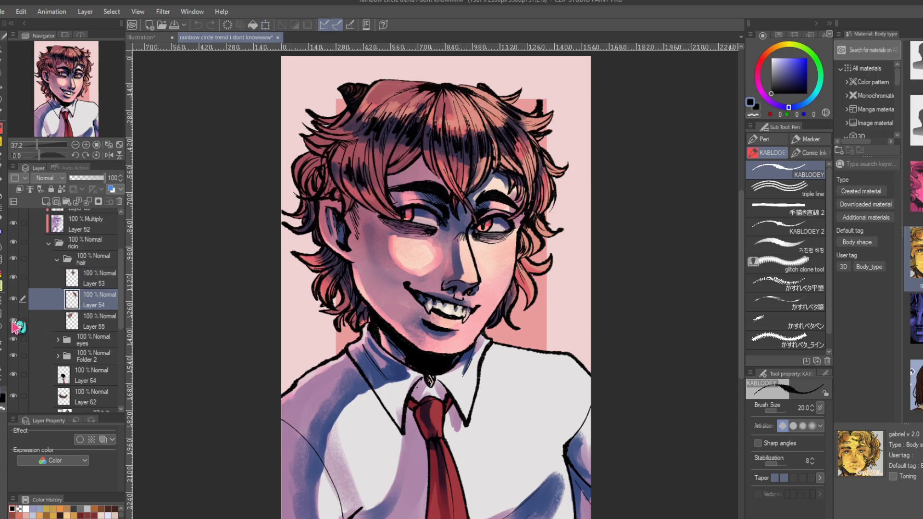
pyautogui.click(13, 321)
pyautogui.click(14, 320)
pyautogui.click(13, 298)
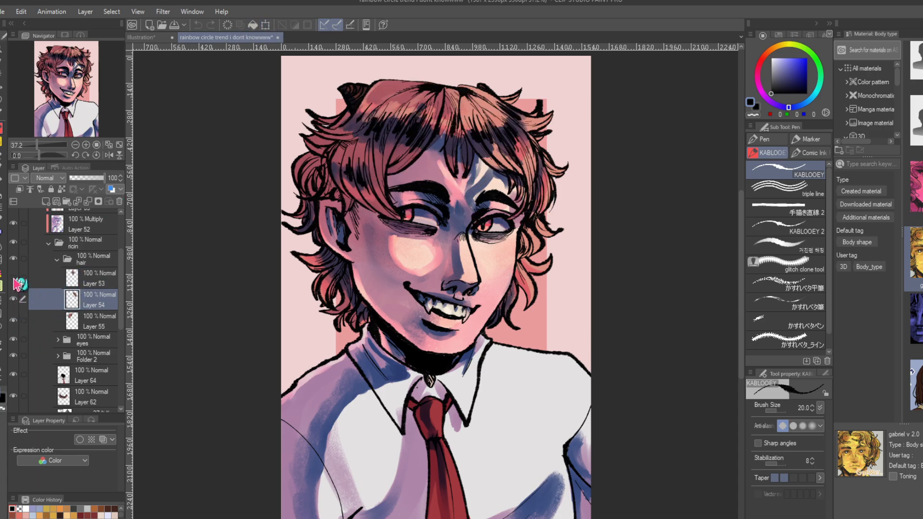
pyautogui.click(13, 298)
pyautogui.click(14, 298)
pyautogui.click(14, 298)
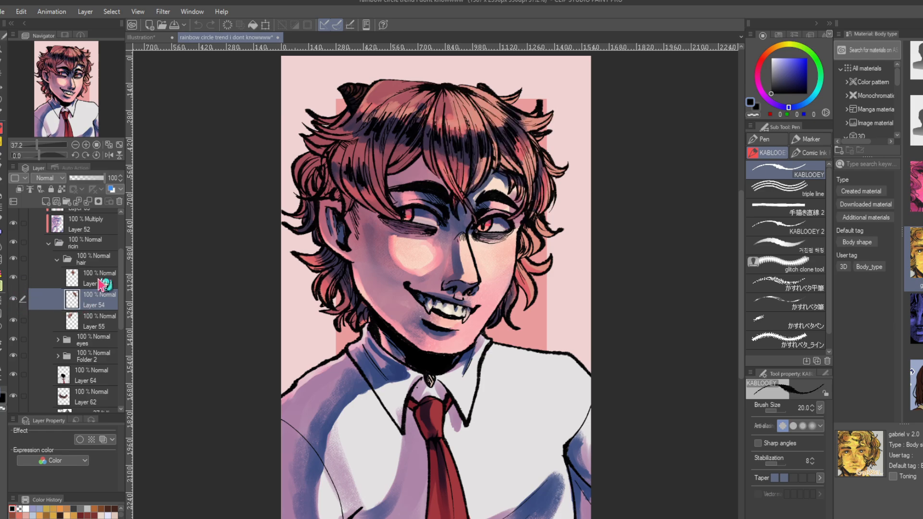
# - Try a small rotation of the side hair on Layer 54 with a free transform, and cancel it
pyautogui.click(265, 25)
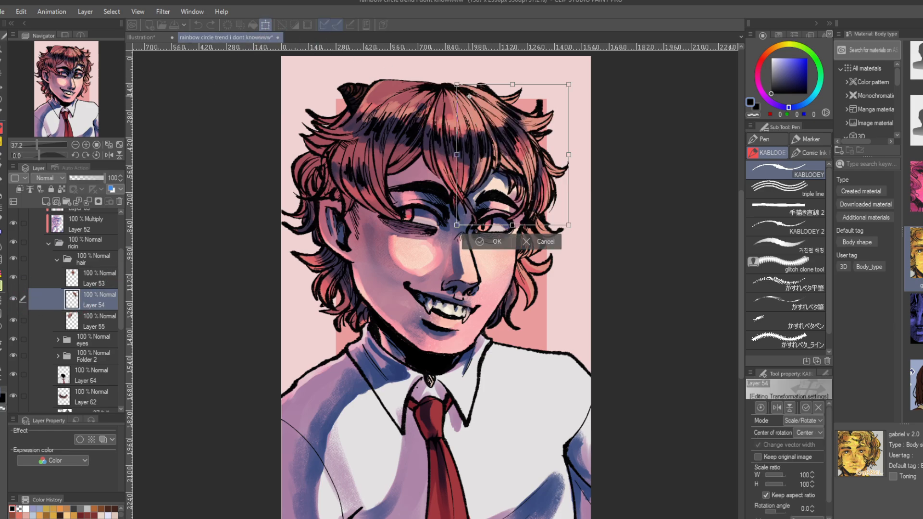
pyautogui.moveTo(329, 165)
pyautogui.mouseDown()
pyautogui.moveTo(337, 192)
pyautogui.moveTo(323, 160)
pyautogui.moveTo(333, 180)
pyautogui.mouseUp()
pyautogui.click(540, 247)
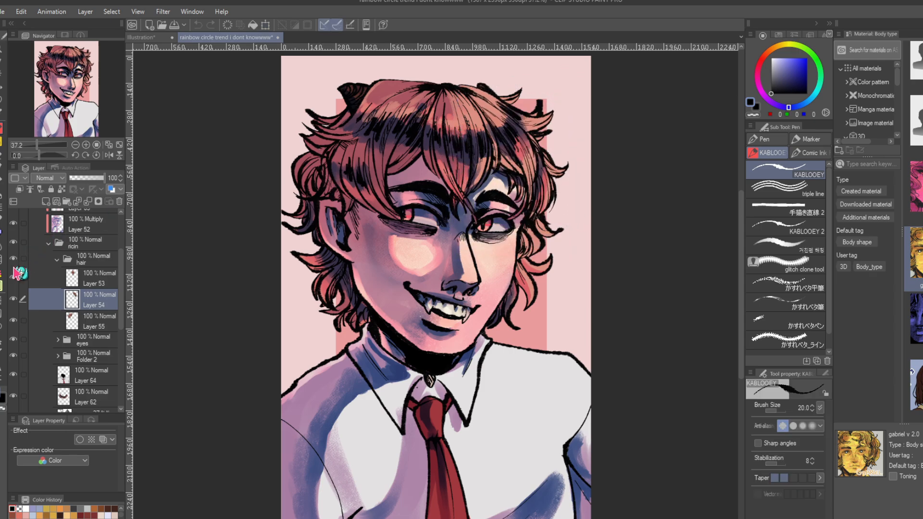
# - Briefly hide and reshow the separate hair layers, including Layer 55, to compare the exposed forehead and horn
pyautogui.click(13, 277)
pyautogui.click(13, 277)
pyautogui.click(13, 300)
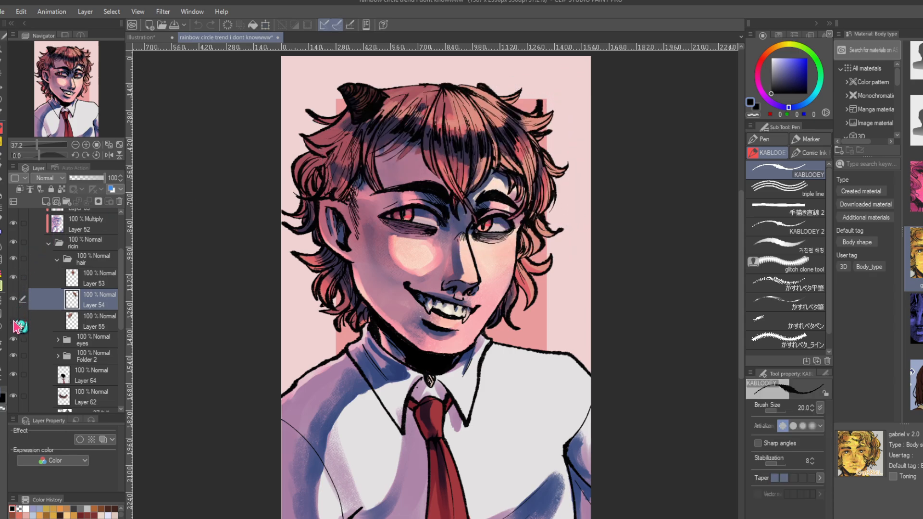
pyautogui.click(14, 321)
# - Try a small free transform on the side hair of Layer 55, and cancel it
pyautogui.click(65, 326)
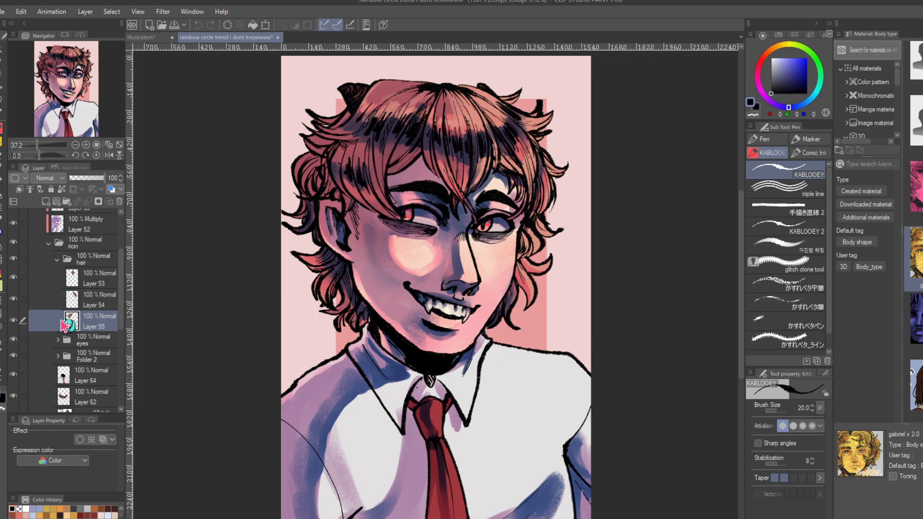
pyautogui.click(264, 25)
pyautogui.click(429, 87)
pyautogui.moveTo(246, 151)
pyautogui.mouseDown()
pyautogui.moveTo(247, 165)
pyautogui.moveTo(245, 151)
pyautogui.mouseUp()
pyautogui.click(386, 240)
# - Select Layer 54, and briefly hide Layers 54 and 53 in turn to examine the hair beneath
pyautogui.click(68, 303)
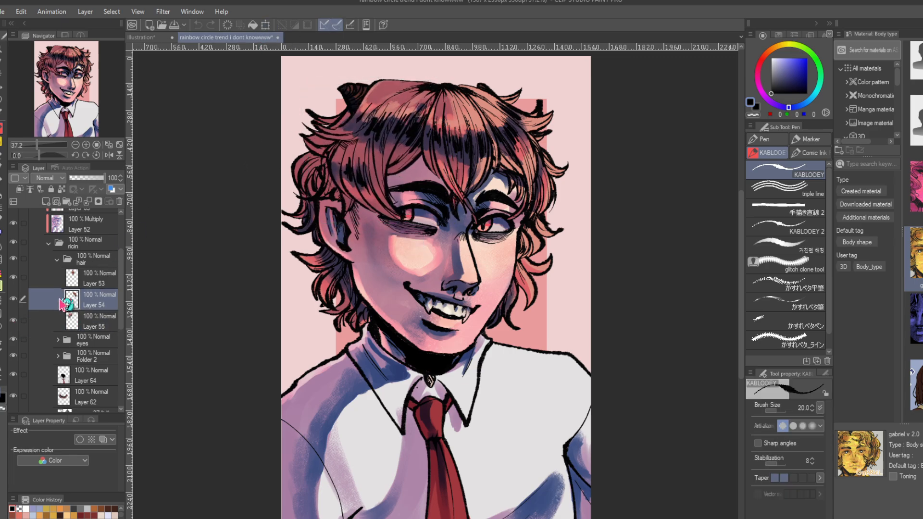
pyautogui.click(14, 302)
pyautogui.click(14, 301)
pyautogui.click(13, 278)
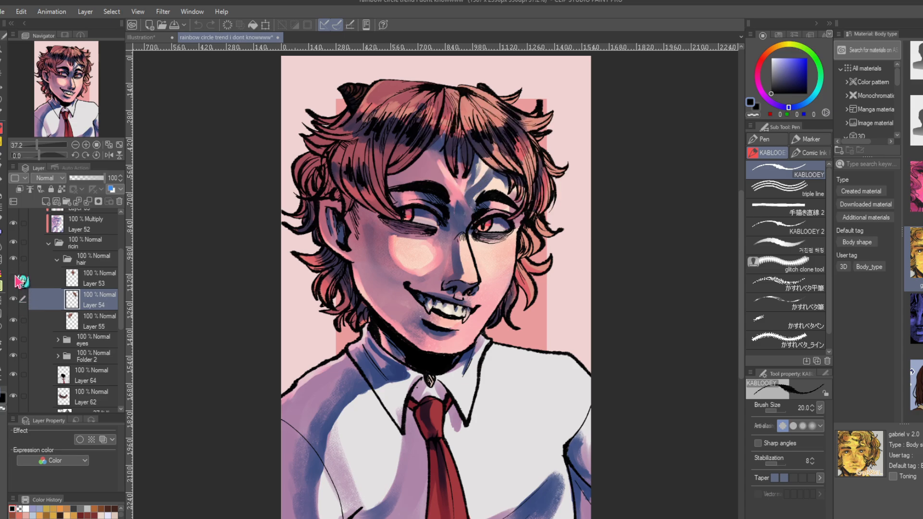
pyautogui.click(13, 277)
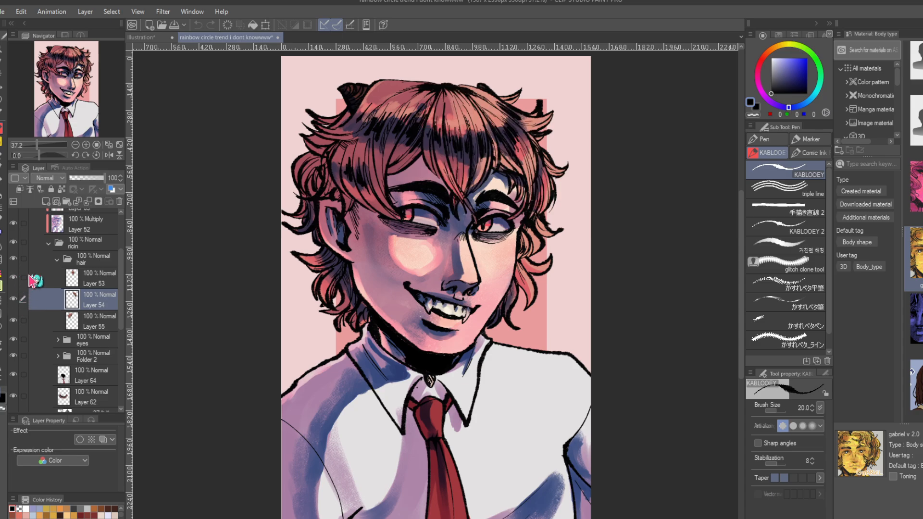
# - Try moving the centre fringe on Layer 53 away from the forehead to beside the head, and cancel the transform
pyautogui.click(73, 284)
pyautogui.hotkey('ctrl', 't')
pyautogui.moveTo(462, 155); pyautogui.dragTo(298, 164)
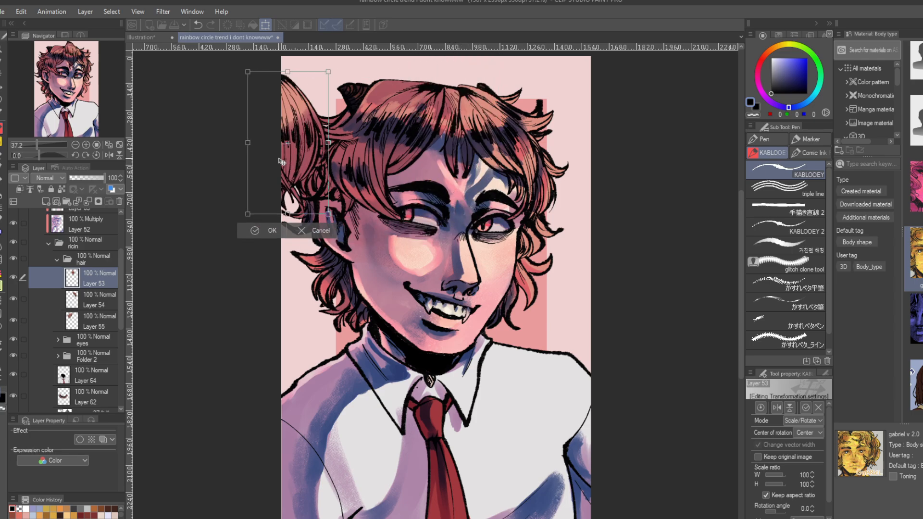
pyautogui.click(336, 233)
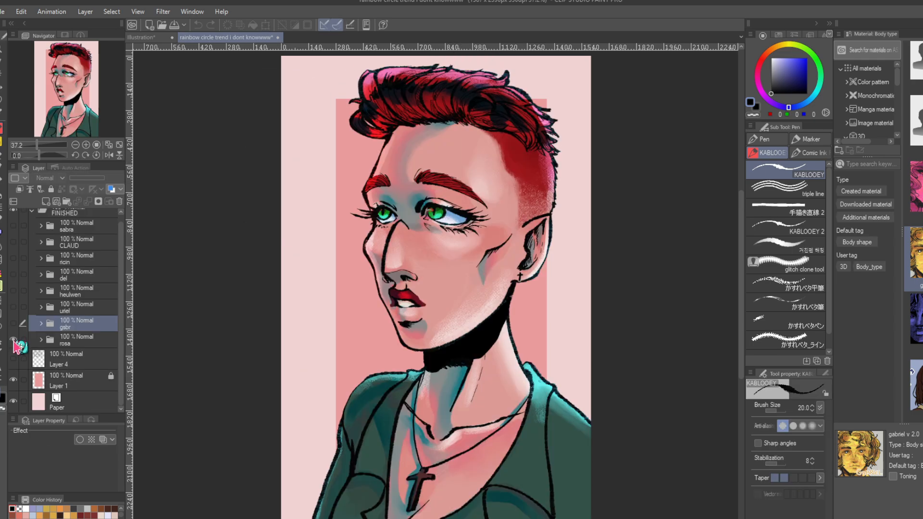
# - Expand the rosa folder and its face subfolder, and briefly hide the eyes folder and Layer 100 to find the red hair
pyautogui.click(41, 340)
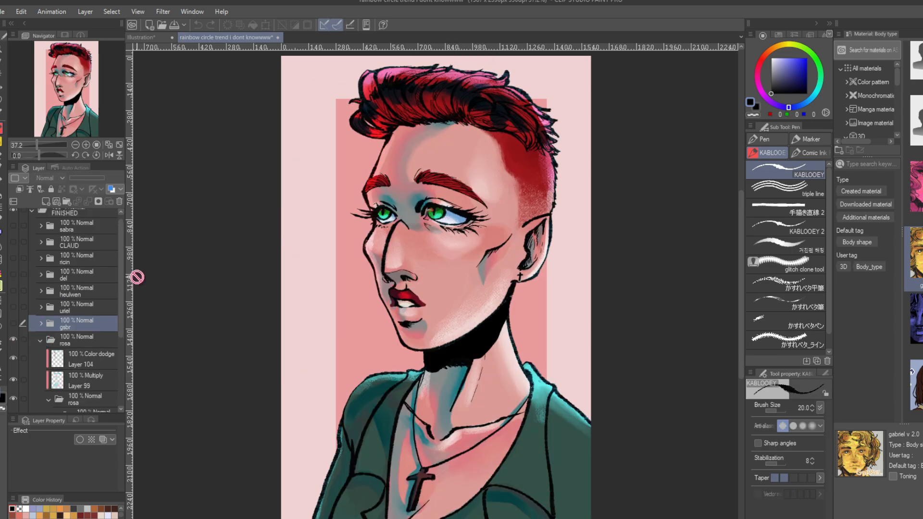
pyautogui.scroll(-4, 67, 308)
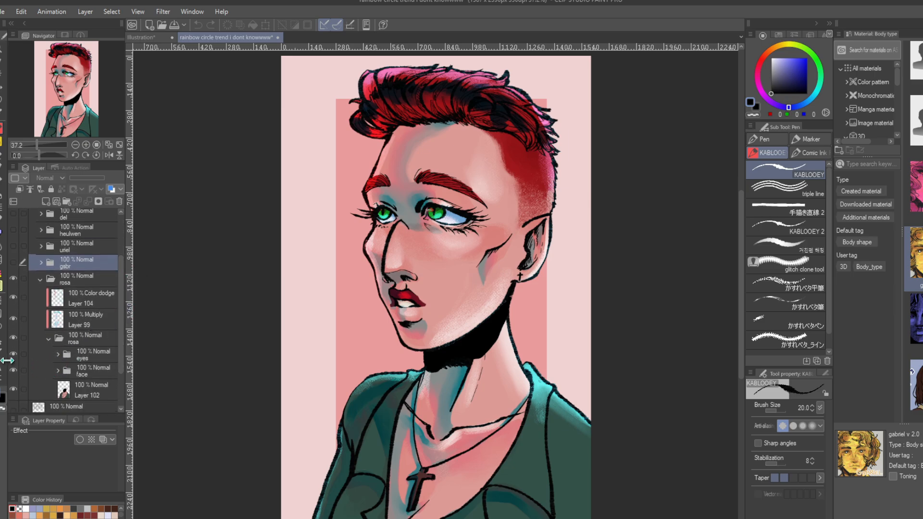
pyautogui.click(13, 354)
pyautogui.click(13, 354)
pyautogui.click(58, 371)
pyautogui.scroll(-2, 121, 298)
pyautogui.click(19, 365)
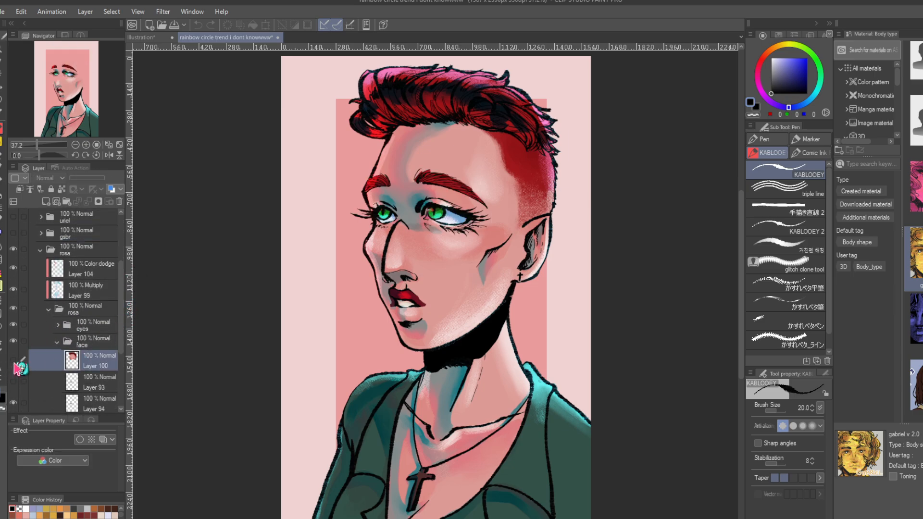
# - Check the extent of the red hair on Layer 100 with a cancelled transform and a brief hide, and collapse the rosa folder
pyautogui.click(265, 25)
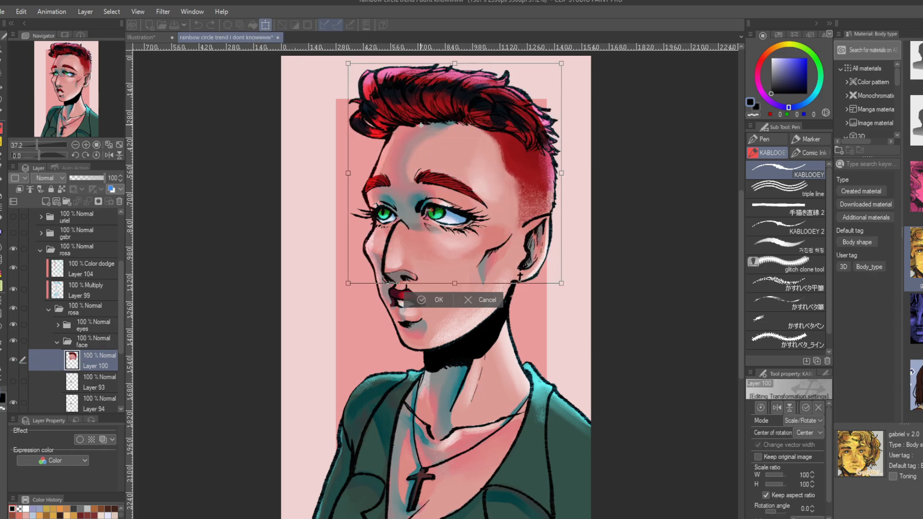
pyautogui.click(479, 299)
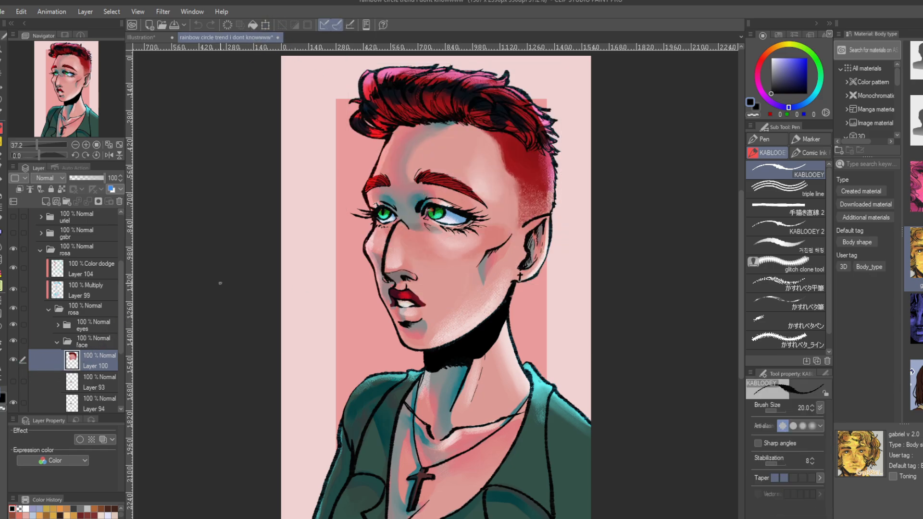
pyautogui.click(13, 360)
pyautogui.click(13, 360)
pyautogui.click(41, 251)
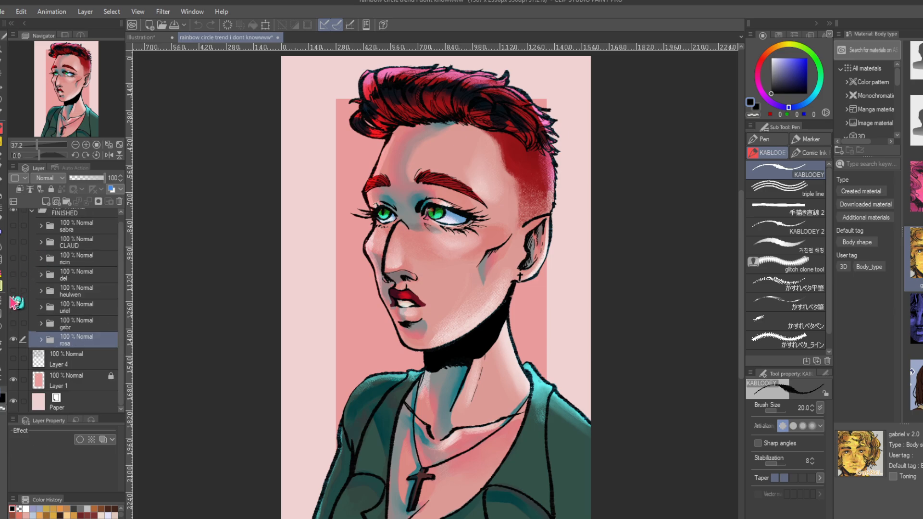
# - Show only the uriel character folder instead of rosa and expand it to examine its hair layers
pyautogui.click(14, 339)
pyautogui.click(14, 323)
pyautogui.click(14, 323)
pyautogui.click(14, 307)
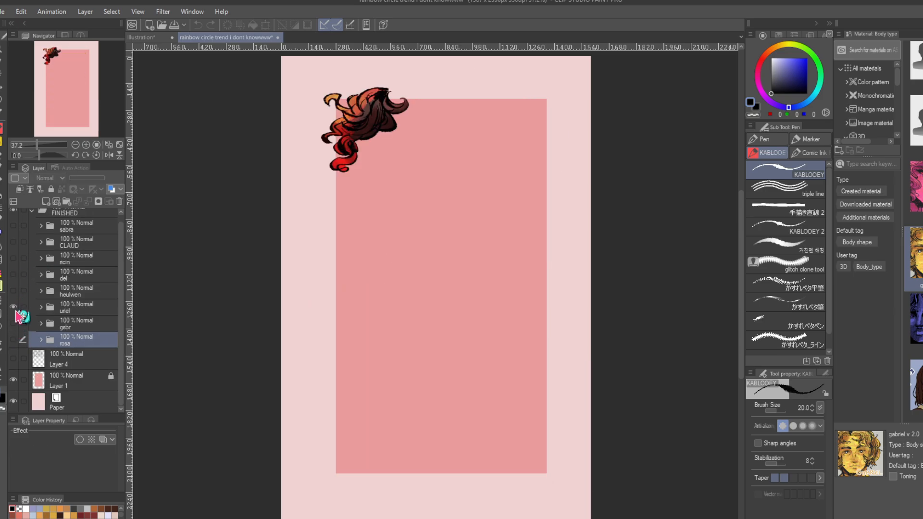
pyautogui.click(41, 307)
pyautogui.scroll(-2, 33, 353)
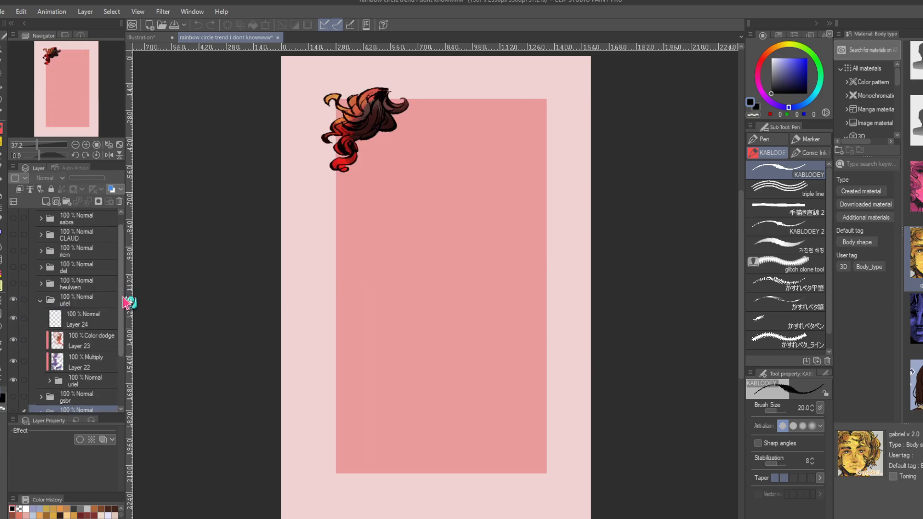
pyautogui.click(49, 359)
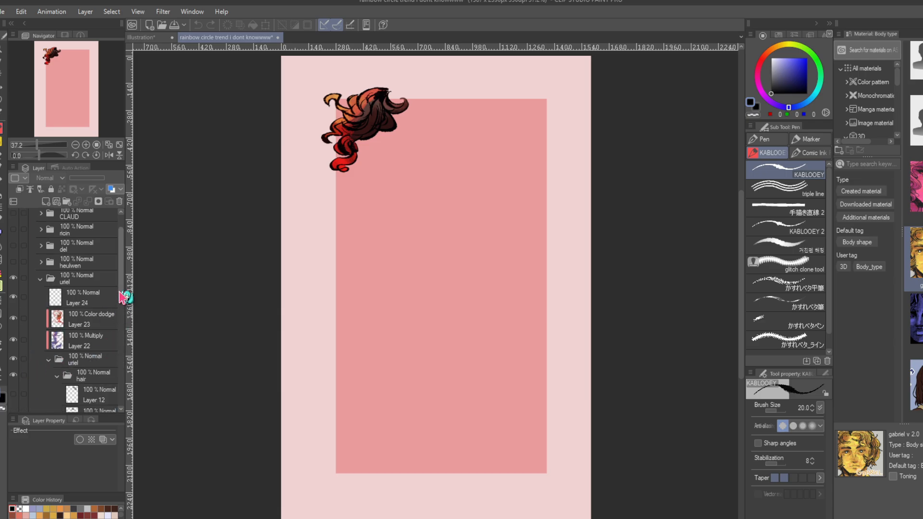
pyautogui.moveTo(120, 294); pyautogui.dragTo(124, 313)
pyautogui.click(13, 321)
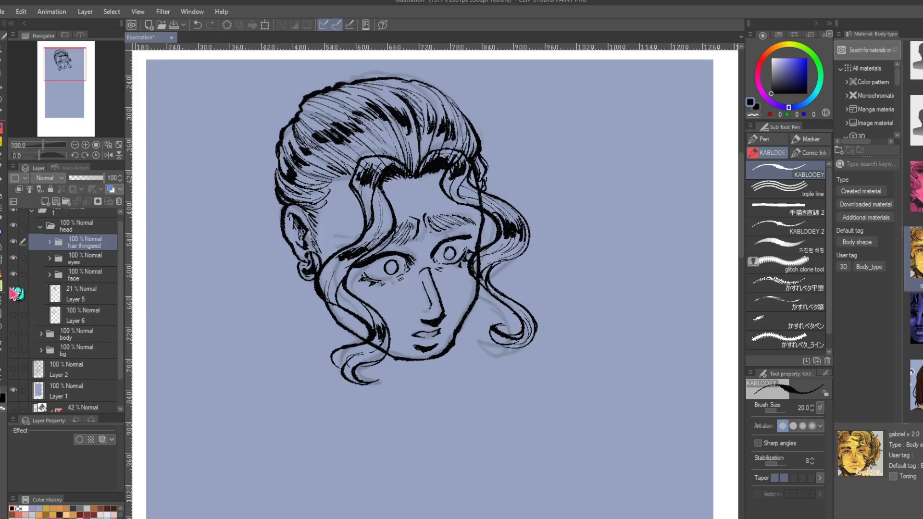
# - Hide the Layer 5 sketch and show the long-hair sketch on Layer 6 under the inked head
pyautogui.click(14, 294)
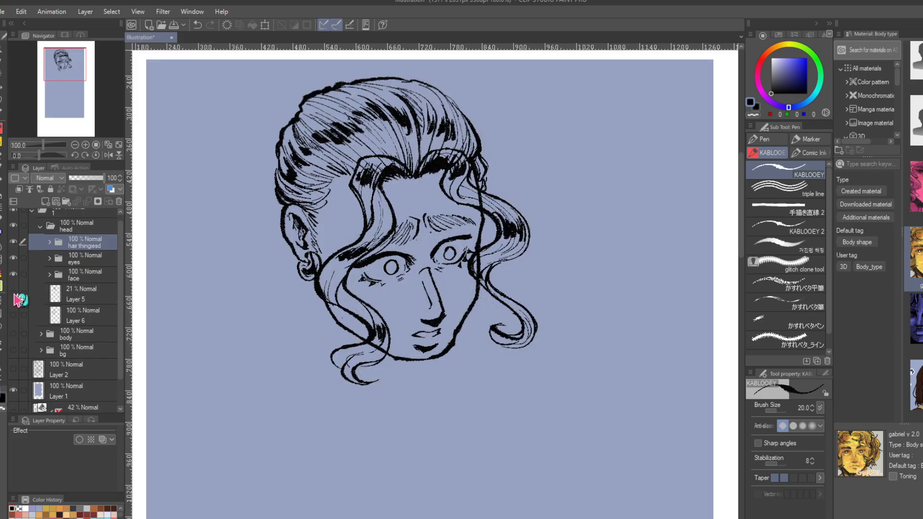
pyautogui.click(14, 295)
pyautogui.click(13, 294)
pyautogui.click(14, 315)
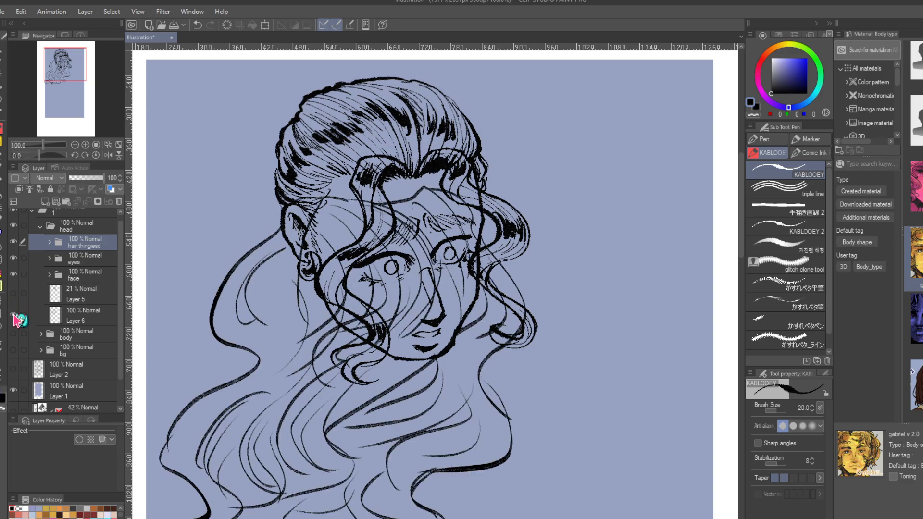
pyautogui.click(13, 315)
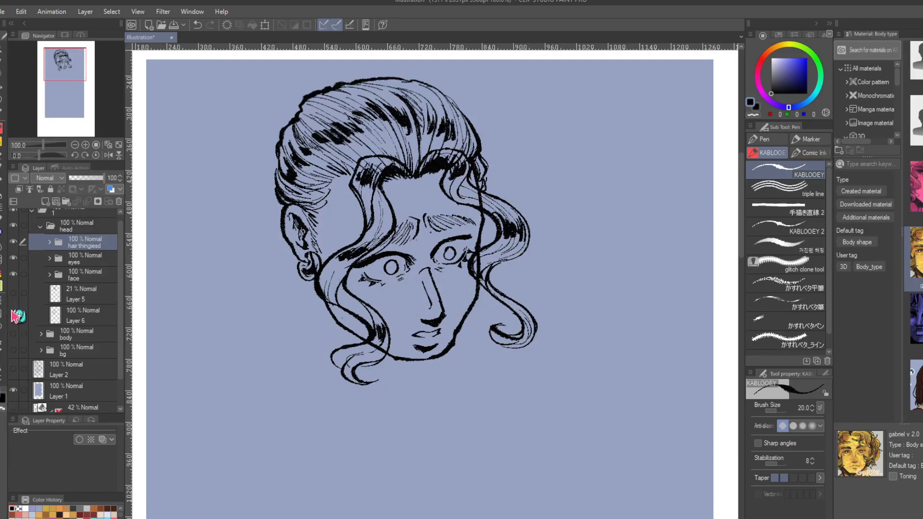
pyautogui.click(14, 315)
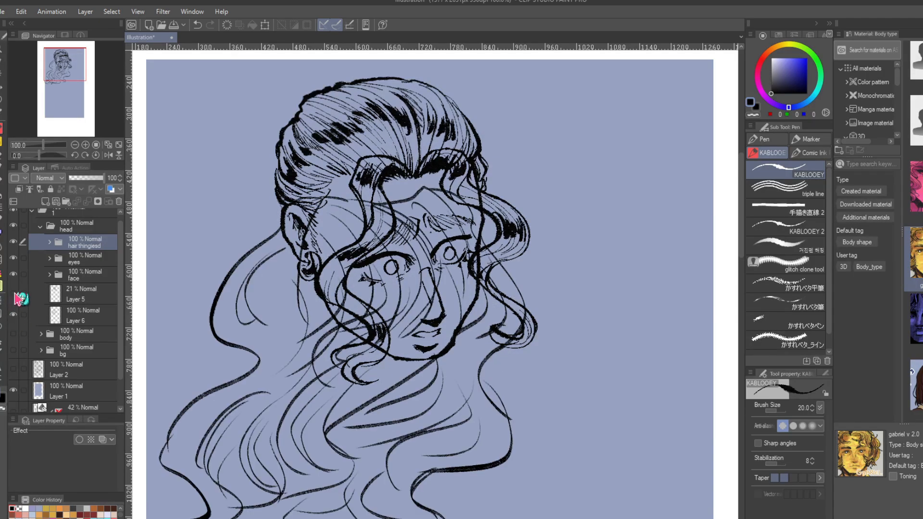
pyautogui.click(14, 294)
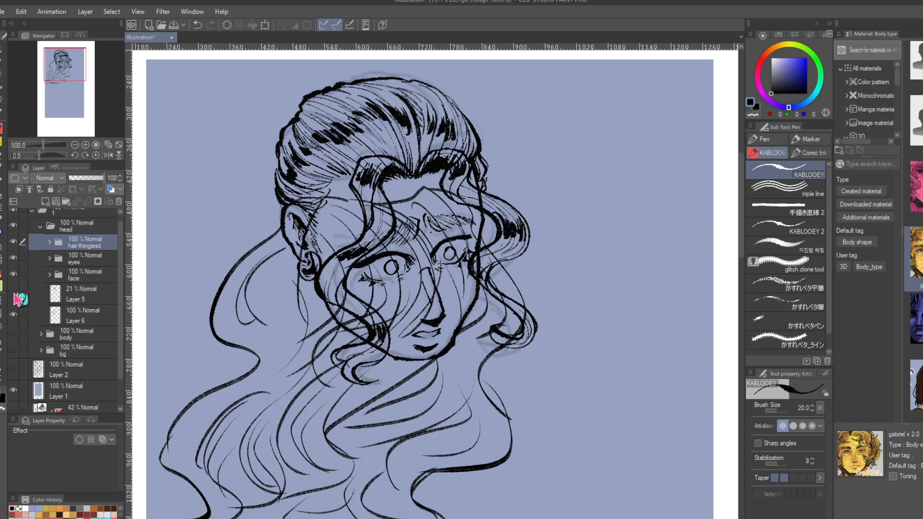
pyautogui.click(14, 295)
# - Hide the inked hair, eyes and face folders and lower the Layer 6 hair sketch's opacity to 25%
pyautogui.click(67, 321)
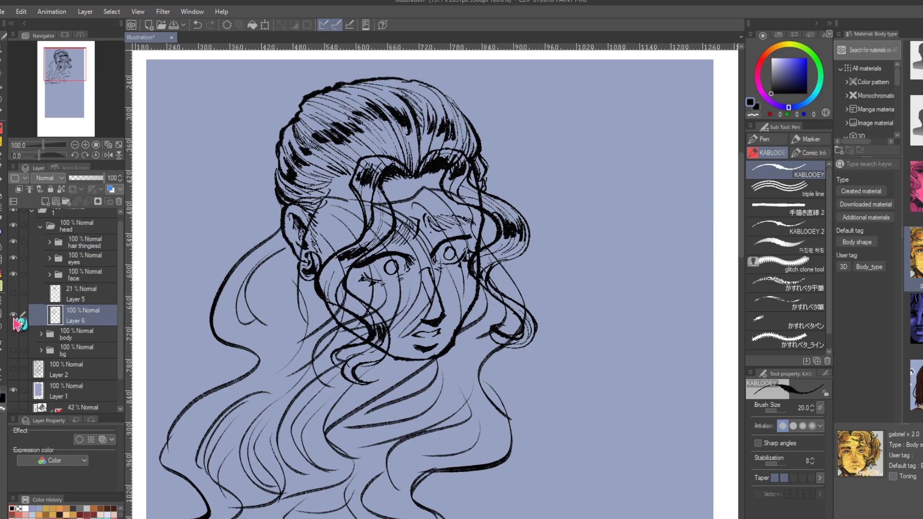
pyautogui.click(13, 315)
pyautogui.click(14, 316)
pyautogui.click(13, 258)
pyautogui.moveTo(14, 244); pyautogui.dragTo(13, 276)
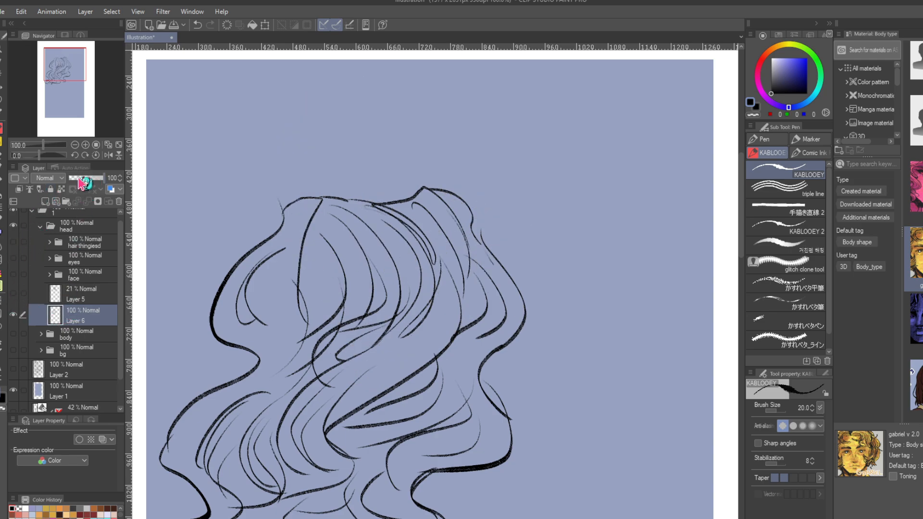
pyautogui.click(79, 180)
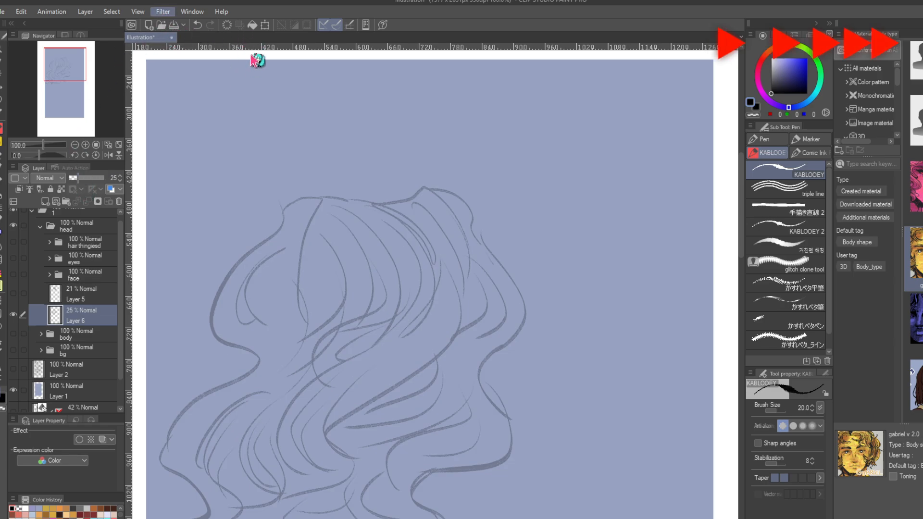
# - Add a new layer above the hair sketch and ink the wavy outline and inner strands of the hair's left side
pyautogui.hotkey('ctrl', 'shift', 'n')
pyautogui.moveTo(283, 209); pyautogui.dragTo(194, 369)
pyautogui.moveTo(240, 280); pyautogui.dragTo(237, 326)
pyautogui.moveTo(241, 283); pyautogui.dragTo(238, 326)
pyautogui.moveTo(212, 363)
pyautogui.mouseDown()
pyautogui.moveTo(191, 371)
pyautogui.moveTo(218, 392)
pyautogui.moveTo(384, 295)
pyautogui.mouseUp()
pyautogui.moveTo(383, 296); pyautogui.dragTo(310, 431)
pyautogui.moveTo(454, 216); pyautogui.dragTo(237, 344)
pyautogui.moveTo(232, 241); pyautogui.dragTo(254, 242)
pyautogui.moveTo(236, 235); pyautogui.dragTo(258, 263)
pyautogui.moveTo(212, 305); pyautogui.dragTo(202, 357)
pyautogui.moveTo(194, 344); pyautogui.dragTo(241, 268)
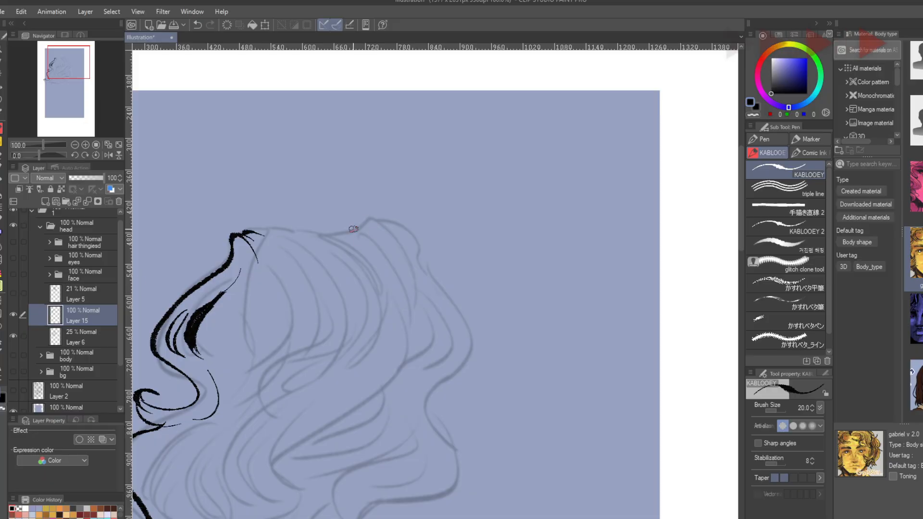
# - Ink the right-side waves and the lower curling locks of the long hair over the sketch
pyautogui.moveTo(397, 240); pyautogui.dragTo(431, 265)
pyautogui.moveTo(432, 265); pyautogui.dragTo(443, 340)
pyautogui.moveTo(449, 290)
pyautogui.mouseDown()
pyautogui.moveTo(443, 331)
pyautogui.moveTo(464, 331)
pyautogui.mouseUp()
pyautogui.moveTo(443, 340)
pyautogui.mouseDown()
pyautogui.moveTo(423, 358)
pyautogui.moveTo(414, 350)
pyautogui.mouseUp()
pyautogui.moveTo(428, 352); pyautogui.dragTo(422, 274)
pyautogui.moveTo(437, 265); pyautogui.dragTo(402, 341)
pyautogui.moveTo(365, 392); pyautogui.dragTo(337, 446)
pyautogui.moveTo(336, 446); pyautogui.dragTo(318, 377)
pyautogui.moveTo(403, 297); pyautogui.dragTo(358, 330)
pyautogui.moveTo(358, 330); pyautogui.dragTo(367, 424)
pyautogui.moveTo(412, 305); pyautogui.dragTo(390, 342)
pyautogui.moveTo(327, 336)
pyautogui.mouseDown()
pyautogui.moveTo(425, 284)
pyautogui.moveTo(437, 356)
pyautogui.mouseUp()
pyautogui.moveTo(416, 293)
pyautogui.mouseDown()
pyautogui.moveTo(394, 345)
pyautogui.moveTo(410, 351)
pyautogui.mouseUp()
pyautogui.moveTo(407, 381)
pyautogui.mouseDown()
pyautogui.moveTo(436, 381)
pyautogui.moveTo(331, 428)
pyautogui.mouseUp()
pyautogui.moveTo(360, 393); pyautogui.dragTo(351, 435)
pyautogui.moveTo(381, 358); pyautogui.dragTo(362, 405)
pyautogui.moveTo(205, 376)
pyautogui.mouseDown()
pyautogui.moveTo(297, 369)
pyautogui.moveTo(279, 265)
pyautogui.mouseUp()
pyautogui.moveTo(349, 380); pyautogui.dragTo(335, 344)
pyautogui.moveTo(387, 323); pyautogui.dragTo(407, 356)
# - Ink heavy black shadow strands in the back hair beside the ear and along the right side of the face
pyautogui.click(65, 65)
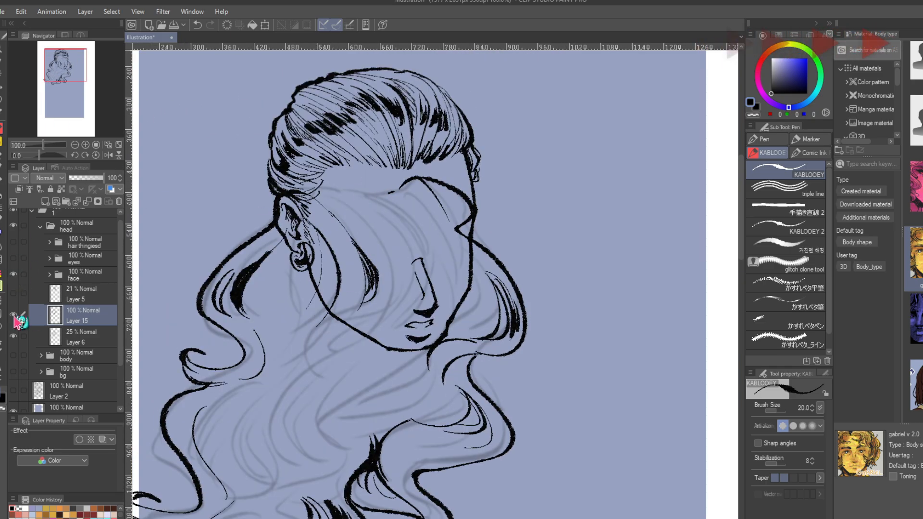
pyautogui.moveTo(331, 230); pyautogui.dragTo(307, 307)
pyautogui.moveTo(303, 233); pyautogui.dragTo(289, 315)
pyautogui.moveTo(300, 241)
pyautogui.mouseDown()
pyautogui.moveTo(269, 292)
pyautogui.moveTo(344, 330)
pyautogui.mouseUp()
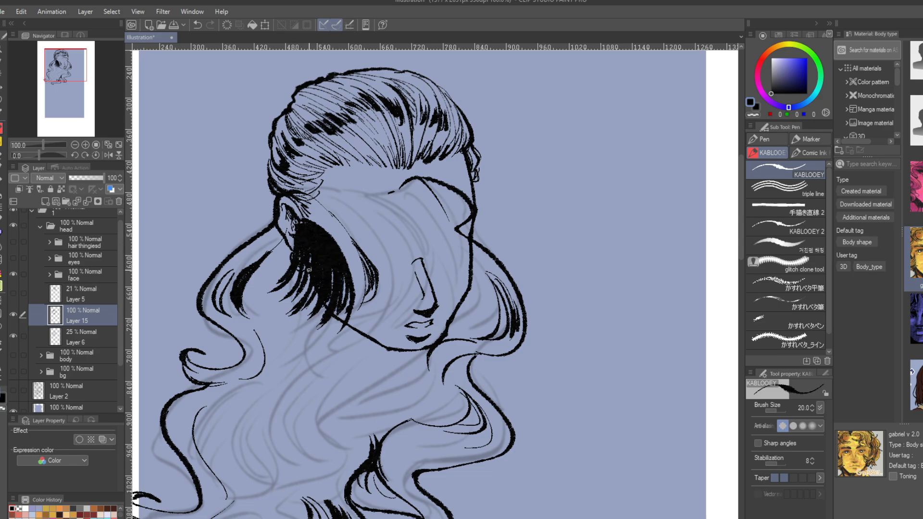
pyautogui.moveTo(345, 240); pyautogui.dragTo(335, 332)
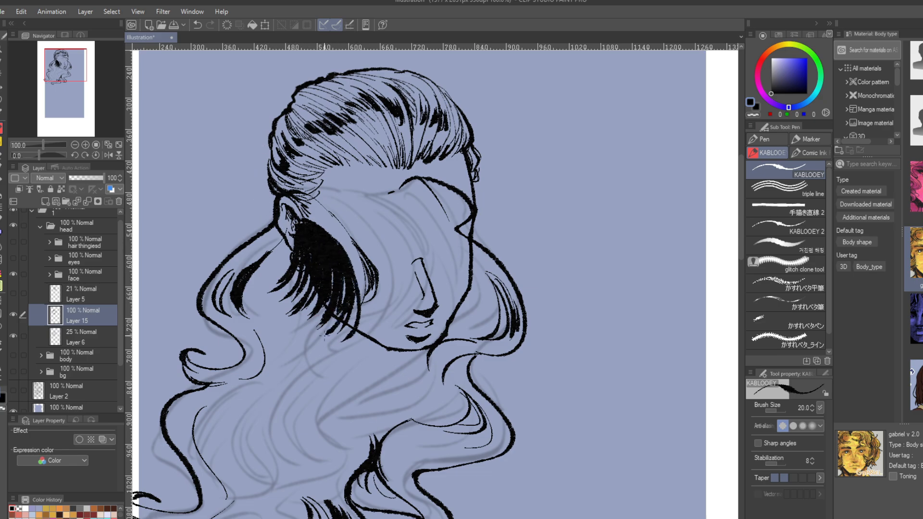
pyautogui.moveTo(444, 244)
pyautogui.mouseDown()
pyautogui.moveTo(449, 307)
pyautogui.moveTo(465, 321)
pyautogui.mouseUp()
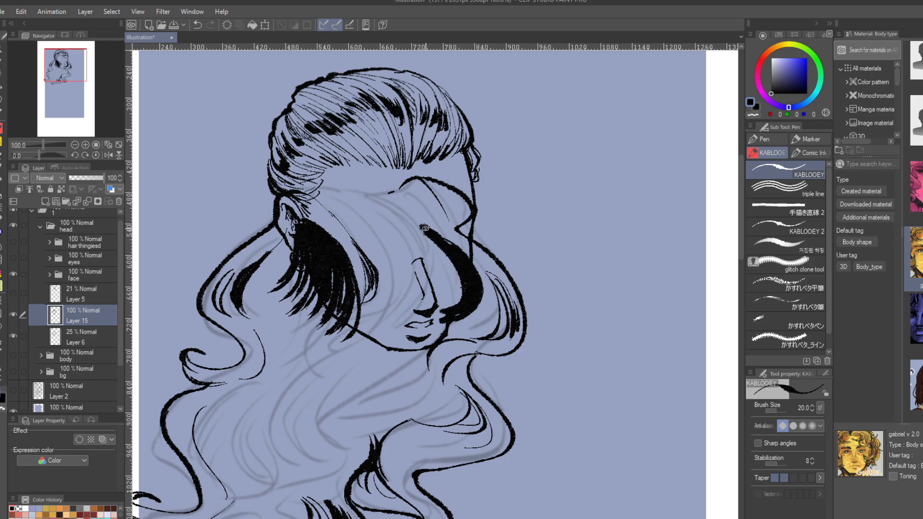
pyautogui.moveTo(425, 227)
pyautogui.mouseDown()
pyautogui.moveTo(478, 277)
pyautogui.moveTo(467, 272)
pyautogui.mouseUp()
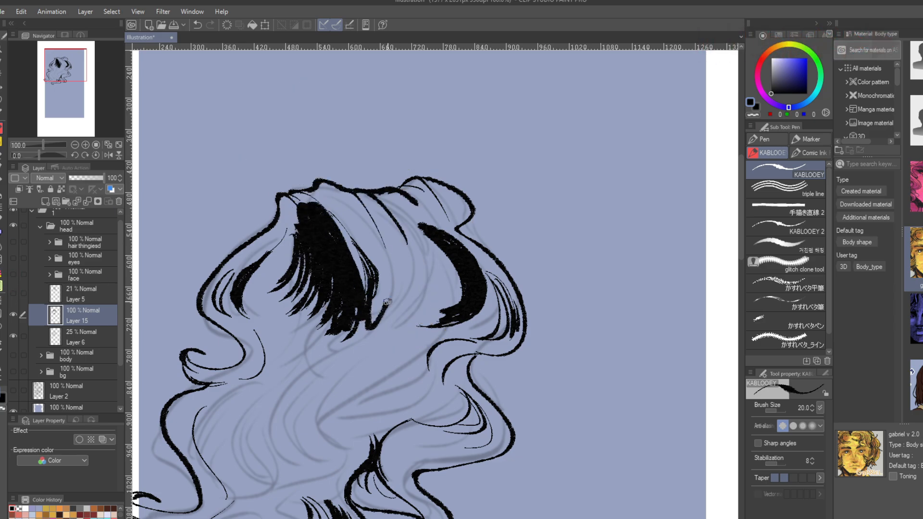
# - Fill the back-hair area behind the face with solid black and hide the Layer 6 sketch
pyautogui.press('g')
pyautogui.moveTo(317, 165)
pyautogui.mouseDown()
pyautogui.moveTo(366, 155)
pyautogui.moveTo(318, 164)
pyautogui.mouseUp()
pyautogui.click(77, 408)
pyautogui.click(81, 270)
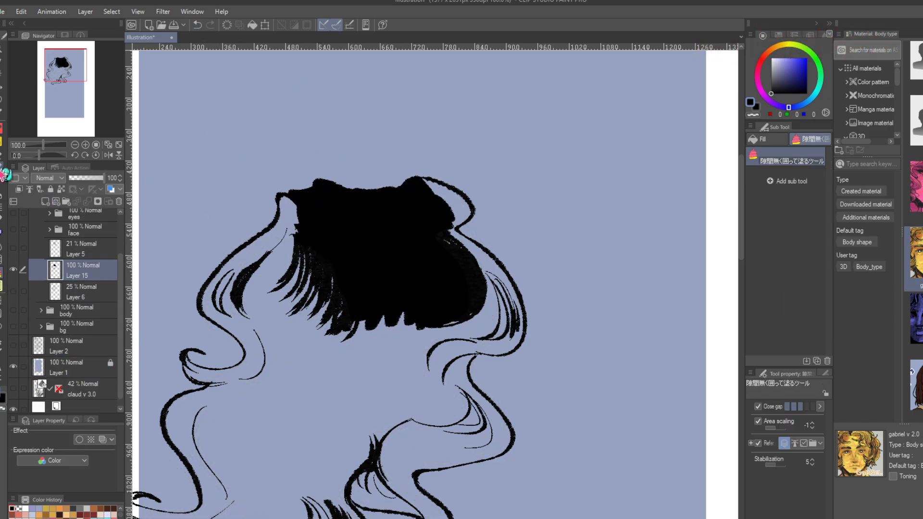
# - Ink strands along the black area's left edge and carve thin highlight strands through it with the transparent colour
pyautogui.press('p')
pyautogui.moveTo(294, 207)
pyautogui.mouseDown()
pyautogui.moveTo(257, 282)
pyautogui.moveTo(299, 239)
pyautogui.mouseUp()
pyautogui.press('c')
pyautogui.moveTo(325, 198); pyautogui.dragTo(312, 289)
pyautogui.moveTo(445, 250)
pyautogui.mouseDown()
pyautogui.moveTo(466, 327)
pyautogui.moveTo(457, 327)
pyautogui.mouseUp()
pyautogui.press('c')
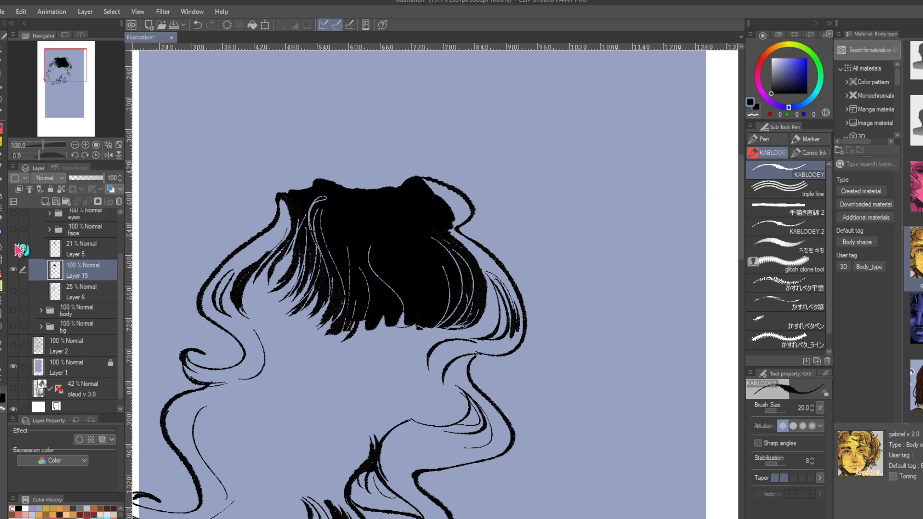
# - Show the face folder, fill the remaining back hair down to the chin with black, and ink ragged strands around it
pyautogui.click(14, 229)
pyautogui.press('g')
pyautogui.press('p')
pyautogui.moveTo(302, 244)
pyautogui.mouseDown()
pyautogui.moveTo(290, 310)
pyautogui.moveTo(299, 333)
pyautogui.mouseUp()
pyautogui.moveTo(356, 331); pyautogui.dragTo(335, 345)
pyautogui.moveTo(486, 288); pyautogui.dragTo(451, 337)
pyautogui.moveTo(452, 344); pyautogui.dragTo(452, 396)
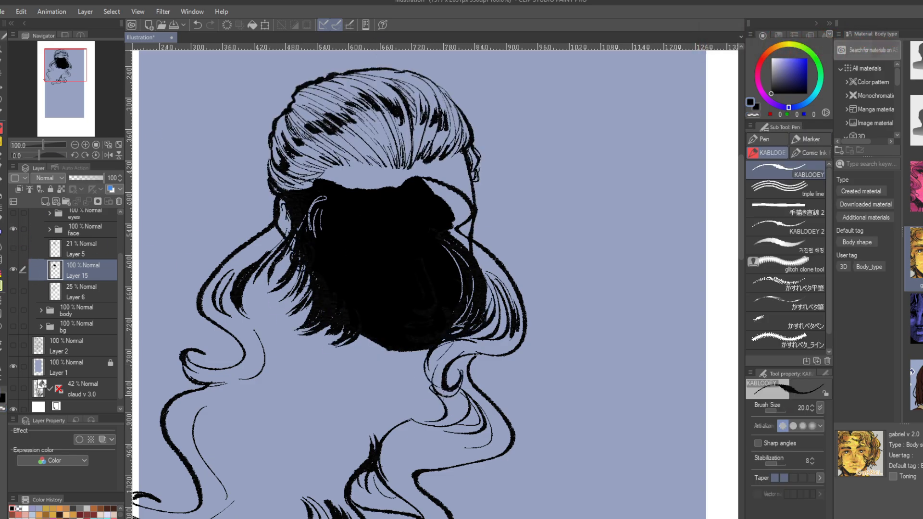
# - Ink curls below the chin and long thin strands flowing down the left side of the hair
pyautogui.moveTo(456, 361); pyautogui.dragTo(447, 387)
pyautogui.moveTo(406, 352); pyautogui.dragTo(415, 383)
pyautogui.moveTo(283, 259); pyautogui.dragTo(273, 400)
pyautogui.moveTo(266, 402); pyautogui.dragTo(198, 439)
pyautogui.moveTo(263, 283); pyautogui.dragTo(302, 335)
pyautogui.moveTo(267, 428); pyautogui.dragTo(201, 451)
pyautogui.moveTo(291, 345); pyautogui.dragTo(308, 417)
pyautogui.moveTo(288, 204); pyautogui.dragTo(259, 289)
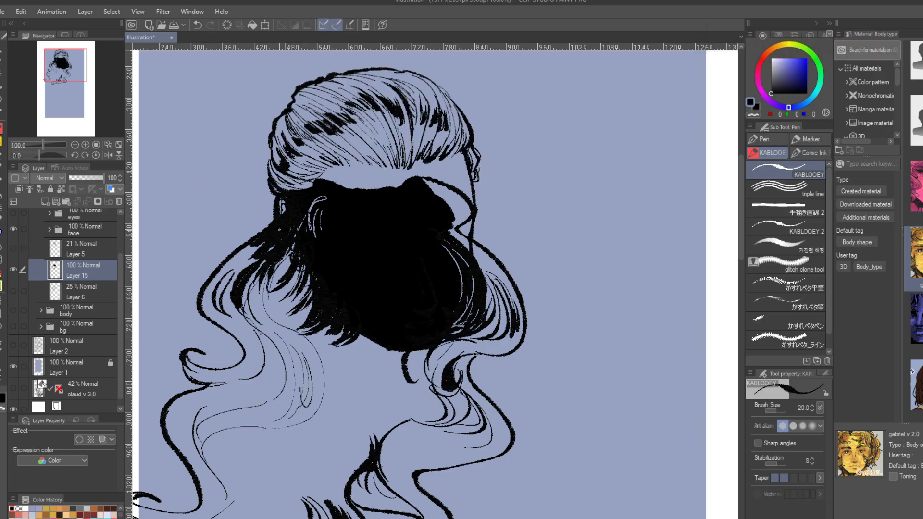
# - Carve transparent highlights into the dark hair near the ear and add more black strands around that shadow
pyautogui.press('c')
pyautogui.moveTo(276, 226); pyautogui.dragTo(240, 260)
pyautogui.press('c')
pyautogui.moveTo(293, 244); pyautogui.dragTo(279, 266)
pyautogui.click(62, 71)
pyautogui.moveTo(430, 249); pyautogui.dragTo(401, 271)
pyautogui.moveTo(331, 201); pyautogui.dragTo(321, 233)
pyautogui.moveTo(348, 221); pyautogui.dragTo(338, 246)
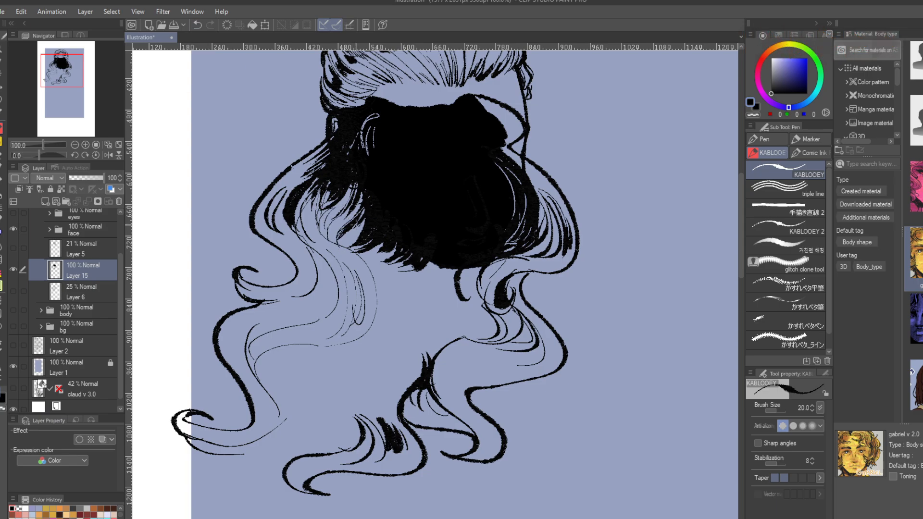
# - Ink flowing wave lines and a dark accent through the middle and lower-left locks of the hair
pyautogui.moveTo(437, 268); pyautogui.dragTo(392, 324)
pyautogui.moveTo(288, 250)
pyautogui.mouseDown()
pyautogui.moveTo(242, 288)
pyautogui.moveTo(267, 302)
pyautogui.mouseUp()
pyautogui.moveTo(308, 247); pyautogui.dragTo(333, 300)
pyautogui.moveTo(342, 262); pyautogui.dragTo(347, 292)
pyautogui.moveTo(440, 269); pyautogui.dragTo(409, 341)
pyautogui.moveTo(511, 354); pyautogui.dragTo(435, 387)
pyautogui.moveTo(281, 357); pyautogui.dragTo(254, 451)
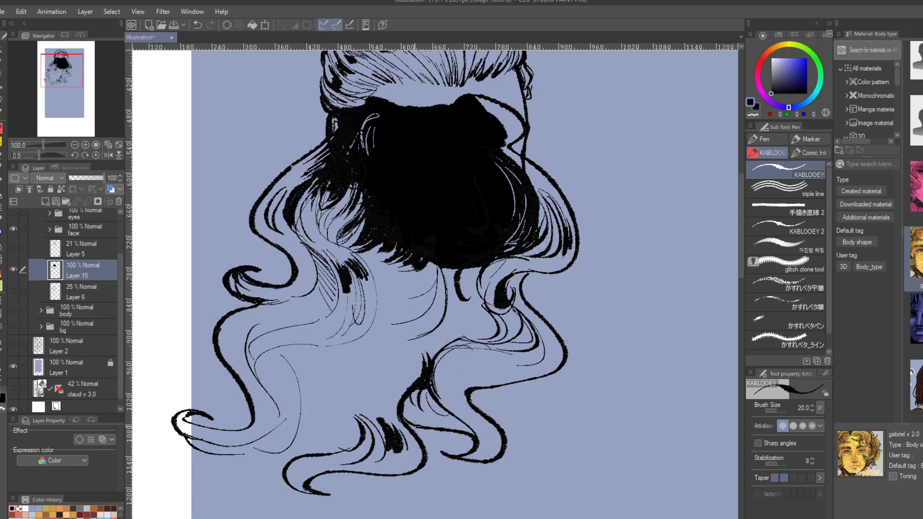
# - Add another curling lock at the lower right and more wave strands across the left and centre of the hair
pyautogui.moveTo(536, 380); pyautogui.dragTo(521, 457)
pyautogui.moveTo(307, 379); pyautogui.dragTo(266, 460)
pyautogui.moveTo(342, 349); pyautogui.dragTo(287, 440)
pyautogui.moveTo(426, 264)
pyautogui.mouseDown()
pyautogui.moveTo(394, 303)
pyautogui.moveTo(446, 320)
pyautogui.mouseUp()
pyautogui.moveTo(321, 204); pyautogui.dragTo(332, 239)
pyautogui.moveTo(308, 244)
pyautogui.mouseDown()
pyautogui.moveTo(330, 308)
pyautogui.moveTo(280, 328)
pyautogui.mouseUp()
pyautogui.moveTo(412, 334); pyautogui.dragTo(371, 393)
pyautogui.moveTo(350, 345); pyautogui.dragTo(337, 373)
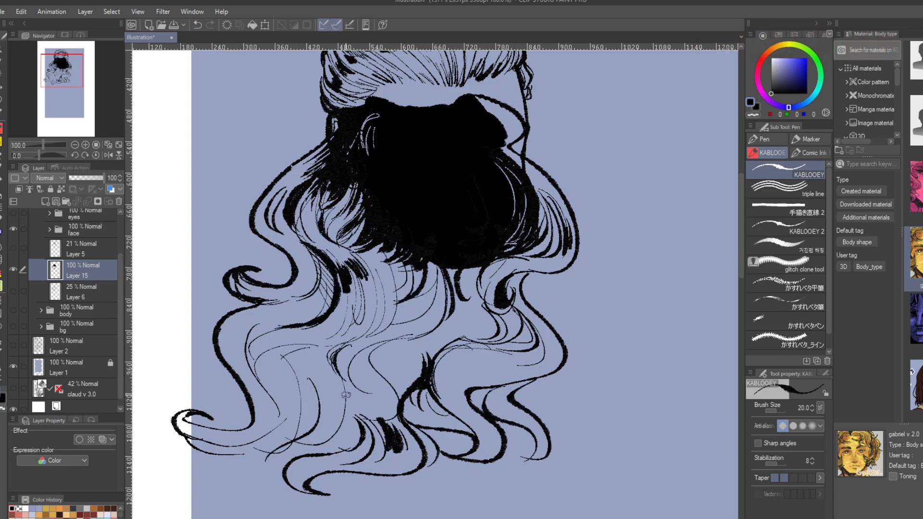
# - Ink heavy black shadows in the wave folds below the chin and in the central locks
pyautogui.moveTo(397, 341); pyautogui.dragTo(382, 379)
pyautogui.moveTo(341, 396); pyautogui.dragTo(342, 426)
pyautogui.moveTo(456, 262); pyautogui.dragTo(450, 305)
pyautogui.moveTo(473, 266)
pyautogui.mouseDown()
pyautogui.moveTo(478, 337)
pyautogui.moveTo(432, 384)
pyautogui.mouseUp()
pyautogui.moveTo(483, 342)
pyautogui.mouseDown()
pyautogui.moveTo(438, 364)
pyautogui.moveTo(494, 370)
pyautogui.mouseUp()
pyautogui.moveTo(481, 302); pyautogui.dragTo(418, 369)
pyautogui.moveTo(432, 286)
pyautogui.mouseDown()
pyautogui.moveTo(393, 321)
pyautogui.moveTo(411, 327)
pyautogui.mouseUp()
pyautogui.moveTo(466, 307)
pyautogui.mouseDown()
pyautogui.moveTo(440, 335)
pyautogui.moveTo(461, 336)
pyautogui.mouseUp()
pyautogui.moveTo(388, 269); pyautogui.dragTo(384, 311)
pyautogui.moveTo(373, 268); pyautogui.dragTo(378, 313)
pyautogui.moveTo(356, 274); pyautogui.dragTo(360, 292)
pyautogui.moveTo(391, 245); pyautogui.dragTo(397, 273)
pyautogui.moveTo(364, 249); pyautogui.dragTo(390, 284)
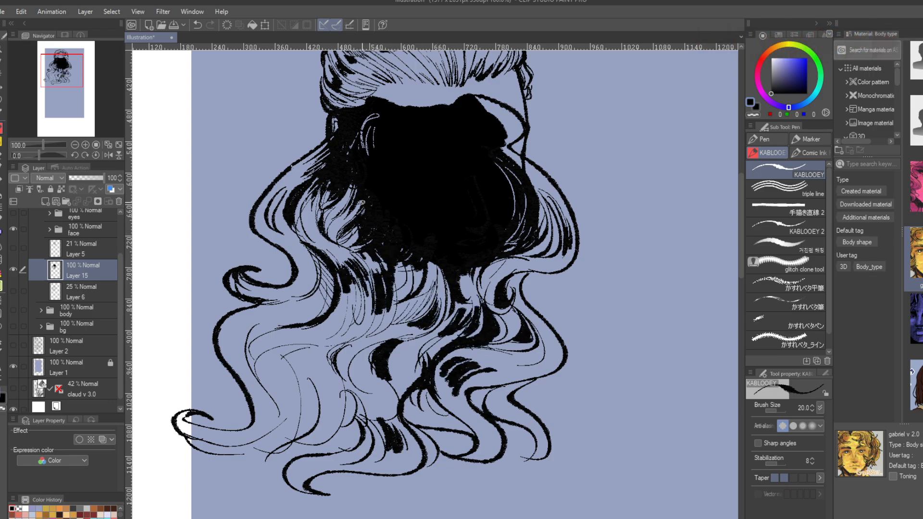
# - Add thin strands and black accents throughout the lower curls and left-hand waves of the hair
pyautogui.moveTo(426, 339); pyautogui.dragTo(404, 375)
pyautogui.moveTo(291, 358); pyautogui.dragTo(250, 448)
pyautogui.moveTo(317, 398); pyautogui.dragTo(273, 481)
pyautogui.moveTo(350, 422); pyautogui.dragTo(334, 453)
pyautogui.moveTo(375, 394); pyautogui.dragTo(358, 421)
pyautogui.moveTo(399, 380)
pyautogui.mouseDown()
pyautogui.moveTo(389, 399)
pyautogui.moveTo(443, 417)
pyautogui.mouseUp()
pyautogui.moveTo(473, 411); pyautogui.dragTo(483, 394)
pyautogui.moveTo(536, 384); pyautogui.dragTo(525, 459)
pyautogui.moveTo(269, 321); pyautogui.dragTo(230, 332)
pyautogui.moveTo(283, 338); pyautogui.dragTo(262, 343)
pyautogui.moveTo(327, 383); pyautogui.dragTo(323, 408)
pyautogui.moveTo(364, 356); pyautogui.dragTo(358, 374)
pyautogui.moveTo(360, 337); pyautogui.dragTo(353, 395)
pyautogui.moveTo(302, 304); pyautogui.dragTo(295, 331)
pyautogui.moveTo(431, 332); pyautogui.dragTo(426, 356)
pyautogui.moveTo(454, 325); pyautogui.dragTo(463, 349)
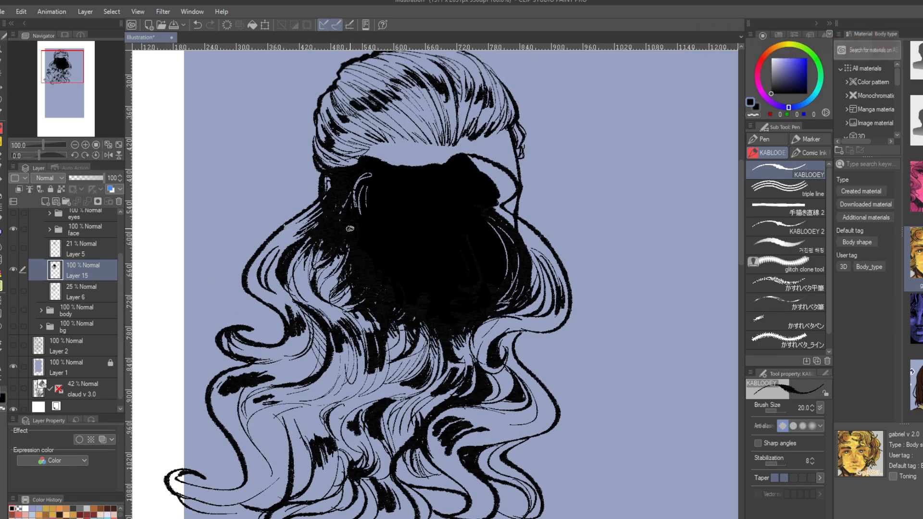
# - Lower Layer 15's opacity to 34% and ink additional strands and curls, rotating the canvas and resetting its rotation
pyautogui.click(80, 178)
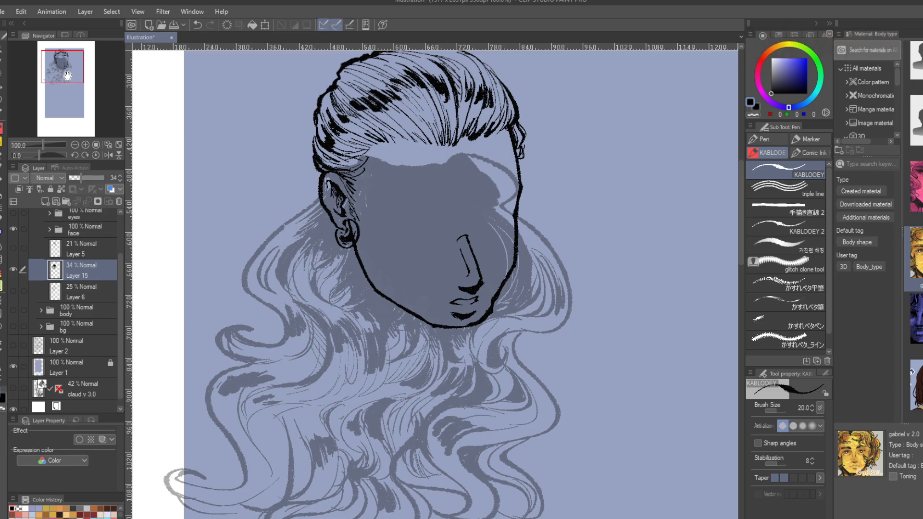
pyautogui.moveTo(68, 76); pyautogui.dragTo(64, 83)
pyautogui.moveTo(249, 409); pyautogui.dragTo(314, 423)
pyautogui.moveTo(352, 463); pyautogui.dragTo(383, 476)
pyautogui.moveTo(468, 435); pyautogui.dragTo(501, 456)
pyautogui.moveTo(508, 416); pyautogui.dragTo(484, 433)
pyautogui.moveTo(335, 324); pyautogui.dragTo(359, 357)
pyautogui.moveTo(437, 310); pyautogui.dragTo(457, 317)
pyautogui.moveTo(356, 264)
pyautogui.mouseDown()
pyautogui.moveTo(383, 311)
pyautogui.moveTo(332, 321)
pyautogui.mouseUp()
pyautogui.moveTo(341, 366); pyautogui.dragTo(373, 451)
pyautogui.moveTo(39, 156); pyautogui.dragTo(53, 156)
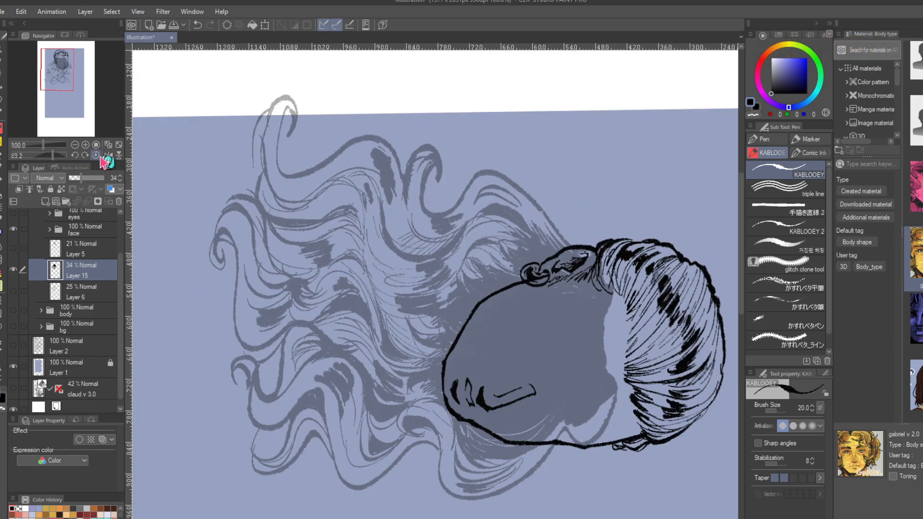
pyautogui.click(96, 155)
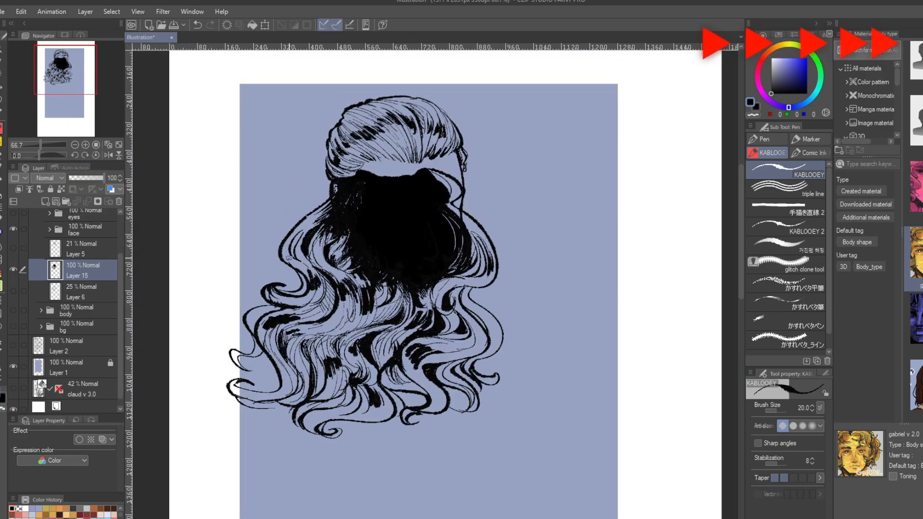
# - Draw thin loose flyaway strands around the left, right and bottom outer edges of the long hair
pyautogui.moveTo(315, 209); pyautogui.dragTo(278, 267)
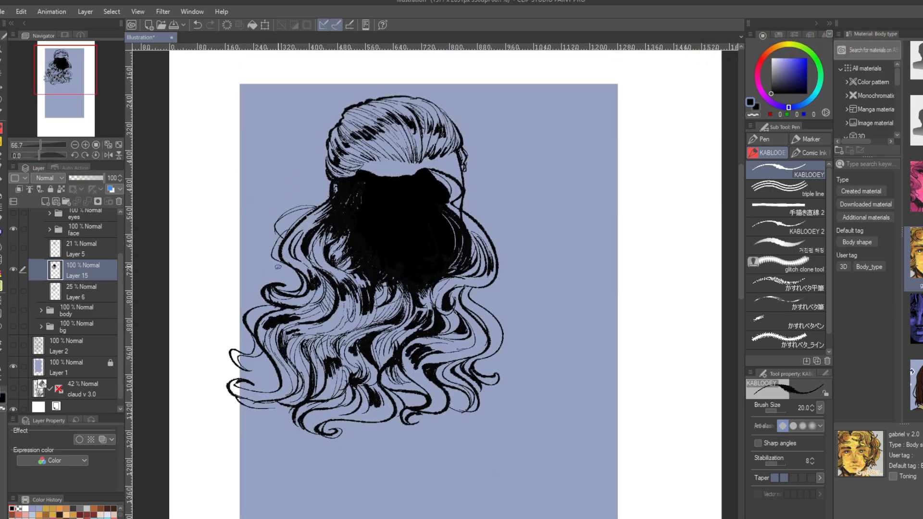
pyautogui.moveTo(476, 234); pyautogui.dragTo(477, 295)
pyautogui.moveTo(500, 332); pyautogui.dragTo(480, 366)
pyautogui.moveTo(315, 208); pyautogui.dragTo(240, 245)
pyautogui.click(197, 25)
pyautogui.moveTo(234, 409); pyautogui.dragTo(280, 422)
pyautogui.moveTo(282, 436); pyautogui.dragTo(313, 432)
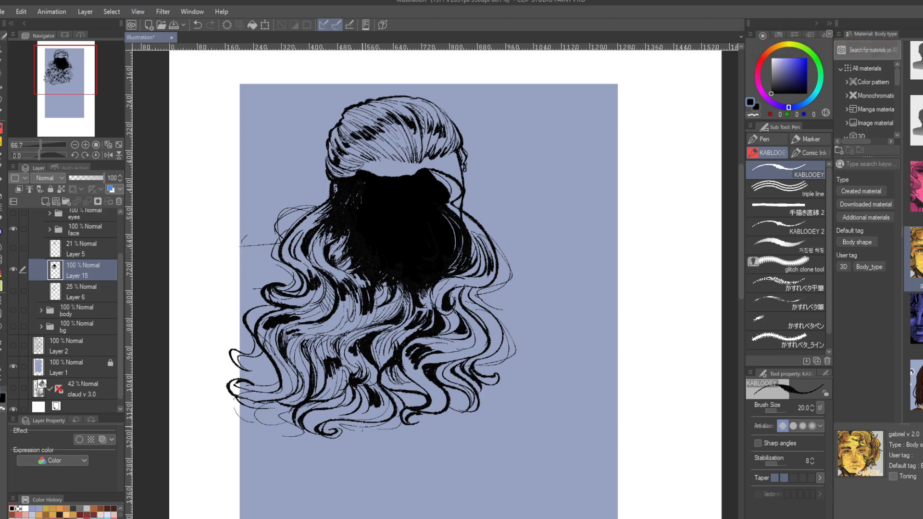
# - Compare the inked hair with the Layer 6 sketch and set Layer 15's opacity to 52%
pyautogui.click(14, 291)
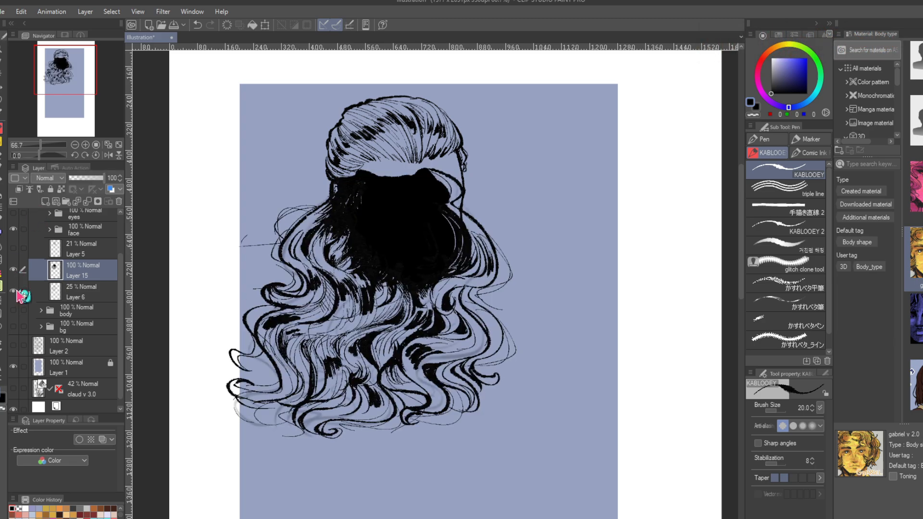
pyautogui.click(15, 291)
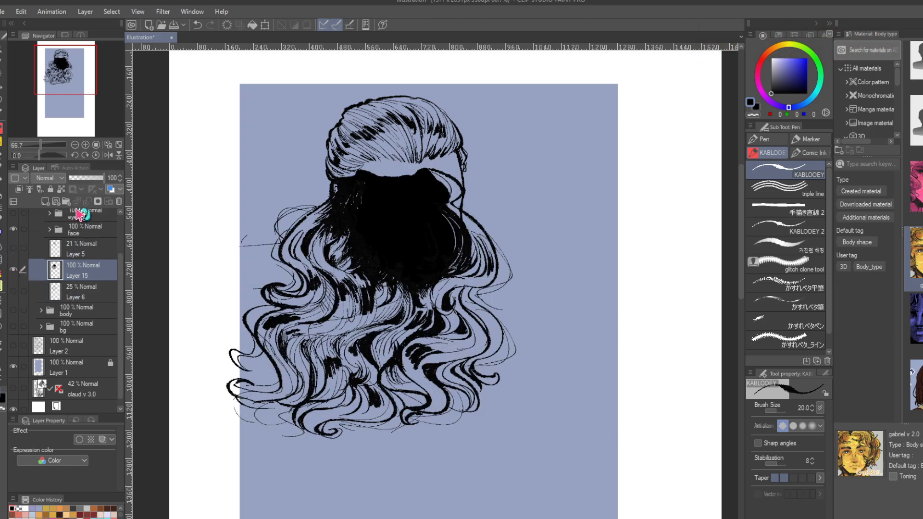
pyautogui.click(80, 178)
pyautogui.click(87, 178)
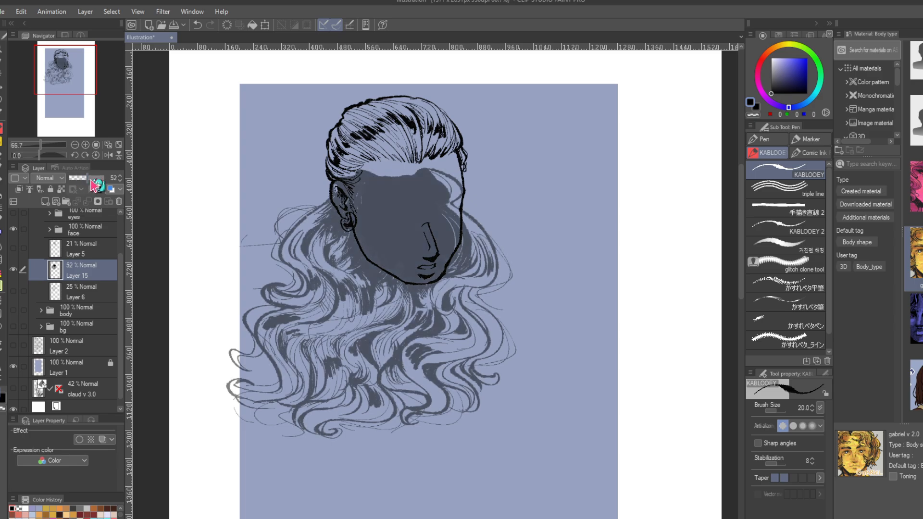
# - Lower Layer 15's opacity to 42% and show the body folder's drawing together with the hair
pyautogui.click(90, 178)
pyautogui.click(84, 178)
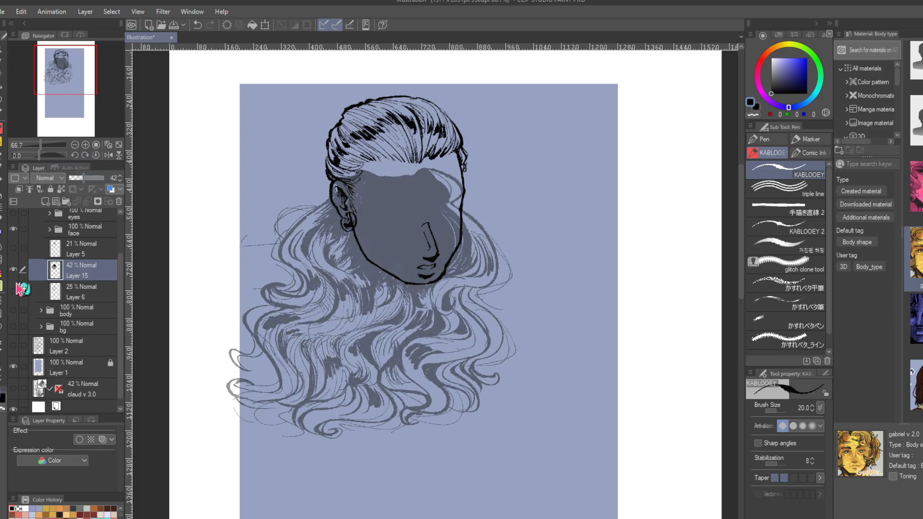
pyautogui.click(49, 230)
pyautogui.click(50, 230)
pyautogui.click(14, 311)
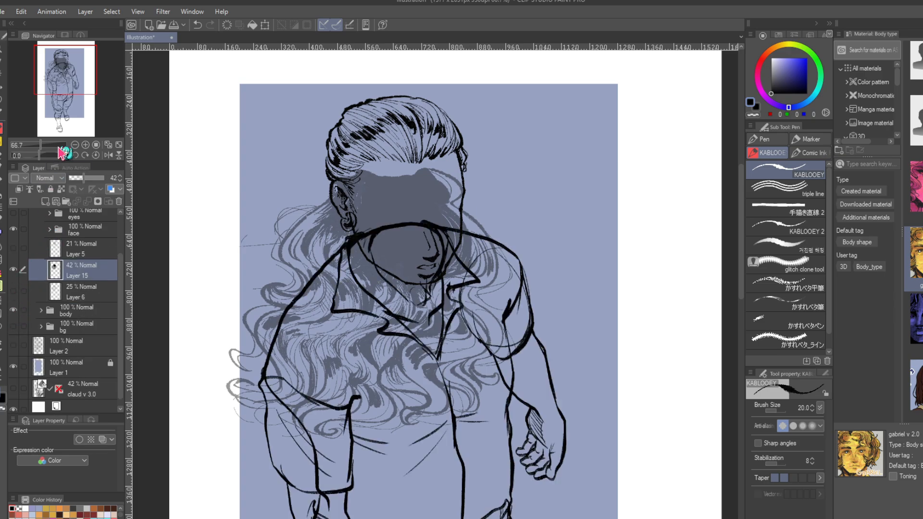
pyautogui.moveTo(70, 80)
pyautogui.mouseDown()
pyautogui.moveTo(74, 89)
pyautogui.moveTo(77, 76)
pyautogui.mouseUp()
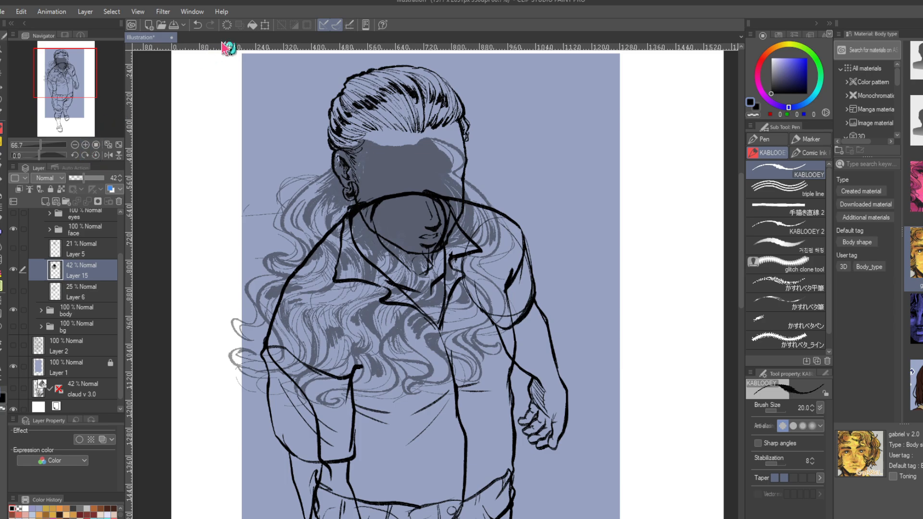
pyautogui.click(265, 25)
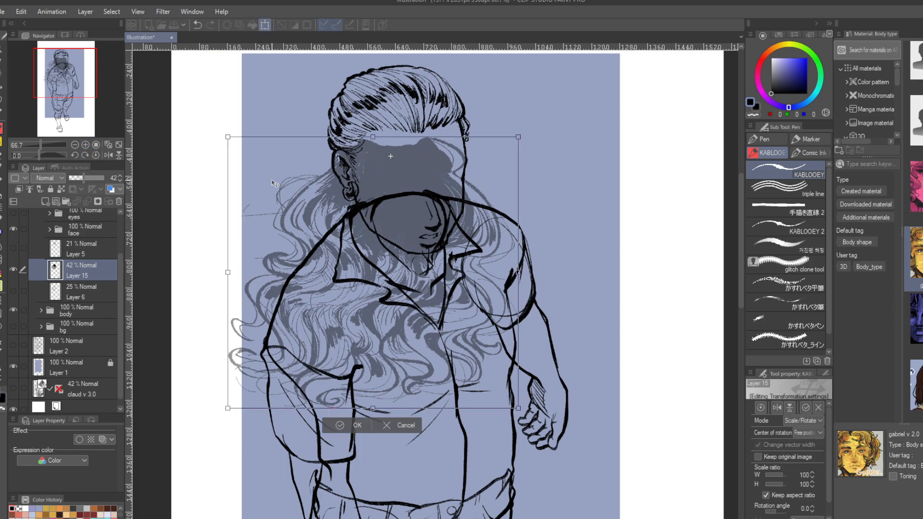
pyautogui.moveTo(180, 241); pyautogui.dragTo(160, 191)
pyautogui.click(371, 445)
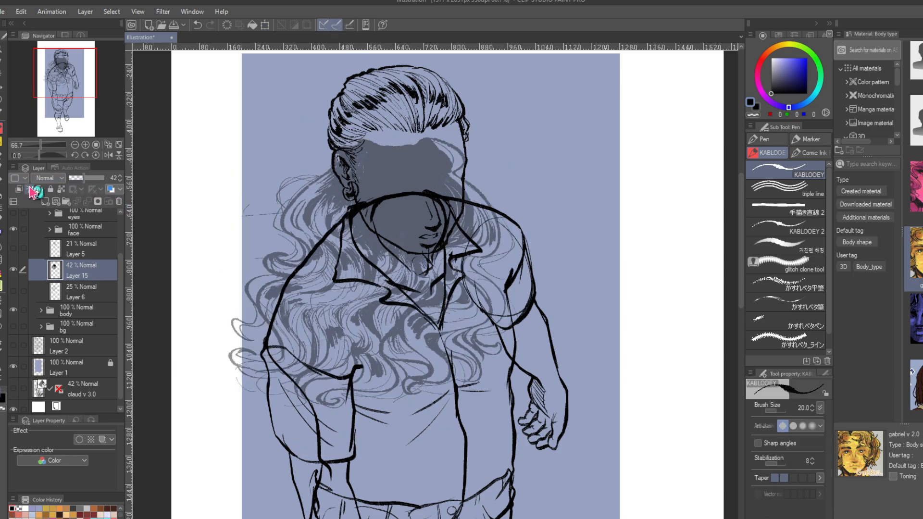
# - Set Layer 15's opacity to 100% and hide the face and body folders to isolate the inked hair
pyautogui.moveTo(91, 178); pyautogui.dragTo(152, 199)
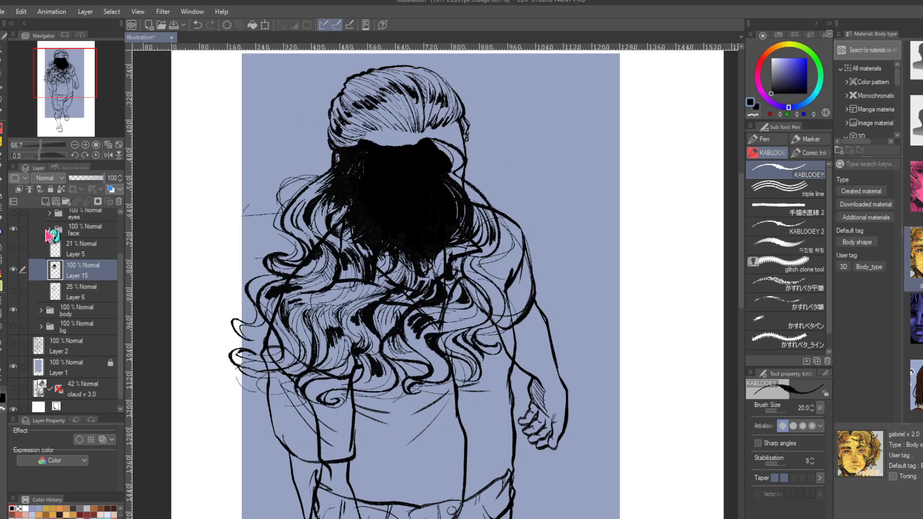
pyautogui.click(14, 270)
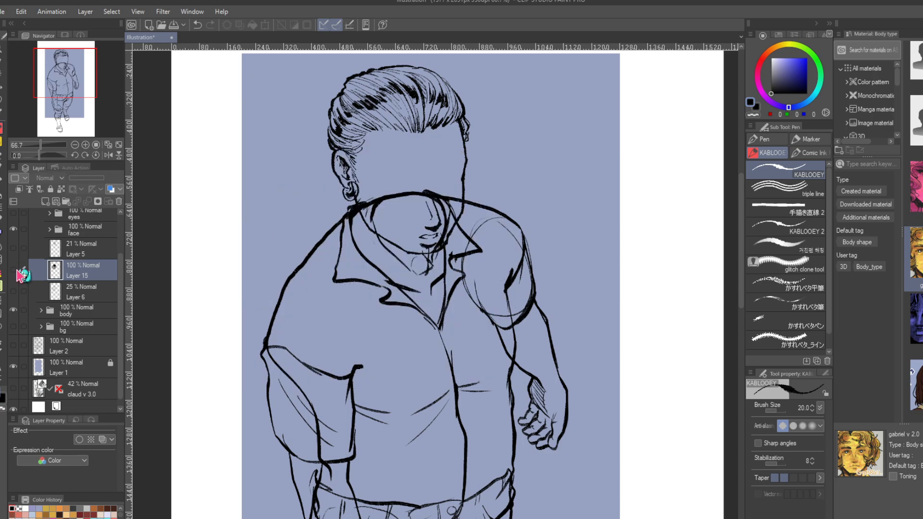
pyautogui.click(14, 269)
pyautogui.click(14, 229)
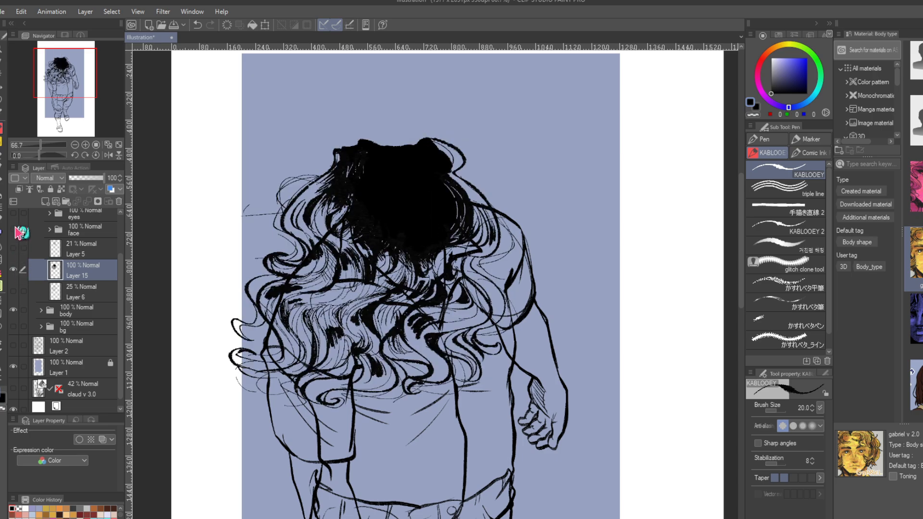
pyautogui.click(14, 310)
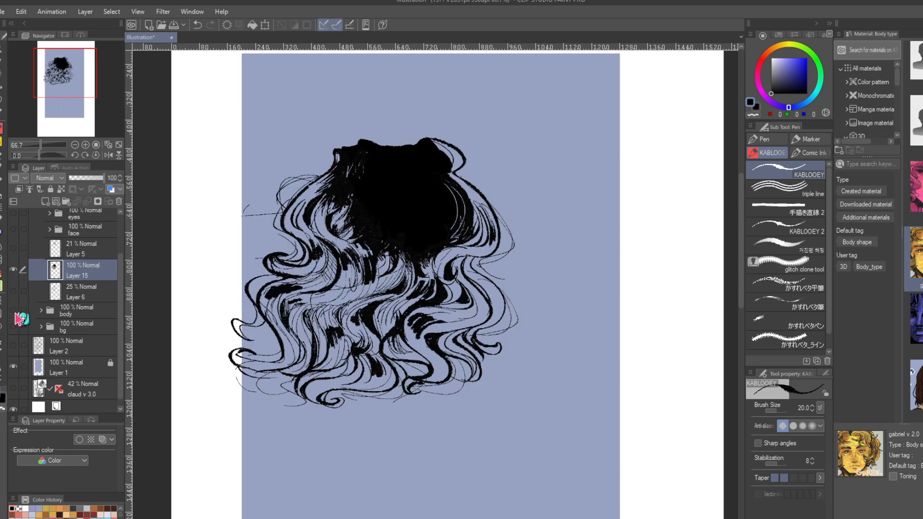
pyautogui.click(14, 270)
pyautogui.click(14, 271)
# - Lasso the left-hand section of the hair, put it on its own layer and try to transform it
pyautogui.click(2, 102)
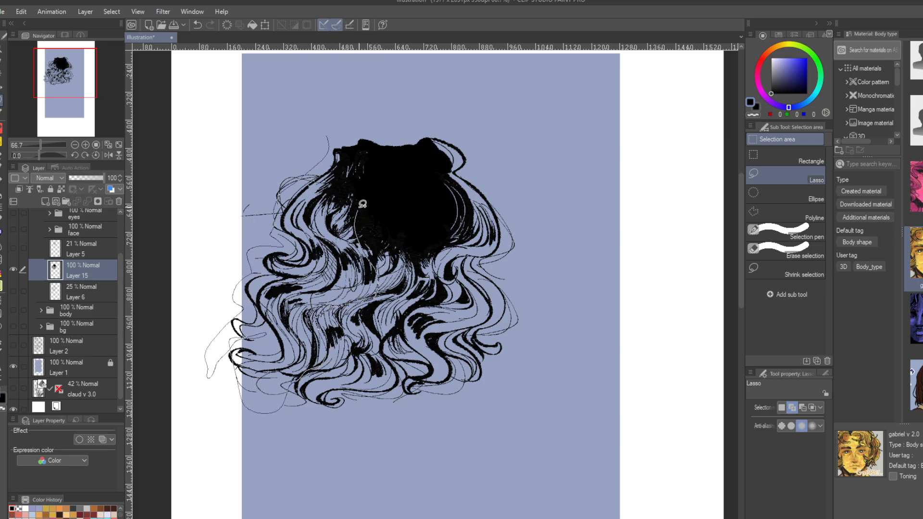
pyautogui.moveTo(362, 204); pyautogui.dragTo(360, 140)
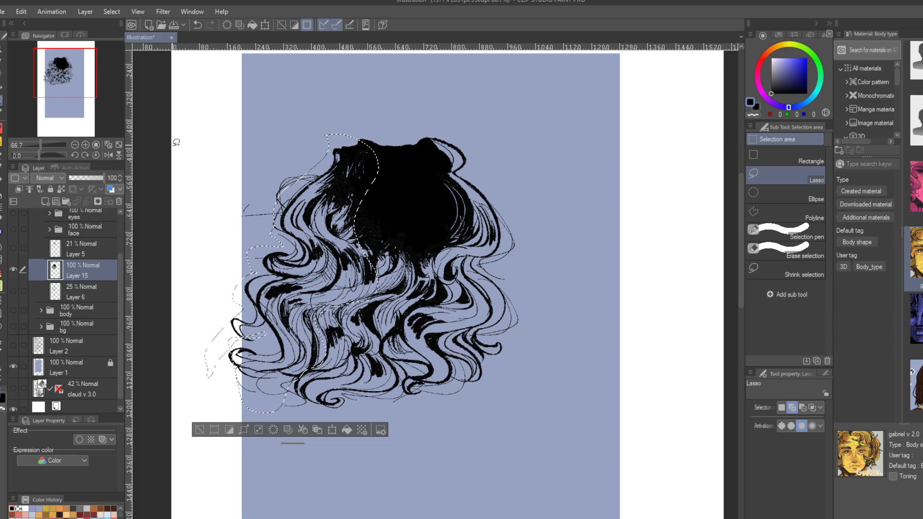
pyautogui.press('Delete')
pyautogui.hotkey('ctrl', 'v')
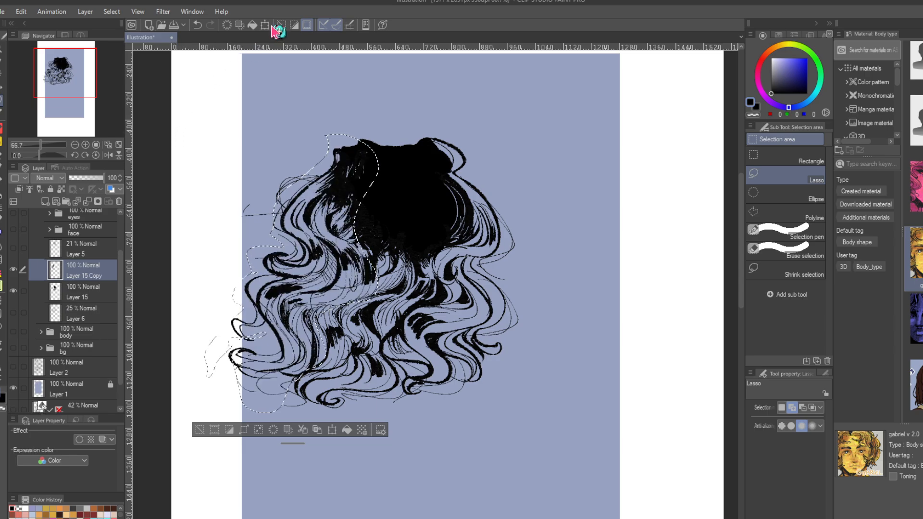
pyautogui.click(282, 25)
pyautogui.click(265, 25)
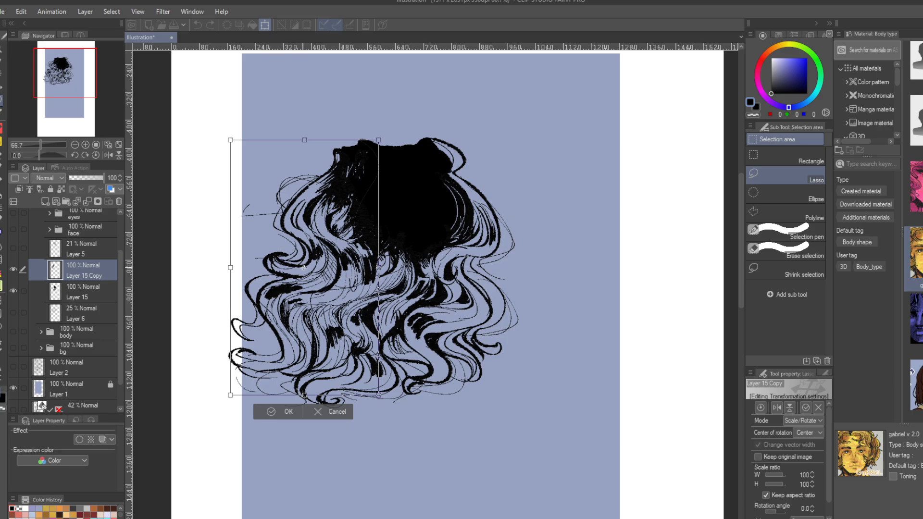
pyautogui.moveTo(168, 216)
pyautogui.mouseDown()
pyautogui.moveTo(147, 207)
pyautogui.moveTo(141, 179)
pyautogui.moveTo(177, 192)
pyautogui.mouseUp()
pyautogui.click(318, 411)
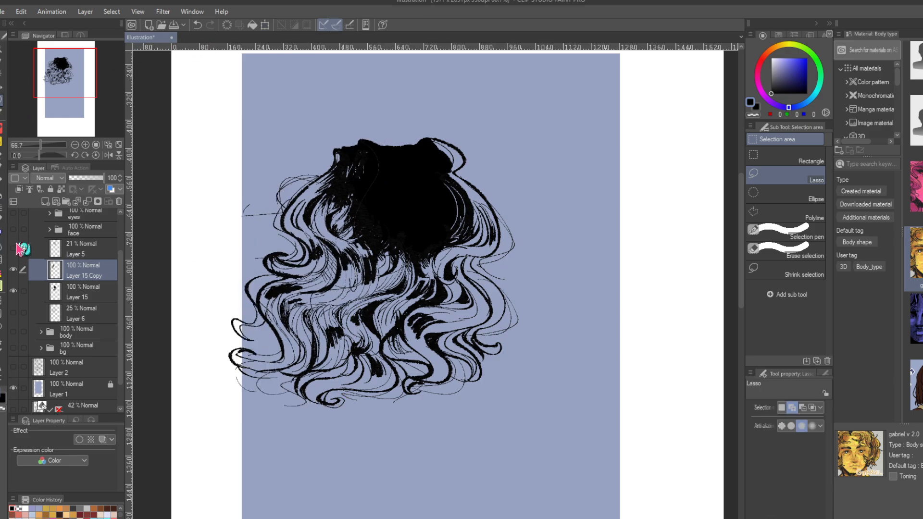
# - Merge the separated hair section back into Layer 15 and check the hair by toggling its visibility
pyautogui.click(48, 230)
pyautogui.click(48, 230)
pyautogui.click(14, 292)
pyautogui.click(14, 292)
pyautogui.click(87, 201)
pyautogui.click(15, 270)
pyautogui.click(14, 271)
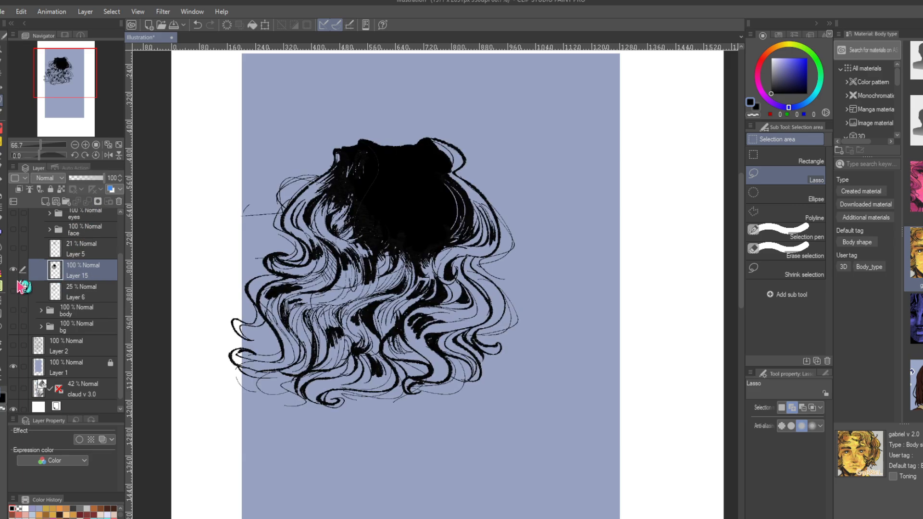
# - Make Layer 5 in the body folder the active inking layer over the 25% Layer 7 body sketch
pyautogui.click(14, 249)
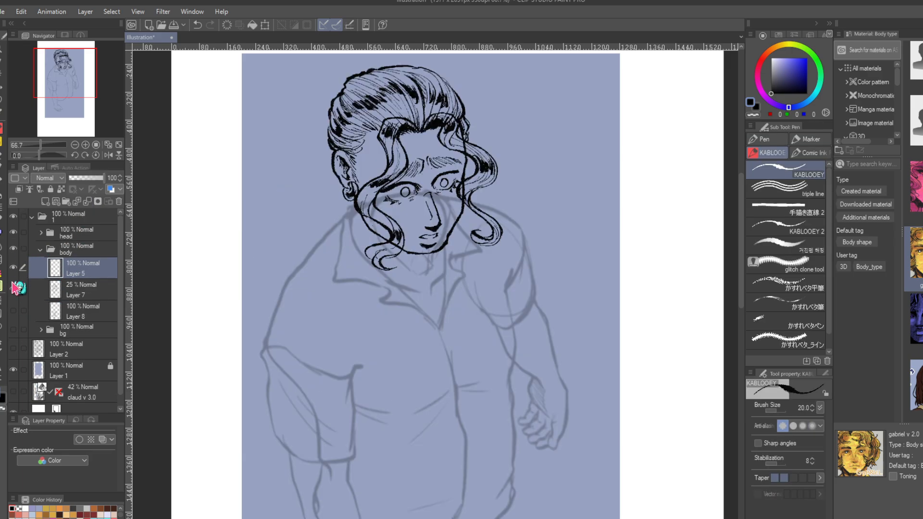
pyautogui.click(13, 288)
pyautogui.click(14, 288)
pyautogui.click(62, 288)
pyautogui.click(56, 272)
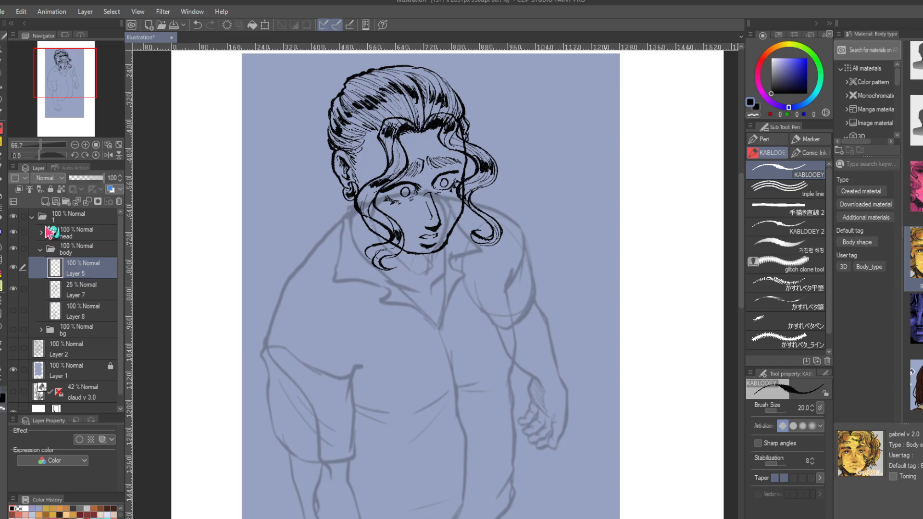
pyautogui.click(15, 268)
# - Ink a closed outline around the neck opening on Layer 5, with a wavy lower edge and a thick left side
pyautogui.doubleClick(84, 145)
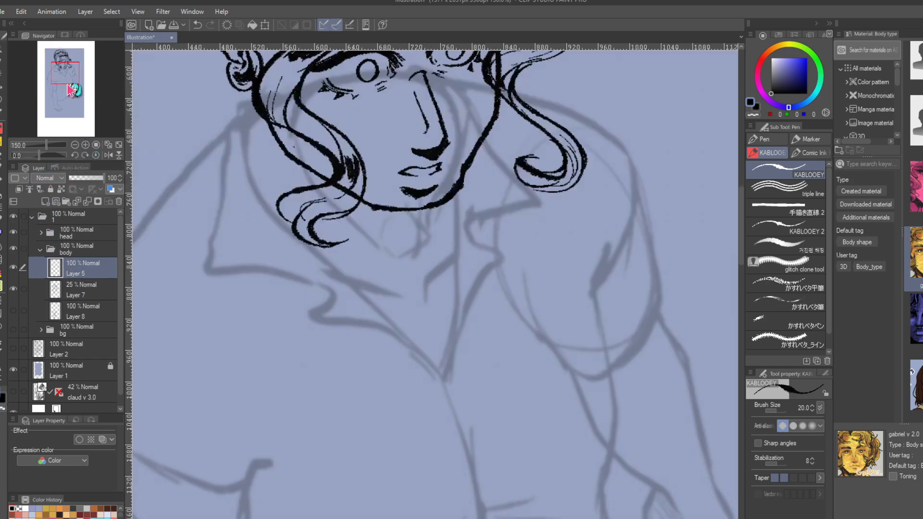
pyautogui.moveTo(66, 85); pyautogui.dragTo(65, 65)
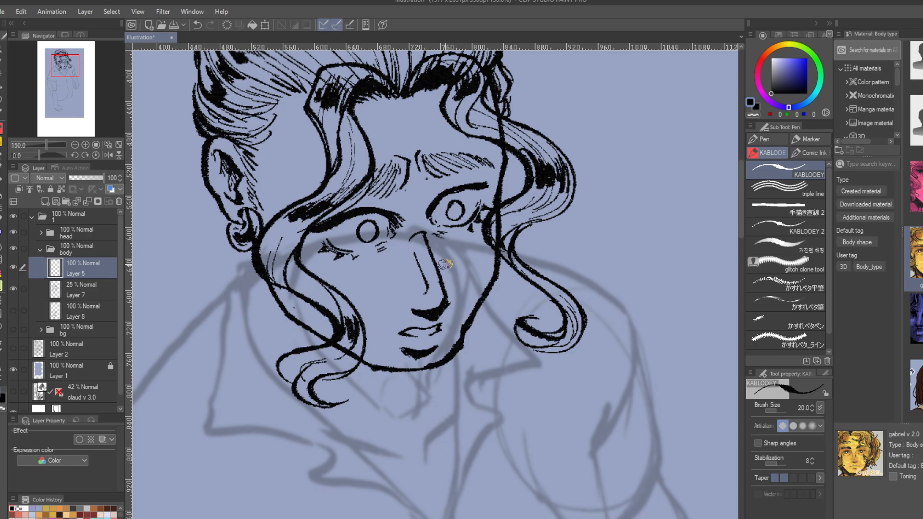
pyautogui.moveTo(454, 244); pyautogui.dragTo(469, 321)
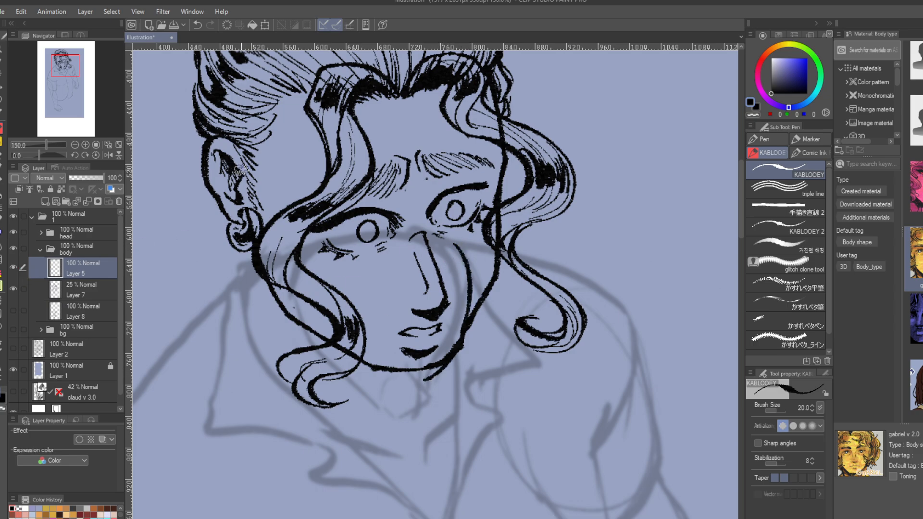
pyautogui.click(197, 24)
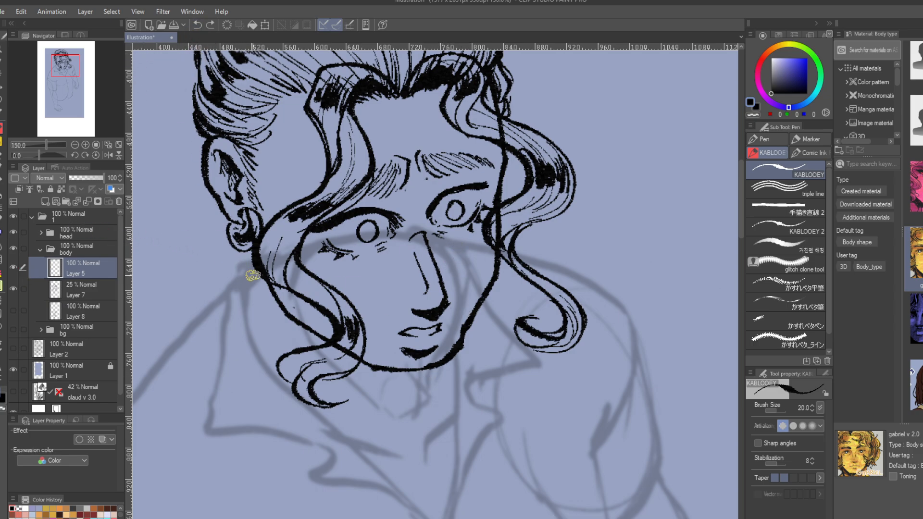
pyautogui.moveTo(412, 231); pyautogui.dragTo(462, 282)
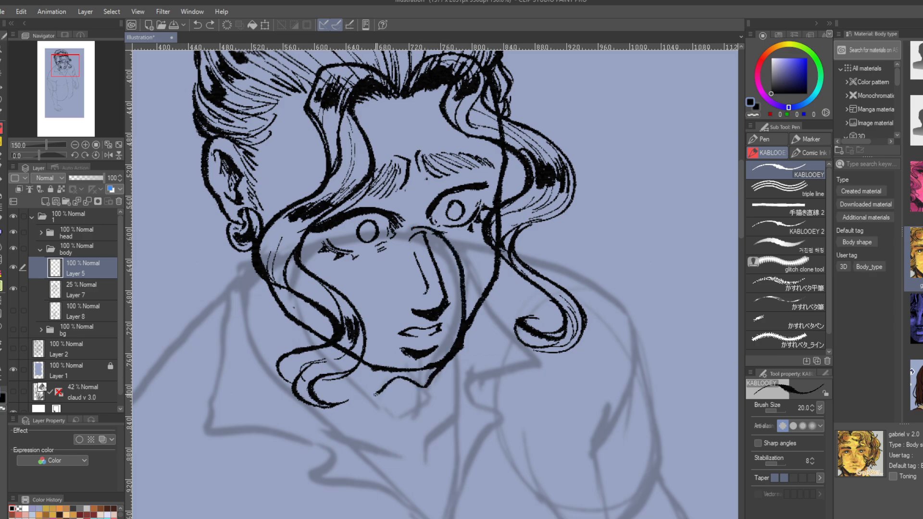
pyautogui.moveTo(308, 389); pyautogui.dragTo(258, 320)
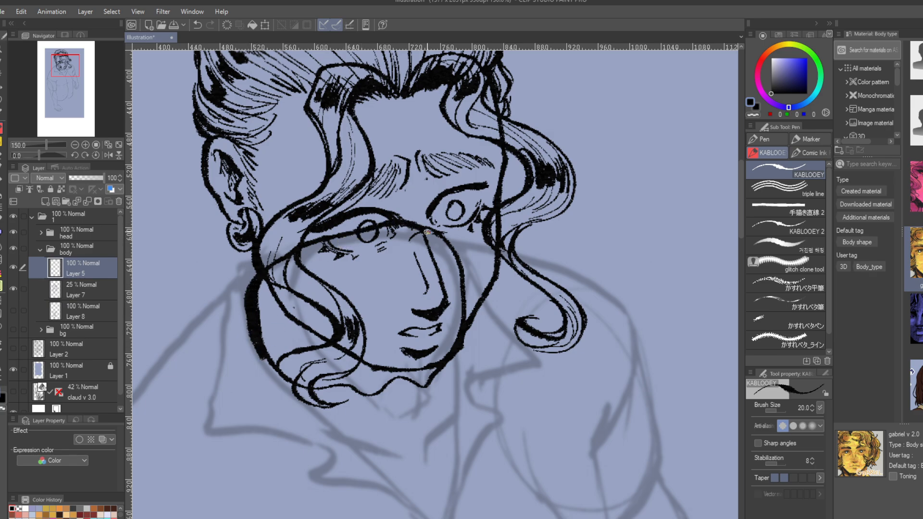
# - Hide the head folder and fill the neck opening outline with solid black, hiding the Layer 7 sketch during the fill
pyautogui.click(13, 248)
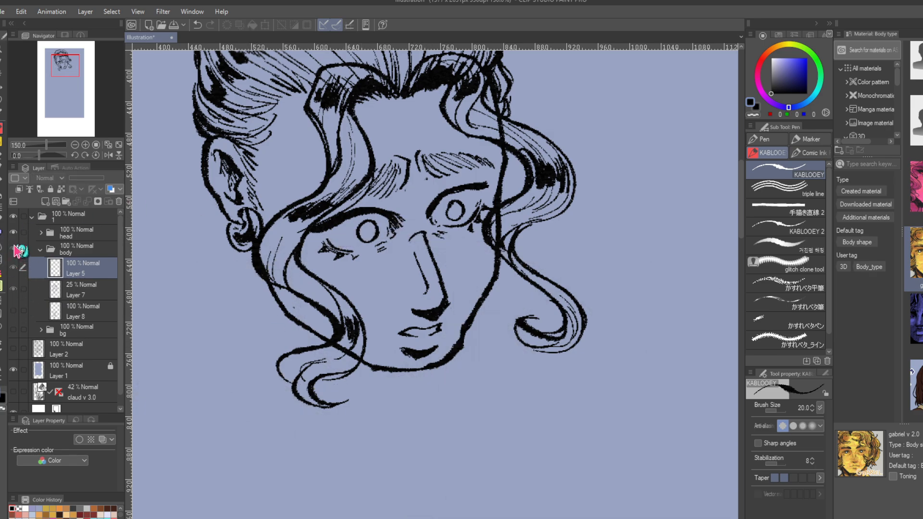
pyautogui.click(13, 248)
pyautogui.click(13, 231)
pyautogui.click(3, 277)
pyautogui.click(13, 289)
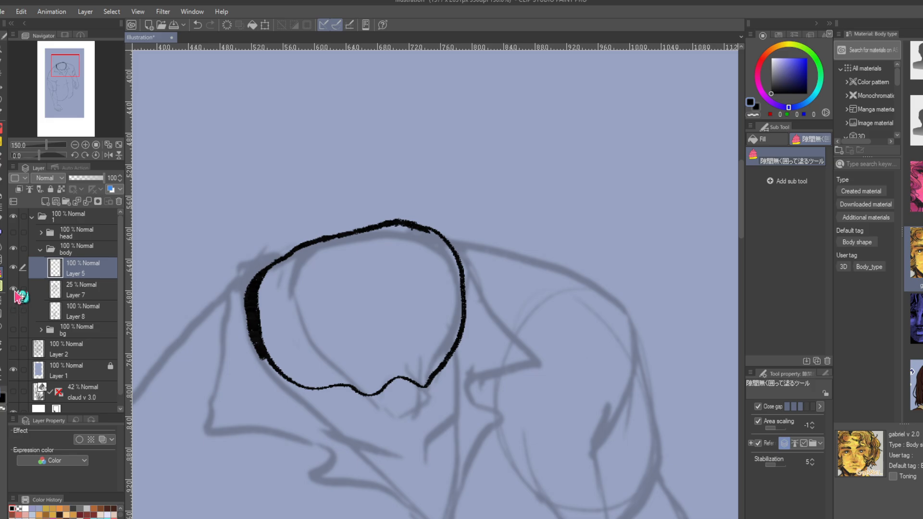
pyautogui.moveTo(307, 200); pyautogui.dragTo(513, 331)
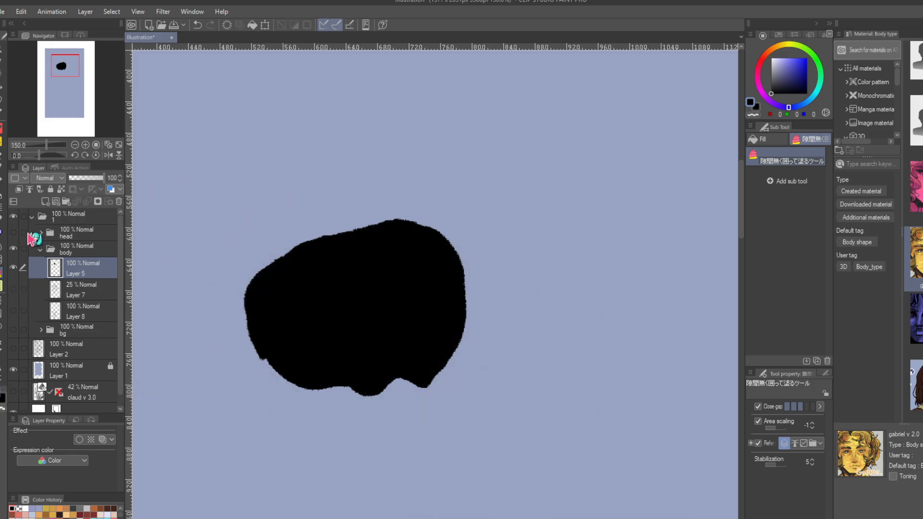
pyautogui.click(13, 288)
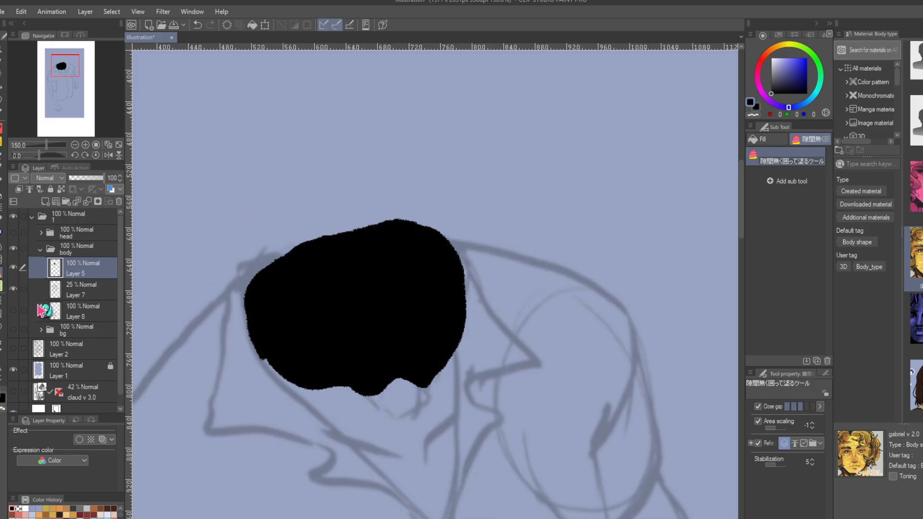
# - Ink the shirt's V-neckline edges and left collar flap with the KABLOOEY pen, redoing the unsatisfactory stroke
pyautogui.click(4, 141)
pyautogui.click(74, 145)
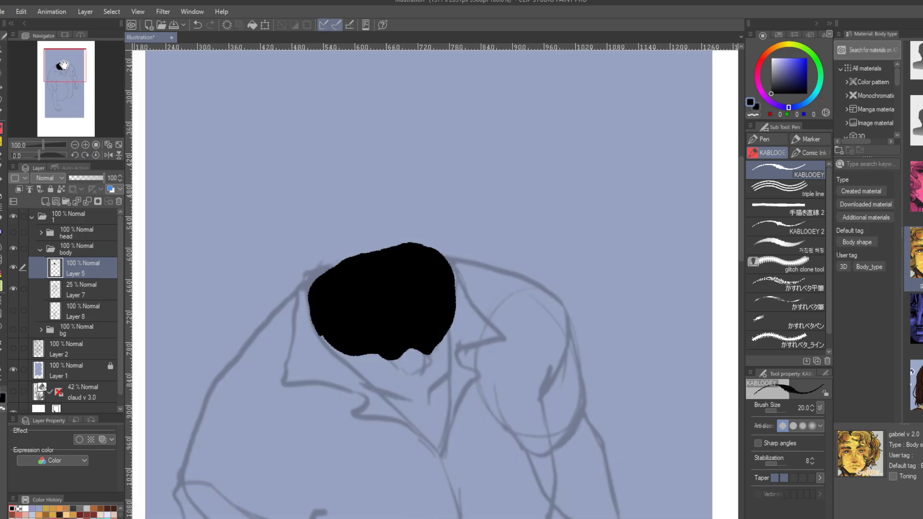
pyautogui.moveTo(63, 65)
pyautogui.mouseDown()
pyautogui.moveTo(75, 82)
pyautogui.moveTo(78, 73)
pyautogui.mouseUp()
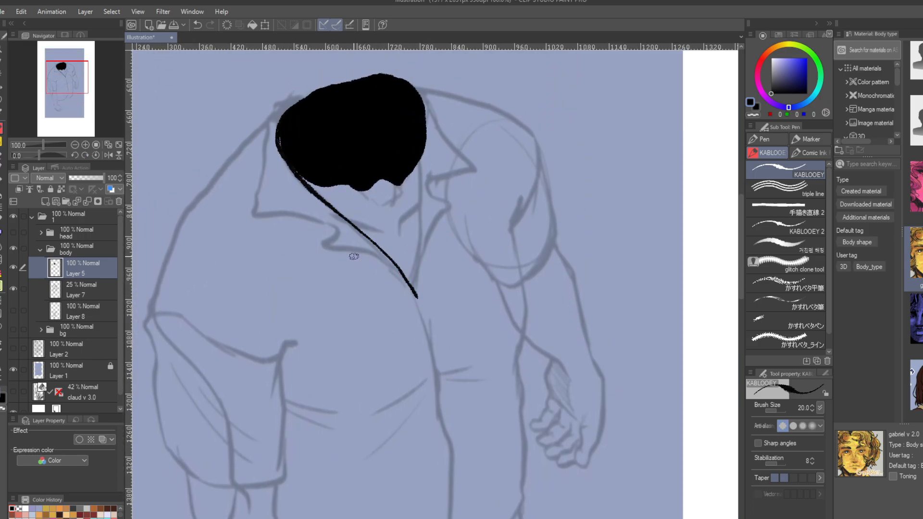
pyautogui.moveTo(63, 74); pyautogui.dragTo(61, 72)
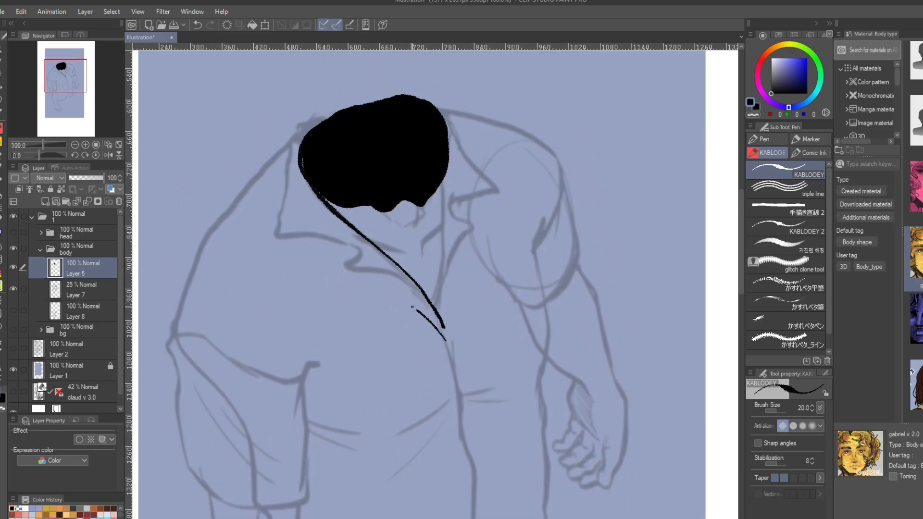
pyautogui.click(197, 24)
pyautogui.moveTo(409, 289)
pyautogui.mouseDown()
pyautogui.moveTo(358, 243)
pyautogui.moveTo(336, 116)
pyautogui.mouseUp()
pyautogui.moveTo(450, 145); pyautogui.dragTo(440, 320)
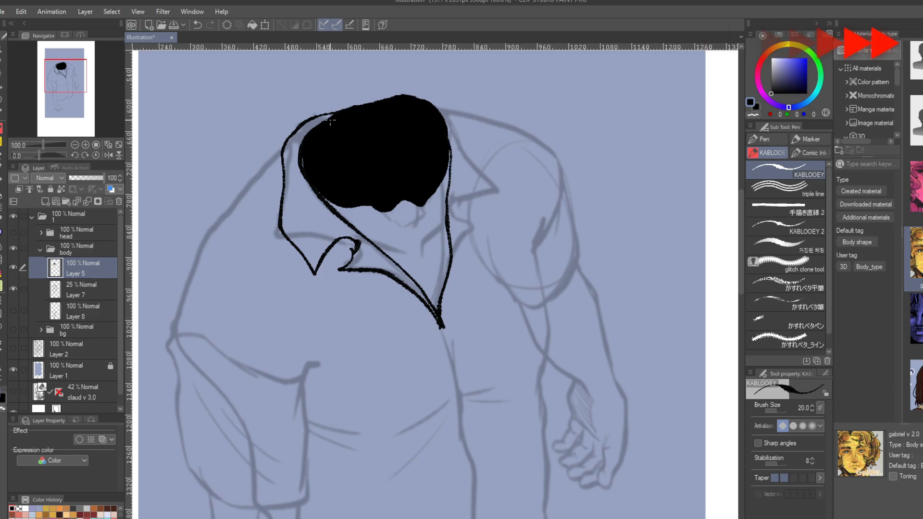
# - Add black shading at the back left of the collar and carve a thin light line beside the neck shadow
pyautogui.moveTo(326, 118); pyautogui.dragTo(293, 153)
pyautogui.press('c')
pyautogui.moveTo(322, 116); pyautogui.dragTo(303, 164)
pyautogui.press('c')
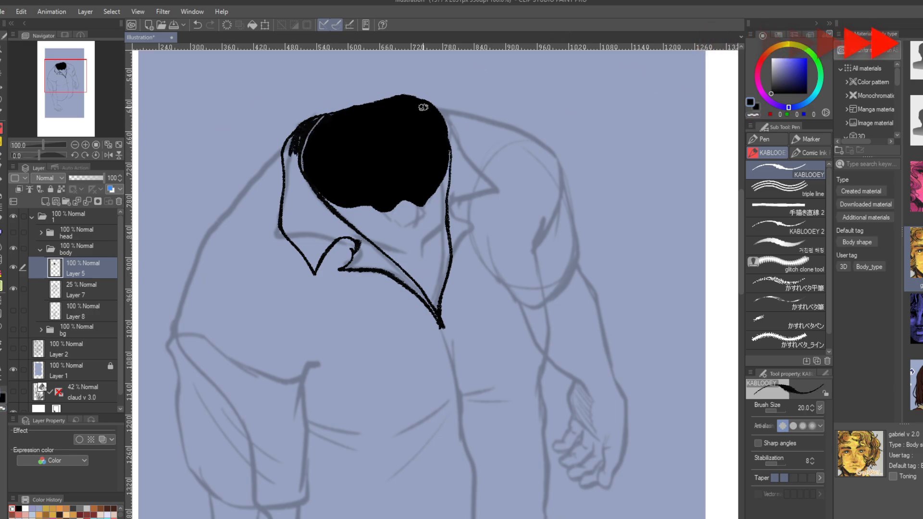
# - Ink the right collar flap, the shirt's right side line, the centre front opening and the top button
pyautogui.moveTo(450, 109)
pyautogui.mouseDown()
pyautogui.moveTo(494, 207)
pyautogui.moveTo(443, 327)
pyautogui.moveTo(535, 260)
pyautogui.moveTo(540, 377)
pyautogui.mouseUp()
pyautogui.moveTo(536, 377)
pyautogui.mouseDown()
pyautogui.moveTo(557, 247)
pyautogui.moveTo(546, 264)
pyautogui.mouseUp()
pyautogui.moveTo(464, 201)
pyautogui.mouseDown()
pyautogui.moveTo(496, 411)
pyautogui.moveTo(487, 458)
pyautogui.mouseUp()
pyautogui.moveTo(467, 218); pyautogui.dragTo(468, 223)
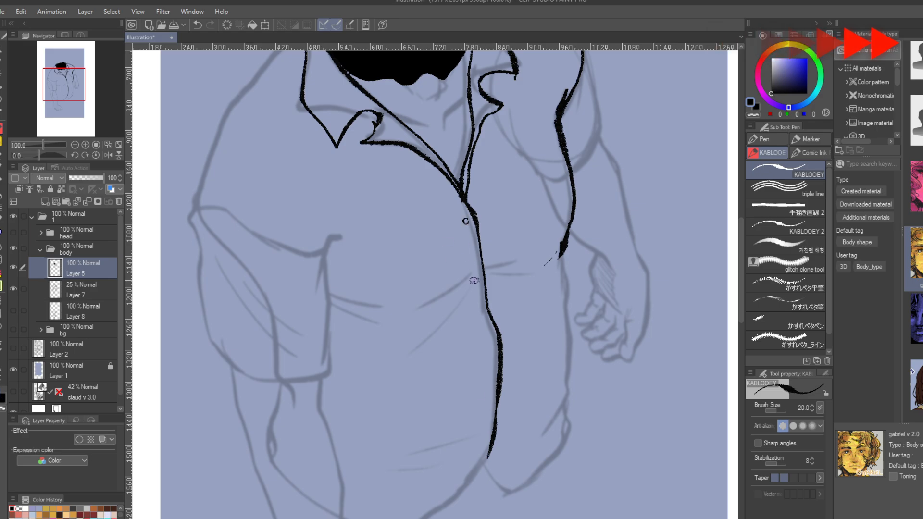
# - Add thin creases around the shirt buttons and ink the lower right side edge and the start of the hem
pyautogui.moveTo(474, 273); pyautogui.dragTo(429, 303)
pyautogui.moveTo(491, 269); pyautogui.dragTo(520, 272)
pyautogui.moveTo(458, 222); pyautogui.dragTo(429, 230)
pyautogui.moveTo(562, 256); pyautogui.dragTo(565, 419)
pyautogui.moveTo(491, 442); pyautogui.dragTo(430, 517)
# - Ink the shirt's left shoulder and side contour down through the curved lower hem, redoing the first shoulder stroke
pyautogui.moveTo(64, 84); pyautogui.dragTo(66, 82)
pyautogui.moveTo(315, 141)
pyautogui.mouseDown()
pyautogui.moveTo(211, 330)
pyautogui.moveTo(234, 330)
pyautogui.mouseUp()
pyautogui.hotkey('ctrl', 'z')
pyautogui.moveTo(336, 141)
pyautogui.mouseDown()
pyautogui.moveTo(261, 231)
pyautogui.moveTo(236, 337)
pyautogui.mouseUp()
pyautogui.moveTo(237, 336); pyautogui.dragTo(260, 194)
pyautogui.moveTo(260, 188)
pyautogui.mouseDown()
pyautogui.moveTo(315, 253)
pyautogui.moveTo(343, 451)
pyautogui.moveTo(305, 385)
pyautogui.mouseUp()
pyautogui.moveTo(303, 380); pyautogui.dragTo(454, 420)
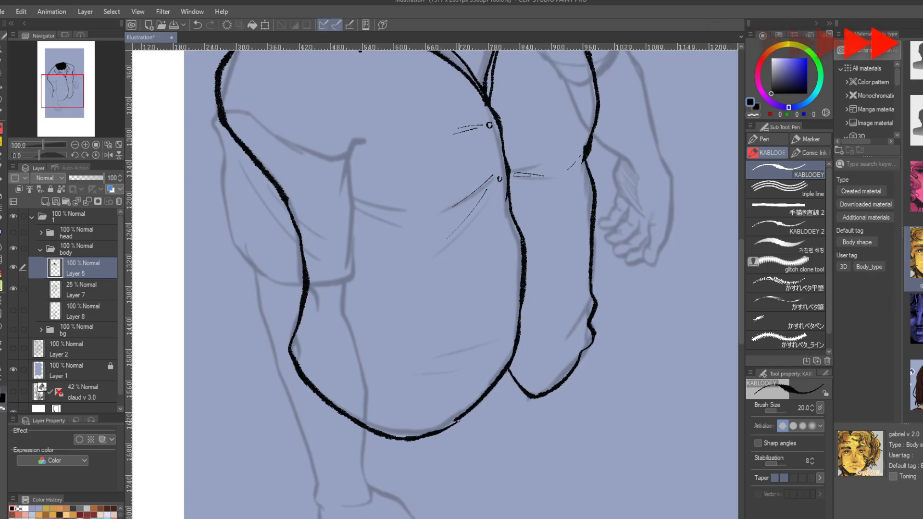
# - Draw thin fold lines above both halves of the hem and short creases on the shirt's torso
pyautogui.moveTo(345, 371); pyautogui.dragTo(500, 342)
pyautogui.moveTo(398, 367)
pyautogui.mouseDown()
pyautogui.moveTo(473, 366)
pyautogui.moveTo(576, 334)
pyautogui.mouseUp()
pyautogui.moveTo(413, 224); pyautogui.dragTo(392, 313)
pyautogui.moveTo(327, 288); pyautogui.dragTo(376, 296)
# - Outline a long shadow shape down the shirt's left side, hide the Layer 7 sketch and fill the shape with black
pyautogui.moveTo(250, 237)
pyautogui.mouseDown()
pyautogui.moveTo(294, 271)
pyautogui.moveTo(309, 302)
pyautogui.moveTo(236, 234)
pyautogui.moveTo(331, 297)
pyautogui.moveTo(310, 308)
pyautogui.moveTo(336, 304)
pyautogui.mouseUp()
pyautogui.moveTo(337, 308)
pyautogui.mouseDown()
pyautogui.moveTo(304, 254)
pyautogui.moveTo(315, 450)
pyautogui.mouseUp()
pyautogui.moveTo(316, 449)
pyautogui.mouseDown()
pyautogui.moveTo(252, 347)
pyautogui.moveTo(222, 197)
pyautogui.mouseUp()
pyautogui.click(14, 288)
pyautogui.click(2, 273)
pyautogui.moveTo(216, 305)
pyautogui.mouseDown()
pyautogui.moveTo(249, 384)
pyautogui.moveTo(216, 305)
pyautogui.mouseUp()
pyautogui.press('p')
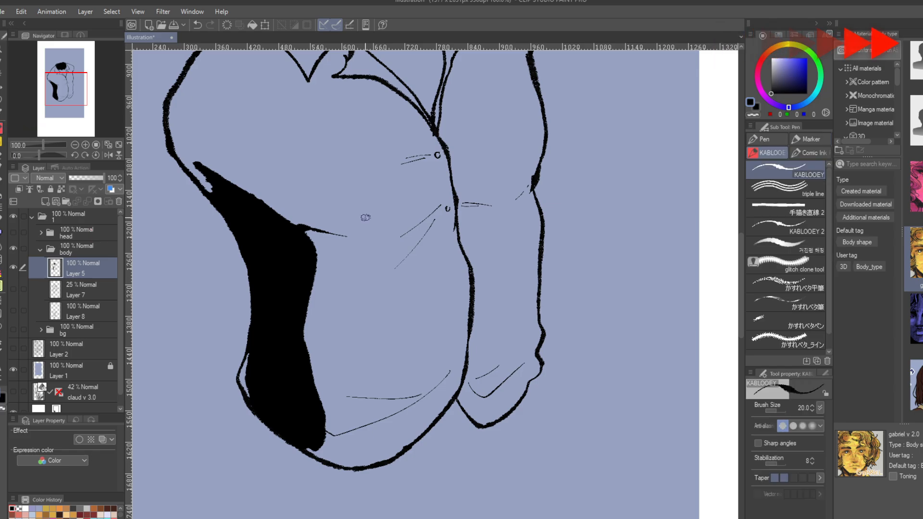
# - Carve a thin transparent highlight between the black shadow and the shirt's left side contour
pyautogui.moveTo(246, 392); pyautogui.dragTo(253, 365)
pyautogui.click(753, 114)
pyautogui.moveTo(201, 182)
pyautogui.mouseDown()
pyautogui.moveTo(227, 216)
pyautogui.moveTo(255, 314)
pyautogui.moveTo(243, 386)
pyautogui.mouseUp()
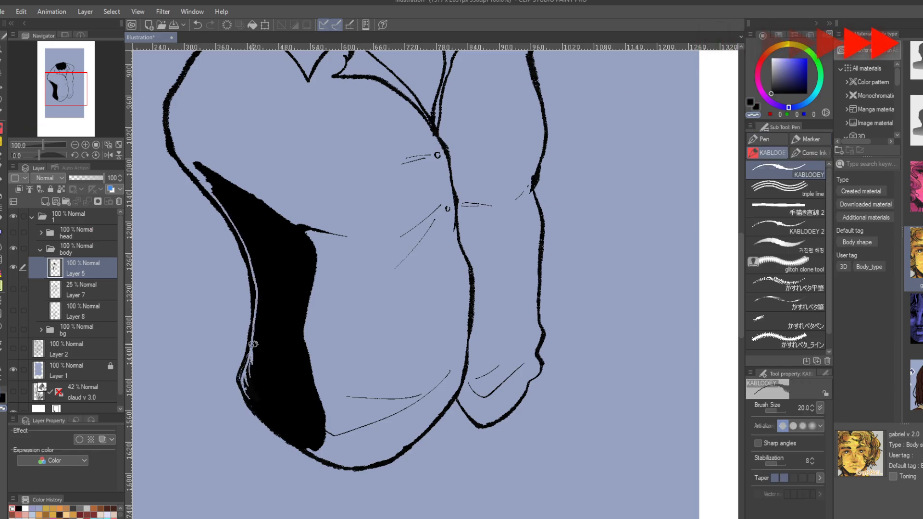
pyautogui.moveTo(253, 344); pyautogui.dragTo(235, 229)
# - Show the Layer 7 sketch and extend the black shadow along the shirt's lower hem in pointed fold shapes
pyautogui.click(13, 288)
pyautogui.moveTo(56, 97); pyautogui.dragTo(53, 88)
pyautogui.moveTo(333, 358)
pyautogui.mouseDown()
pyautogui.moveTo(344, 357)
pyautogui.moveTo(356, 377)
pyautogui.mouseUp()
pyautogui.press('c')
pyautogui.hotkey('ctrl', 'z')
pyautogui.scroll(-1, 271, 315)
pyautogui.moveTo(232, 270); pyautogui.dragTo(247, 288)
pyautogui.moveTo(63, 82); pyautogui.dragTo(66, 92)
pyautogui.moveTo(309, 347)
pyautogui.mouseDown()
pyautogui.moveTo(346, 372)
pyautogui.moveTo(336, 397)
pyautogui.mouseUp()
pyautogui.moveTo(323, 366); pyautogui.dragTo(411, 364)
pyautogui.moveTo(384, 372)
pyautogui.mouseDown()
pyautogui.moveTo(324, 383)
pyautogui.moveTo(336, 404)
pyautogui.moveTo(312, 418)
pyautogui.moveTo(344, 419)
pyautogui.moveTo(425, 359)
pyautogui.mouseUp()
# - Scratch thin transparent highlight streaks into the black shadow beside the hem's inner fold
pyautogui.click(751, 114)
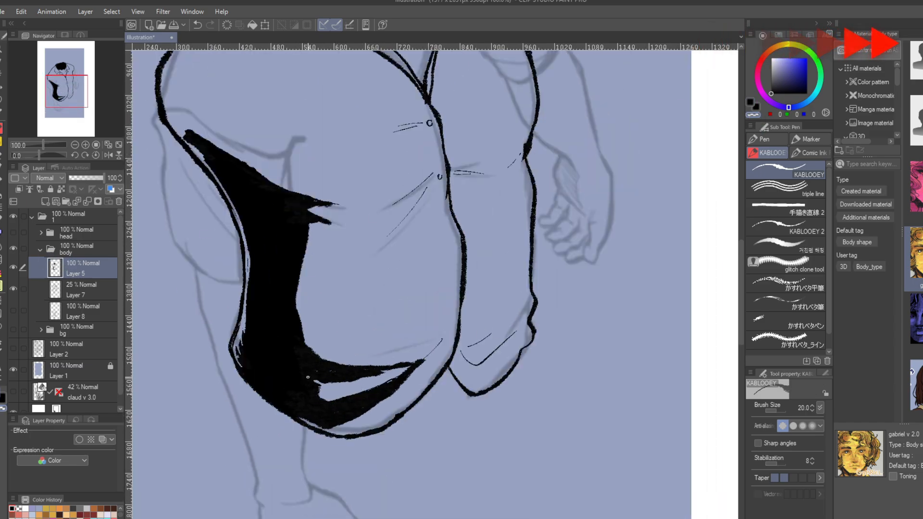
pyautogui.moveTo(280, 359); pyautogui.dragTo(320, 391)
pyautogui.moveTo(283, 362); pyautogui.dragTo(324, 399)
pyautogui.moveTo(56, 92); pyautogui.dragTo(53, 84)
pyautogui.click(13, 269)
pyautogui.click(13, 269)
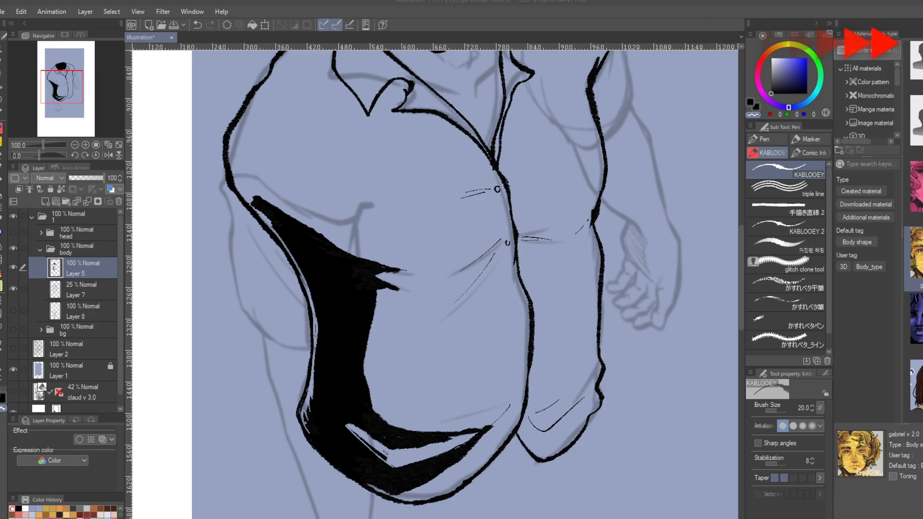
# - Undo the stray oval strokes over the shirt's right shoulder
pyautogui.click(76, 155)
pyautogui.click(95, 155)
pyautogui.click(75, 144)
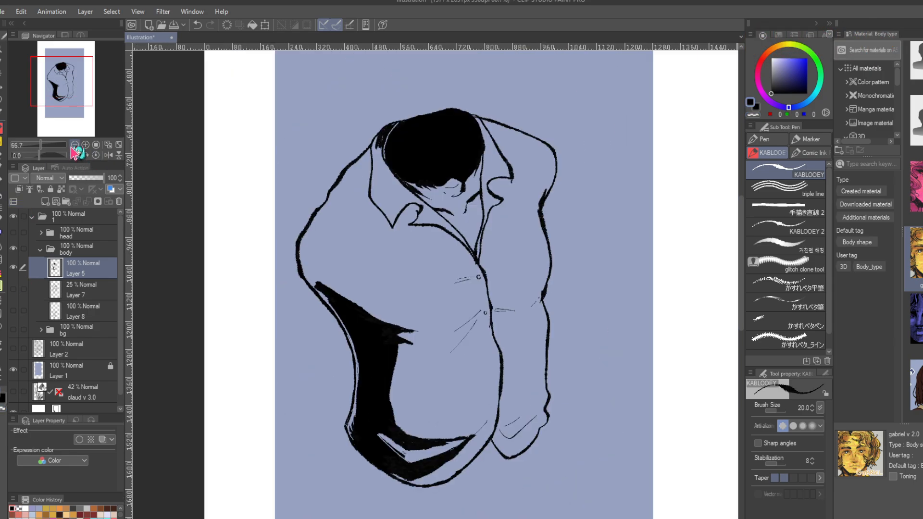
pyautogui.click(75, 145)
pyautogui.moveTo(70, 89); pyautogui.dragTo(94, 73)
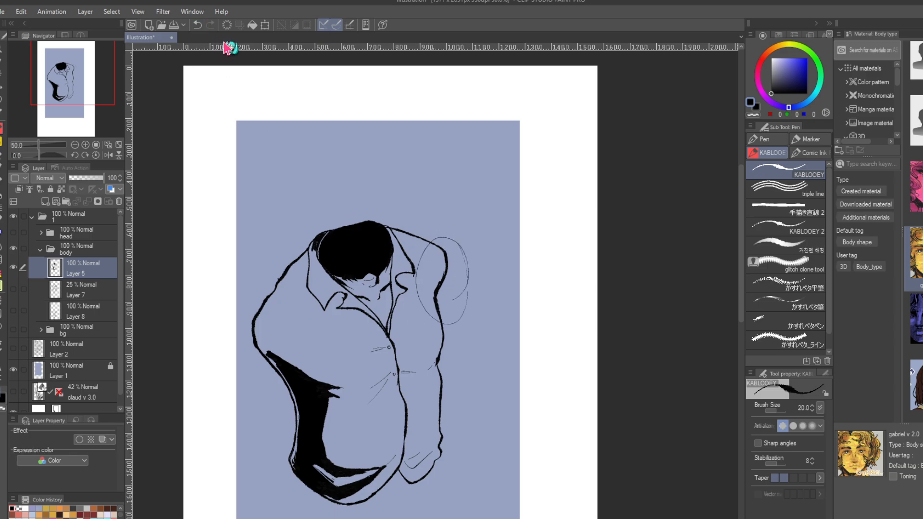
pyautogui.click(198, 24)
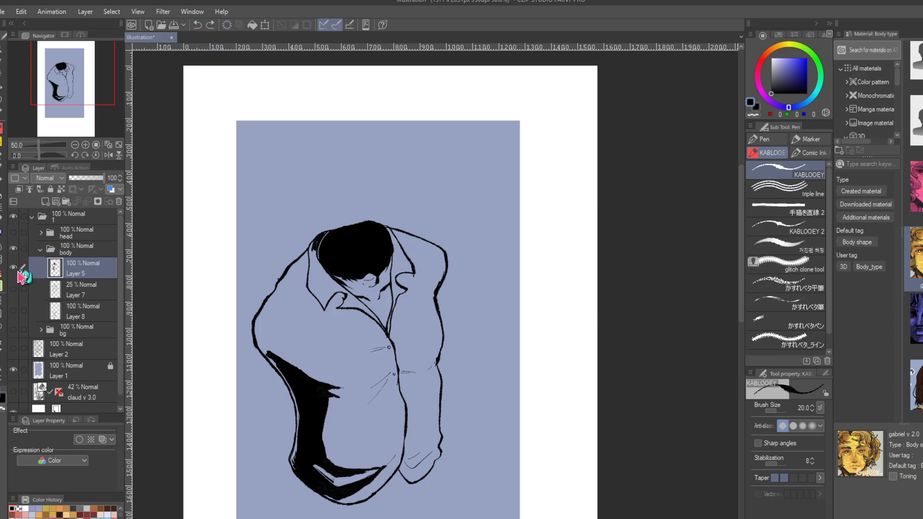
# - Show the Layer 7 sketch, hide the shirt ink on Layer 5 and add a new layer above it for the left arm
pyautogui.click(13, 288)
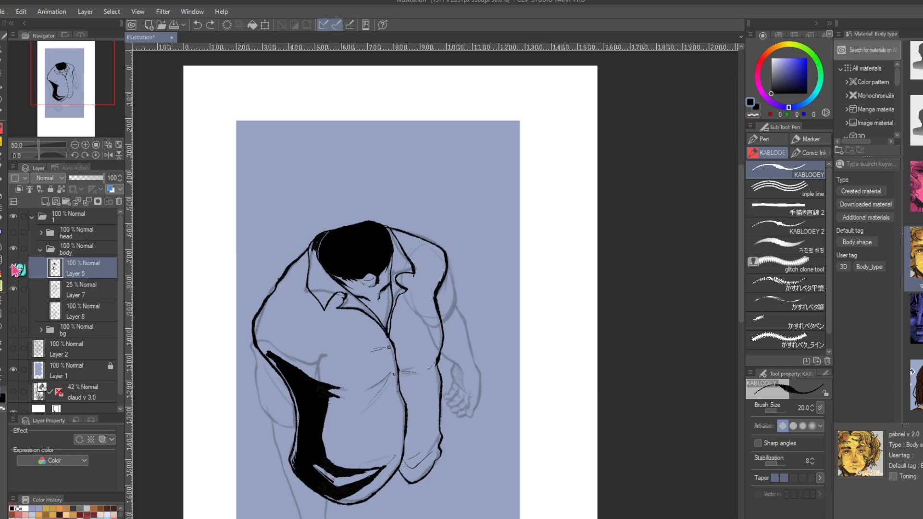
pyautogui.click(13, 268)
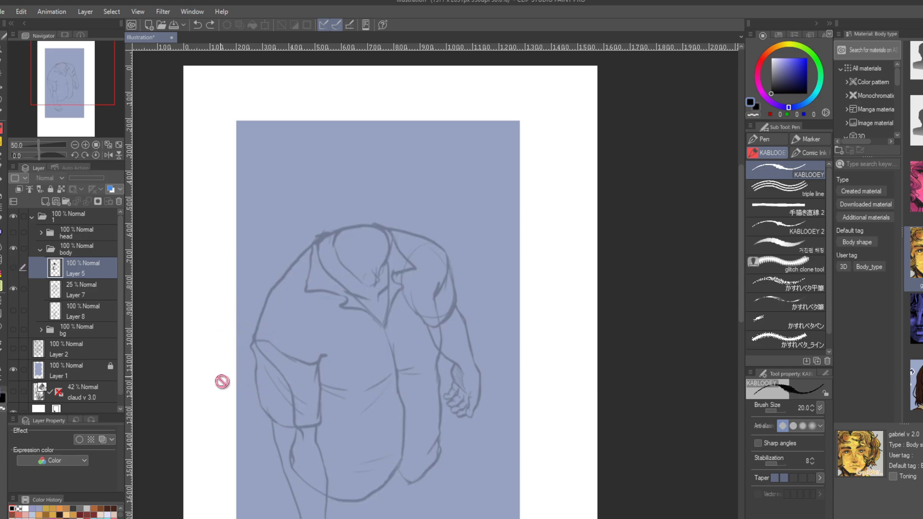
pyautogui.moveTo(65, 79); pyautogui.dragTo(53, 96)
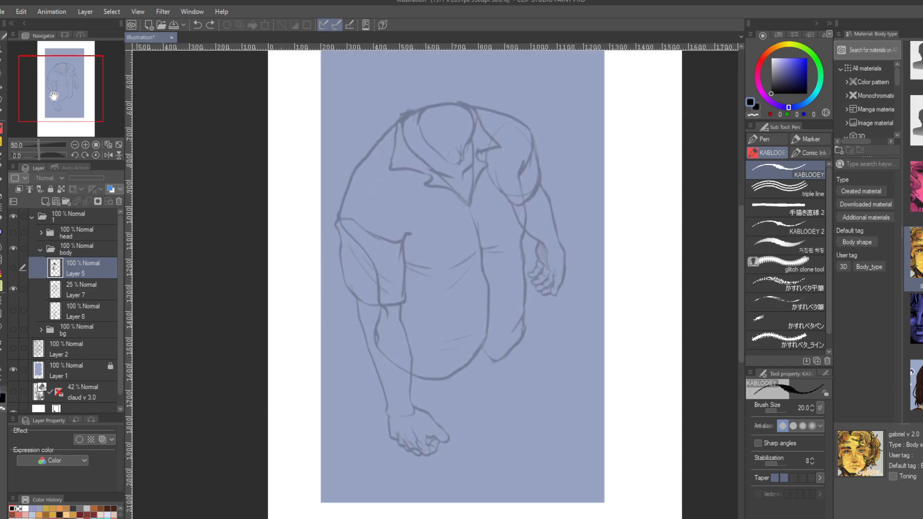
pyautogui.click(45, 201)
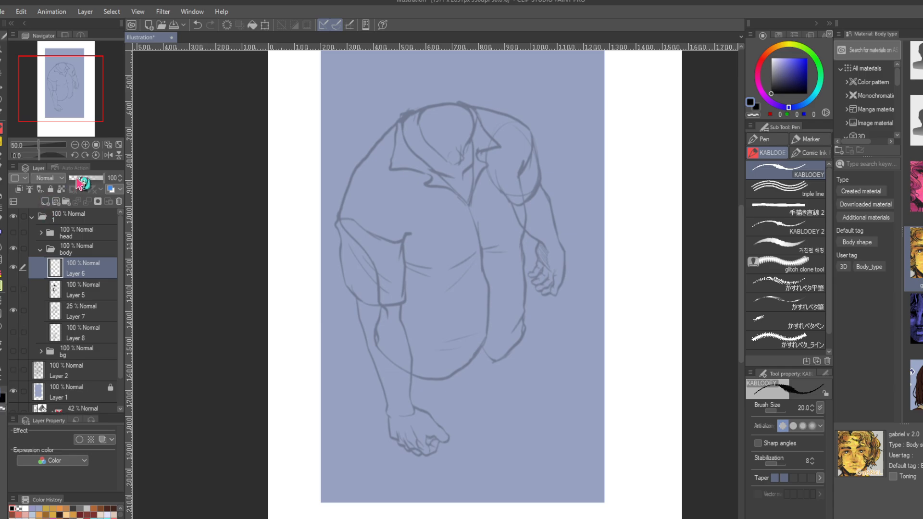
pyautogui.click(86, 144)
pyautogui.click(85, 145)
pyautogui.moveTo(59, 95); pyautogui.dragTo(58, 90)
pyautogui.moveTo(230, 315); pyautogui.dragTo(248, 339)
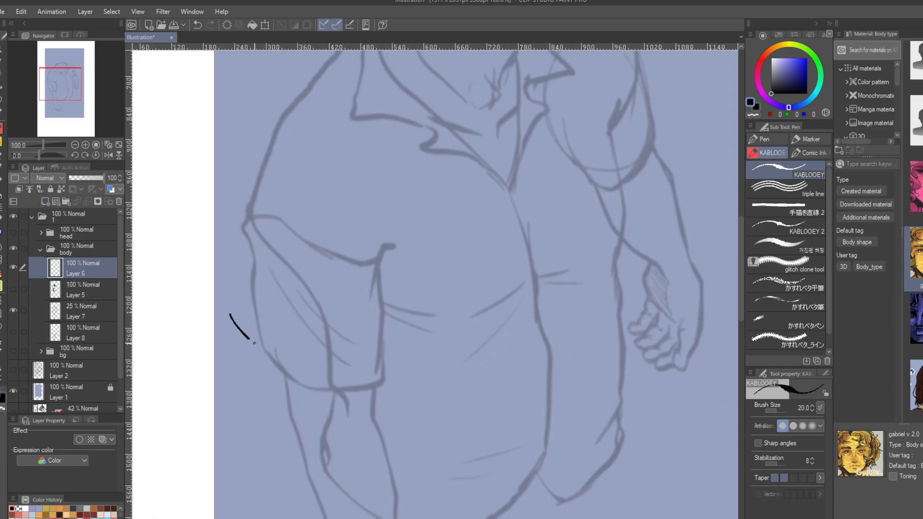
pyautogui.click(197, 25)
pyautogui.click(197, 25)
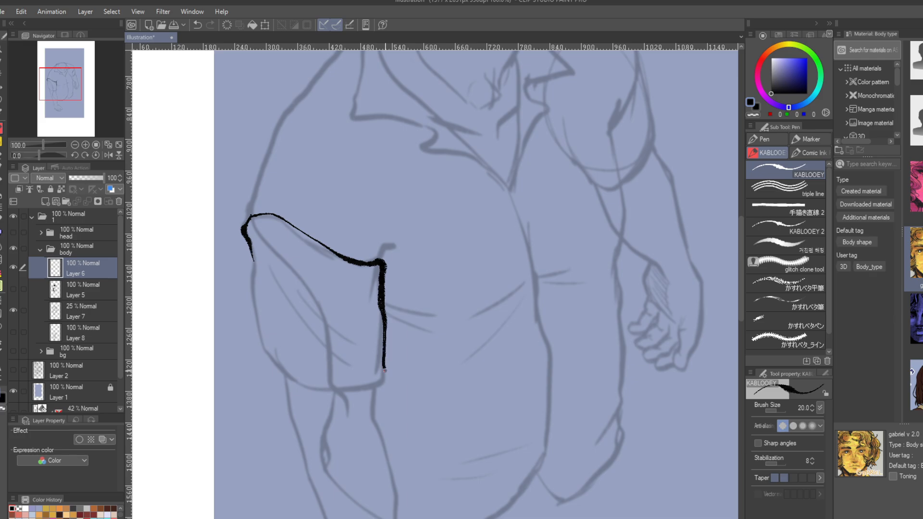
# - Ink the left sleeve's outer edge and curved cuff, and add thin diagonal creases across the sleeve
pyautogui.moveTo(254, 269); pyautogui.dragTo(259, 330)
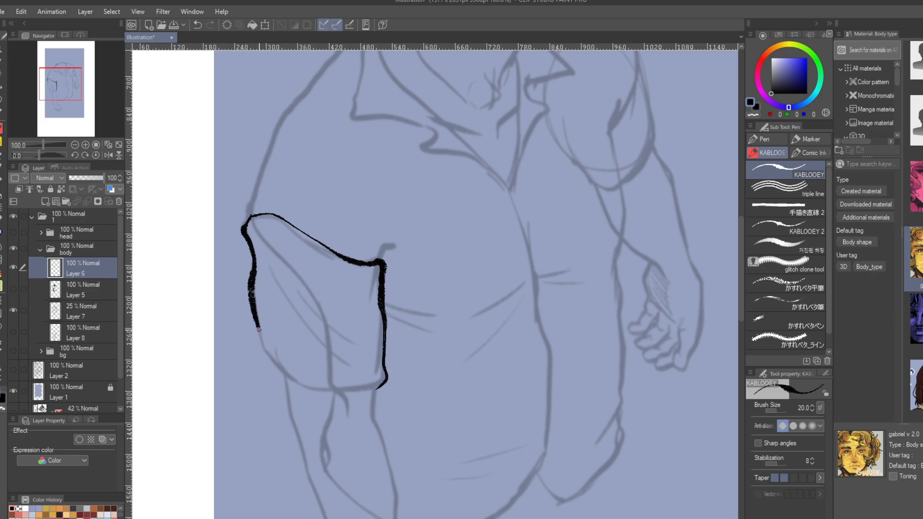
pyautogui.moveTo(54, 88); pyautogui.dragTo(76, 101)
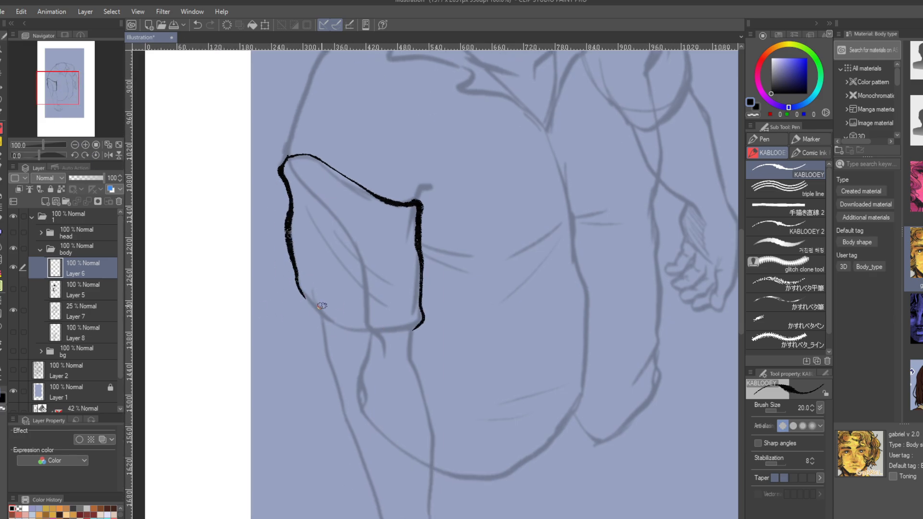
pyautogui.moveTo(304, 292); pyautogui.dragTo(414, 328)
pyautogui.moveTo(309, 277); pyautogui.dragTo(416, 320)
pyautogui.moveTo(316, 231); pyautogui.dragTo(406, 294)
pyautogui.moveTo(297, 250)
pyautogui.mouseDown()
pyautogui.moveTo(393, 305)
pyautogui.moveTo(385, 225)
pyautogui.mouseUp()
pyautogui.moveTo(307, 209); pyautogui.dragTo(320, 255)
# - Ink both contours of the left forearm from the cuff down to the wrist
pyautogui.moveTo(404, 226); pyautogui.dragTo(427, 431)
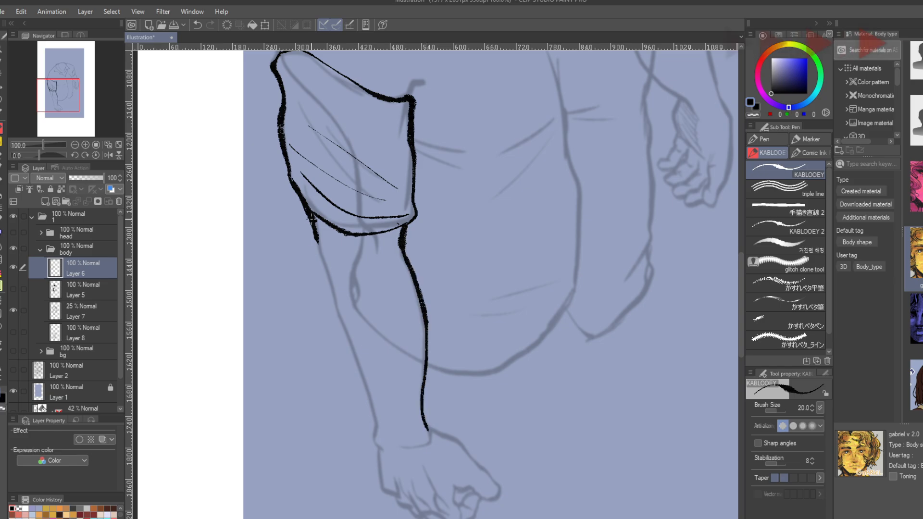
pyautogui.moveTo(384, 255); pyautogui.dragTo(392, 329)
pyautogui.moveTo(63, 95); pyautogui.dragTo(62, 98)
pyautogui.moveTo(349, 282); pyautogui.dragTo(407, 477)
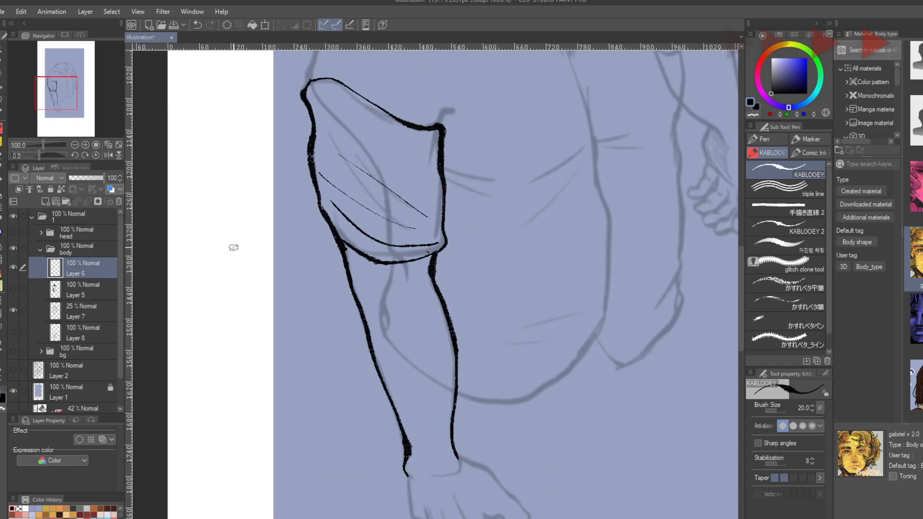
pyautogui.moveTo(57, 92); pyautogui.dragTo(53, 94)
pyautogui.moveTo(412, 256)
pyautogui.mouseDown()
pyautogui.moveTo(469, 265)
pyautogui.moveTo(419, 259)
pyautogui.mouseUp()
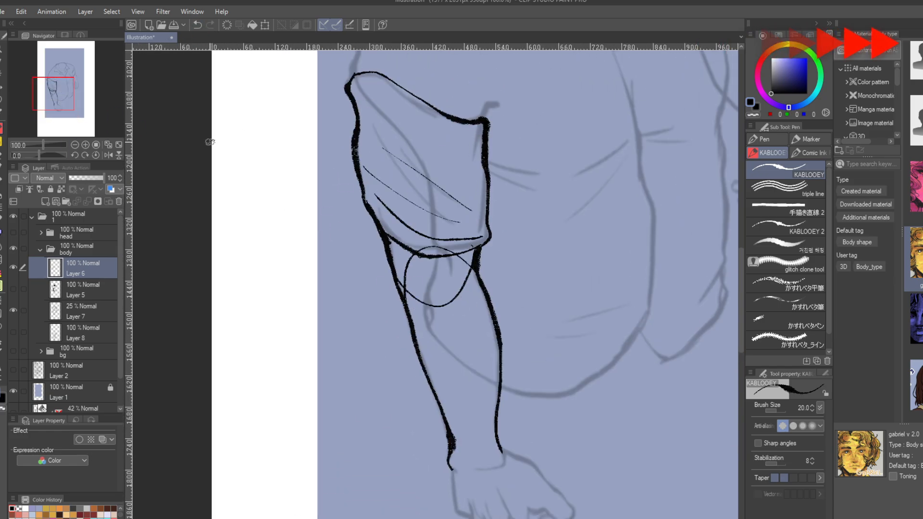
pyautogui.click(197, 25)
# - Ink the left hand's outer edge, curled fingers and knuckle lines over the sketch
pyautogui.moveTo(53, 93); pyautogui.dragTo(51, 93)
pyautogui.moveTo(513, 259); pyautogui.dragTo(366, 115)
pyautogui.moveTo(396, 310); pyautogui.dragTo(391, 322)
pyautogui.moveTo(340, 323); pyautogui.dragTo(356, 373)
pyautogui.moveTo(356, 372); pyautogui.dragTo(376, 386)
pyautogui.moveTo(383, 347); pyautogui.dragTo(399, 382)
pyautogui.moveTo(375, 361)
pyautogui.mouseDown()
pyautogui.moveTo(391, 387)
pyautogui.moveTo(408, 391)
pyautogui.mouseUp()
pyautogui.moveTo(377, 387)
pyautogui.mouseDown()
pyautogui.moveTo(397, 404)
pyautogui.moveTo(442, 384)
pyautogui.moveTo(423, 389)
pyautogui.mouseUp()
pyautogui.moveTo(422, 384); pyautogui.dragTo(444, 374)
# - Ink the left hand's thumb contour from the wrist and add the thumbnail
pyautogui.moveTo(396, 310); pyautogui.dragTo(446, 372)
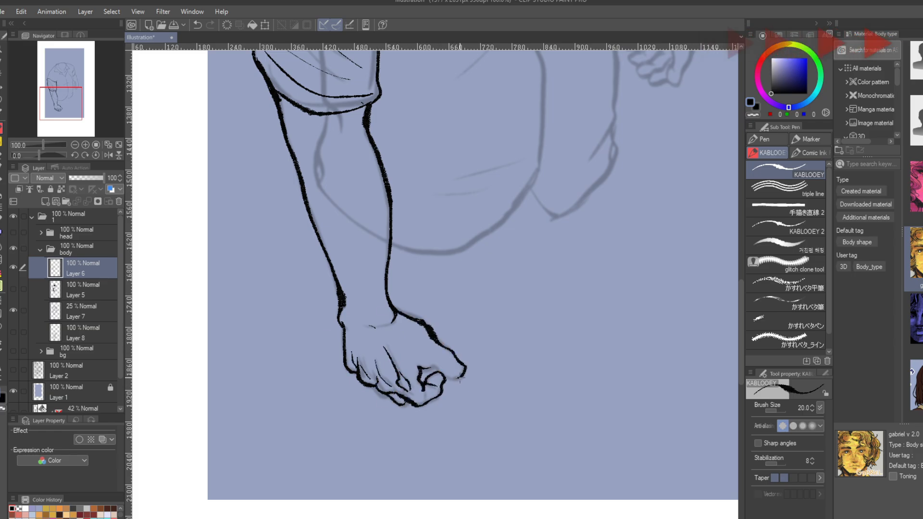
pyautogui.click(196, 25)
pyautogui.moveTo(61, 104); pyautogui.dragTo(60, 101)
pyautogui.moveTo(446, 391); pyautogui.dragTo(451, 386)
pyautogui.moveTo(454, 395); pyautogui.dragTo(464, 403)
# - Draw a curved black shadow under the left sleeve's cuff and clean up its outer edge
pyautogui.moveTo(61, 101); pyautogui.dragTo(57, 97)
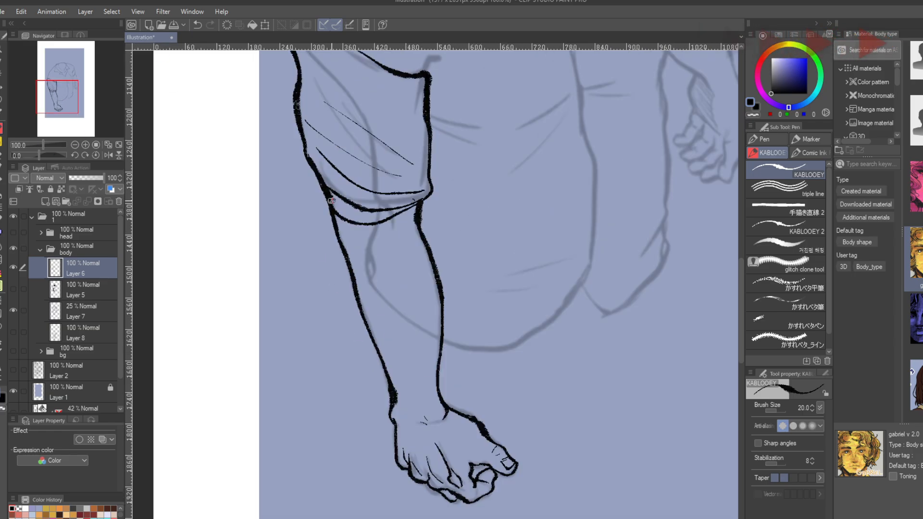
pyautogui.moveTo(331, 197); pyautogui.dragTo(375, 216)
pyautogui.moveTo(414, 206)
pyautogui.mouseDown()
pyautogui.moveTo(350, 217)
pyautogui.moveTo(367, 228)
pyautogui.mouseUp()
pyautogui.press('c')
pyautogui.moveTo(325, 187); pyautogui.dragTo(336, 221)
pyautogui.press('c')
# - Add a new layer directly above the Layer 7 sketch for the right arm
pyautogui.moveTo(61, 96); pyautogui.dragTo(76, 73)
pyautogui.click(77, 290)
pyautogui.click(73, 312)
pyautogui.click(45, 201)
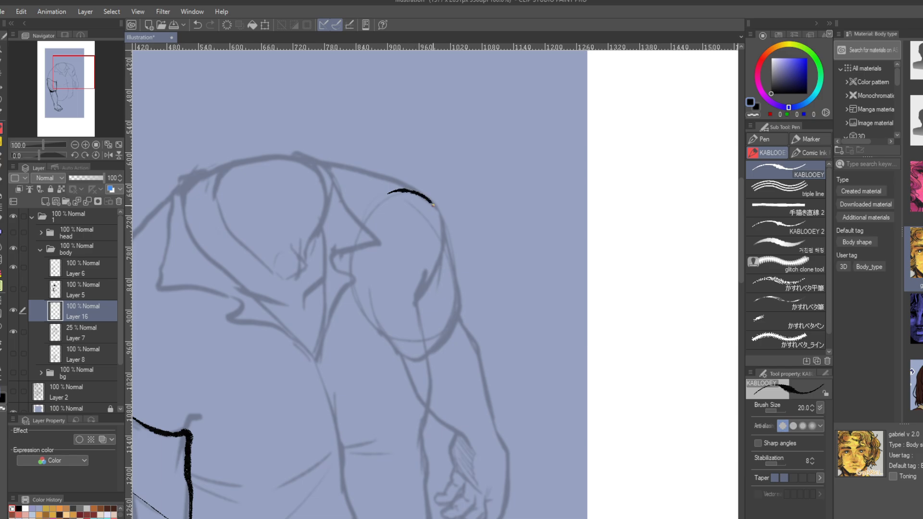
# - Ink the right sleeve's rounded outline and a shadow boundary running down its inside
pyautogui.moveTo(460, 302); pyautogui.dragTo(443, 340)
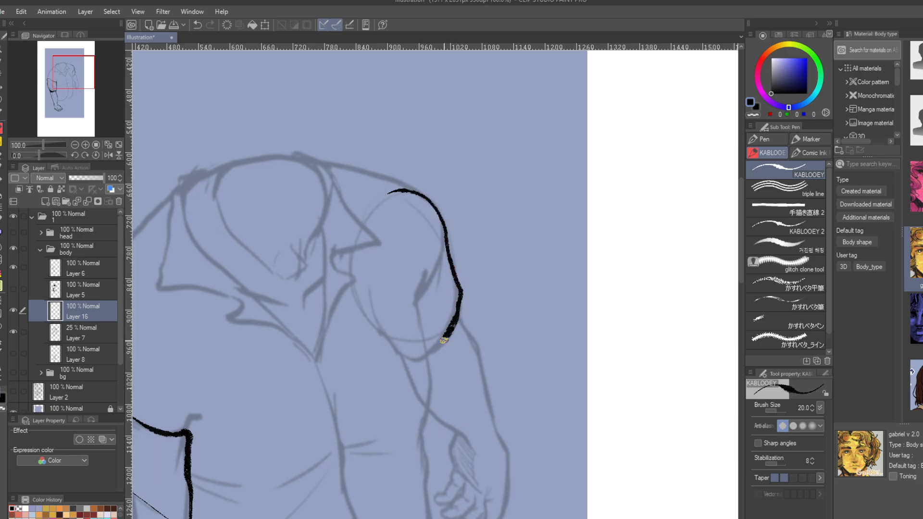
pyautogui.moveTo(387, 344); pyautogui.dragTo(355, 286)
pyautogui.moveTo(389, 193)
pyautogui.mouseDown()
pyautogui.moveTo(354, 283)
pyautogui.moveTo(435, 348)
pyautogui.mouseUp()
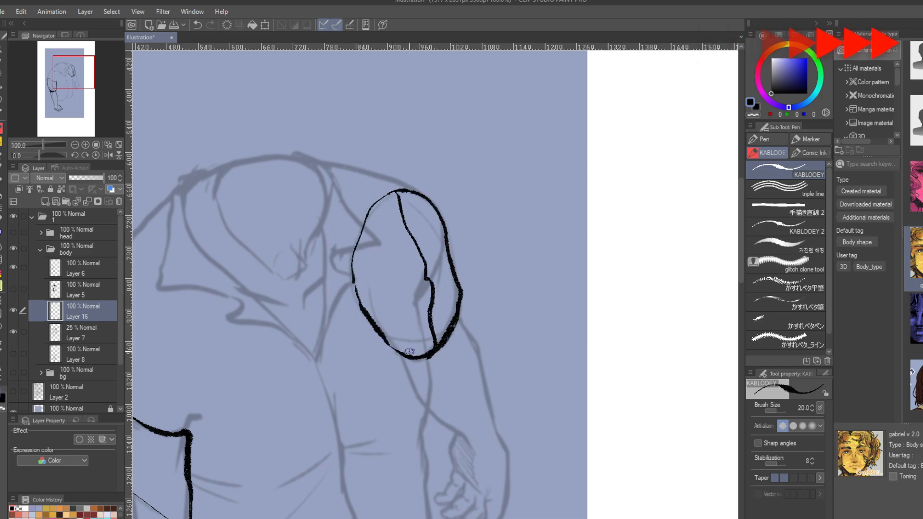
pyautogui.moveTo(446, 302); pyautogui.dragTo(421, 335)
# - Hide the Layer 7 sketch, fill the right sleeve's inner part with black and roughen its edge with short strokes
pyautogui.click(13, 331)
pyautogui.click(2, 273)
pyautogui.moveTo(382, 170); pyautogui.dragTo(404, 192)
pyautogui.click(2, 128)
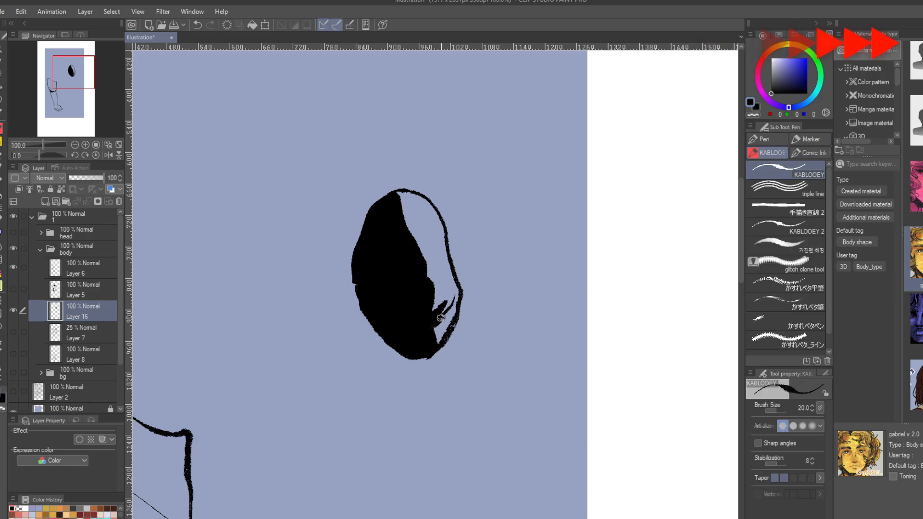
pyautogui.moveTo(444, 313); pyautogui.dragTo(435, 333)
pyautogui.moveTo(429, 284); pyautogui.dragTo(440, 275)
# - Show the Layer 7 sketch and ink the right forearm's inner contour with solid black shading below the sleeve
pyautogui.click(13, 332)
pyautogui.moveTo(67, 68); pyautogui.dragTo(74, 72)
pyautogui.moveTo(303, 294); pyautogui.dragTo(376, 383)
pyautogui.moveTo(363, 252); pyautogui.dragTo(383, 294)
pyautogui.moveTo(360, 266)
pyautogui.mouseDown()
pyautogui.moveTo(314, 302)
pyautogui.moveTo(372, 368)
pyautogui.mouseUp()
pyautogui.moveTo(327, 313); pyautogui.dragTo(370, 366)
# - Carve thin transparent highlights along the right sleeve's lower hem and the forearm's inner edge
pyautogui.press('c')
pyautogui.moveTo(341, 289); pyautogui.dragTo(289, 284)
pyautogui.moveTo(300, 288); pyautogui.dragTo(362, 367)
pyautogui.moveTo(342, 322); pyautogui.dragTo(351, 308)
pyautogui.moveTo(344, 342); pyautogui.dragTo(363, 344)
pyautogui.press('c')
# - Ink the right forearm's outer contour down to the hand and shade the inner wrist with tapered strokes
pyautogui.moveTo(364, 259)
pyautogui.mouseDown()
pyautogui.moveTo(404, 378)
pyautogui.moveTo(411, 453)
pyautogui.mouseUp()
pyautogui.moveTo(411, 453)
pyautogui.mouseDown()
pyautogui.moveTo(385, 474)
pyautogui.moveTo(377, 422)
pyautogui.mouseUp()
pyautogui.moveTo(361, 372); pyautogui.dragTo(356, 405)
pyautogui.moveTo(378, 395); pyautogui.dragTo(376, 418)
pyautogui.moveTo(361, 377)
pyautogui.mouseDown()
pyautogui.moveTo(371, 411)
pyautogui.moveTo(354, 405)
pyautogui.mouseUp()
# - Ink the right hand's curled fingers and join the wrist shading to the forearm shadow
pyautogui.moveTo(384, 462)
pyautogui.mouseDown()
pyautogui.moveTo(366, 480)
pyautogui.moveTo(355, 469)
pyautogui.mouseUp()
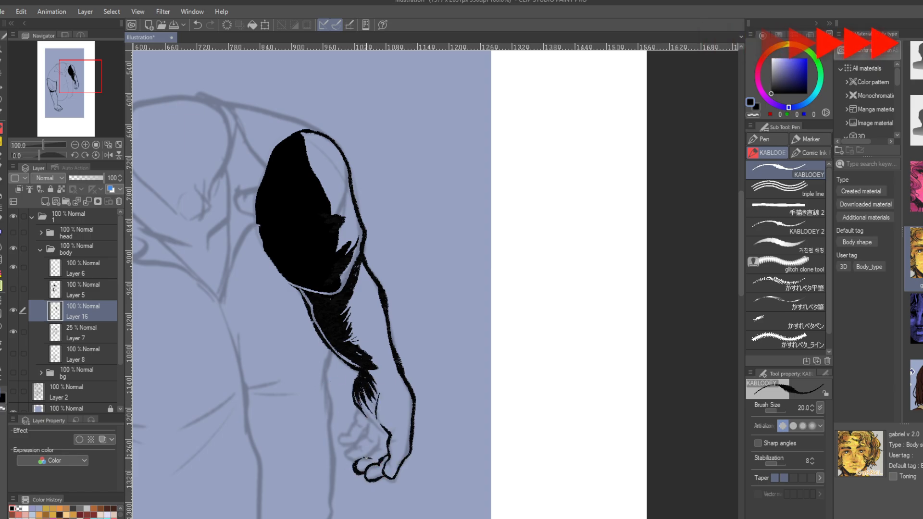
pyautogui.moveTo(378, 437); pyautogui.dragTo(366, 455)
pyautogui.moveTo(365, 456)
pyautogui.mouseDown()
pyautogui.moveTo(347, 448)
pyautogui.moveTo(360, 412)
pyautogui.mouseUp()
pyautogui.moveTo(360, 395); pyautogui.dragTo(371, 414)
pyautogui.moveTo(364, 378); pyautogui.dragTo(374, 354)
pyautogui.moveTo(363, 348); pyautogui.dragTo(378, 360)
# - Refine the right wrist and fingers and hatch shading across the curled fingers
pyautogui.moveTo(80, 76); pyautogui.dragTo(76, 82)
pyautogui.moveTo(413, 343); pyautogui.dragTo(404, 353)
pyautogui.moveTo(429, 297); pyautogui.dragTo(431, 313)
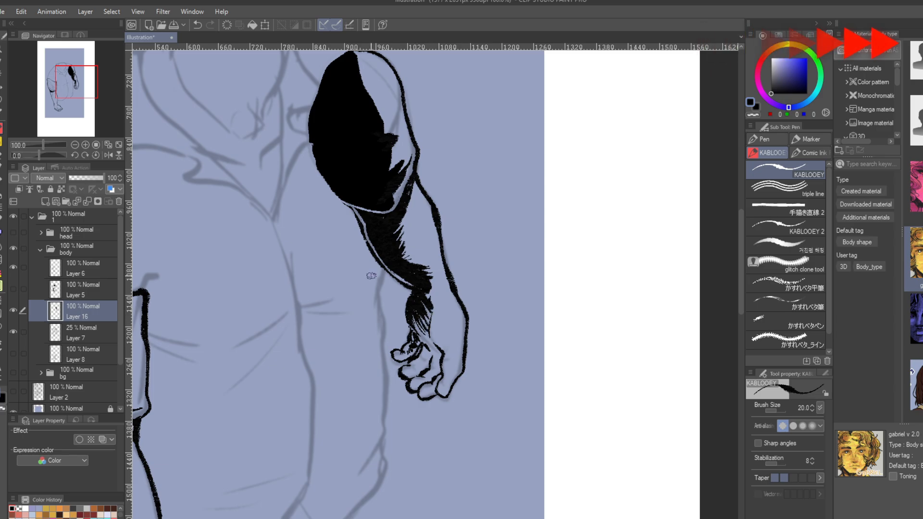
pyautogui.moveTo(424, 348); pyautogui.dragTo(427, 364)
pyautogui.moveTo(416, 354)
pyautogui.mouseDown()
pyautogui.moveTo(408, 375)
pyautogui.moveTo(402, 358)
pyautogui.moveTo(411, 374)
pyautogui.mouseUp()
pyautogui.moveTo(428, 329); pyautogui.dragTo(417, 395)
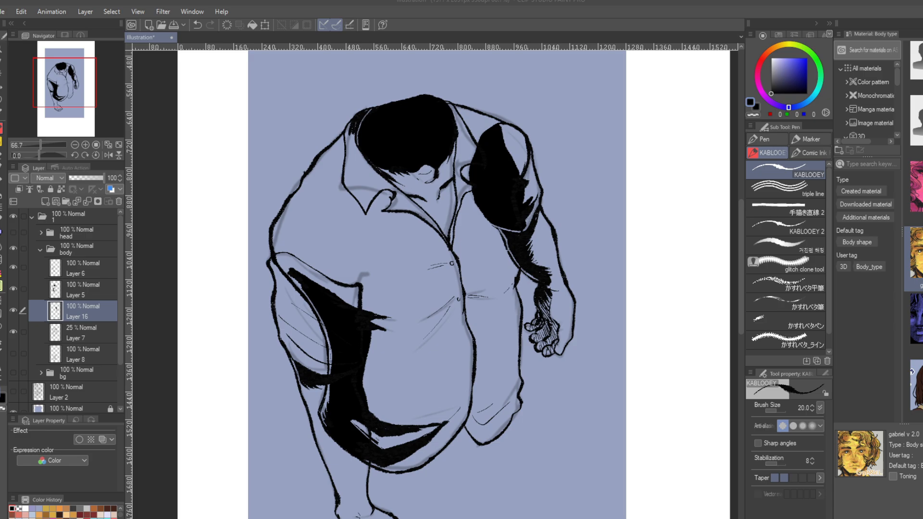
# - Compare the inked body with and without the right arm layer and the Layer 7 sketch
pyautogui.click(13, 310)
pyautogui.click(13, 310)
pyautogui.click(13, 332)
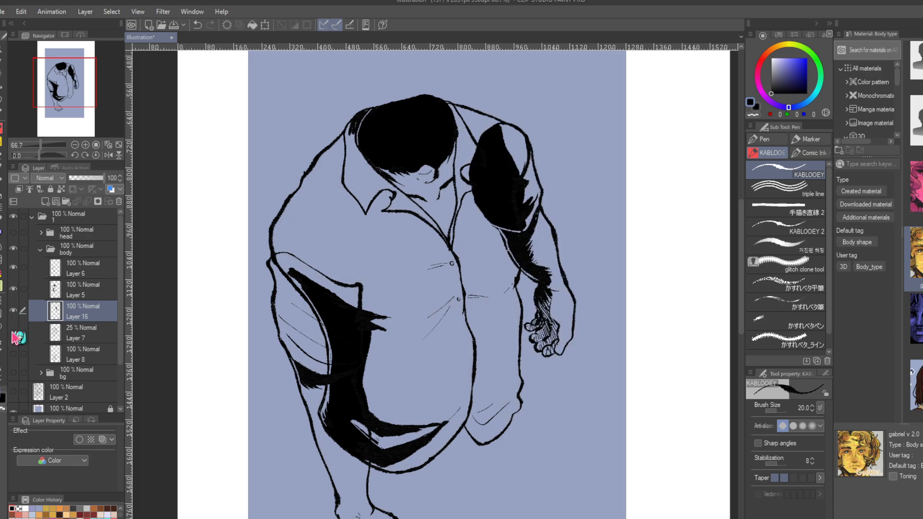
pyautogui.click(13, 331)
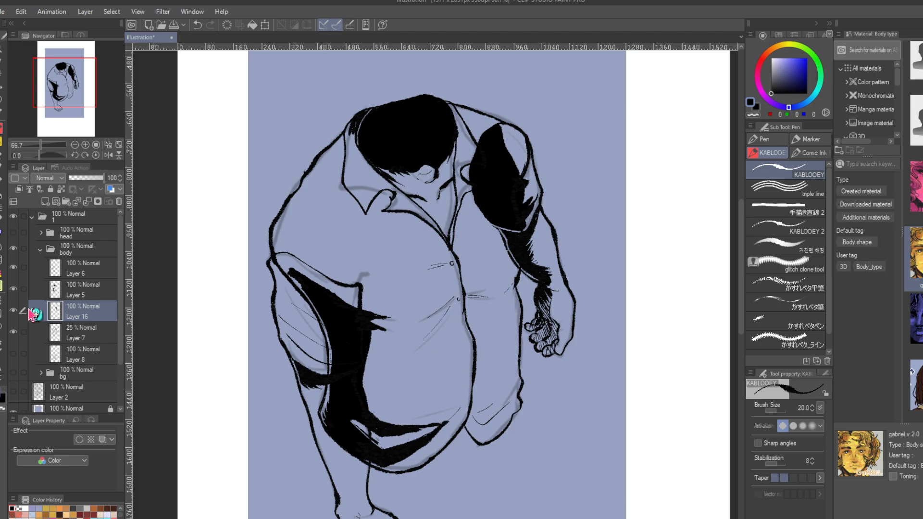
pyautogui.click(13, 332)
pyautogui.click(13, 331)
pyautogui.click(14, 335)
pyautogui.click(14, 337)
pyautogui.click(14, 336)
pyautogui.click(13, 336)
pyautogui.click(13, 335)
# - Delete the Layer 7 sketch and show the trousers drawing on Layer 8
pyautogui.click(77, 336)
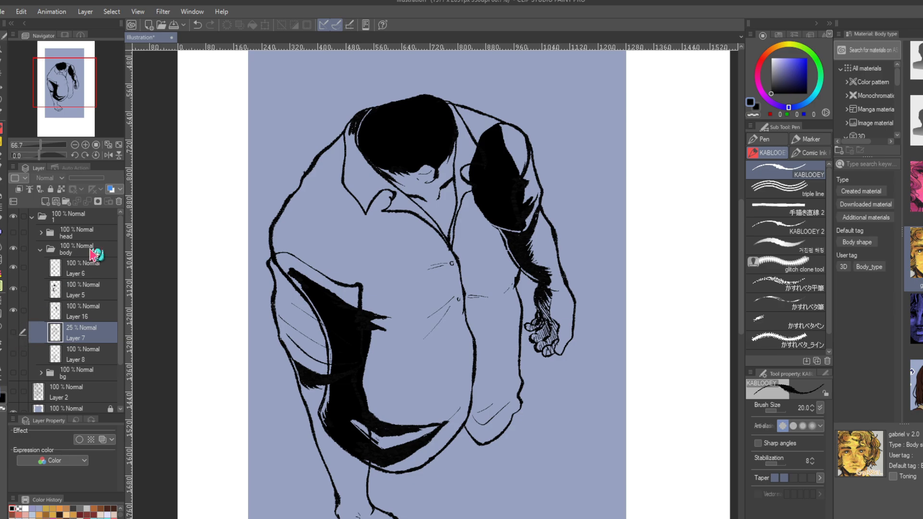
pyautogui.click(119, 201)
pyautogui.click(13, 312)
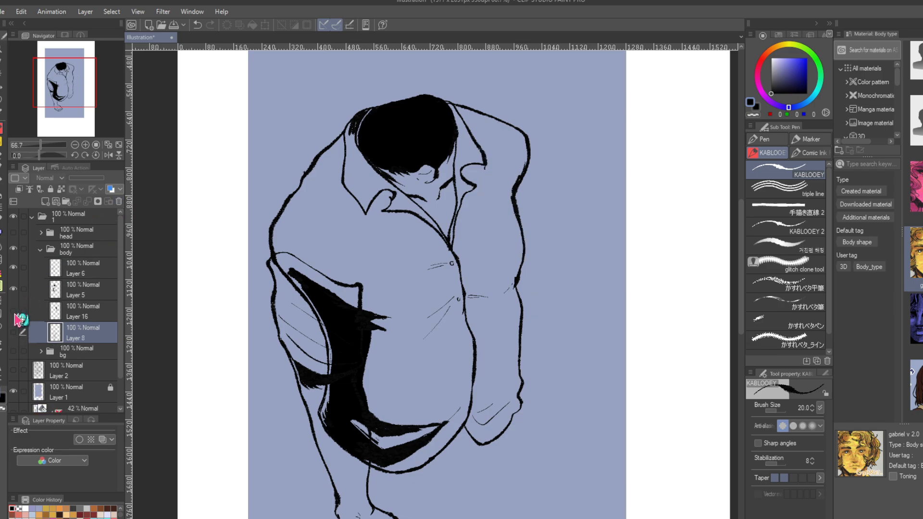
pyautogui.click(13, 312)
pyautogui.click(13, 332)
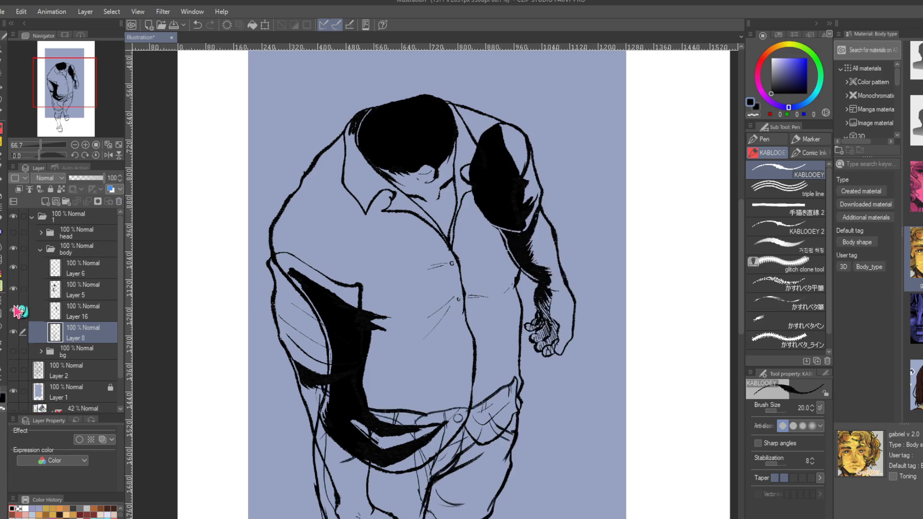
# - Check the trousers on Layer 8 alone, with the arm and shirt layers temporarily hidden
pyautogui.click(14, 311)
pyautogui.click(13, 289)
pyautogui.click(13, 267)
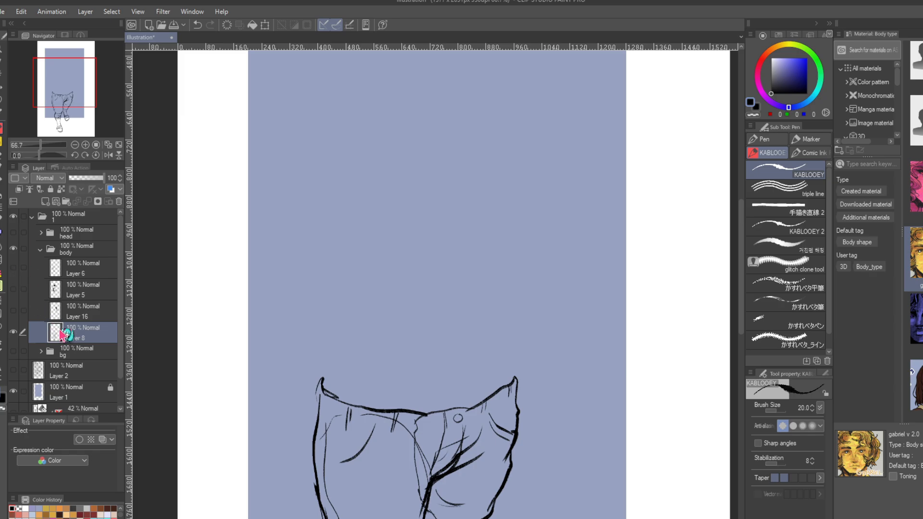
pyautogui.moveTo(62, 96); pyautogui.dragTo(62, 100)
pyautogui.click(14, 311)
pyautogui.click(14, 289)
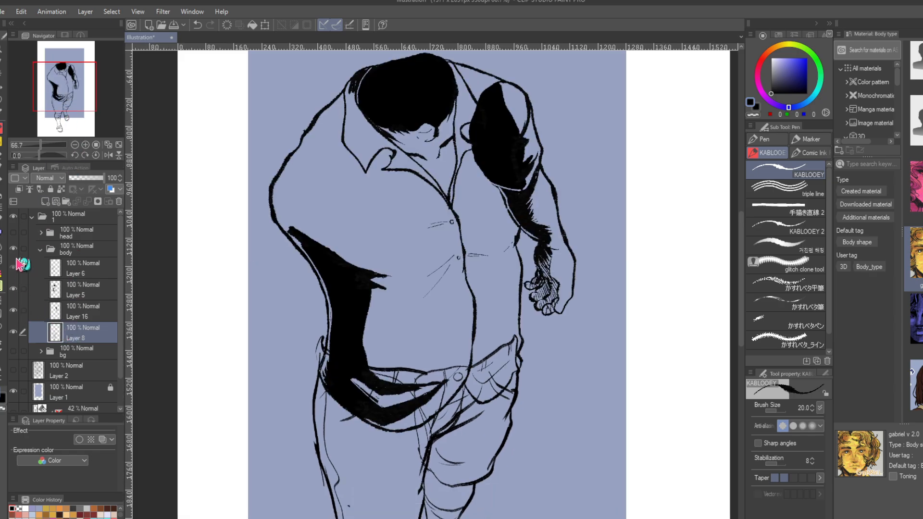
pyautogui.click(14, 267)
# - Create a folder inside the body group and move Layer 6, Layer 5 and Layer 16 into it
pyautogui.click(63, 269)
pyautogui.click(66, 201)
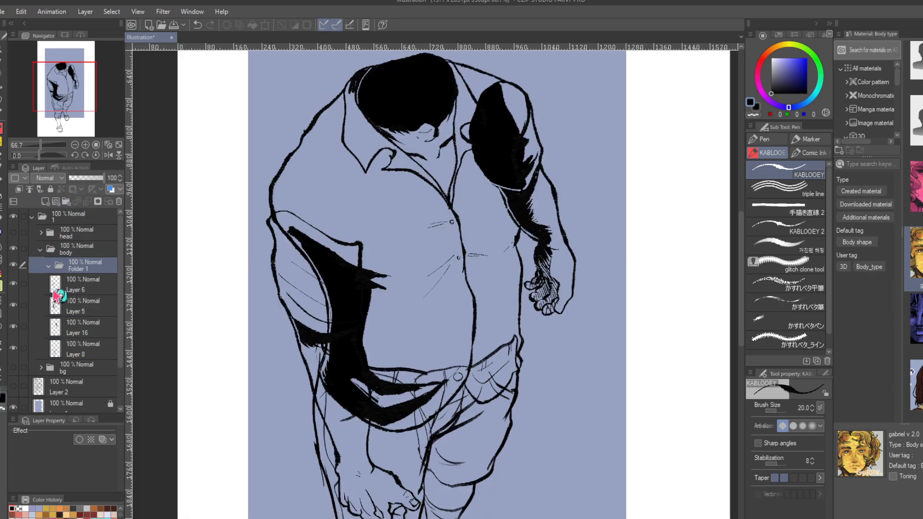
pyautogui.click(54, 291)
pyautogui.click(24, 307)
pyautogui.click(24, 322)
pyautogui.moveTo(68, 279); pyautogui.dragTo(62, 268)
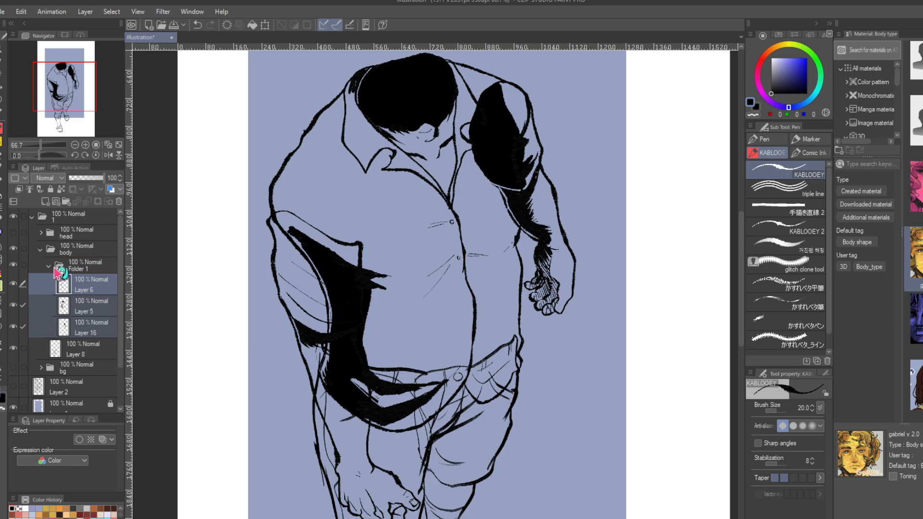
# - Rename the new folder inside the body group as torso, collapse it and hide it
pyautogui.click(49, 265)
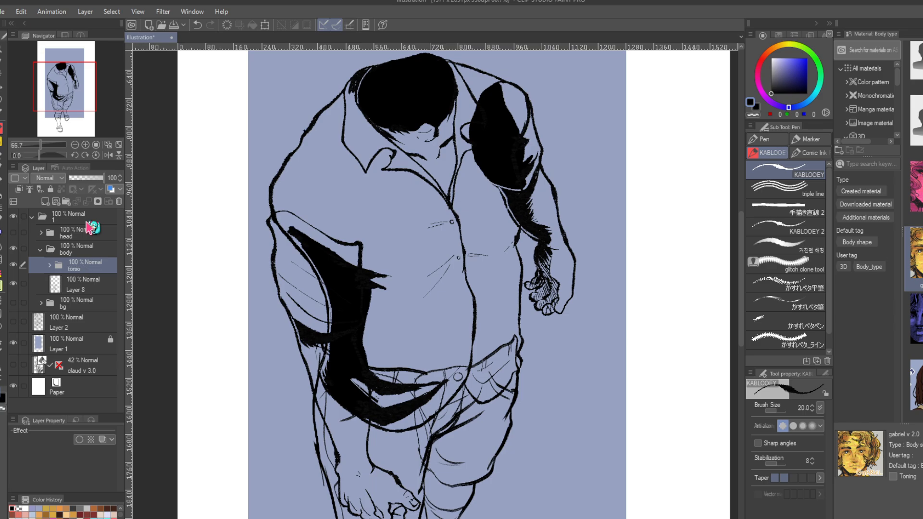
pyautogui.click(38, 288)
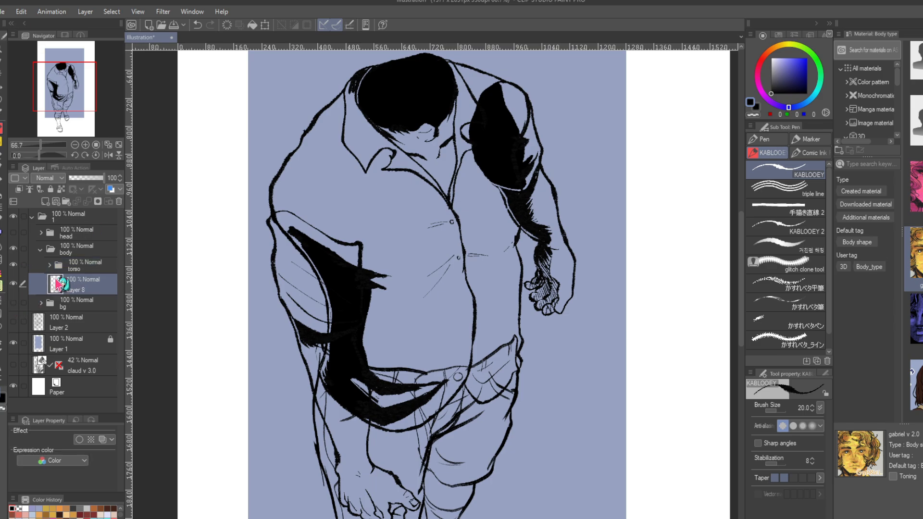
pyautogui.click(13, 265)
# - Lower the opacity of the trousers sketch on Layer 8 to 37% and add a new layer above it
pyautogui.click(83, 178)
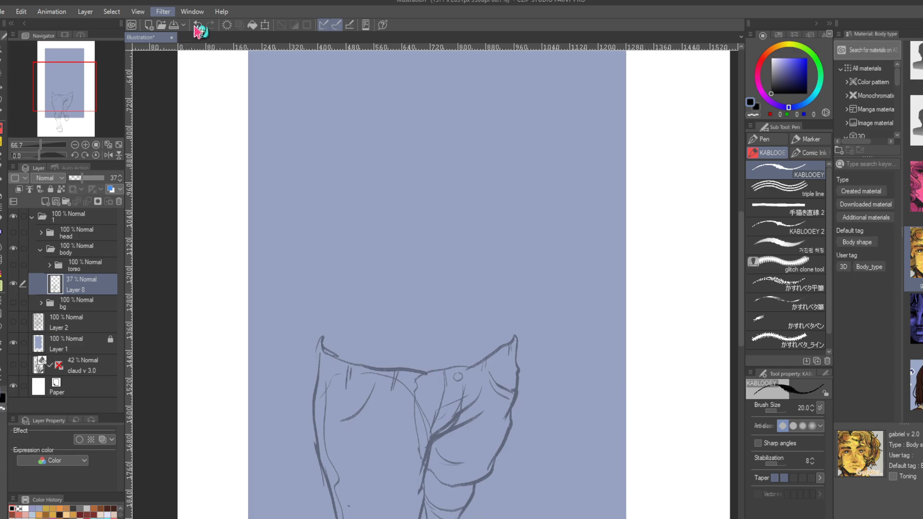
pyautogui.click(45, 201)
pyautogui.click(85, 146)
# - Ink the trousers' waistband, upper hip edges and first belt loops on Layer 7 over the faded sketch
pyautogui.moveTo(64, 94); pyautogui.dragTo(60, 100)
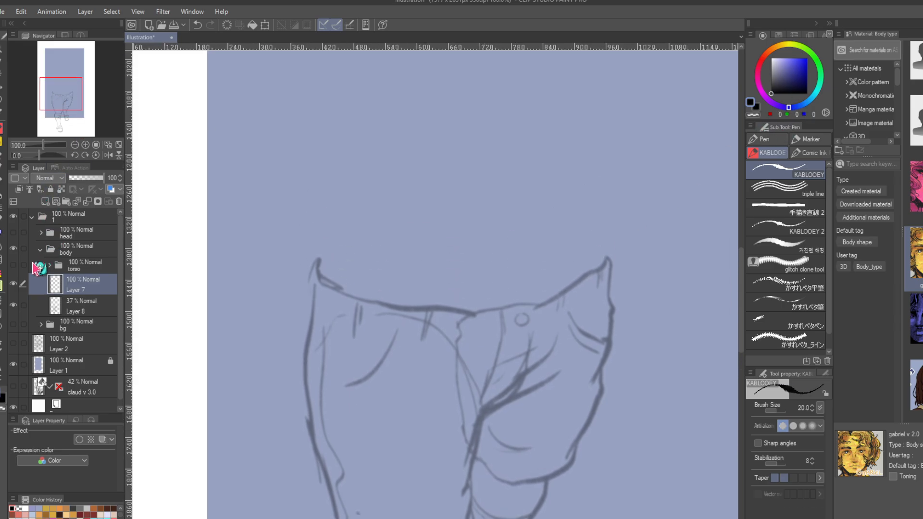
pyautogui.moveTo(60, 99); pyautogui.dragTo(63, 102)
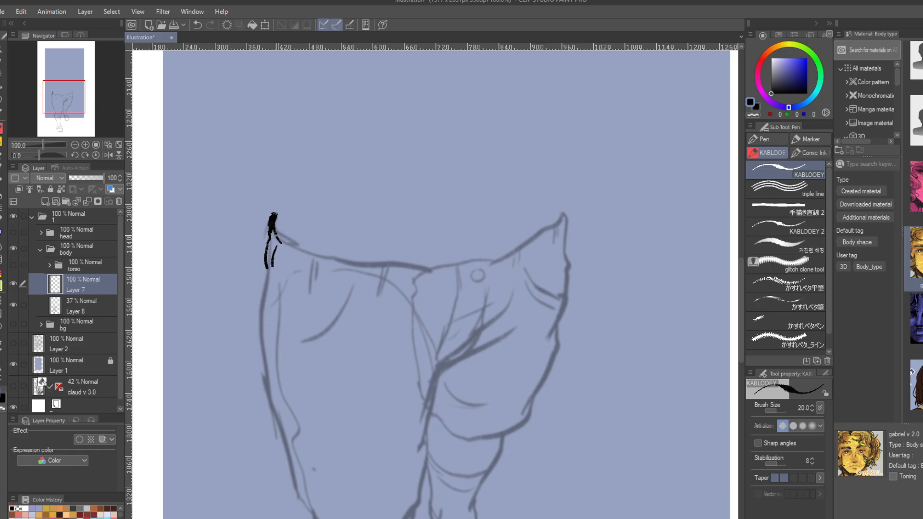
pyautogui.moveTo(350, 263)
pyautogui.mouseDown()
pyautogui.moveTo(426, 272)
pyautogui.moveTo(495, 261)
pyautogui.moveTo(535, 235)
pyautogui.mouseUp()
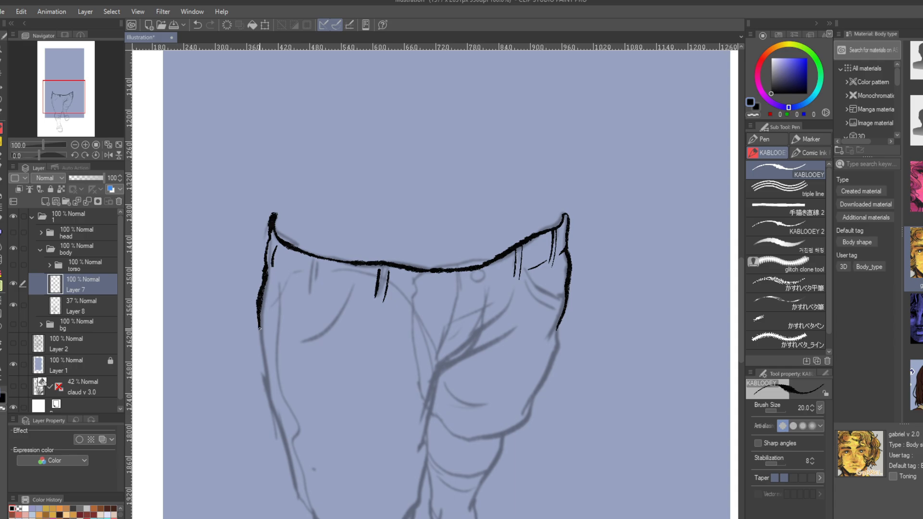
pyautogui.moveTo(501, 332); pyautogui.dragTo(448, 368)
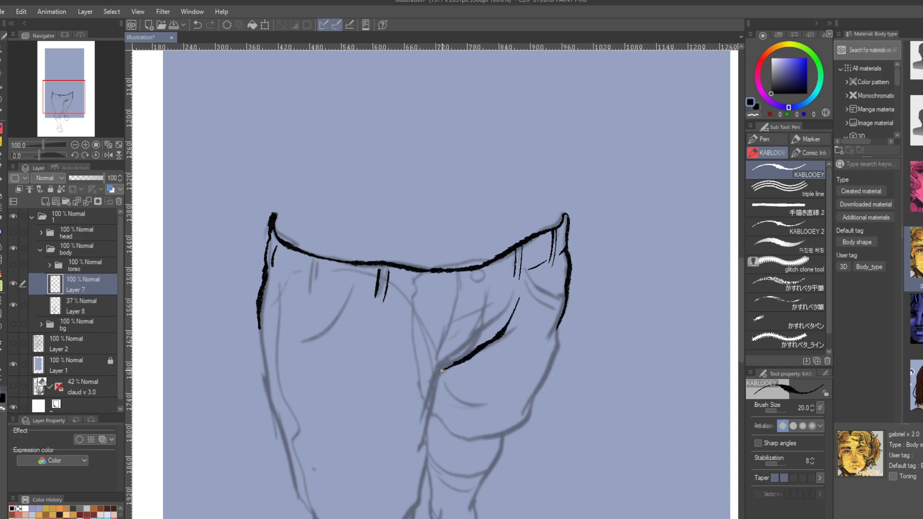
pyautogui.click(197, 25)
pyautogui.click(197, 24)
pyautogui.click(197, 25)
# - Ink the folds radiating from the crotch, the fly seams and the waist button with light crease lines
pyautogui.moveTo(524, 338); pyautogui.dragTo(442, 380)
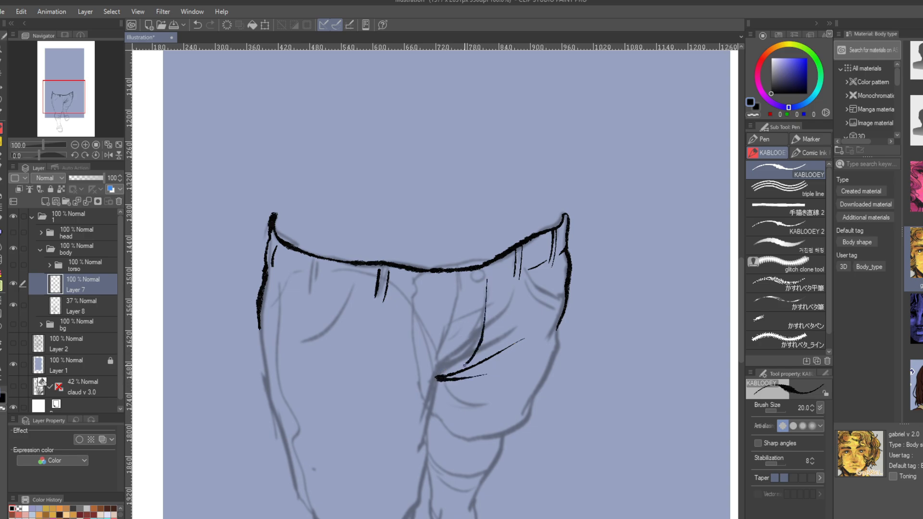
pyautogui.hotkey('ctrl', 'z')
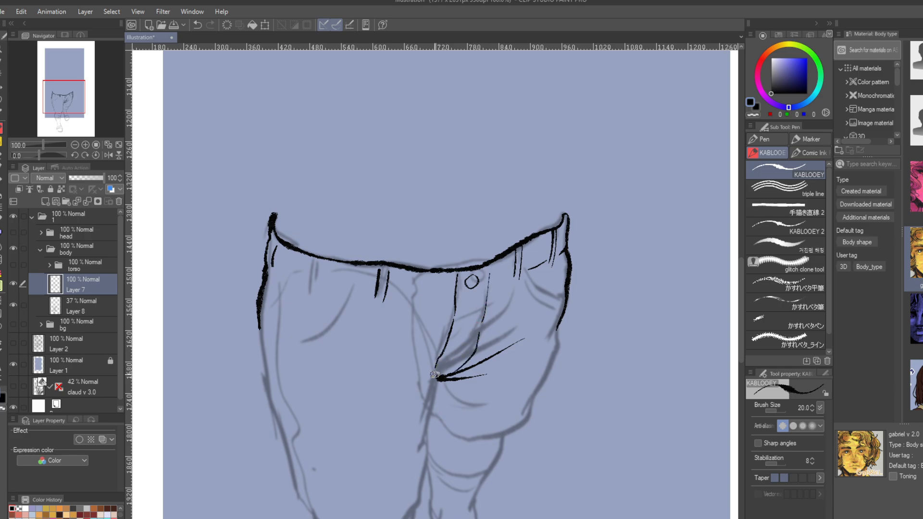
pyautogui.moveTo(484, 292); pyautogui.dragTo(510, 279)
pyautogui.moveTo(456, 301); pyautogui.dragTo(476, 297)
pyautogui.moveTo(444, 336); pyautogui.dragTo(497, 316)
pyautogui.moveTo(464, 344); pyautogui.dragTo(495, 332)
# - Ink the waistband's lower seam and the belt loops on the trousers' left side
pyautogui.moveTo(404, 295); pyautogui.dragTo(444, 298)
pyautogui.moveTo(300, 284); pyautogui.dragTo(370, 291)
pyautogui.click(197, 25)
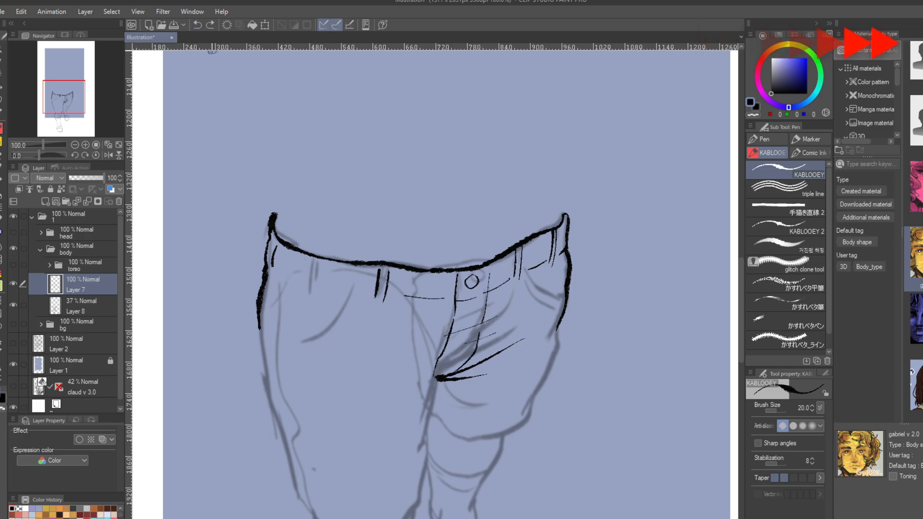
pyautogui.moveTo(315, 261); pyautogui.dragTo(309, 294)
pyautogui.moveTo(305, 255); pyautogui.dragTo(301, 286)
pyautogui.moveTo(282, 273); pyautogui.dragTo(301, 285)
pyautogui.moveTo(322, 291); pyautogui.dragTo(371, 295)
# - Thicken the crotch point and hip edges, and ink the left front pocket with its rivet and side seam
pyautogui.moveTo(205, 194); pyautogui.dragTo(161, 134)
pyautogui.moveTo(394, 302); pyautogui.dragTo(389, 317)
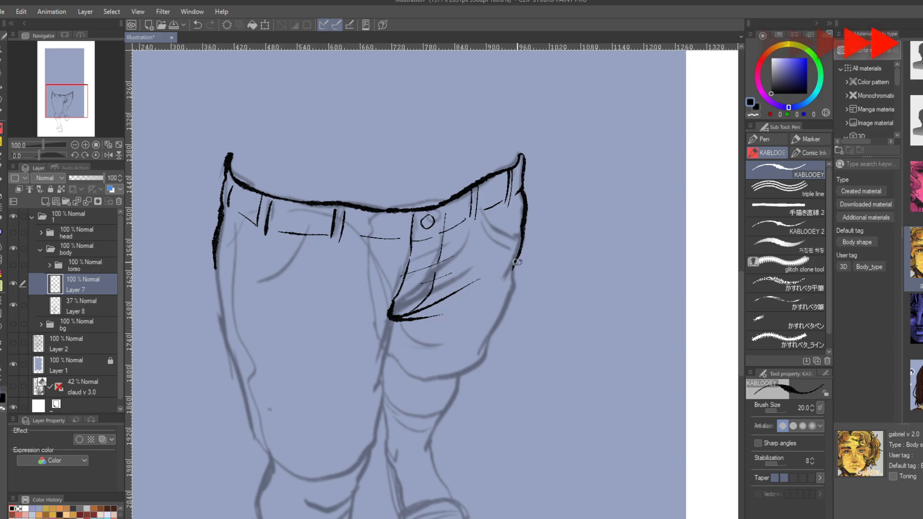
pyautogui.moveTo(517, 262); pyautogui.dragTo(513, 269)
pyautogui.moveTo(218, 235); pyautogui.dragTo(214, 265)
pyautogui.moveTo(310, 238); pyautogui.dragTo(243, 276)
pyautogui.click(198, 26)
pyautogui.moveTo(332, 244)
pyautogui.mouseDown()
pyautogui.moveTo(260, 290)
pyautogui.moveTo(237, 281)
pyautogui.mouseUp()
pyautogui.moveTo(231, 210)
pyautogui.mouseDown()
pyautogui.moveTo(231, 287)
pyautogui.moveTo(246, 261)
pyautogui.mouseUp()
pyautogui.moveTo(224, 272)
pyautogui.mouseDown()
pyautogui.moveTo(234, 270)
pyautogui.moveTo(230, 288)
pyautogui.mouseUp()
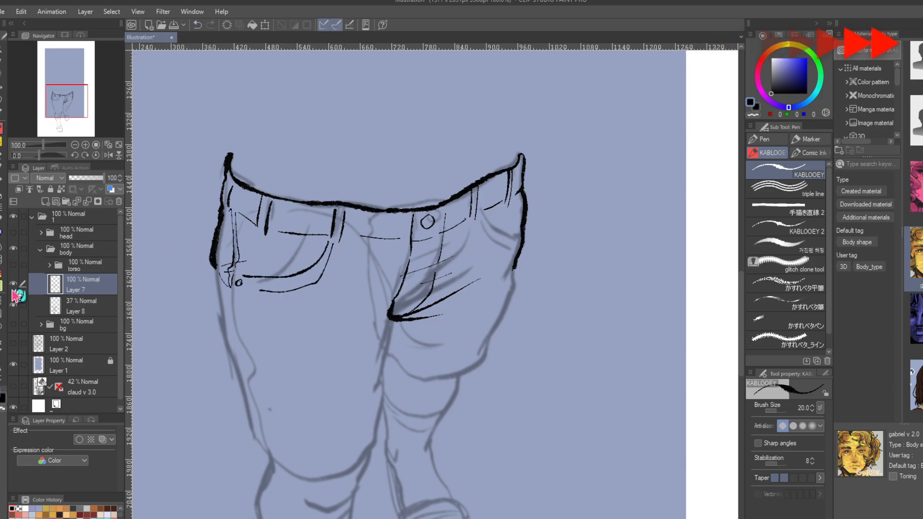
# - Check the inked waist by toggling Layer 7, and add a new layer directly above the Layer 8 sketch
pyautogui.click(15, 284)
pyautogui.click(15, 284)
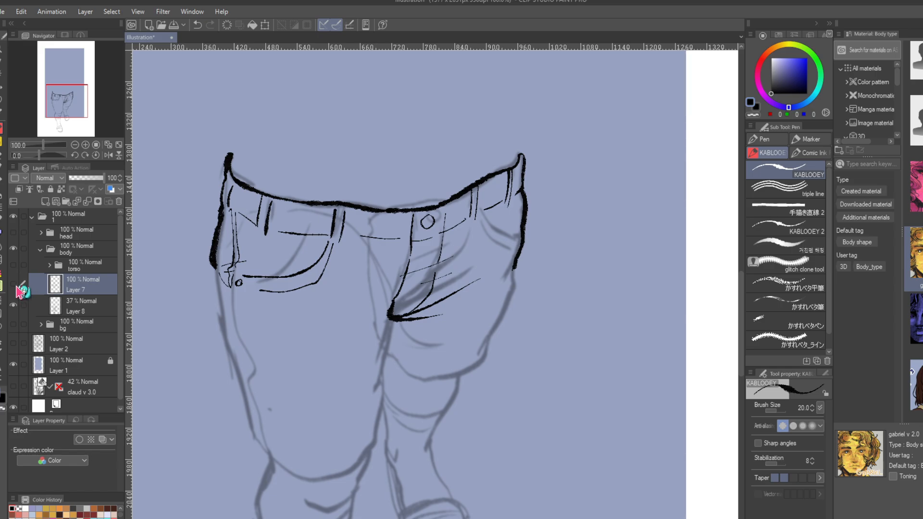
pyautogui.click(15, 284)
pyautogui.click(14, 284)
pyautogui.click(72, 304)
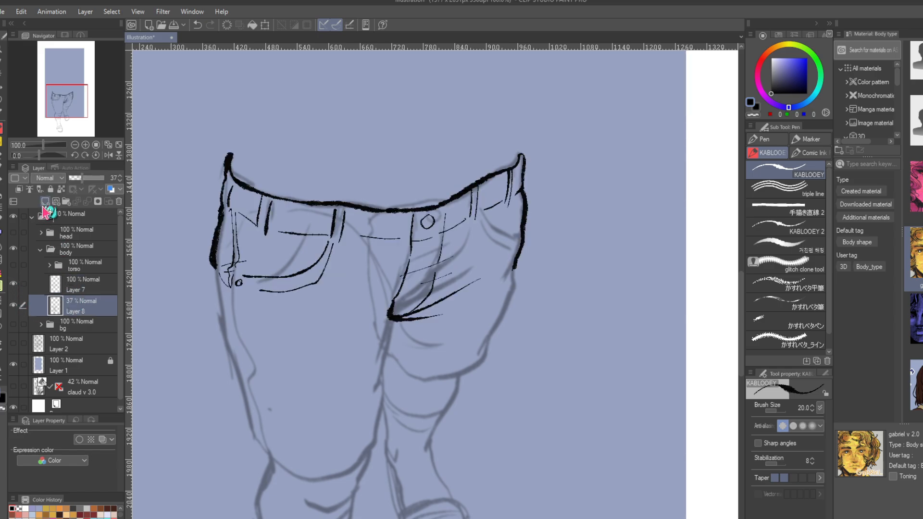
pyautogui.click(45, 201)
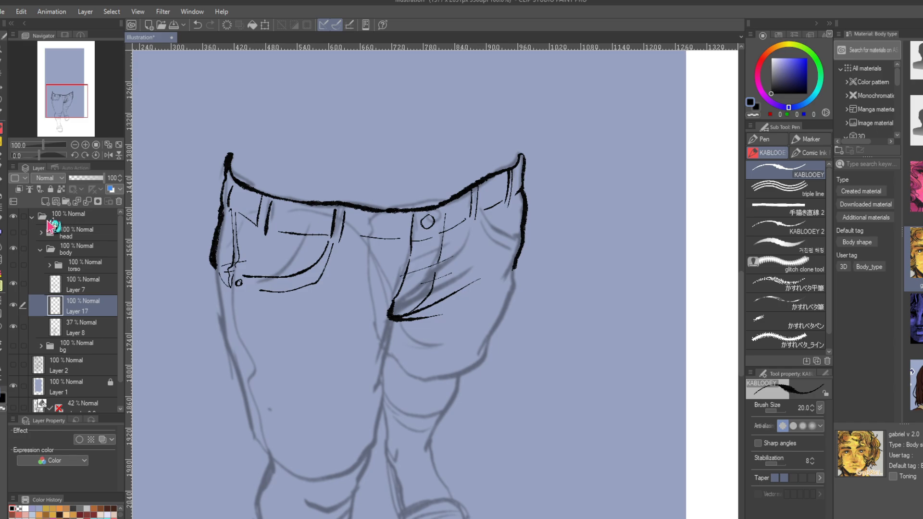
pyautogui.moveTo(219, 250); pyautogui.dragTo(224, 330)
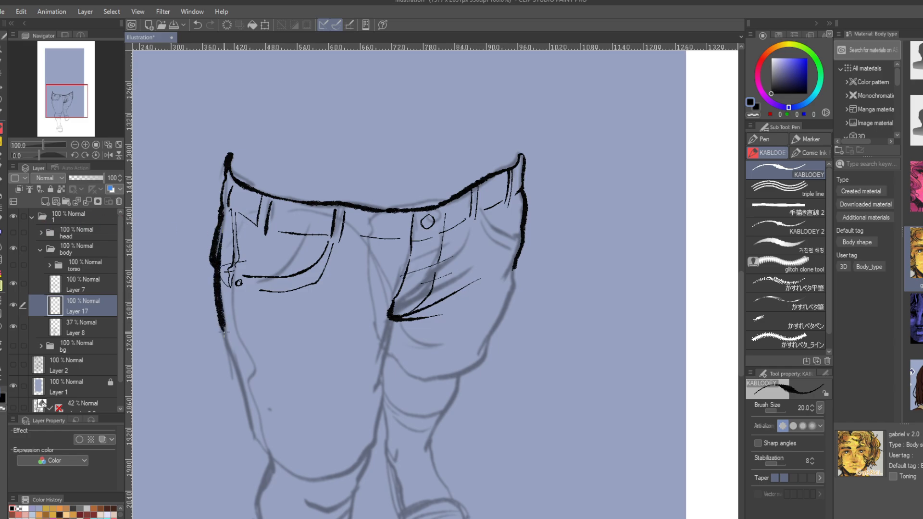
pyautogui.click(197, 26)
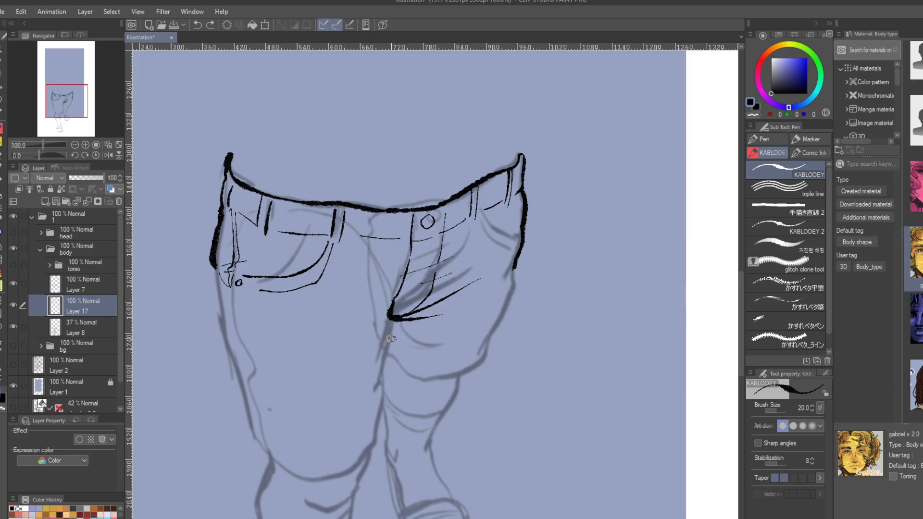
pyautogui.moveTo(393, 284); pyautogui.dragTo(381, 363)
pyautogui.click(197, 25)
pyautogui.moveTo(393, 280); pyautogui.dragTo(364, 456)
pyautogui.click(197, 25)
pyautogui.moveTo(393, 293); pyautogui.dragTo(379, 442)
pyautogui.click(197, 24)
# - Ink the front trouser leg's inner and outer edges from the crotch and hip down to the knee hem
pyautogui.moveTo(388, 276)
pyautogui.mouseDown()
pyautogui.moveTo(384, 435)
pyautogui.moveTo(380, 448)
pyautogui.moveTo(327, 474)
pyautogui.mouseUp()
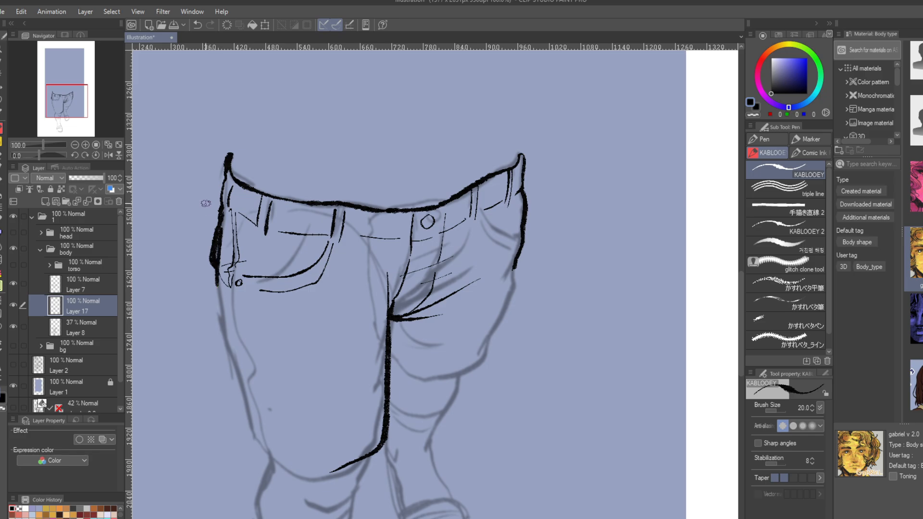
pyautogui.hotkey('ctrl', 'z')
pyautogui.moveTo(218, 251); pyautogui.dragTo(220, 339)
pyautogui.click(197, 25)
pyautogui.moveTo(213, 268)
pyautogui.mouseDown()
pyautogui.moveTo(226, 401)
pyautogui.moveTo(239, 434)
pyautogui.mouseUp()
pyautogui.click(197, 24)
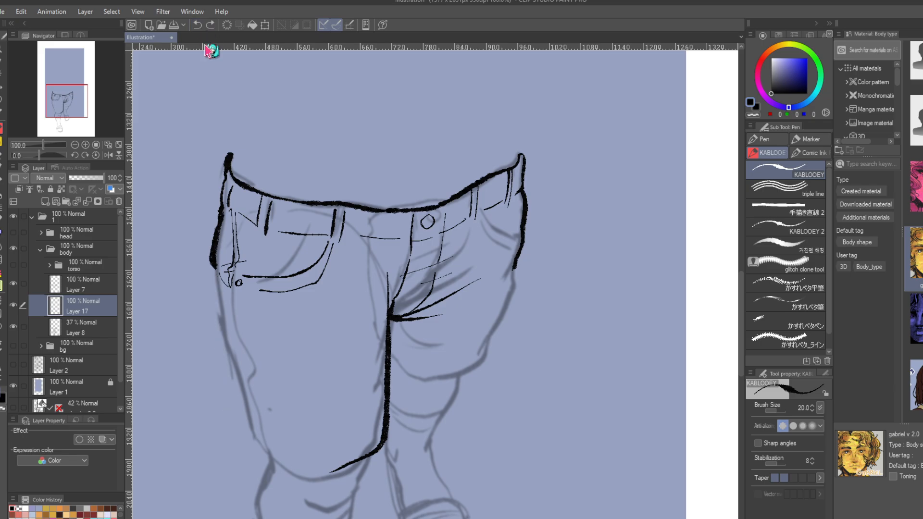
pyautogui.moveTo(213, 272)
pyautogui.mouseDown()
pyautogui.moveTo(235, 429)
pyautogui.moveTo(299, 480)
pyautogui.mouseUp()
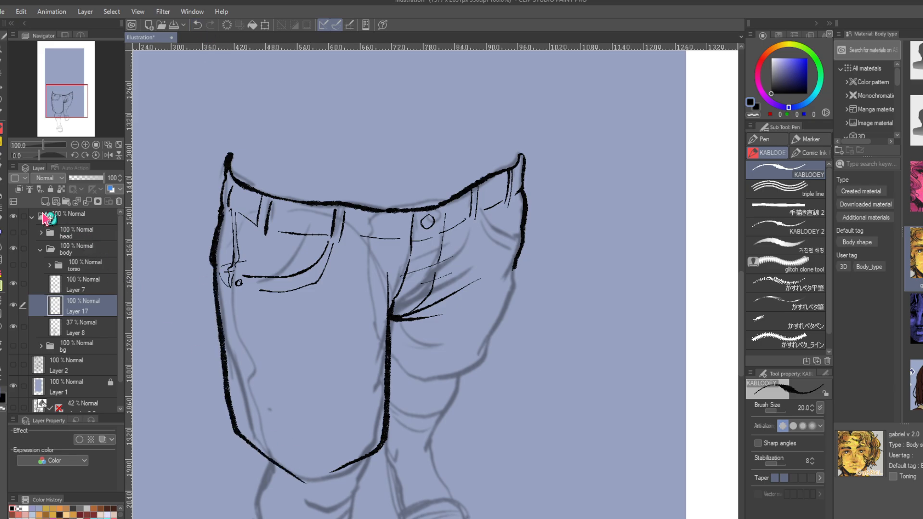
# - Close the front trouser leg's hem, trim the line with the eraser, and ink the wrinkled outer side seam
pyautogui.moveTo(39, 158); pyautogui.dragTo(50, 158)
pyautogui.moveTo(202, 315); pyautogui.dragTo(235, 339)
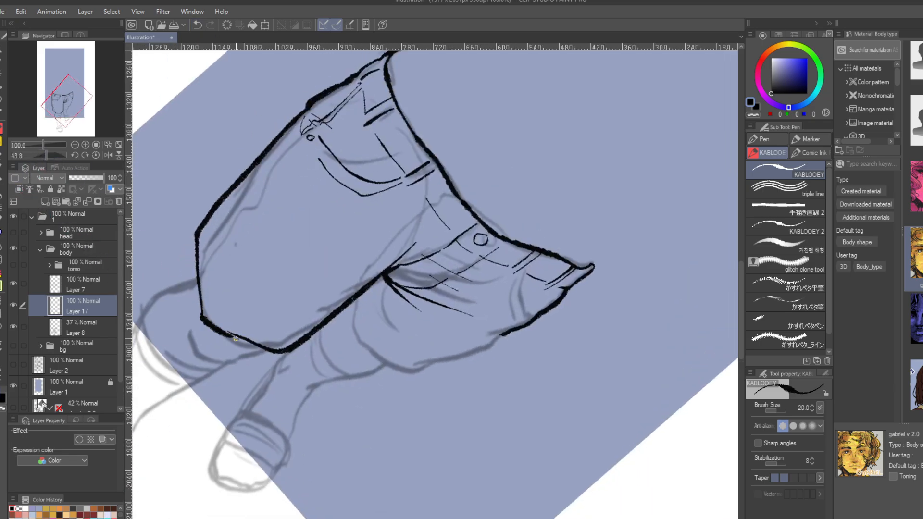
pyautogui.press('e')
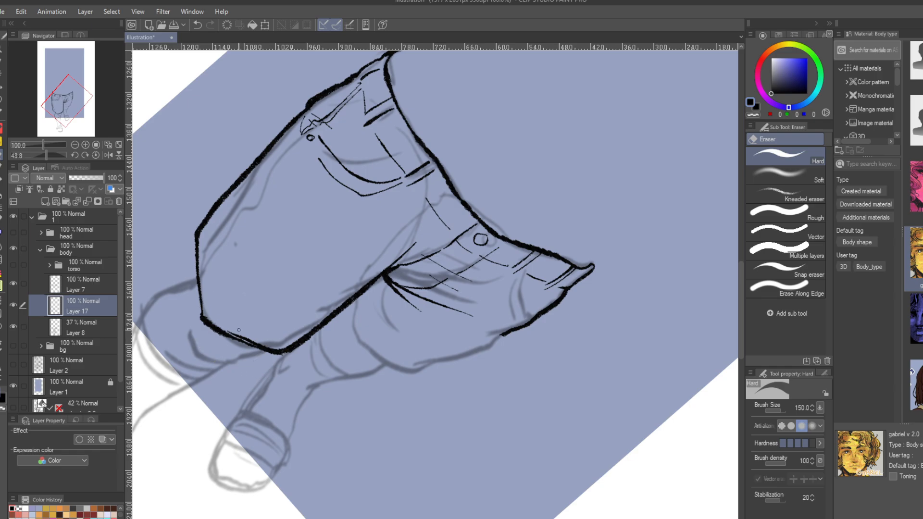
pyautogui.moveTo(229, 326); pyautogui.dragTo(262, 339)
pyautogui.press('p')
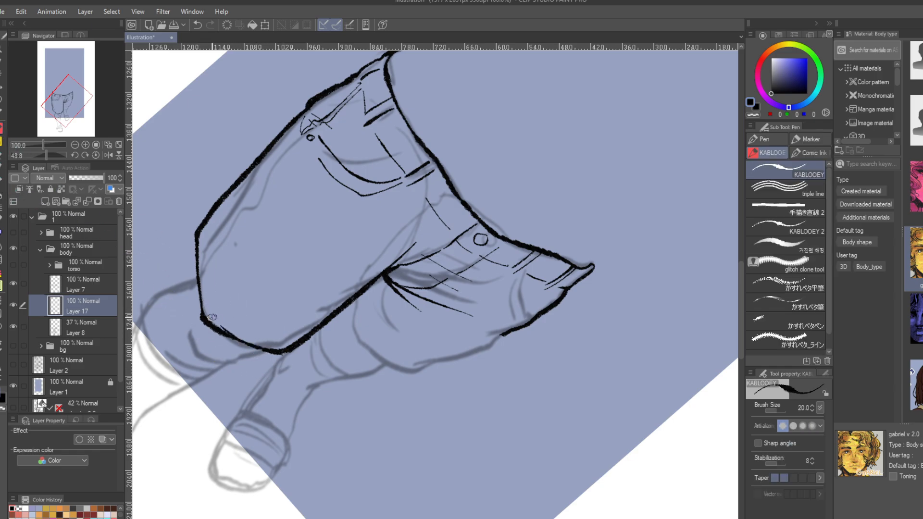
pyautogui.click(96, 154)
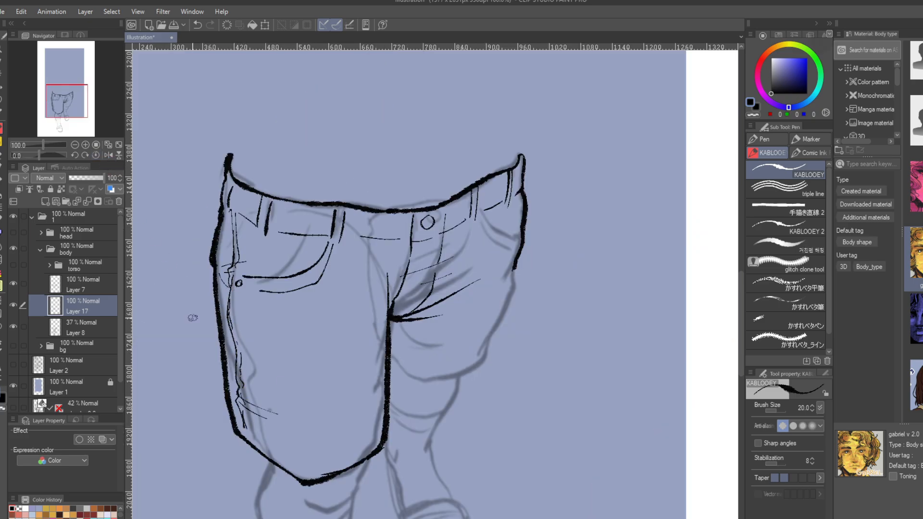
pyautogui.click(265, 25)
pyautogui.moveTo(209, 485)
pyautogui.mouseDown()
pyautogui.moveTo(176, 469)
pyautogui.moveTo(187, 476)
pyautogui.mouseUp()
pyautogui.press('Escape')
# - Thicken the inner-leg line near the crotch and add a thin curved line above the front leg's hem
pyautogui.moveTo(391, 273); pyautogui.dragTo(388, 344)
pyautogui.moveTo(263, 433); pyautogui.dragTo(352, 427)
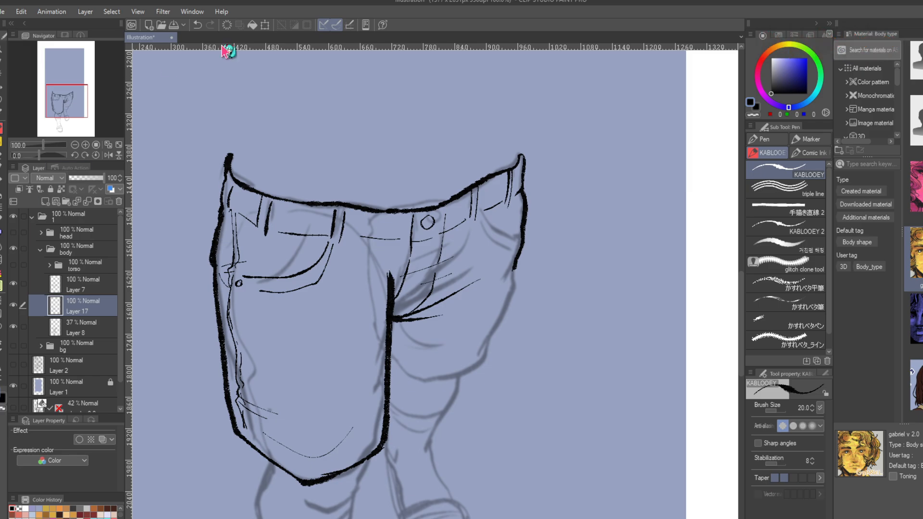
pyautogui.click(265, 25)
pyautogui.moveTo(207, 487); pyautogui.dragTo(185, 481)
pyautogui.press('Escape')
pyautogui.click(265, 25)
pyautogui.moveTo(161, 289); pyautogui.dragTo(165, 264)
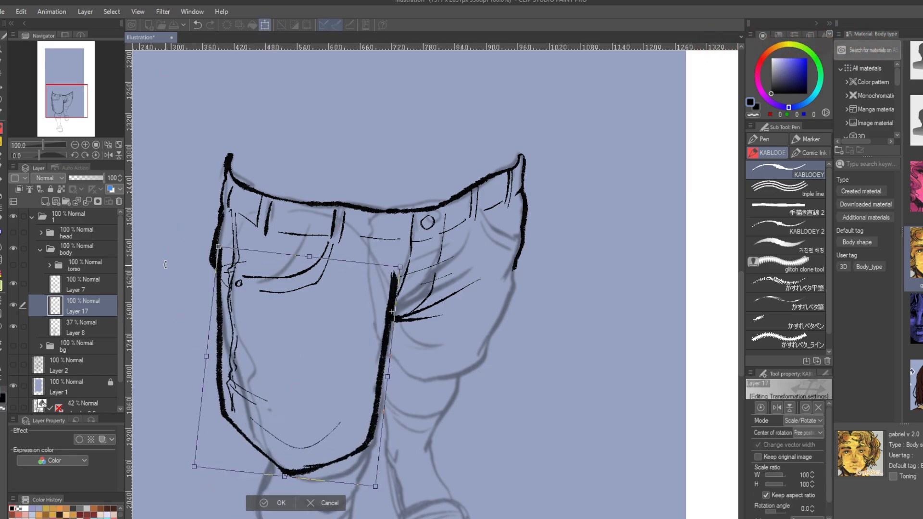
pyautogui.press('Escape')
# - Ink the front leg below the hem with a thick black shadow shape and short hair strokes
pyautogui.moveTo(337, 384)
pyautogui.mouseDown()
pyautogui.moveTo(351, 209)
pyautogui.moveTo(366, 281)
pyautogui.mouseUp()
pyautogui.moveTo(399, 355); pyautogui.dragTo(387, 391)
pyautogui.moveTo(336, 395); pyautogui.dragTo(382, 398)
pyautogui.moveTo(296, 382); pyautogui.dragTo(288, 422)
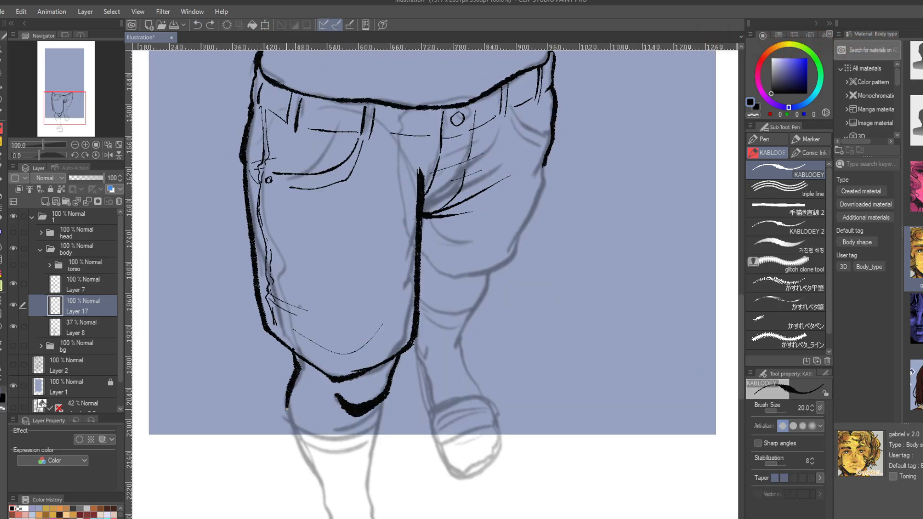
pyautogui.moveTo(387, 397); pyautogui.dragTo(378, 422)
pyautogui.moveTo(316, 427)
pyautogui.mouseDown()
pyautogui.moveTo(359, 429)
pyautogui.moveTo(374, 416)
pyautogui.mouseUp()
# - Ink the front calf's sides down to the ankle and the ribbed top edge of the sock
pyautogui.moveTo(296, 412); pyautogui.dragTo(254, 247)
pyautogui.moveTo(342, 255); pyautogui.dragTo(336, 356)
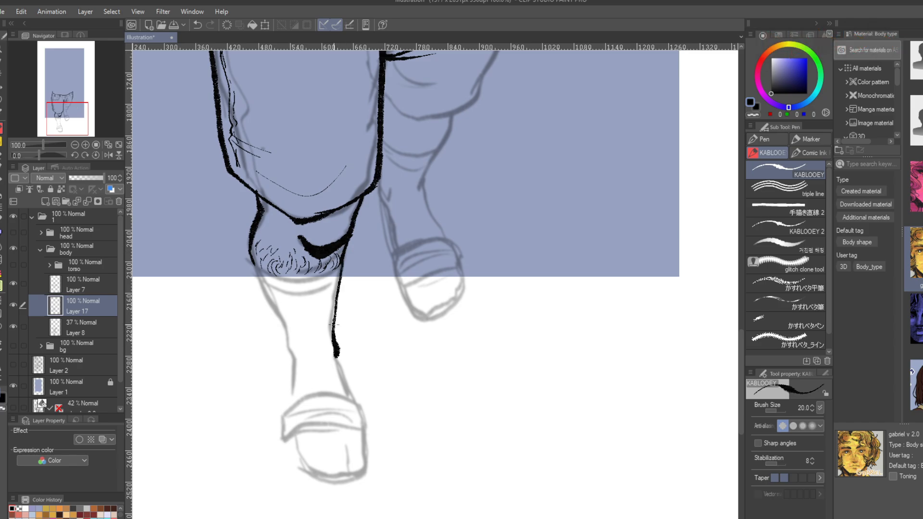
pyautogui.moveTo(252, 260); pyautogui.dragTo(340, 266)
pyautogui.moveTo(254, 272)
pyautogui.mouseDown()
pyautogui.moveTo(275, 289)
pyautogui.moveTo(293, 403)
pyautogui.mouseUp()
pyautogui.moveTo(336, 357); pyautogui.dragTo(353, 398)
# - Ink the front shoe's opening, strap, toe and sole outlines over the sketch
pyautogui.moveTo(291, 406); pyautogui.dragTo(369, 415)
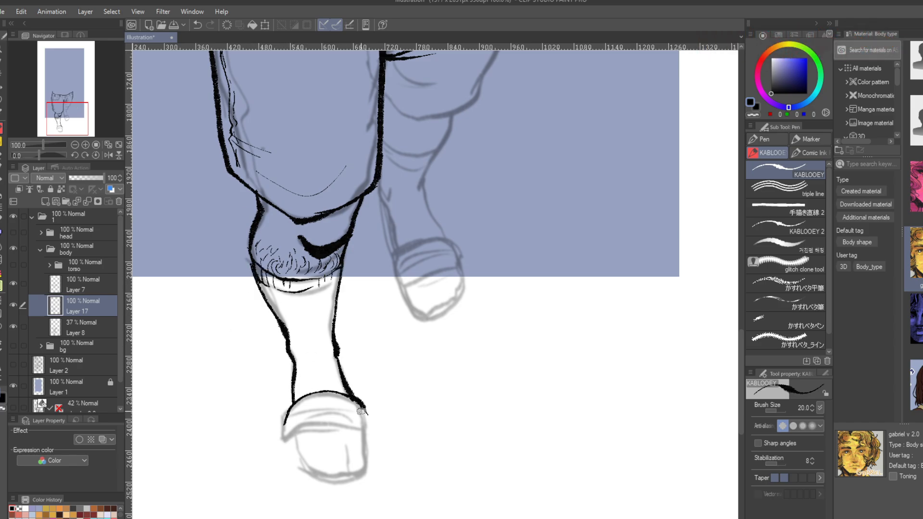
pyautogui.moveTo(288, 437); pyautogui.dragTo(371, 429)
pyautogui.moveTo(291, 413); pyautogui.dragTo(288, 435)
pyautogui.moveTo(365, 430)
pyautogui.mouseDown()
pyautogui.moveTo(367, 458)
pyautogui.moveTo(294, 438)
pyautogui.mouseUp()
pyautogui.moveTo(302, 437); pyautogui.dragTo(358, 442)
pyautogui.moveTo(338, 355); pyautogui.dragTo(360, 404)
pyautogui.moveTo(370, 431)
pyautogui.mouseDown()
pyautogui.moveTo(372, 474)
pyautogui.moveTo(292, 441)
pyautogui.mouseUp()
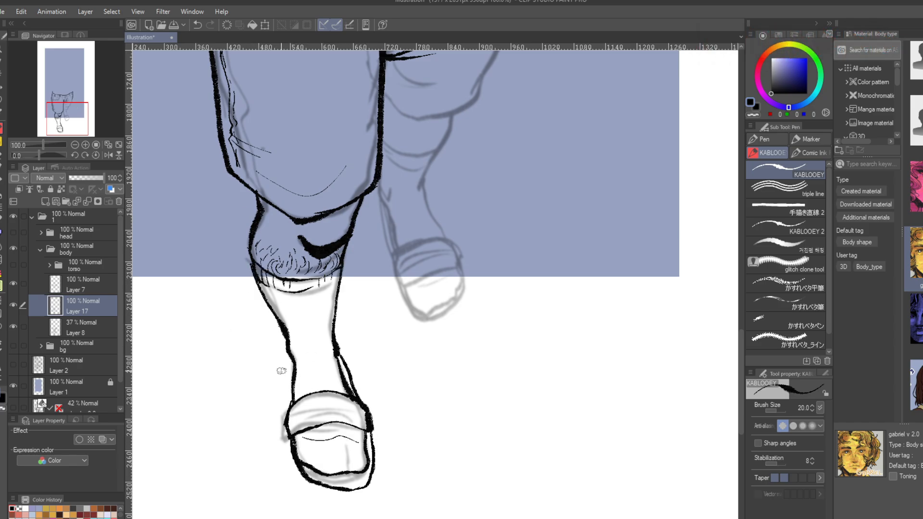
# - Add solid black shading to the front shoe and ankle, checking it with the Layer 8 sketch hidden
pyautogui.click(13, 327)
pyautogui.click(3, 273)
pyautogui.moveTo(288, 404); pyautogui.dragTo(368, 423)
pyautogui.moveTo(346, 365); pyautogui.dragTo(303, 474)
pyautogui.press('c')
pyautogui.click(3, 128)
pyautogui.moveTo(248, 233)
pyautogui.mouseDown()
pyautogui.moveTo(283, 293)
pyautogui.moveTo(284, 255)
pyautogui.moveTo(246, 224)
pyautogui.mouseUp()
pyautogui.click(95, 155)
pyautogui.click(13, 326)
# - Apply a transform to the inked front leg and confirm it
pyautogui.hotkey('ctrl', '-')
pyautogui.hotkey('ctrl', '-')
pyautogui.click(264, 25)
pyautogui.click(406, 468)
# - Add a new layer above the Layer 8 sketch for the rear leg
pyautogui.click(77, 327)
pyautogui.hotkey('ctrl', 'shift', 'n')
pyautogui.hotkey('ctrl', '+')
pyautogui.hotkey('ctrl', '+')
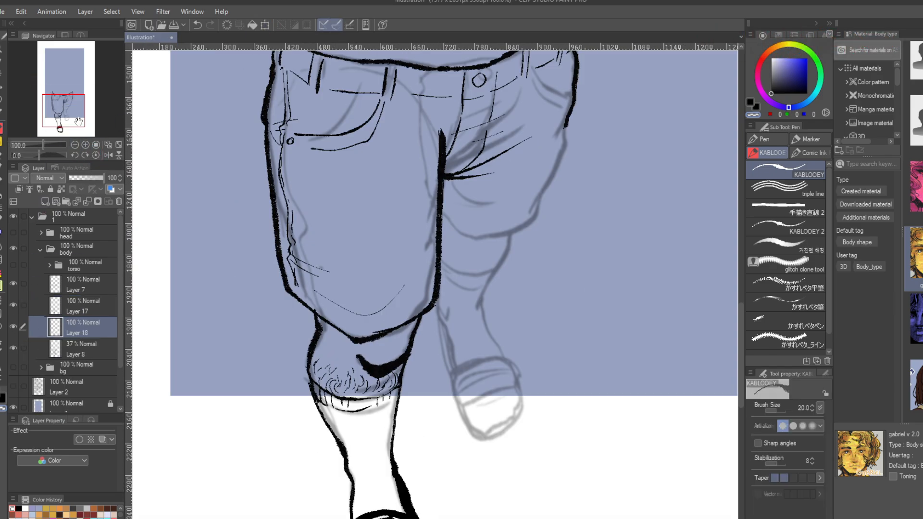
# - Ink the right front pocket on Layer 7 and thicken the left pocket's opening curve
pyautogui.moveTo(432, 217); pyautogui.dragTo(353, 367)
pyautogui.click(23, 306)
pyautogui.click(56, 287)
pyautogui.moveTo(489, 242); pyautogui.dragTo(452, 226)
pyautogui.moveTo(298, 250); pyautogui.dragTo(280, 274)
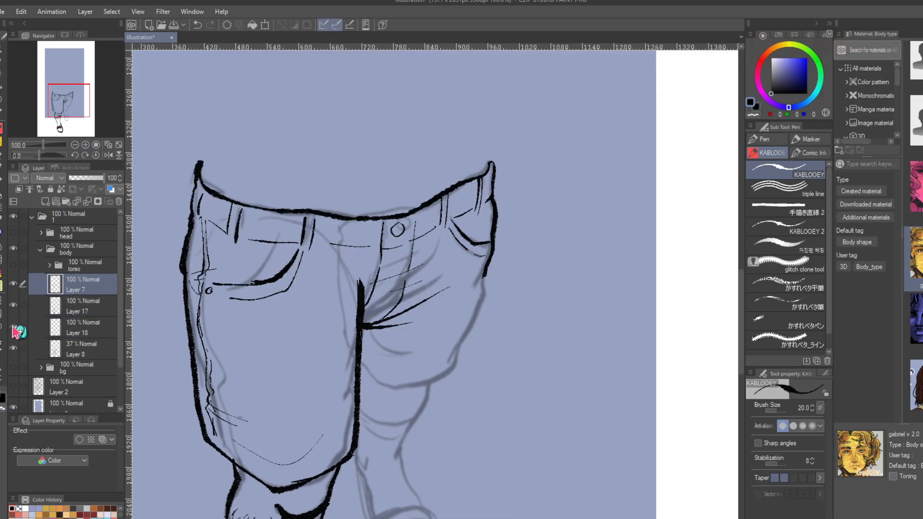
# - Ink the rear trouser leg's thigh outline and its inner folds on Layer 18
pyautogui.click(57, 327)
pyautogui.moveTo(489, 251)
pyautogui.mouseDown()
pyautogui.moveTo(482, 284)
pyautogui.moveTo(361, 365)
pyautogui.mouseUp()
pyautogui.moveTo(365, 331)
pyautogui.mouseDown()
pyautogui.moveTo(422, 360)
pyautogui.moveTo(398, 366)
pyautogui.mouseUp()
pyautogui.moveTo(377, 331)
pyautogui.mouseDown()
pyautogui.moveTo(368, 369)
pyautogui.moveTo(377, 221)
pyautogui.moveTo(483, 278)
pyautogui.mouseUp()
# - Outline the shadow along the rear leg's inner thigh and fill it solid black with the neighbouring layers hidden
pyautogui.click(13, 306)
pyautogui.moveTo(417, 217)
pyautogui.mouseDown()
pyautogui.moveTo(387, 368)
pyautogui.moveTo(366, 367)
pyautogui.moveTo(345, 310)
pyautogui.mouseUp()
pyautogui.click(13, 283)
pyautogui.click(13, 348)
pyautogui.press('g')
pyautogui.click(366, 299)
pyautogui.press('p')
# - Cut thin vertical seam lines through the black thigh shadow with transparent colour and show Layer 7 again
pyautogui.press('c')
pyautogui.moveTo(384, 229); pyautogui.dragTo(373, 370)
pyautogui.moveTo(386, 230); pyautogui.dragTo(377, 371)
pyautogui.click(13, 283)
pyautogui.press('c')
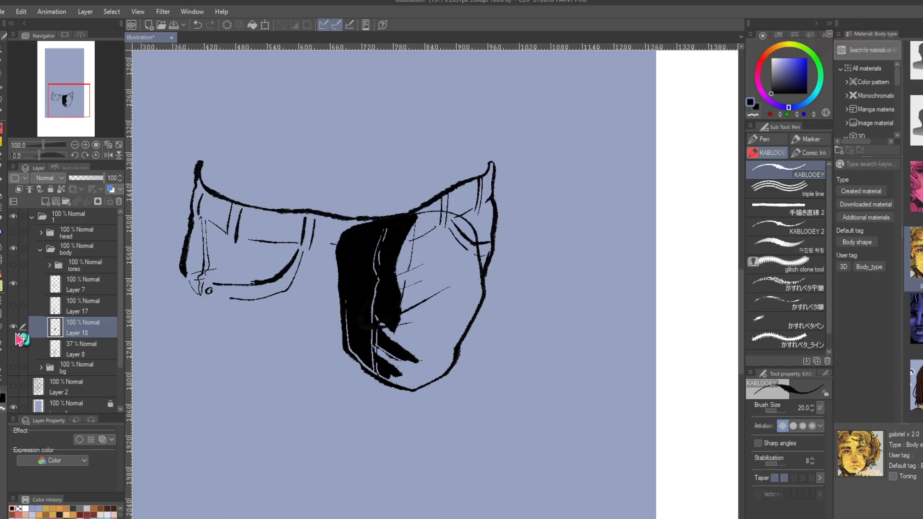
# - Show the Layer 8 sketch and ink the rear lower leg's sides and curved bands below the thigh
pyautogui.click(13, 348)
pyautogui.moveTo(366, 289); pyautogui.dragTo(328, 204)
pyautogui.hotkey('ctrl', 'z')
pyautogui.moveTo(396, 298); pyautogui.dragTo(363, 373)
pyautogui.moveTo(313, 276); pyautogui.dragTo(326, 384)
pyautogui.moveTo(379, 334); pyautogui.dragTo(318, 314)
pyautogui.moveTo(395, 302)
pyautogui.mouseDown()
pyautogui.moveTo(339, 303)
pyautogui.moveTo(326, 323)
pyautogui.moveTo(332, 339)
pyautogui.mouseUp()
# - Ink the rear ankle and the outline of the rear shoe
pyautogui.moveTo(321, 379); pyautogui.dragTo(340, 435)
pyautogui.moveTo(364, 370); pyautogui.dragTo(387, 422)
pyautogui.moveTo(323, 325)
pyautogui.mouseDown()
pyautogui.moveTo(337, 347)
pyautogui.moveTo(326, 374)
pyautogui.mouseUp()
pyautogui.moveTo(388, 423)
pyautogui.mouseDown()
pyautogui.moveTo(339, 440)
pyautogui.moveTo(345, 459)
pyautogui.moveTo(400, 457)
pyautogui.mouseUp()
pyautogui.moveTo(343, 461); pyautogui.dragTo(408, 451)
# - Hide the Layer 8 sketch and add black shading and finishing strokes to the rear lower leg and shoe
pyautogui.click(13, 348)
pyautogui.click(2, 273)
pyautogui.moveTo(322, 390)
pyautogui.mouseDown()
pyautogui.moveTo(348, 480)
pyautogui.moveTo(331, 380)
pyautogui.mouseUp()
pyautogui.moveTo(345, 436)
pyautogui.mouseDown()
pyautogui.moveTo(418, 480)
pyautogui.moveTo(404, 448)
pyautogui.mouseUp()
pyautogui.press('c')
pyautogui.press('p')
pyautogui.scroll(-2, 435, 288)
pyautogui.moveTo(418, 481); pyautogui.dragTo(276, 398)
pyautogui.moveTo(338, 309); pyautogui.dragTo(331, 344)
pyautogui.moveTo(316, 323)
pyautogui.mouseDown()
pyautogui.moveTo(327, 339)
pyautogui.moveTo(290, 316)
pyautogui.mouseUp()
pyautogui.click(95, 155)
pyautogui.press('c')
# - Show Layer 17, the torso and the head together, and expand the head folder
pyautogui.click(14, 305)
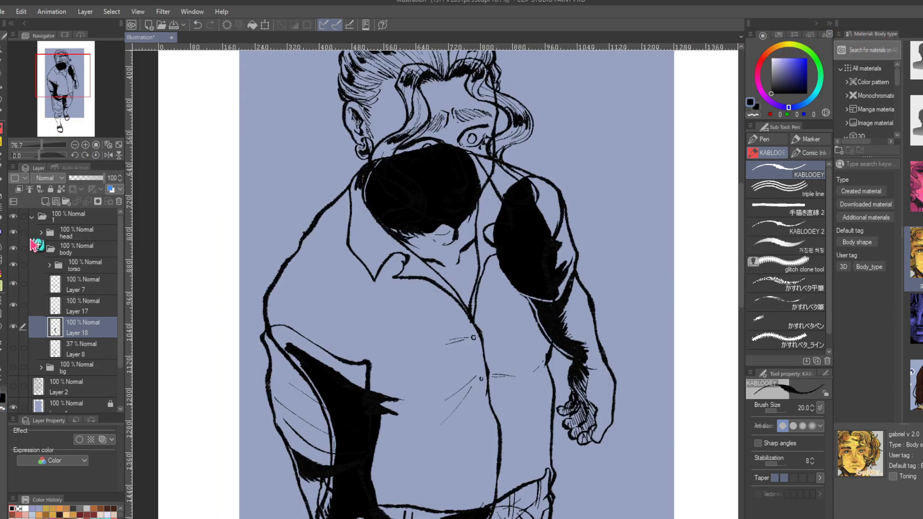
pyautogui.click(42, 233)
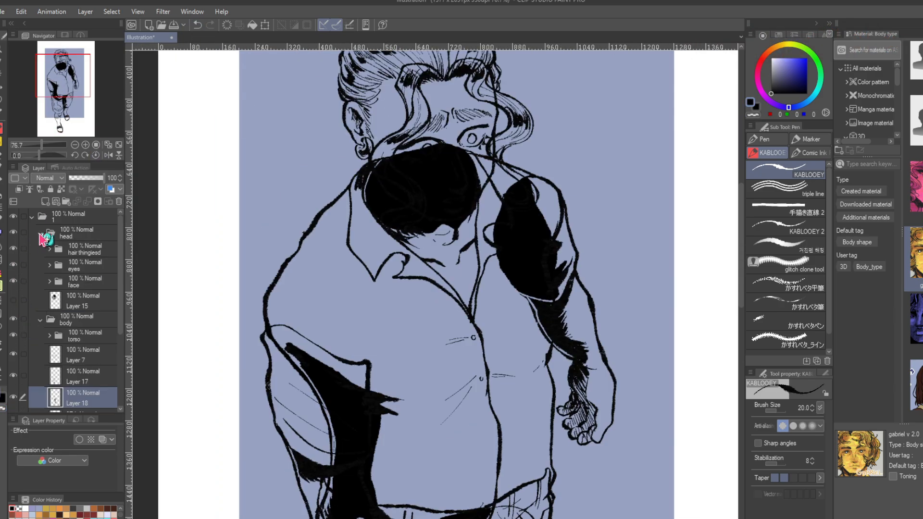
# - Show Layer 15, and collapse and hide the head and body folders
pyautogui.click(13, 299)
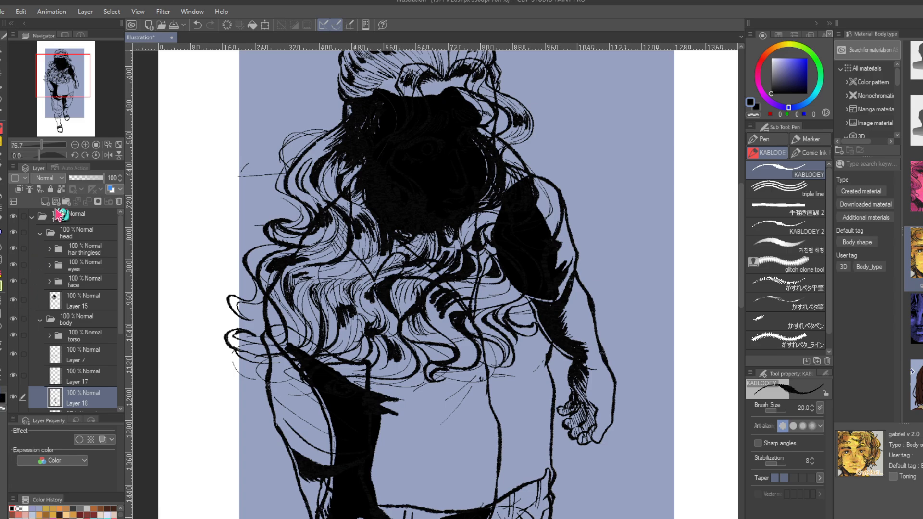
pyautogui.click(73, 146)
pyautogui.click(73, 145)
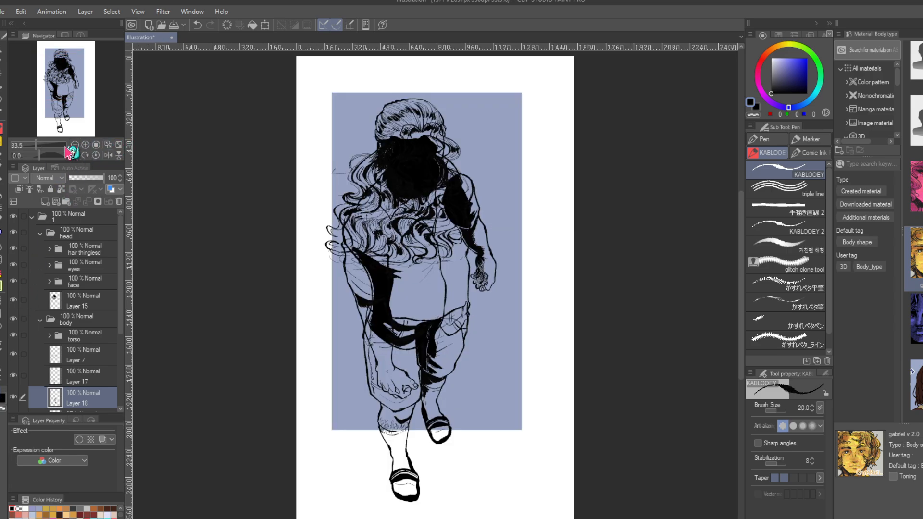
pyautogui.click(40, 234)
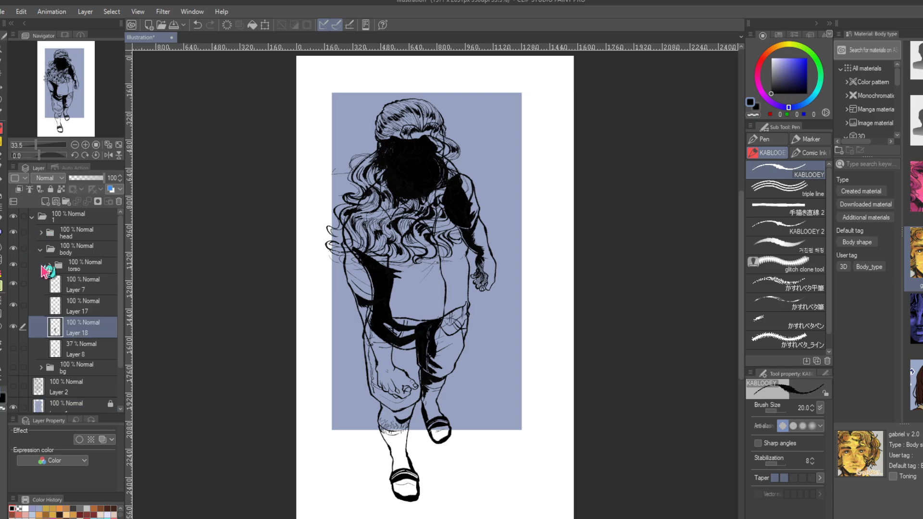
pyautogui.click(40, 249)
pyautogui.click(14, 232)
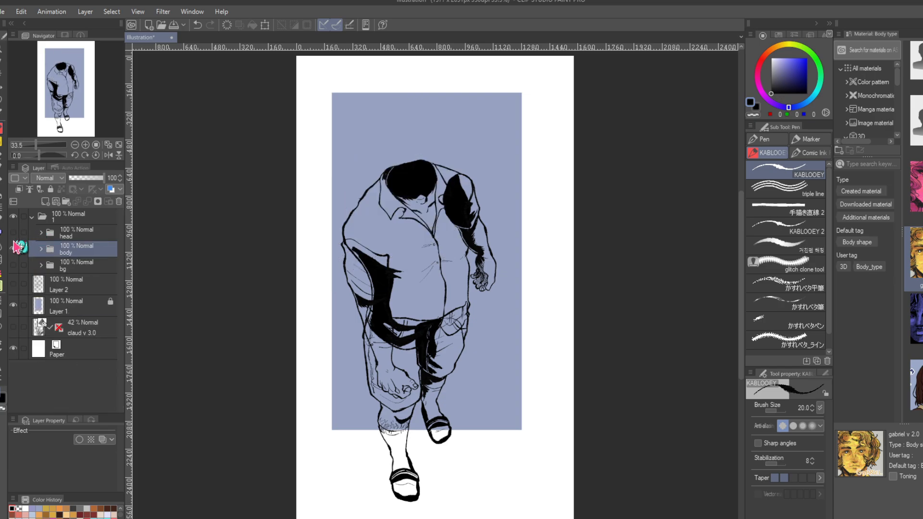
pyautogui.click(13, 248)
# - Show and expand the bg folder, and move the Layer 3 door frame above the head folder
pyautogui.click(14, 265)
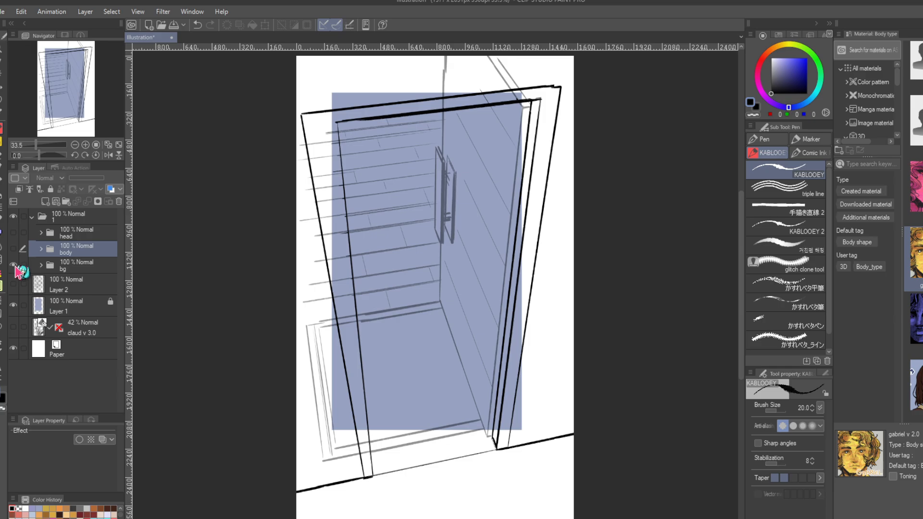
pyautogui.click(14, 266)
pyautogui.click(14, 265)
pyautogui.click(41, 265)
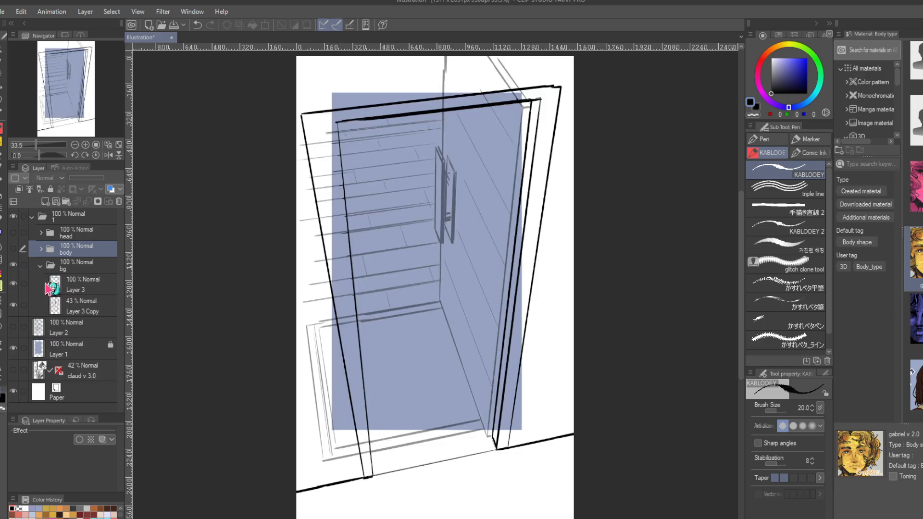
pyautogui.click(15, 284)
pyautogui.click(15, 284)
pyautogui.moveTo(67, 292); pyautogui.dragTo(56, 229)
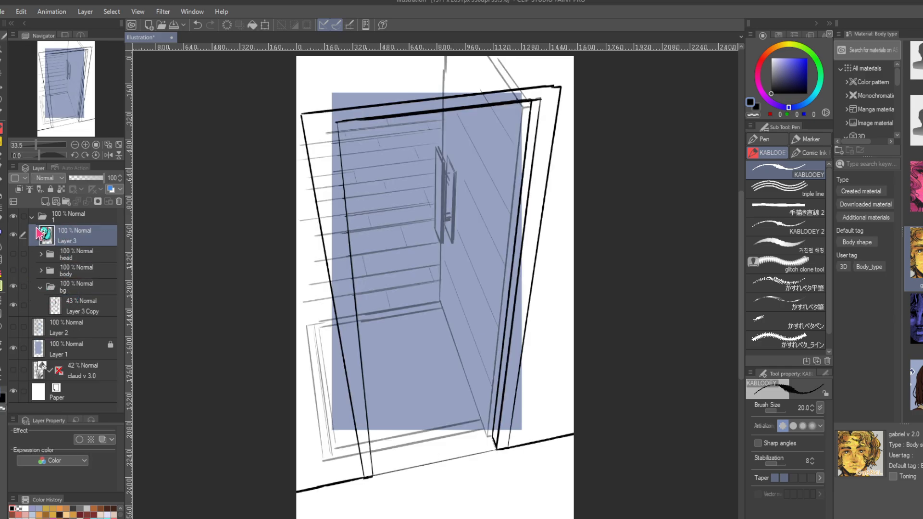
# - Show the body folder over the background and add a new layer above Layer 3 Copy
pyautogui.click(13, 270)
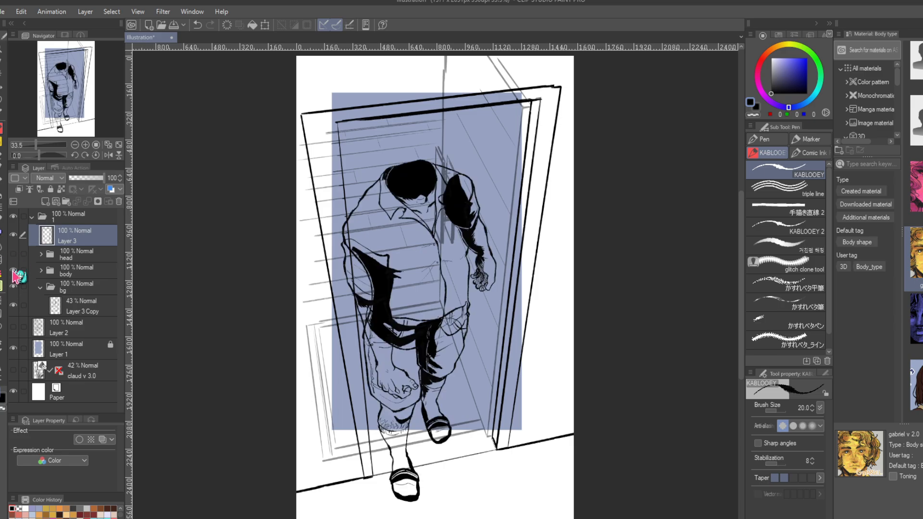
pyautogui.click(54, 312)
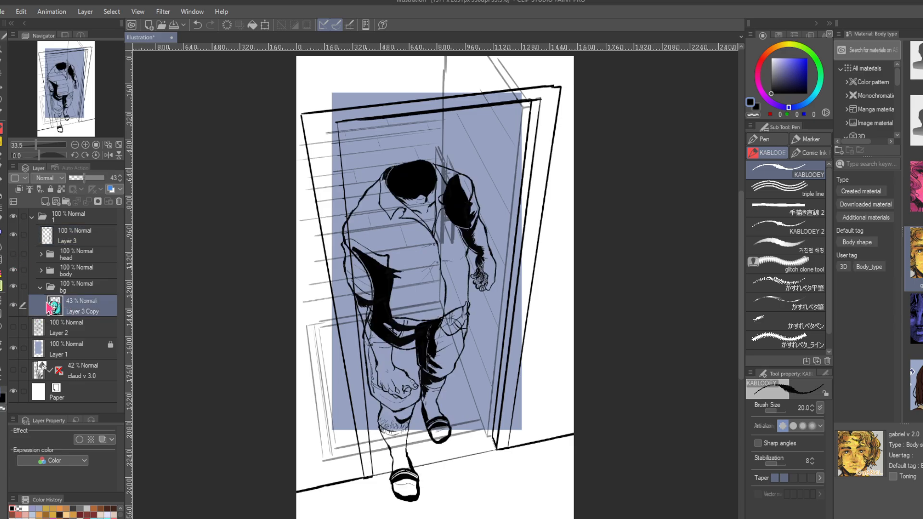
pyautogui.click(45, 201)
pyautogui.click(4, 278)
pyautogui.click(14, 287)
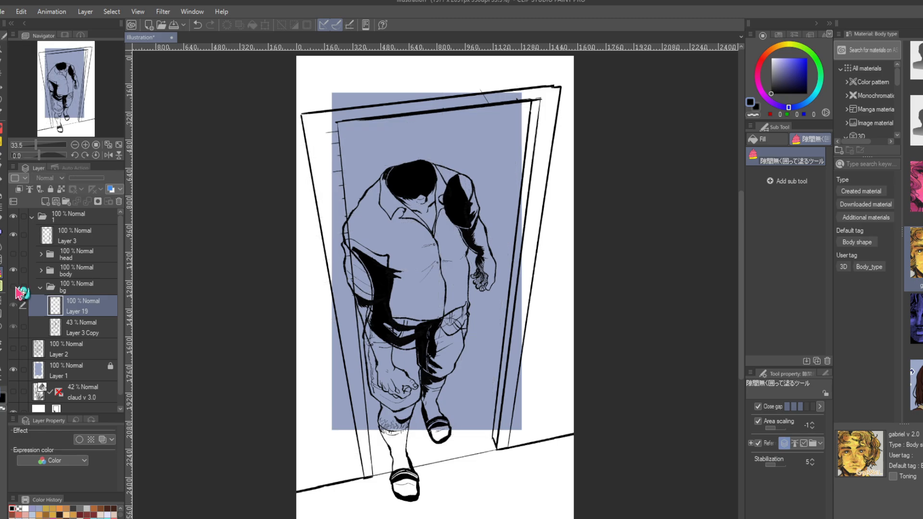
pyautogui.click(13, 270)
pyautogui.click(13, 270)
pyautogui.click(14, 271)
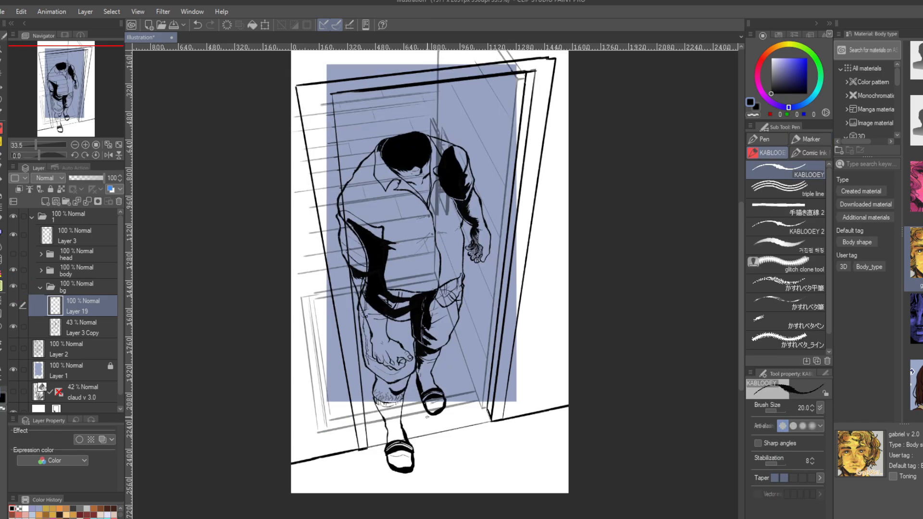
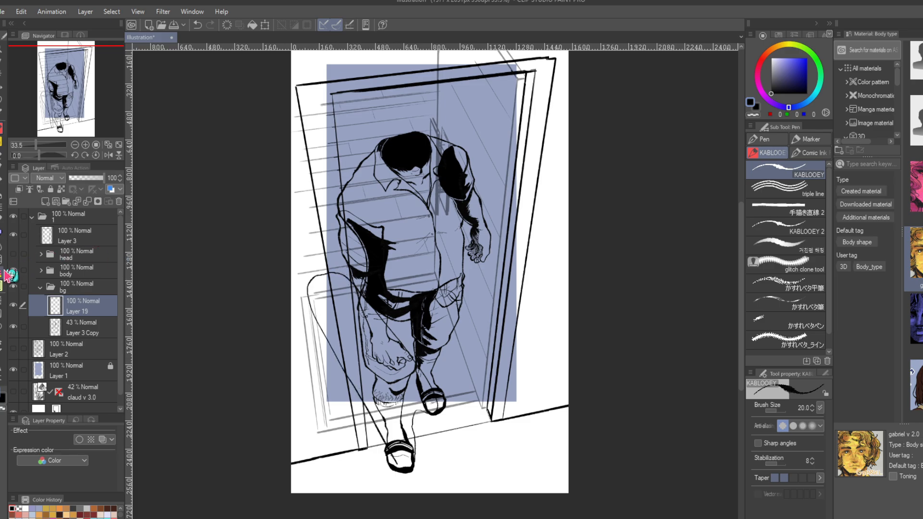
# - Isolate Layer 19 and fill its outlined elongated shape with black
pyautogui.click(13, 216)
pyautogui.click(13, 216)
pyautogui.keyDown('alt'); pyautogui.click(13, 305); pyautogui.keyUp('alt')
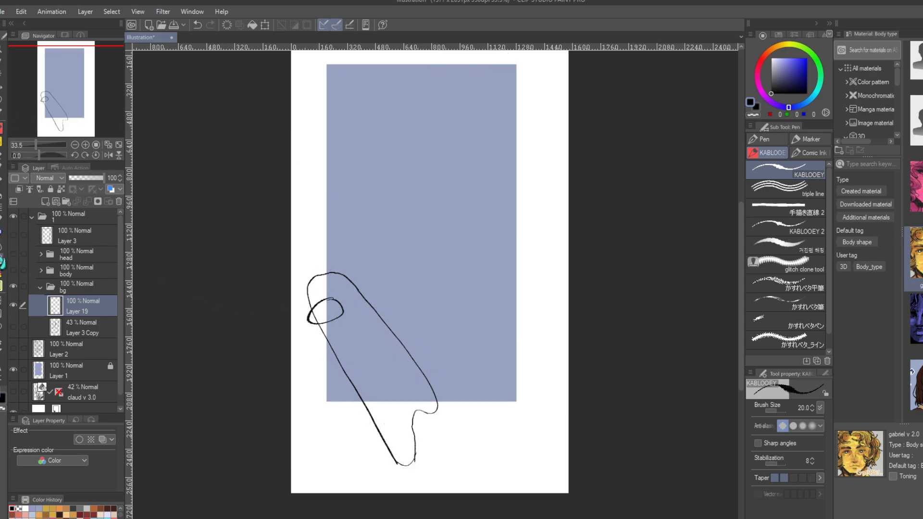
pyautogui.click(3, 286)
pyautogui.moveTo(343, 268)
pyautogui.mouseDown()
pyautogui.moveTo(447, 478)
pyautogui.moveTo(362, 239)
pyautogui.mouseUp()
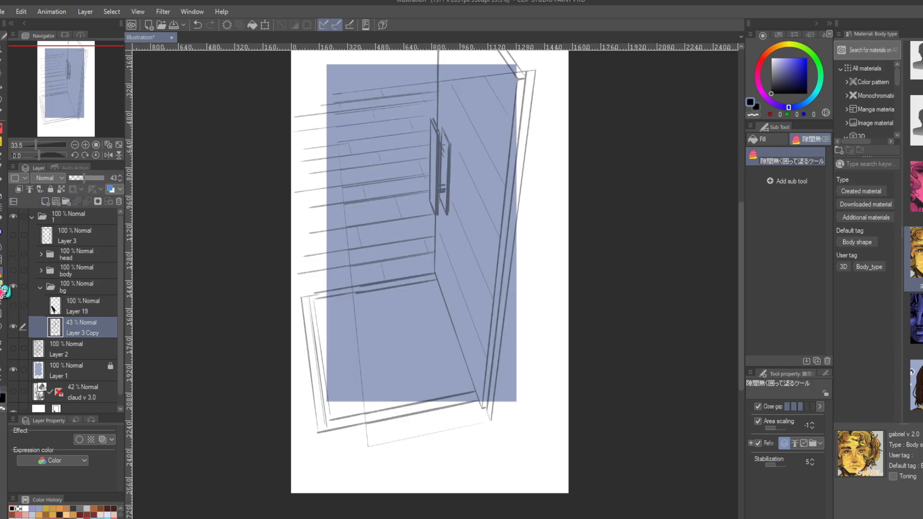
# - Choose the 手描き直線 straight-line brush and add a new layer above Layer 3 Copy
pyautogui.click(4, 300)
pyautogui.click(775, 238)
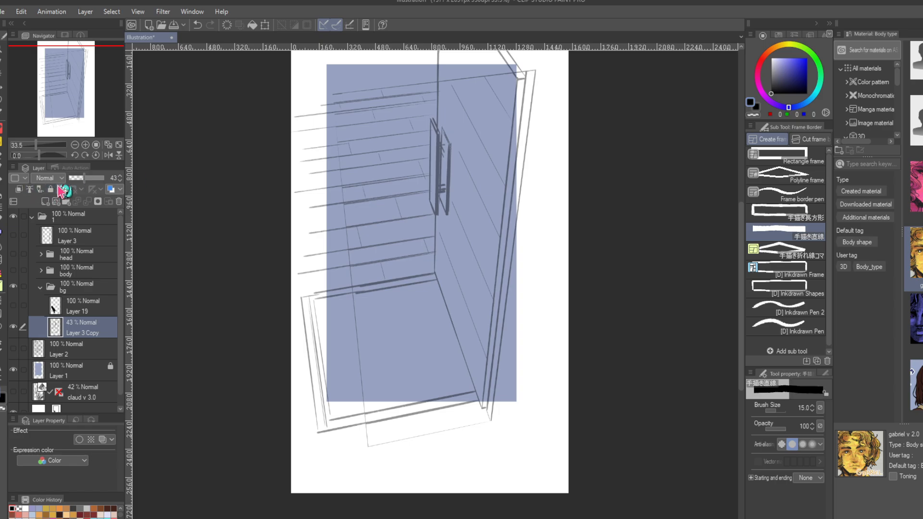
pyautogui.click(81, 143)
pyautogui.click(81, 144)
pyautogui.moveTo(62, 83); pyautogui.dragTo(62, 82)
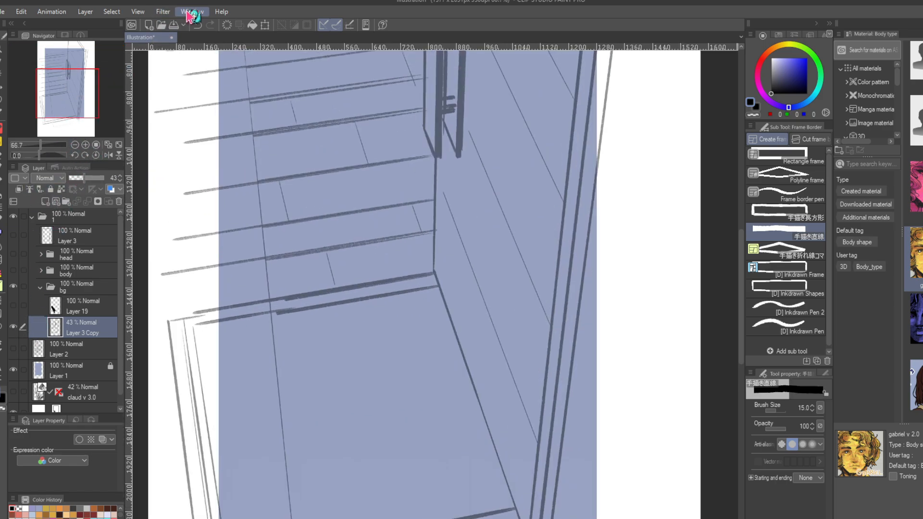
pyautogui.moveTo(63, 92); pyautogui.dragTo(58, 67)
pyautogui.click(46, 201)
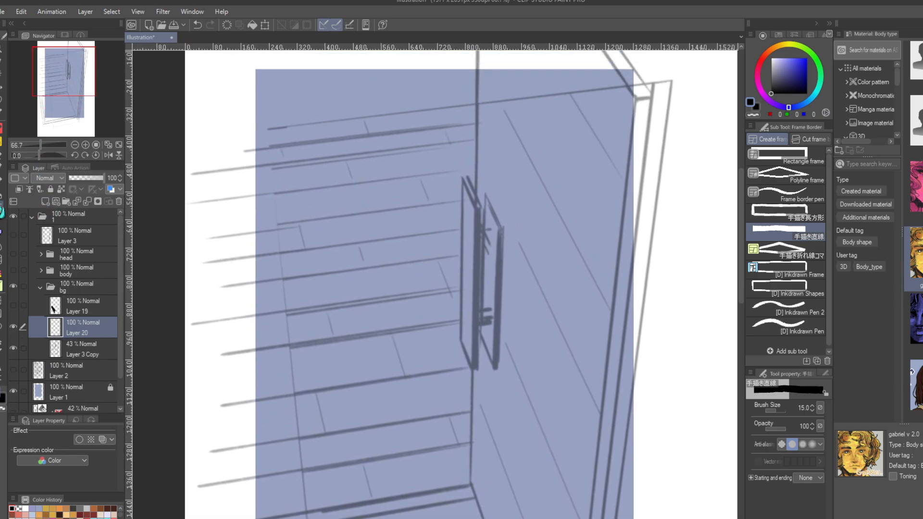
# - Try shifting the Layer 3 Copy sketch against the Layer 3 door frame, and undo the move
pyautogui.click(13, 234)
pyautogui.click(75, 145)
pyautogui.click(75, 145)
pyautogui.moveTo(60, 81); pyautogui.dragTo(70, 104)
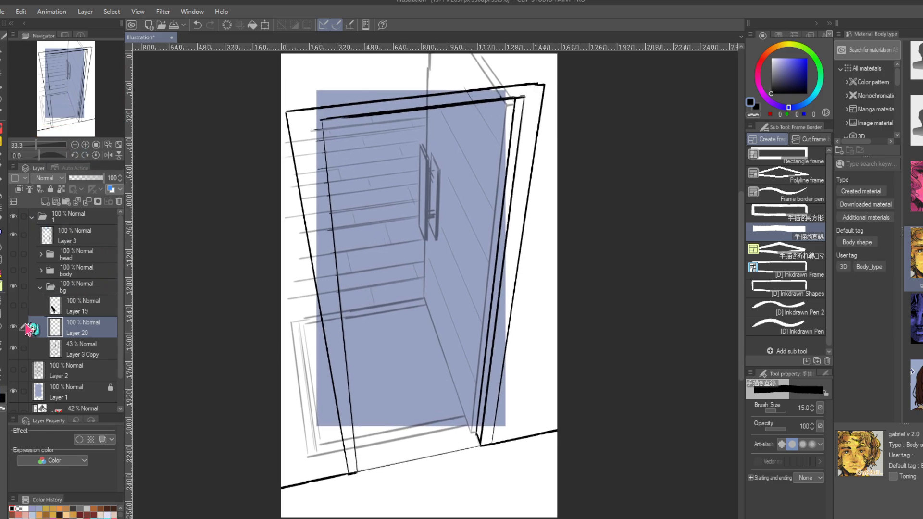
pyautogui.click(79, 354)
pyautogui.click(2, 91)
pyautogui.moveTo(219, 212); pyautogui.dragTo(229, 211)
pyautogui.click(198, 25)
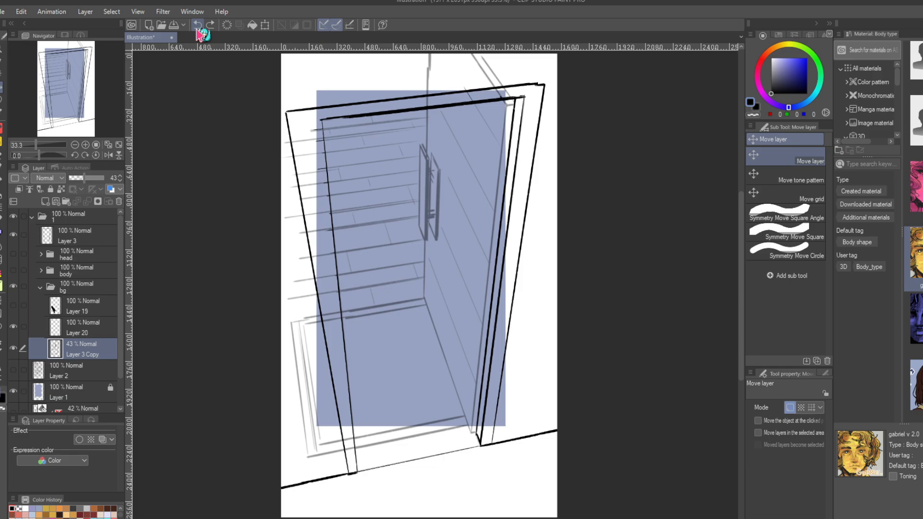
pyautogui.click(13, 348)
pyautogui.click(14, 348)
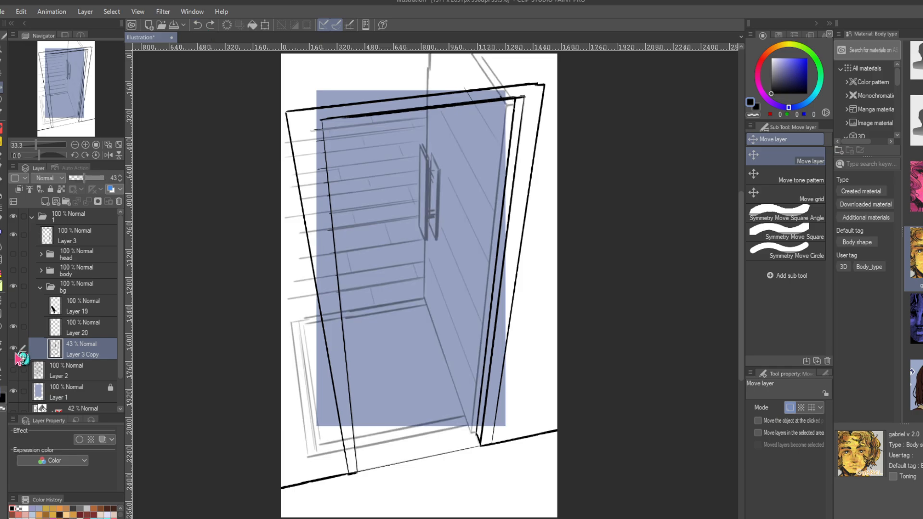
pyautogui.click(13, 235)
# - Add another new layer above Layer 3 Copy and ink the open door's slanted lower edge
pyautogui.click(45, 202)
pyautogui.press('u')
pyautogui.scroll(2, 418, 337)
pyautogui.moveTo(310, 249); pyautogui.dragTo(383, 428)
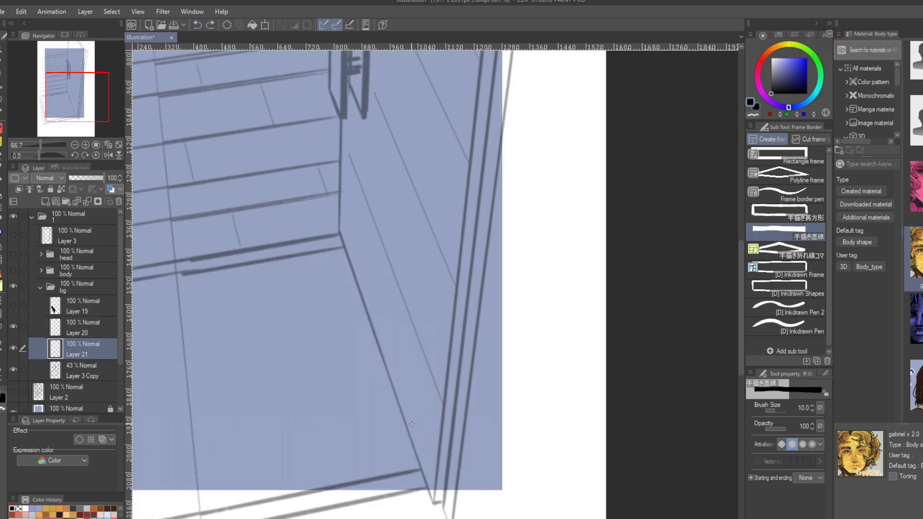
pyautogui.moveTo(346, 258); pyautogui.dragTo(433, 501)
pyautogui.hotkey('ctrl', 'z')
pyautogui.moveTo(337, 231); pyautogui.dragTo(432, 503)
# - Ink the sides and lower edge of the left door-handle bar with straight lines
pyautogui.moveTo(313, 213)
pyautogui.mouseDown()
pyautogui.moveTo(304, 378)
pyautogui.moveTo(311, 380)
pyautogui.mouseUp()
pyautogui.moveTo(312, 379); pyautogui.dragTo(325, 406)
pyautogui.moveTo(330, 247); pyautogui.dragTo(326, 408)
pyautogui.moveTo(331, 248); pyautogui.dragTo(327, 408)
# - Ink the right door-handle bar and the small black brackets joining it to the door
pyautogui.moveTo(313, 213); pyautogui.dragTo(350, 265)
pyautogui.moveTo(350, 267); pyautogui.dragTo(347, 404)
pyautogui.moveTo(330, 370); pyautogui.dragTo(344, 402)
pyautogui.moveTo(334, 239); pyautogui.dragTo(332, 345)
pyautogui.moveTo(343, 403); pyautogui.dragTo(348, 403)
pyautogui.moveTo(331, 362); pyautogui.dragTo(342, 359)
pyautogui.moveTo(335, 267); pyautogui.dragTo(343, 273)
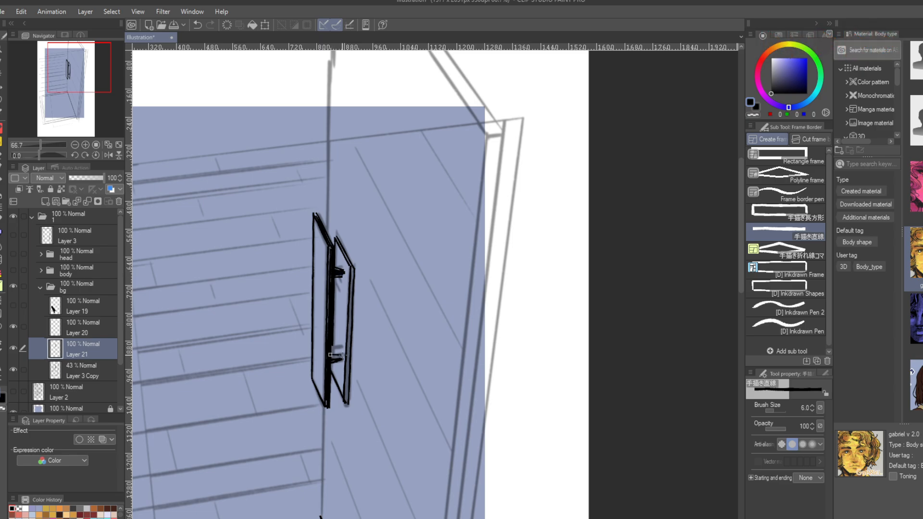
pyautogui.moveTo(331, 357); pyautogui.dragTo(342, 358)
pyautogui.moveTo(352, 268); pyautogui.dragTo(346, 402)
# - Ink the door's long vertical edges and upper corner with straight lines over the sketch
pyautogui.moveTo(499, 135); pyautogui.dragTo(451, 213)
pyautogui.moveTo(280, 313); pyautogui.dragTo(285, 105)
pyautogui.moveTo(84, 62); pyautogui.dragTo(90, 98)
pyautogui.click(75, 144)
pyautogui.moveTo(363, 463); pyautogui.dragTo(375, 459)
pyautogui.moveTo(91, 98); pyautogui.dragTo(90, 82)
pyautogui.moveTo(380, 510); pyautogui.dragTo(428, 85)
pyautogui.moveTo(105, 105)
pyautogui.mouseDown()
pyautogui.moveTo(98, 116)
pyautogui.moveTo(98, 97)
pyautogui.mouseUp()
pyautogui.moveTo(349, 340); pyautogui.dragTo(348, 426)
# - Ink the diagonal plank lines across the door's face
pyautogui.moveTo(98, 97); pyautogui.dragTo(98, 83)
pyautogui.moveTo(457, 306)
pyautogui.mouseDown()
pyautogui.moveTo(368, 174)
pyautogui.moveTo(376, 167)
pyautogui.mouseUp()
pyautogui.hotkey('ctrl', 'z')
pyautogui.moveTo(442, 399); pyautogui.dragTo(352, 223)
pyautogui.moveTo(438, 483); pyautogui.dragTo(352, 298)
pyautogui.moveTo(98, 83); pyautogui.dragTo(100, 96)
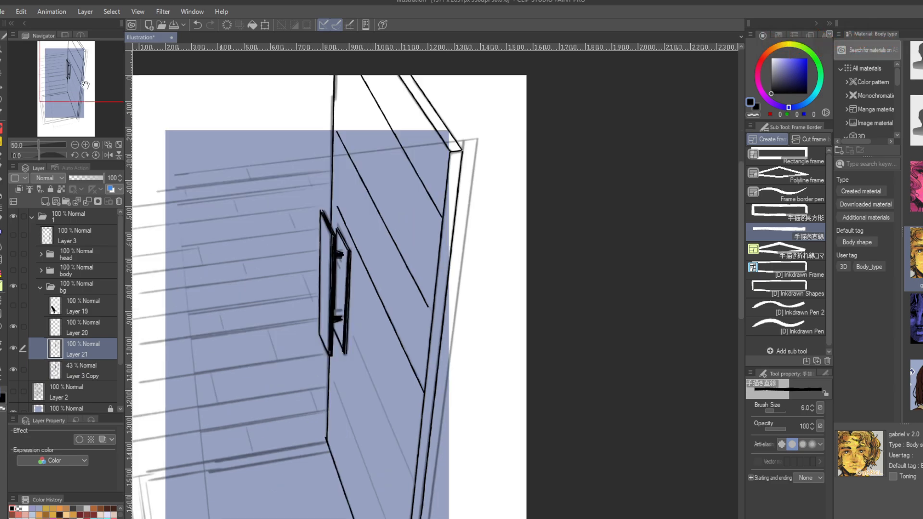
pyautogui.moveTo(388, 518); pyautogui.dragTo(318, 341)
pyautogui.moveTo(102, 101); pyautogui.dragTo(109, 88)
pyautogui.hotkey('ctrl', 'z')
# - Ink the upper hinge on the door's outer edge with its screw dots
pyautogui.press('p')
pyautogui.moveTo(386, 276); pyautogui.dragTo(397, 277)
pyautogui.hotkey('ctrl', 'z')
pyautogui.press('u')
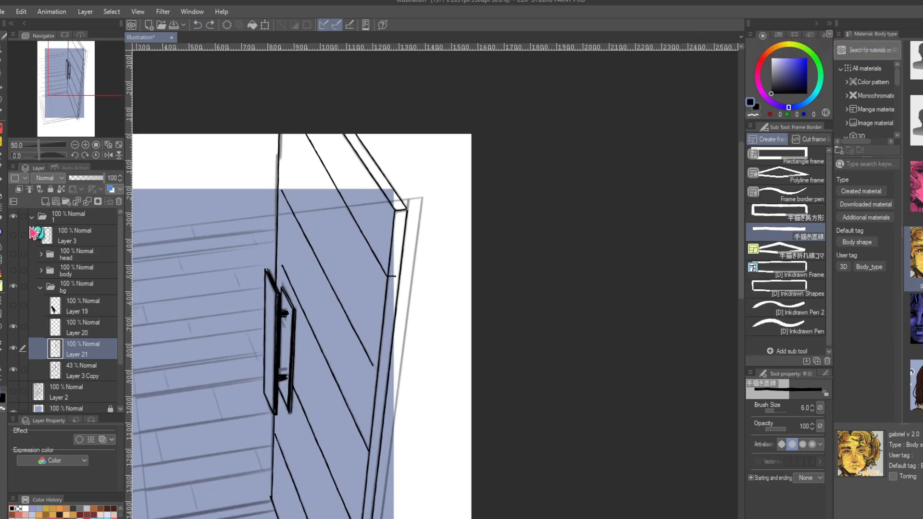
pyautogui.doubleClick(85, 144)
pyautogui.moveTo(342, 335); pyautogui.dragTo(356, 338)
pyautogui.press('p')
# - Ink the rectangular outline of the lower hinge on the door's outer edge
pyautogui.moveTo(79, 69); pyautogui.dragTo(83, 101)
pyautogui.press('u')
pyautogui.moveTo(377, 422)
pyautogui.mouseDown()
pyautogui.moveTo(364, 421)
pyautogui.moveTo(372, 341)
pyautogui.mouseUp()
pyautogui.moveTo(372, 342); pyautogui.dragTo(384, 343)
pyautogui.moveTo(384, 343); pyautogui.dragTo(377, 416)
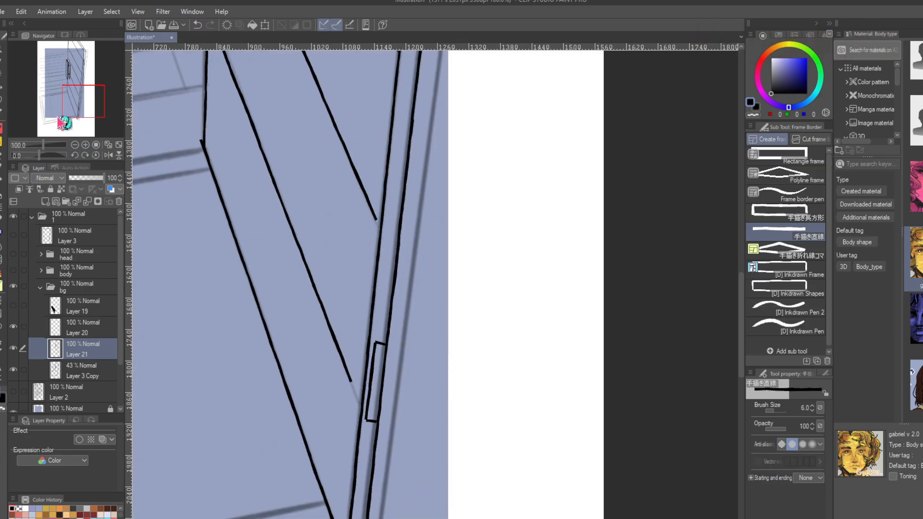
# - Try adding a long straight line down the door's edge between the hinges, and undo it
pyautogui.doubleClick(74, 145)
pyautogui.moveTo(83, 100)
pyautogui.mouseDown()
pyautogui.moveTo(77, 80)
pyautogui.moveTo(83, 89)
pyautogui.mouseUp()
pyautogui.click(197, 25)
pyautogui.moveTo(433, 86); pyautogui.dragTo(393, 447)
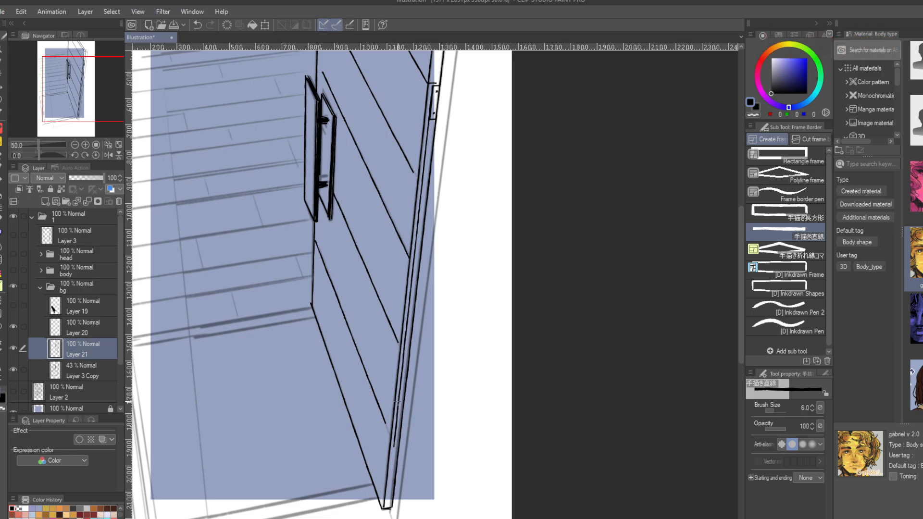
pyautogui.press('e')
pyautogui.moveTo(83, 89); pyautogui.dragTo(89, 60)
pyautogui.hotkey('ctrl', 'z')
# - Draw fine diagonal wood-grain strokes along the door's planks with the KABLOOEY pen
pyautogui.press('p')
pyautogui.moveTo(315, 155); pyautogui.dragTo(385, 276)
pyautogui.moveTo(286, 205); pyautogui.dragTo(385, 383)
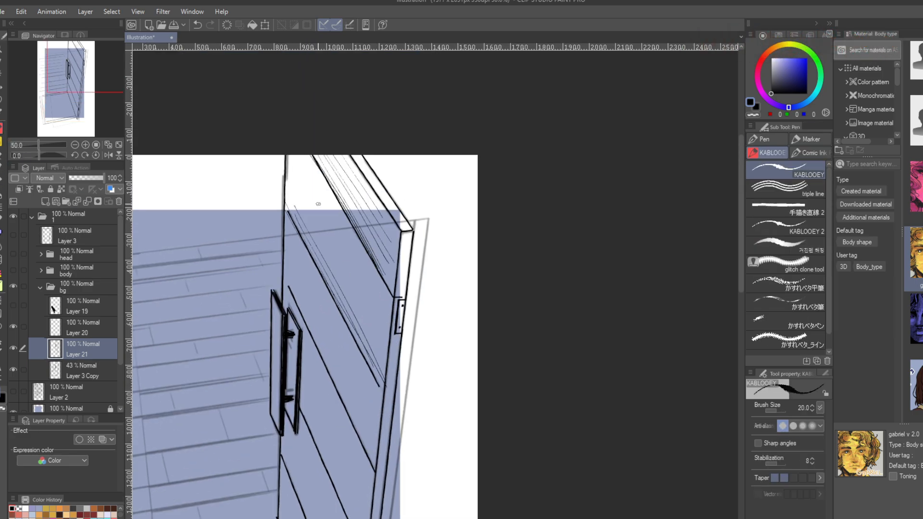
pyautogui.moveTo(304, 155); pyautogui.dragTo(391, 313)
pyautogui.moveTo(284, 278); pyautogui.dragTo(357, 428)
pyautogui.moveTo(357, 428); pyautogui.dragTo(336, 312)
pyautogui.moveTo(284, 284); pyautogui.dragTo(341, 446)
pyautogui.moveTo(336, 408); pyautogui.dragTo(336, 336)
pyautogui.moveTo(279, 240); pyautogui.dragTo(342, 391)
pyautogui.moveTo(276, 332)
pyautogui.mouseDown()
pyautogui.moveTo(323, 475)
pyautogui.moveTo(329, 390)
pyautogui.moveTo(320, 518)
pyautogui.mouseUp()
# - Erase the door's outer vertical edge line around and below the upper hinge
pyautogui.press('e')
pyautogui.moveTo(341, 504); pyautogui.dragTo(371, 244)
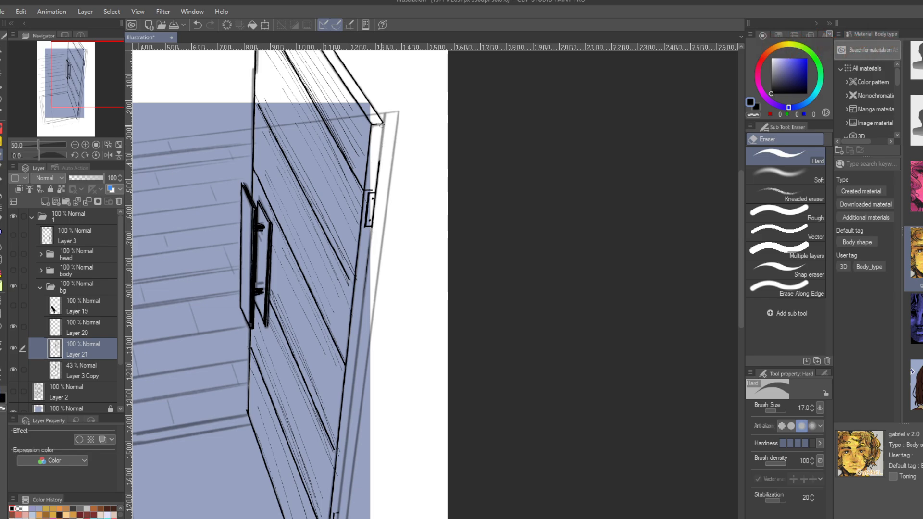
pyautogui.moveTo(381, 125); pyautogui.dragTo(375, 249)
pyautogui.moveTo(376, 244)
pyautogui.mouseDown()
pyautogui.moveTo(328, 172)
pyautogui.moveTo(383, 244)
pyautogui.mouseUp()
pyautogui.press('p')
pyautogui.moveTo(385, 245); pyautogui.dragTo(355, 488)
pyautogui.hotkey('ctrl', 'z')
# - Lower Layer 3 Copy's opacity to 28% and redraw the door's outer edge wider on Layer 21
pyautogui.click(82, 370)
pyautogui.click(78, 178)
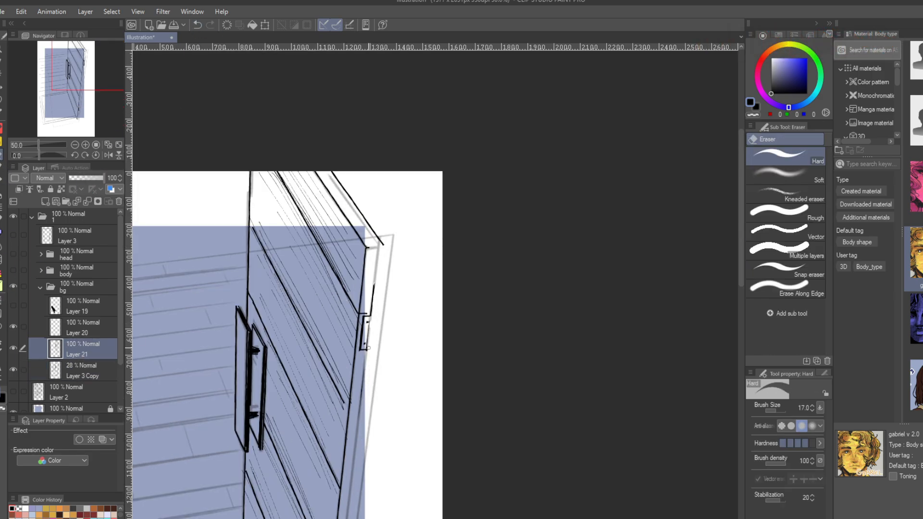
pyautogui.press('u')
pyautogui.press('e')
pyautogui.moveTo(369, 318); pyautogui.dragTo(374, 284)
pyautogui.press('u')
pyautogui.moveTo(383, 346); pyautogui.dragTo(368, 90)
pyautogui.moveTo(360, 53); pyautogui.dragTo(313, 482)
pyautogui.moveTo(313, 482); pyautogui.dragTo(298, 482)
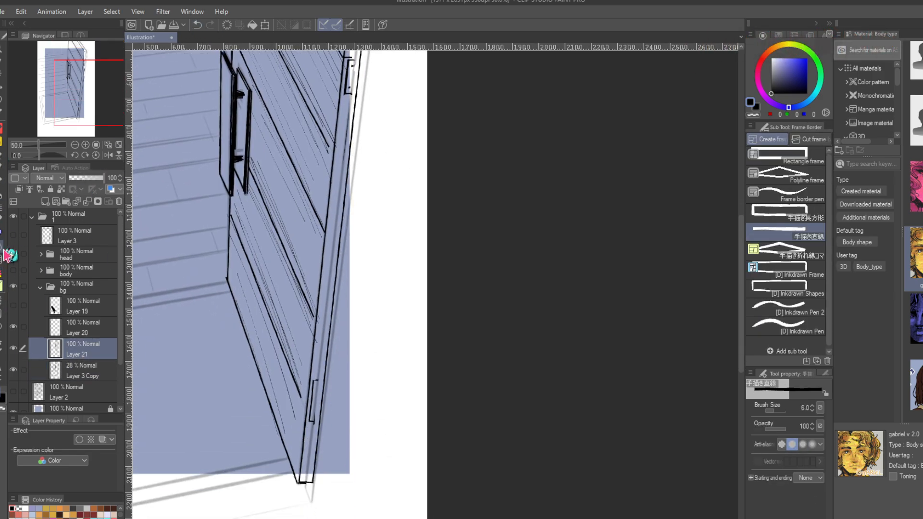
# - Extend the lower hinge to the redrawn door edge and add pen detail inside it
pyautogui.moveTo(313, 381); pyautogui.dragTo(325, 382)
pyautogui.moveTo(309, 421); pyautogui.dragTo(320, 421)
pyautogui.moveTo(361, 62); pyautogui.dragTo(342, 280)
pyautogui.moveTo(330, 277)
pyautogui.mouseDown()
pyautogui.moveTo(341, 280)
pyautogui.moveTo(336, 315)
pyautogui.mouseUp()
pyautogui.press('p')
pyautogui.moveTo(336, 432); pyautogui.dragTo(339, 119)
pyautogui.moveTo(299, 326); pyautogui.dragTo(304, 289)
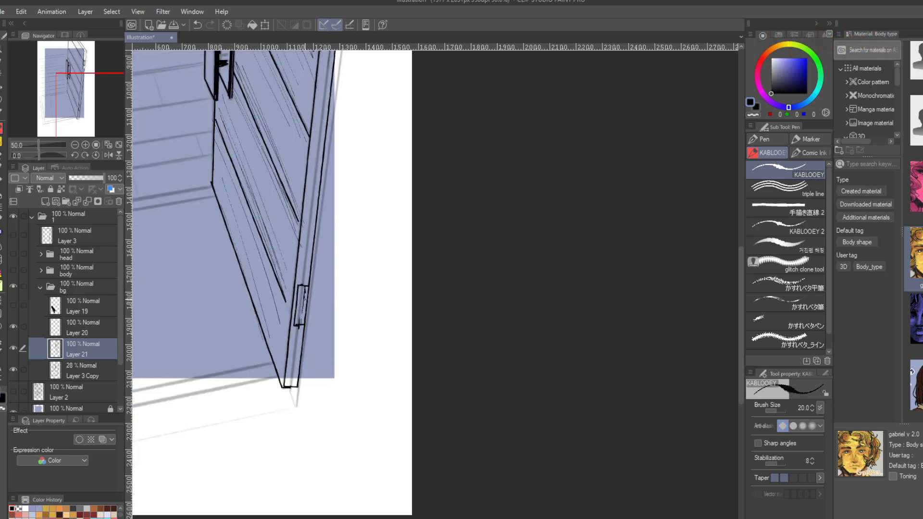
# - Mark the plank joints across the door's narrow edge with short pen strokes
pyautogui.moveTo(304, 62)
pyautogui.mouseDown()
pyautogui.moveTo(352, 334)
pyautogui.moveTo(378, 332)
pyautogui.mouseUp()
pyautogui.moveTo(370, 332)
pyautogui.mouseDown()
pyautogui.moveTo(378, 252)
pyautogui.moveTo(379, 328)
pyautogui.mouseUp()
pyautogui.moveTo(357, 416); pyautogui.dragTo(371, 417)
pyautogui.moveTo(371, 384); pyautogui.dragTo(406, 442)
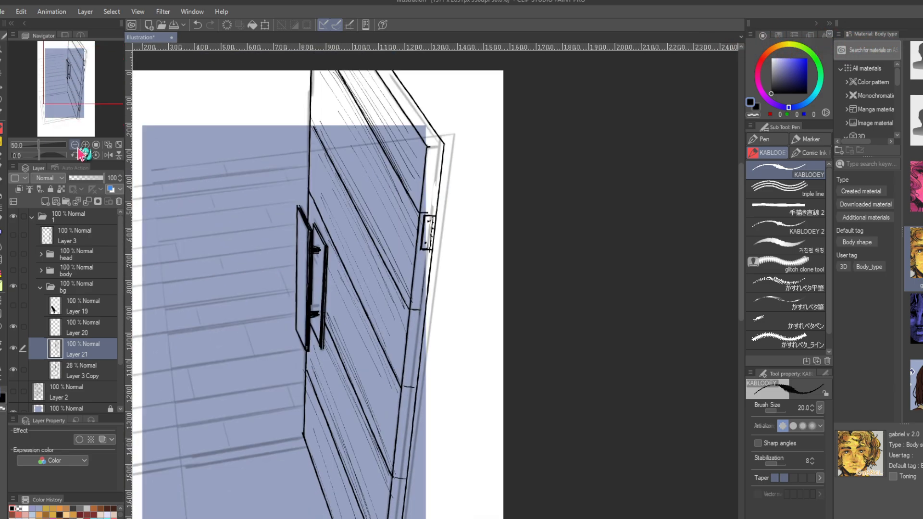
# - Outline the border band around the floor beside the door with straight lines
pyautogui.click(74, 145)
pyautogui.press('u')
pyautogui.moveTo(369, 320); pyautogui.dragTo(234, 344)
pyautogui.moveTo(234, 344)
pyautogui.mouseDown()
pyautogui.moveTo(253, 479)
pyautogui.moveTo(412, 446)
pyautogui.mouseUp()
pyautogui.moveTo(410, 440); pyautogui.dragTo(258, 469)
pyautogui.moveTo(258, 469)
pyautogui.mouseDown()
pyautogui.moveTo(242, 348)
pyautogui.moveTo(371, 327)
pyautogui.moveTo(369, 238)
pyautogui.mouseUp()
# - Hide the Layer 3 Copy sketch and fill the outlined floor border with black
pyautogui.press('w')
pyautogui.click(13, 370)
pyautogui.hotkey('alt', 'Delete')
pyautogui.hotkey('ctrl', 'd')
# - Add short tapered black strokes where the floor border meets the door's corners
pyautogui.press('p')
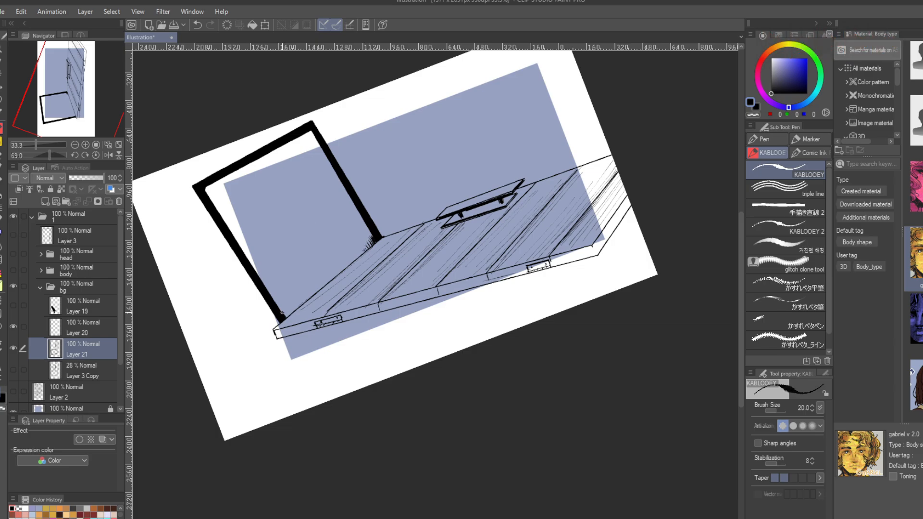
pyautogui.moveTo(282, 317); pyautogui.dragTo(295, 306)
pyautogui.click(96, 155)
pyautogui.press('u')
pyautogui.moveTo(365, 323)
pyautogui.mouseDown()
pyautogui.moveTo(407, 438)
pyautogui.moveTo(371, 332)
pyautogui.mouseUp()
# - Roughen the inner edges of the black floor border with dry-brush strokes at its corners and along its sides
pyautogui.press('p')
pyautogui.click(785, 302)
pyautogui.hotkey('ctrl', '+')
pyautogui.hotkey('ctrl', '+')
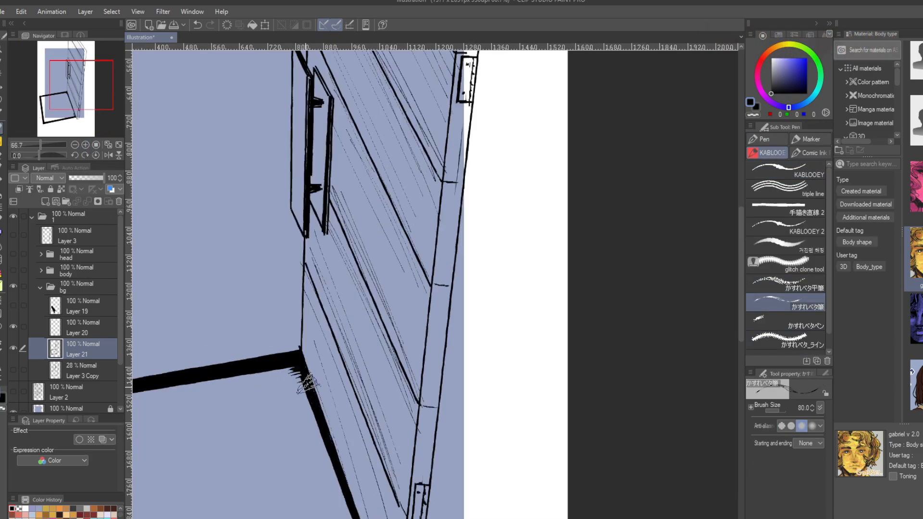
pyautogui.moveTo(307, 384); pyautogui.dragTo(291, 395)
pyautogui.click(785, 321)
pyautogui.moveTo(577, 307); pyautogui.dragTo(446, 428)
pyautogui.moveTo(337, 288); pyautogui.dragTo(385, 273)
pyautogui.moveTo(166, 277); pyautogui.dragTo(164, 257)
pyautogui.moveTo(202, 271); pyautogui.dragTo(208, 255)
pyautogui.moveTo(181, 293); pyautogui.dragTo(175, 265)
pyautogui.moveTo(226, 255); pyautogui.dragTo(264, 216)
# - Show the Layer 3 Copy sketch and rule the lowest plank lines beside the door with the hand-drawn straight line tool
pyautogui.click(96, 155)
pyautogui.click(14, 370)
pyautogui.moveTo(337, 216); pyautogui.dragTo(300, 335)
pyautogui.press('u')
pyautogui.moveTo(463, 375); pyautogui.dragTo(191, 418)
pyautogui.moveTo(464, 340); pyautogui.dragTo(197, 382)
pyautogui.moveTo(464, 296); pyautogui.dragTo(201, 339)
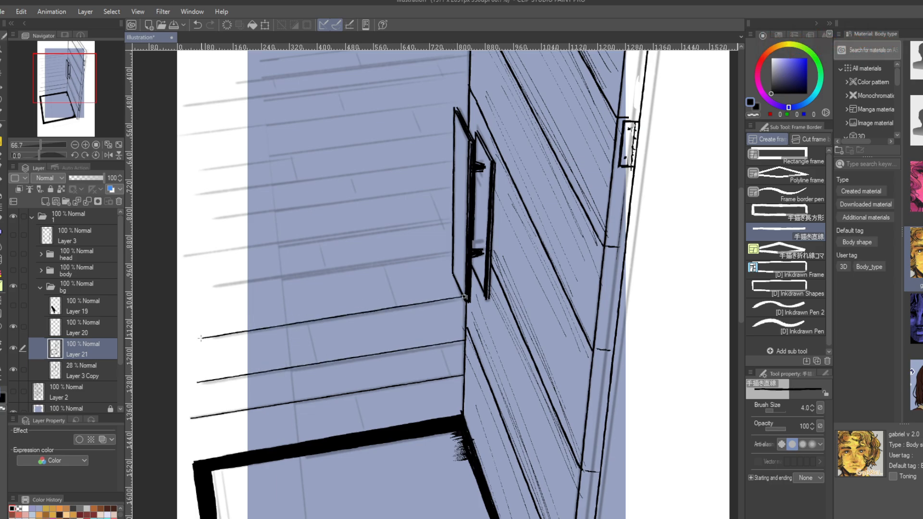
pyautogui.moveTo(454, 250); pyautogui.dragTo(202, 290)
pyautogui.hotkey('ctrl', 'z')
# - Rule the remaining plank lines upward beside the door handle, following the slanted sketch lines
pyautogui.moveTo(452, 267); pyautogui.dragTo(201, 303)
pyautogui.moveTo(452, 229); pyautogui.dragTo(201, 263)
pyautogui.moveTo(452, 191); pyautogui.dragTo(201, 224)
pyautogui.moveTo(453, 162); pyautogui.dragTo(198, 194)
pyautogui.moveTo(452, 138)
pyautogui.mouseDown()
pyautogui.moveTo(416, 247)
pyautogui.moveTo(163, 276)
pyautogui.mouseUp()
pyautogui.moveTo(432, 209); pyautogui.dragTo(160, 247)
pyautogui.click(197, 25)
pyautogui.moveTo(431, 184); pyautogui.dragTo(157, 215)
pyautogui.moveTo(433, 163); pyautogui.dragTo(166, 189)
pyautogui.moveTo(434, 144); pyautogui.dragTo(156, 175)
# - Draw short staggered joint lines between the planks, splitting each row into separate boards
pyautogui.moveTo(326, 517); pyautogui.dragTo(377, 250)
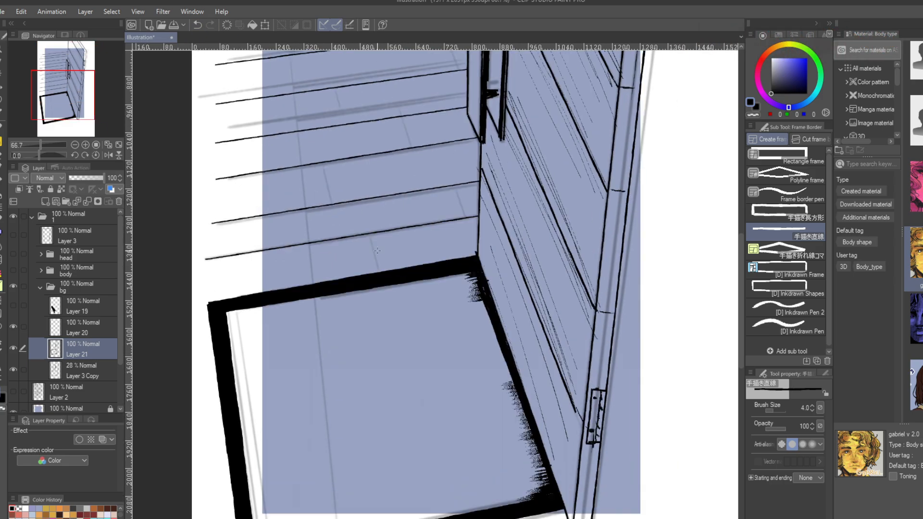
pyautogui.moveTo(329, 203); pyautogui.dragTo(330, 205)
pyautogui.moveTo(330, 202); pyautogui.dragTo(348, 358)
pyautogui.moveTo(418, 274); pyautogui.dragTo(428, 305)
pyautogui.moveTo(350, 245); pyautogui.dragTo(357, 284)
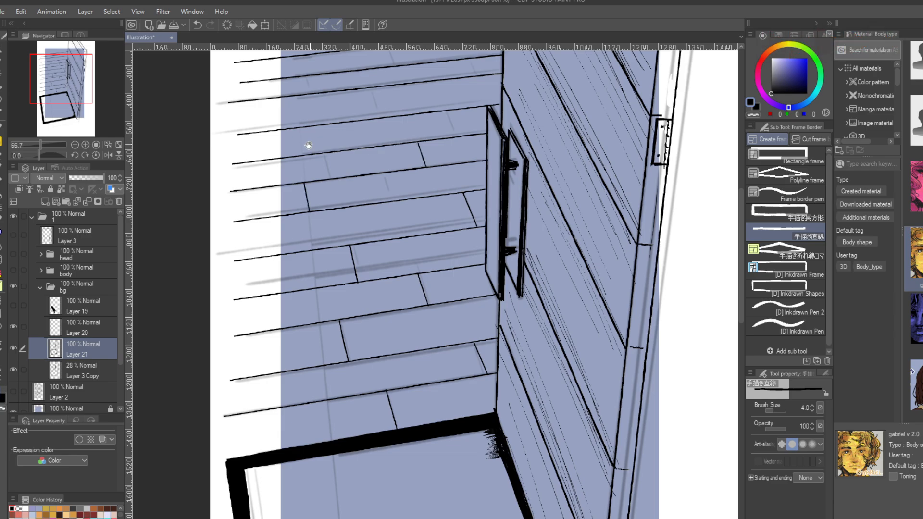
pyautogui.moveTo(309, 145); pyautogui.dragTo(303, 265)
pyautogui.moveTo(310, 247); pyautogui.dragTo(315, 272)
pyautogui.moveTo(470, 227); pyautogui.dragTo(481, 247)
pyautogui.moveTo(456, 179); pyautogui.dragTo(463, 194)
pyautogui.moveTo(294, 196); pyautogui.dragTo(294, 209)
pyautogui.click(13, 235)
pyautogui.click(14, 235)
pyautogui.moveTo(351, 169); pyautogui.dragTo(352, 189)
# - Add the two uppermost plank lines with their board joints and hide the Layer 3 Copy sketch
pyautogui.moveTo(498, 136); pyautogui.dragTo(229, 163)
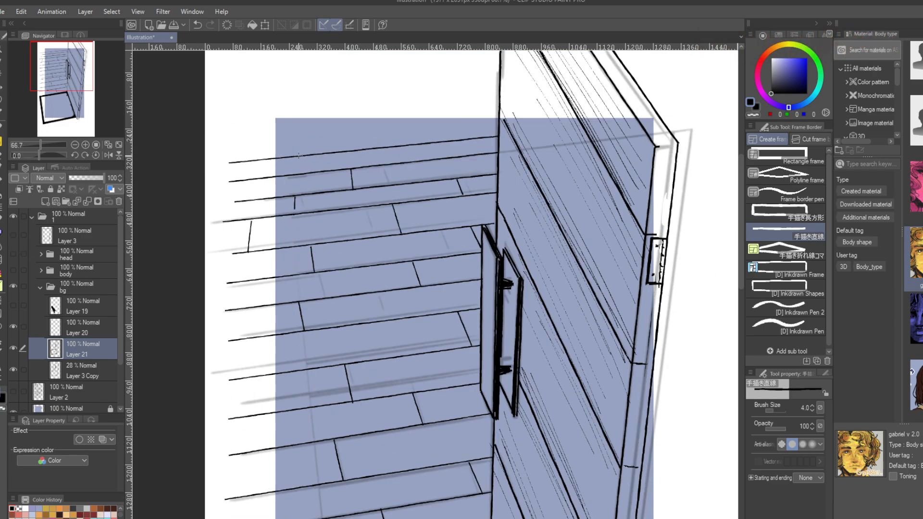
pyautogui.moveTo(496, 120); pyautogui.dragTo(223, 145)
pyautogui.moveTo(474, 124); pyautogui.dragTo(482, 137)
pyautogui.moveTo(378, 130); pyautogui.dragTo(382, 147)
pyautogui.moveTo(252, 143); pyautogui.dragTo(244, 156)
pyautogui.click(74, 144)
pyautogui.click(74, 145)
pyautogui.click(14, 370)
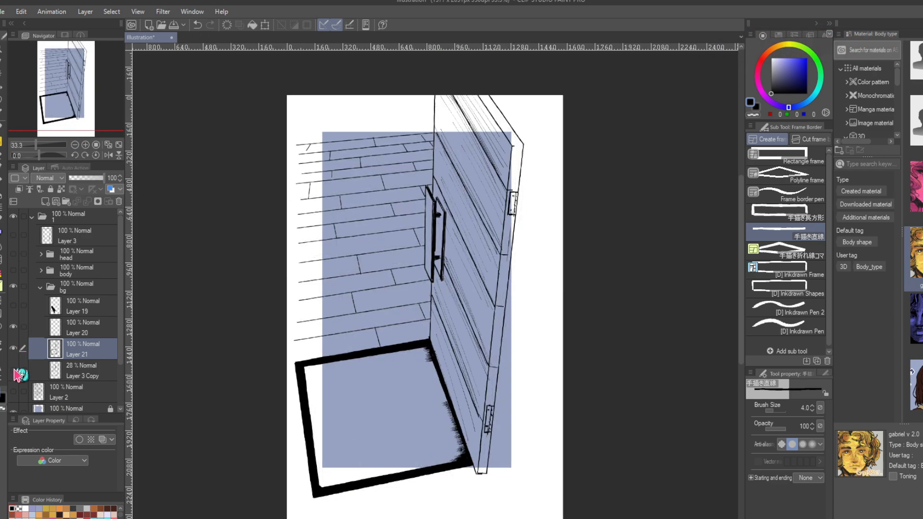
# - Hide the bg folder, show the Layer 3 doorway sketch and create a new folder named fg
pyautogui.click(13, 305)
pyautogui.click(14, 306)
pyautogui.click(40, 286)
pyautogui.click(14, 287)
pyautogui.click(66, 202)
pyautogui.click(13, 252)
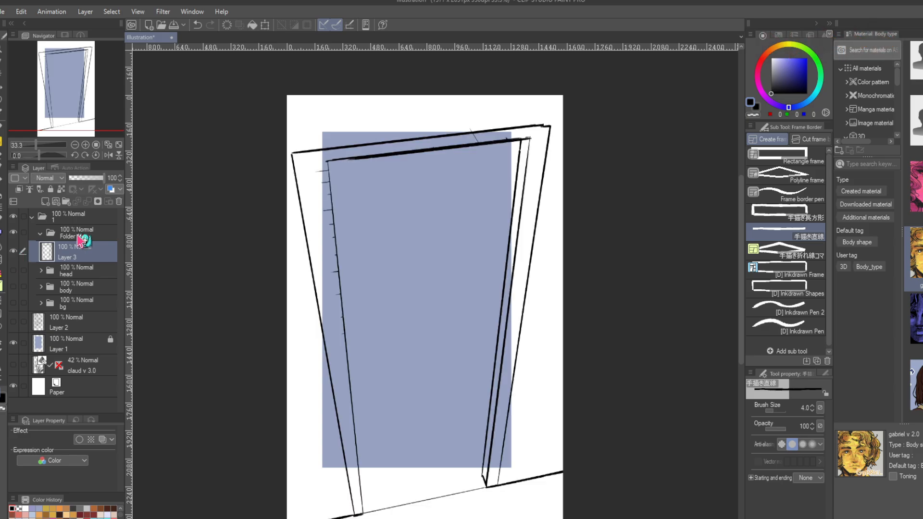
pyautogui.doubleClick(77, 236)
pyautogui.write('fg')
# - Add two new ink layers above the doorway sketch and lower Layer 3's opacity to 30%
pyautogui.click(73, 251)
pyautogui.click(45, 202)
pyautogui.click(75, 273)
pyautogui.click(79, 178)
pyautogui.click(45, 202)
# - Rule the doorway's outer outline and the ground line beside it with straight lines at brush size 7
pyautogui.press('p')
pyautogui.click(759, 176)
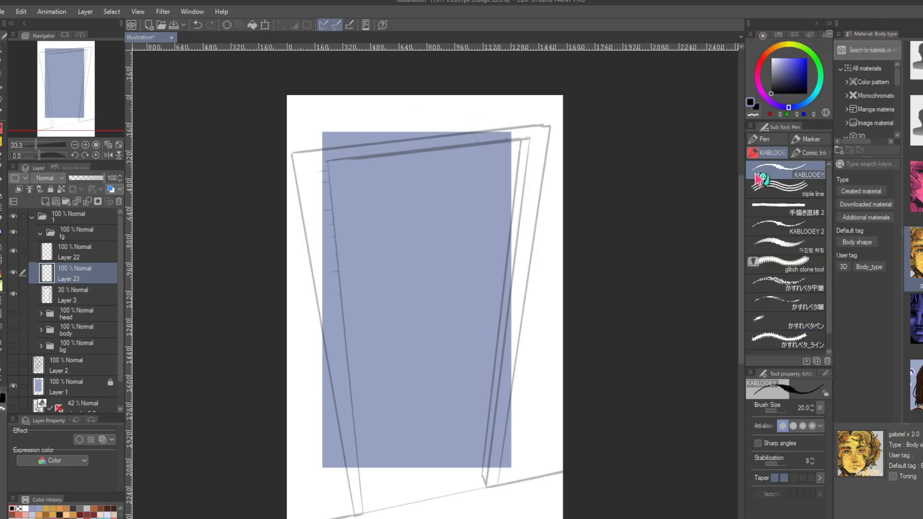
pyautogui.click(4, 288)
pyautogui.moveTo(482, 475)
pyautogui.mouseDown()
pyautogui.moveTo(487, 487)
pyautogui.moveTo(520, 139)
pyautogui.moveTo(563, 472)
pyautogui.mouseUp()
pyautogui.hotkey('ctrl', 'z')
pyautogui.press(']')
pyautogui.press(']')
pyautogui.press(']')
pyautogui.moveTo(498, 484)
pyautogui.mouseDown()
pyautogui.moveTo(549, 127)
pyautogui.moveTo(291, 153)
pyautogui.mouseUp()
pyautogui.moveTo(292, 154); pyautogui.dragTo(355, 517)
pyautogui.moveTo(355, 517); pyautogui.dragTo(364, 514)
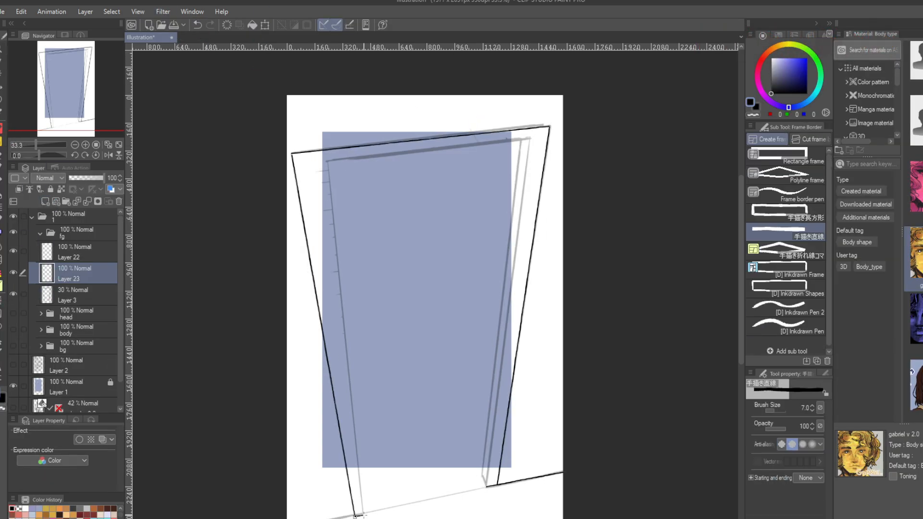
# - Rule the doorway's inner edges and continue the ground line across its base
pyautogui.moveTo(486, 487); pyautogui.dragTo(482, 476)
pyautogui.moveTo(482, 475); pyautogui.dragTo(521, 141)
pyautogui.moveTo(276, 371); pyautogui.dragTo(271, 279)
pyautogui.moveTo(350, 422); pyautogui.dragTo(259, 442)
pyautogui.moveTo(39, 155); pyautogui.dragTo(48, 155)
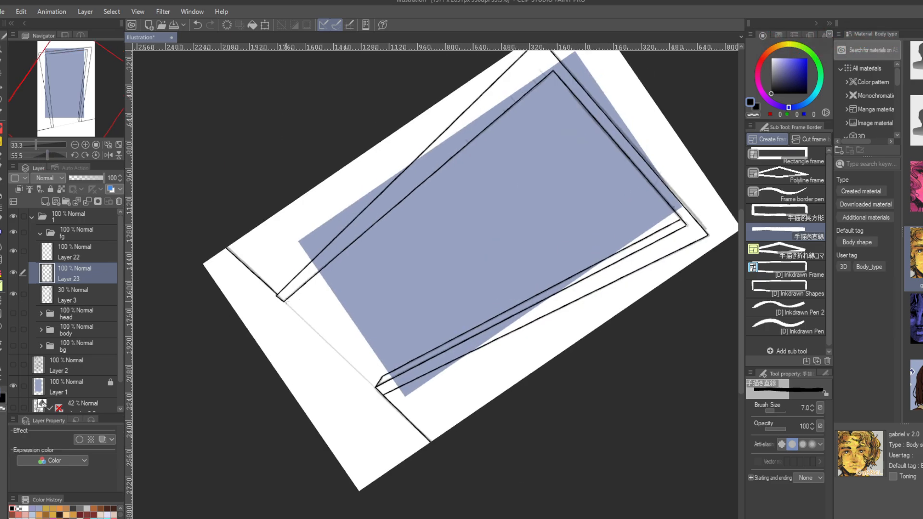
pyautogui.moveTo(284, 299); pyautogui.dragTo(376, 387)
pyautogui.click(96, 155)
# - Draw small tufts of grass at both feet of the doorway with short tapered KABLOOEY pen strokes
pyautogui.press('p')
pyautogui.moveTo(341, 414); pyautogui.dragTo(342, 423)
pyautogui.moveTo(344, 412); pyautogui.dragTo(345, 422)
pyautogui.moveTo(501, 374); pyautogui.dragTo(499, 392)
pyautogui.moveTo(503, 380); pyautogui.dragTo(501, 389)
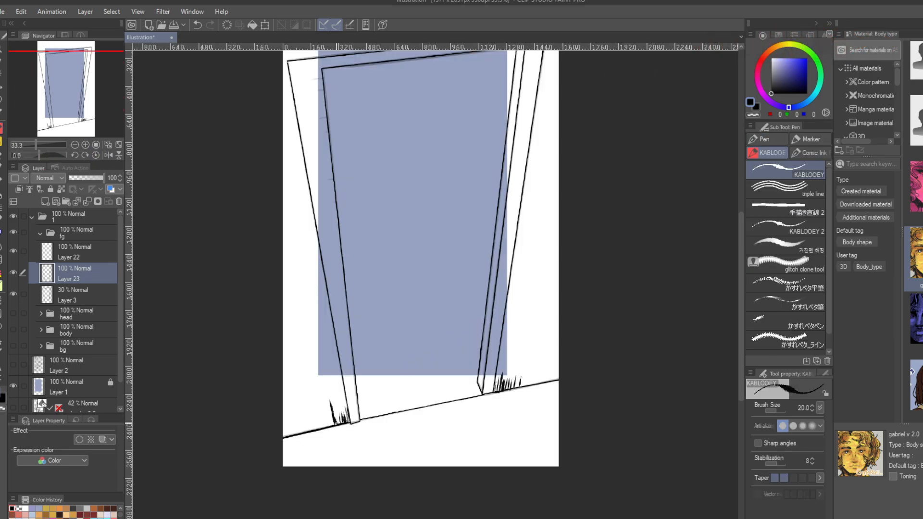
pyautogui.moveTo(321, 417); pyautogui.dragTo(324, 427)
# - Fill the narrow strip inside the doorway's right jamb with black
pyautogui.moveTo(69, 99); pyautogui.dragTo(81, 77)
pyautogui.press('g')
pyautogui.moveTo(456, 159); pyautogui.dragTo(418, 499)
# - Merge the two doorway ink layers and move the result into the fg folder
pyautogui.click(75, 86)
pyautogui.click(40, 233)
pyautogui.click(72, 251)
pyautogui.click(22, 272)
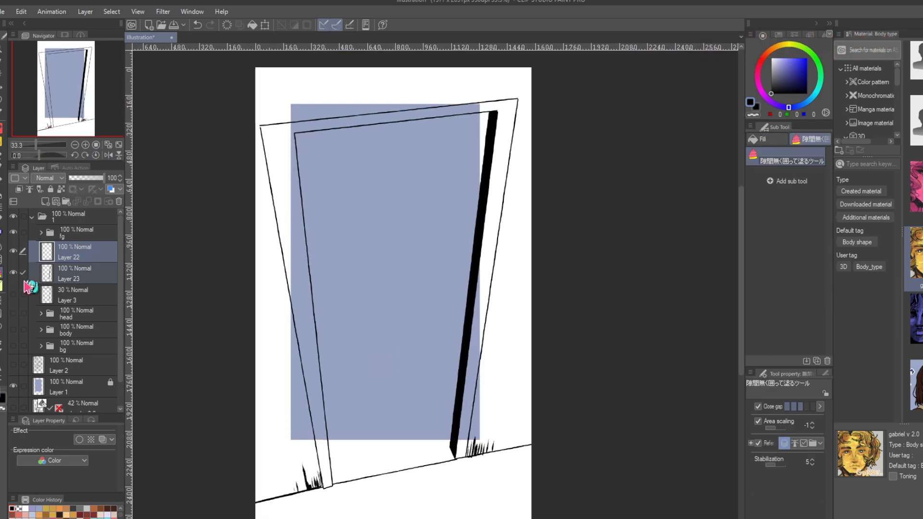
pyautogui.click(34, 273)
pyautogui.click(13, 294)
pyautogui.click(14, 294)
pyautogui.hotkey('ctrl', 'e')
pyautogui.moveTo(72, 273); pyautogui.dragTo(77, 233)
# - Examine the line art with the fg, head, body and bg folders shown and hidden in different combinations
pyautogui.moveTo(14, 249); pyautogui.dragTo(13, 282)
pyautogui.click(13, 281)
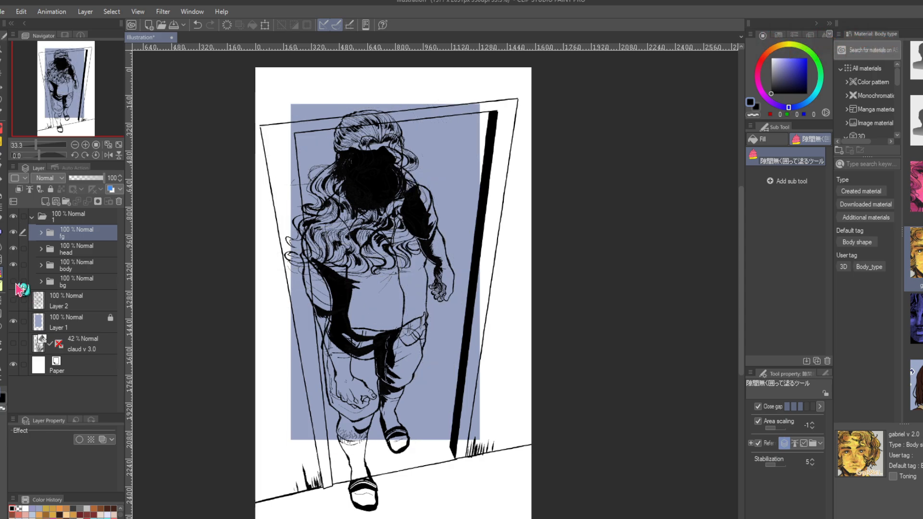
pyautogui.click(13, 265)
pyautogui.click(14, 232)
pyautogui.click(41, 249)
pyautogui.click(13, 318)
pyautogui.click(13, 336)
pyautogui.click(14, 336)
pyautogui.moveTo(13, 352); pyautogui.dragTo(13, 318)
pyautogui.click(41, 249)
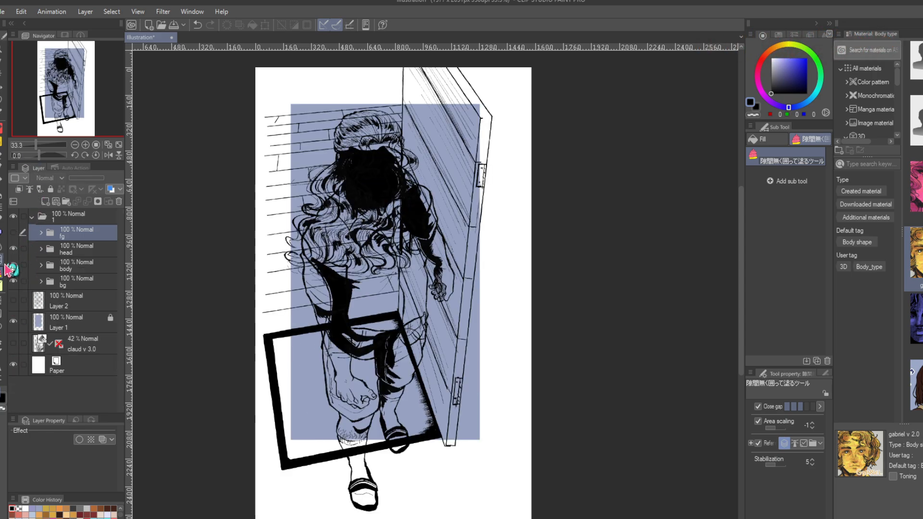
pyautogui.click(14, 249)
pyautogui.click(13, 265)
pyautogui.click(13, 282)
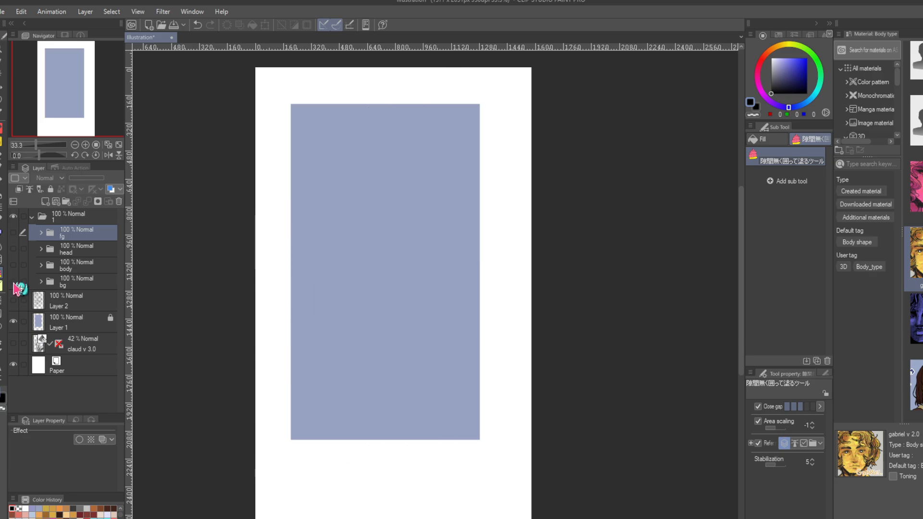
pyautogui.click(13, 281)
pyautogui.click(14, 265)
pyautogui.click(14, 249)
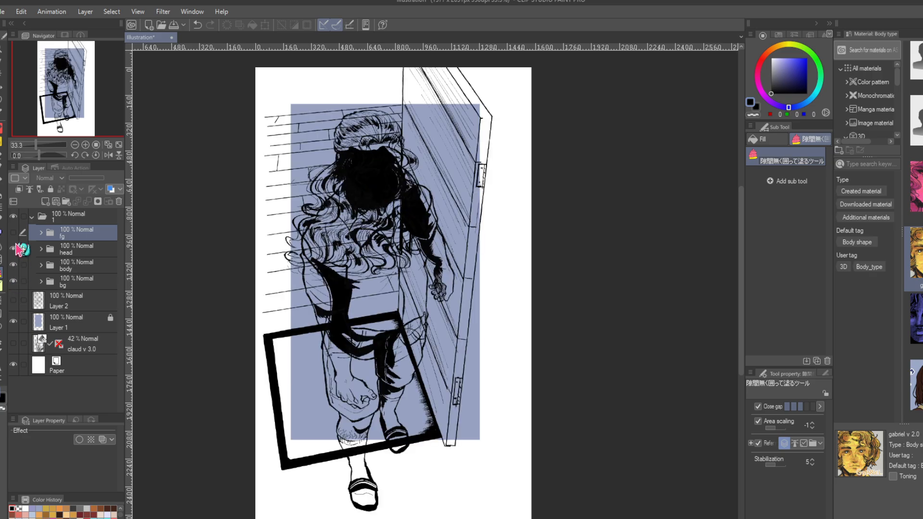
pyautogui.click(15, 233)
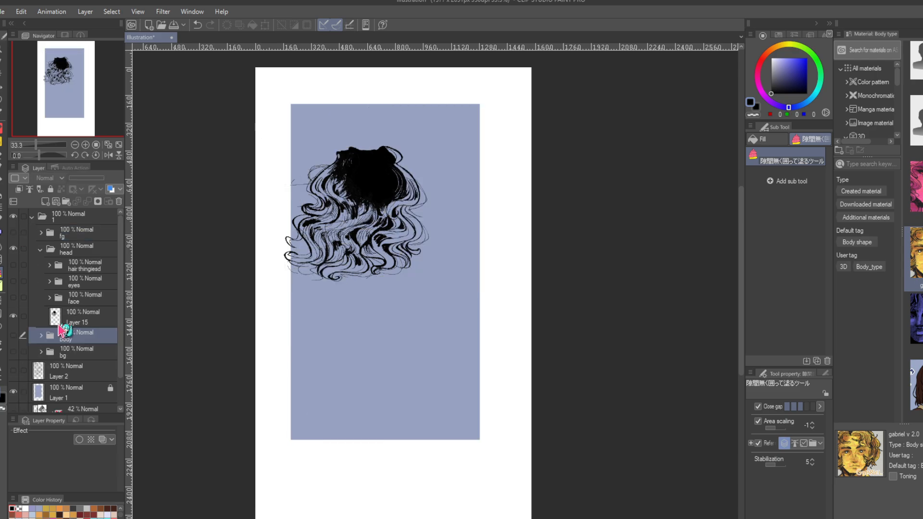
# - Add a colour layer beneath Layer 15 in the head folder and sample the mid blonde hair colour from clawd 2.png
pyautogui.click(61, 317)
pyautogui.moveTo(67, 319); pyautogui.dragTo(64, 345)
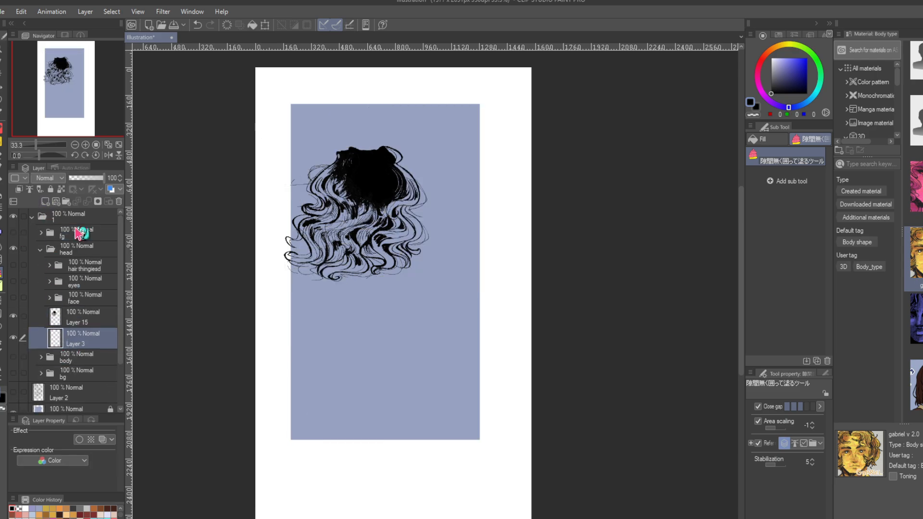
pyautogui.click(85, 145)
pyautogui.click(85, 144)
pyautogui.moveTo(68, 96); pyautogui.dragTo(53, 51)
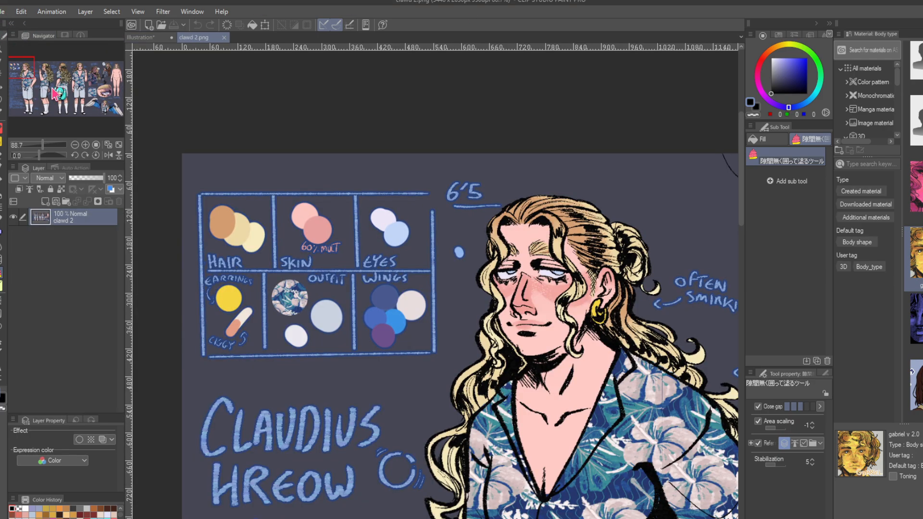
pyautogui.keyDown('alt'); pyautogui.click(242, 233); pyautogui.keyUp('alt')
pyautogui.click(140, 37)
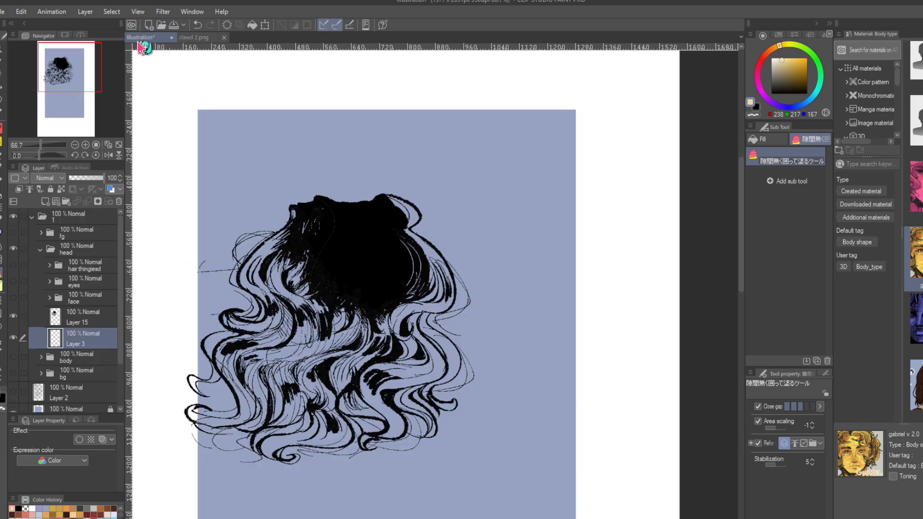
pyautogui.click(75, 252)
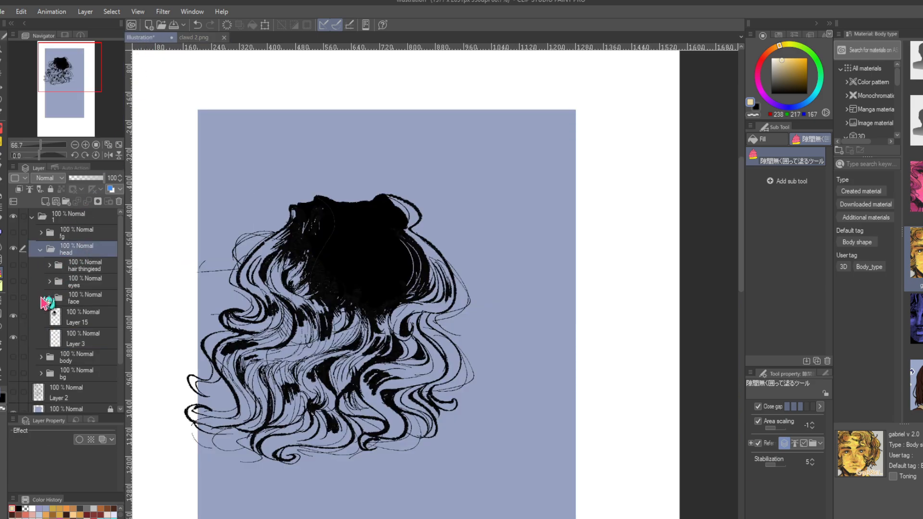
pyautogui.click(63, 340)
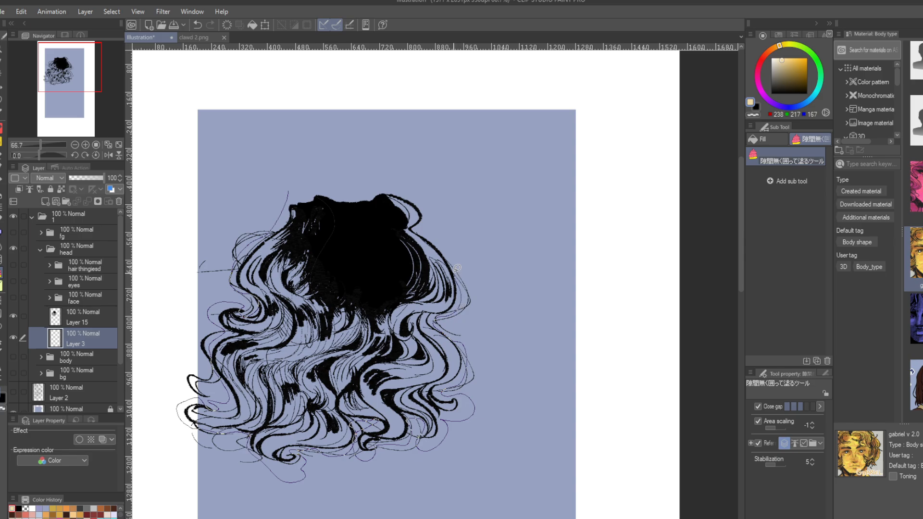
# - Fill the long wavy hair, including the loose curl at its edge, with the sampled blonde using the gap-closing enclose fill
pyautogui.moveTo(335, 161); pyautogui.dragTo(241, 179)
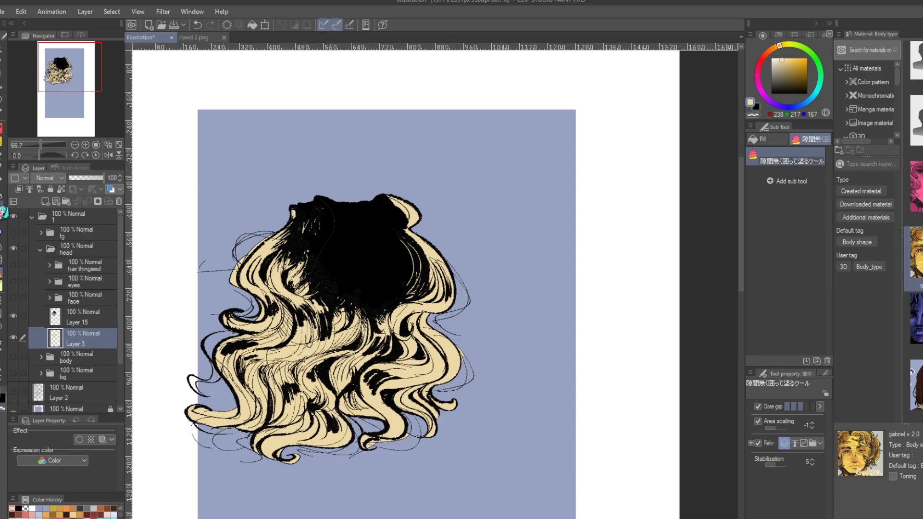
pyautogui.press('e')
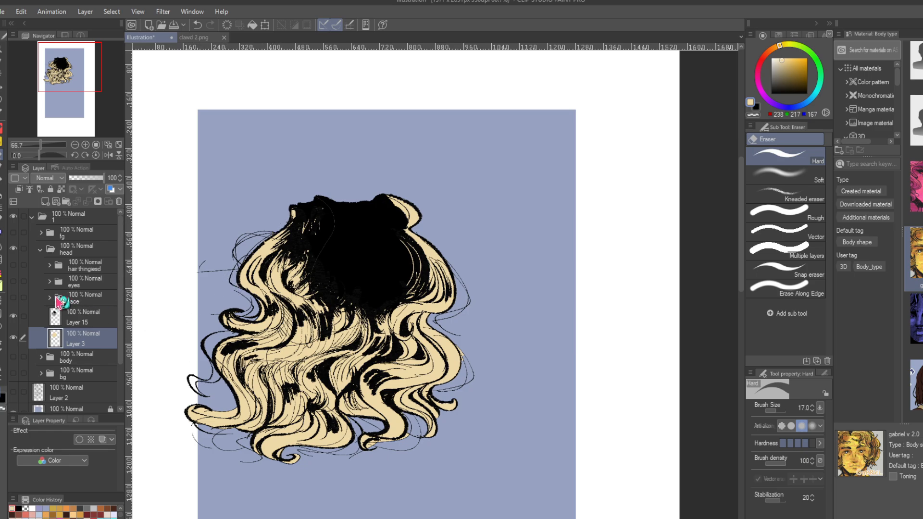
pyautogui.press('g')
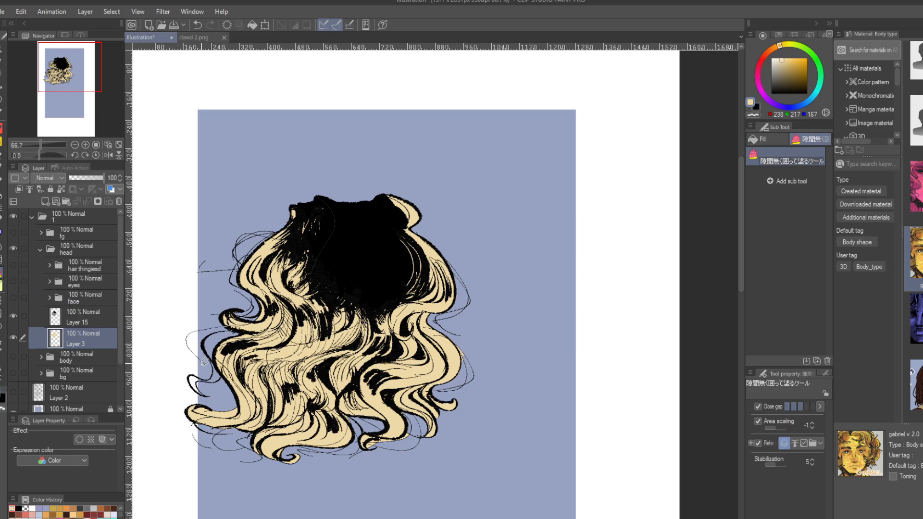
pyautogui.moveTo(214, 388); pyautogui.dragTo(212, 380)
pyautogui.press('e')
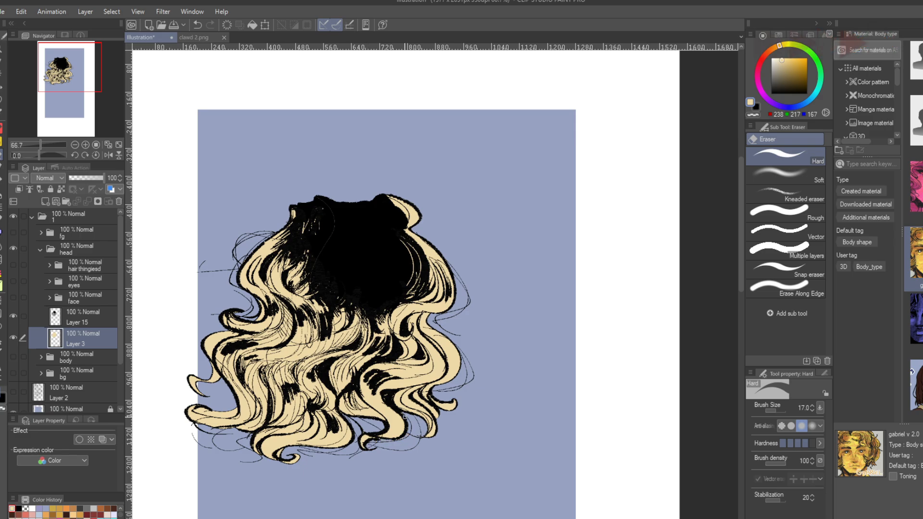
# - Paint the upper hair on a new clipped layer with the Gouache brush, using the orange-brown sampled from clawd 2.png
pyautogui.press('g')
pyautogui.click(45, 202)
pyautogui.click(20, 189)
pyautogui.click(193, 37)
pyautogui.press('b')
pyautogui.keyDown('alt'); pyautogui.click(220, 217); pyautogui.keyUp('alt')
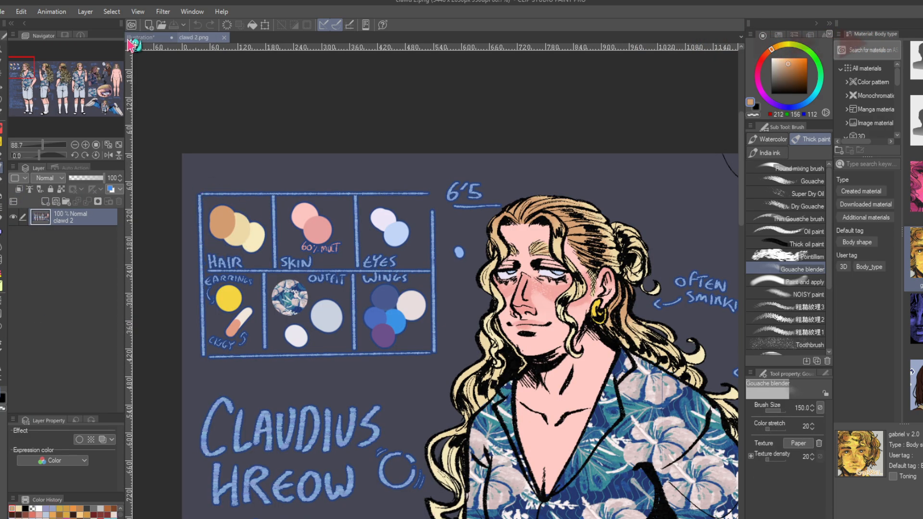
pyautogui.click(144, 37)
pyautogui.click(801, 180)
pyautogui.moveTo(399, 201); pyautogui.dragTo(433, 279)
pyautogui.moveTo(293, 212)
pyautogui.mouseDown()
pyautogui.moveTo(259, 264)
pyautogui.moveTo(298, 298)
pyautogui.mouseUp()
# - Paint the hair ends with the lightest blonde sampled from clawd 2.png and merge the shading into the flat hair layer
pyautogui.click(194, 37)
pyautogui.keyDown('alt'); pyautogui.click(220, 217); pyautogui.keyUp('alt')
pyautogui.click(144, 37)
pyautogui.moveTo(206, 380); pyautogui.dragTo(384, 428)
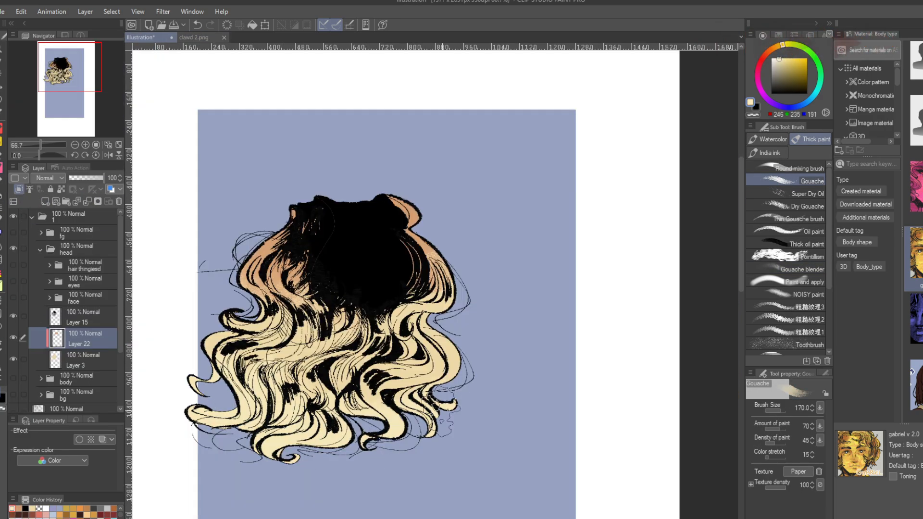
pyautogui.moveTo(453, 410); pyautogui.dragTo(479, 374)
pyautogui.click(87, 202)
# - Show the face folder and merge the black-shaded hair line art on Layer 15 with the hair colour on Layer 3
pyautogui.click(14, 297)
pyautogui.click(13, 316)
pyautogui.click(14, 316)
pyautogui.click(77, 317)
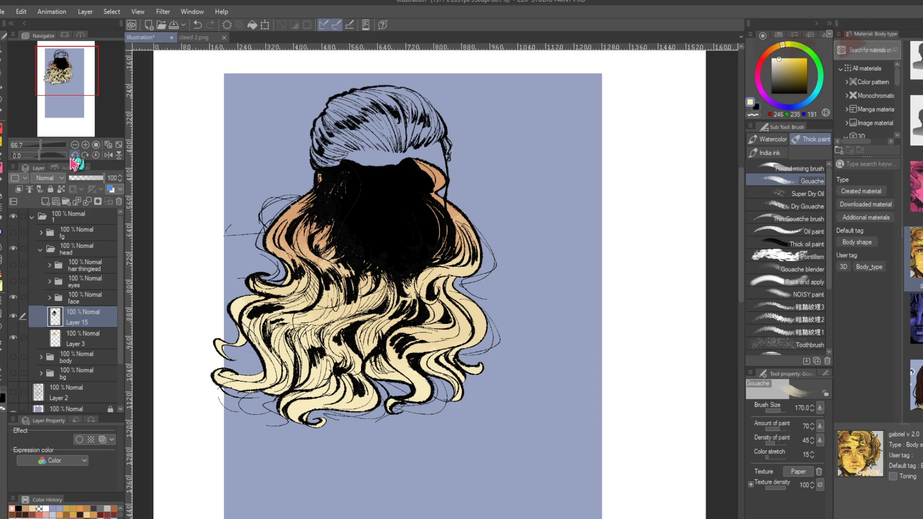
pyautogui.click(1, 155)
pyautogui.click(77, 338)
pyautogui.moveTo(222, 378); pyautogui.dragTo(256, 372)
pyautogui.click(62, 317)
pyautogui.click(87, 201)
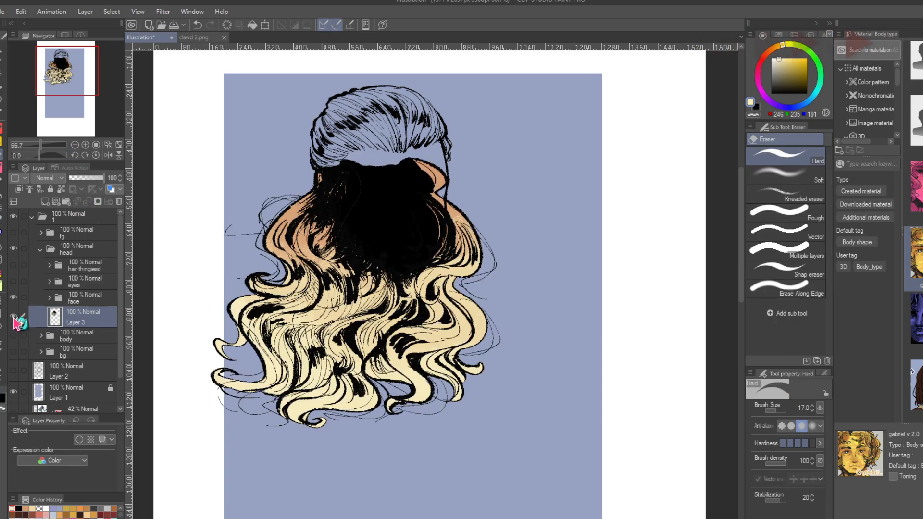
# - Expand the face folder and hide Layer 3, Layer 12 and Layer 11 so only the upper face line art shows
pyautogui.click(13, 315)
pyautogui.click(49, 298)
pyautogui.click(14, 316)
pyautogui.click(13, 316)
pyautogui.click(13, 337)
pyautogui.click(14, 357)
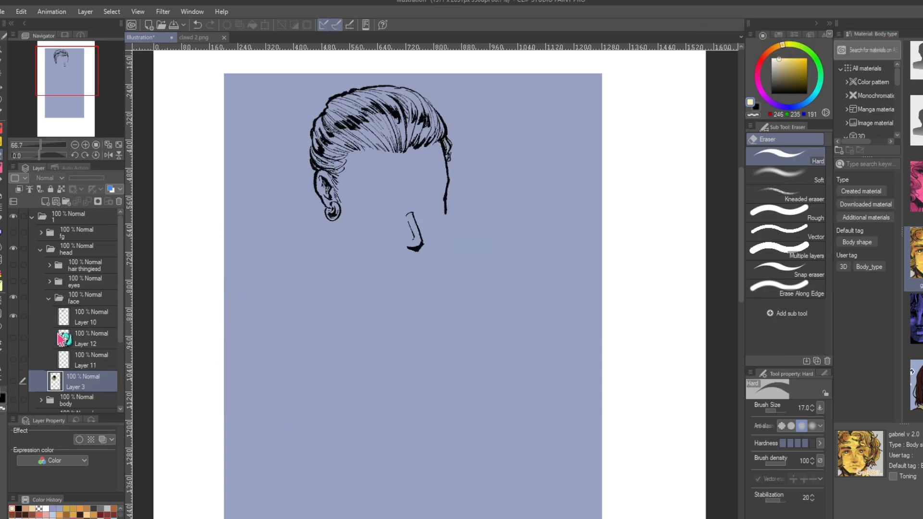
# - Add a colour layer beneath Layer 10 in the face folder and sample the light pink skin colour from clawd 2.png
pyautogui.click(62, 337)
pyautogui.click(46, 201)
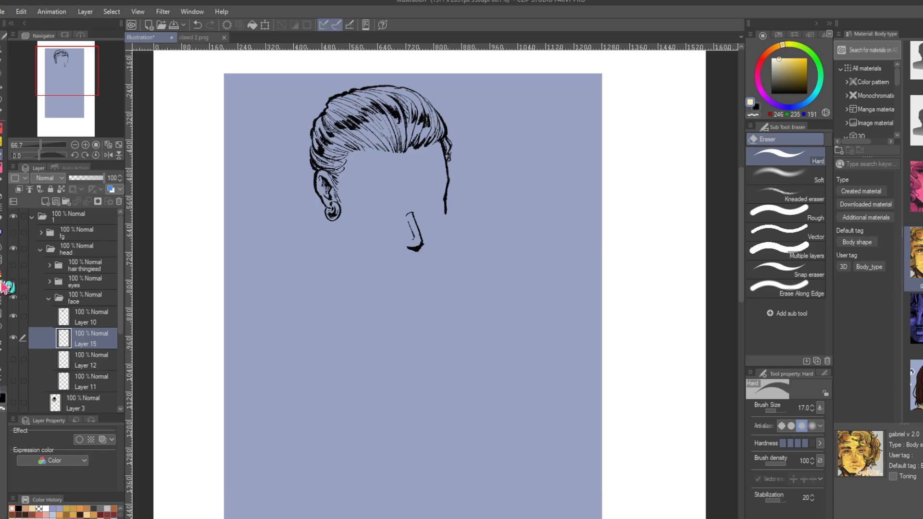
pyautogui.click(4, 135)
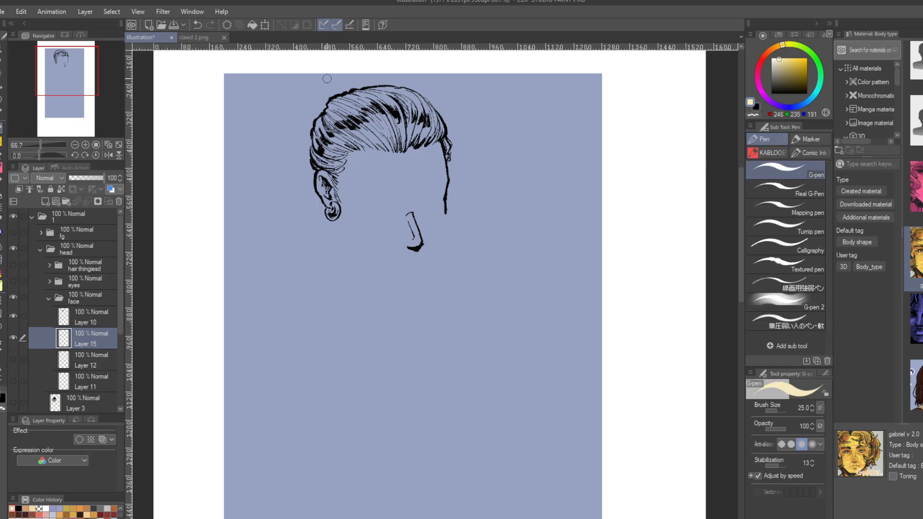
pyautogui.click(197, 37)
pyautogui.keyDown('alt'); pyautogui.click(536, 347); pyautogui.keyUp('alt')
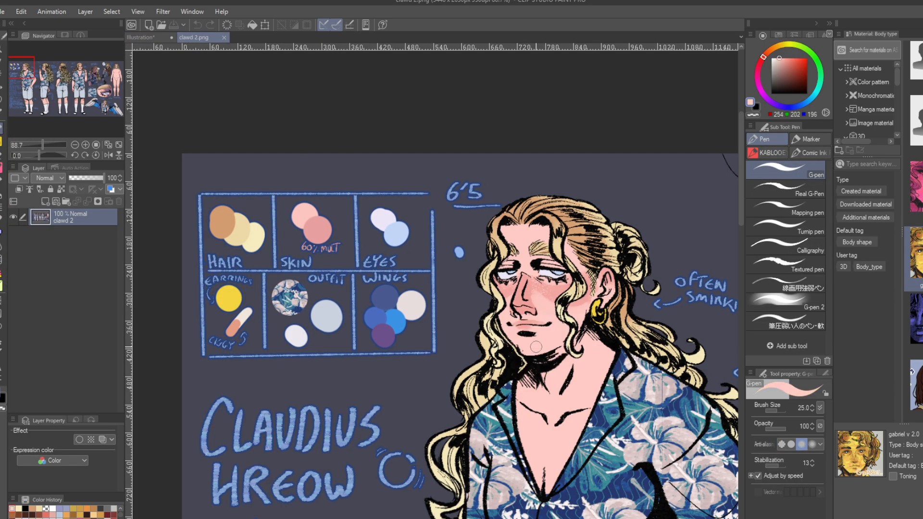
pyautogui.click(140, 38)
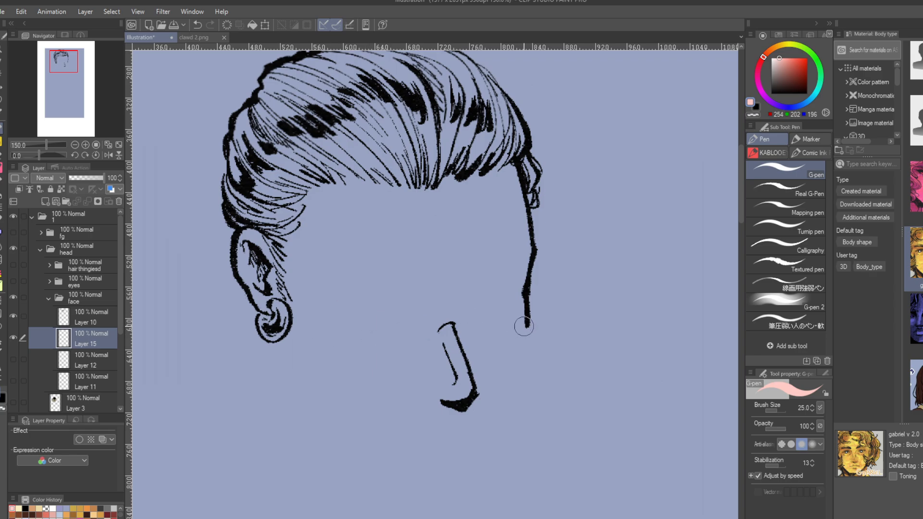
# - Draw a pink boundary under the cheeks and nose with the G-pen at size 25, using the eyes and Layer 11 jaw as temporary guides
pyautogui.click(197, 25)
pyautogui.click(13, 281)
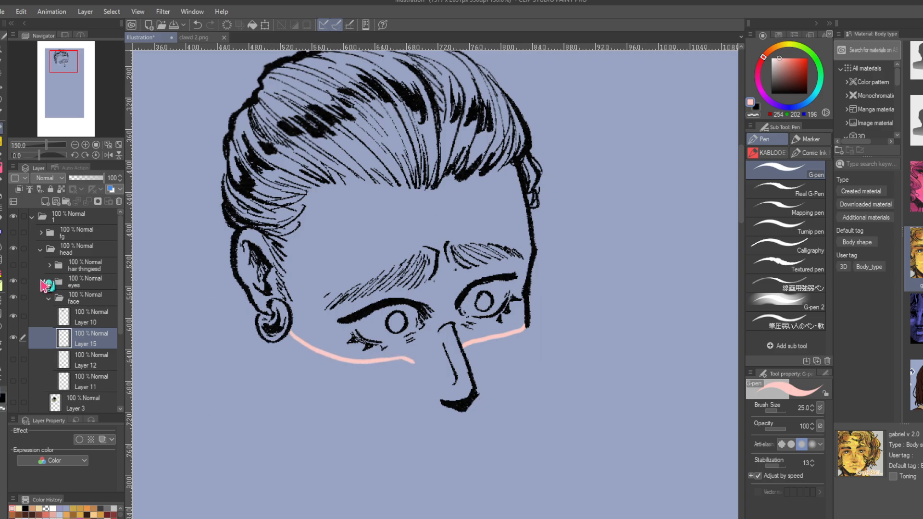
pyautogui.click(14, 380)
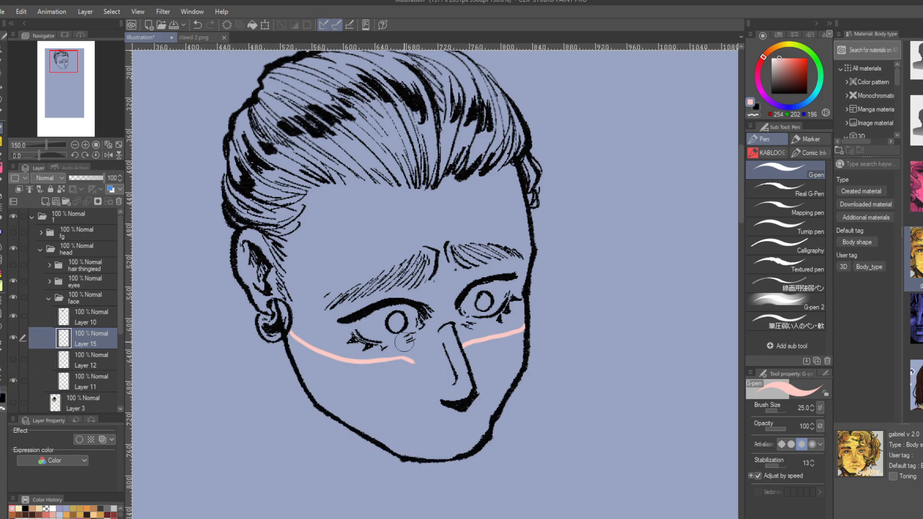
pyautogui.moveTo(304, 350); pyautogui.dragTo(379, 371)
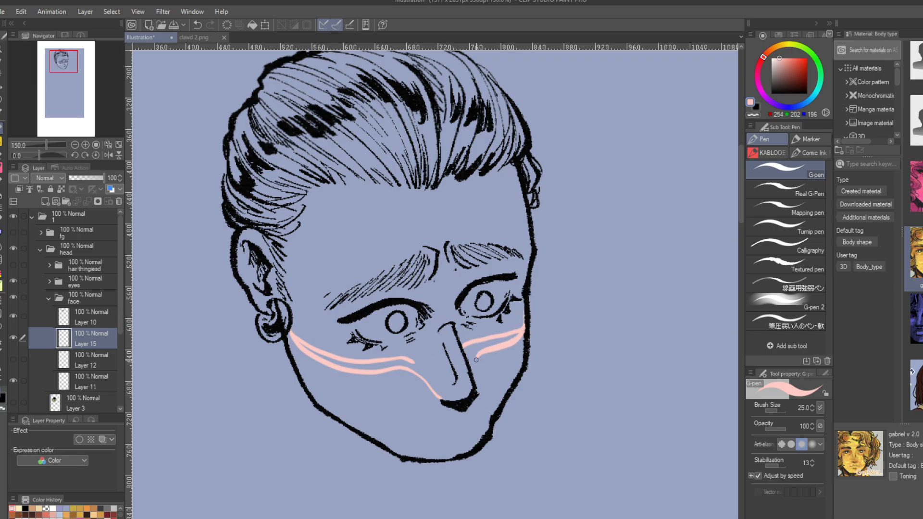
pyautogui.click(197, 24)
pyautogui.click(15, 381)
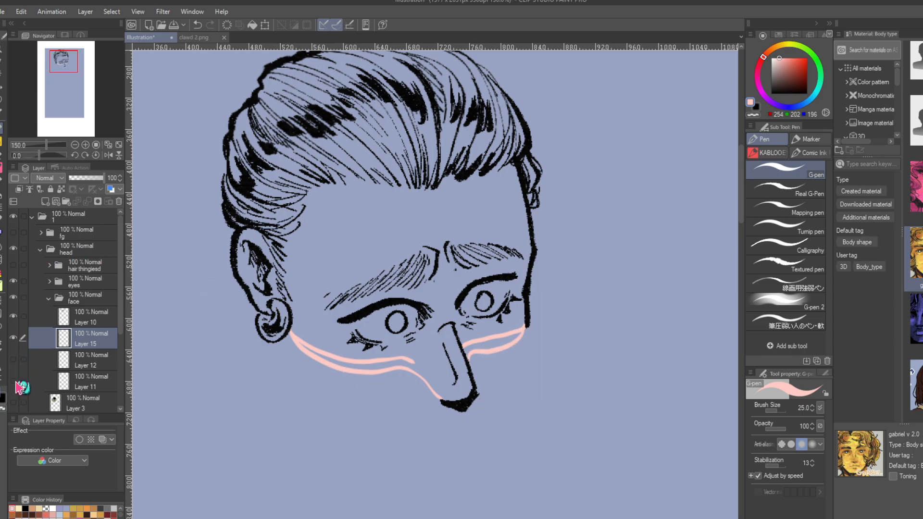
pyautogui.click(15, 281)
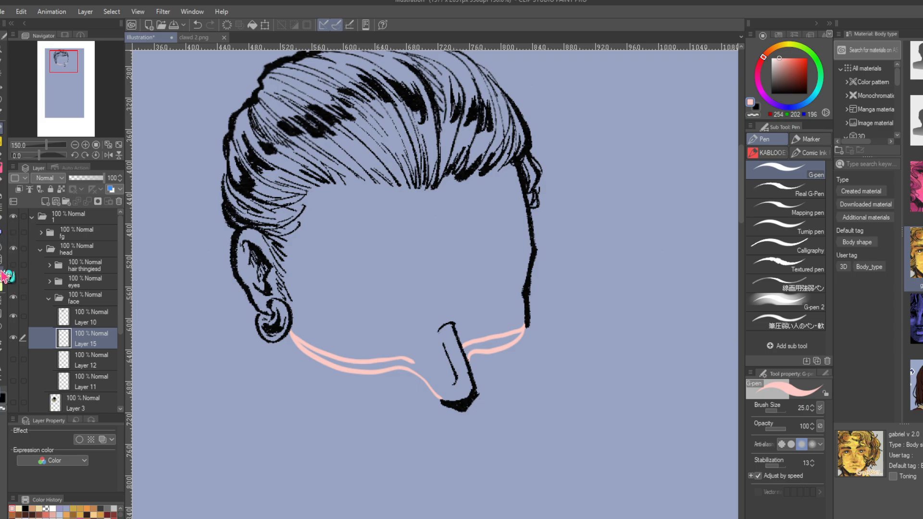
# - Fill the upper head, ear and nose with the light skin pink using the gap-closing enclose fill
pyautogui.click(2, 273)
pyautogui.click(75, 145)
pyautogui.moveTo(295, 122)
pyautogui.mouseDown()
pyautogui.moveTo(587, 331)
pyautogui.moveTo(360, 71)
pyautogui.mouseUp()
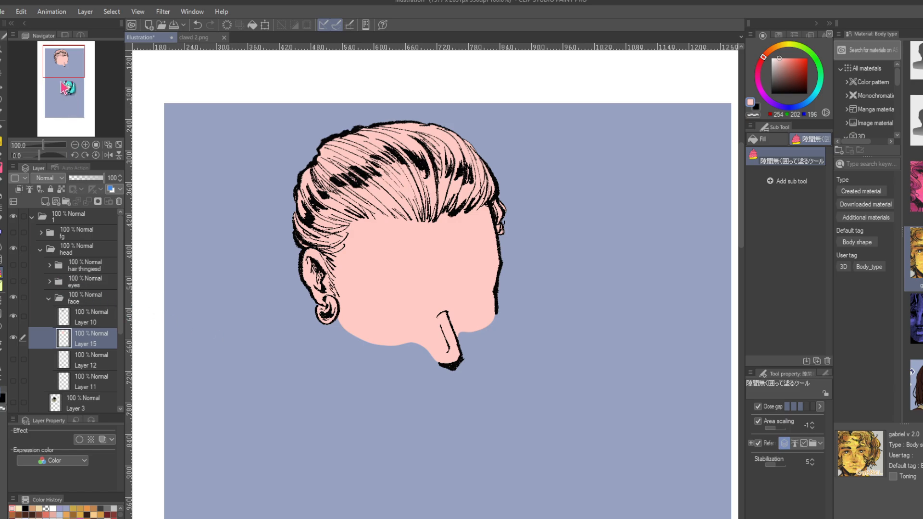
# - Add a layer clipped to the skin colour and set it to Multiply at 60% opacity
pyautogui.click(85, 145)
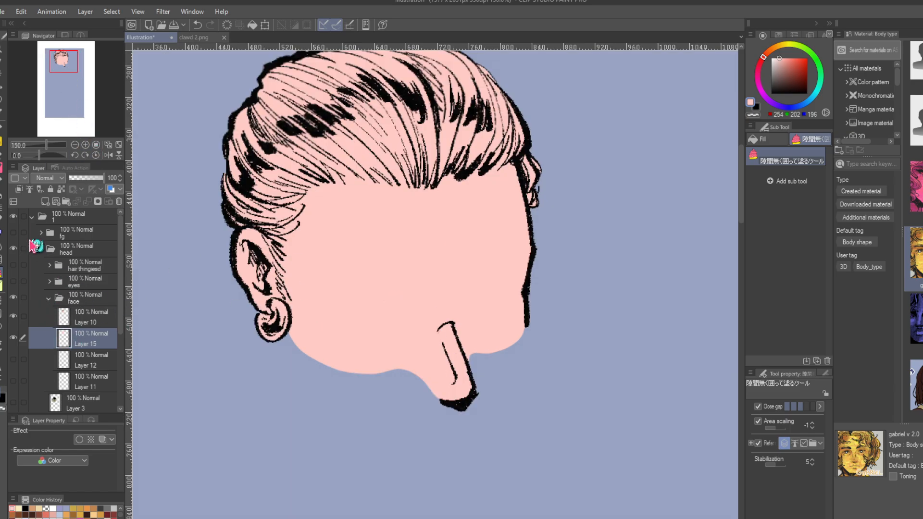
pyautogui.click(45, 202)
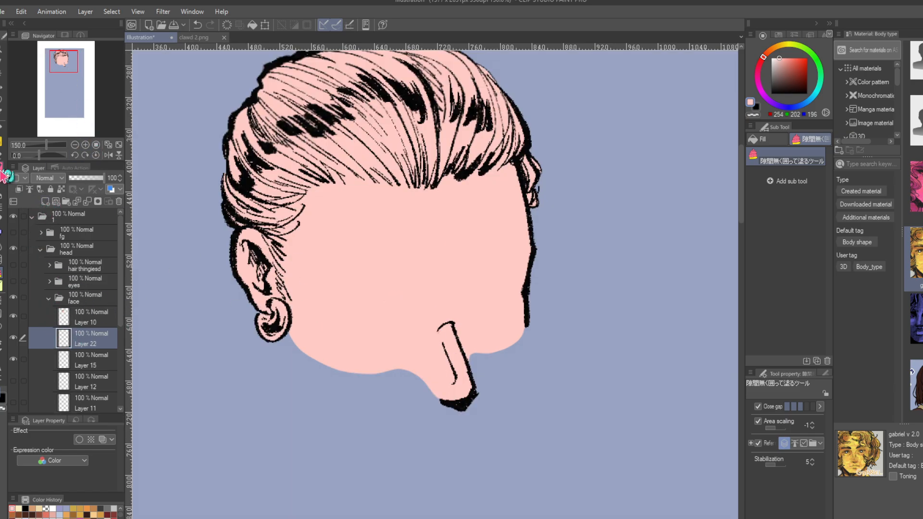
pyautogui.press('b')
pyautogui.click(19, 189)
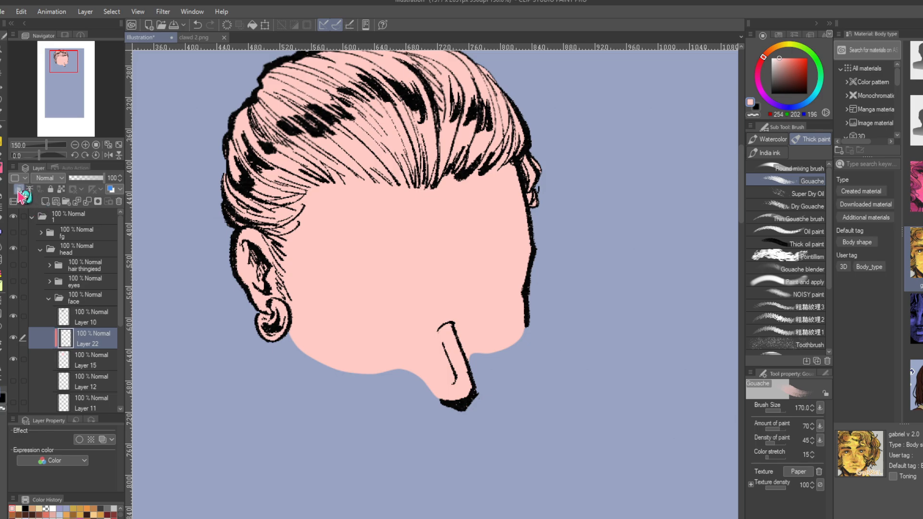
pyautogui.click(48, 178)
pyautogui.click(55, 211)
pyautogui.click(89, 177)
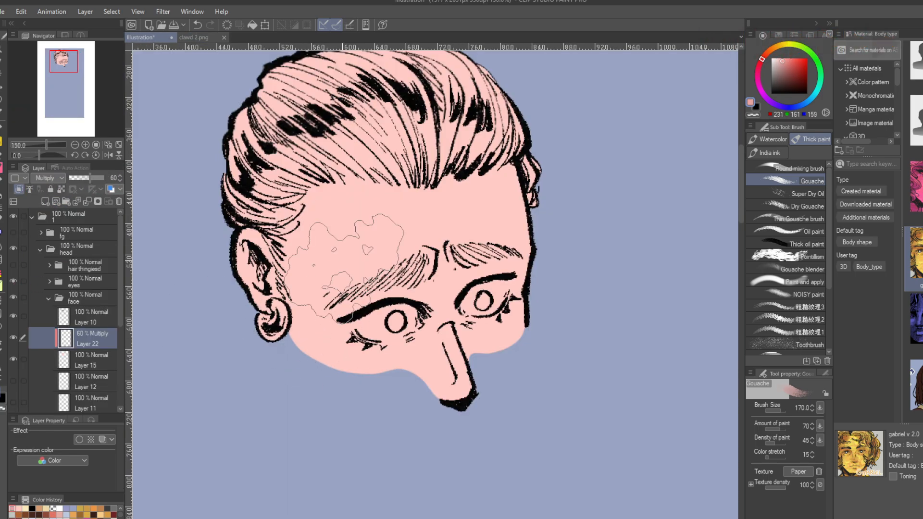
# - Paint darker pink Gouache shading on the cheeks and nose at size 170 and on the ear at size 17
pyautogui.moveTo(309, 298)
pyautogui.mouseDown()
pyautogui.moveTo(353, 348)
pyautogui.moveTo(411, 358)
pyautogui.mouseUp()
pyautogui.moveTo(519, 312)
pyautogui.mouseDown()
pyautogui.moveTo(515, 334)
pyautogui.moveTo(473, 336)
pyautogui.mouseUp()
pyautogui.moveTo(449, 398); pyautogui.dragTo(459, 385)
pyautogui.press('[')
pyautogui.press('[')
pyautogui.press('[')
pyautogui.press('[')
pyautogui.press('[')
pyautogui.press('[')
pyautogui.press('[')
pyautogui.press('[')
pyautogui.moveTo(253, 236); pyautogui.dragTo(239, 249)
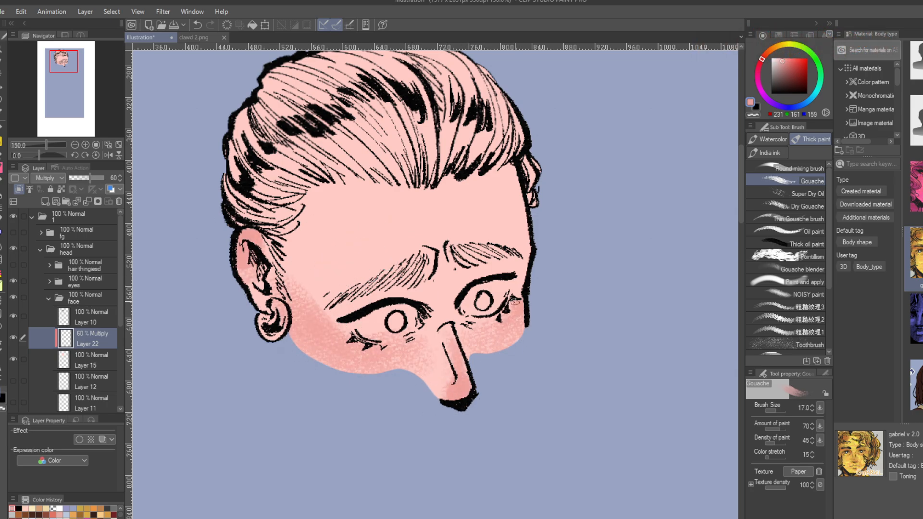
# - Merge the Multiply shading into the skin layer and feather the lower face edge in light skin pink with the Soft airbrush
pyautogui.click(802, 269)
pyautogui.keyDown('alt'); pyautogui.click(398, 368); pyautogui.keyUp('alt')
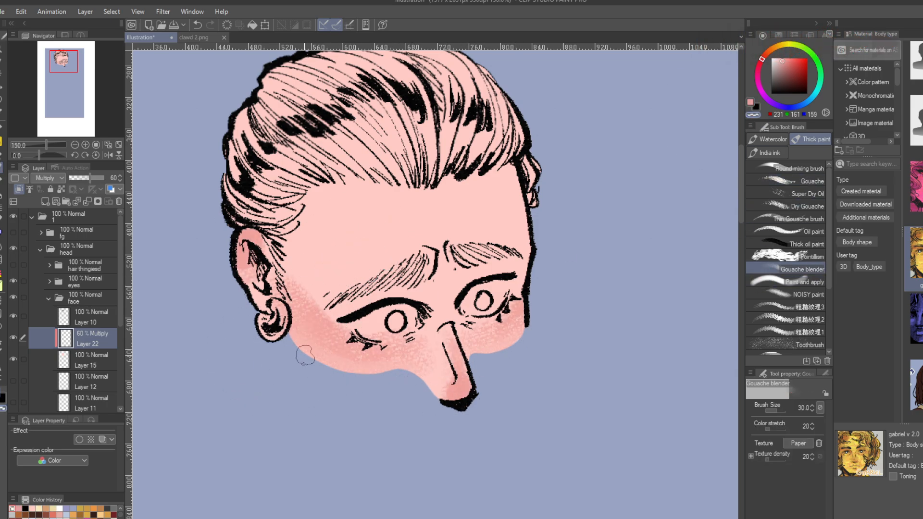
pyautogui.moveTo(304, 355); pyautogui.dragTo(355, 366)
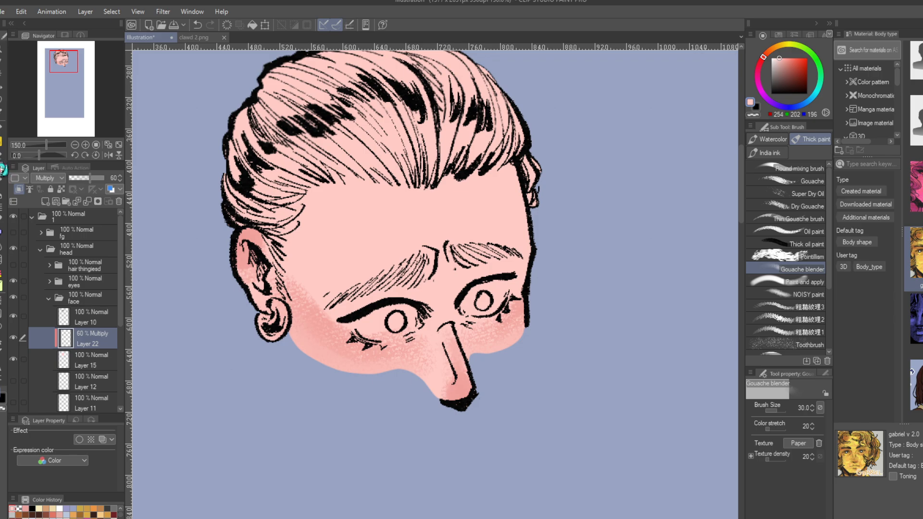
pyautogui.click(4, 201)
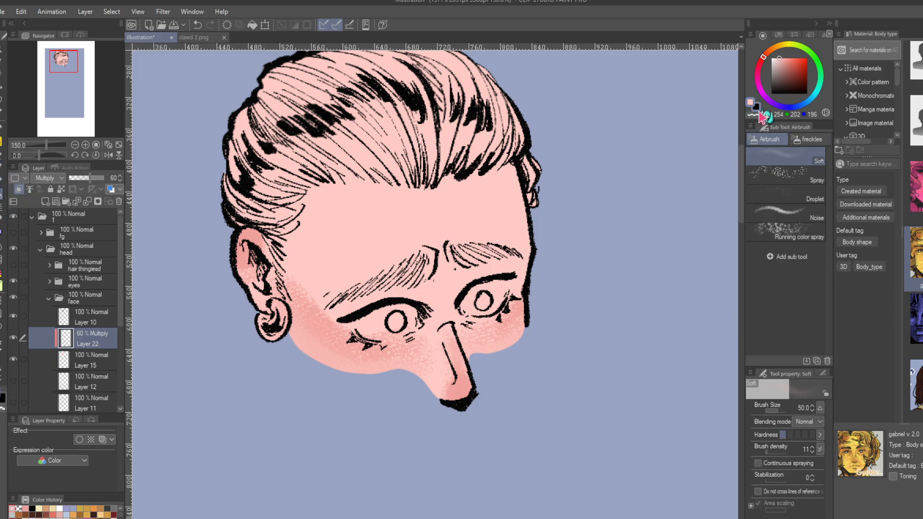
pyautogui.moveTo(264, 366)
pyautogui.mouseDown()
pyautogui.moveTo(302, 375)
pyautogui.moveTo(302, 351)
pyautogui.moveTo(288, 348)
pyautogui.moveTo(313, 347)
pyautogui.moveTo(319, 359)
pyautogui.moveTo(300, 342)
pyautogui.moveTo(321, 351)
pyautogui.moveTo(318, 325)
pyautogui.mouseUp()
pyautogui.hotkey('ctrl', 'e')
pyautogui.moveTo(289, 339)
pyautogui.mouseDown()
pyautogui.moveTo(305, 354)
pyautogui.moveTo(368, 375)
pyautogui.moveTo(404, 369)
pyautogui.mouseUp()
pyautogui.moveTo(521, 332); pyautogui.dragTo(494, 352)
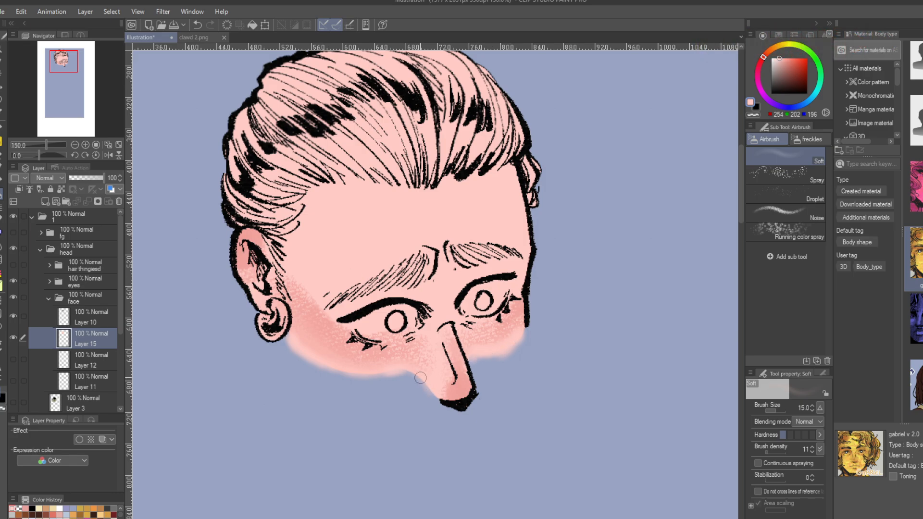
# - Erase the skin colour that spills outside the jaw outline, showing Layer 11 temporarily as a guide
pyautogui.click(13, 380)
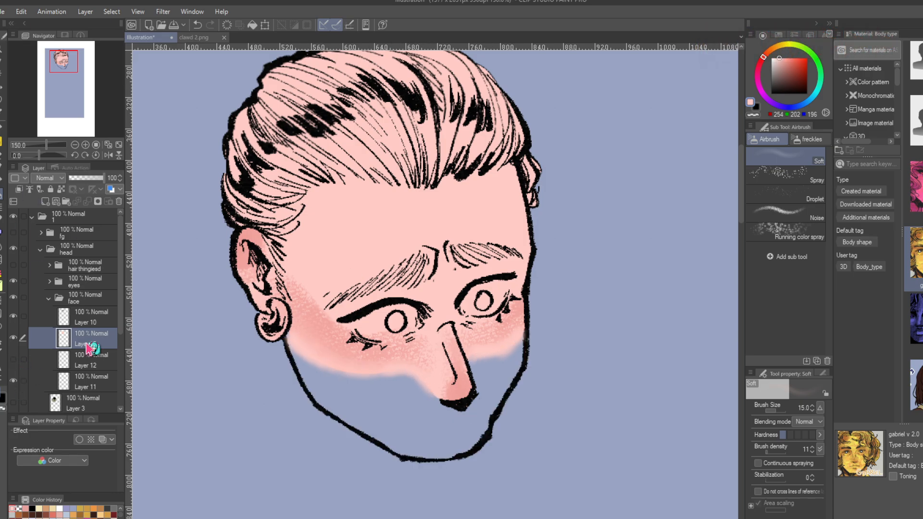
pyautogui.press('e')
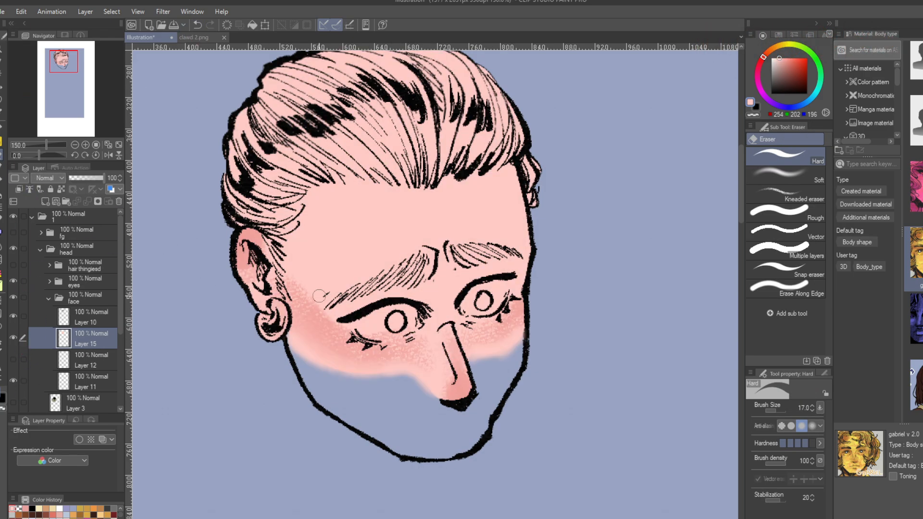
pyautogui.click(13, 380)
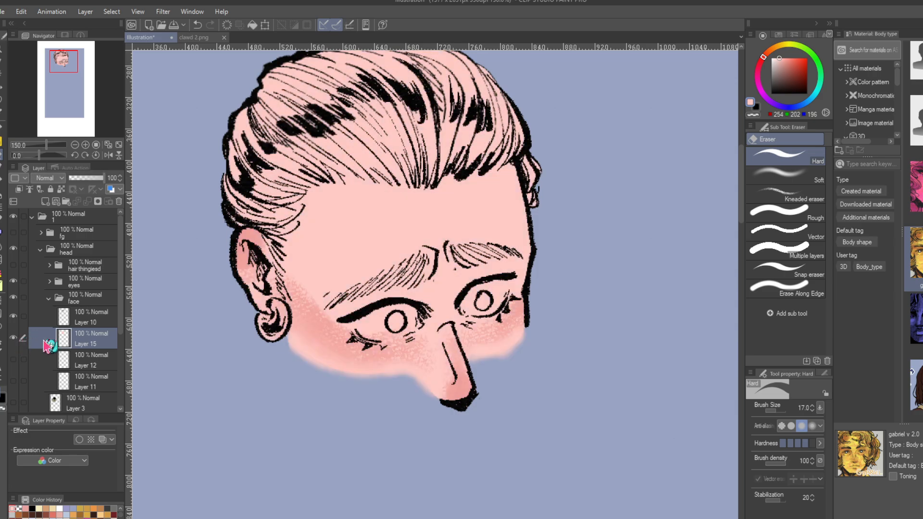
# - Fill the earring on a new layer with the yellow sampled from the earrings swatch in clawd 2.png
pyautogui.click(46, 201)
pyautogui.click(3, 282)
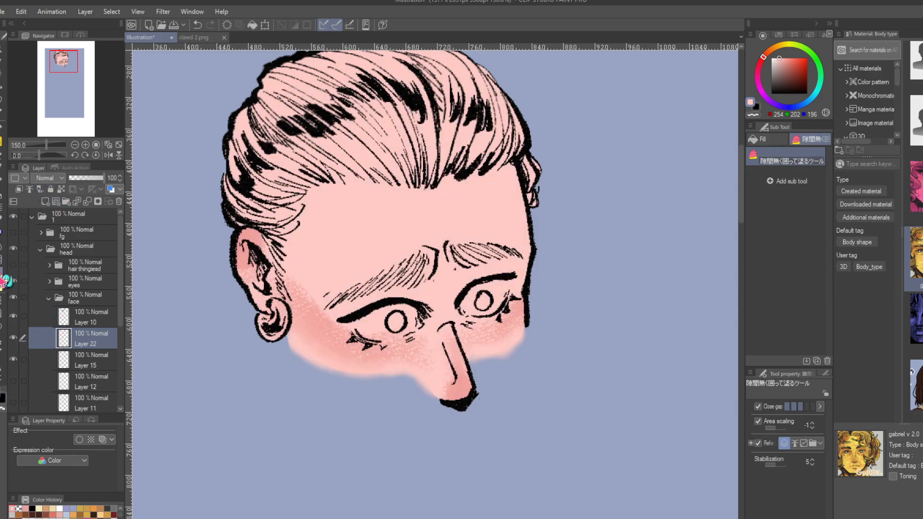
pyautogui.click(195, 37)
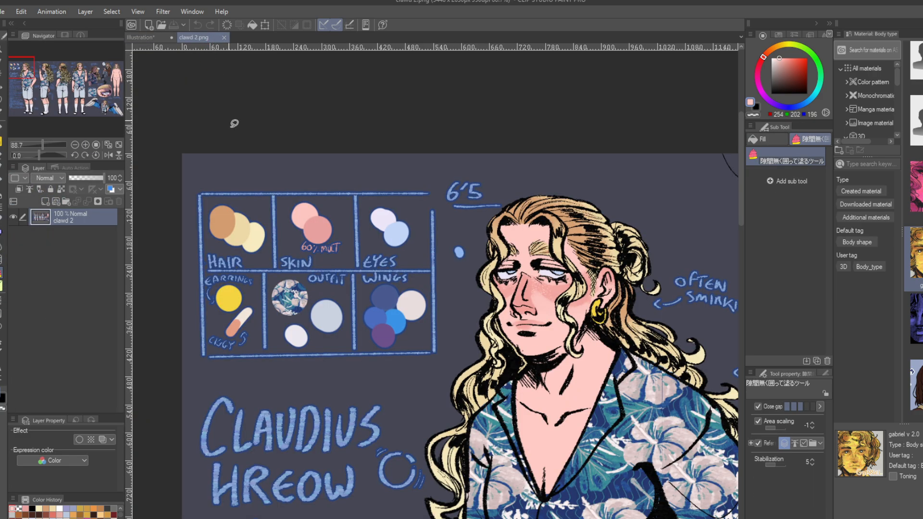
pyautogui.keyDown('alt'); pyautogui.click(229, 299); pyautogui.keyUp('alt')
pyautogui.click(140, 37)
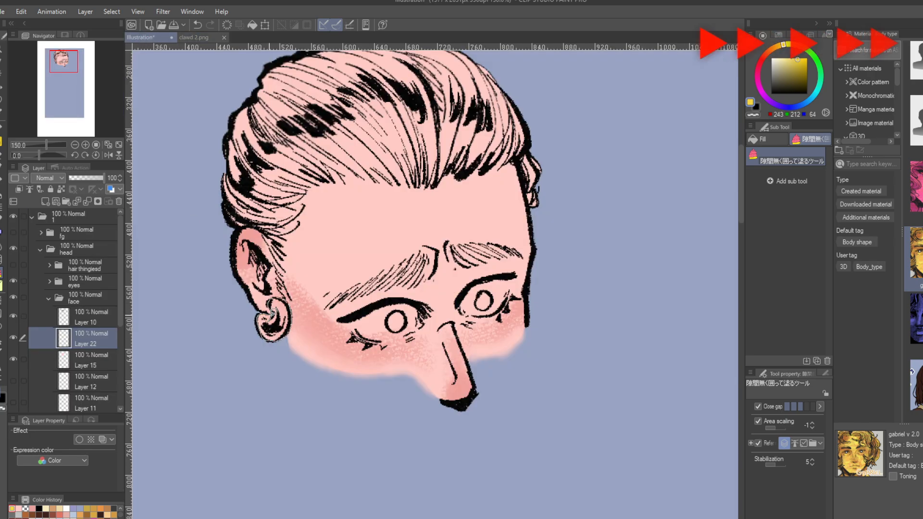
pyautogui.click(275, 375)
# - Fill the swept-back hair on top of the head with the mid blonde sampled from clawd 2.png
pyautogui.click(193, 37)
pyautogui.keyDown('alt'); pyautogui.click(242, 230); pyautogui.keyUp('alt')
pyautogui.click(140, 37)
pyautogui.moveTo(288, 216)
pyautogui.mouseDown()
pyautogui.moveTo(310, 394)
pyautogui.moveTo(483, 327)
pyautogui.moveTo(591, 188)
pyautogui.mouseUp()
pyautogui.moveTo(338, 344)
pyautogui.mouseDown()
pyautogui.moveTo(393, 240)
pyautogui.moveTo(316, 282)
pyautogui.mouseUp()
# - Paint the hair along the forehead on a clipped layer with the Gouache brush, using the orange-brown sampled from clawd 2.png
pyautogui.click(194, 38)
pyautogui.keyDown('alt'); pyautogui.click(247, 231); pyautogui.keyUp('alt')
pyautogui.click(140, 37)
pyautogui.press('b')
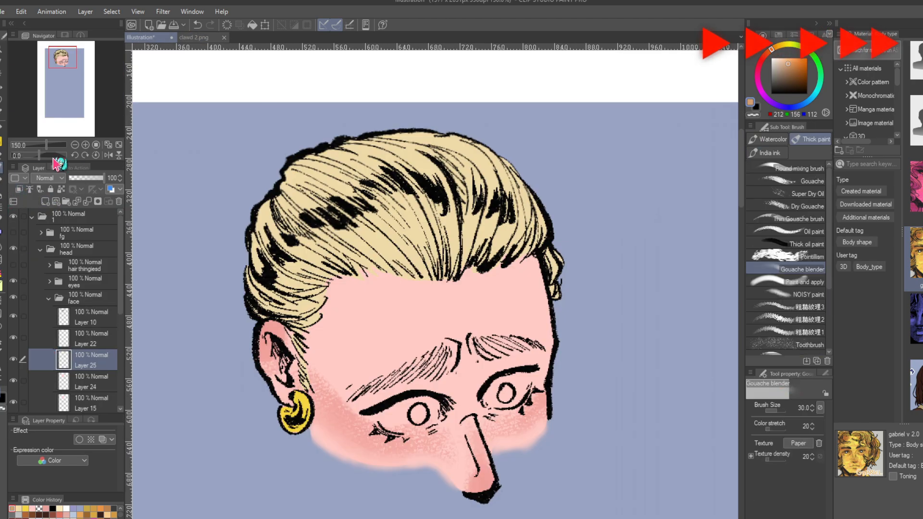
pyautogui.click(45, 201)
pyautogui.click(786, 181)
pyautogui.moveTo(423, 250); pyautogui.dragTo(457, 293)
pyautogui.moveTo(444, 247); pyautogui.dragTo(524, 226)
# - Erase the excess blonde along the forehead hairline on Layer 24 with the Hard eraser and return to the clipped shading layer
pyautogui.click(89, 381)
pyautogui.press('e')
pyautogui.moveTo(428, 275); pyautogui.dragTo(382, 273)
pyautogui.click(87, 360)
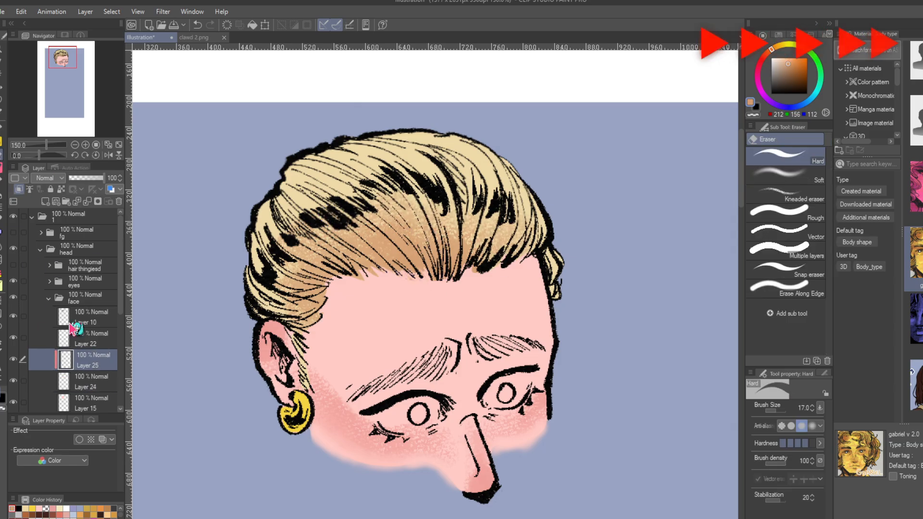
# - Extend the orange-brown shading over the sides and front of the hair and merge the hair and earring colours into Layer 15
pyautogui.press('b')
pyautogui.moveTo(288, 221); pyautogui.dragTo(337, 202)
pyautogui.moveTo(318, 255); pyautogui.dragTo(476, 260)
pyautogui.hotkey('ctrl', 'e')
pyautogui.click(94, 338)
pyautogui.hotkey('ctrl', 'e')
# - Colour the teeth on a new layer beneath the mouth lines of Layer 12, using the off-white sampled from clawd 2.png
pyautogui.moveTo(337, 336); pyautogui.dragTo(288, 128)
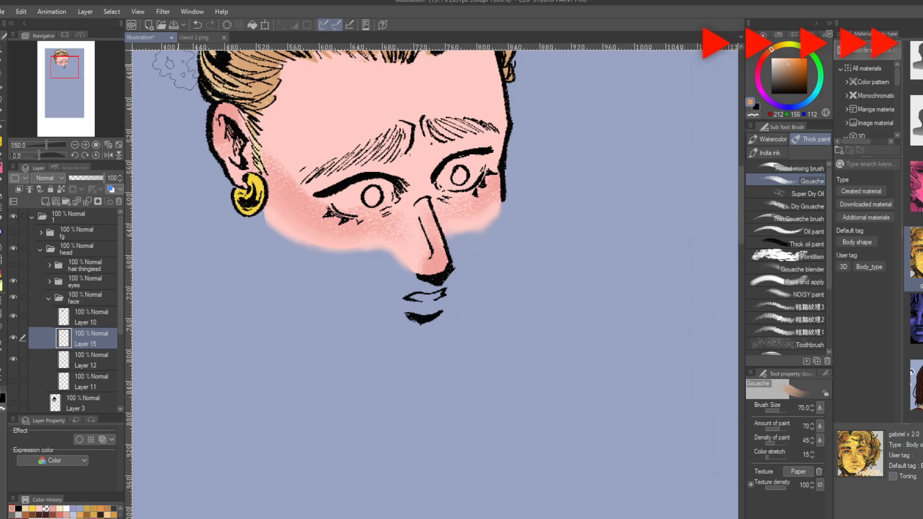
pyautogui.click(193, 37)
pyautogui.moveTo(98, 73); pyautogui.dragTo(39, 73)
pyautogui.keyDown('alt'); pyautogui.click(412, 282); pyautogui.keyUp('alt')
pyautogui.click(140, 37)
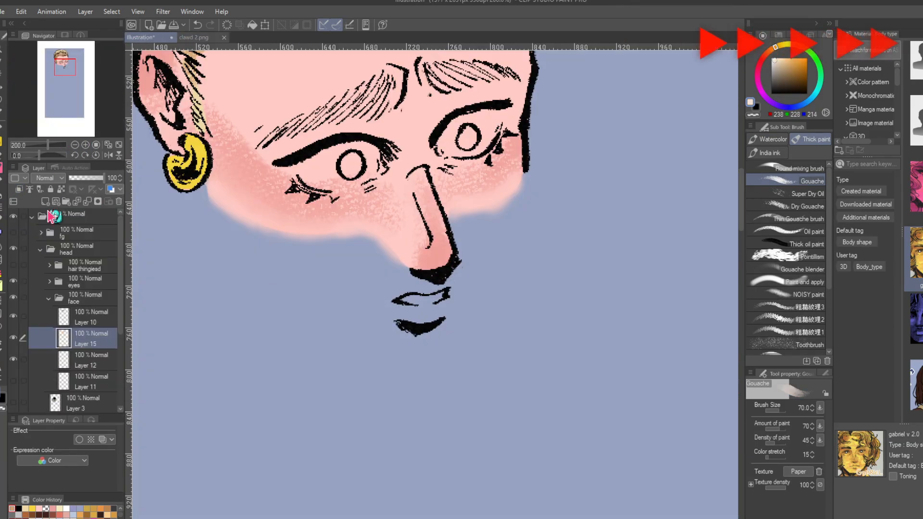
pyautogui.press('p')
pyautogui.click(89, 380)
pyautogui.click(45, 201)
pyautogui.click(86, 401)
pyautogui.moveTo(401, 300)
pyautogui.mouseDown()
pyautogui.moveTo(443, 294)
pyautogui.moveTo(437, 313)
pyautogui.moveTo(410, 290)
pyautogui.mouseUp()
# - Paint the lips on a new layer with the Gouache brush in the pink sampled from clawd 2.png and merge the mouth layers
pyautogui.click(45, 201)
pyautogui.click(194, 37)
pyautogui.keyDown('alt'); pyautogui.click(412, 283); pyautogui.keyUp('alt')
pyautogui.click(141, 37)
pyautogui.press('b')
pyautogui.click(23, 380)
pyautogui.hotkey('ctrl', 'e')
pyautogui.click(23, 358)
pyautogui.hotkey('ctrl', 'e')
# - Show the jaw line layer, add a new layer for the Close gap fill tool and place it beneath the jaw line
pyautogui.click(13, 379)
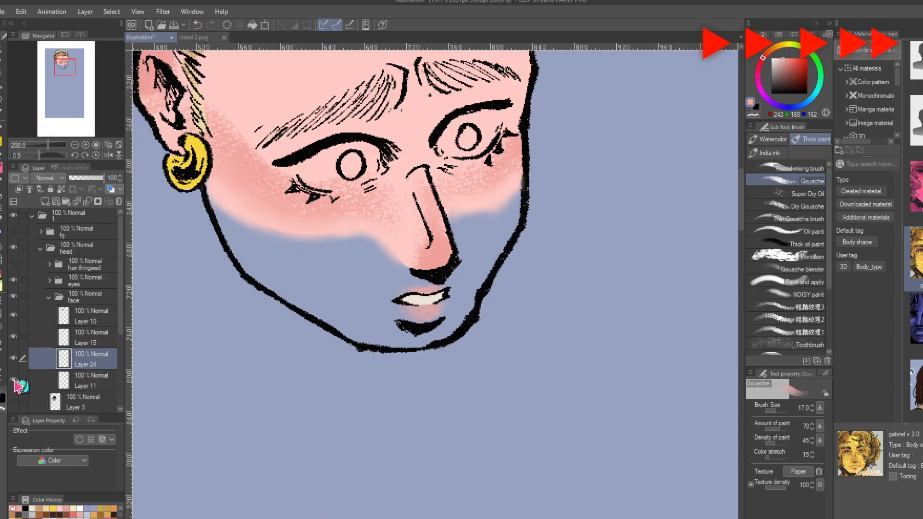
pyautogui.click(50, 379)
pyautogui.press('g')
pyautogui.click(45, 200)
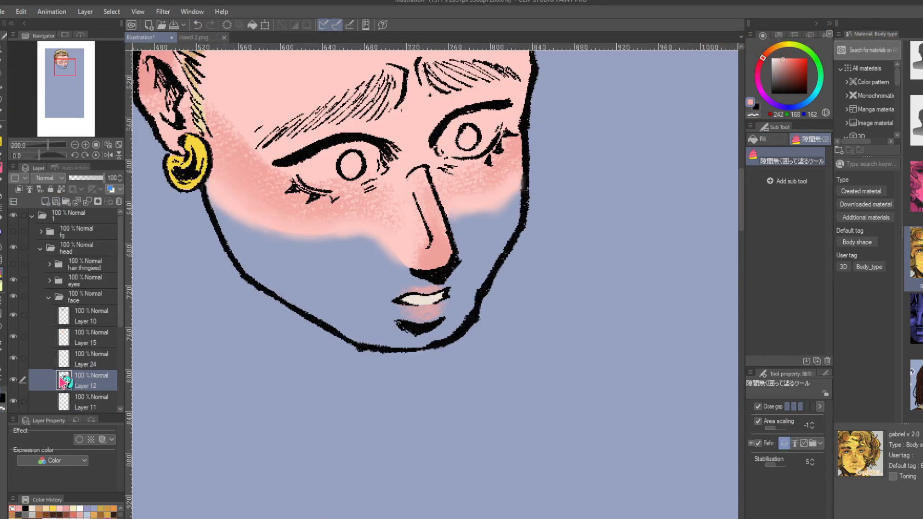
pyautogui.scroll(-2, 80, 357)
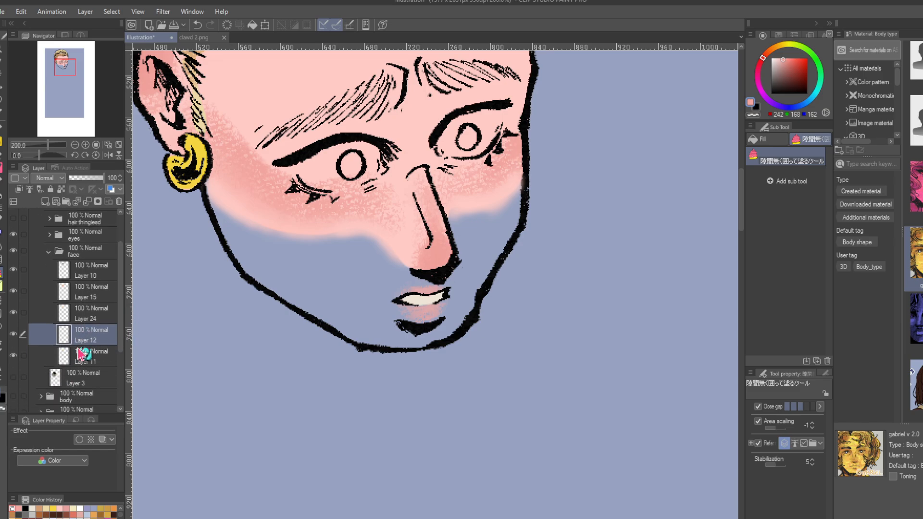
pyautogui.moveTo(82, 365); pyautogui.dragTo(81, 366)
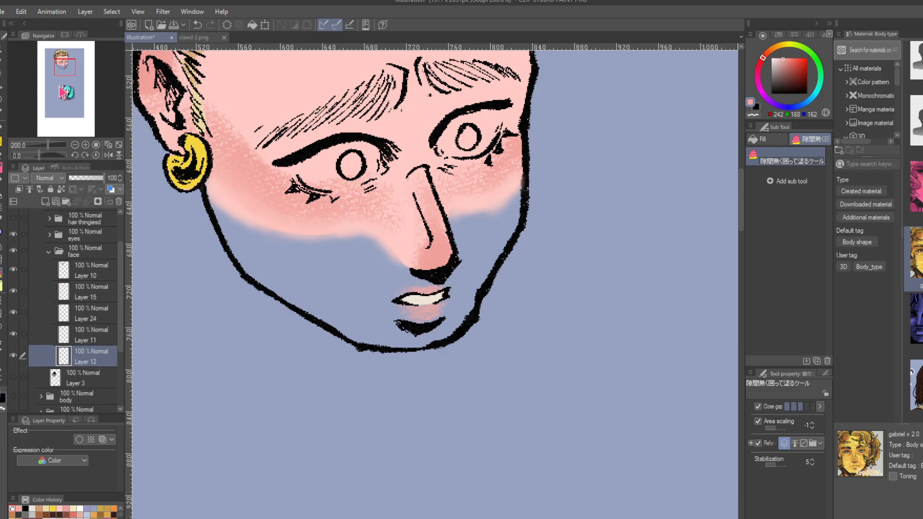
# - Fill the lower face inside the jaw line with the pink skin tone sampled from the face and merge it with the jaw line into Layer 12
pyautogui.moveTo(56, 61); pyautogui.dragTo(54, 58)
pyautogui.keyDown('alt'); pyautogui.click(303, 183); pyautogui.keyUp('alt')
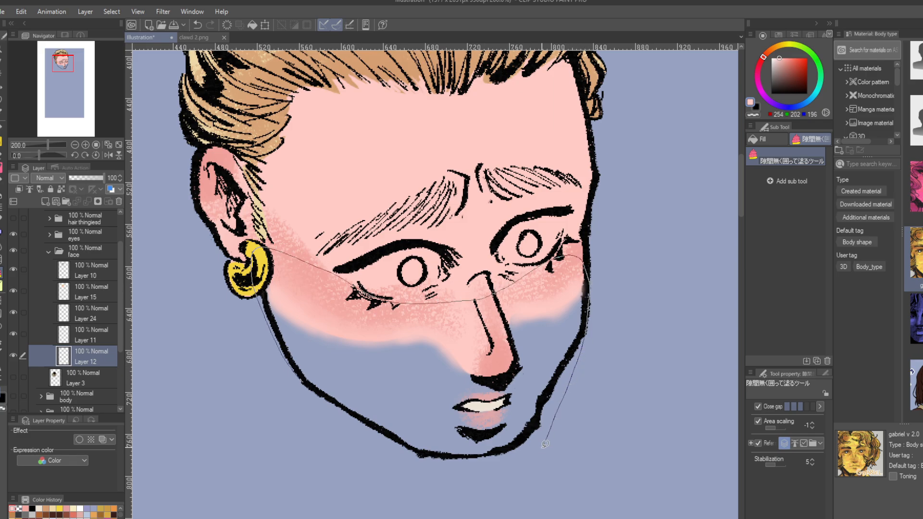
pyautogui.moveTo(545, 443)
pyautogui.mouseDown()
pyautogui.moveTo(314, 418)
pyautogui.moveTo(234, 273)
pyautogui.mouseUp()
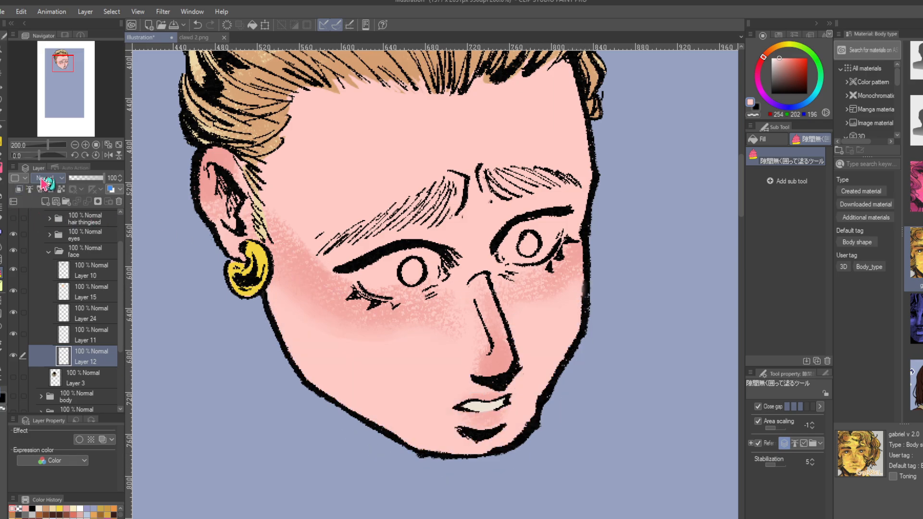
pyautogui.click(84, 145)
pyautogui.click(75, 145)
pyautogui.click(75, 145)
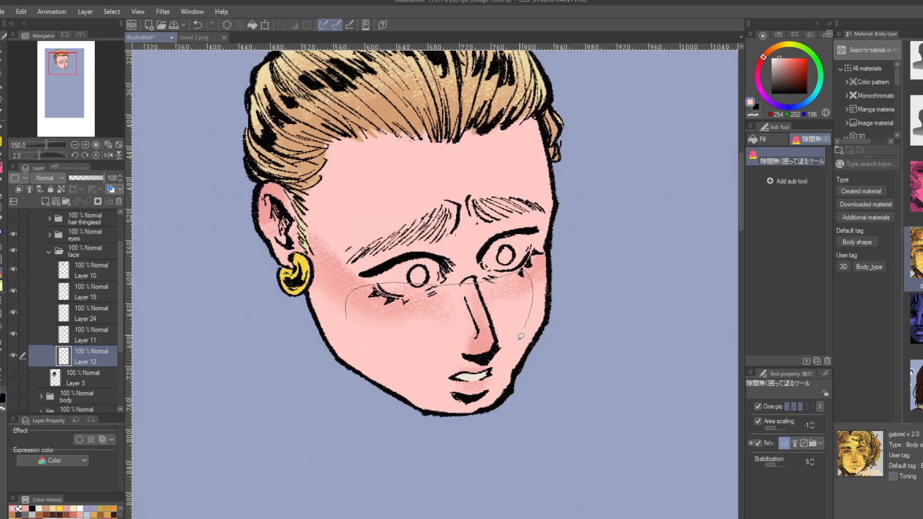
pyautogui.moveTo(520, 336); pyautogui.dragTo(518, 342)
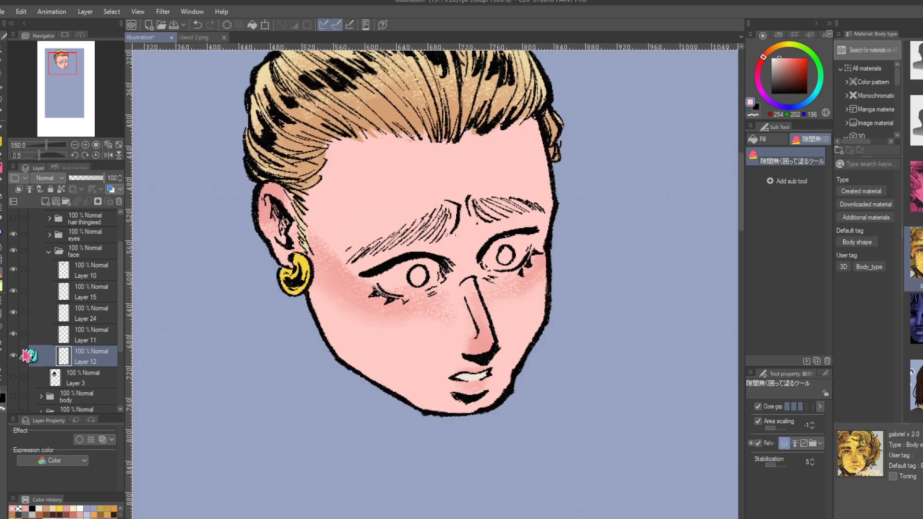
pyautogui.click(82, 335)
pyautogui.click(87, 202)
# - Isolate the merged jaw on Layer 12 by hiding the eyes and other face layers, examine its fill, and show the face layers again
pyautogui.click(13, 335)
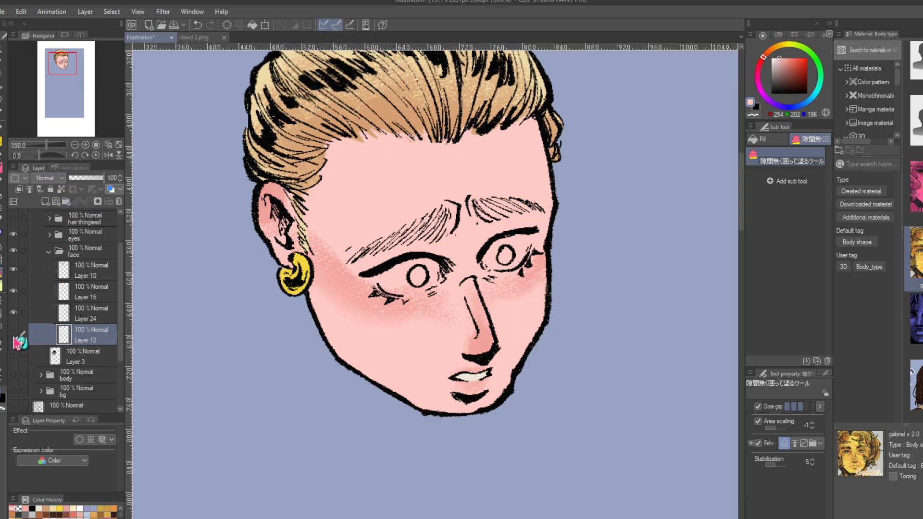
pyautogui.click(13, 335)
pyautogui.click(14, 313)
pyautogui.click(14, 292)
pyautogui.click(13, 270)
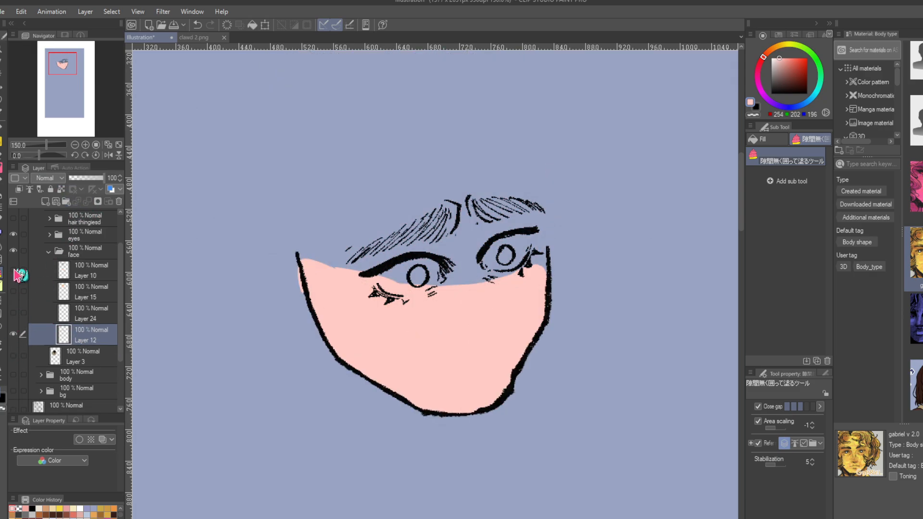
pyautogui.click(14, 251)
pyautogui.click(13, 250)
pyautogui.click(2, 155)
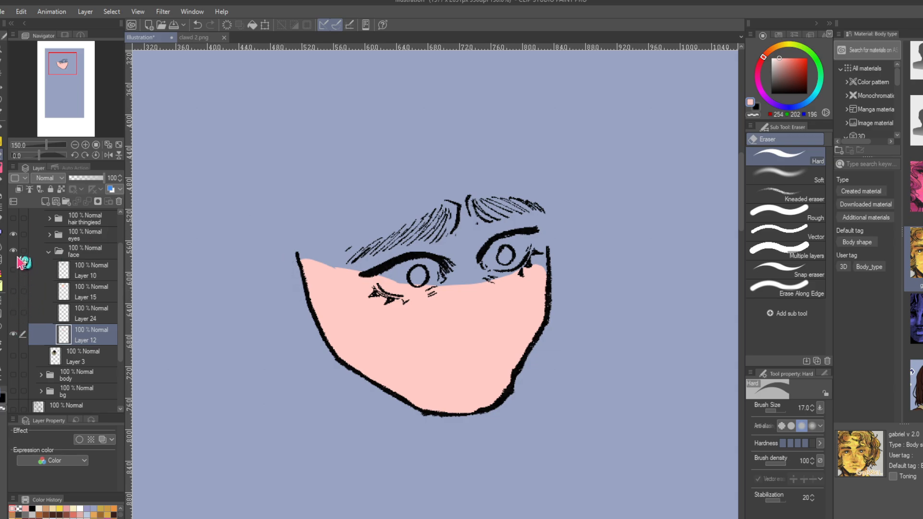
pyautogui.click(14, 251)
pyautogui.click(14, 250)
pyautogui.click(14, 234)
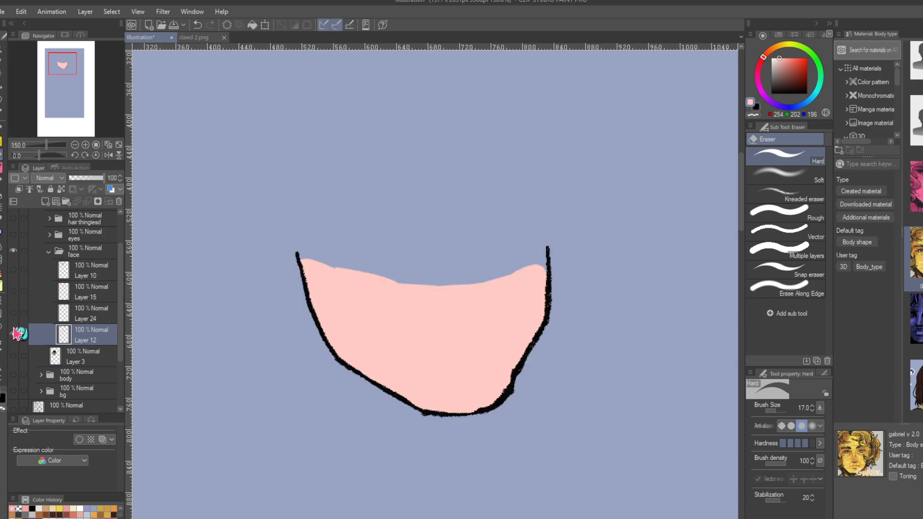
pyautogui.click(13, 313)
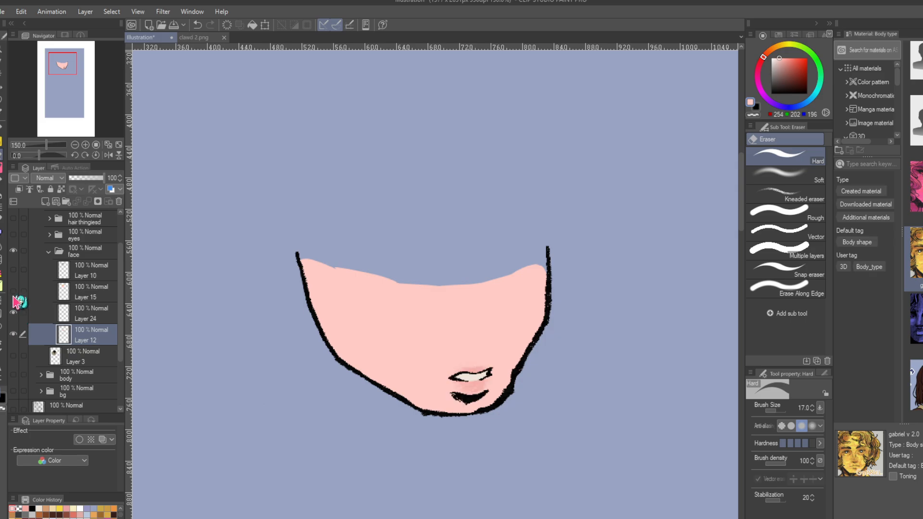
pyautogui.click(14, 291)
pyautogui.click(13, 269)
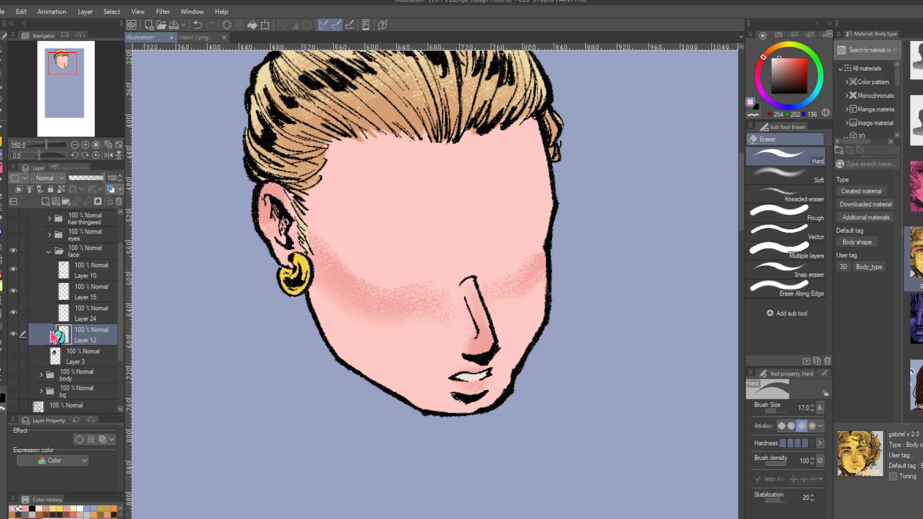
# - Try to shift the jaw on Layer 12 with the Move layer tool and undo the move
pyautogui.click(4, 88)
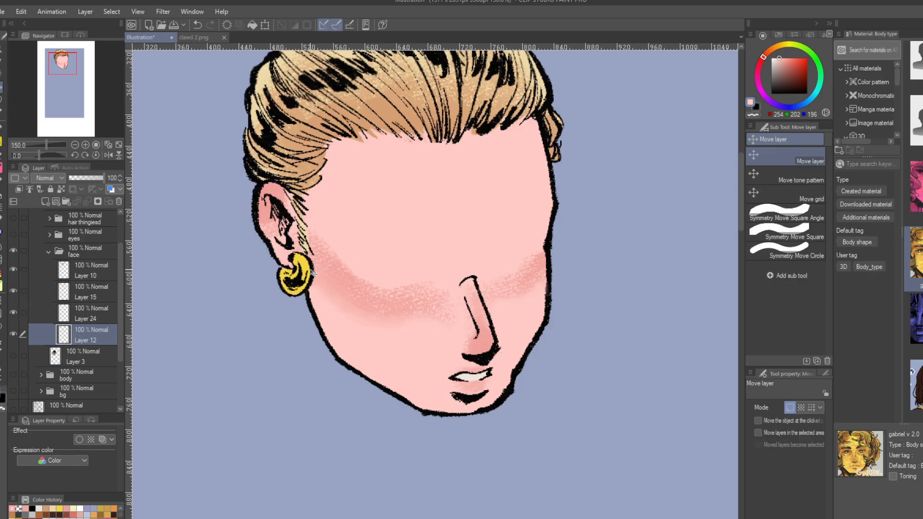
pyautogui.moveTo(234, 287)
pyautogui.mouseDown()
pyautogui.moveTo(219, 301)
pyautogui.moveTo(218, 288)
pyautogui.mouseUp()
pyautogui.click(197, 25)
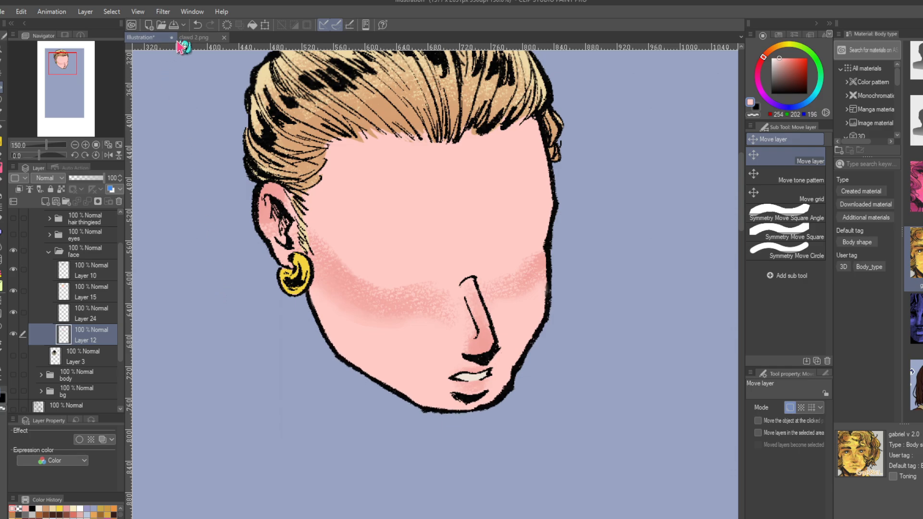
pyautogui.click(197, 24)
# - Lower the face folder's opacity to 33% and add a new colour layer beneath Layer 9 in the eyes folder
pyautogui.click(12, 334)
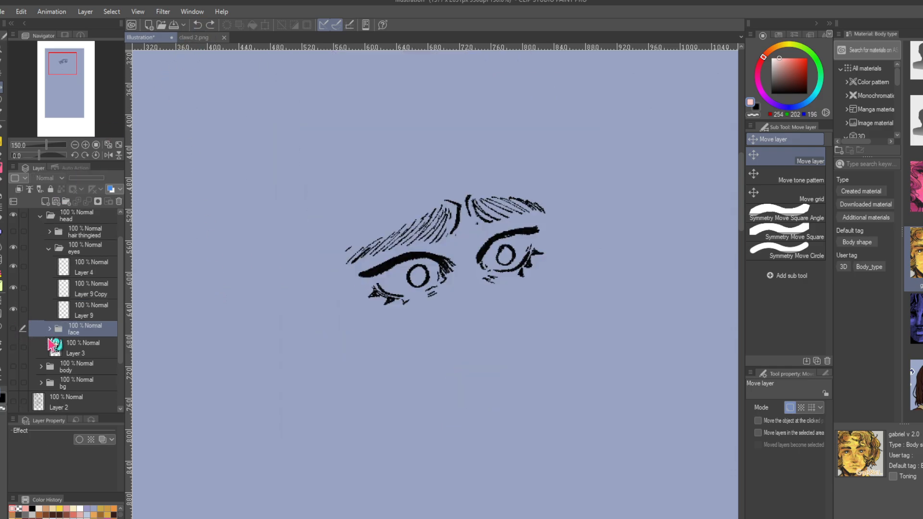
pyautogui.click(13, 328)
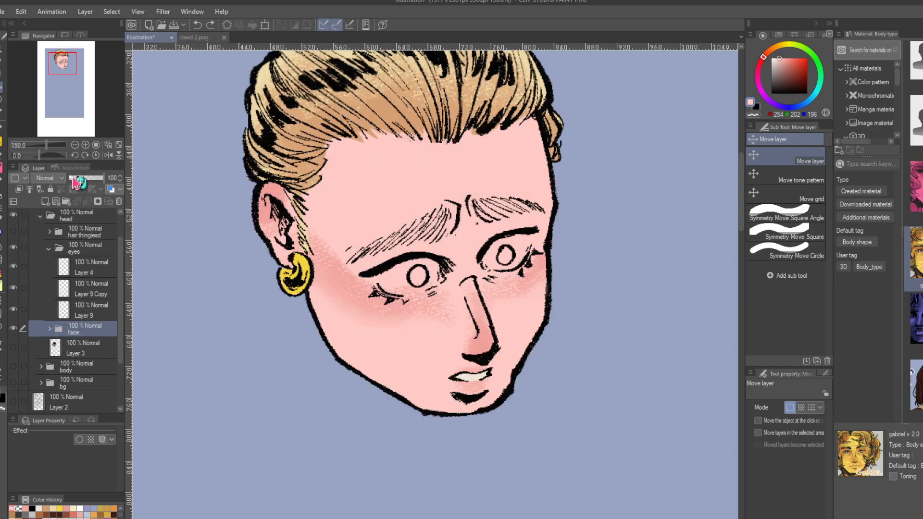
pyautogui.moveTo(80, 183); pyautogui.dragTo(85, 185)
pyautogui.click(56, 312)
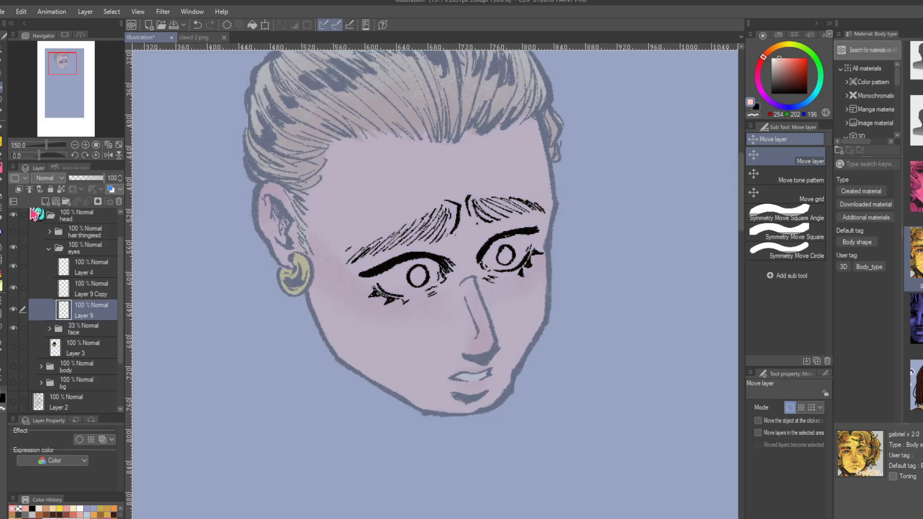
pyautogui.click(44, 200)
pyautogui.moveTo(83, 334); pyautogui.dragTo(85, 338)
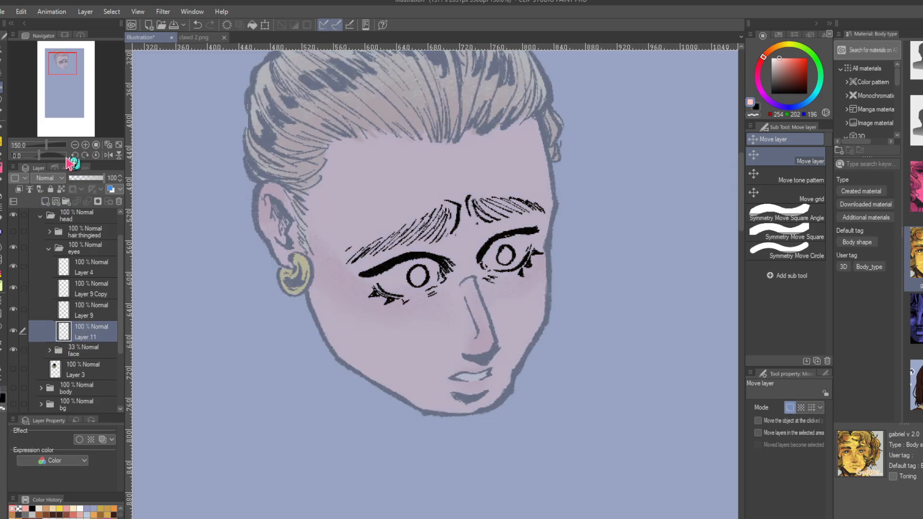
# - Fill the eyelid and under-eye skin around the left eye with pink on Layer 11, undoing the fill that covers the eye itself
pyautogui.click(85, 145)
pyautogui.click(86, 145)
pyautogui.click(86, 145)
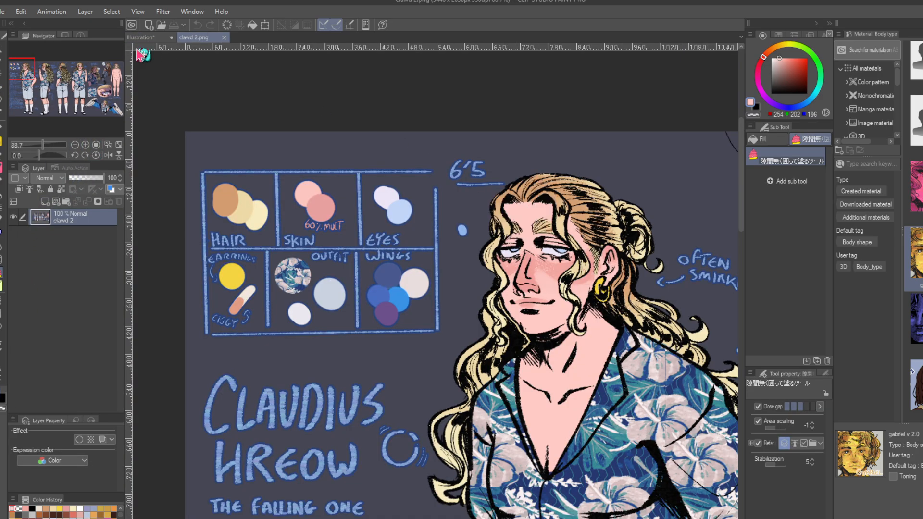
pyautogui.click(142, 37)
pyautogui.moveTo(61, 64); pyautogui.dragTo(60, 63)
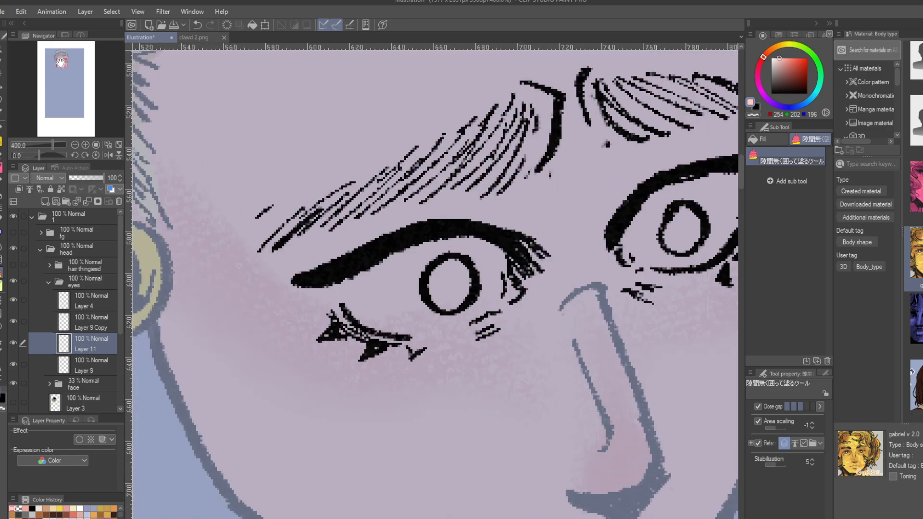
pyautogui.click(75, 145)
pyautogui.click(75, 145)
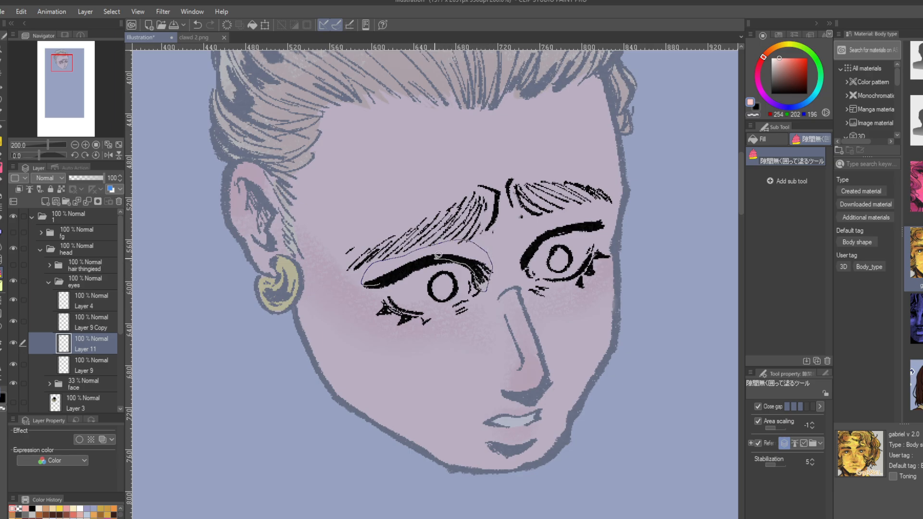
pyautogui.moveTo(378, 280); pyautogui.dragTo(380, 282)
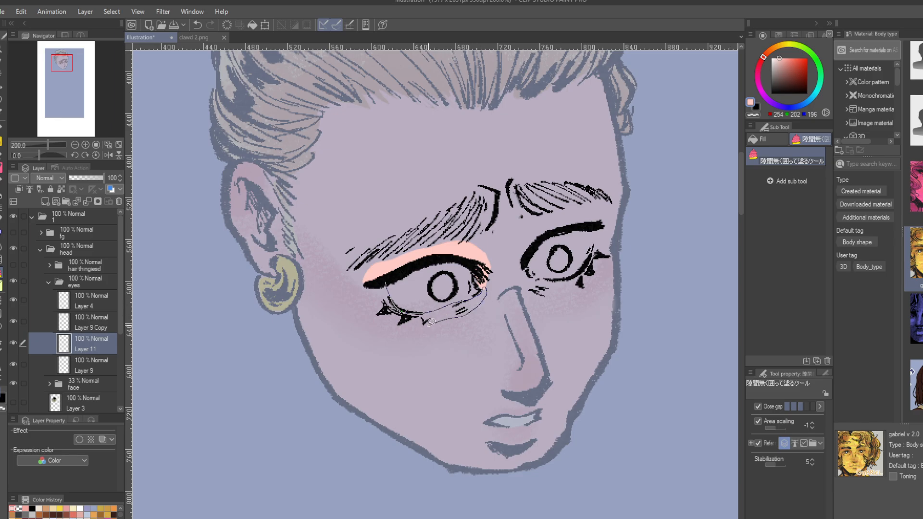
pyautogui.moveTo(372, 290); pyautogui.dragTo(369, 286)
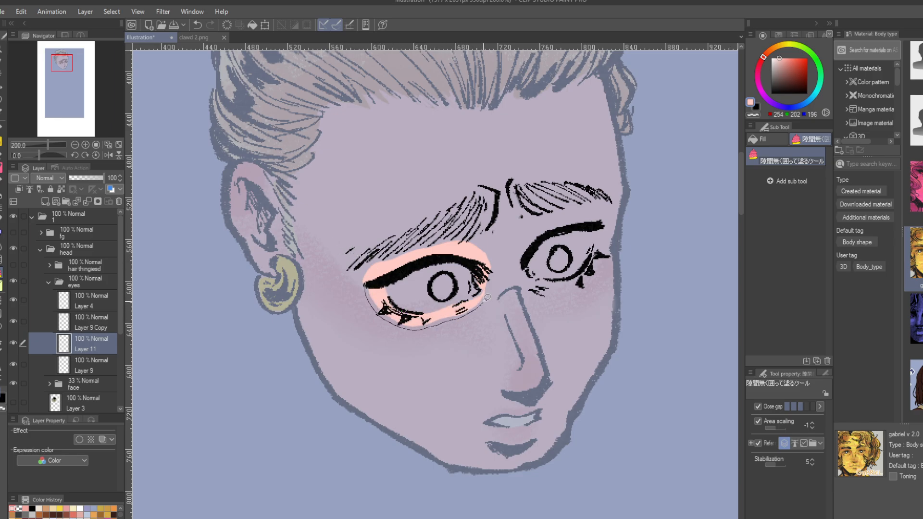
pyautogui.moveTo(486, 297); pyautogui.dragTo(485, 260)
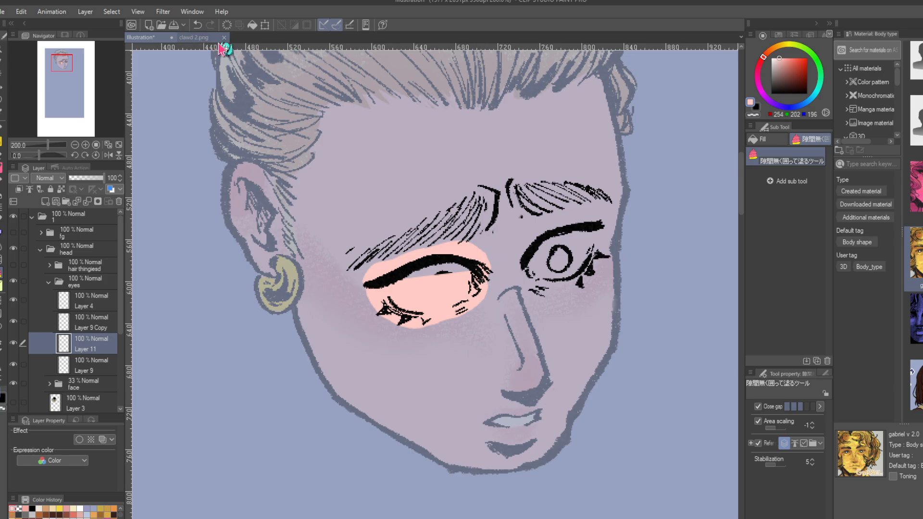
pyautogui.click(198, 25)
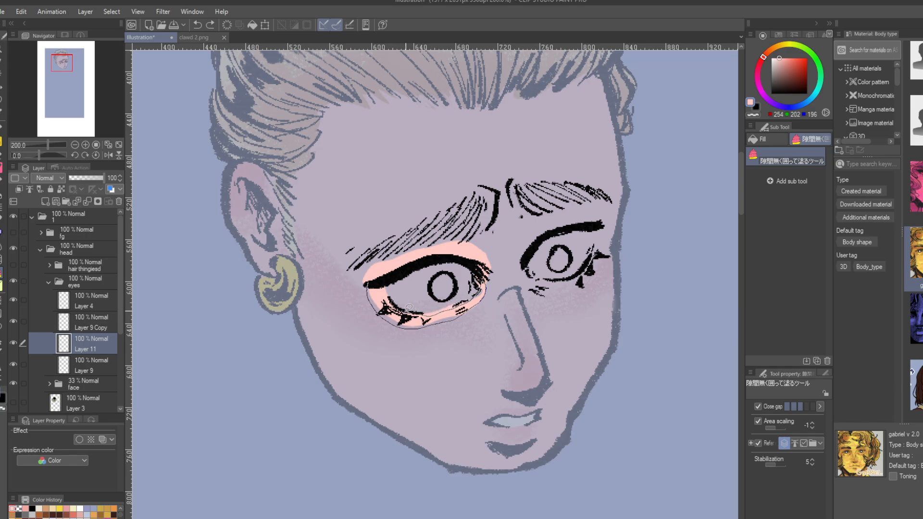
pyautogui.moveTo(384, 283); pyautogui.dragTo(380, 281)
# - Try to move the Layer 9 Copy line art and undo the move
pyautogui.click(89, 328)
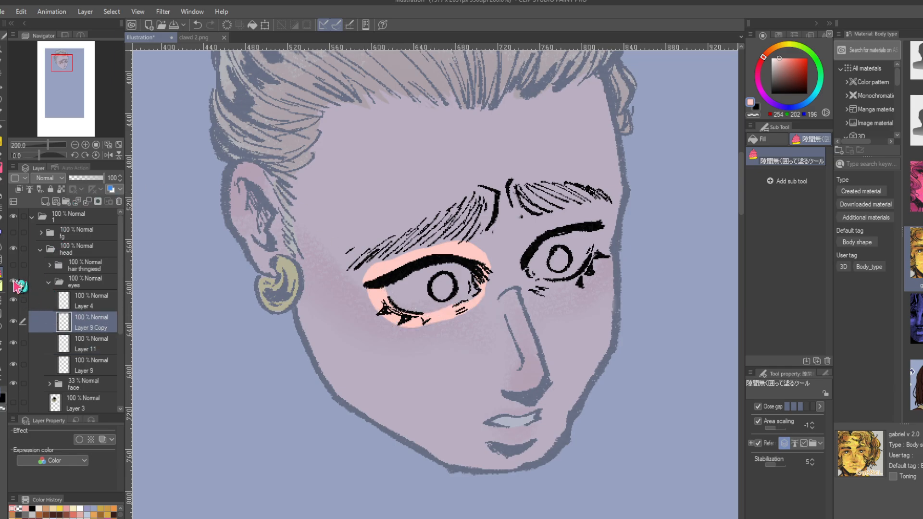
pyautogui.click(3, 91)
pyautogui.moveTo(296, 258)
pyautogui.mouseDown()
pyautogui.moveTo(317, 251)
pyautogui.moveTo(300, 261)
pyautogui.mouseUp()
pyautogui.click(197, 25)
# - Try filling the skin above and below the right eye with pink on Layer 9, and toggle that layer to check the fill
pyautogui.click(89, 369)
pyautogui.moveTo(315, 299); pyautogui.dragTo(284, 292)
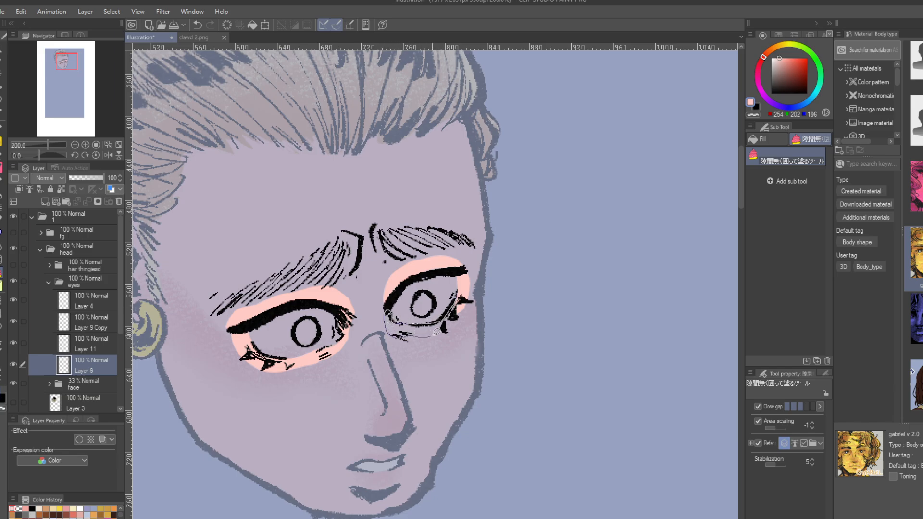
pyautogui.moveTo(436, 331); pyautogui.dragTo(454, 310)
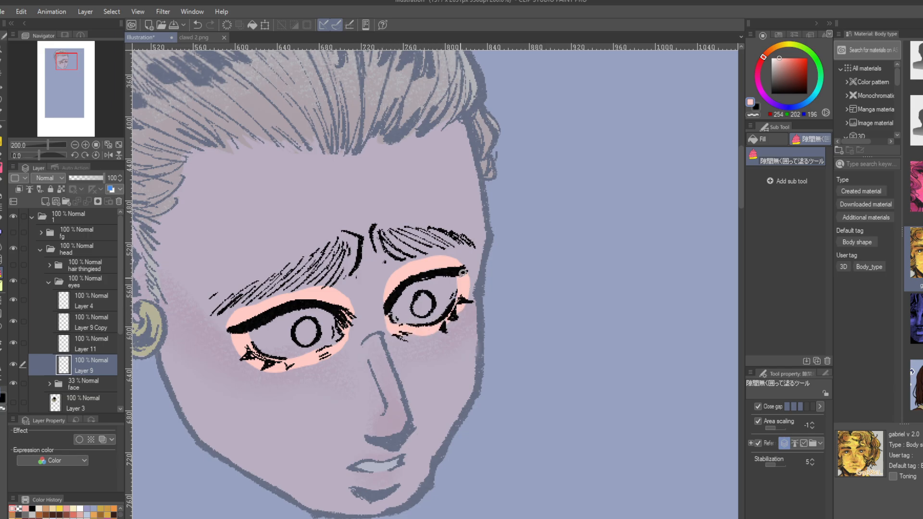
pyautogui.click(79, 349)
pyautogui.click(13, 364)
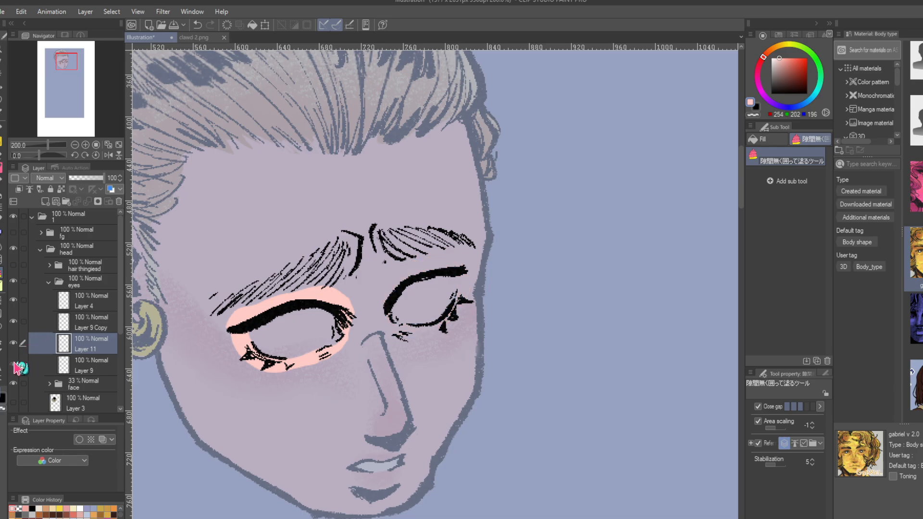
pyautogui.click(13, 364)
# - Undo the pink skin fills around the right eye on Layer 9
pyautogui.click(2, 87)
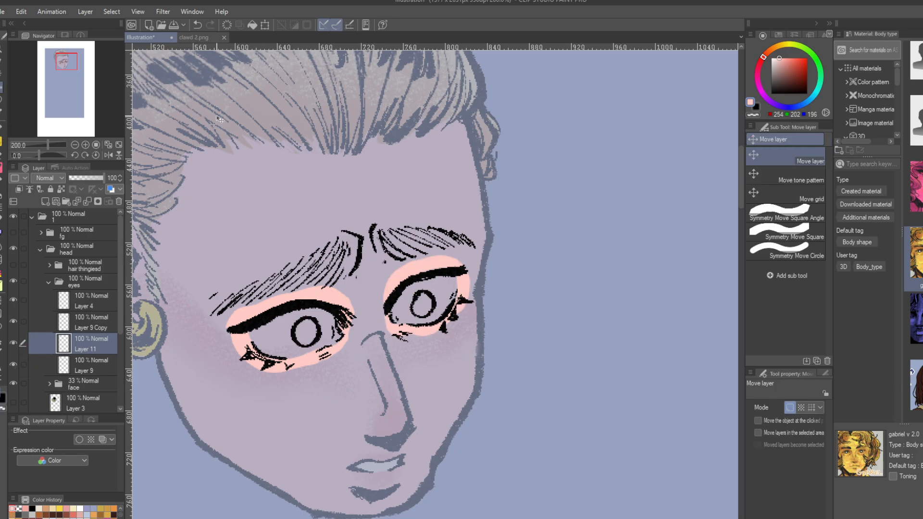
pyautogui.click(198, 26)
pyautogui.click(198, 26)
pyautogui.click(199, 26)
pyautogui.click(198, 25)
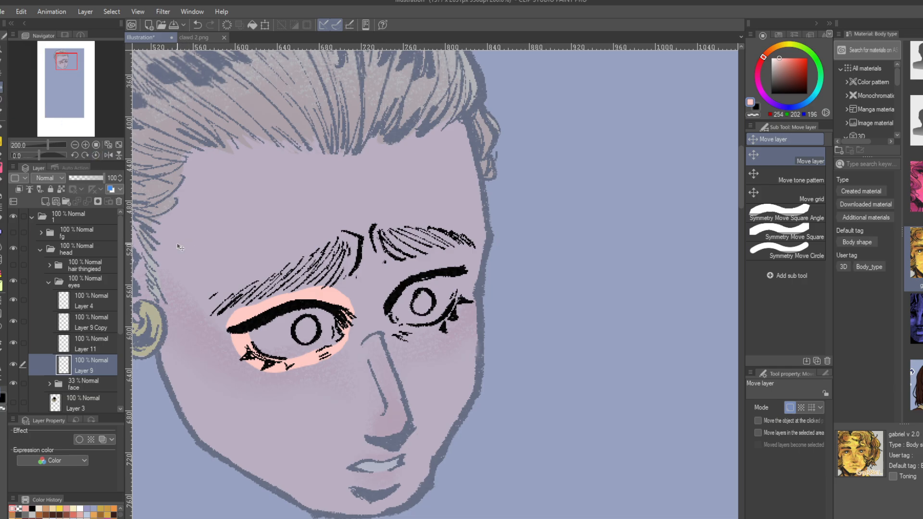
# - Fill the skin above and below the right eye with the sampled pink on Layer 11
pyautogui.click(13, 343)
pyautogui.click(13, 343)
pyautogui.click(13, 342)
pyautogui.click(13, 342)
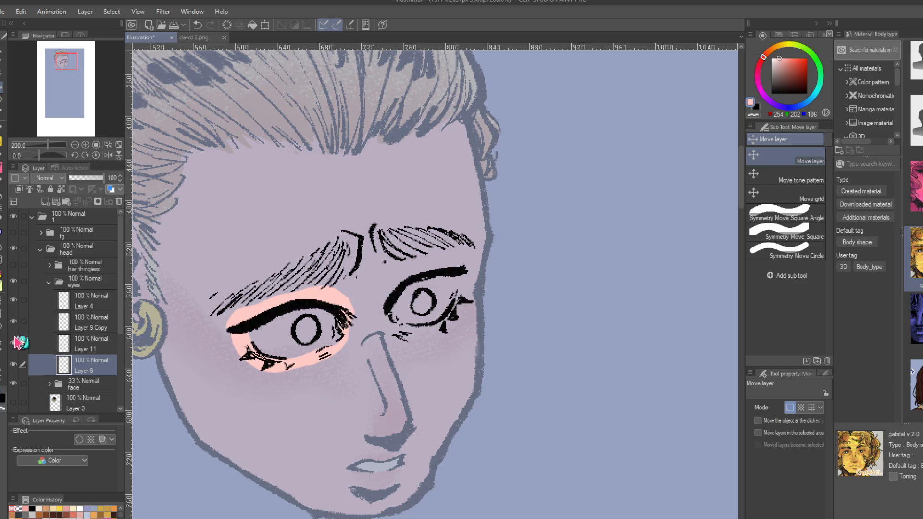
pyautogui.click(9, 286)
pyautogui.keyDown('alt'); pyautogui.click(386, 279); pyautogui.keyUp('alt')
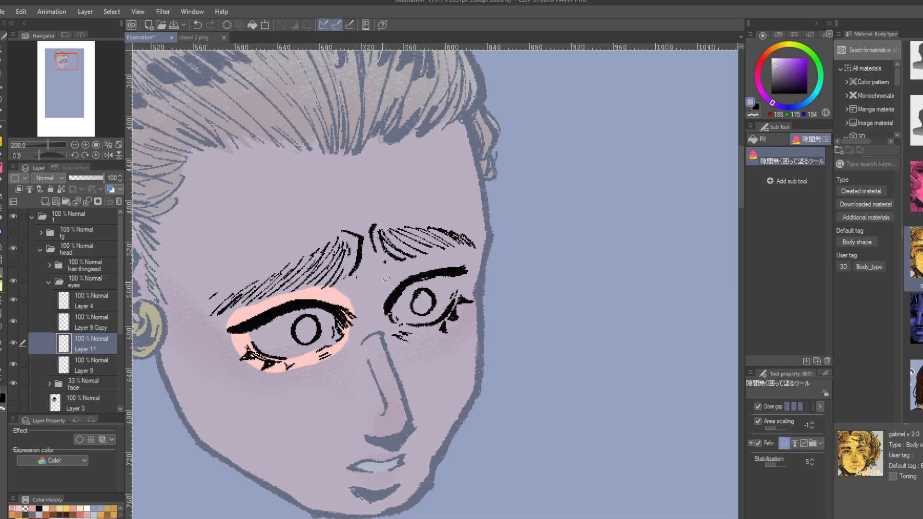
pyautogui.keyDown('alt'); pyautogui.click(332, 292); pyautogui.keyUp('alt')
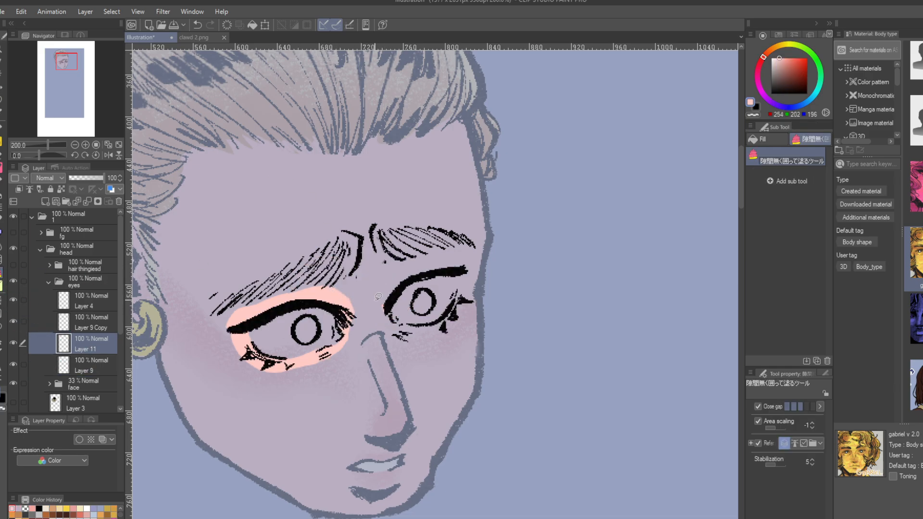
pyautogui.moveTo(425, 276); pyautogui.dragTo(402, 289)
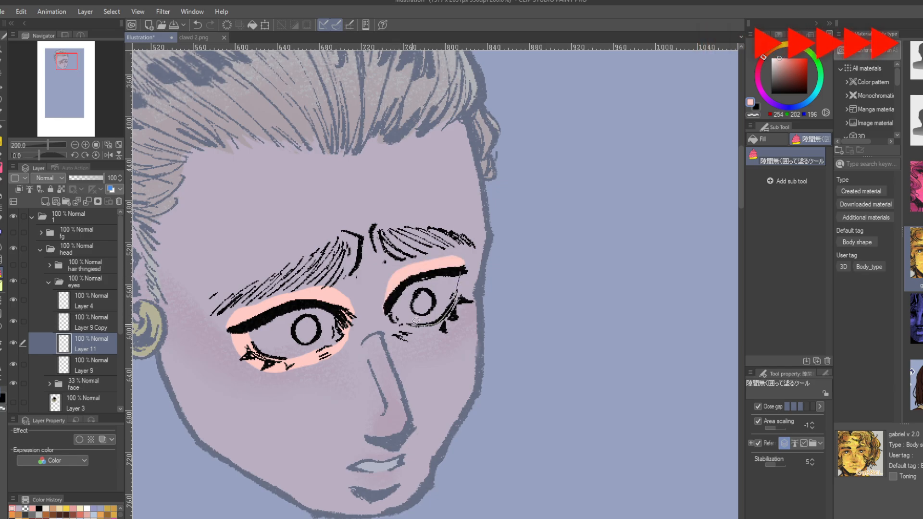
pyautogui.moveTo(459, 273)
pyautogui.mouseDown()
pyautogui.moveTo(400, 322)
pyautogui.moveTo(393, 311)
pyautogui.moveTo(400, 331)
pyautogui.moveTo(399, 323)
pyautogui.mouseUp()
# - Fill the inner corners of both eyes with a deeper pink
pyautogui.moveTo(335, 321); pyautogui.dragTo(339, 340)
pyautogui.keyDown('alt'); pyautogui.click(339, 339); pyautogui.keyUp('alt')
pyautogui.click(73, 322)
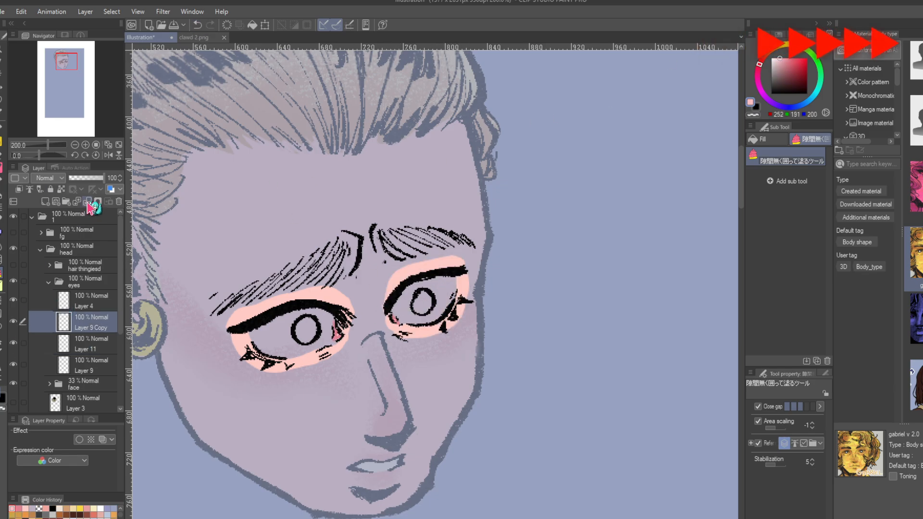
# - Fill a crescent of skin beside the right eye's inner corner with pink on Layer 9, and hide Layer 11
pyautogui.click(72, 365)
pyautogui.keyDown('alt'); pyautogui.click(399, 271); pyautogui.keyUp('alt')
pyautogui.moveTo(395, 269); pyautogui.dragTo(397, 332)
pyautogui.click(72, 344)
pyautogui.press('m')
pyautogui.click(72, 365)
pyautogui.hotkey('alt', 'Delete')
pyautogui.hotkey('ctrl', 'd')
pyautogui.click(14, 342)
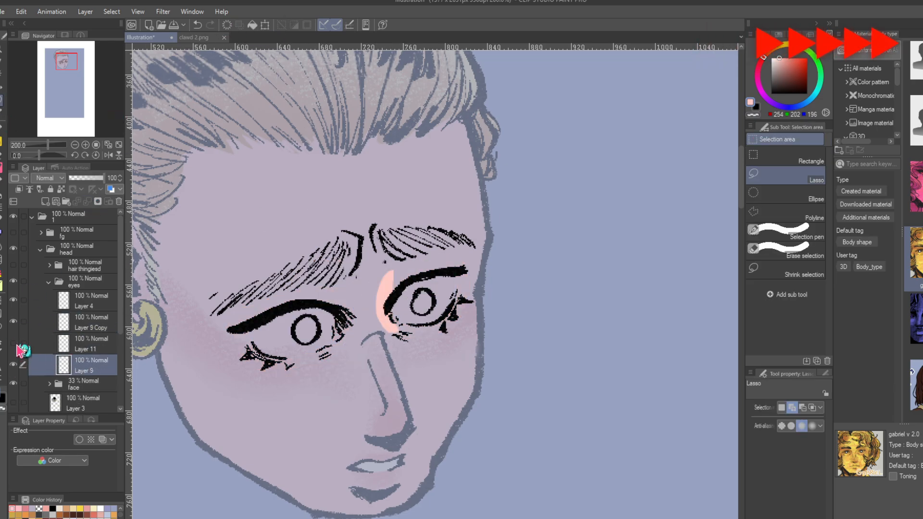
# - Toggle Layer 9 and Layer 11 to check the skin fills around both eyes
pyautogui.press('e')
pyautogui.click(14, 364)
pyautogui.click(14, 342)
pyautogui.click(72, 344)
pyautogui.press('g')
pyautogui.click(13, 364)
pyautogui.click(72, 366)
pyautogui.press('k')
pyautogui.moveTo(223, 288); pyautogui.dragTo(201, 292)
pyautogui.moveTo(155, 332)
pyautogui.mouseDown()
pyautogui.moveTo(145, 368)
pyautogui.moveTo(158, 361)
pyautogui.mouseUp()
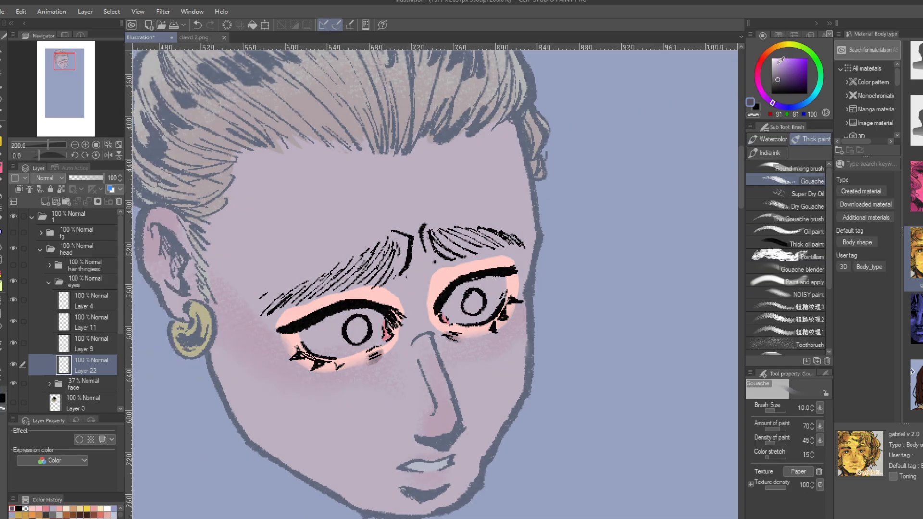
# - Fill the whites of both eyes with pale lavender (RGB 194, 195, 226) on Layer 22
pyautogui.click(793, 110)
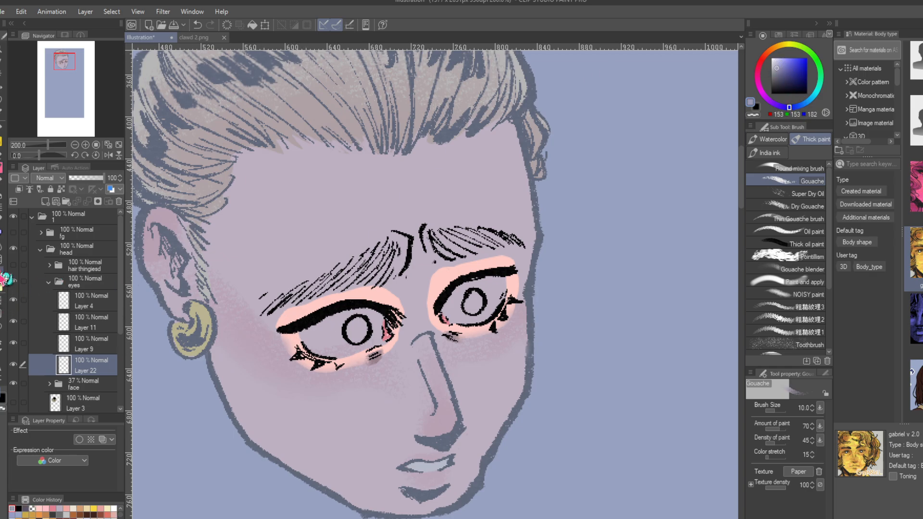
pyautogui.click(5, 279)
pyautogui.click(4, 286)
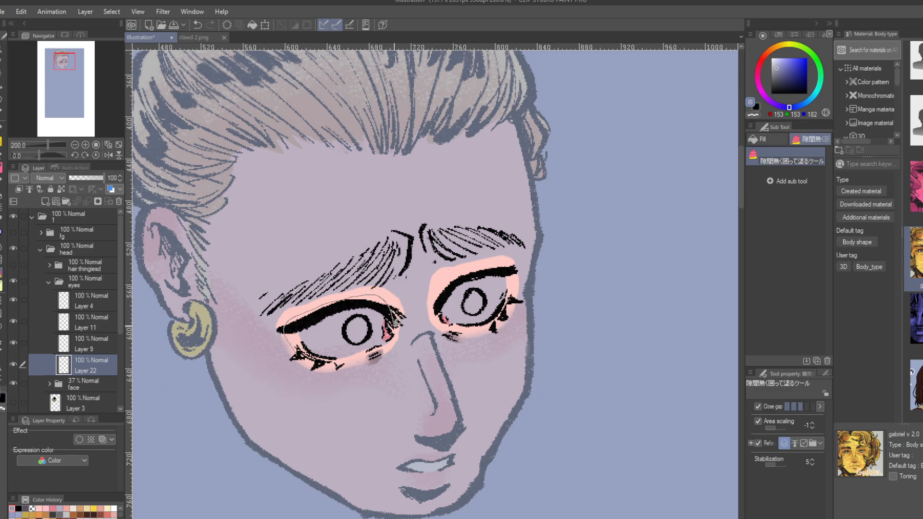
pyautogui.moveTo(304, 353); pyautogui.dragTo(302, 354)
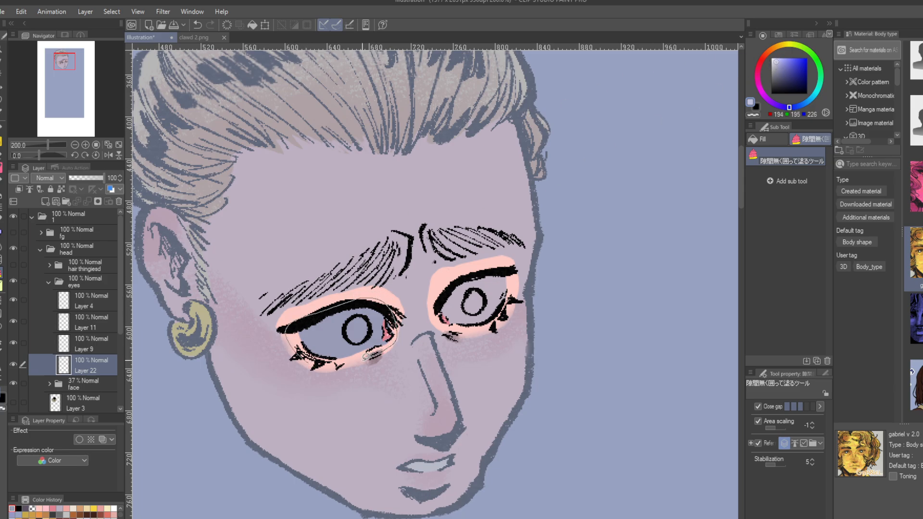
pyautogui.moveTo(365, 357); pyautogui.dragTo(320, 363)
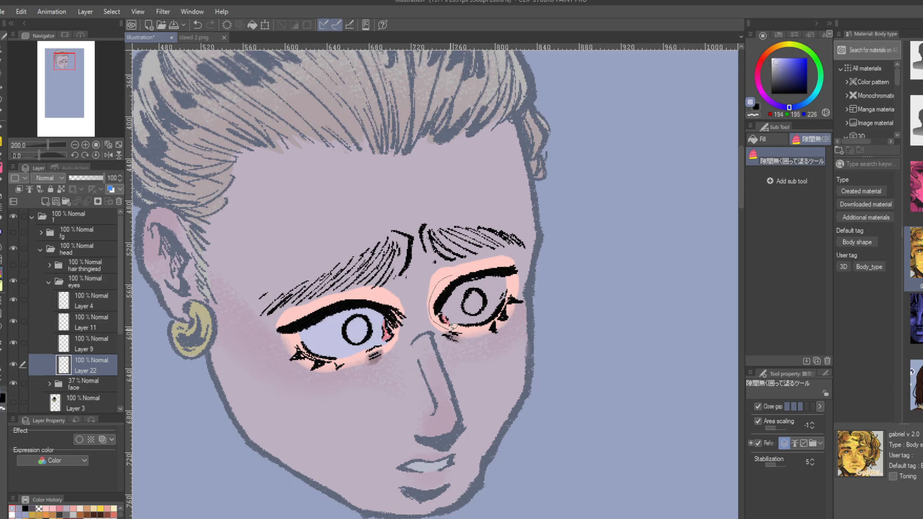
pyautogui.moveTo(507, 261); pyautogui.dragTo(459, 264)
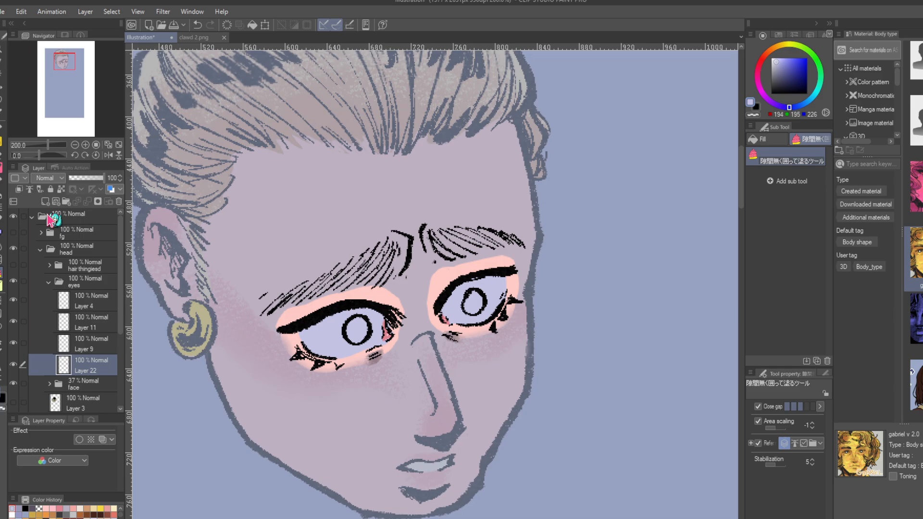
# - Fill both irises on a new layer with the light blue eye colour sampled from the clawd 2.png palette
pyautogui.click(13, 322)
pyautogui.click(13, 322)
pyautogui.click(14, 343)
pyautogui.click(13, 343)
pyautogui.click(193, 37)
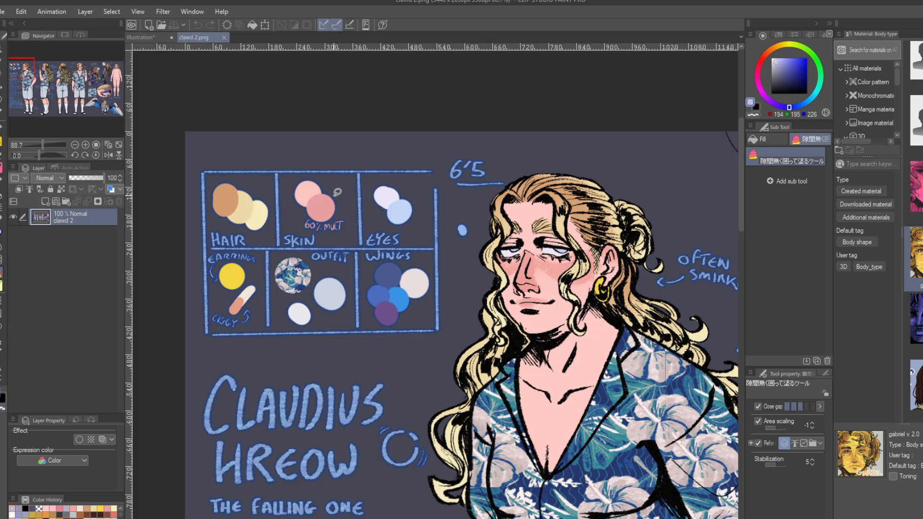
pyautogui.keyDown('alt'); pyautogui.click(400, 210); pyautogui.keyUp('alt')
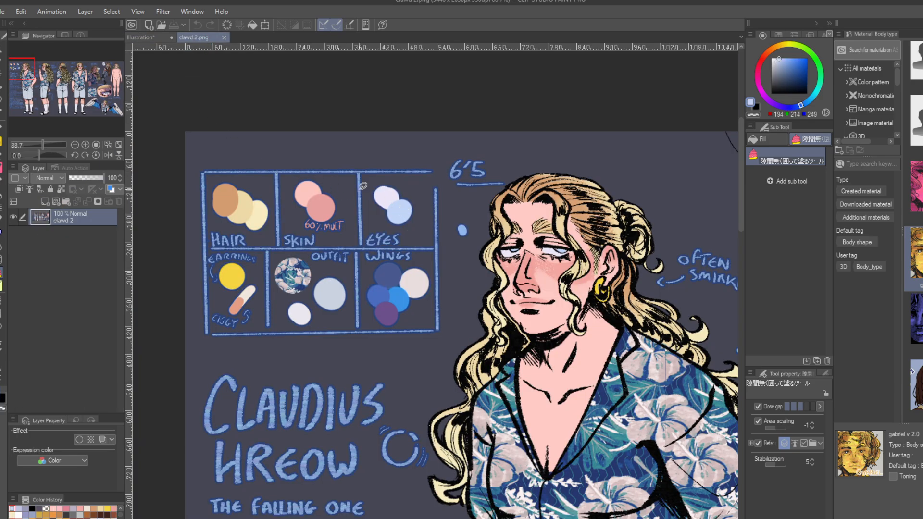
pyautogui.click(141, 37)
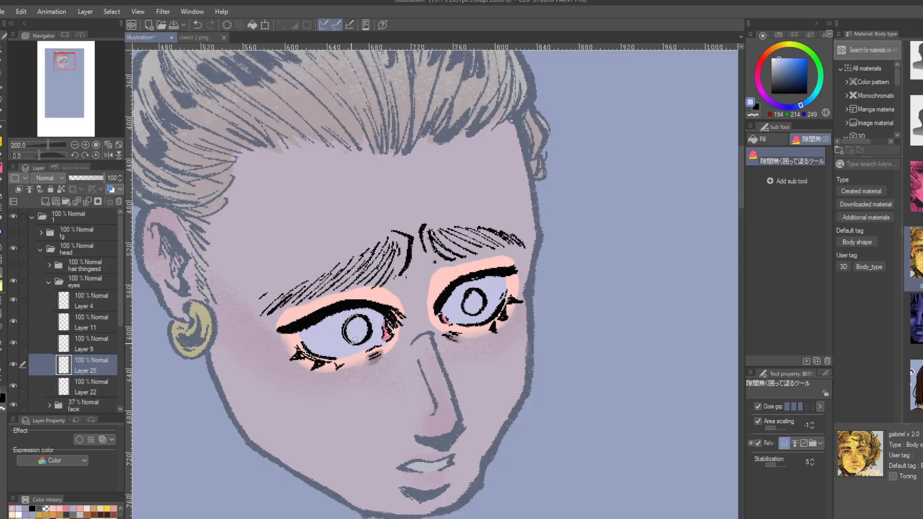
pyautogui.click(362, 311)
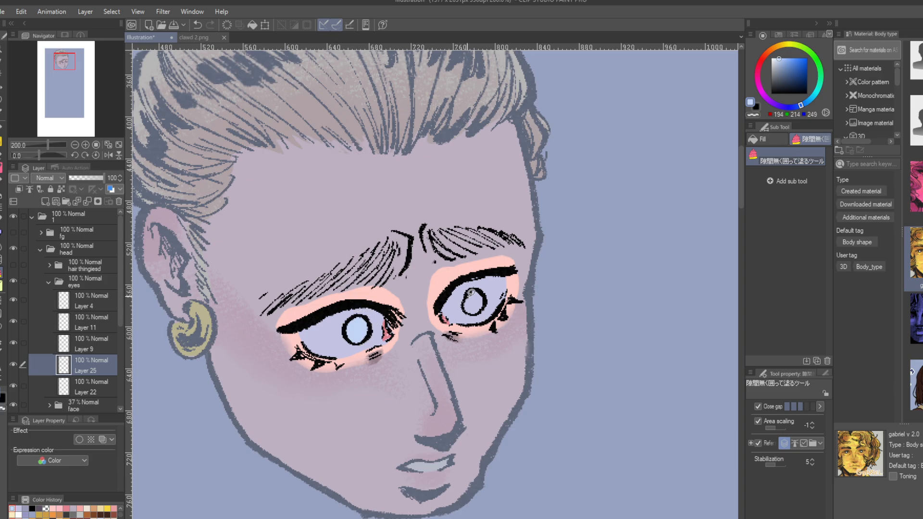
pyautogui.moveTo(490, 302); pyautogui.dragTo(472, 286)
# - Adjust the hue and saturation of the eye whites on Layer 22
pyautogui.click(4, 165)
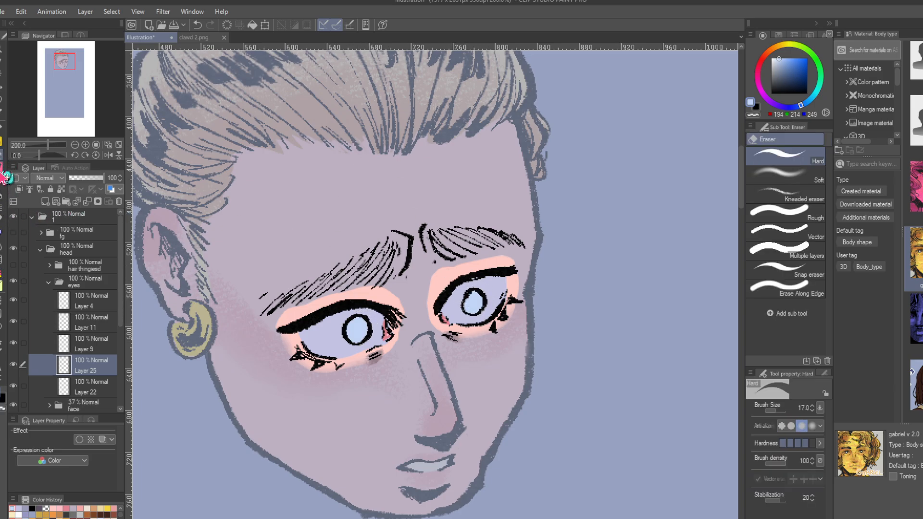
pyautogui.click(82, 389)
pyautogui.hotkey('ctrl', 'u')
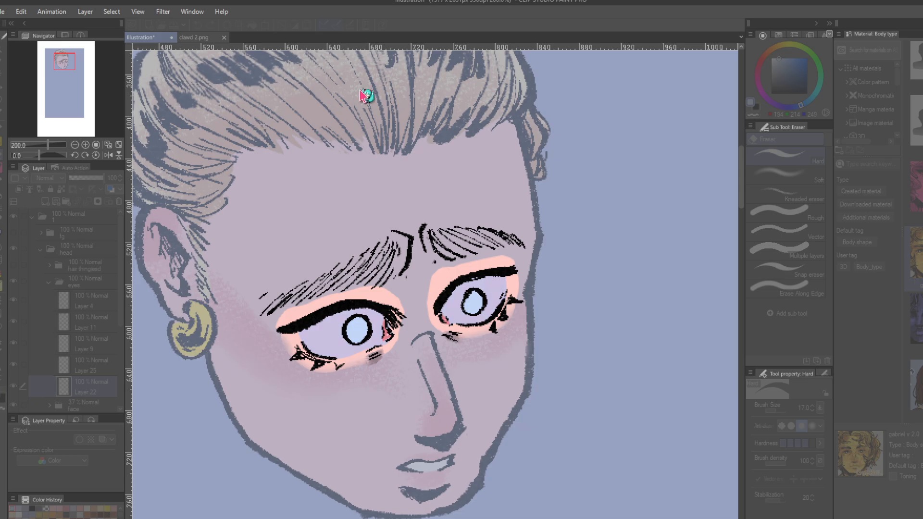
pyautogui.press('Escape')
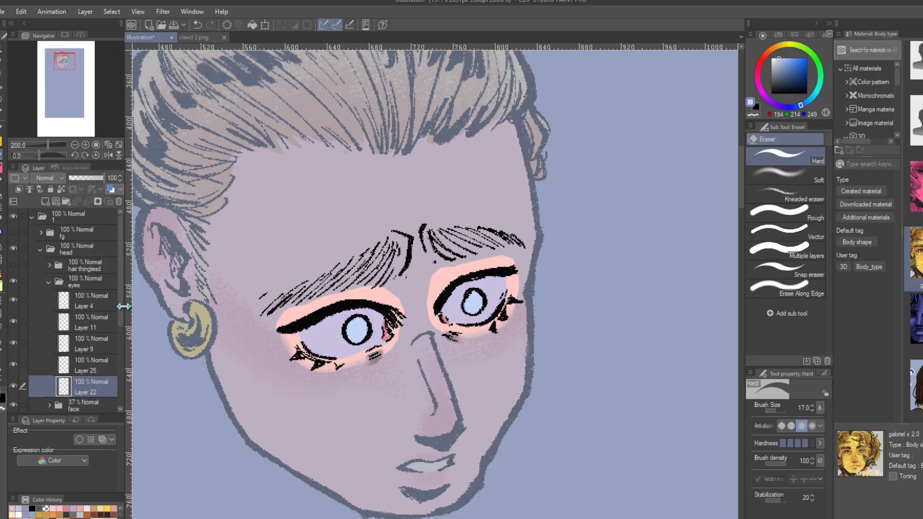
# - Raise the face folder's opacity to 100%
pyautogui.scroll(-2, 87, 346)
pyautogui.click(87, 362)
pyautogui.moveTo(89, 182); pyautogui.dragTo(104, 182)
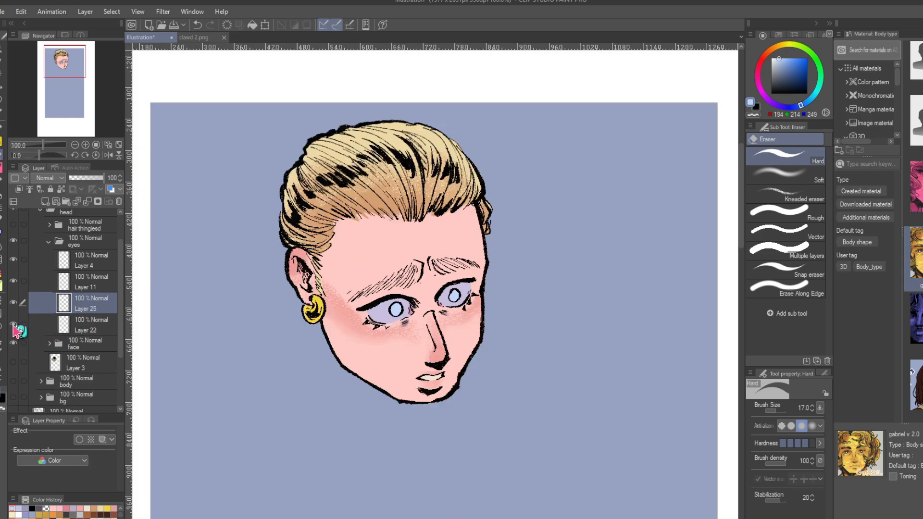
# - Toggle the eye whites, irises, line art and eyebrow layers to check the eye colours against the face
pyautogui.click(13, 325)
pyautogui.click(13, 325)
pyautogui.click(14, 325)
pyautogui.click(14, 326)
pyautogui.click(13, 303)
pyautogui.click(14, 262)
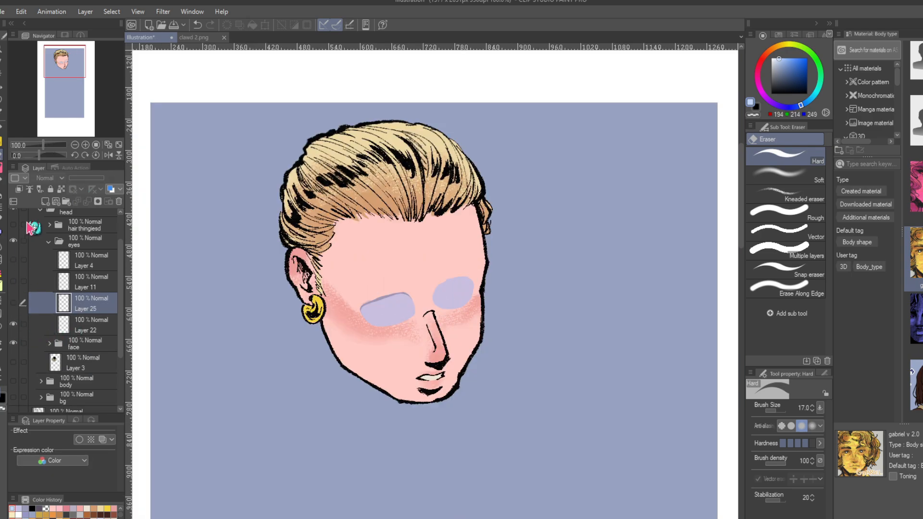
pyautogui.click(14, 326)
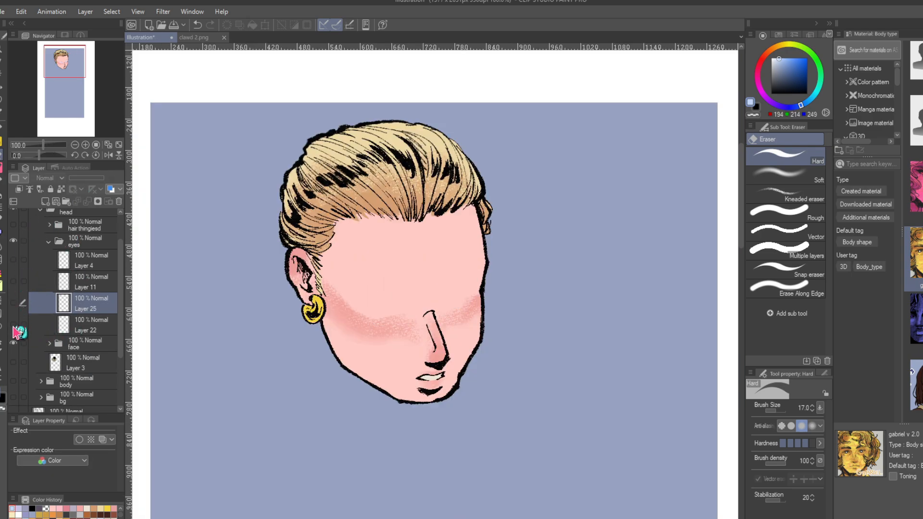
pyautogui.click(14, 326)
pyautogui.click(14, 303)
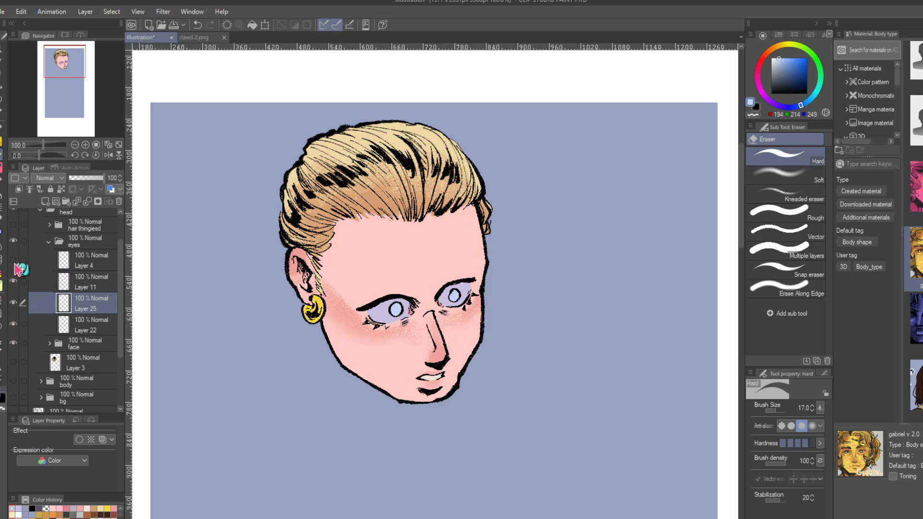
pyautogui.click(14, 260)
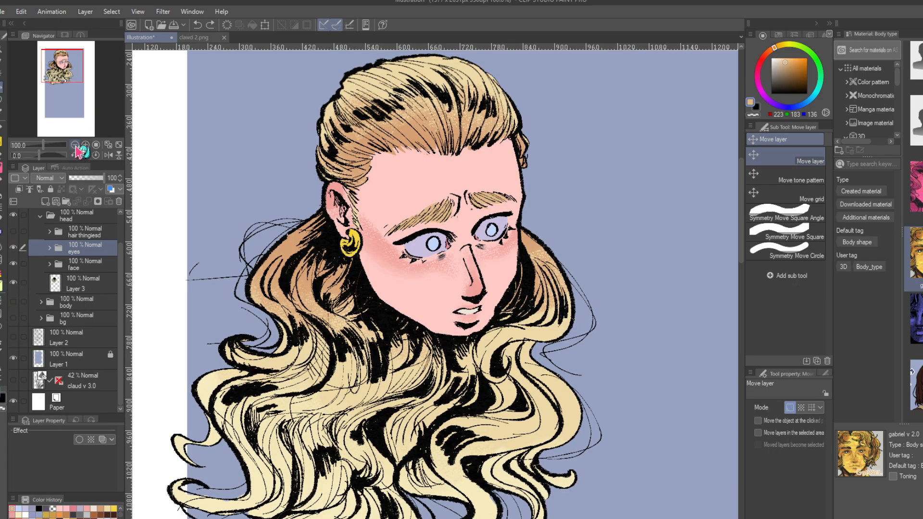
# - Isolate the front hair strands by hiding the face, eyes and Layer 3, and open the hair thingiesd folder
pyautogui.click(75, 145)
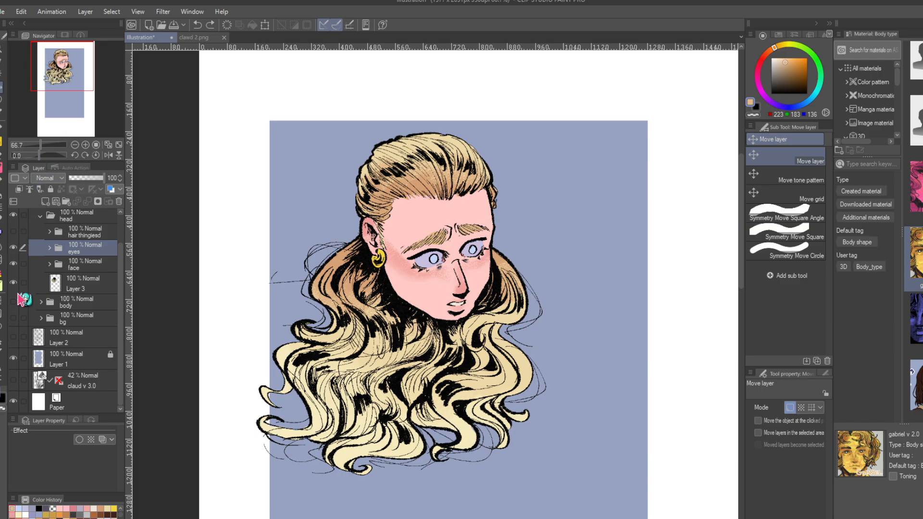
pyautogui.click(13, 264)
pyautogui.click(14, 248)
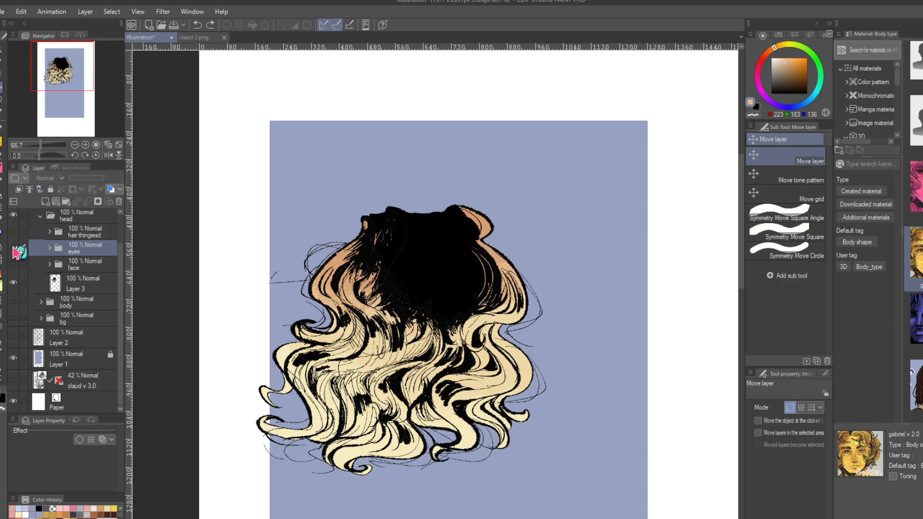
pyautogui.click(14, 247)
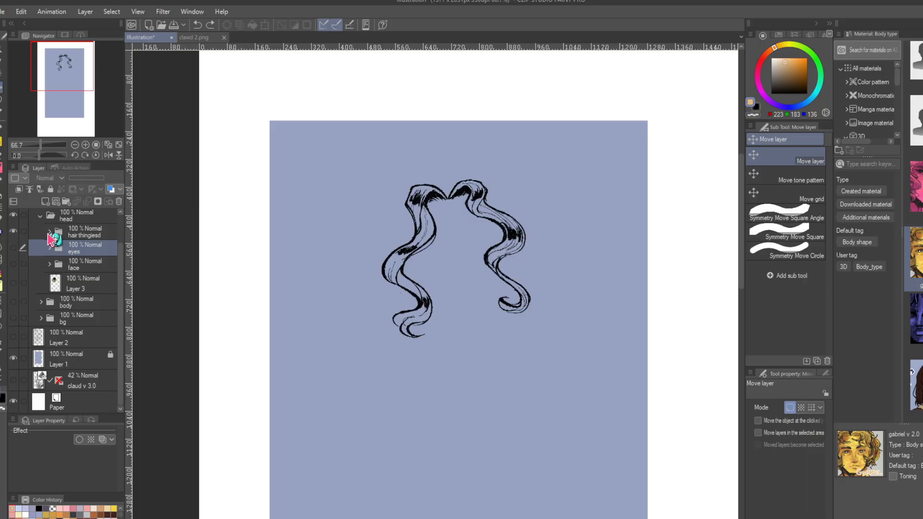
pyautogui.click(48, 232)
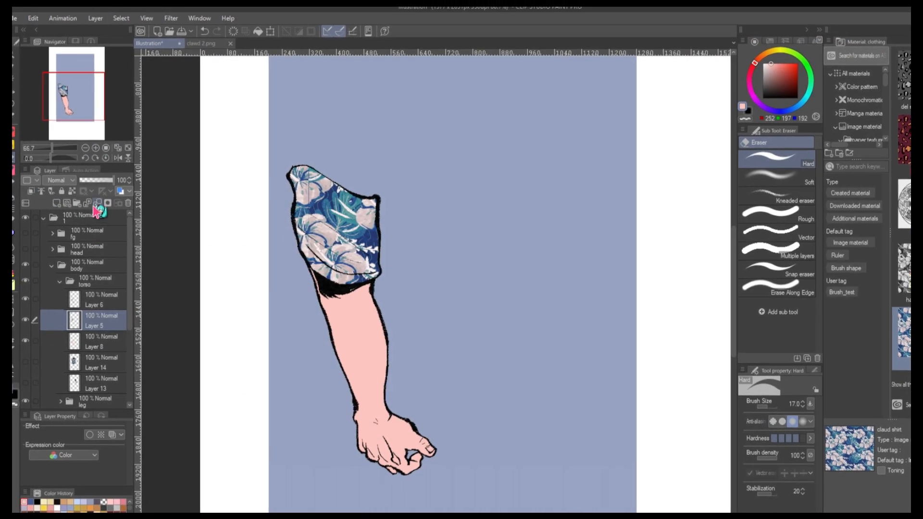
# - Merge the patterned sleeve and arm layers into Layer 8 and review the whole torso
pyautogui.click(92, 202)
pyautogui.click(20, 300)
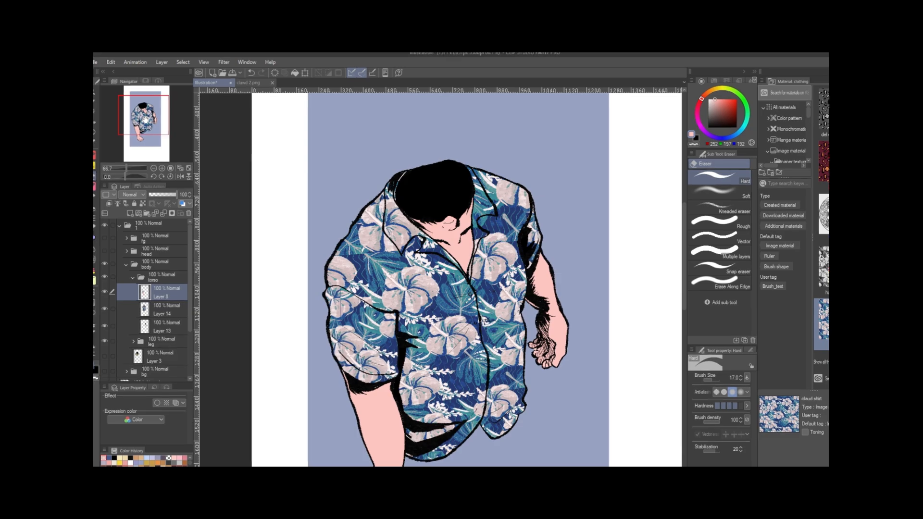
pyautogui.click(153, 176)
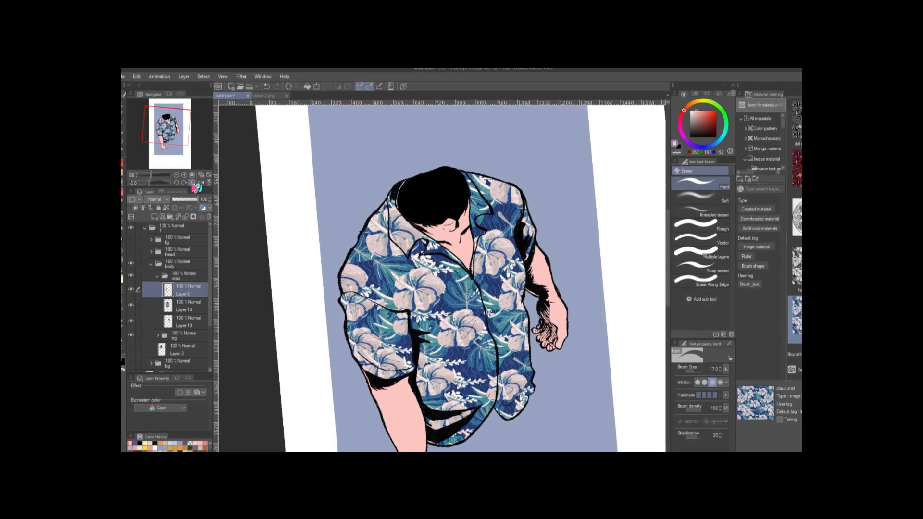
pyautogui.click(187, 181)
pyautogui.click(172, 173)
pyautogui.moveTo(162, 131); pyautogui.dragTo(181, 144)
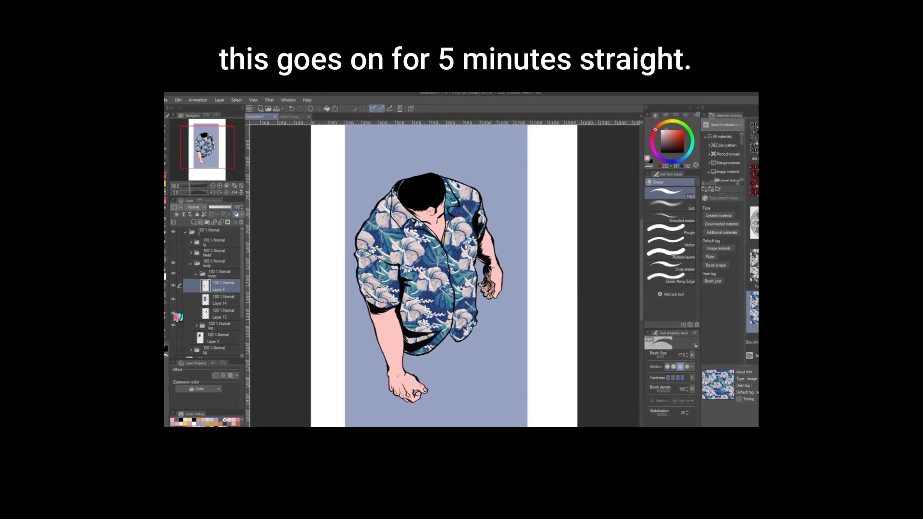
# - Collapse and hide the torso folder and show the leg folder
pyautogui.click(211, 274)
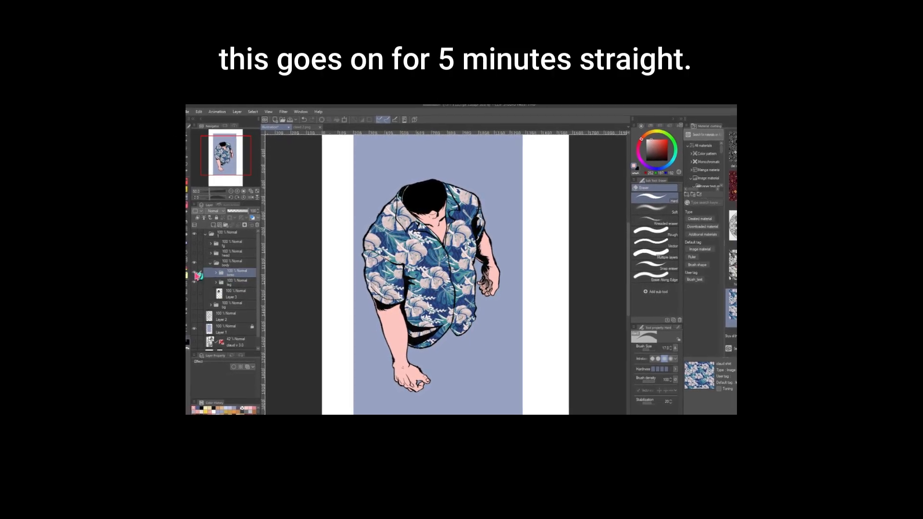
pyautogui.click(189, 273)
pyautogui.click(188, 283)
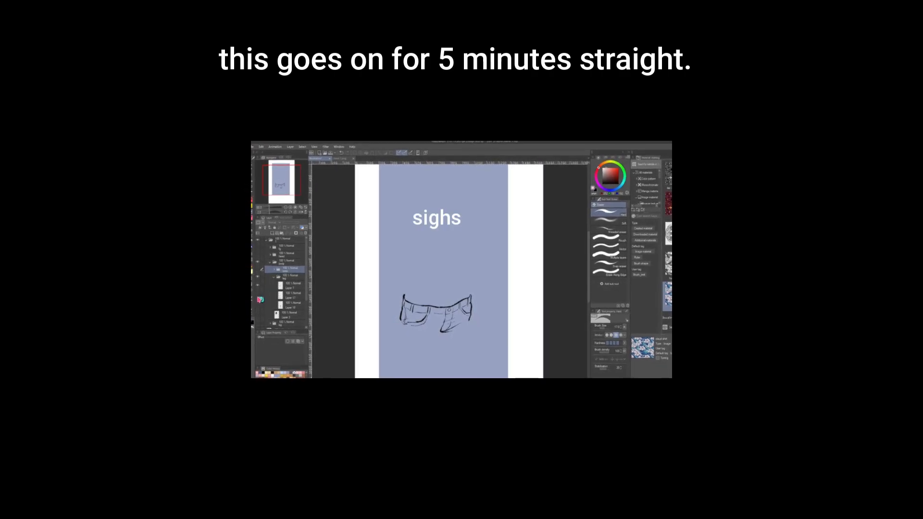
# - Add a layer above Layer 17 in the leg folder and fill the shorts with light blue-grey (RGB 202, 210, 224)
pyautogui.click(285, 296)
pyautogui.click(267, 232)
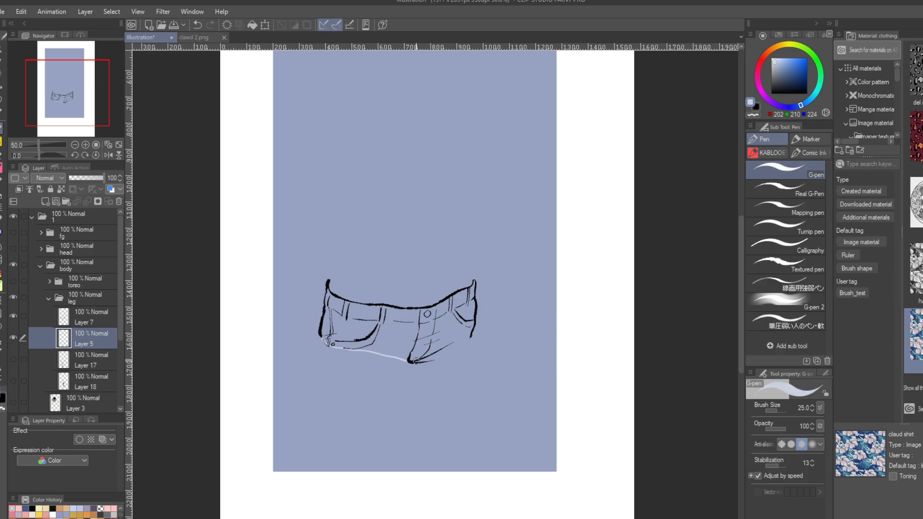
pyautogui.press('g')
pyautogui.click(399, 331)
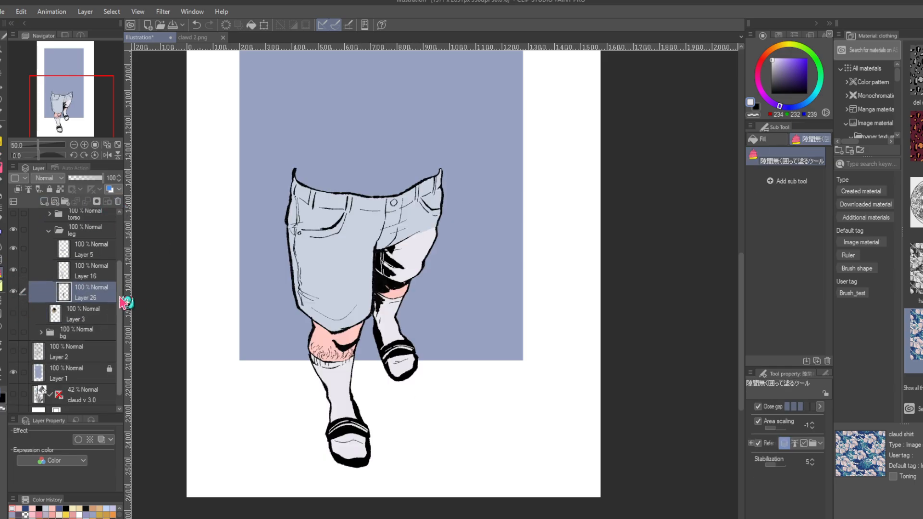
# - Undo the merge of the leg layers and merge Layer 6 with Layer 7 in the leg folder
pyautogui.scroll(3, 124, 302)
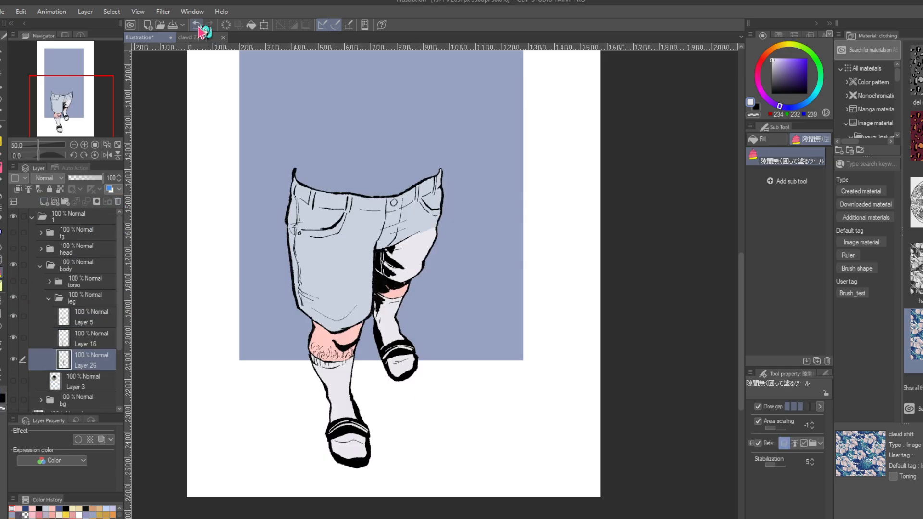
pyautogui.click(196, 24)
pyautogui.click(196, 25)
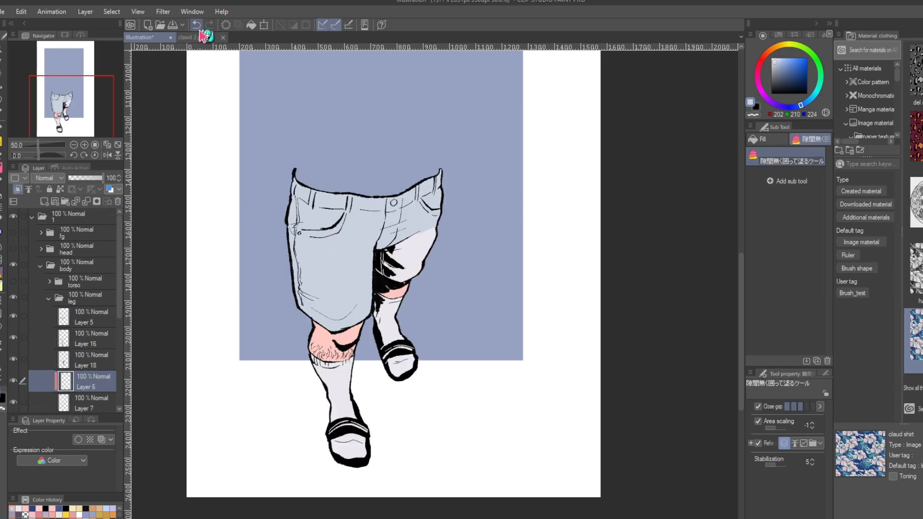
pyautogui.click(86, 202)
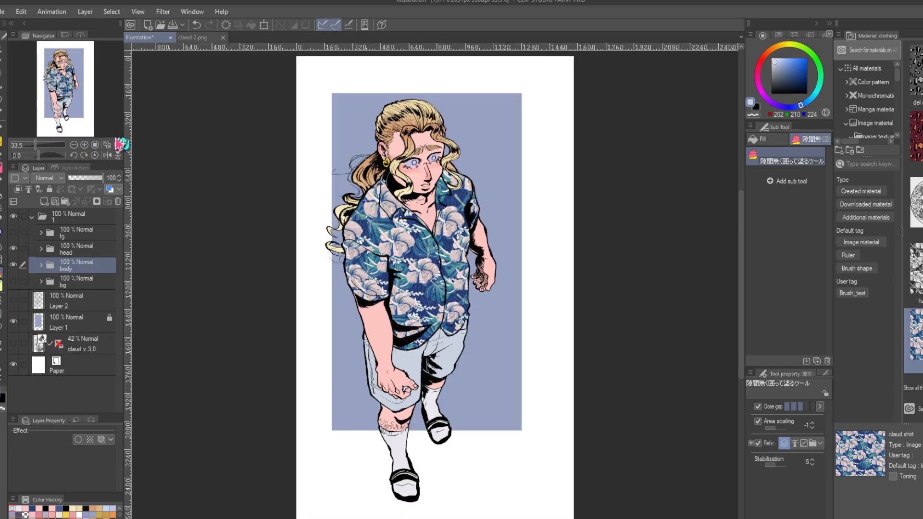
# - Check the coloured shorts and legs on the full character, then expand and show the bg folder
pyautogui.moveTo(54, 88); pyautogui.dragTo(41, 85)
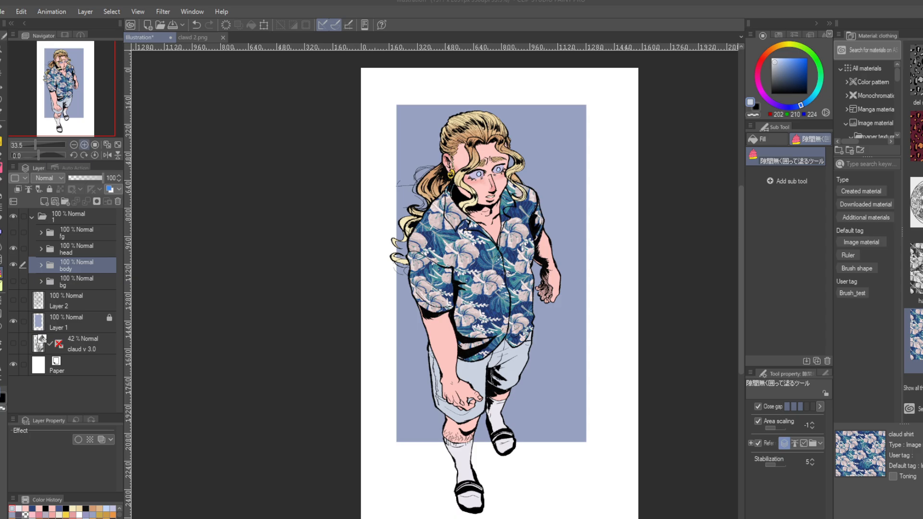
pyautogui.click(84, 144)
pyautogui.click(84, 144)
pyautogui.moveTo(65, 94)
pyautogui.mouseDown()
pyautogui.moveTo(60, 59)
pyautogui.moveTo(77, 100)
pyautogui.moveTo(68, 56)
pyautogui.moveTo(62, 104)
pyautogui.mouseUp()
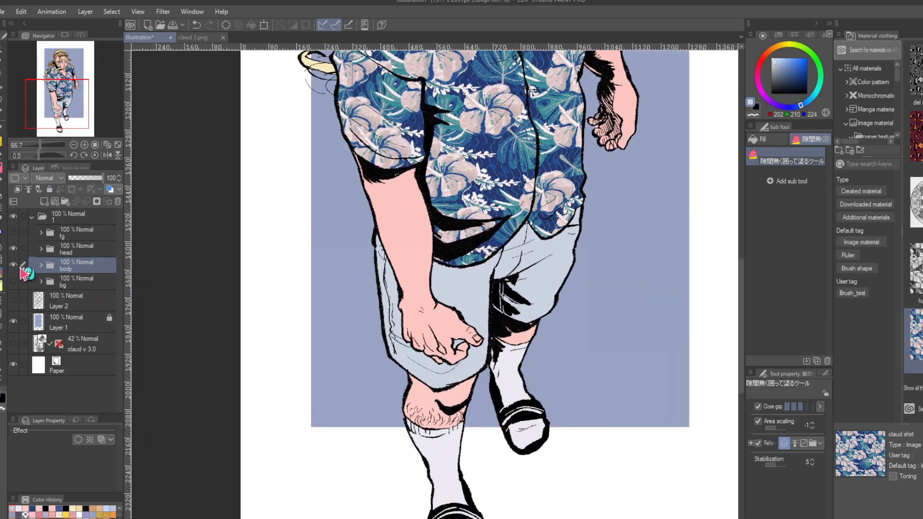
pyautogui.click(42, 282)
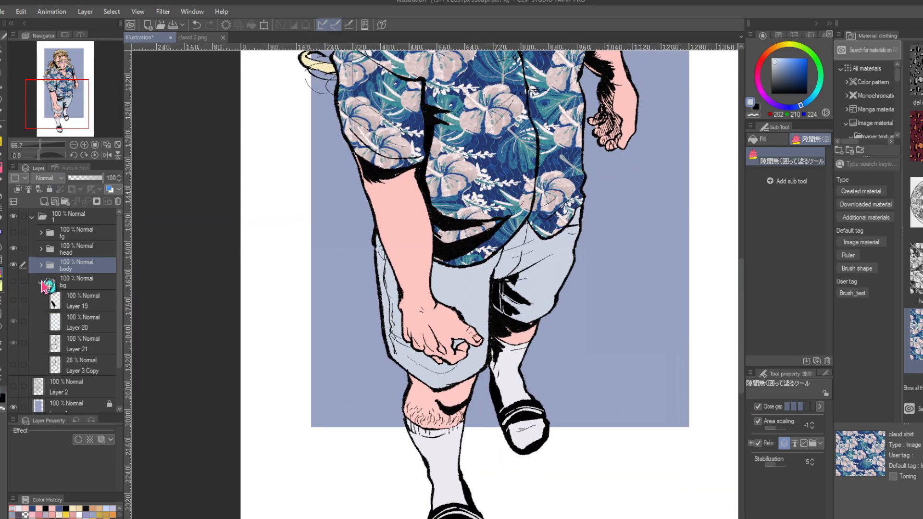
pyautogui.click(13, 281)
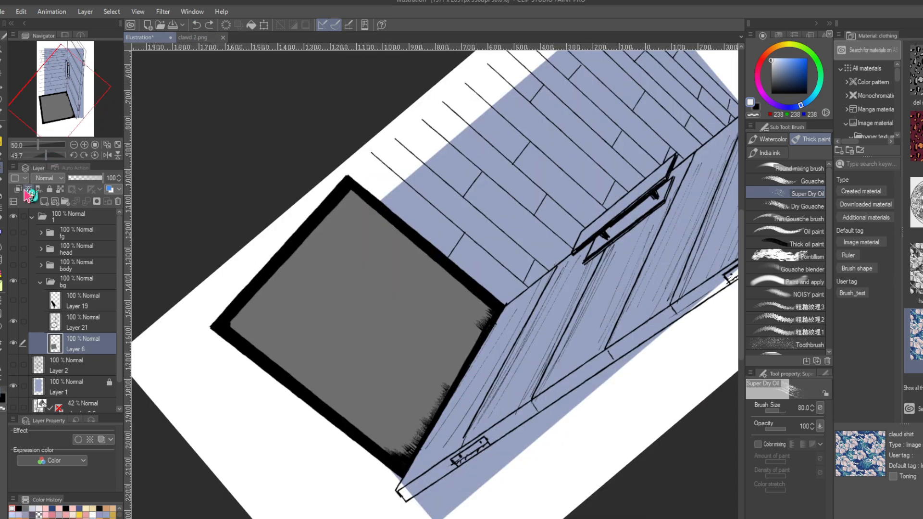
# - Paint diagonal light grey streaks (RGB 238, 238, 238) across the floor mat on a clipped layer with Super Dry Oil at size 80
pyautogui.moveTo(308, 230); pyautogui.dragTo(464, 365)
pyautogui.moveTo(332, 214); pyautogui.dragTo(478, 344)
pyautogui.moveTo(288, 247); pyautogui.dragTo(452, 404)
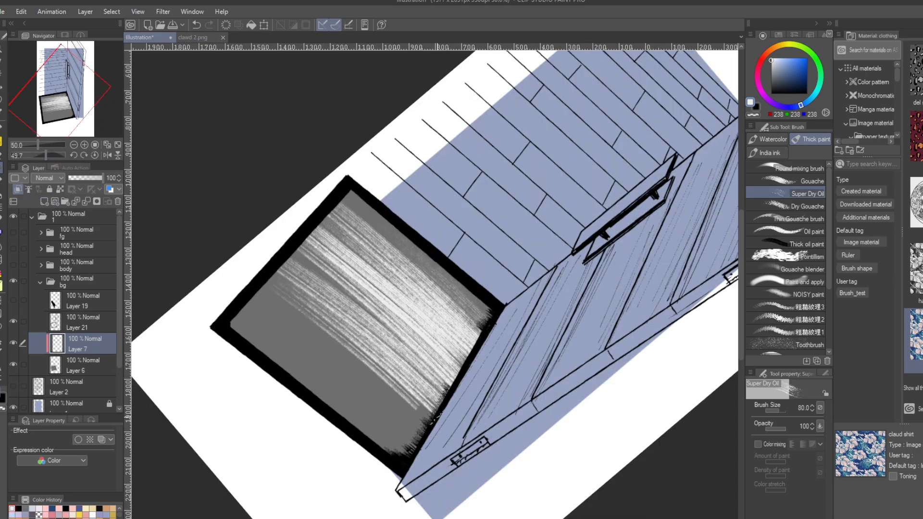
pyautogui.moveTo(255, 291); pyautogui.dragTo(420, 444)
pyautogui.moveTo(298, 245); pyautogui.dragTo(459, 389)
pyautogui.moveTo(320, 329); pyautogui.dragTo(435, 418)
pyautogui.moveTo(348, 207); pyautogui.dragTo(481, 315)
pyautogui.moveTo(250, 322); pyautogui.dragTo(404, 437)
# - Add dark grey streaks (RGB 44, 44, 44) along the mat's edges and upper area with the Super Dry Oil brush
pyautogui.click(777, 84)
pyautogui.moveTo(348, 192); pyautogui.dragTo(490, 329)
pyautogui.moveTo(231, 296); pyautogui.dragTo(413, 454)
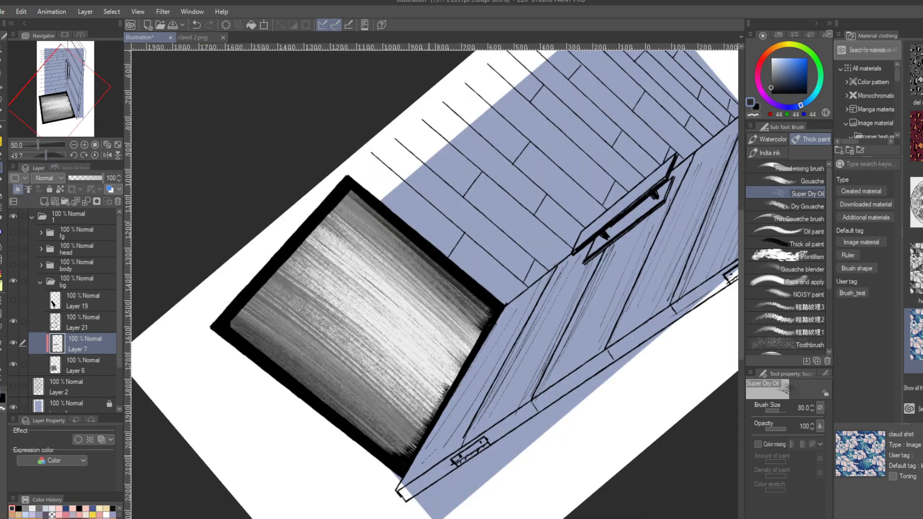
pyautogui.moveTo(318, 207); pyautogui.dragTo(481, 351)
pyautogui.moveTo(317, 221); pyautogui.dragTo(420, 307)
# - Place the door's colour layer below the mat's layer and fill the remaining door panel dark brown (RGB 44, 37, 36)
pyautogui.moveTo(79, 344); pyautogui.dragTo(79, 377)
pyautogui.moveTo(79, 377); pyautogui.dragTo(79, 376)
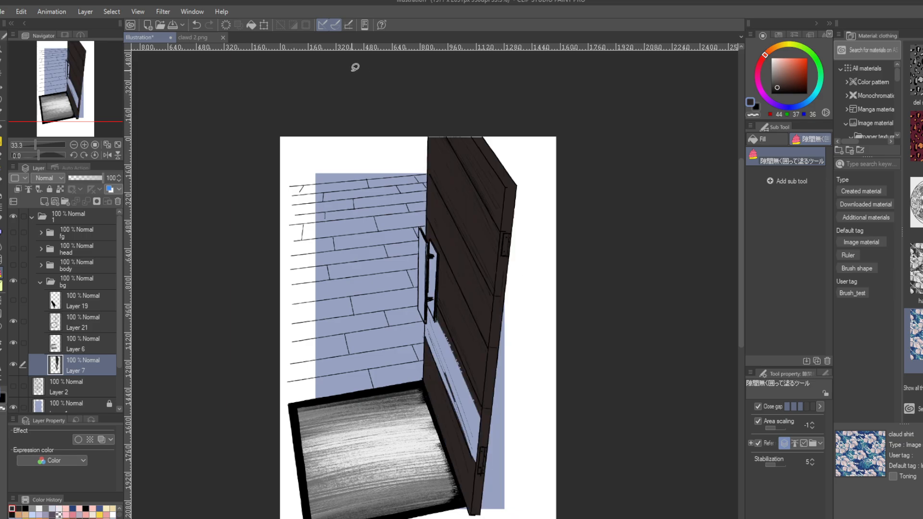
pyautogui.moveTo(453, 251)
pyautogui.mouseDown()
pyautogui.moveTo(429, 220)
pyautogui.moveTo(454, 251)
pyautogui.mouseUp()
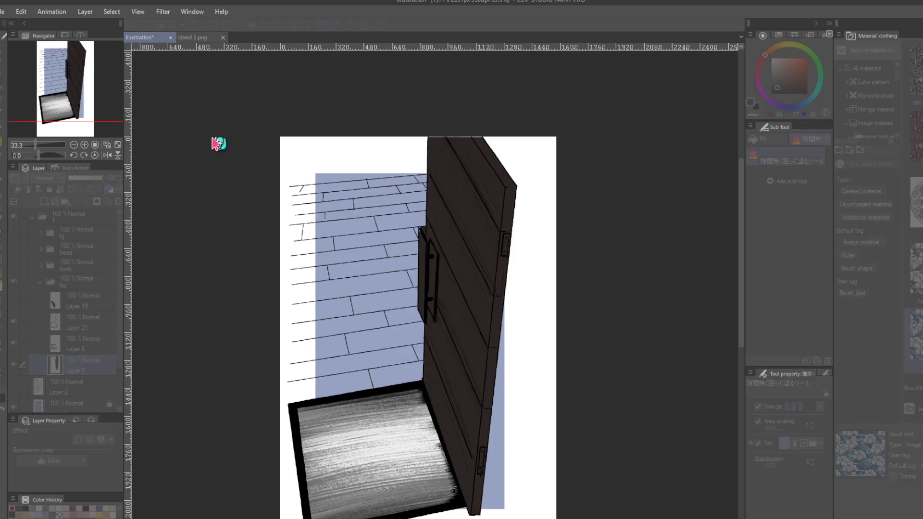
# - Add a layer and colour the door handle light grey, separate from the dark door
pyautogui.hotkey('ctrl', '+')
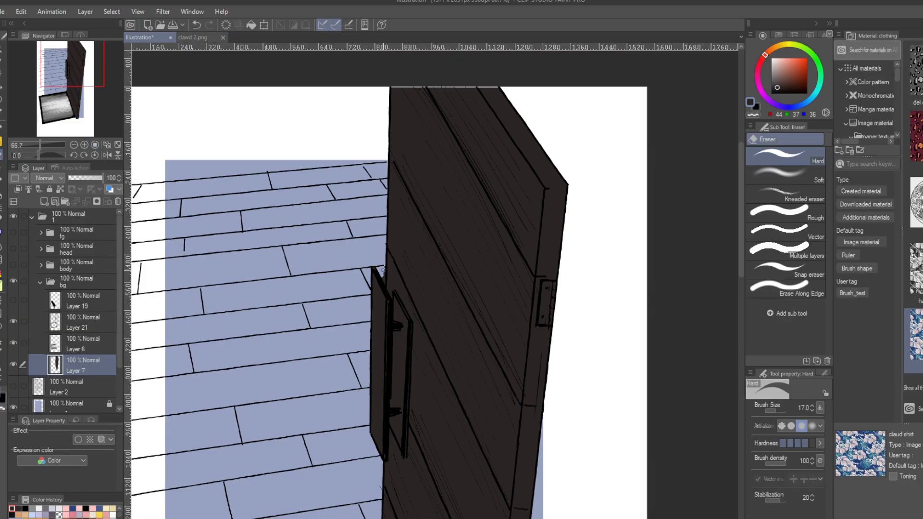
pyautogui.hotkey('ctrl', 'shift', 'n')
pyautogui.moveTo(377, 272); pyautogui.dragTo(387, 444)
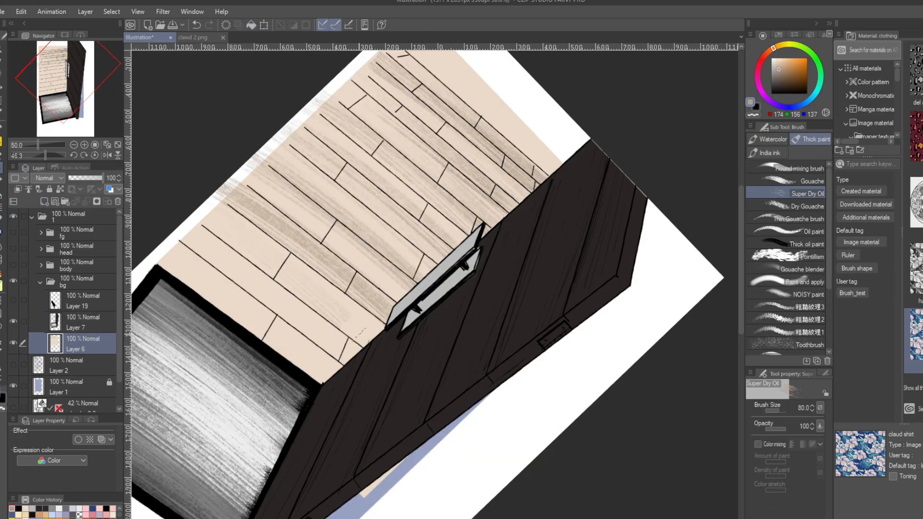
# - Paint wood-grain streaks along the floor planks in grey-brown and light cream with Super Dry Oil at size 80
pyautogui.moveTo(168, 226); pyautogui.dragTo(365, 370)
pyautogui.moveTo(346, 104); pyautogui.dragTo(471, 205)
pyautogui.click(775, 61)
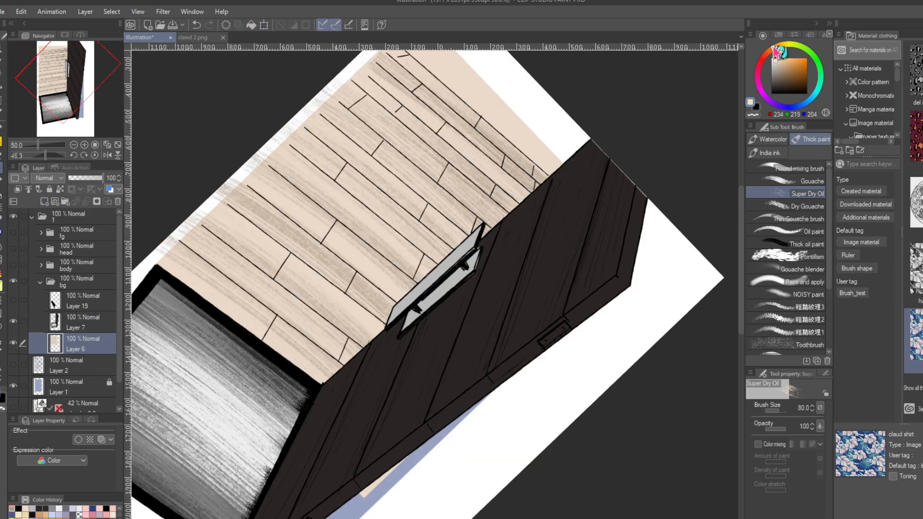
pyautogui.click(782, 44)
pyautogui.moveTo(293, 187); pyautogui.dragTo(409, 286)
pyautogui.moveTo(231, 260); pyautogui.dragTo(365, 336)
pyautogui.moveTo(409, 121); pyautogui.dragTo(510, 214)
pyautogui.moveTo(212, 47); pyautogui.dragTo(362, 53)
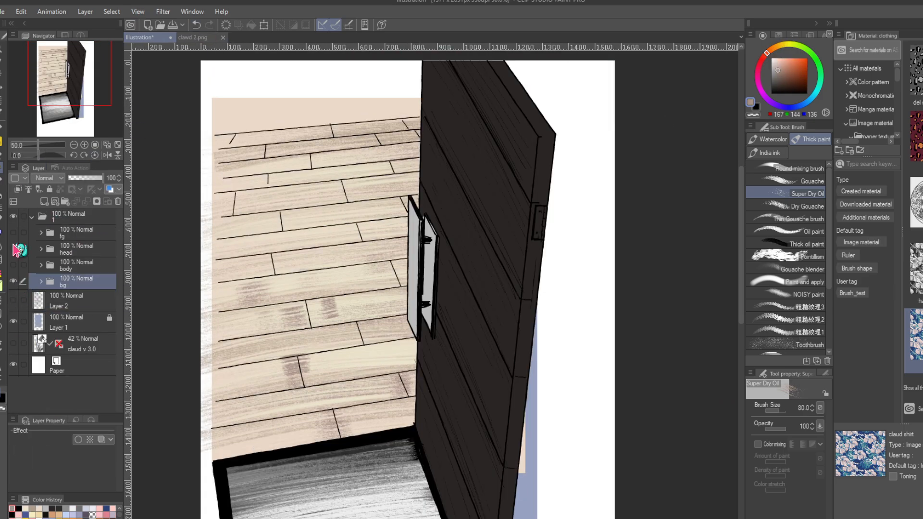
# - Draw the glass panel's lower edge and slanted reflection lines beside the left door frame on the fg line layer
pyautogui.moveTo(65, 74); pyautogui.dragTo(63, 92)
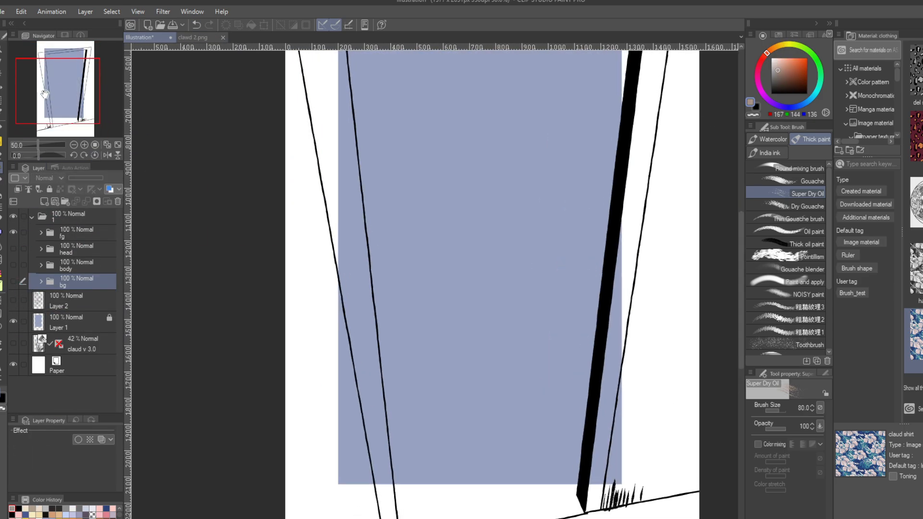
pyautogui.press('u')
pyautogui.moveTo(399, 467)
pyautogui.mouseDown()
pyautogui.moveTo(336, 124)
pyautogui.moveTo(348, 479)
pyautogui.moveTo(339, 458)
pyautogui.mouseUp()
pyautogui.press('e')
pyautogui.click(4, 285)
pyautogui.moveTo(356, 259); pyautogui.dragTo(337, 346)
pyautogui.moveTo(355, 294)
pyautogui.mouseDown()
pyautogui.moveTo(333, 401)
pyautogui.moveTo(361, 449)
pyautogui.mouseUp()
pyautogui.moveTo(385, 416); pyautogui.dragTo(366, 452)
# - Draw two slanted panel lines to the right of the door frame and extend its top line to the canvas edge
pyautogui.moveTo(616, 262); pyautogui.dragTo(590, 433)
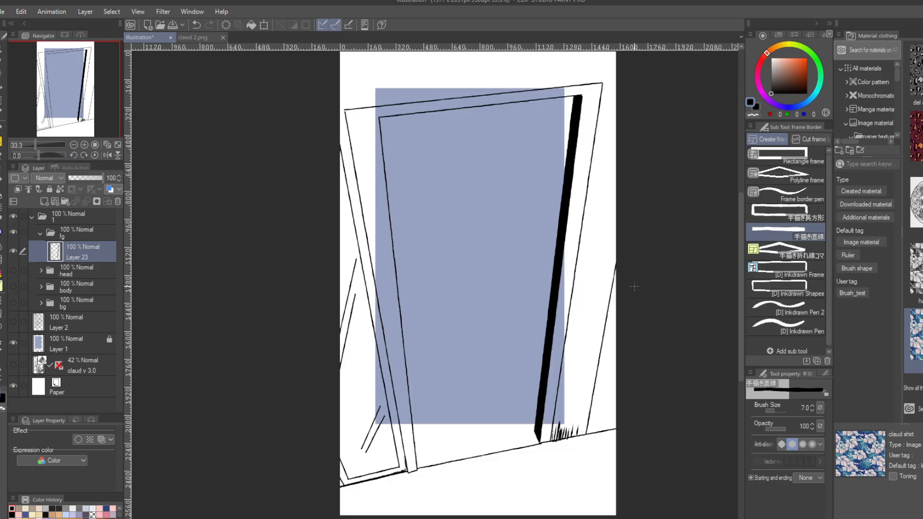
pyautogui.moveTo(617, 309); pyautogui.dragTo(598, 435)
pyautogui.moveTo(600, 85); pyautogui.dragTo(617, 81)
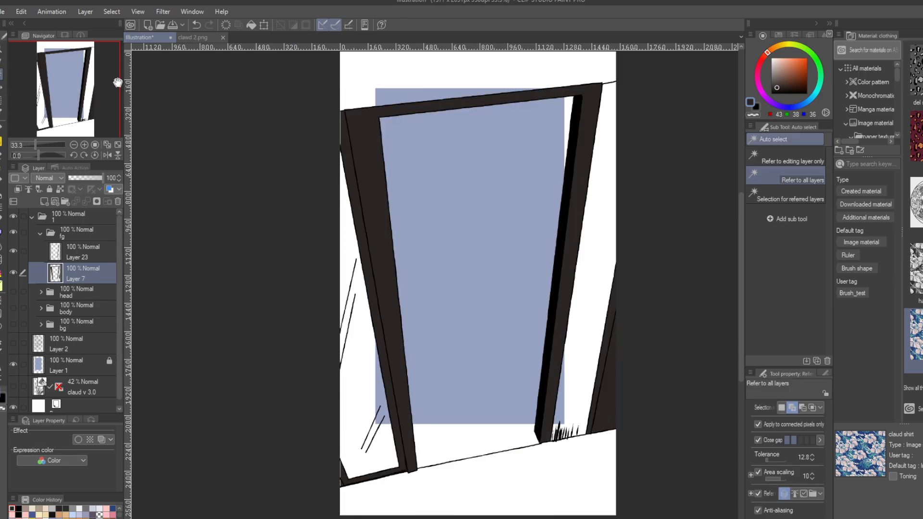
# - Add a layer below the door frame's colour layer and fill the foreground floor with pale cream (RGB 249, 239, 235)
pyautogui.moveTo(53, 102); pyautogui.dragTo(57, 105)
pyautogui.moveTo(776, 73); pyautogui.dragTo(772, 59)
pyautogui.click(45, 201)
pyautogui.moveTo(72, 273); pyautogui.dragTo(70, 307)
pyautogui.press('g')
pyautogui.moveTo(312, 469); pyautogui.dragTo(394, 442)
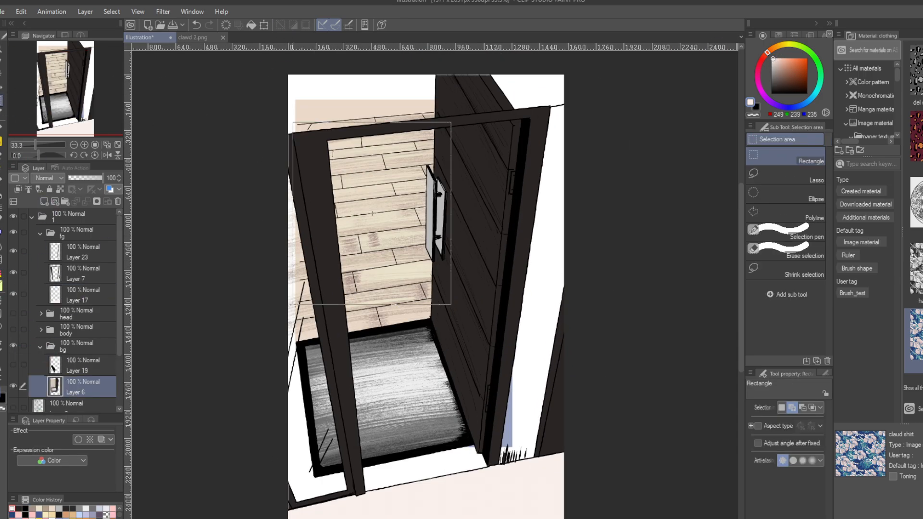
# - Reposition the selected patch of floor planks lower behind the door frame and erase the excess near the door's hinge side
pyautogui.moveTo(354, 279)
pyautogui.mouseDown()
pyautogui.moveTo(347, 260)
pyautogui.moveTo(351, 288)
pyautogui.moveTo(329, 343)
pyautogui.mouseUp()
pyautogui.press('Return')
pyautogui.press('e')
pyautogui.moveTo(514, 204); pyautogui.dragTo(510, 232)
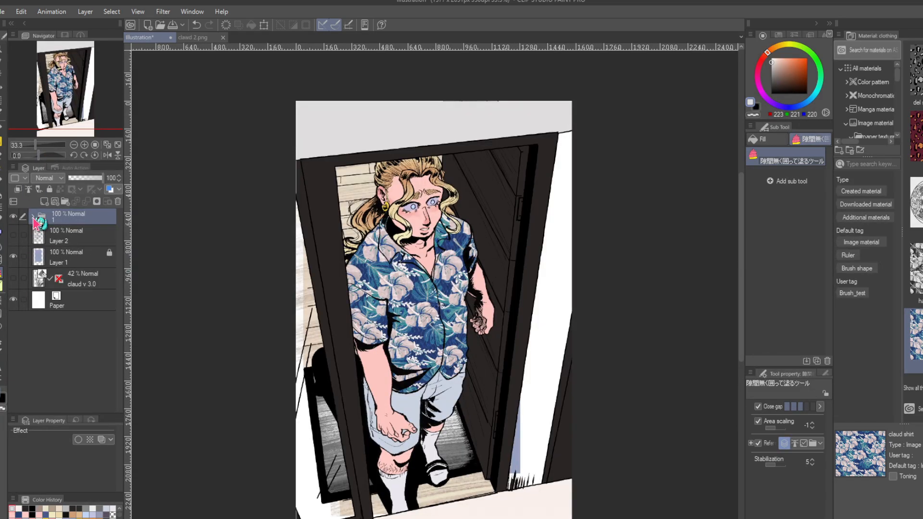
# - Rework the foreground floor on Layer 6 Copy with the Polyline selection so the character's front sandal sits over it
pyautogui.click(33, 217)
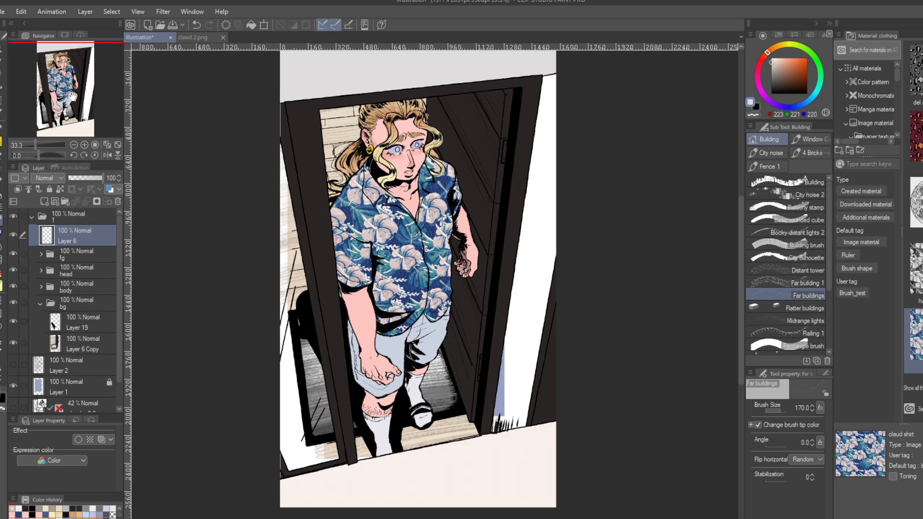
pyautogui.click(82, 316)
pyautogui.press('m')
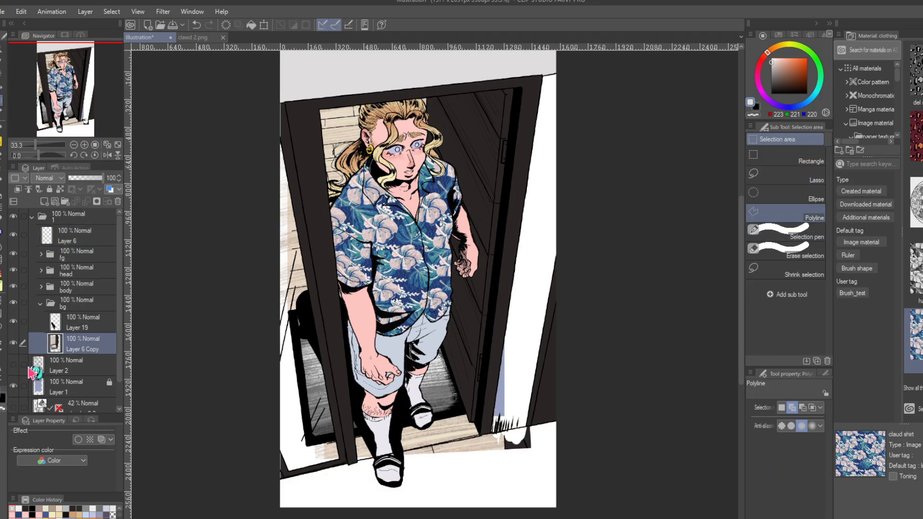
# - Draw two long curved black lines on Layer 6 from the canvas's bottom edge up over the legs with the KABLOOEY pen at size 20
pyautogui.click(37, 235)
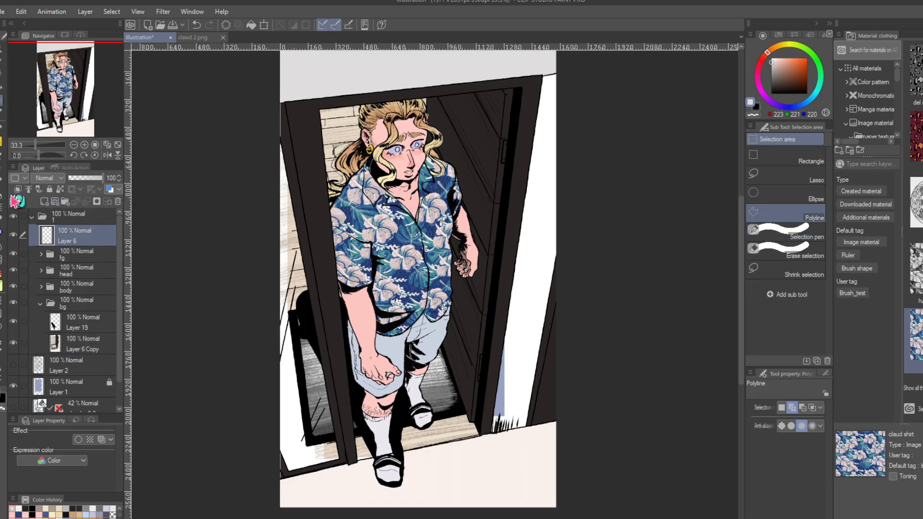
pyautogui.press('p')
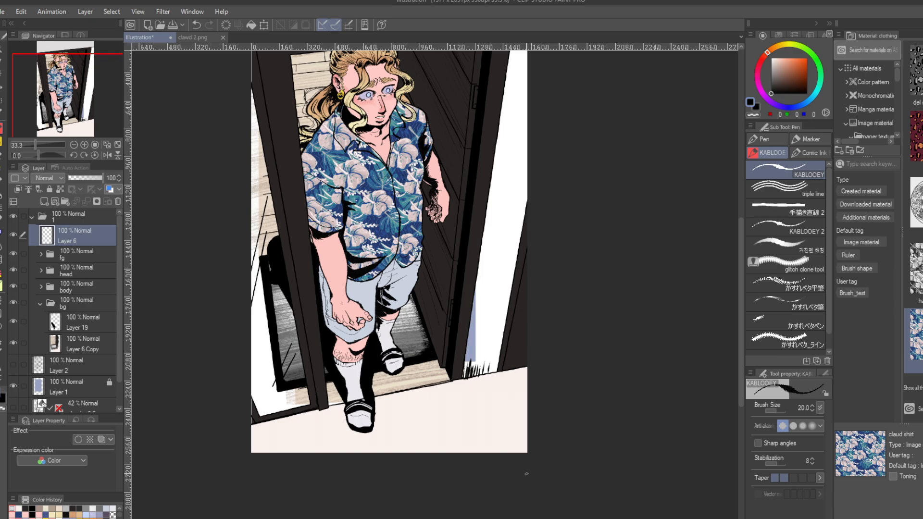
pyautogui.moveTo(509, 452); pyautogui.dragTo(399, 166)
pyautogui.moveTo(374, 452); pyautogui.dragTo(328, 262)
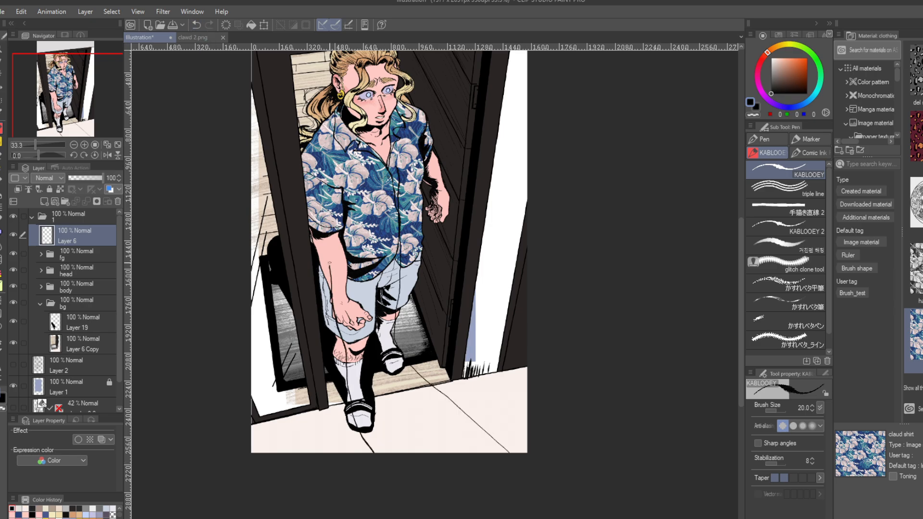
# - Create a claud folder below fg and group the head and body folders inside it
pyautogui.click(72, 254)
pyautogui.click(65, 201)
pyautogui.moveTo(54, 271); pyautogui.dragTo(52, 247)
pyautogui.click(72, 286)
pyautogui.keyDown('shift'); pyautogui.click(72, 303); pyautogui.keyUp('shift')
pyautogui.moveTo(72, 293); pyautogui.dragTo(72, 271)
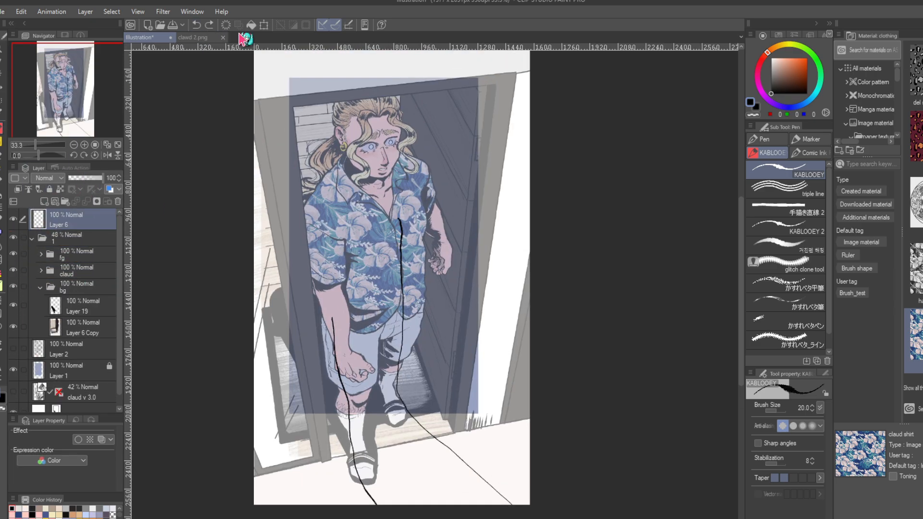
# - Clear the loose lines from Layer 6 and sketch the outline of a figure's head and wavy hair in black
pyautogui.press('Delete')
pyautogui.moveTo(355, 180)
pyautogui.mouseDown()
pyautogui.moveTo(391, 147)
pyautogui.moveTo(404, 185)
pyautogui.mouseUp()
pyautogui.moveTo(359, 147)
pyautogui.mouseDown()
pyautogui.moveTo(345, 168)
pyautogui.moveTo(365, 197)
pyautogui.mouseUp()
pyautogui.moveTo(406, 197)
pyautogui.mouseDown()
pyautogui.moveTo(359, 202)
pyautogui.moveTo(400, 204)
pyautogui.mouseUp()
pyautogui.hotkey('ctrl', 'z')
# - Sketch the figure's shoulders, torso, arms and lower body, with long lines running down to the canvas's bottom edge
pyautogui.moveTo(366, 197); pyautogui.dragTo(340, 220)
pyautogui.moveTo(399, 202); pyautogui.dragTo(431, 214)
pyautogui.moveTo(344, 216); pyautogui.dragTo(330, 240)
pyautogui.moveTo(430, 213); pyautogui.dragTo(431, 334)
pyautogui.moveTo(361, 207); pyautogui.dragTo(426, 289)
pyautogui.moveTo(329, 240); pyautogui.dragTo(330, 394)
pyautogui.moveTo(330, 394)
pyautogui.mouseDown()
pyautogui.moveTo(363, 404)
pyautogui.moveTo(368, 361)
pyautogui.mouseUp()
pyautogui.moveTo(434, 286); pyautogui.dragTo(434, 321)
pyautogui.moveTo(426, 210); pyautogui.dragTo(429, 369)
pyautogui.moveTo(428, 307)
pyautogui.mouseDown()
pyautogui.moveTo(368, 310)
pyautogui.moveTo(517, 504)
pyautogui.mouseUp()
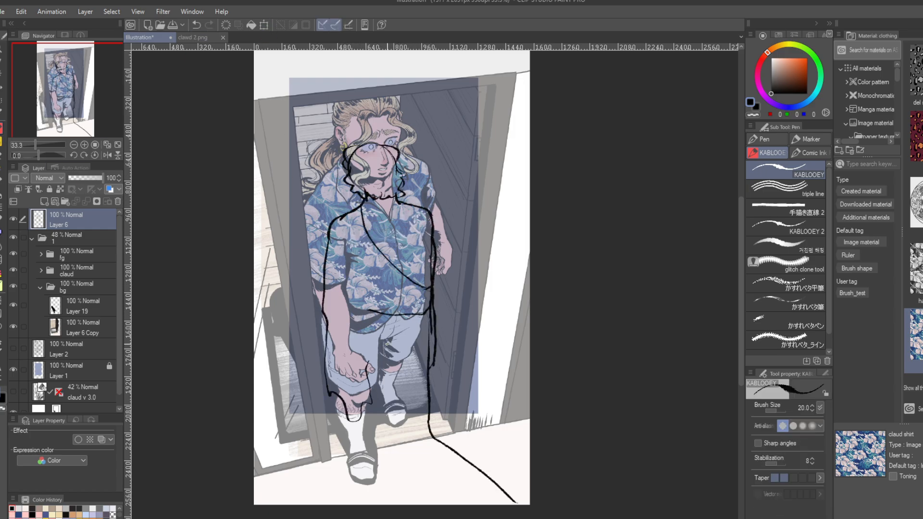
pyautogui.moveTo(369, 366); pyautogui.dragTo(368, 276)
pyautogui.moveTo(362, 405); pyautogui.dragTo(379, 504)
# - Select an area of the sketch with a marquee and adjust it with Free Transform
pyautogui.press('m')
pyautogui.moveTo(274, 199)
pyautogui.mouseDown()
pyautogui.moveTo(368, 449)
pyautogui.moveTo(303, 414)
pyautogui.mouseUp()
pyautogui.hotkey('ctrl', 'shift', 't')
pyautogui.moveTo(389, 105)
pyautogui.mouseDown()
pyautogui.moveTo(404, 109)
pyautogui.moveTo(396, 111)
pyautogui.moveTo(401, 126)
pyautogui.moveTo(410, 62)
pyautogui.mouseUp()
pyautogui.hotkey('ctrl', 'z')
pyautogui.hotkey('ctrl', 'shift', 't')
pyautogui.moveTo(512, 257); pyautogui.dragTo(521, 273)
pyautogui.press('Return')
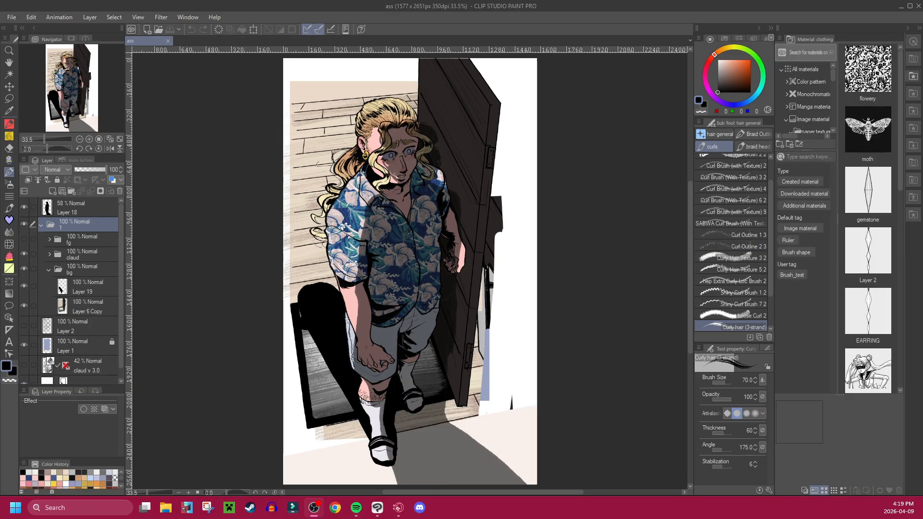
pyautogui.click(194, 179)
pyautogui.click(12, 17)
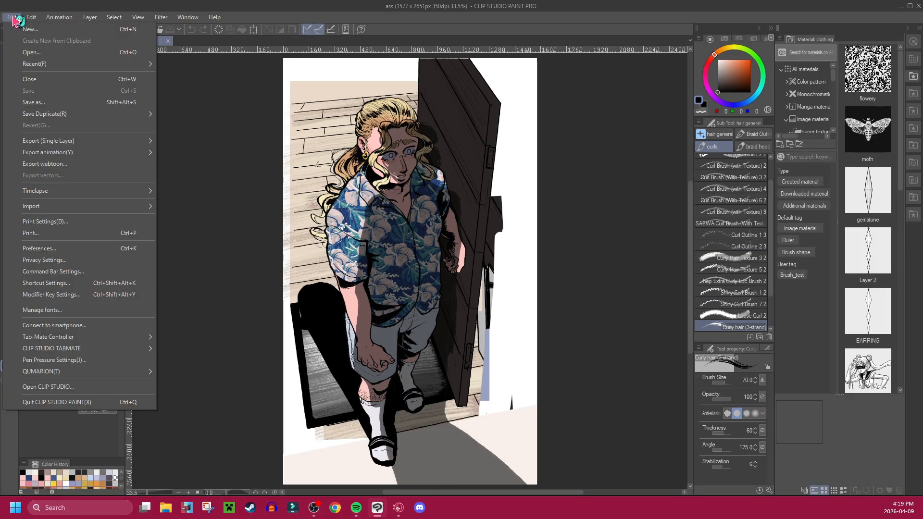
pyautogui.moveTo(31, 17)
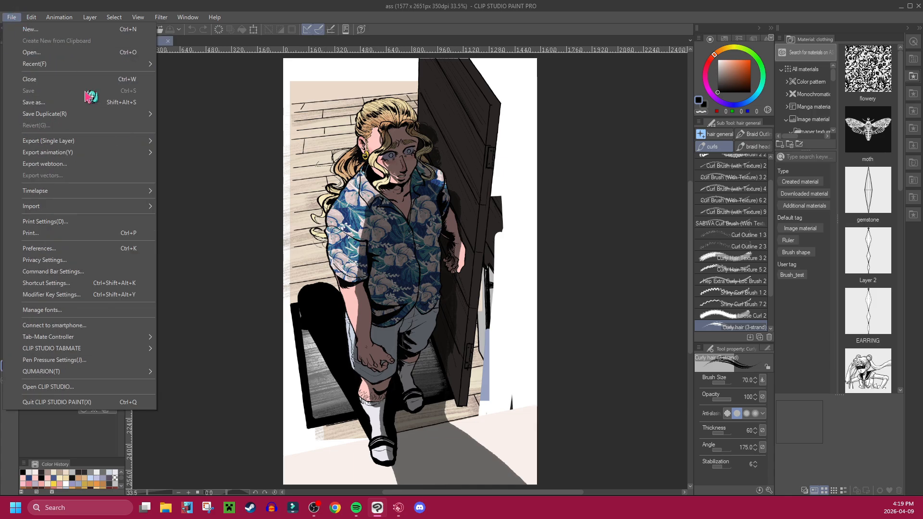
pyautogui.moveTo(89, 18)
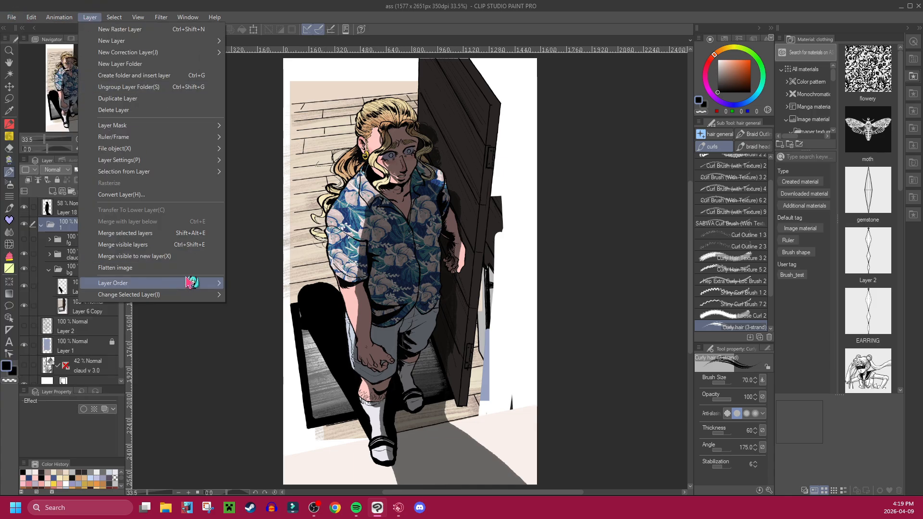
pyautogui.click(235, 411)
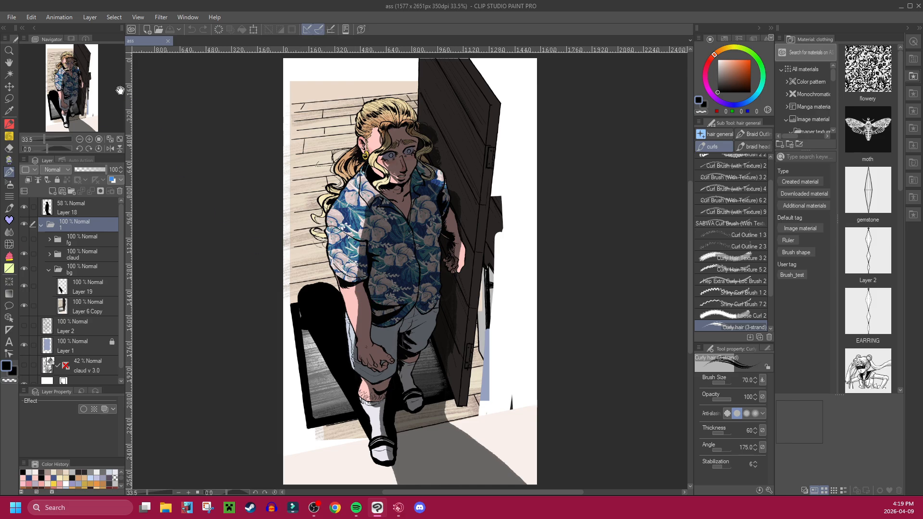
# - Hide Layer 1 and the Paper layer so the artwork has a transparent backdrop
pyautogui.scroll(-1, 91, 300)
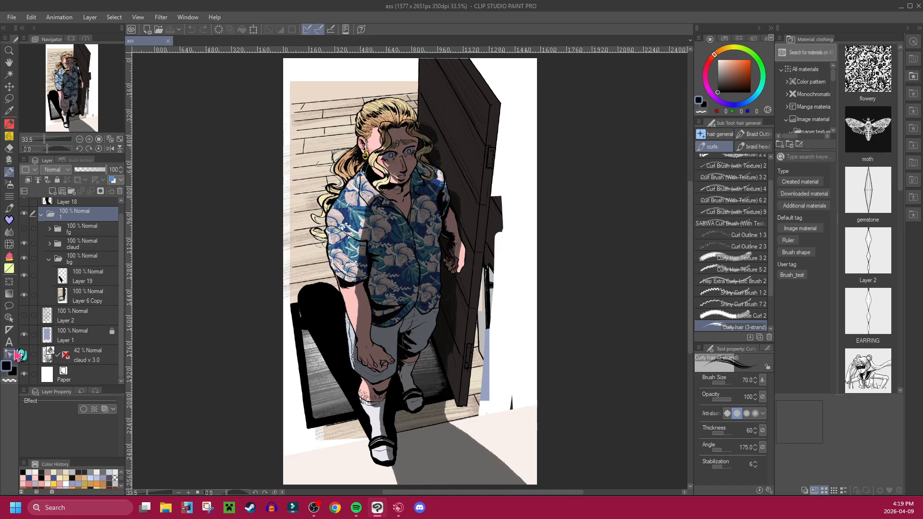
pyautogui.click(23, 334)
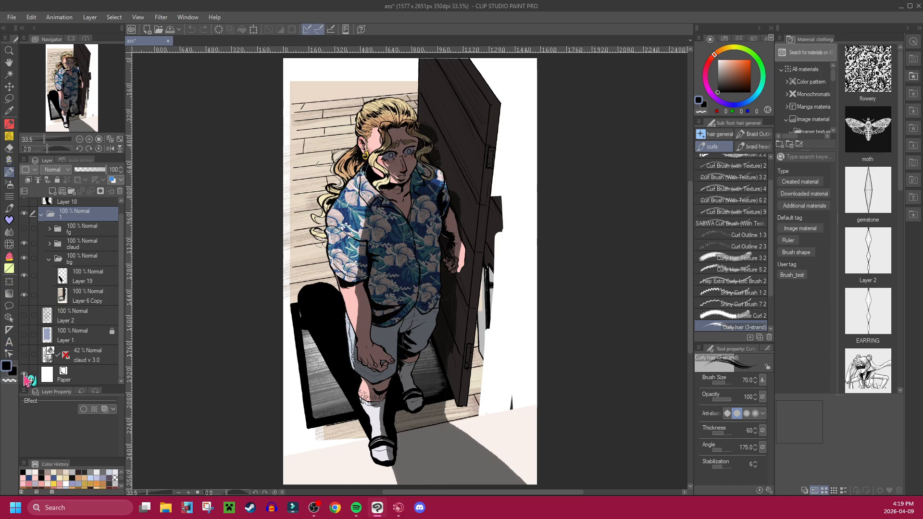
pyautogui.click(24, 334)
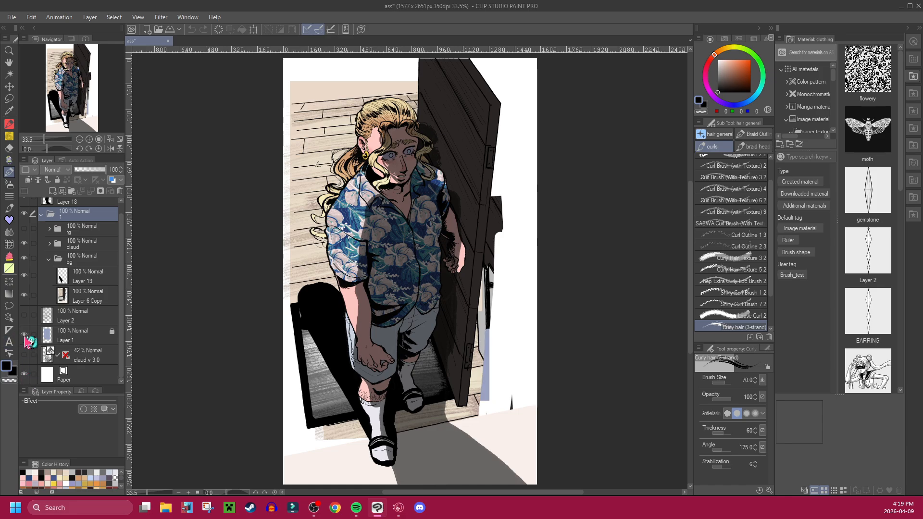
pyautogui.click(24, 334)
pyautogui.click(24, 374)
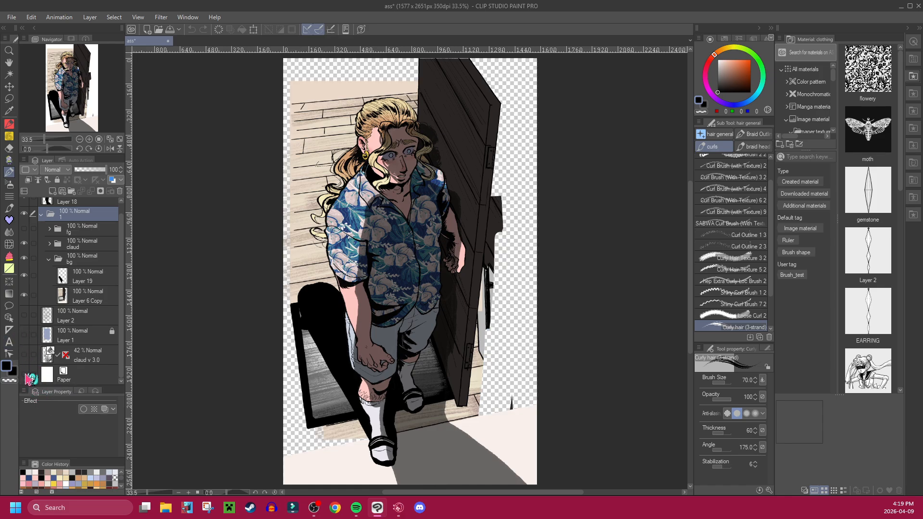
# - Save the artwork as a PNG file named background scene 1
pyautogui.scroll(4, 520, 302)
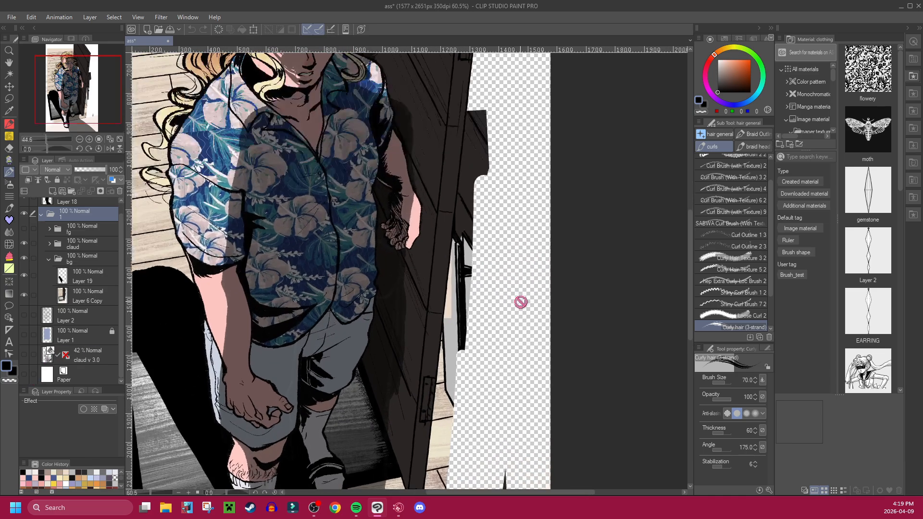
pyautogui.scroll(-4, 520, 301)
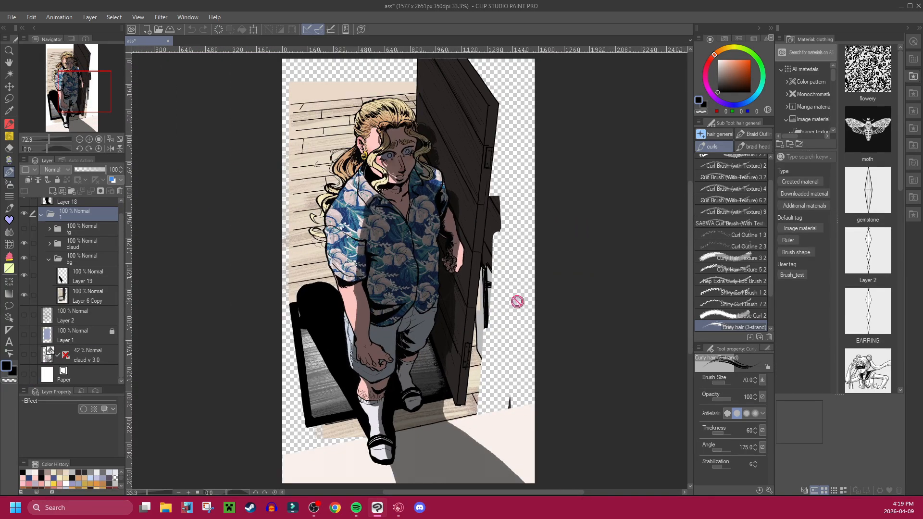
pyautogui.scroll(1, 72, 288)
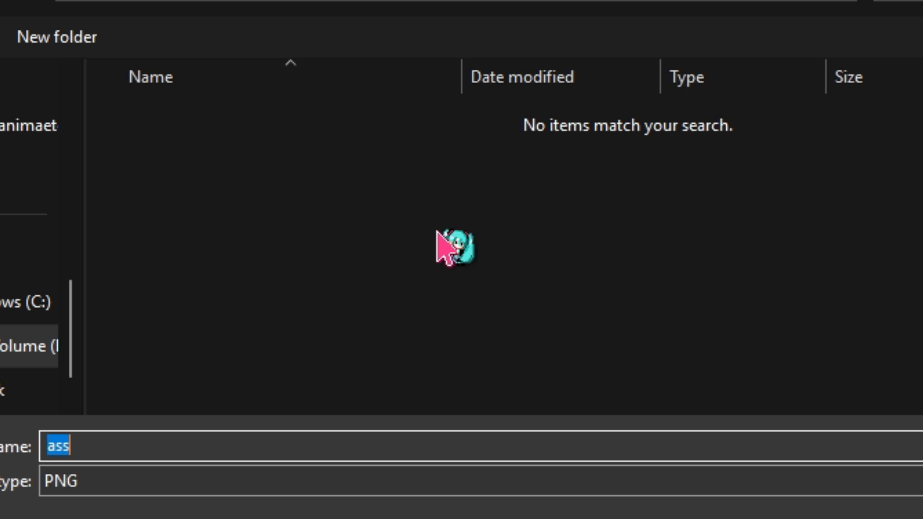
pyautogui.write('ba')
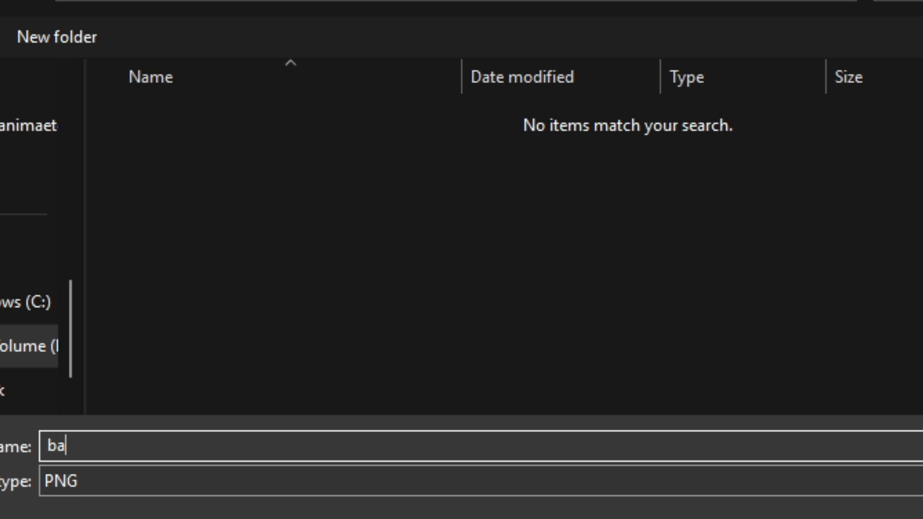
pyautogui.write('ckground')
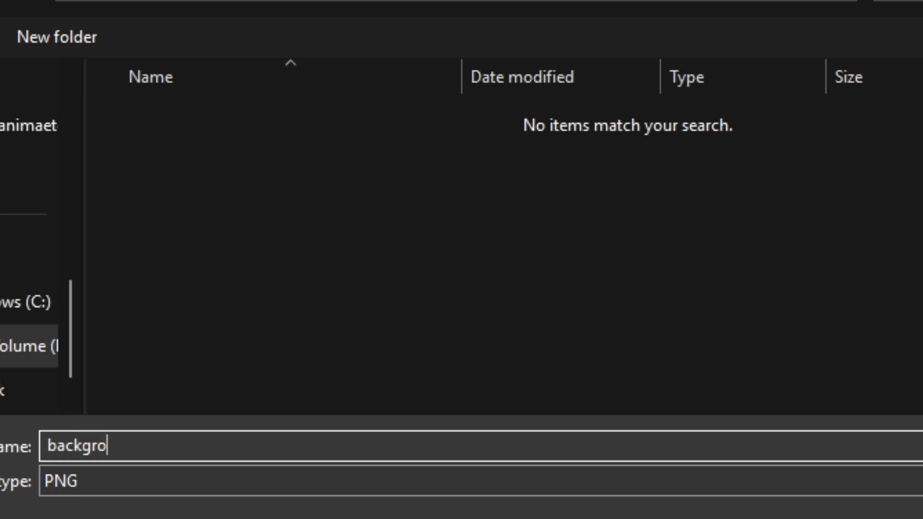
pyautogui.write(' 1')
pyautogui.press('Return')
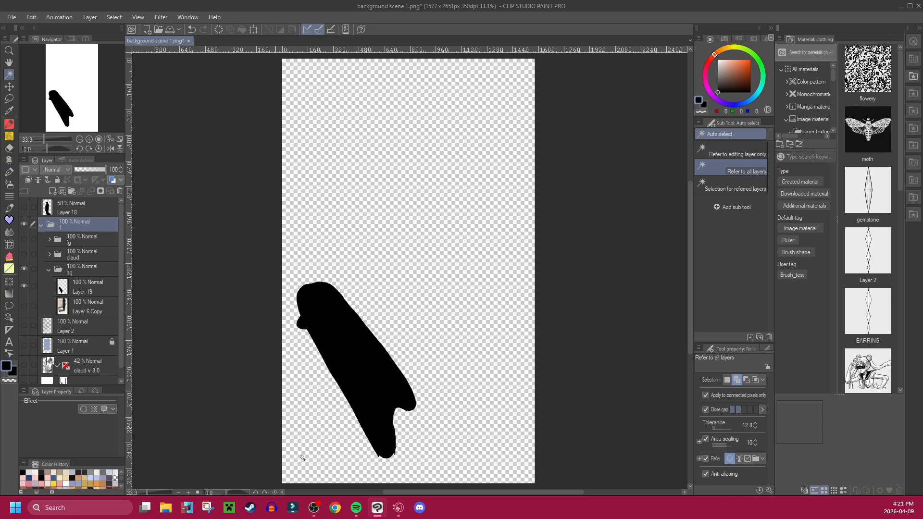
pyautogui.click(301, 418)
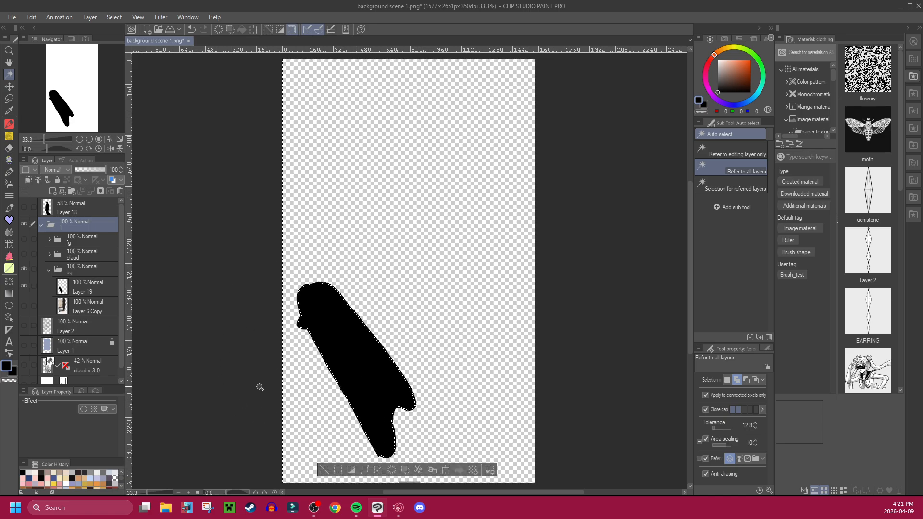
pyautogui.click(352, 475)
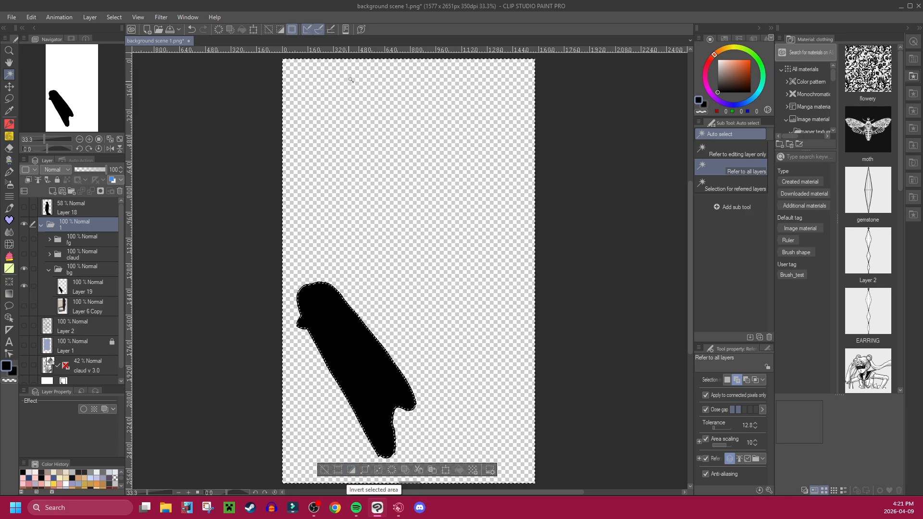
pyautogui.click(269, 29)
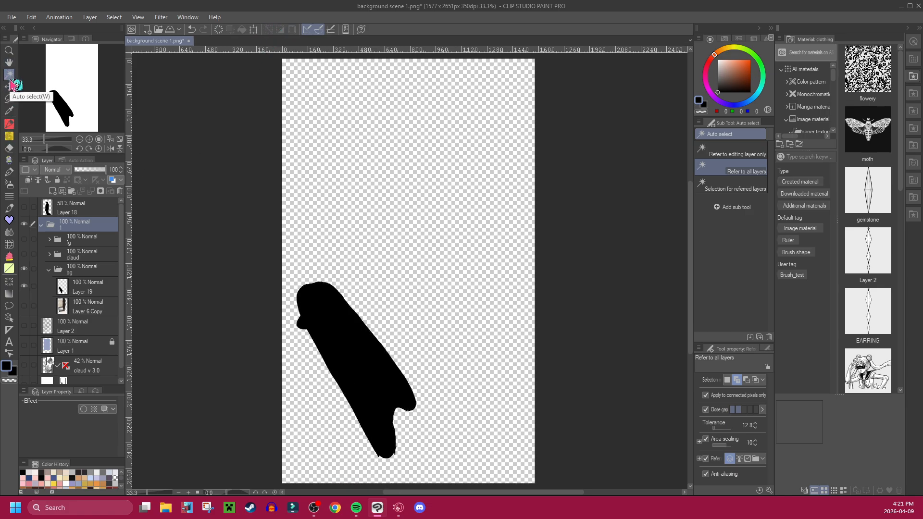
# - Crop the canvas to the black shadow shape using an inverted auto selection, and save it as claud shadow.png
pyautogui.click(323, 430)
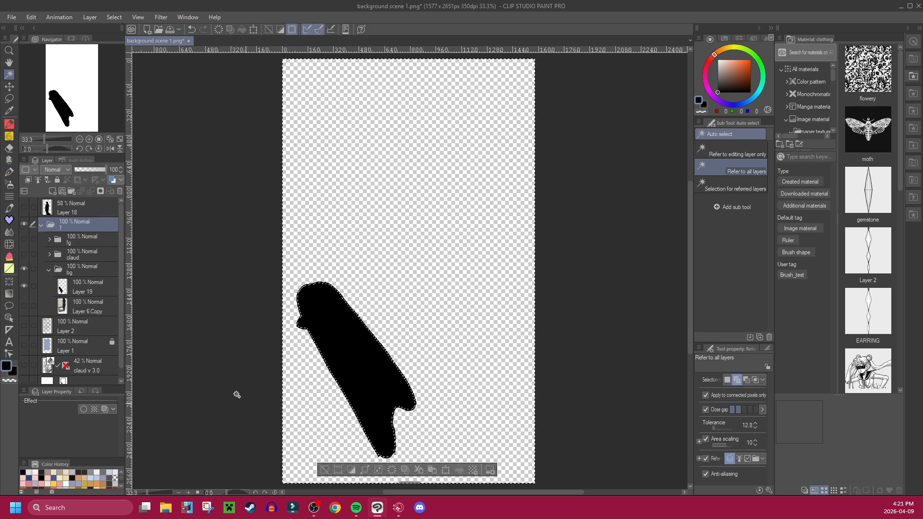
pyautogui.click(351, 470)
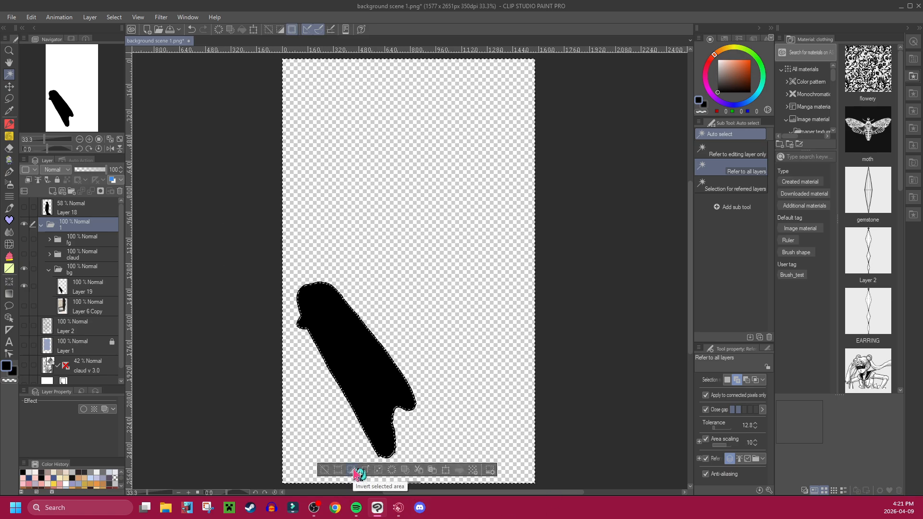
pyautogui.click(288, 469)
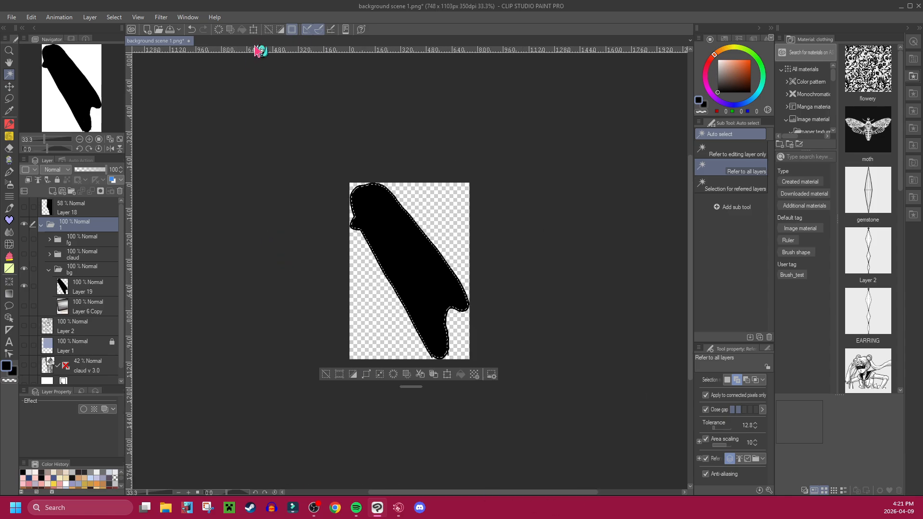
pyautogui.click(11, 17)
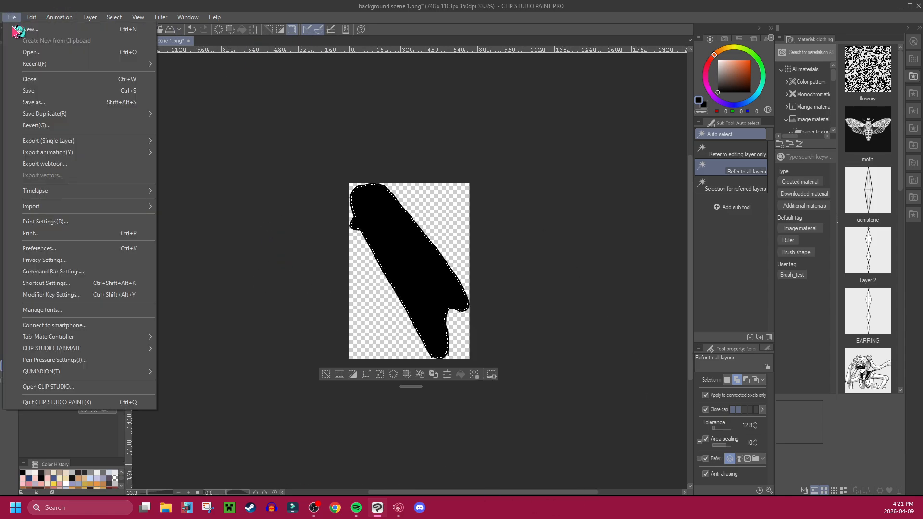
pyautogui.click(79, 105)
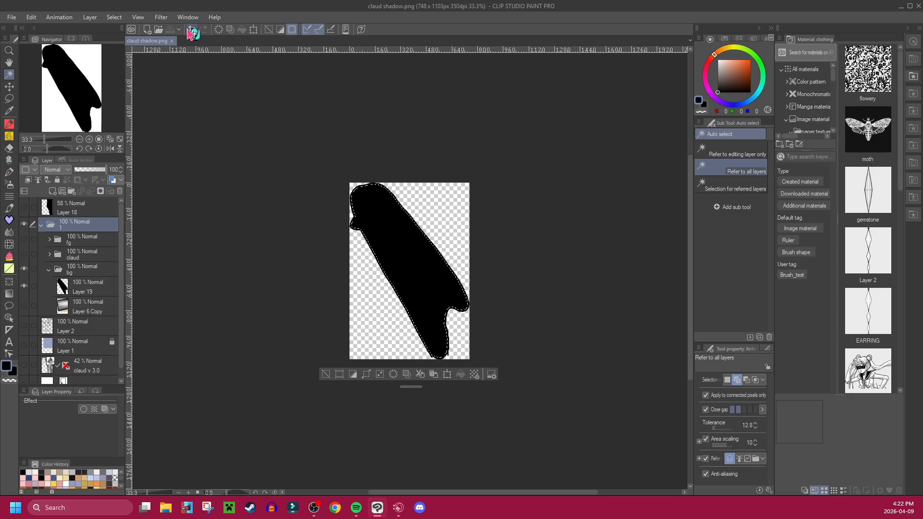
# - Undo the crop to restore the full canvas, and collapse and hide the bg folder
pyautogui.click(191, 29)
pyautogui.click(269, 31)
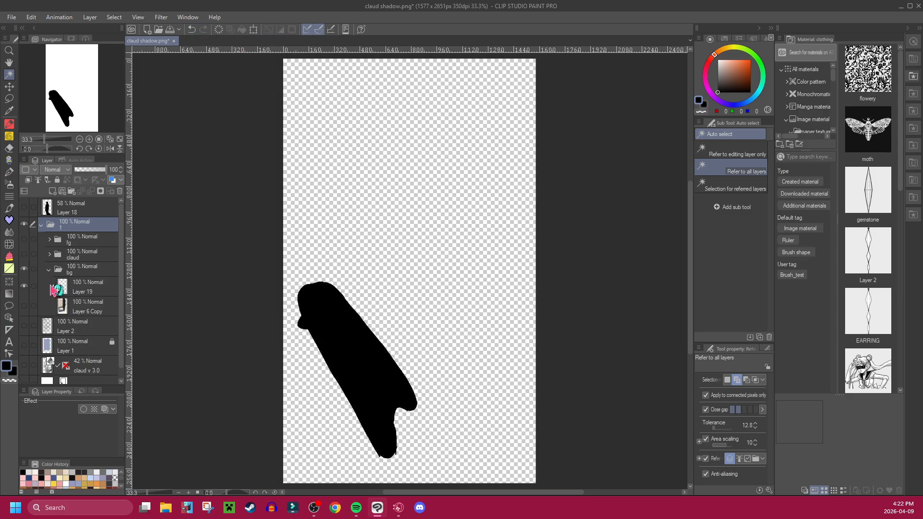
pyautogui.click(24, 285)
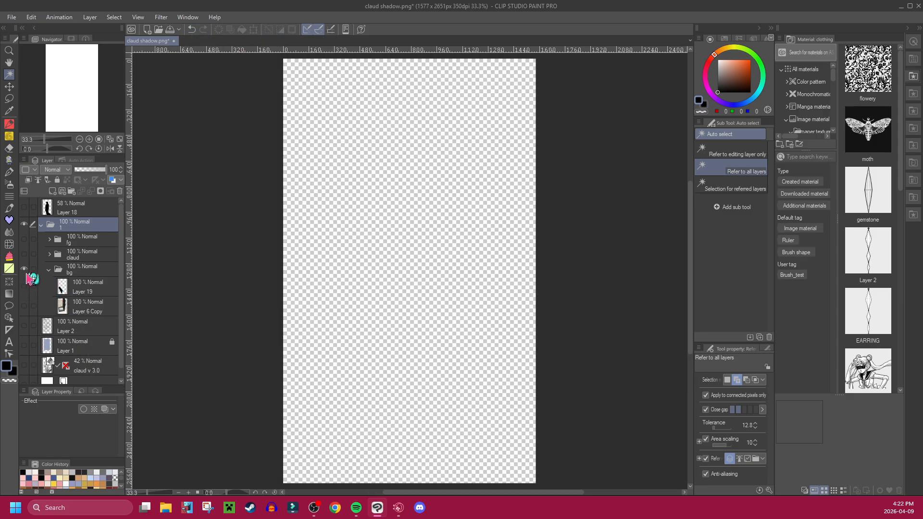
pyautogui.click(24, 285)
pyautogui.click(33, 306)
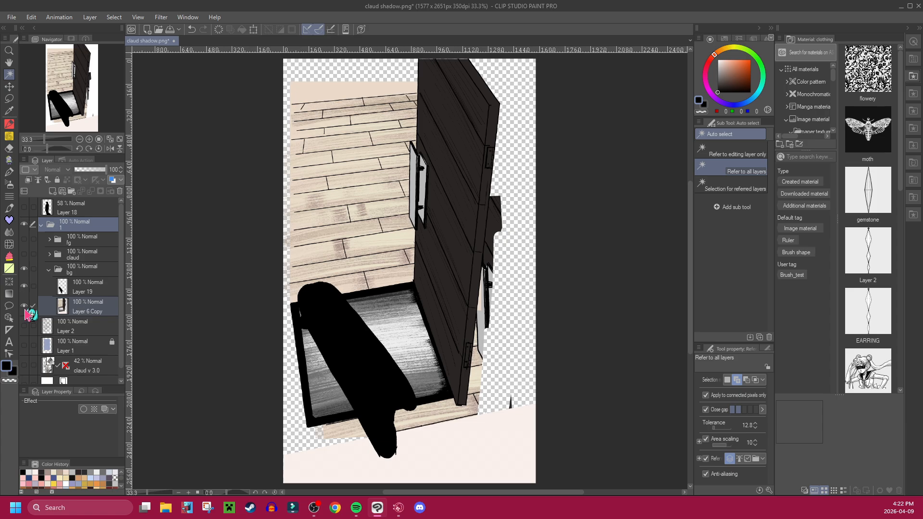
pyautogui.click(24, 305)
pyautogui.click(53, 291)
pyautogui.click(49, 270)
pyautogui.click(24, 268)
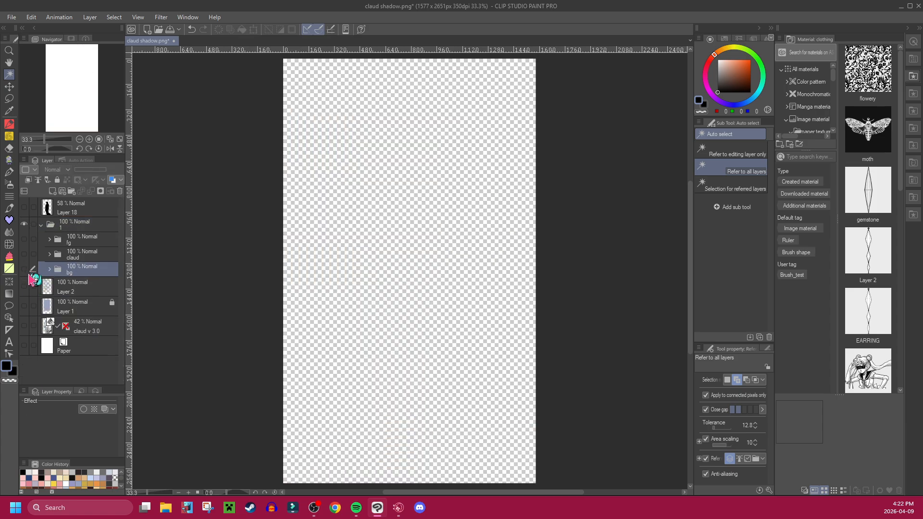
# - Show the claud folder and expand it to check its body subfolder
pyautogui.click(24, 254)
pyautogui.click(48, 254)
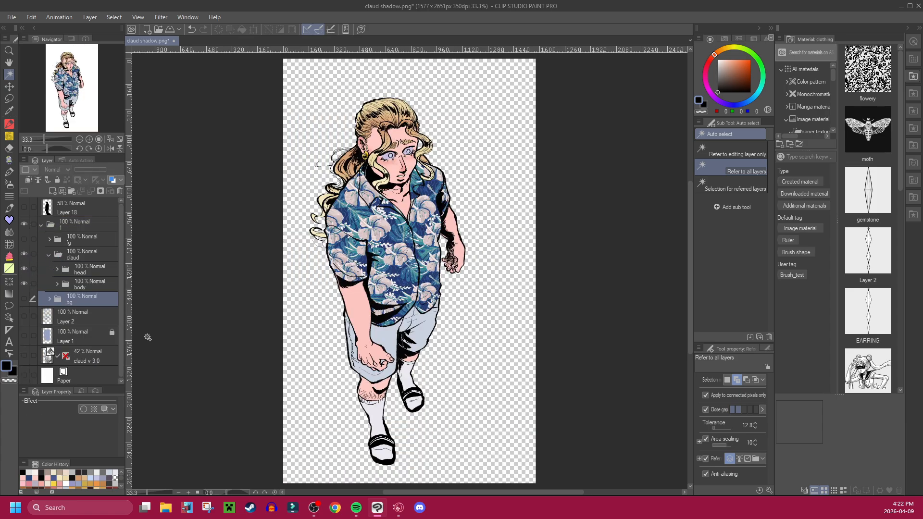
pyautogui.click(58, 284)
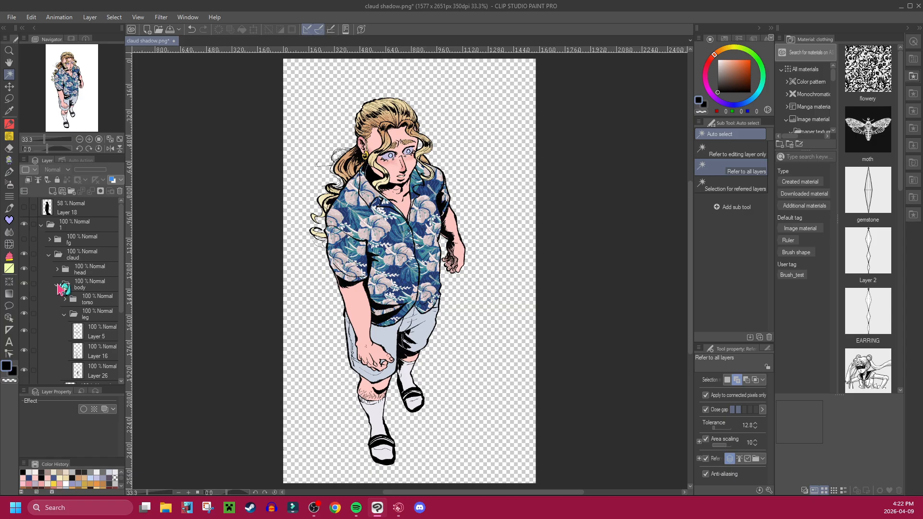
pyautogui.click(57, 287)
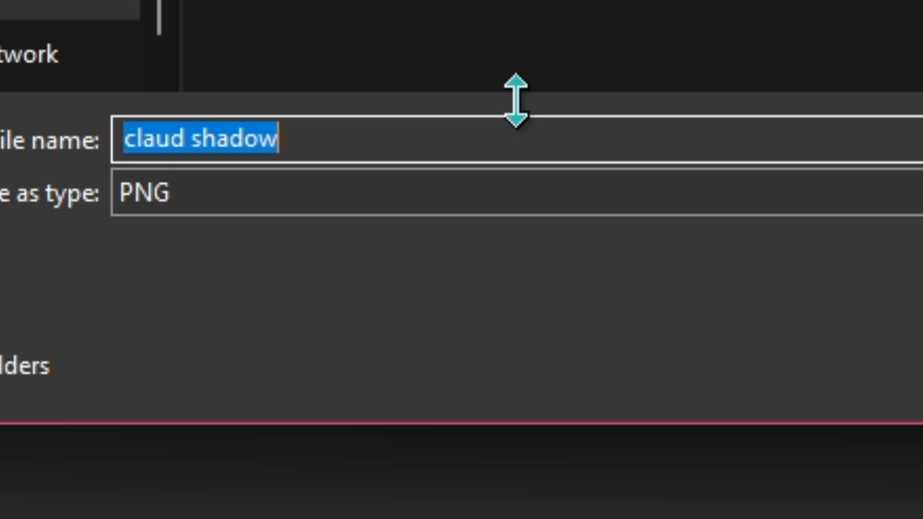
# - Name the next PNG file claud leg
pyautogui.write('cl')
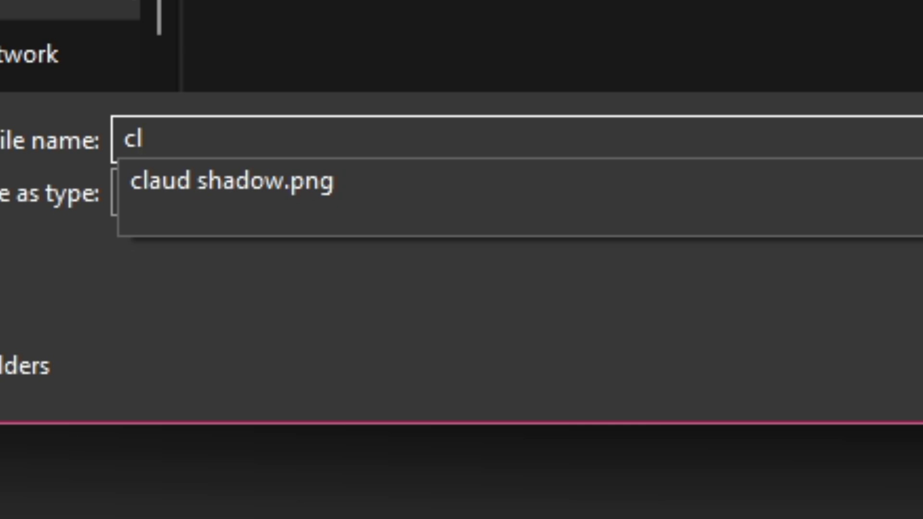
pyautogui.write('aud l')
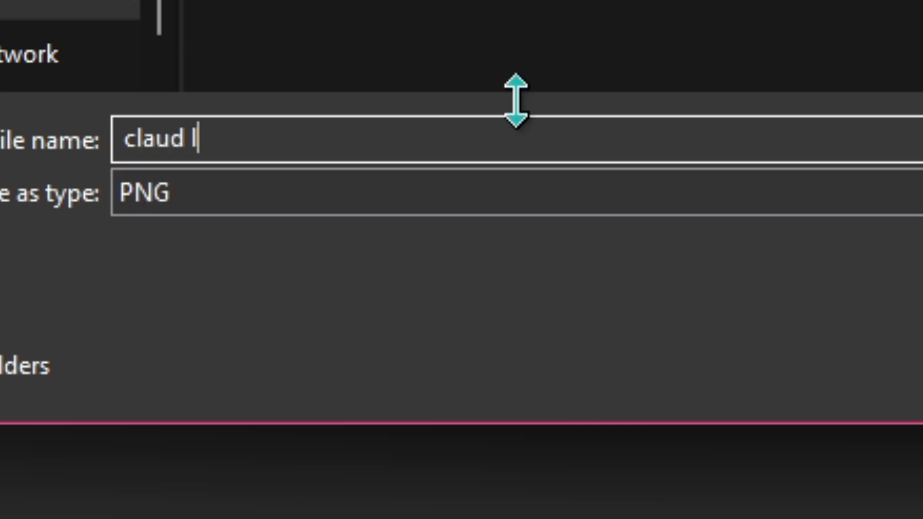
pyautogui.write('eg')
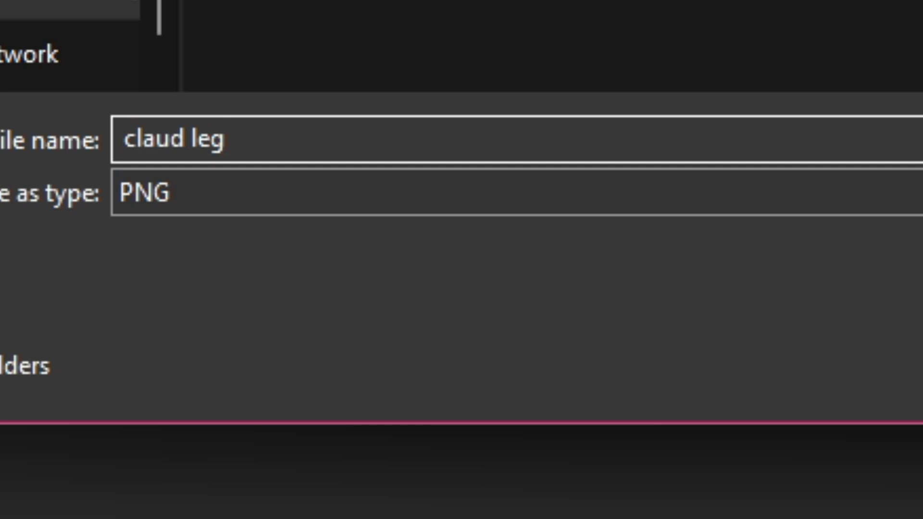
pyautogui.write(' ]')
pyautogui.write('?>')
pyautogui.press('BackSpace')
pyautogui.press('BackSpace')
pyautogui.write('>')
pyautogui.press('BackSpace')
pyautogui.write(')')
pyautogui.press('BackSpace')
pyautogui.press('BackSpace')
pyautogui.press('BackSpace')
pyautogui.write('}')
pyautogui.press('BackSpace')
pyautogui.write(']')
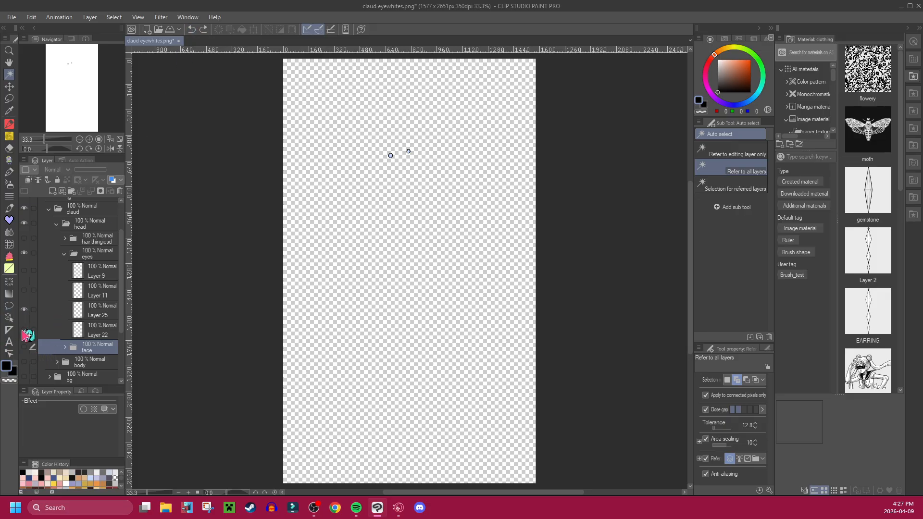
# - Show Layer 22 and Layer 11 in the eyes folder, and crop the canvas to the eyes using an inverted auto selection
pyautogui.click(23, 330)
pyautogui.click(23, 289)
pyautogui.click(434, 208)
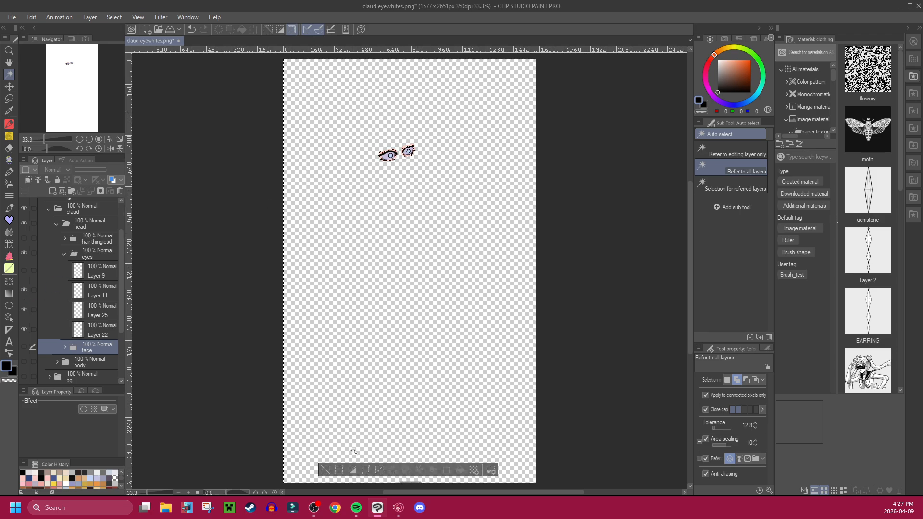
pyautogui.click(352, 470)
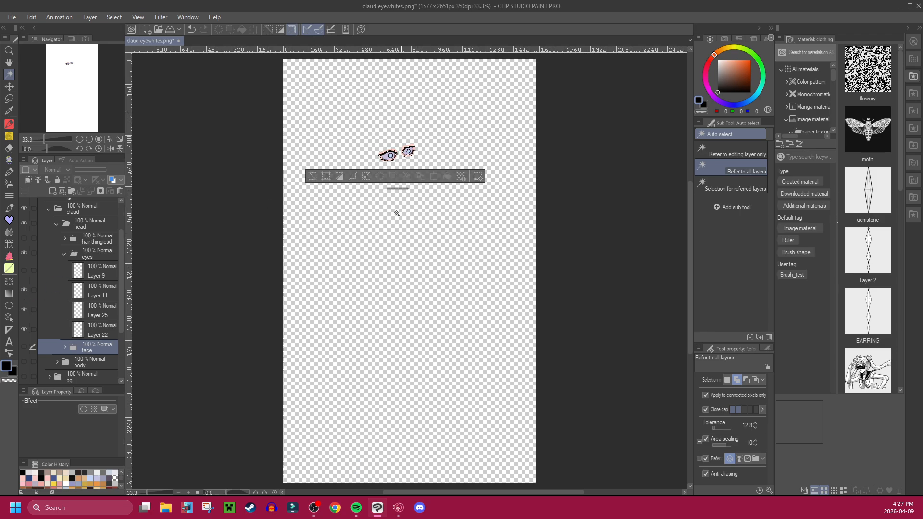
pyautogui.click(325, 177)
pyautogui.scroll(5, 400, 253)
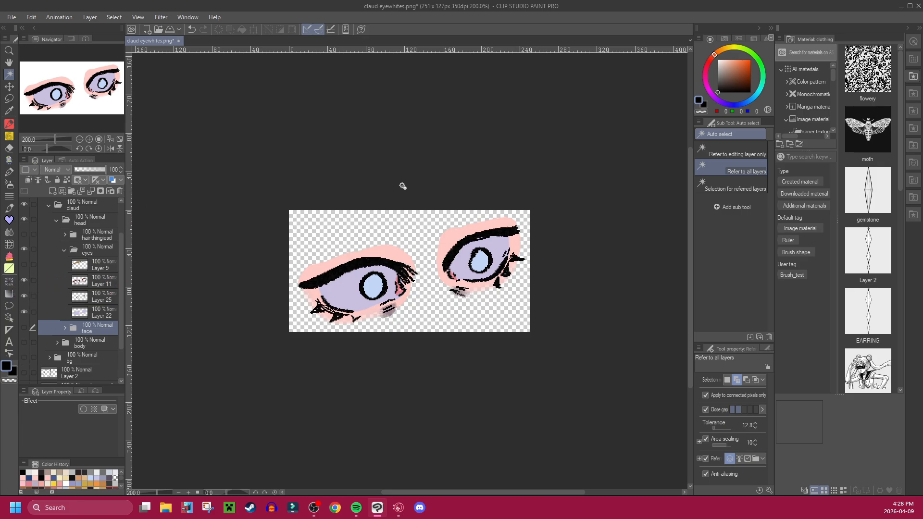
# - Hide Layer 11 and Layer 25 to isolate the eye whites, and save them over the existing claud eyewhites PNG
pyautogui.click(23, 280)
pyautogui.click(24, 297)
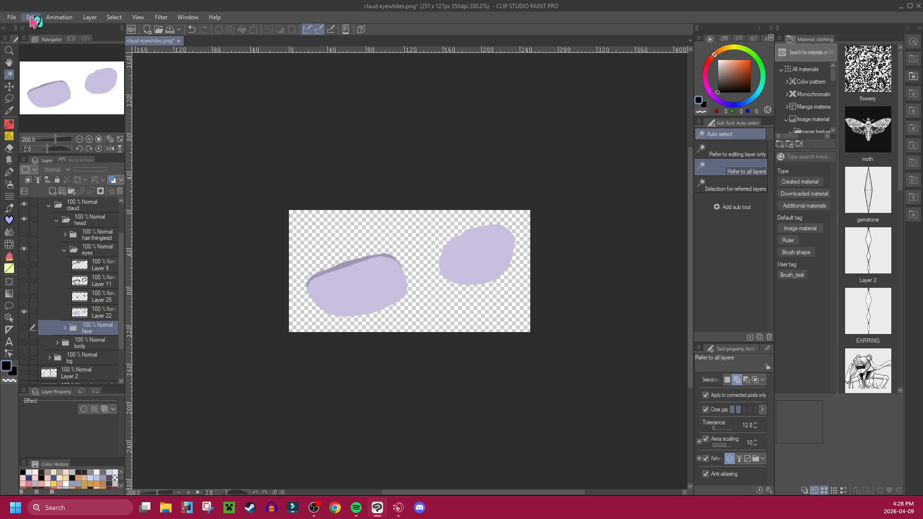
pyautogui.click(11, 18)
pyautogui.click(88, 103)
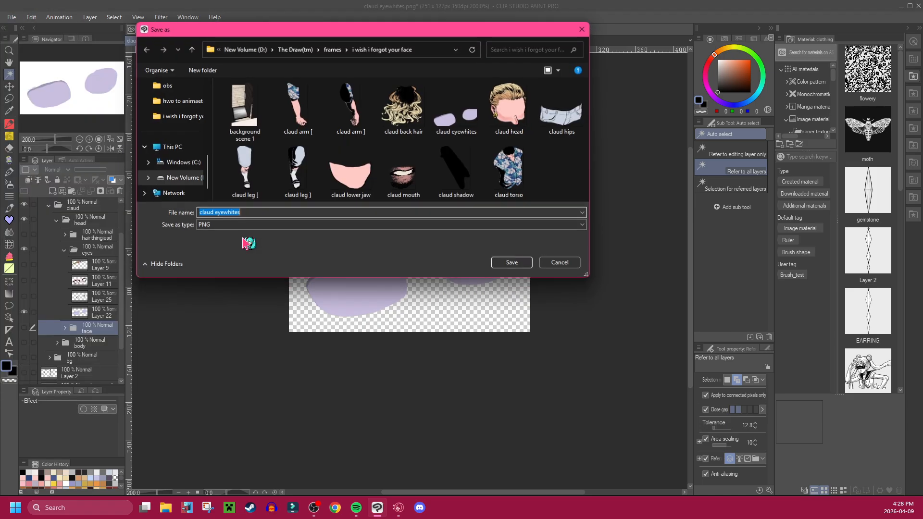
pyautogui.click(517, 267)
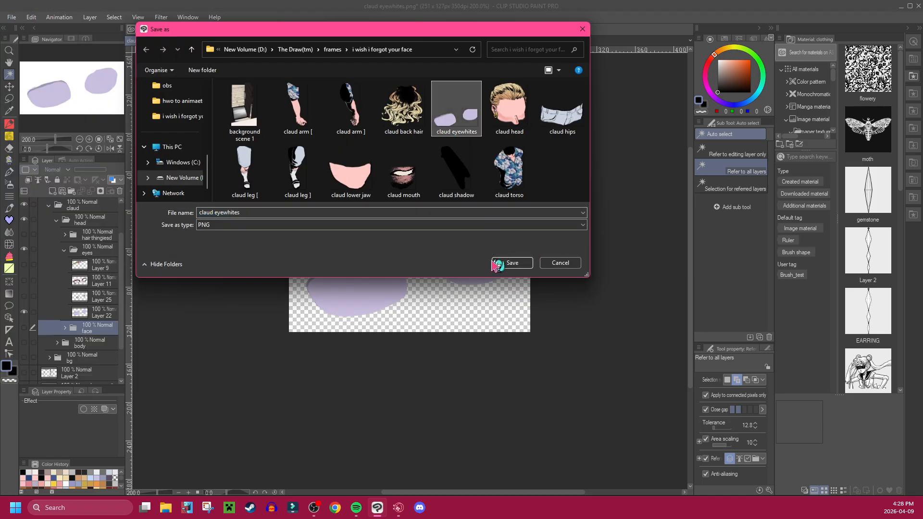
pyautogui.click(474, 255)
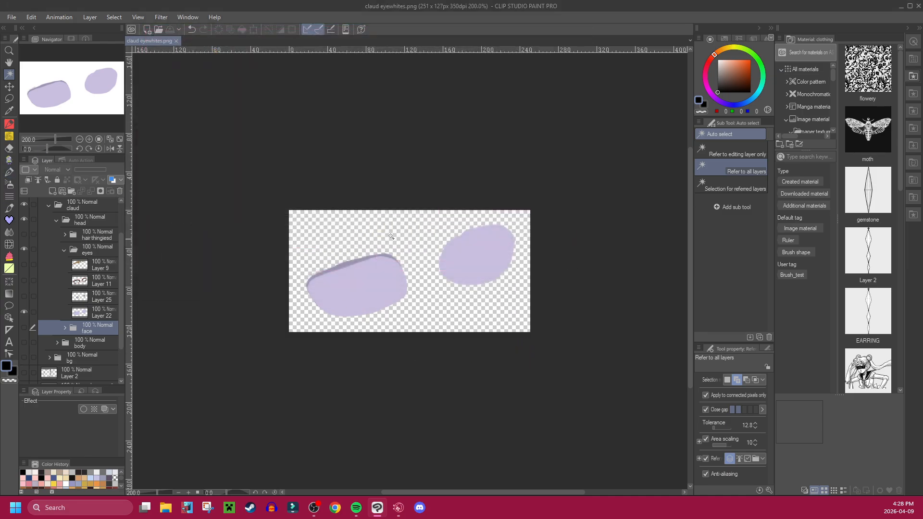
# - Hide Layer 22 and show Layer 25 to isolate the pupils, and save them as a PNG named claud pupils
pyautogui.click(24, 312)
pyautogui.click(24, 297)
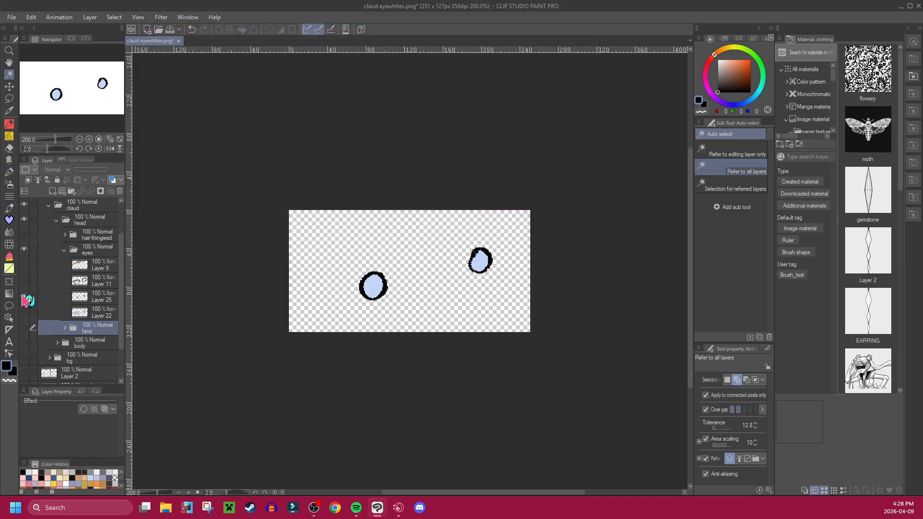
pyautogui.click(13, 17)
pyautogui.click(69, 104)
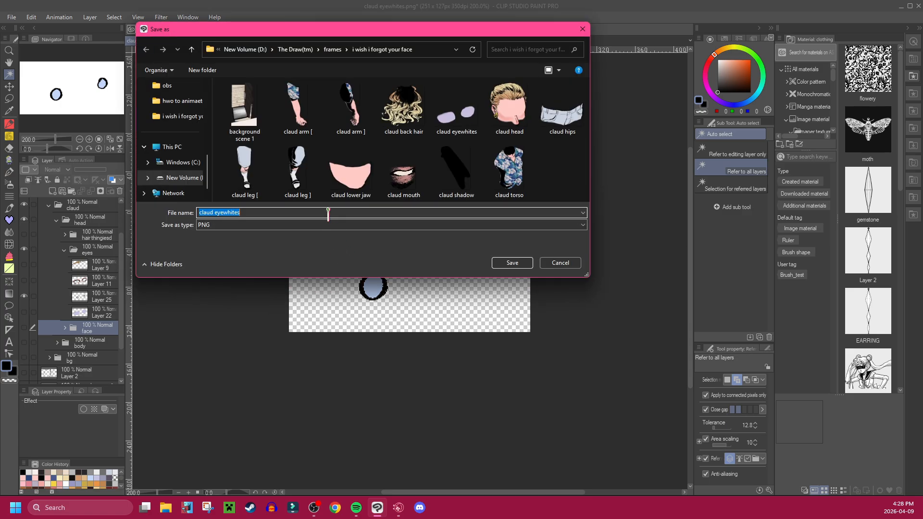
pyautogui.click(328, 212)
pyautogui.press('BackSpace')
pyautogui.press('BackSpace')
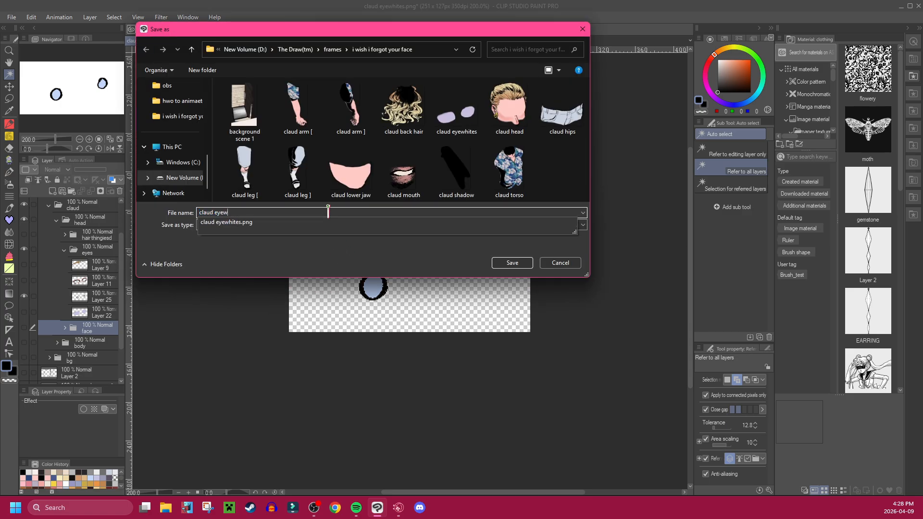
pyautogui.press('BackSpace')
pyautogui.write('p')
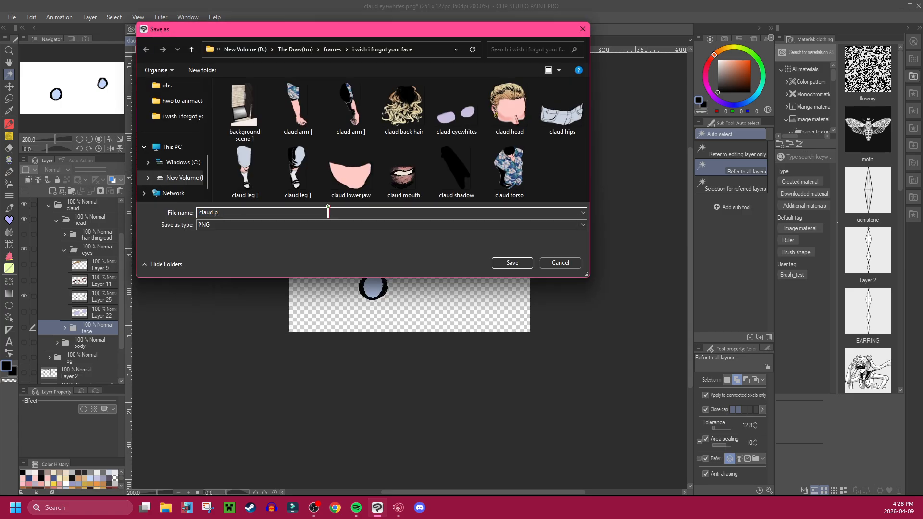
pyautogui.write('upils')
pyautogui.press('Return')
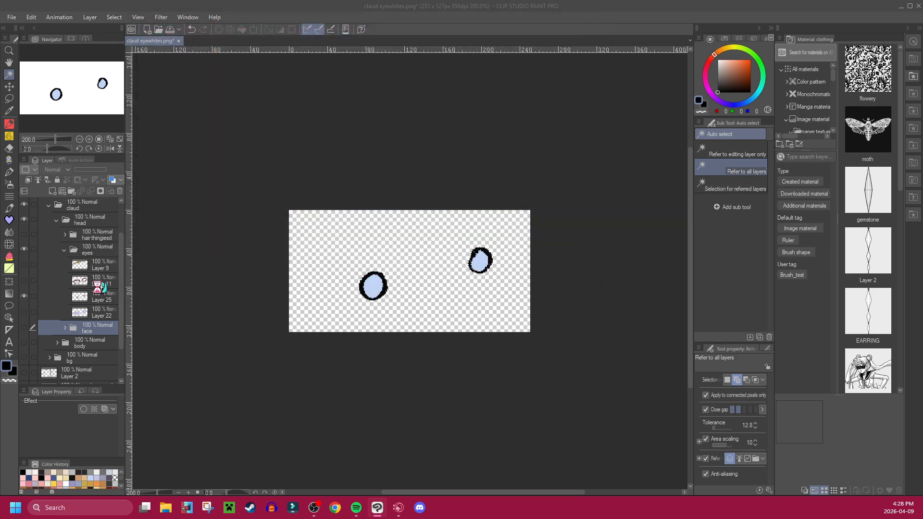
# - Hide Layer 25 and show Layer 11 to isolate the eye outlines, and save them as a PNG named claud eyes
pyautogui.click(24, 296)
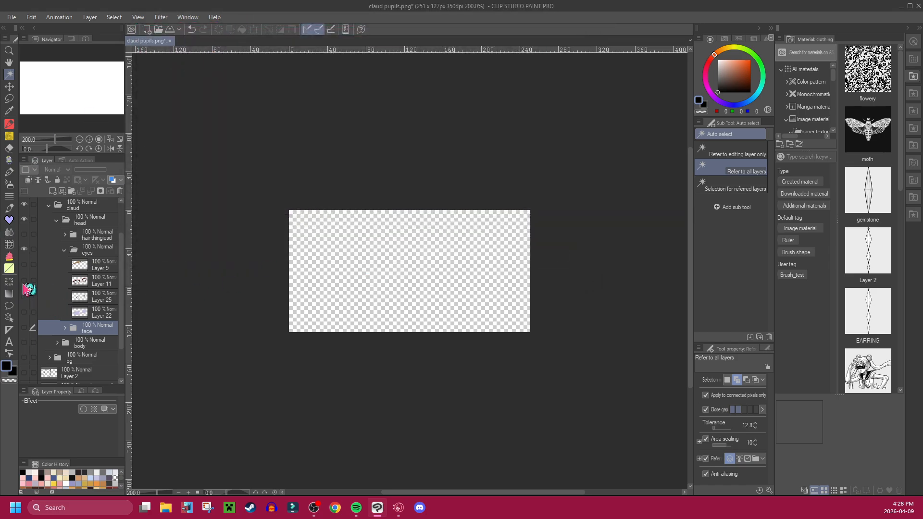
pyautogui.click(24, 280)
pyautogui.click(4, 17)
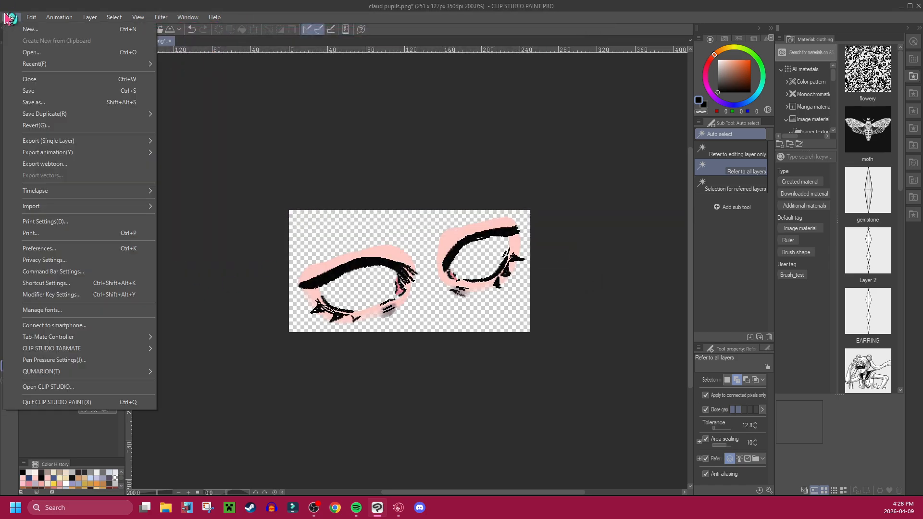
pyautogui.click(62, 104)
pyautogui.click(248, 212)
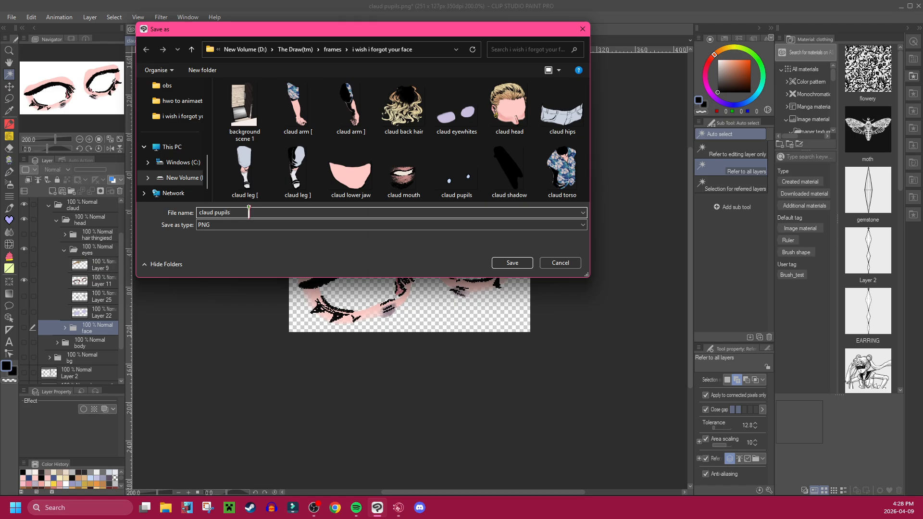
pyautogui.press('BackSpace')
pyautogui.press('BackSpace')
pyautogui.press('BackSpace')
pyautogui.press('BackSpace')
pyautogui.press('BackSpace')
pyautogui.press('BackSpace')
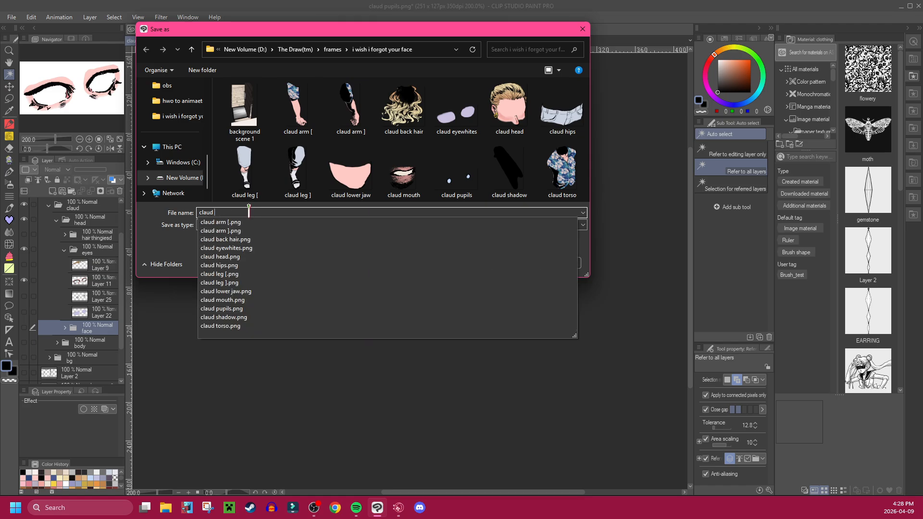
pyautogui.write('eye')
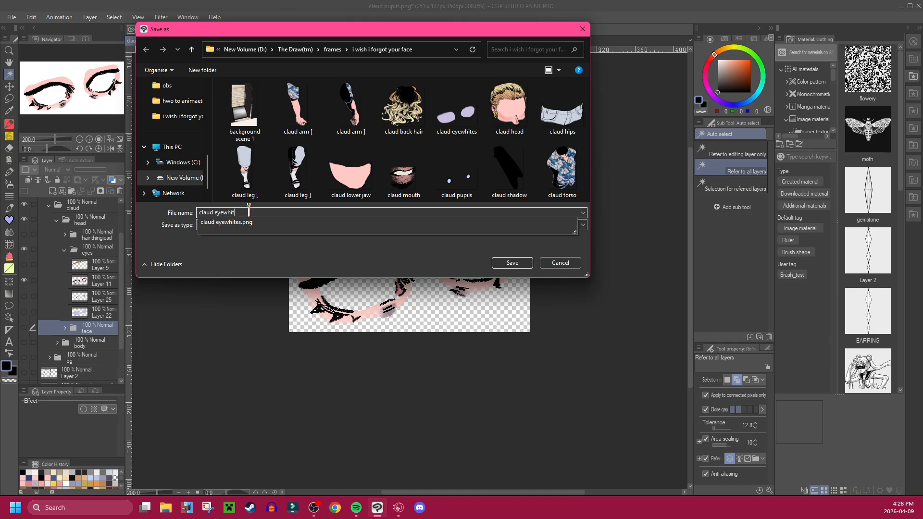
pyautogui.write('s')
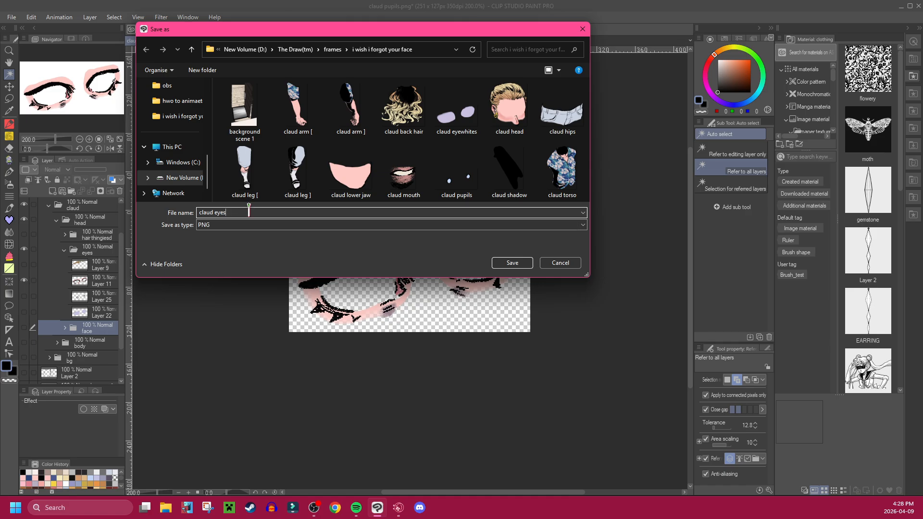
pyautogui.press('Return')
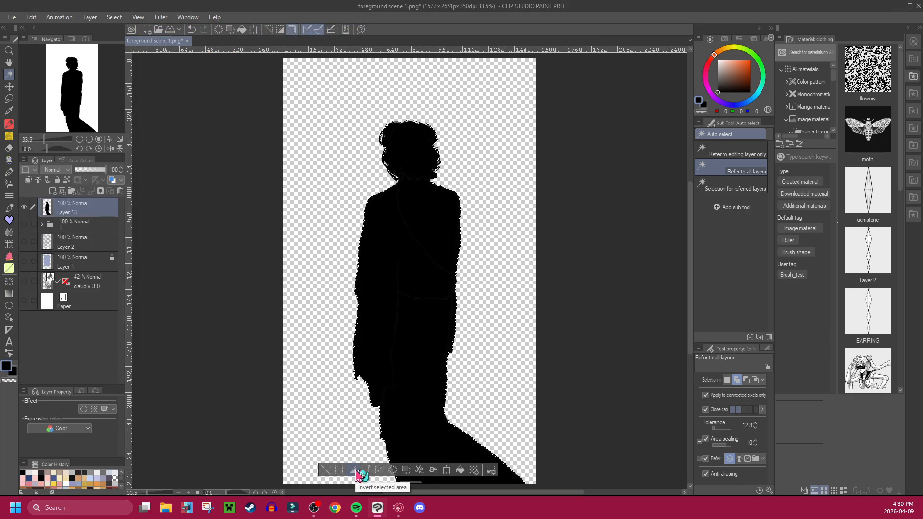
# - Invert the selection to crop the canvas to the standing black silhouette, and save it as a PNG named gabriel shadow
pyautogui.click(356, 471)
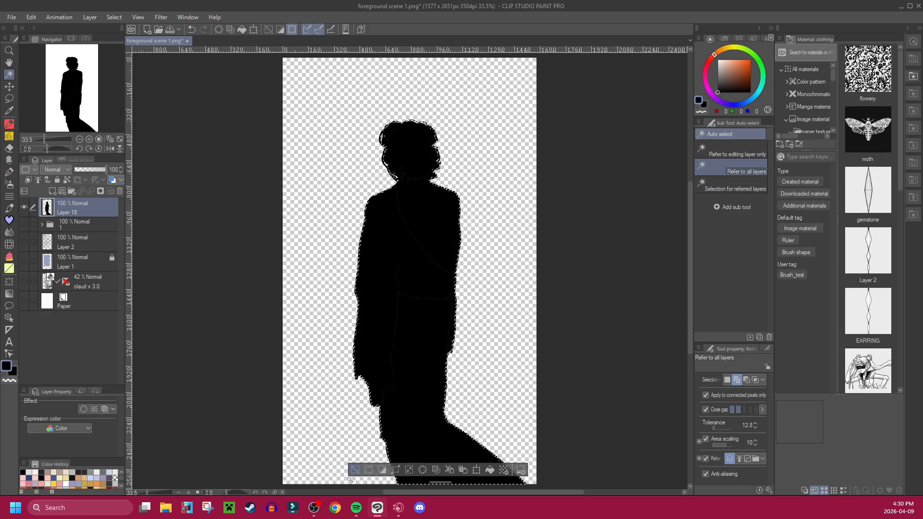
pyautogui.click(371, 470)
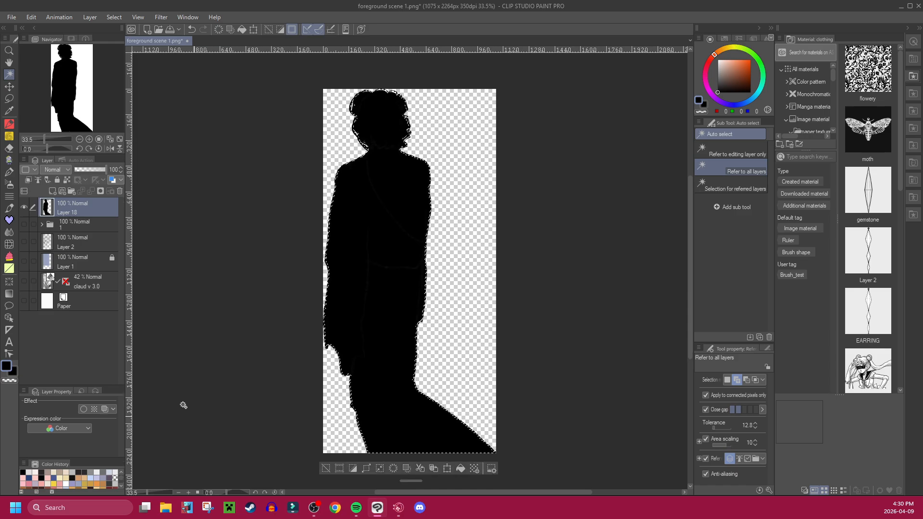
pyautogui.click(12, 18)
pyautogui.click(67, 103)
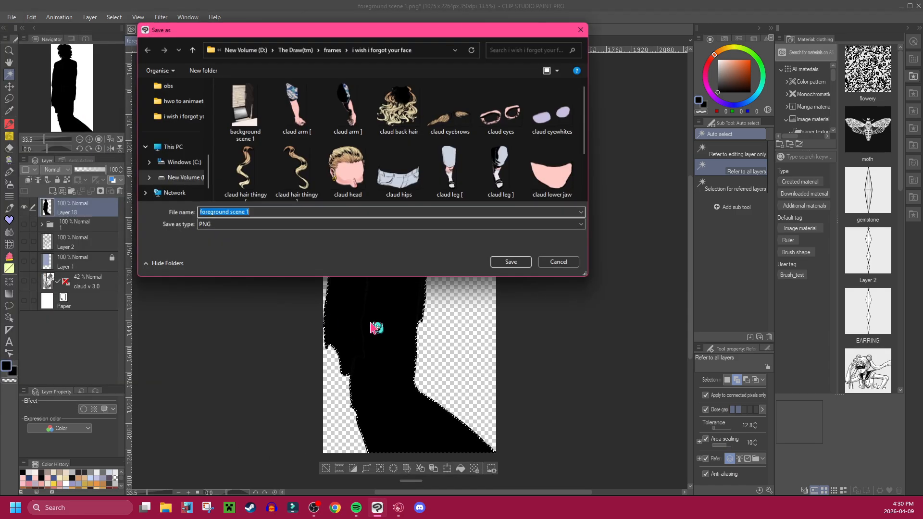
pyautogui.click(294, 212)
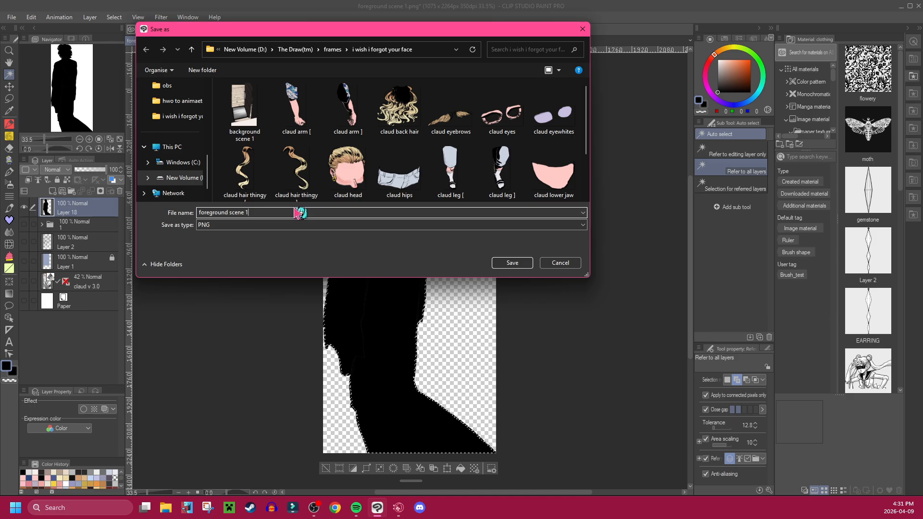
pyautogui.press('BackSpace')
pyautogui.press('BackSpace')
pyautogui.press('BackSpace')
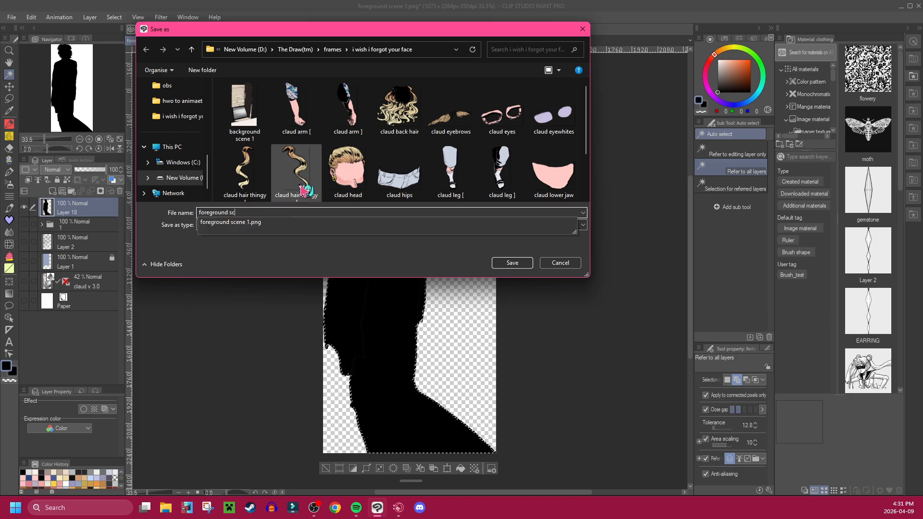
pyautogui.press('BackSpace')
pyautogui.press('BackSpace')
pyautogui.press('BackSpace')
pyautogui.press('BackSpace')
pyautogui.press('BackSpace')
pyautogui.press('BackSpace')
pyautogui.press('BackSpace')
pyautogui.press('BackSpace')
pyautogui.press('BackSpace')
pyautogui.press('BackSpace')
pyautogui.press('BackSpace')
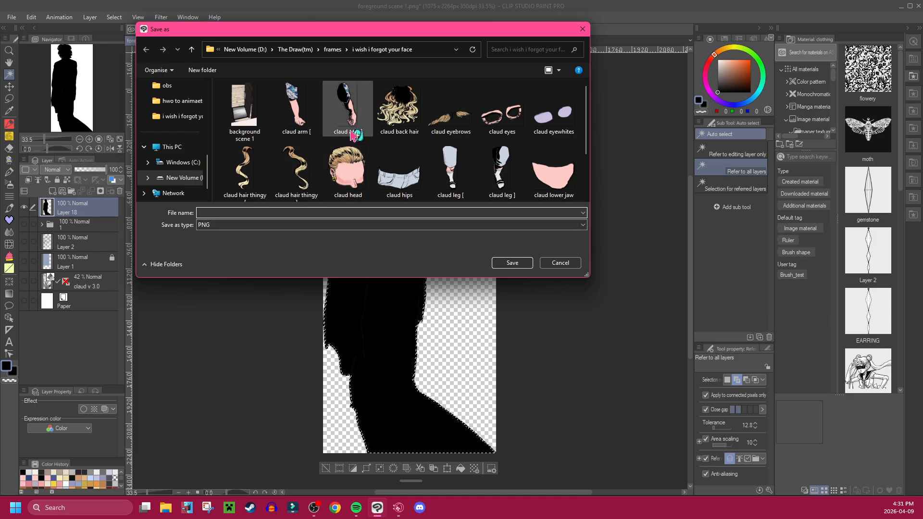
pyautogui.write('gabriel shadow')
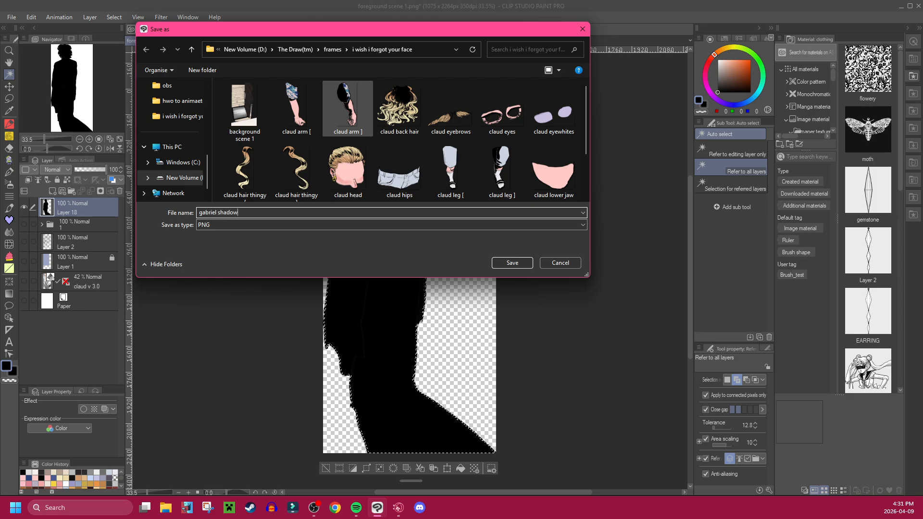
pyautogui.click(512, 263)
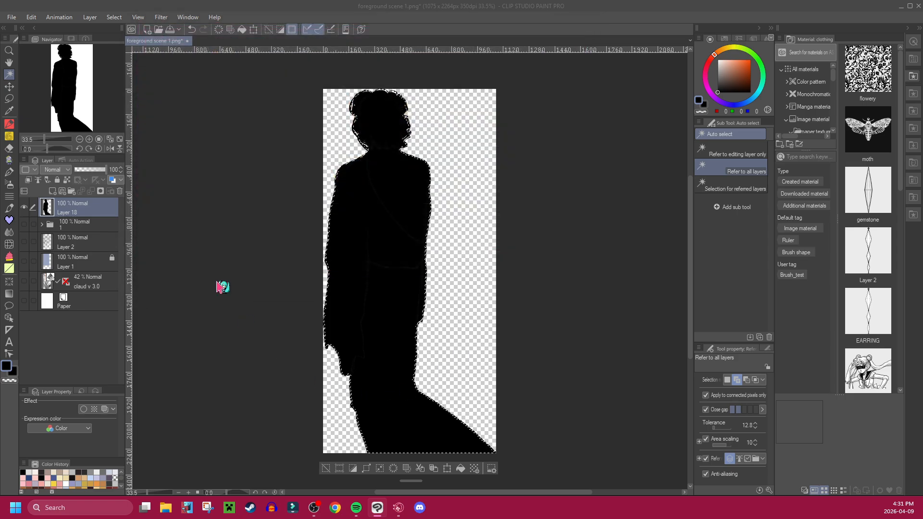
# - Undo the crop to restore the full canvas, and clear the selection around the silhouette
pyautogui.click(192, 29)
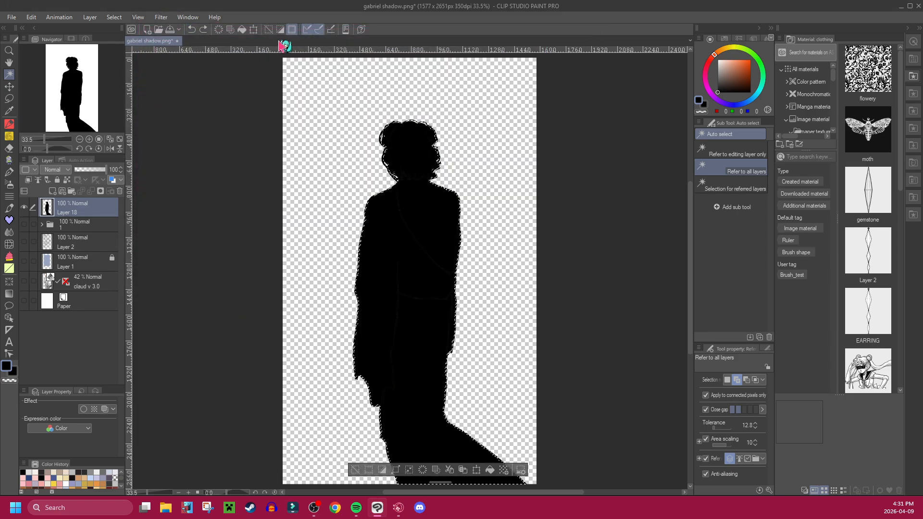
pyautogui.click(268, 30)
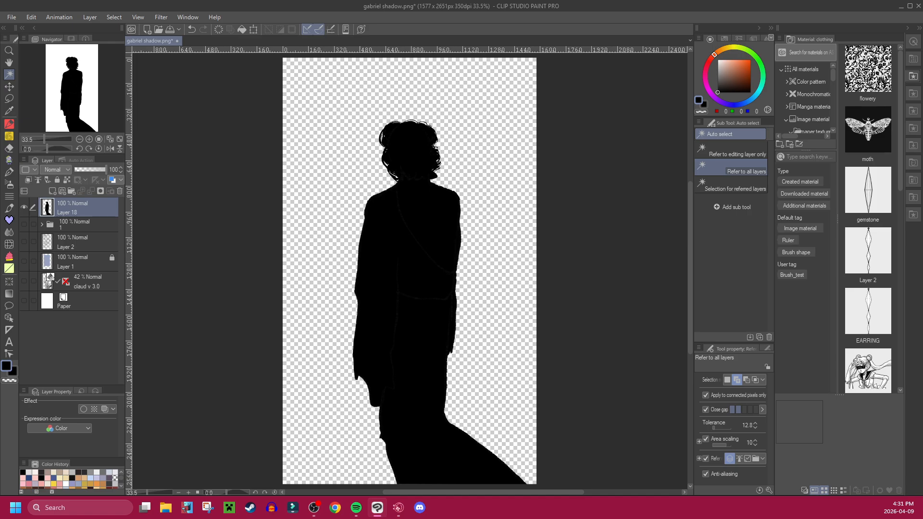
# - Show folder 1 with its claud and bg subfolders, and set the opacity of Layer 18 to 41%
pyautogui.click(24, 224)
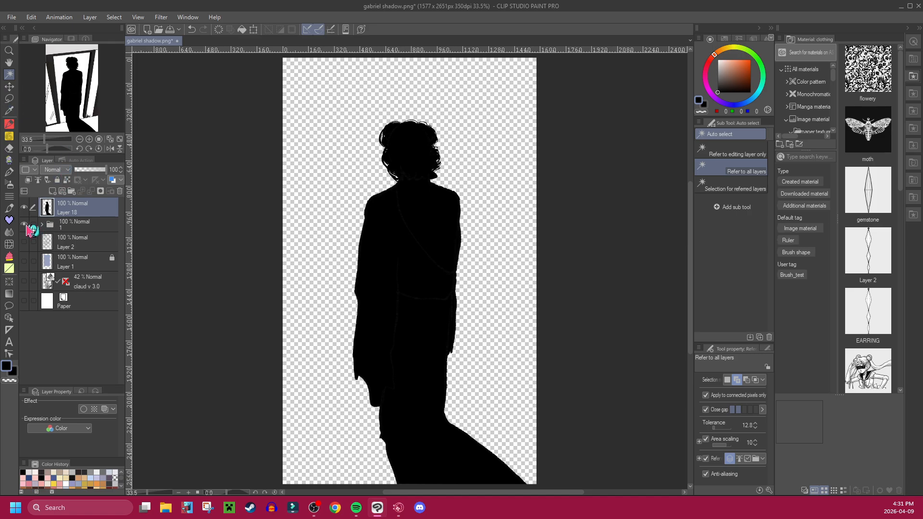
pyautogui.click(87, 169)
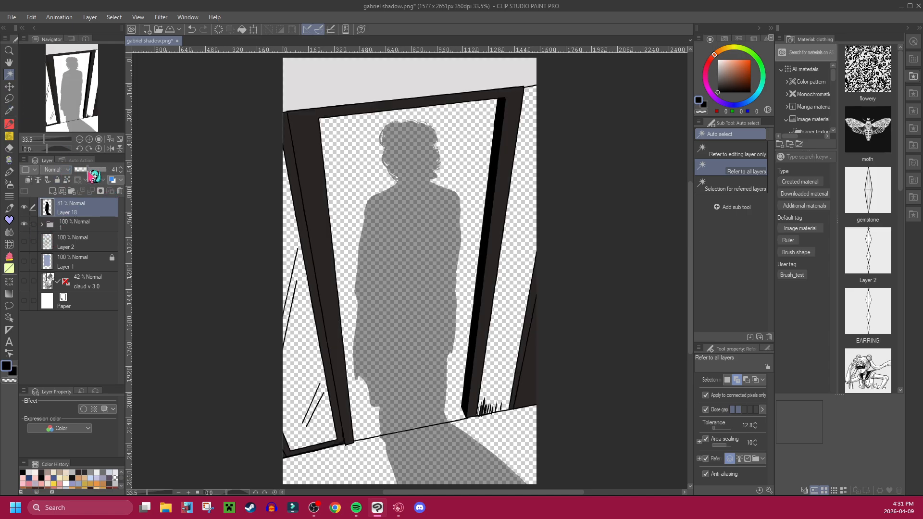
pyautogui.click(42, 225)
pyautogui.click(25, 256)
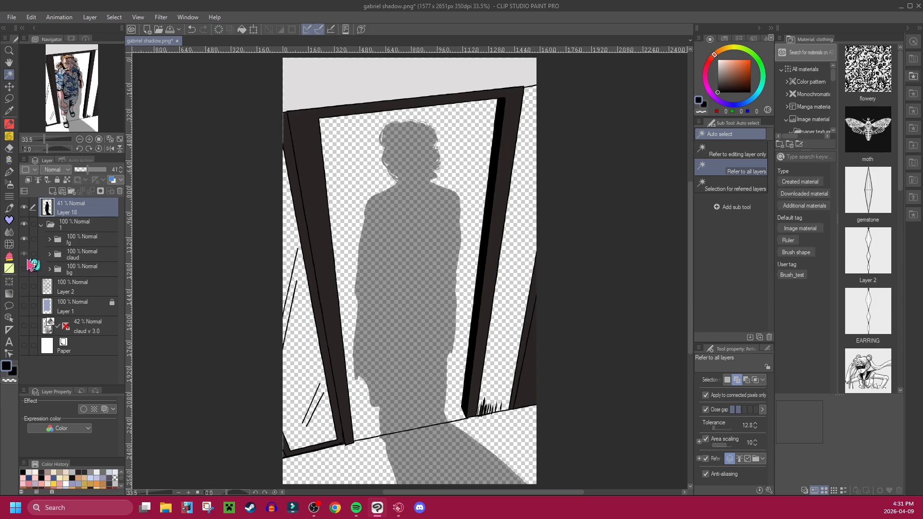
pyautogui.click(25, 270)
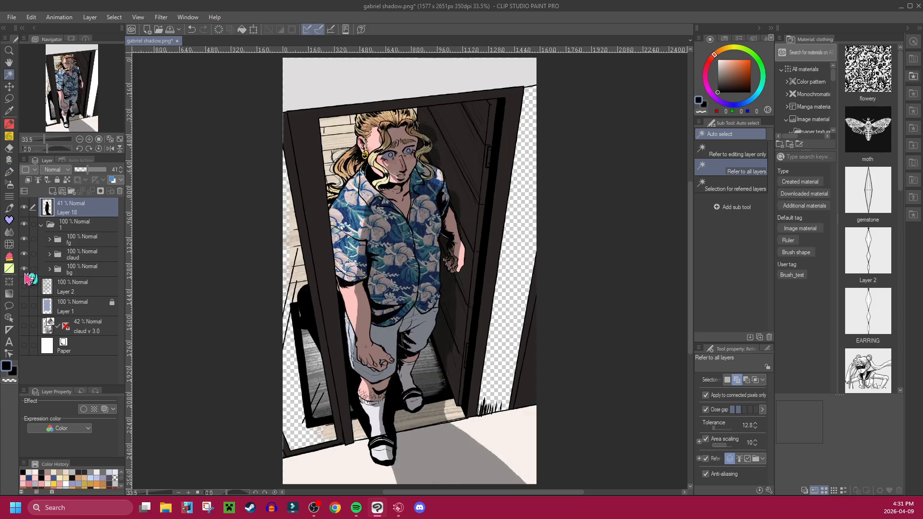
pyautogui.click(42, 225)
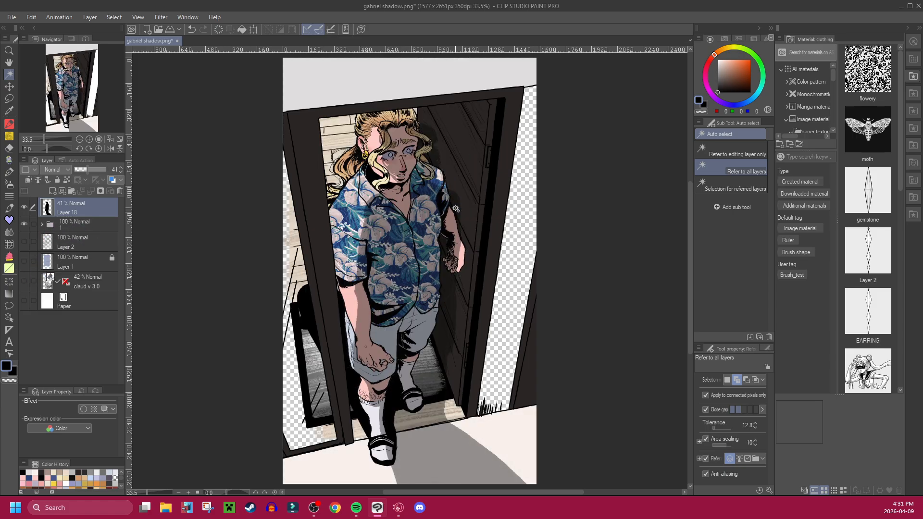
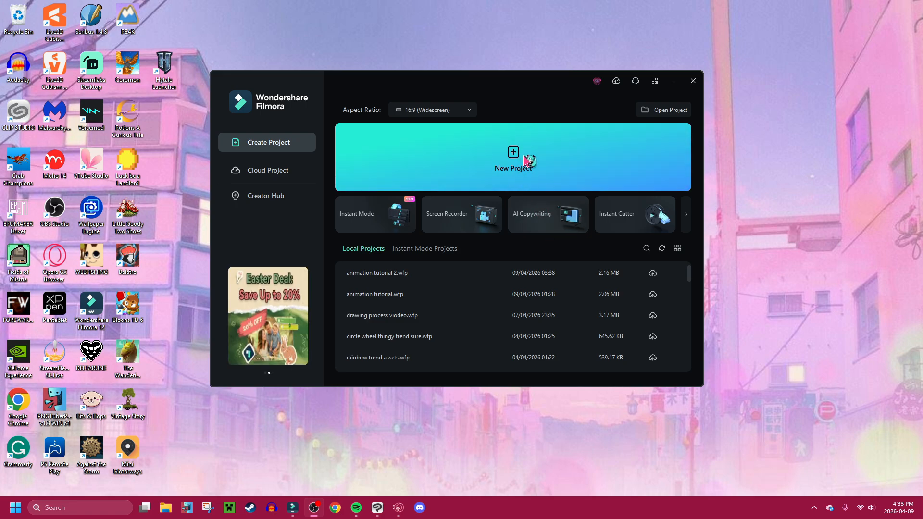
# - Create a new Wondershare Filmora project, dismiss the OneDrive notice, and browse to the i wish i forgot your face folder for media import
pyautogui.click(525, 160)
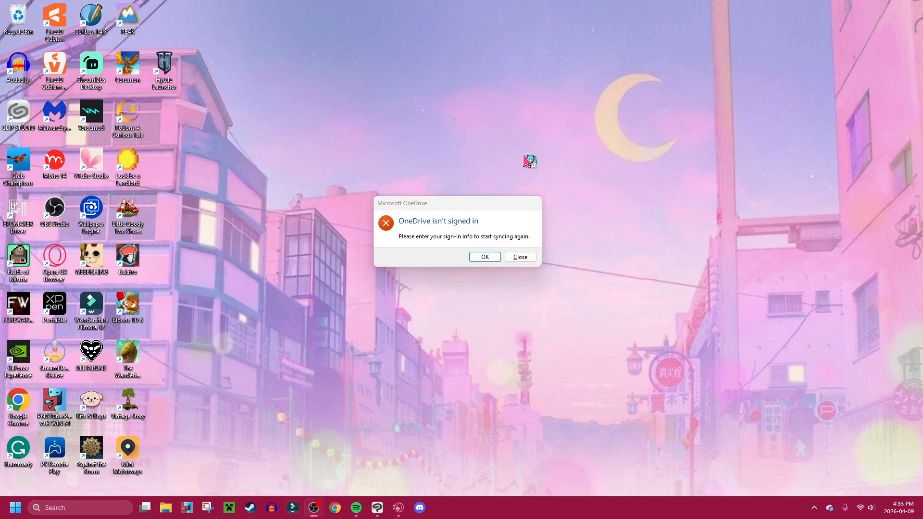
pyautogui.click(523, 256)
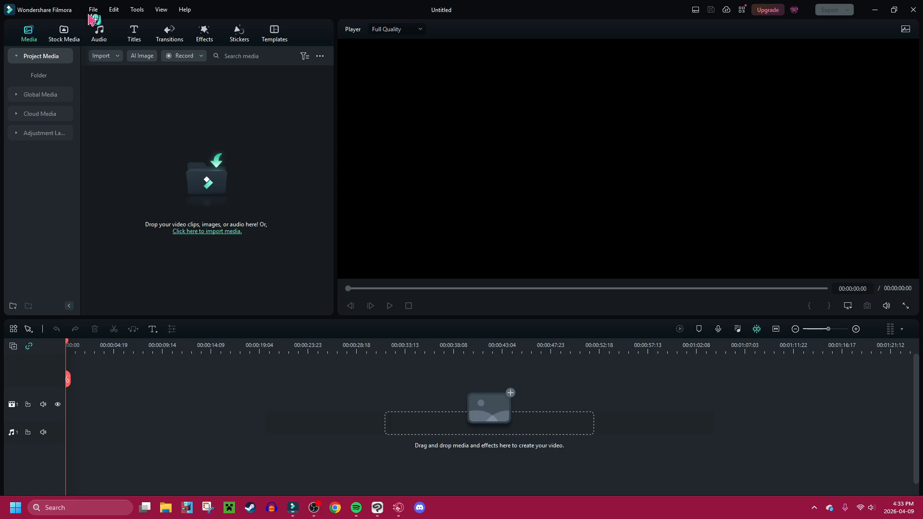
pyautogui.click(211, 202)
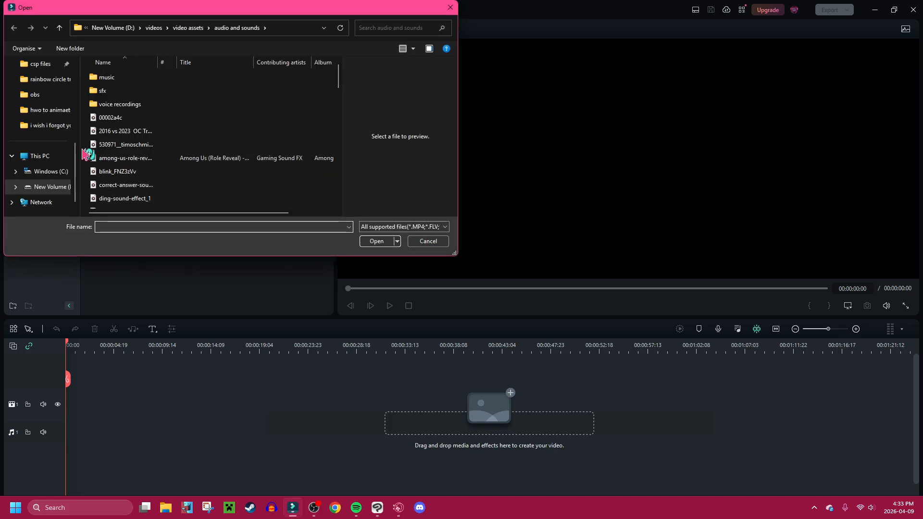
pyautogui.scroll(-1, 50, 162)
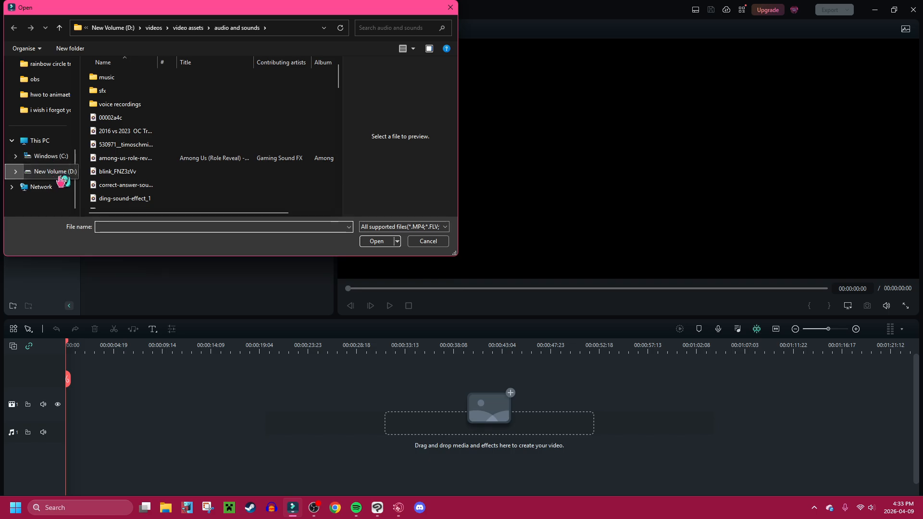
pyautogui.click(60, 176)
pyautogui.click(43, 112)
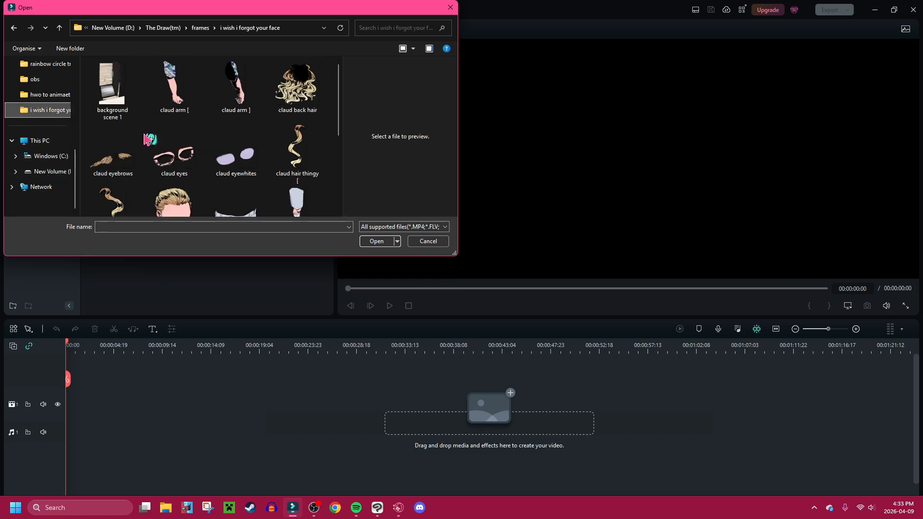
# - Import all the claud images, from claud arm [ through claud torso, into the project media
pyautogui.moveTo(342, 107); pyautogui.dragTo(340, 185)
pyautogui.hotkey('ctrl', 'a')
pyautogui.click(185, 90)
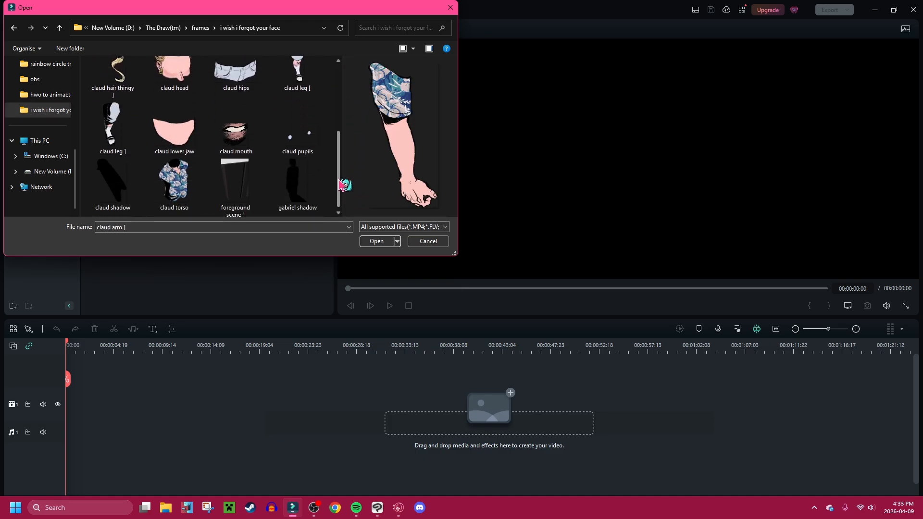
pyautogui.keyDown('shift'); pyautogui.click(182, 190); pyautogui.keyUp('shift')
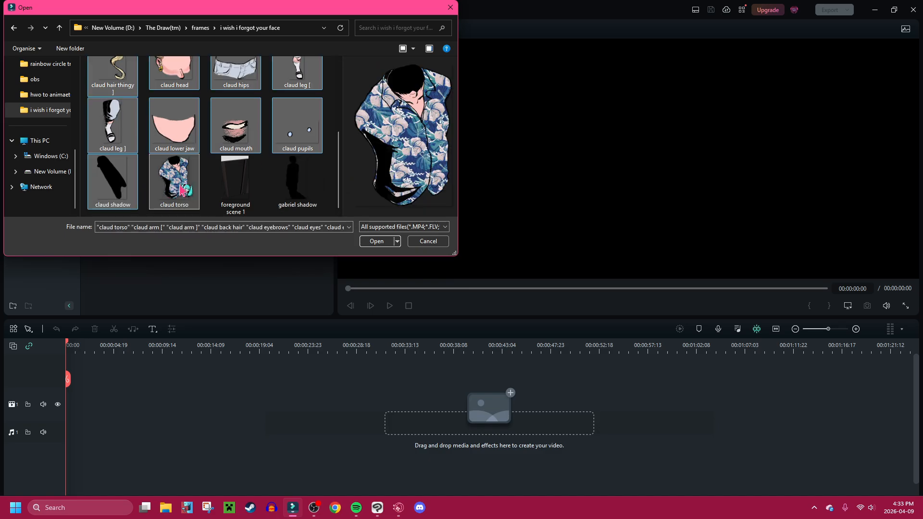
pyautogui.click(377, 241)
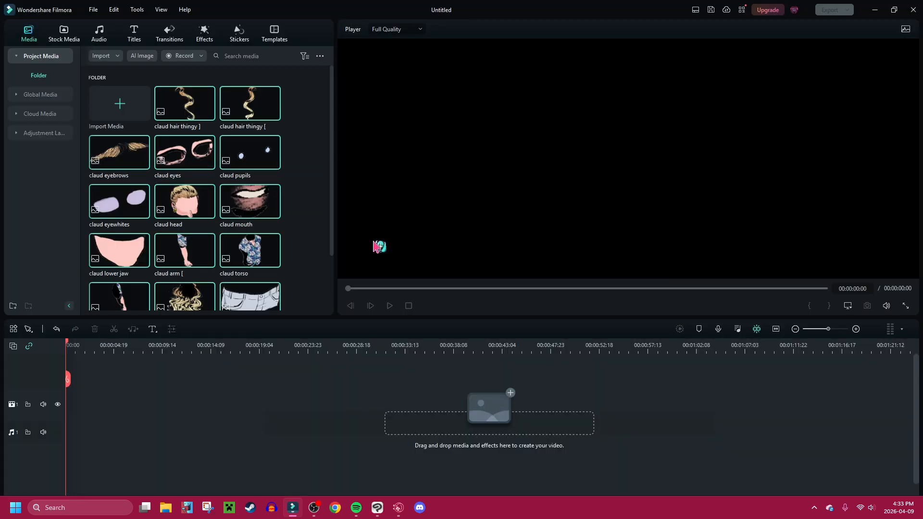
pyautogui.moveTo(336, 200); pyautogui.dragTo(330, 278)
pyautogui.click(326, 187)
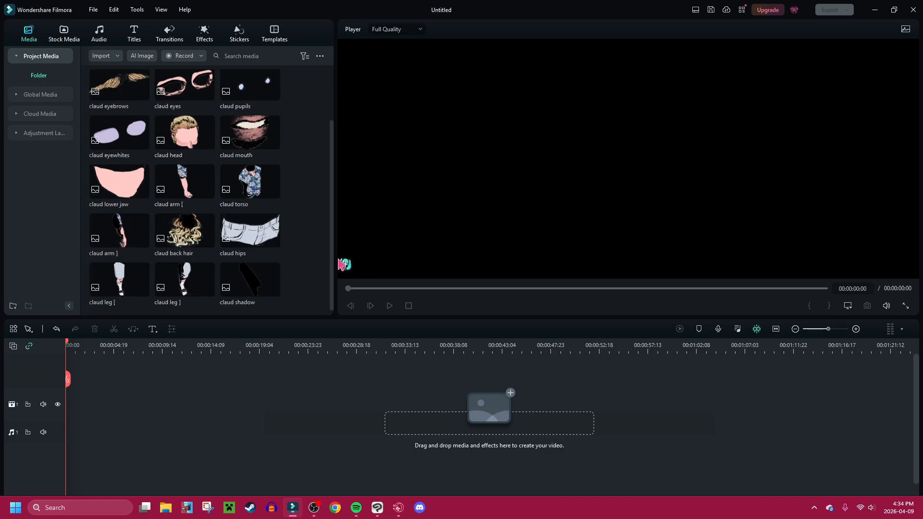
# - Set the project's aspect ratio to 1:1 (Instagram) with a resolution of 1080x1080
pyautogui.click(93, 9)
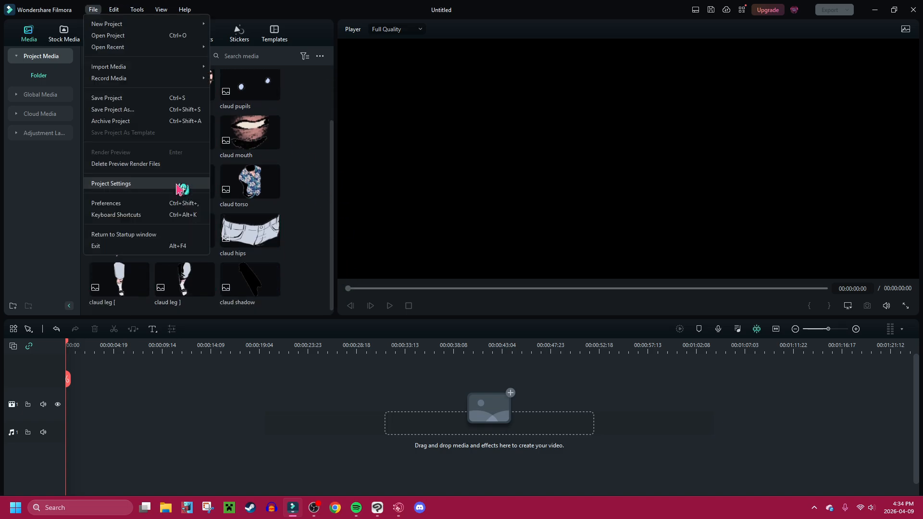
pyautogui.click(179, 184)
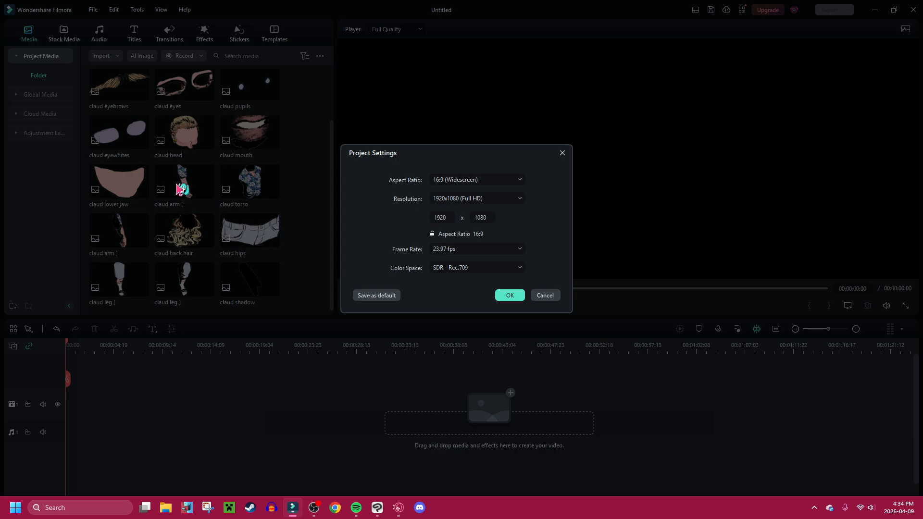
pyautogui.click(504, 182)
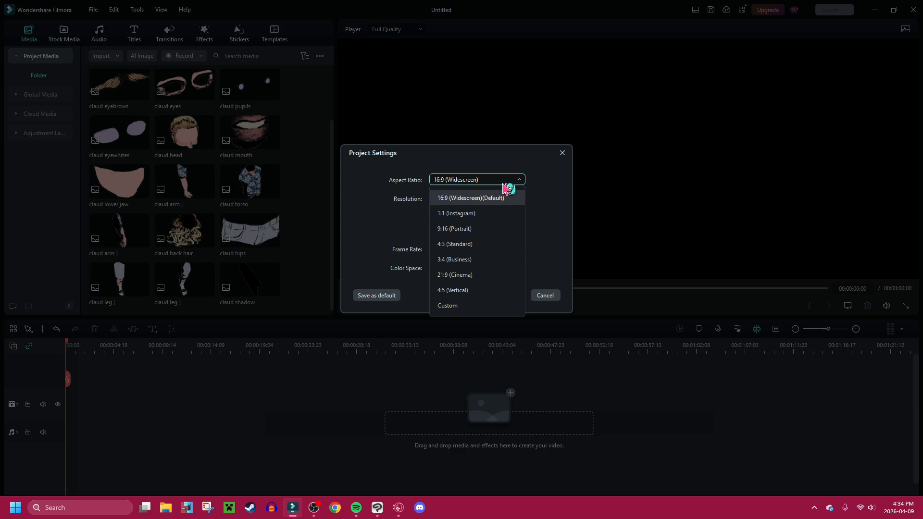
pyautogui.click(481, 211)
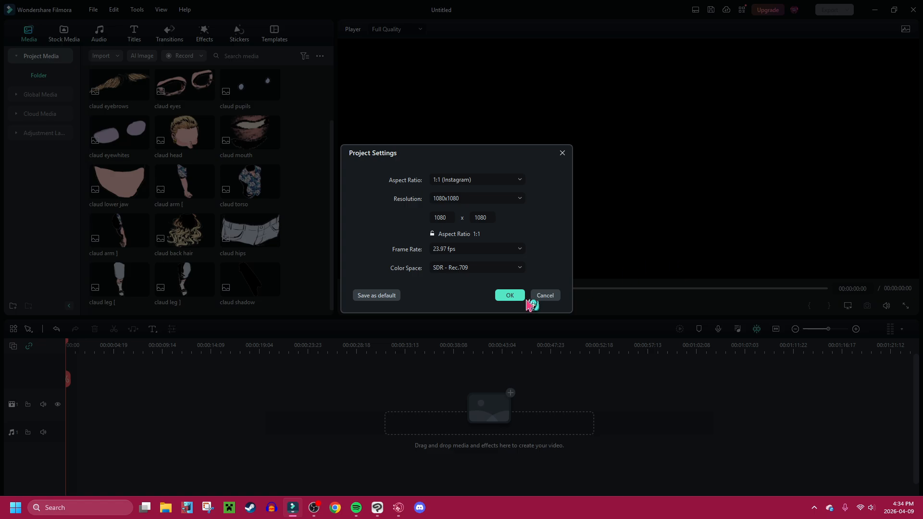
pyautogui.click(512, 296)
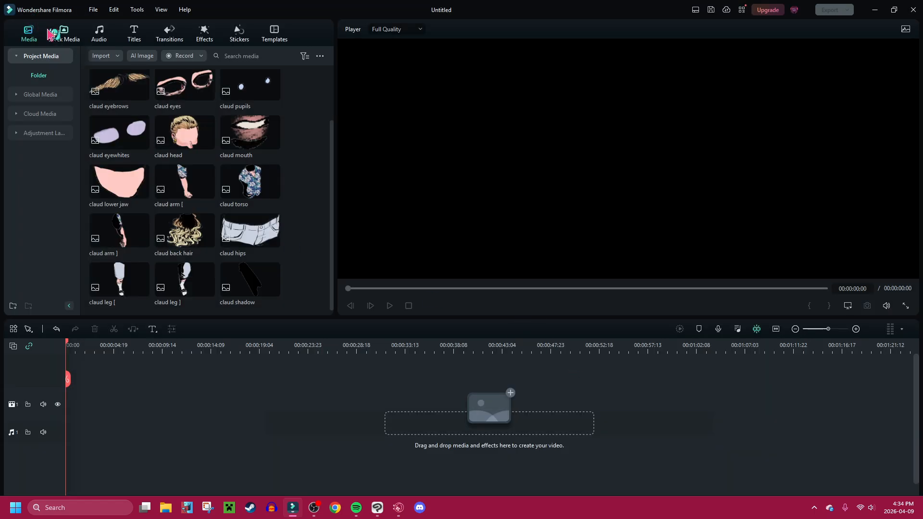
# - Add the Green stock clip to the start of the video track, rotate it 90°, and enlarge it to fill the frame
pyautogui.click(63, 41)
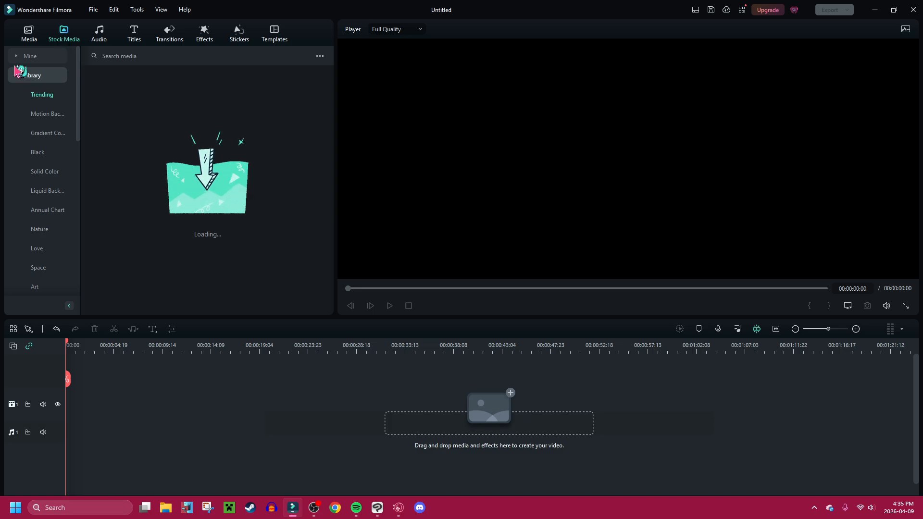
pyautogui.moveTo(126, 110); pyautogui.dragTo(39, 430)
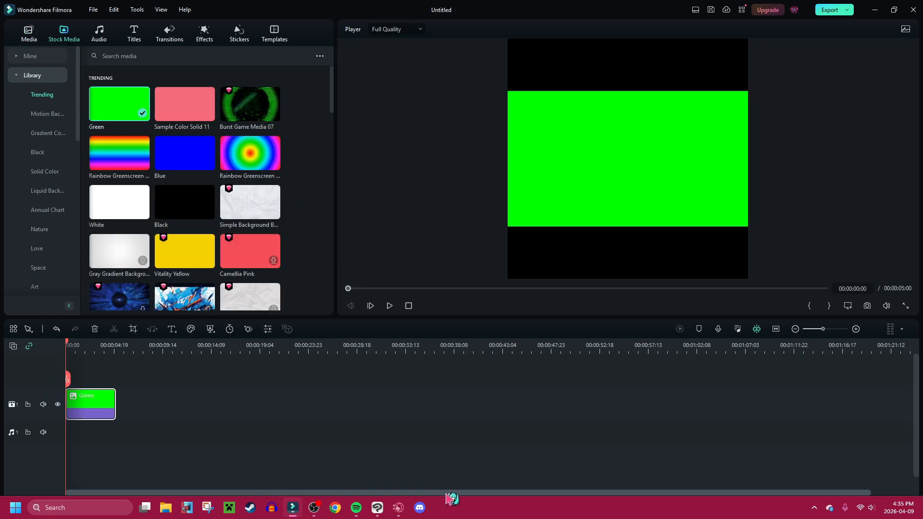
pyautogui.doubleClick(106, 401)
pyautogui.click(277, 223)
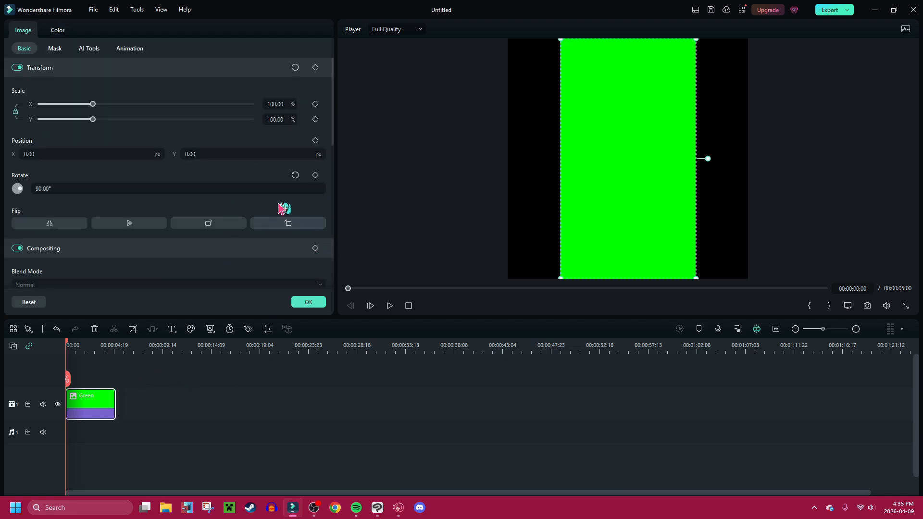
pyautogui.moveTo(280, 104); pyautogui.dragTo(327, 104)
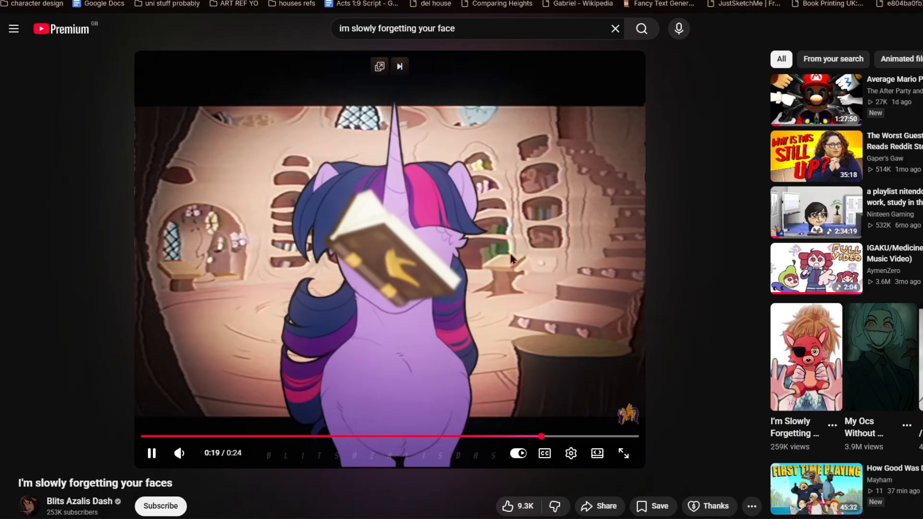
# - Pause the "I'm slowly forgetting your faces" video on YouTube, and go back to the previous page to browse it
pyautogui.click(511, 259)
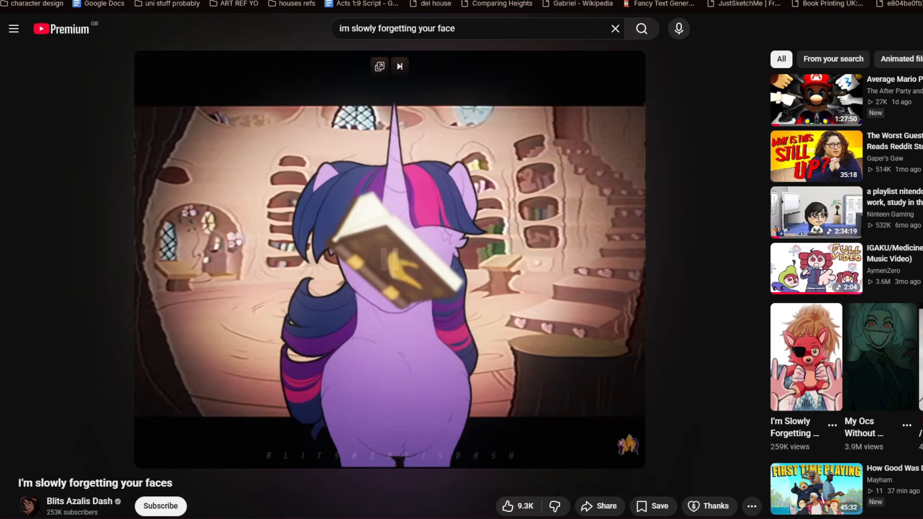
pyautogui.hotkey('alt', 'Left')
pyautogui.scroll(-4, 695, 321)
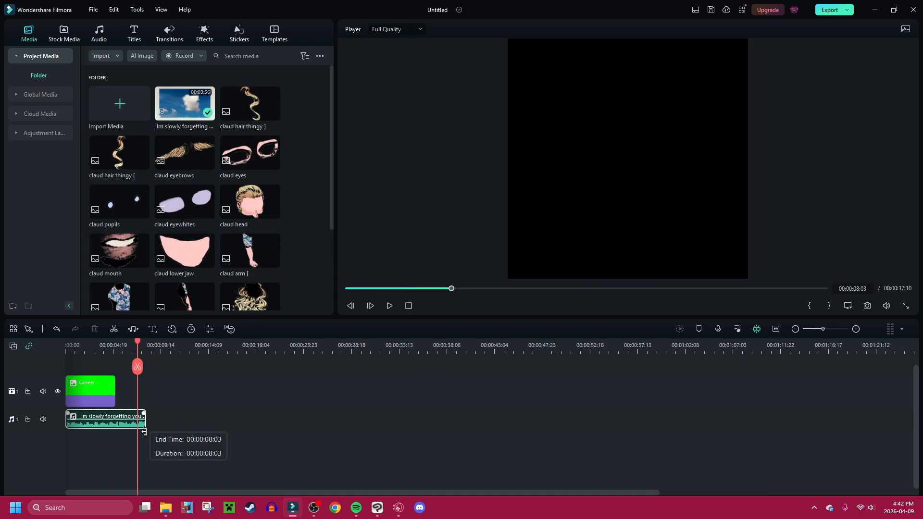
# - In Filmora, trim the end of the song clip to 00:00:07:06, and extend the Green clip to match its length
pyautogui.moveTo(137, 430); pyautogui.dragTo(141, 434)
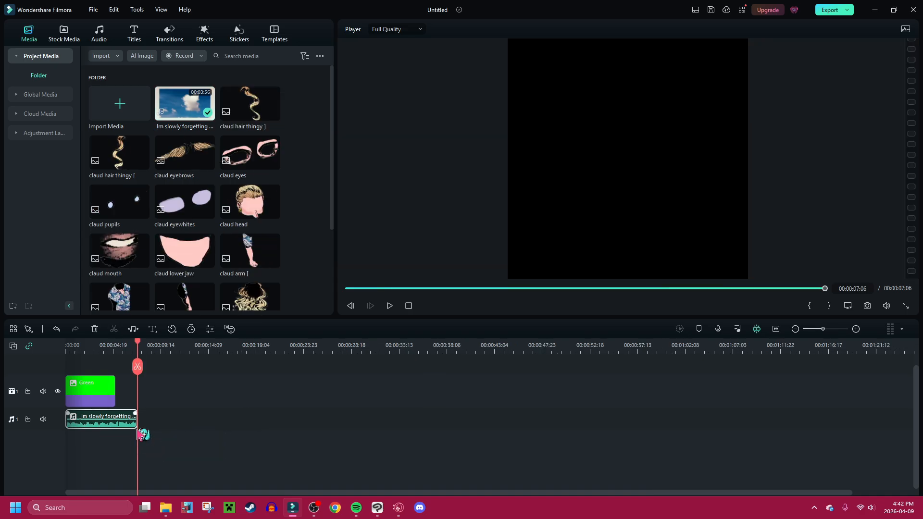
pyautogui.moveTo(140, 367); pyautogui.dragTo(3, 377)
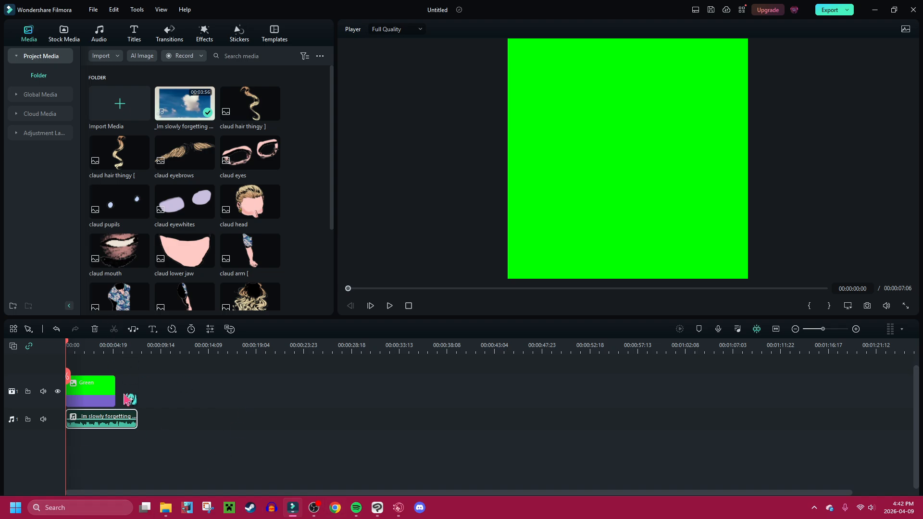
pyautogui.moveTo(114, 395); pyautogui.dragTo(137, 393)
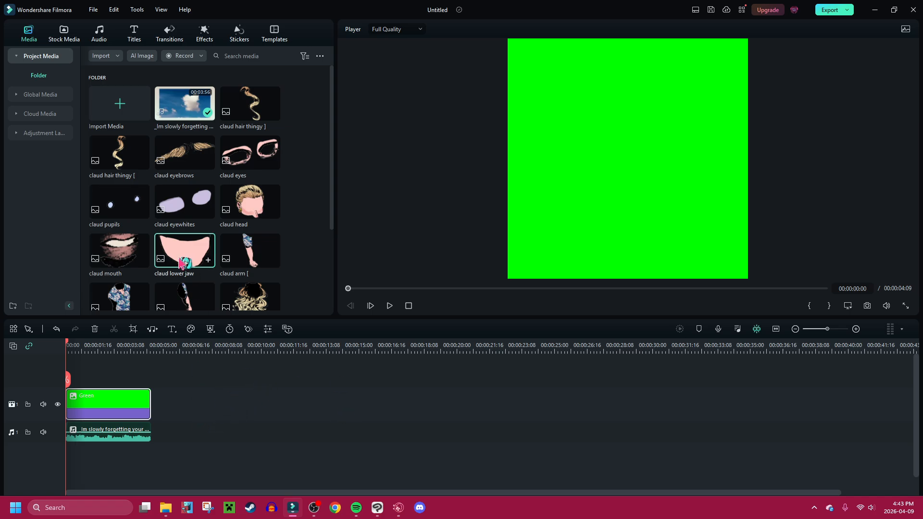
# - Place claud lower jaw on a track above the Green clip, scaled to 64% with a Y position of -292 px
pyautogui.moveTo(185, 262); pyautogui.dragTo(100, 413)
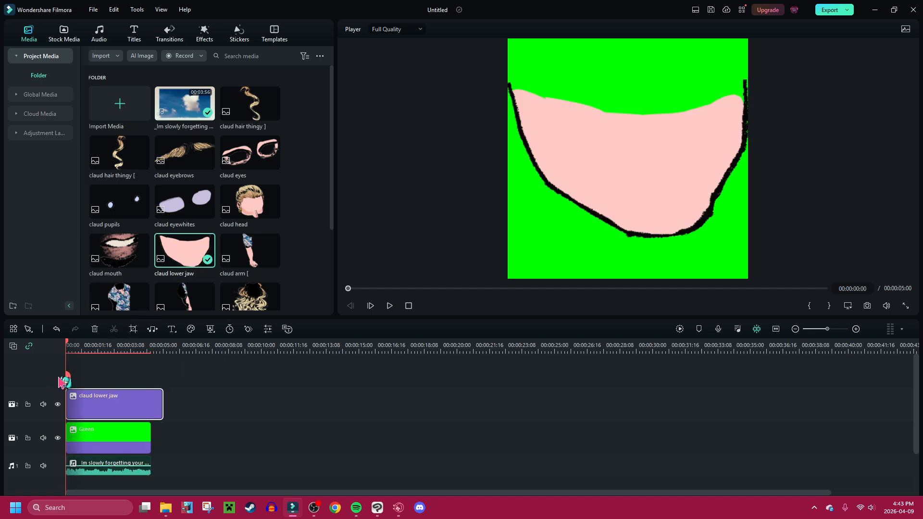
pyautogui.doubleClick(100, 414)
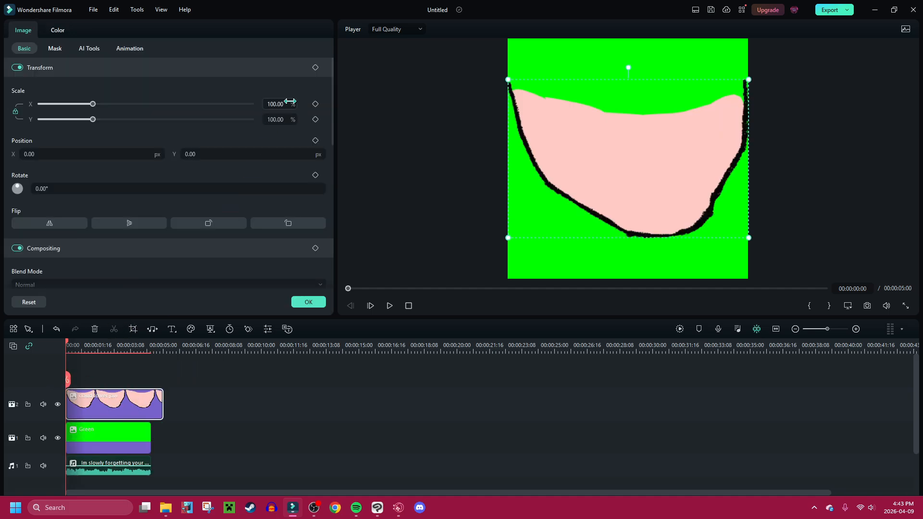
pyautogui.moveTo(288, 102); pyautogui.dragTo(271, 101)
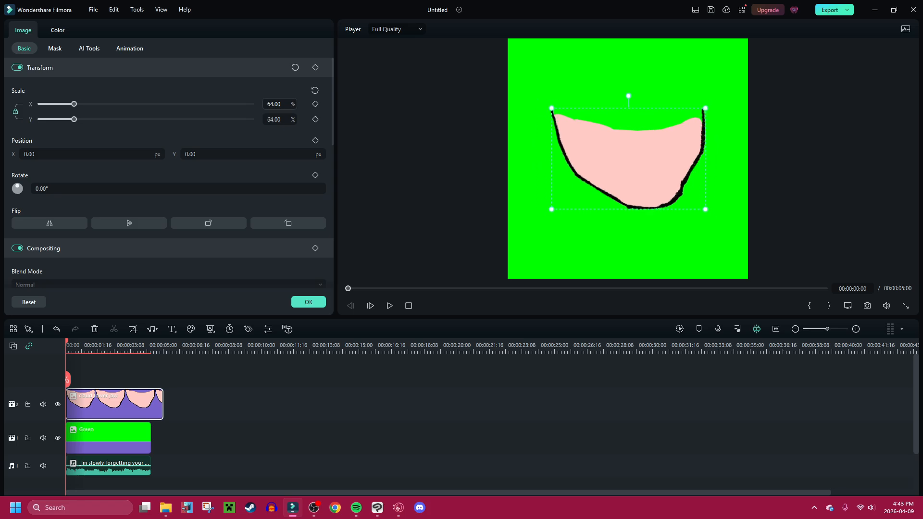
pyautogui.moveTo(260, 155); pyautogui.dragTo(119, 154)
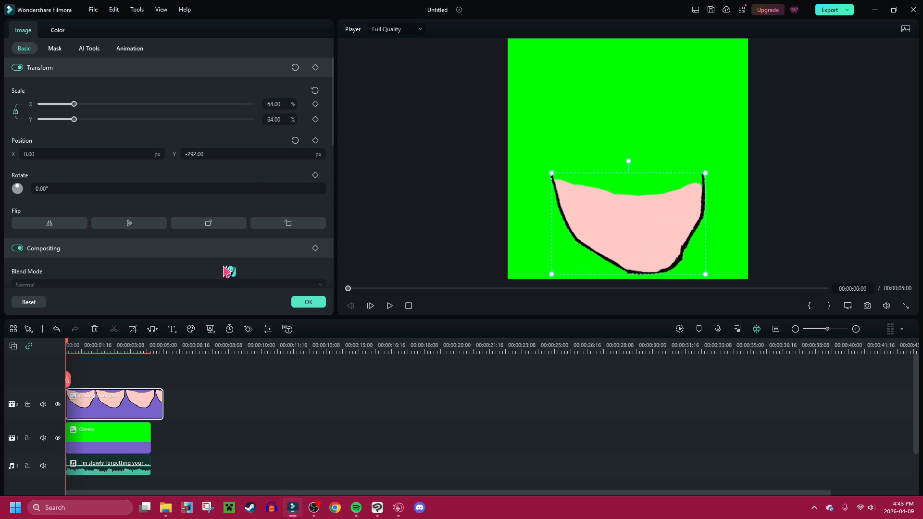
pyautogui.click(308, 301)
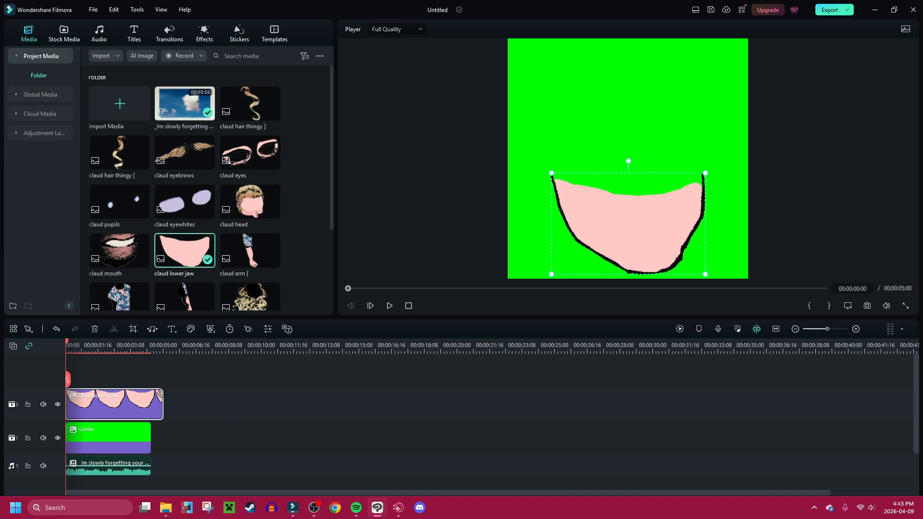
# - Trim the claud lower jaw clip to the end of the Green clip, and reduce the height of the Green track
pyautogui.moveTo(160, 393); pyautogui.dragTo(150, 394)
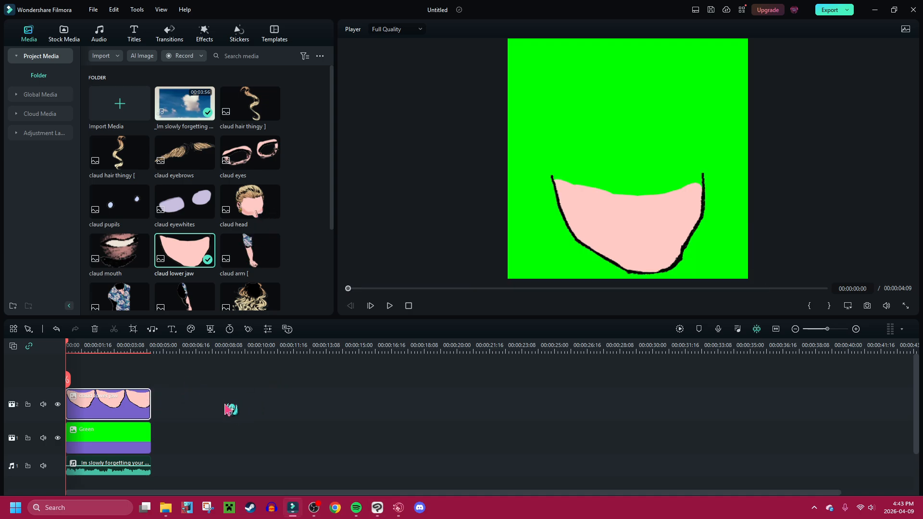
pyautogui.moveTo(247, 202); pyautogui.dragTo(210, 320)
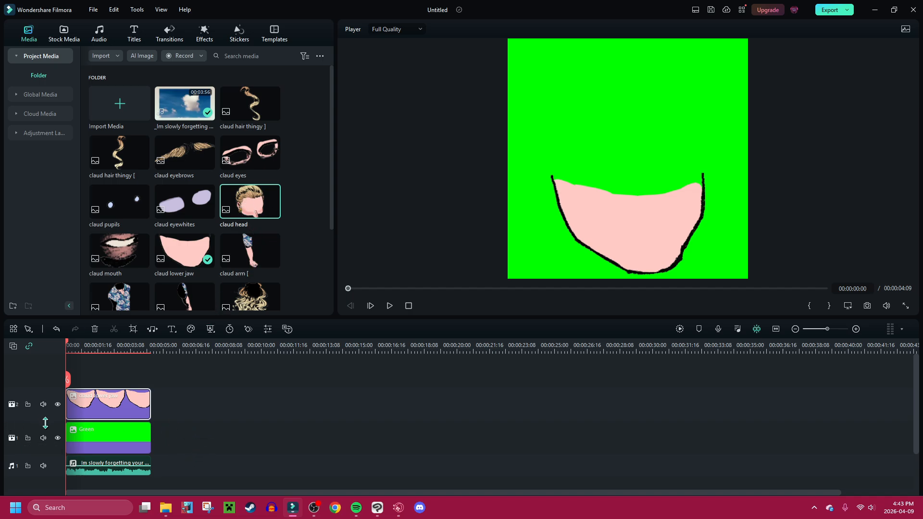
pyautogui.moveTo(45, 423); pyautogui.dragTo(48, 454)
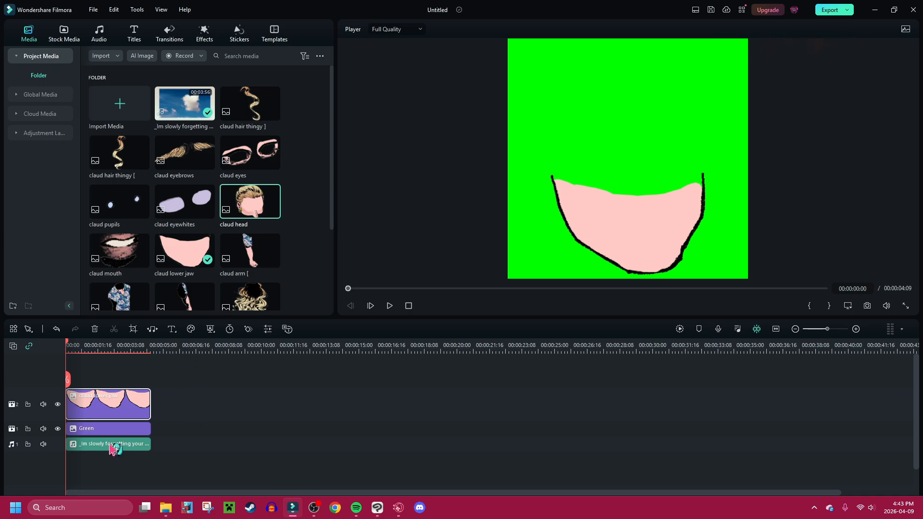
# - Place claud mouth on a track above the lower jaw, scaled to about 12% and positioned at X 118 px, Y -396 px
pyautogui.moveTo(120, 251); pyautogui.dragTo(74, 388)
pyautogui.doubleClick(103, 401)
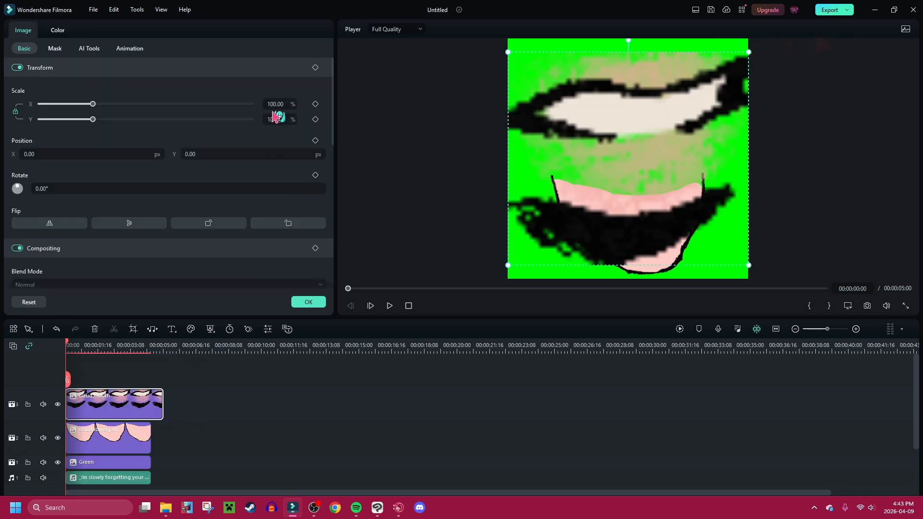
pyautogui.moveTo(273, 105); pyautogui.dragTo(231, 104)
pyautogui.moveTo(240, 154); pyautogui.dragTo(189, 155)
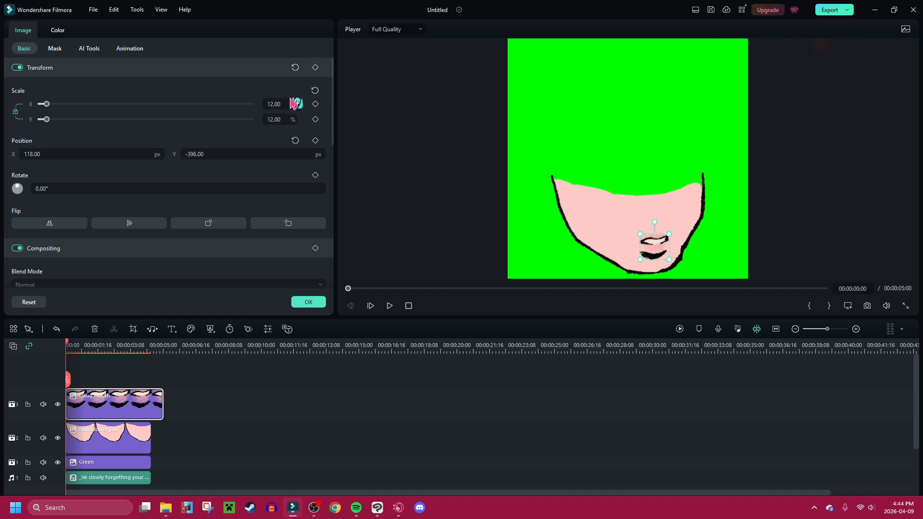
pyautogui.moveTo(279, 104); pyautogui.dragTo(278, 104)
pyautogui.click(308, 301)
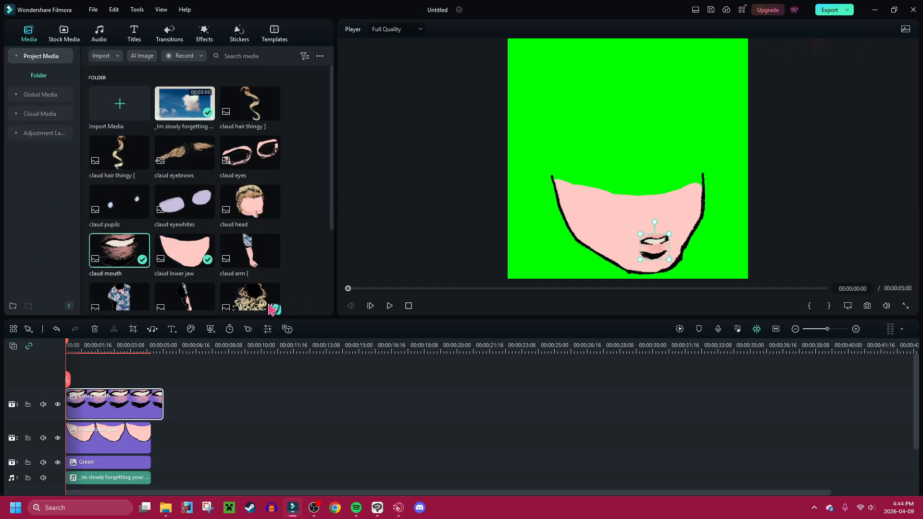
# - Place claud head on a track above the mouth, scaled to about 84% and positioned at X -42 px, Y 86 px
pyautogui.moveTo(250, 201); pyautogui.dragTo(91, 392)
pyautogui.doubleClick(104, 395)
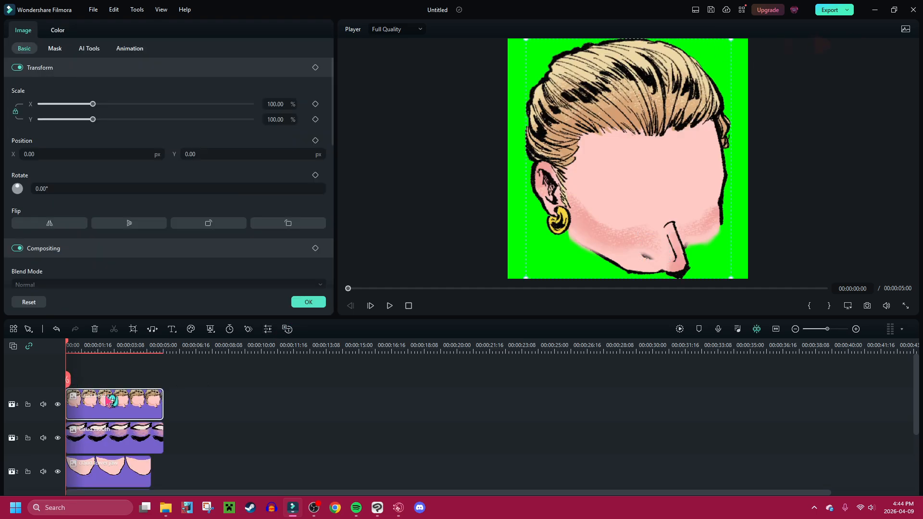
pyautogui.moveTo(281, 104); pyautogui.dragTo(271, 104)
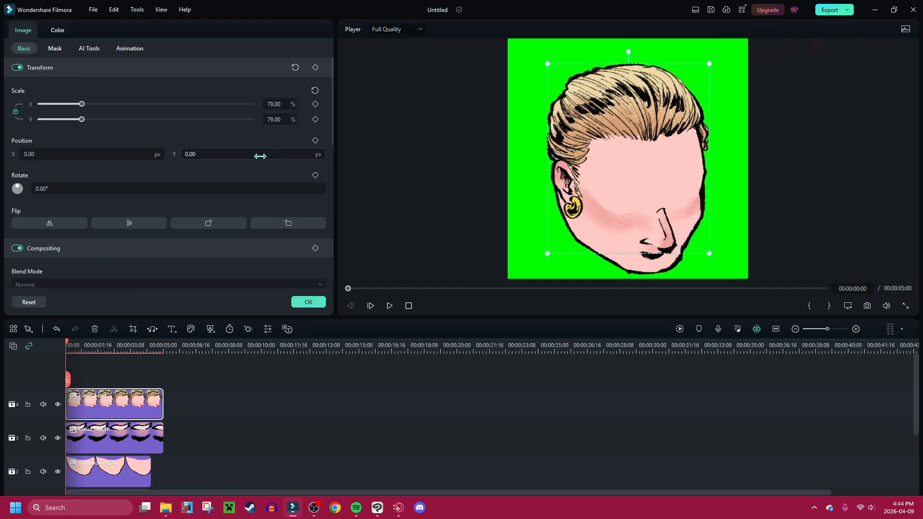
pyautogui.moveTo(259, 156); pyautogui.dragTo(276, 104)
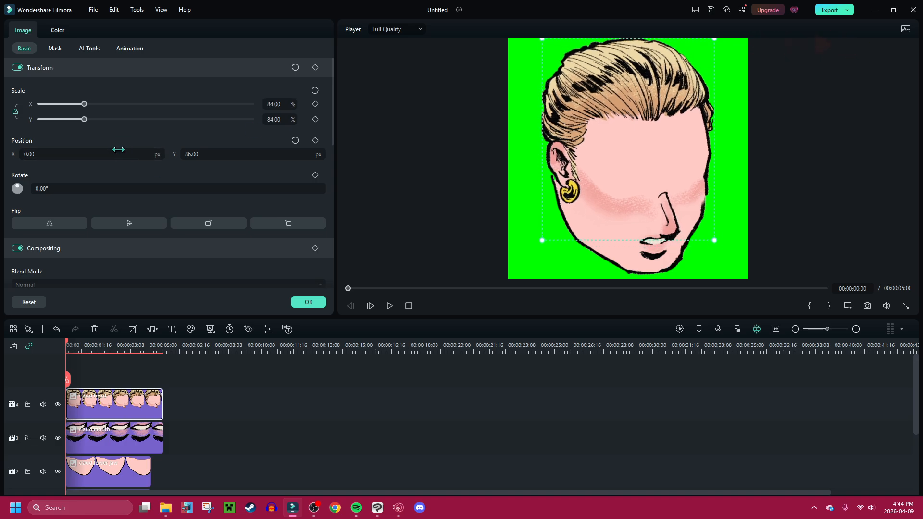
pyautogui.moveTo(119, 150); pyautogui.dragTo(98, 150)
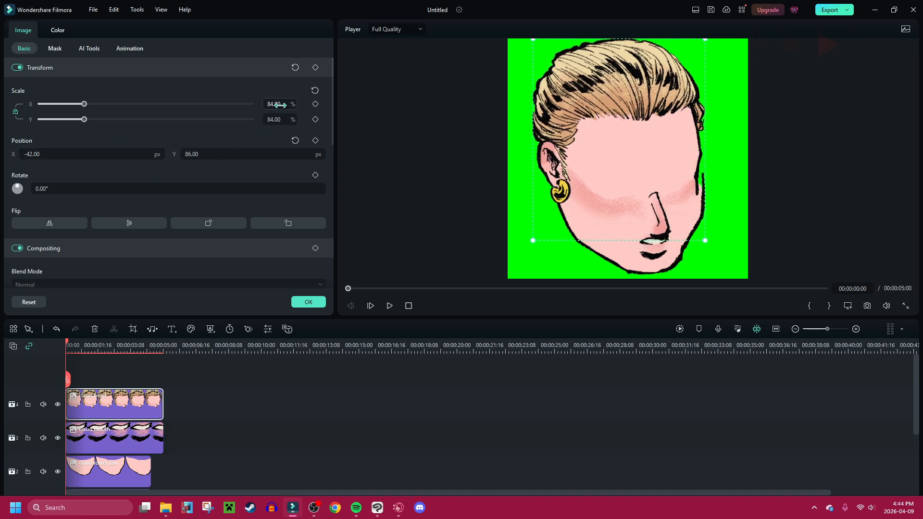
pyautogui.moveTo(281, 105); pyautogui.dragTo(287, 100)
# - Set the claud lower jaw clip's scale to 57% and its position to X 5 px, Y -289 px
pyautogui.click(110, 470)
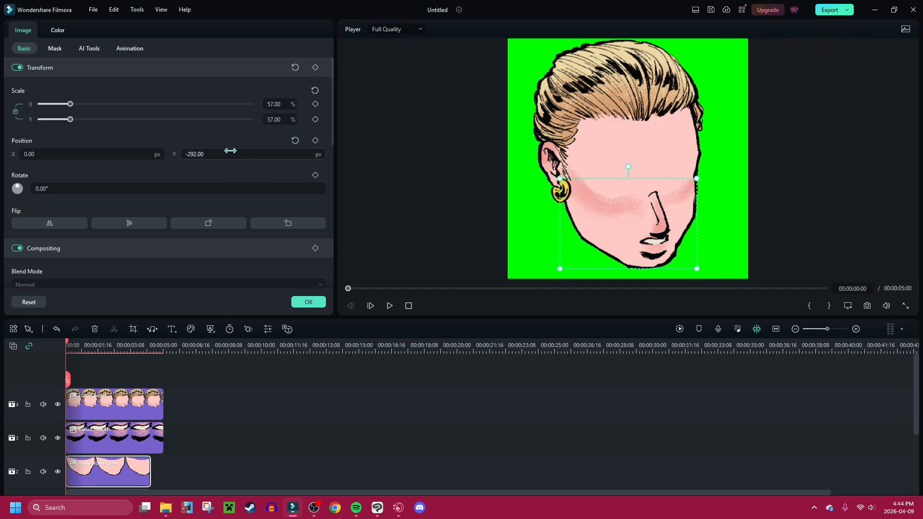
pyautogui.moveTo(226, 153); pyautogui.dragTo(228, 153)
pyautogui.moveTo(99, 153); pyautogui.dragTo(102, 153)
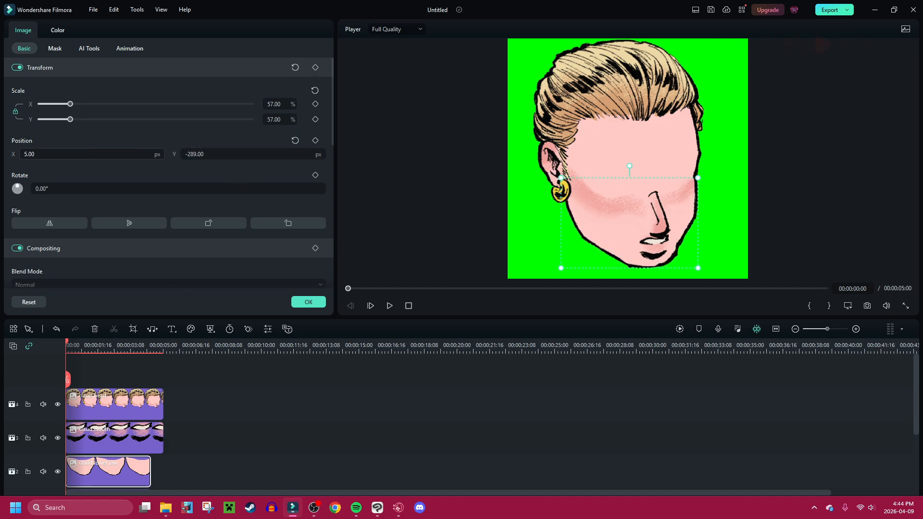
# - Set the claud mouth clip's scale to 9% and its position to X 129 px, Y -406 px
pyautogui.click(106, 444)
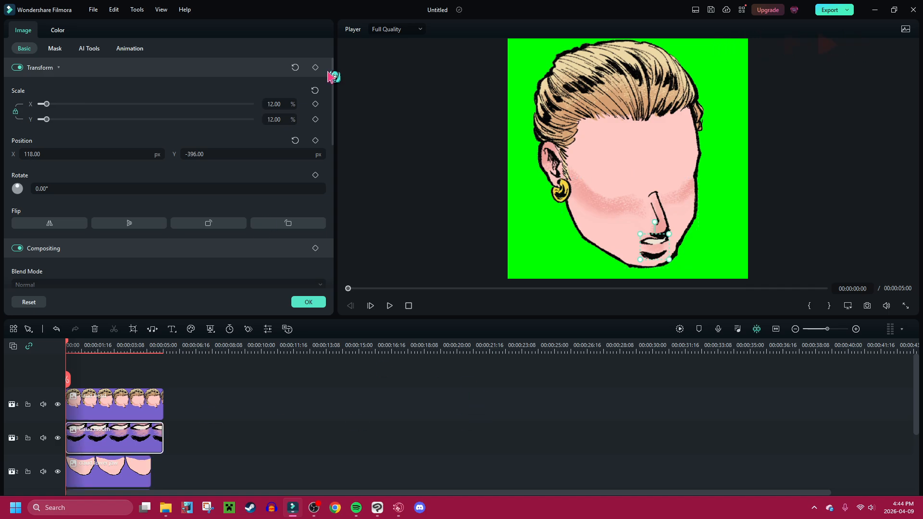
pyautogui.moveTo(253, 154); pyautogui.dragTo(246, 154)
pyautogui.moveTo(140, 155); pyautogui.dragTo(145, 155)
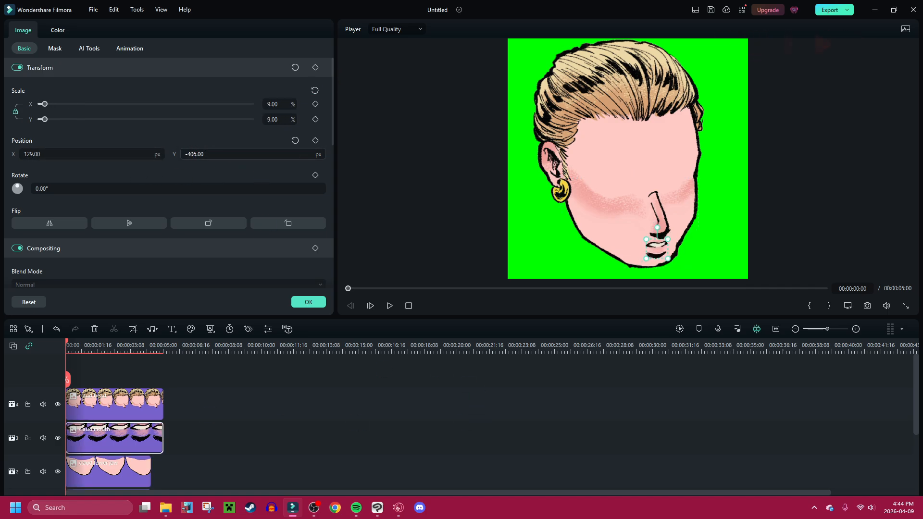
pyautogui.click(309, 303)
# - Trim the claud head and claud mouth clips to the end of the lower jaw clip
pyautogui.moveTo(197, 386); pyautogui.dragTo(151, 432)
pyautogui.click(221, 427)
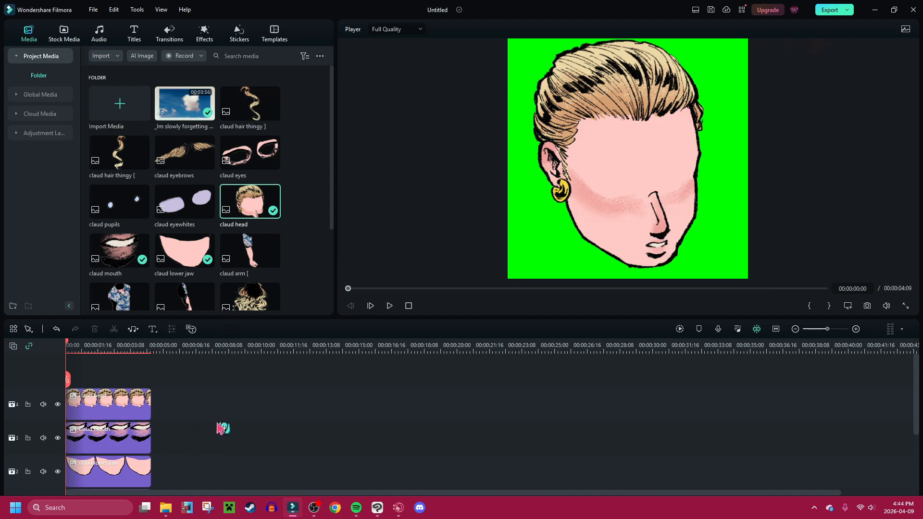
# - Place claud eyewhites on a track above the head and hide that track
pyautogui.moveTo(187, 204); pyautogui.dragTo(63, 380)
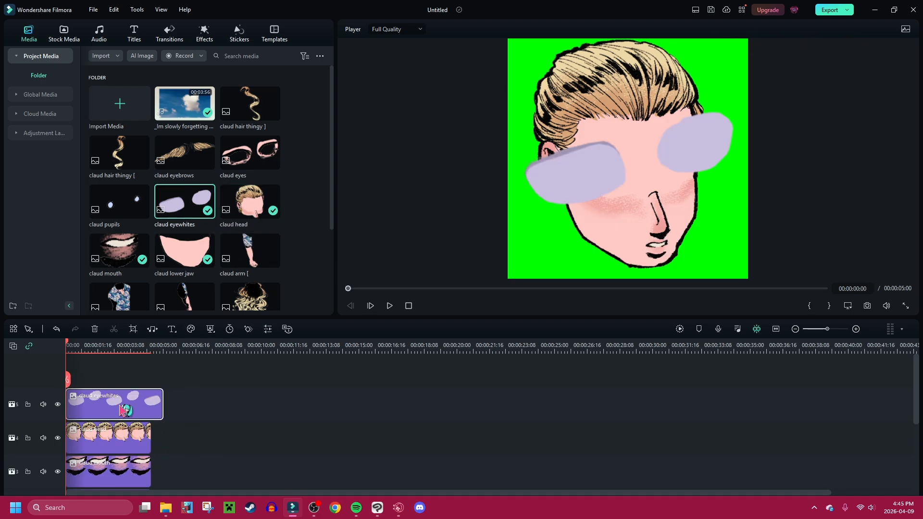
pyautogui.click(58, 404)
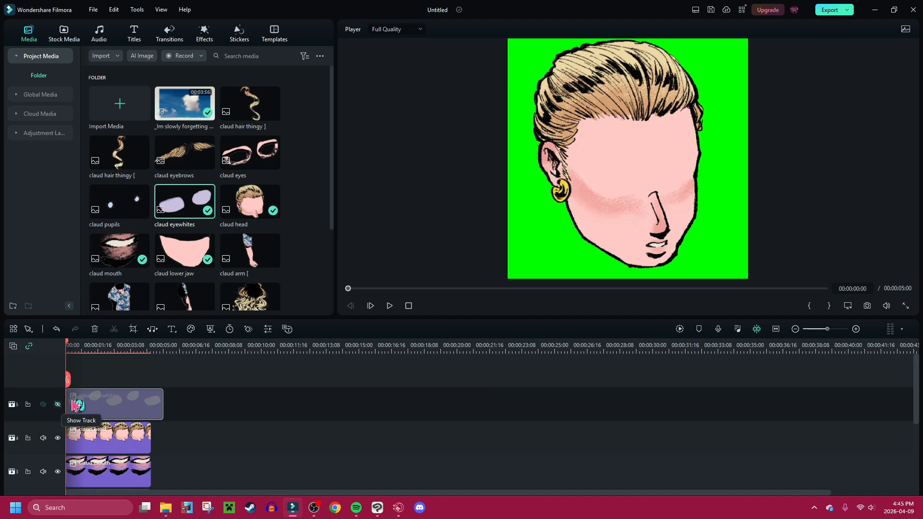
# - Place claud eyes on a track above the eyewhites, scaled to 48% and positioned at X 54 px, Y -100 px
pyautogui.moveTo(262, 147); pyautogui.dragTo(67, 380)
pyautogui.click(106, 399)
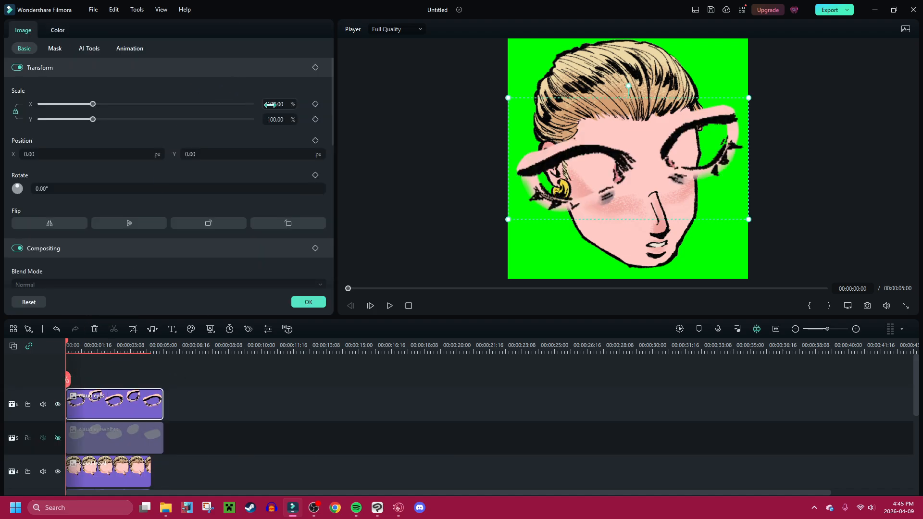
pyautogui.moveTo(270, 104); pyautogui.dragTo(245, 103)
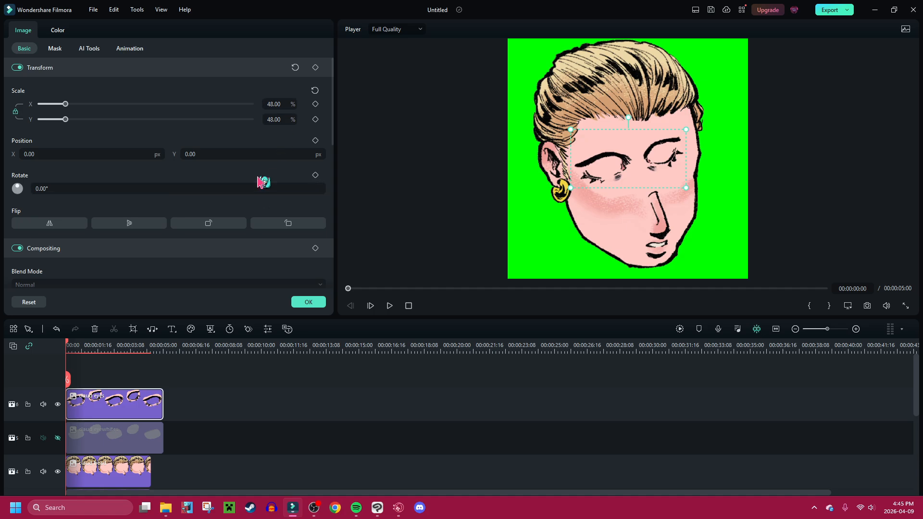
pyautogui.moveTo(240, 153)
pyautogui.mouseDown()
pyautogui.moveTo(211, 154)
pyautogui.moveTo(233, 153)
pyautogui.mouseUp()
pyautogui.moveTo(138, 153); pyautogui.dragTo(158, 154)
pyautogui.moveTo(281, 155); pyautogui.dragTo(274, 155)
pyautogui.moveTo(134, 155); pyautogui.dragTo(140, 155)
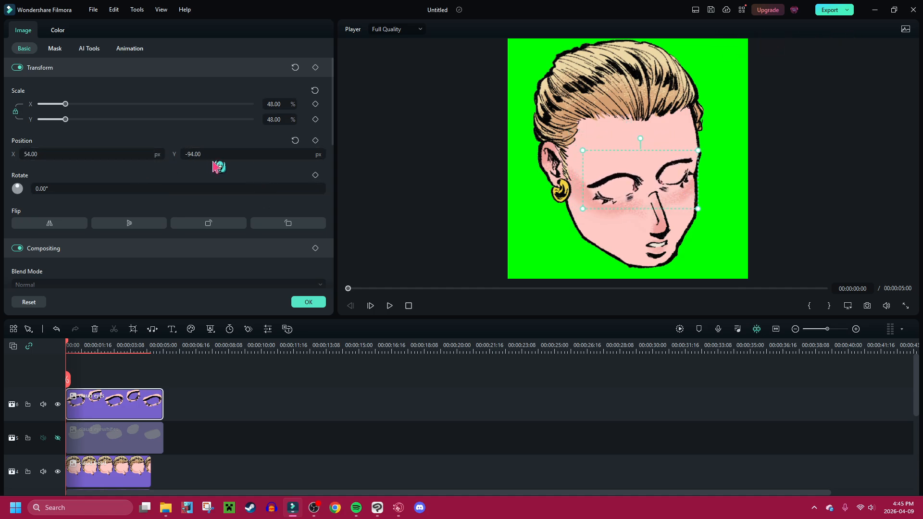
pyautogui.moveTo(214, 155); pyautogui.dragTo(207, 155)
pyautogui.moveTo(278, 109)
pyautogui.mouseDown()
pyautogui.moveTo(264, 110)
pyautogui.moveTo(278, 109)
pyautogui.mouseUp()
pyautogui.moveTo(258, 153)
pyautogui.mouseDown()
pyautogui.moveTo(268, 153)
pyautogui.moveTo(260, 153)
pyautogui.mouseUp()
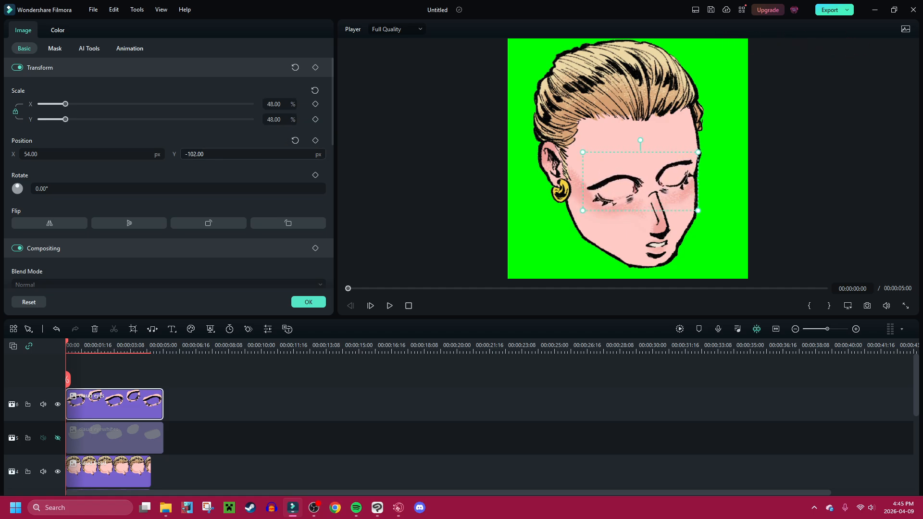
pyautogui.click(308, 302)
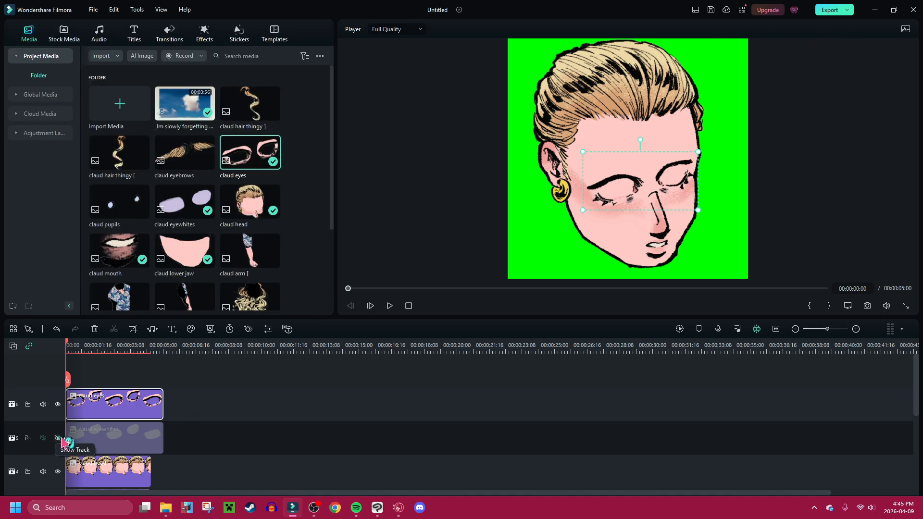
# - Add a transform keyframe at the start of the claud eyes clip and copy that keyframe
pyautogui.doubleClick(104, 410)
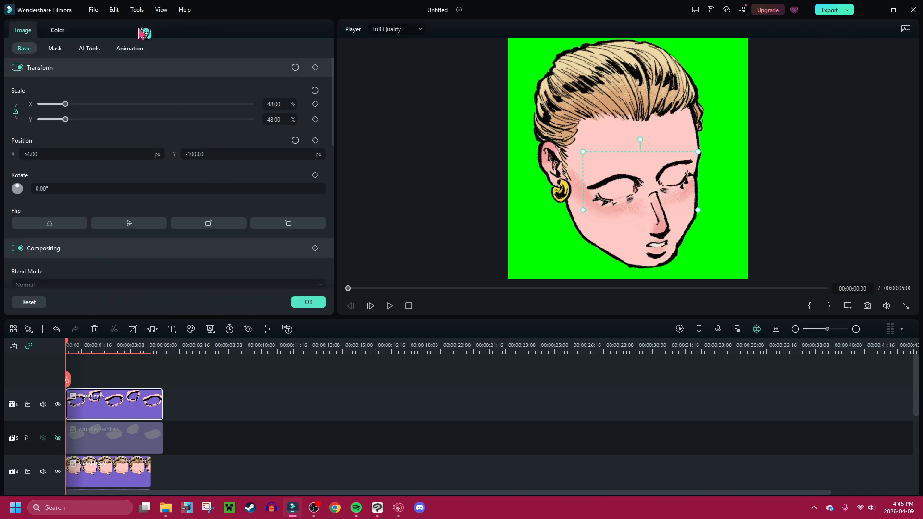
pyautogui.click(315, 67)
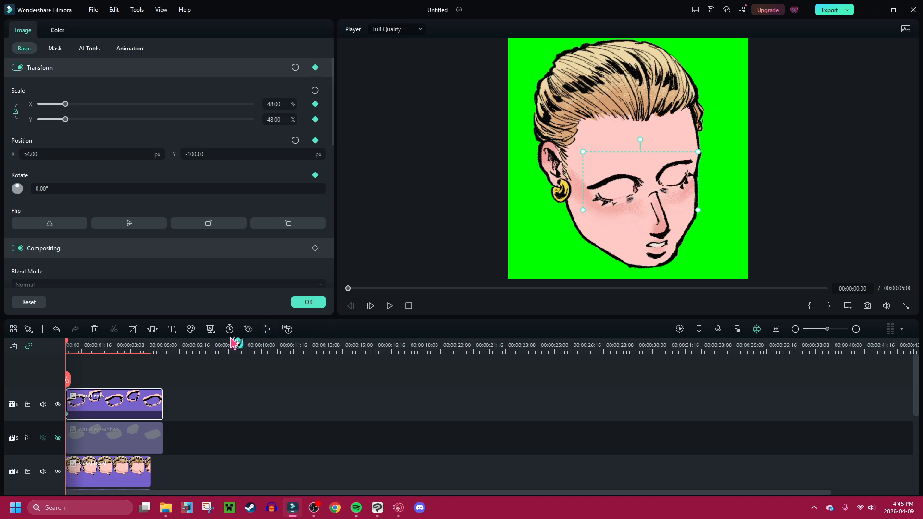
pyautogui.rightClick(71, 415)
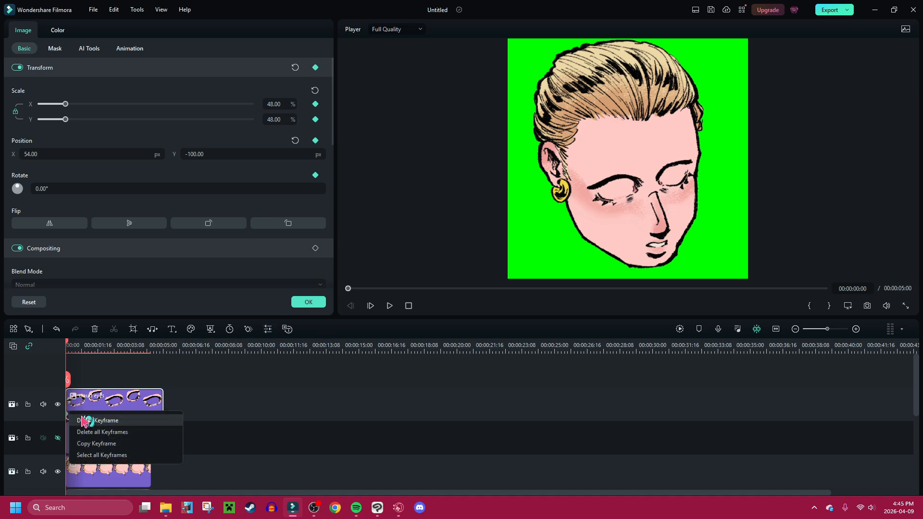
pyautogui.click(100, 442)
pyautogui.click(94, 441)
# - Show the eyewhites track again and paste the copied transform keyframe onto the claud eyewhites clip
pyautogui.click(57, 438)
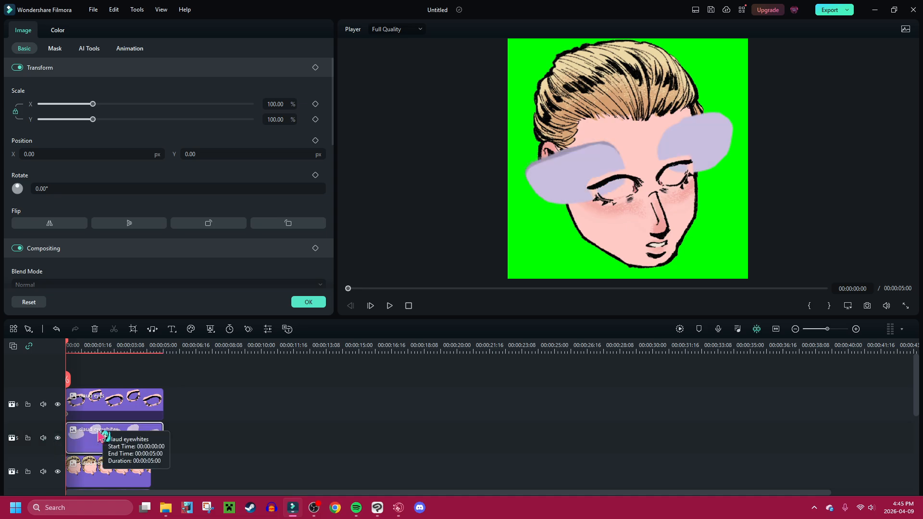
pyautogui.rightClick(96, 438)
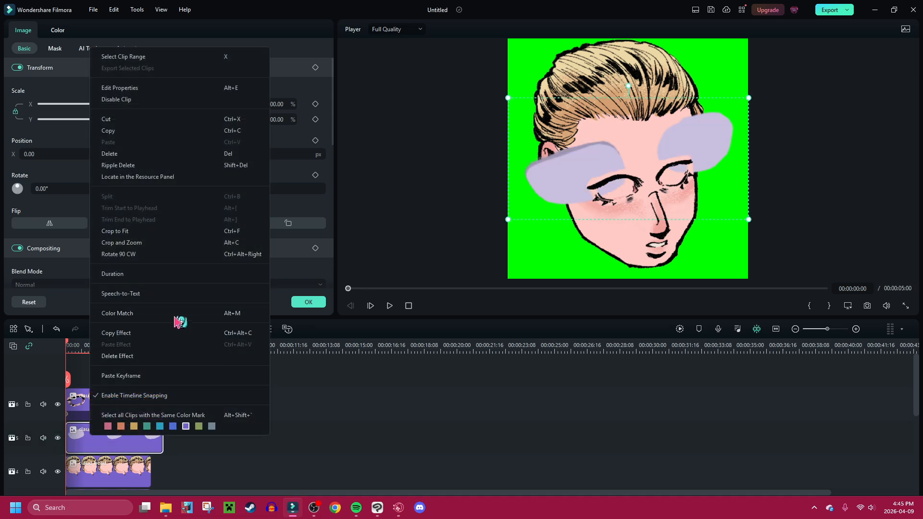
pyautogui.click(136, 377)
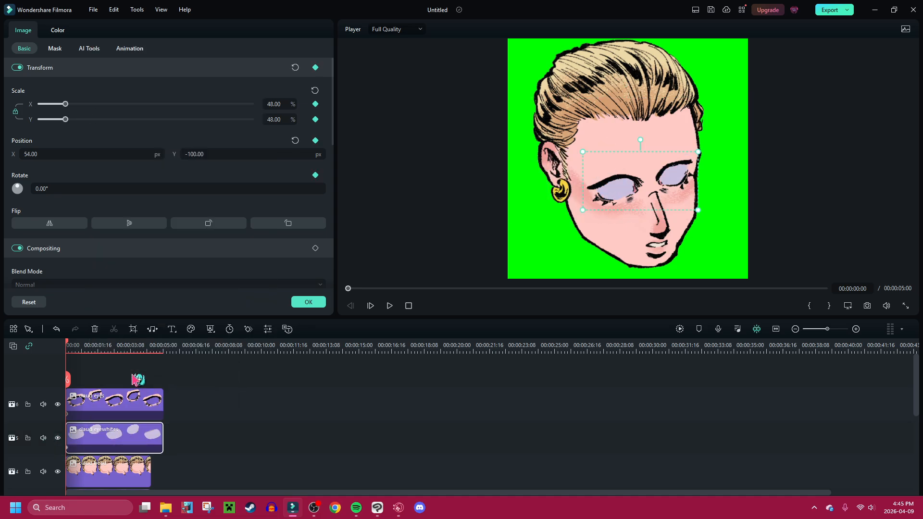
pyautogui.click(309, 302)
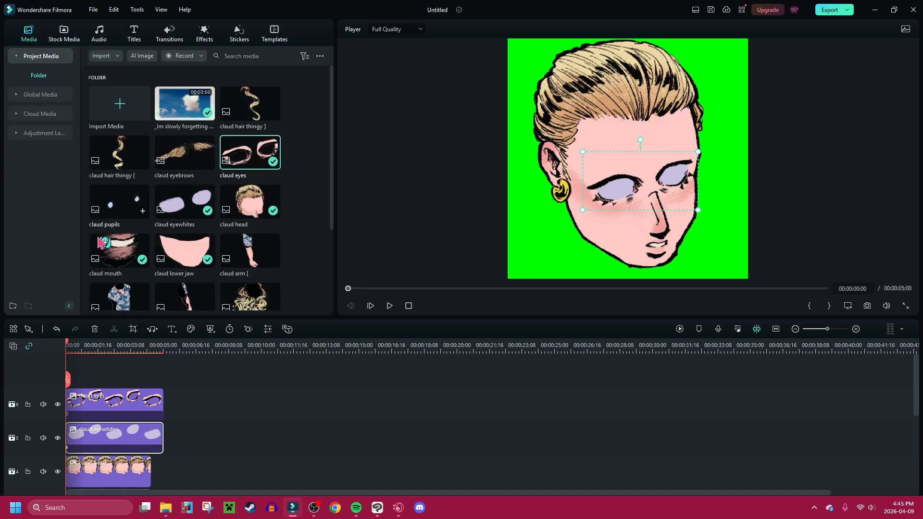
# - Place claud pupils on a track between the eyewhites and the eyes, and paste the copied transform keyframe onto it
pyautogui.moveTo(118, 210); pyautogui.dragTo(99, 378)
pyautogui.moveTo(115, 422); pyautogui.dragTo(106, 454)
pyautogui.moveTo(115, 387); pyautogui.dragTo(113, 416)
pyautogui.click(106, 453)
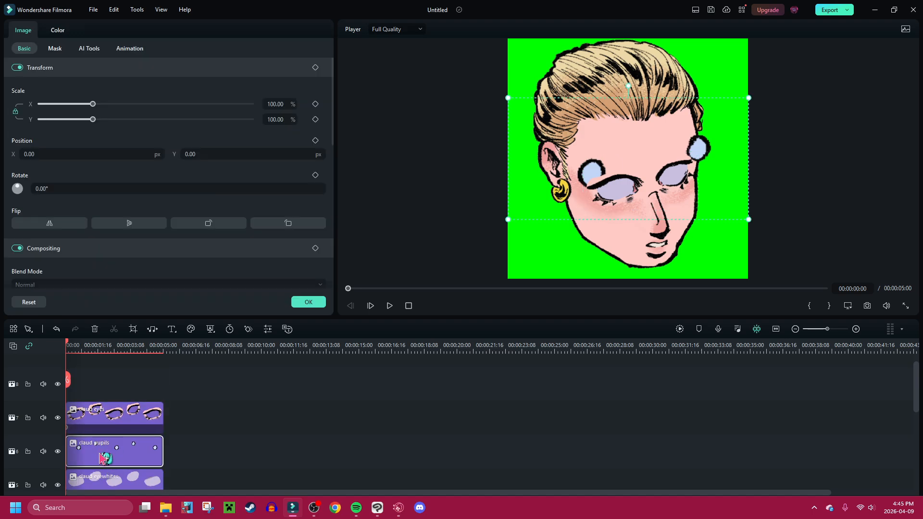
pyautogui.rightClick(102, 454)
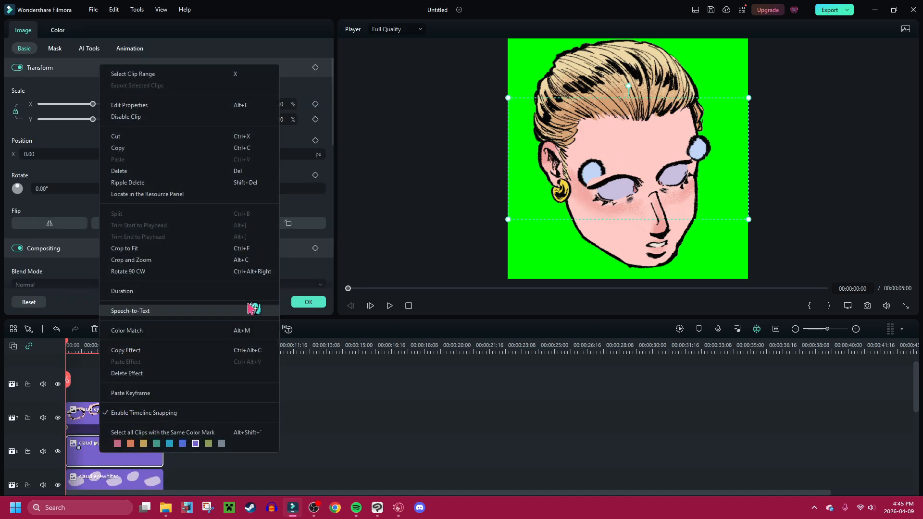
pyautogui.click(159, 393)
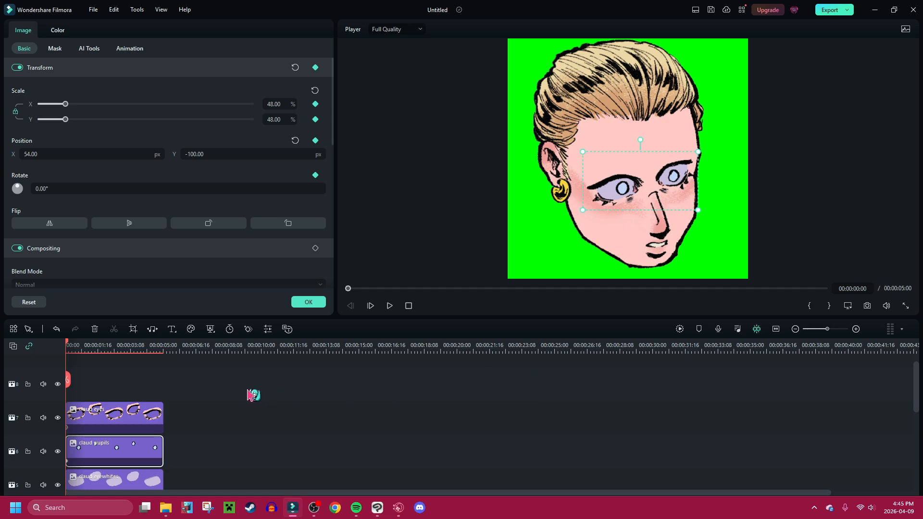
pyautogui.click(306, 303)
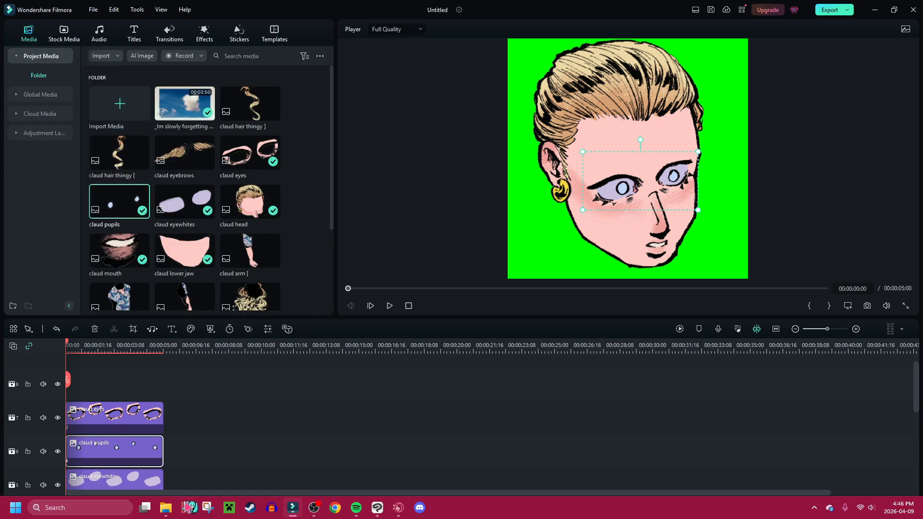
# - Trim the claud eyes, pupils and eyewhites clips to the end of the claud head clip
pyautogui.scroll(-2, 280, 426)
pyautogui.scroll(2, 274, 421)
pyautogui.scroll(-2, 275, 422)
pyautogui.scroll(2, 274, 421)
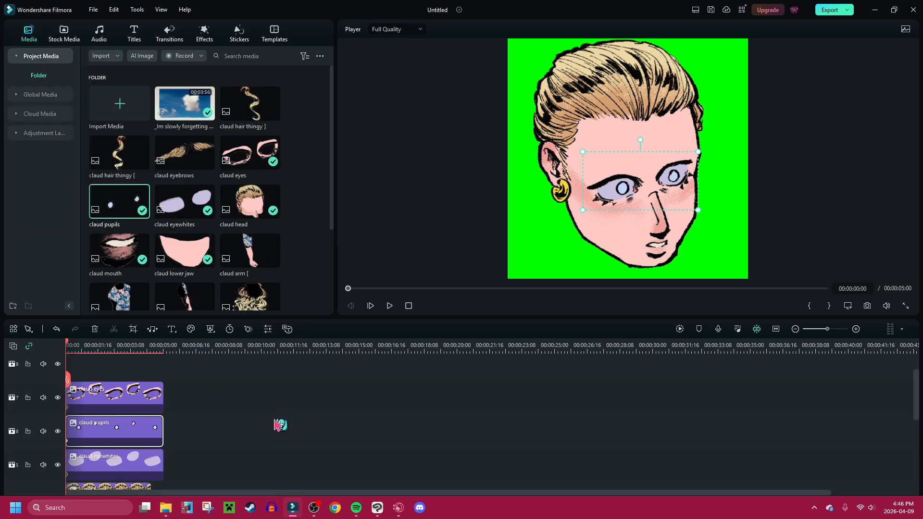
pyautogui.moveTo(248, 399); pyautogui.dragTo(150, 446)
pyautogui.scroll(2, 196, 436)
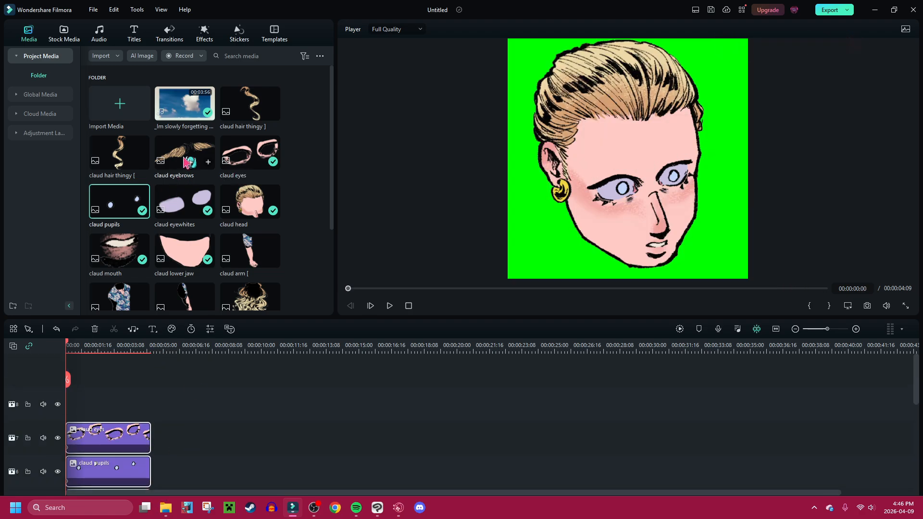
# - Place claud eyebrows on a track above the eyes, scaled to 43% at X 45 px and lowered slightly
pyautogui.moveTo(189, 161); pyautogui.dragTo(150, 399)
pyautogui.doubleClick(137, 400)
pyautogui.moveTo(92, 103); pyautogui.dragTo(63, 103)
pyautogui.moveTo(102, 155); pyautogui.dragTo(124, 154)
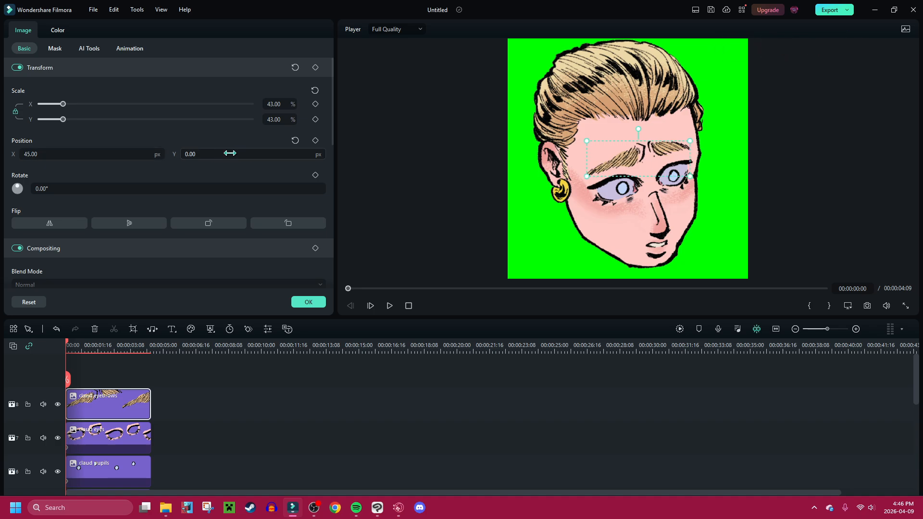
pyautogui.moveTo(230, 153); pyautogui.dragTo(226, 154)
pyautogui.click(308, 302)
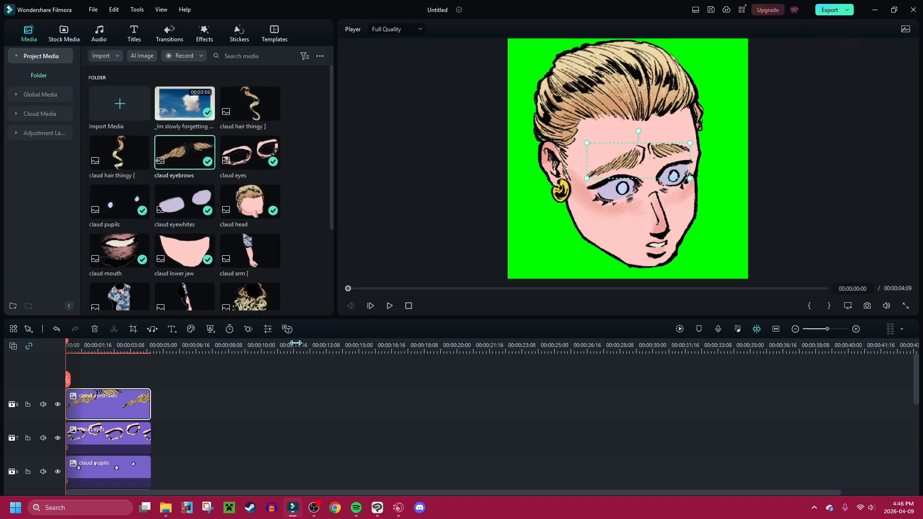
# - Reduce the heights of the character part tracks, from the lower jaw up to the pupils
pyautogui.scroll(-5, 156, 416)
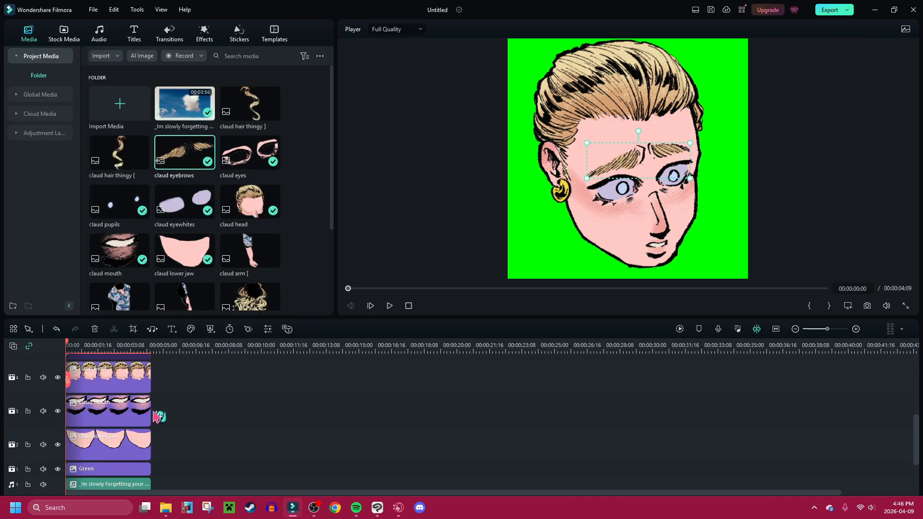
pyautogui.moveTo(54, 427)
pyautogui.mouseDown()
pyautogui.moveTo(54, 437)
pyautogui.moveTo(57, 413)
pyautogui.mouseUp()
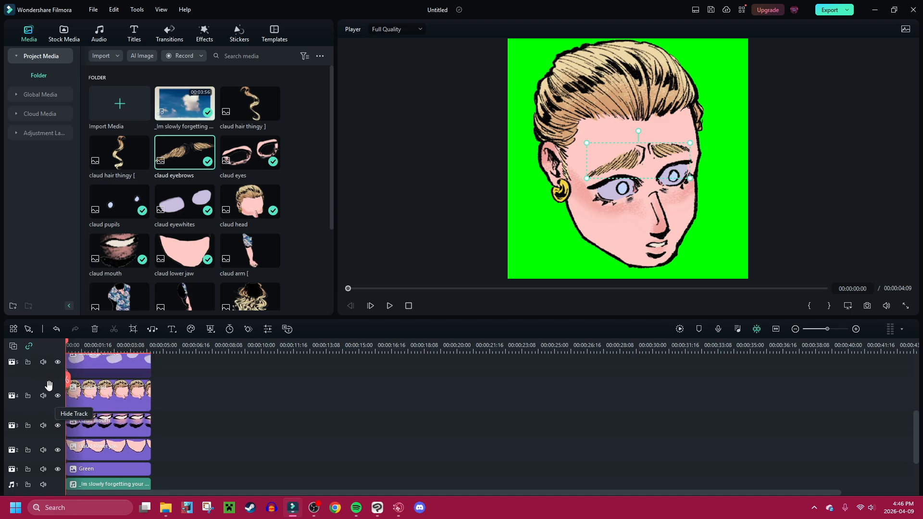
pyautogui.moveTo(50, 380); pyautogui.dragTo(51, 402)
pyautogui.scroll(2, 50, 388)
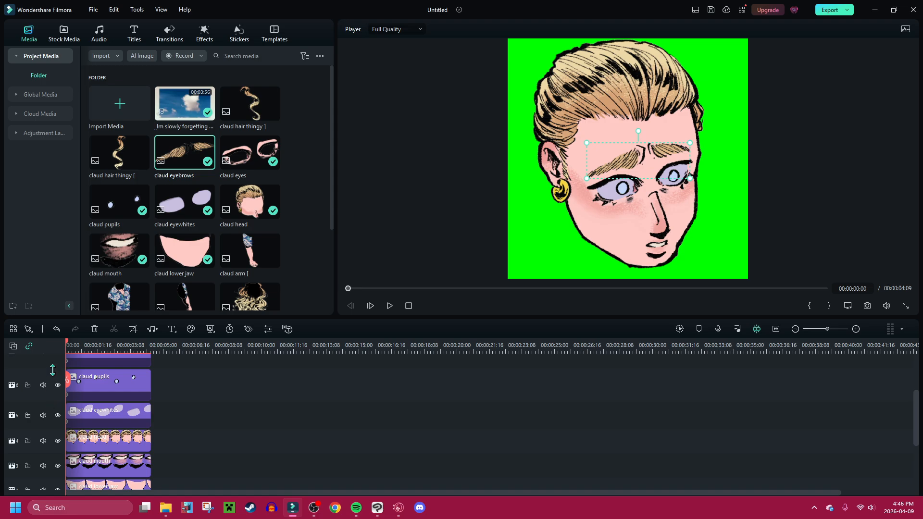
pyautogui.moveTo(52, 370)
pyautogui.mouseDown()
pyautogui.moveTo(48, 394)
pyautogui.moveTo(55, 373)
pyautogui.mouseUp()
pyautogui.scroll(2, 54, 377)
pyautogui.scroll(-3, 193, 441)
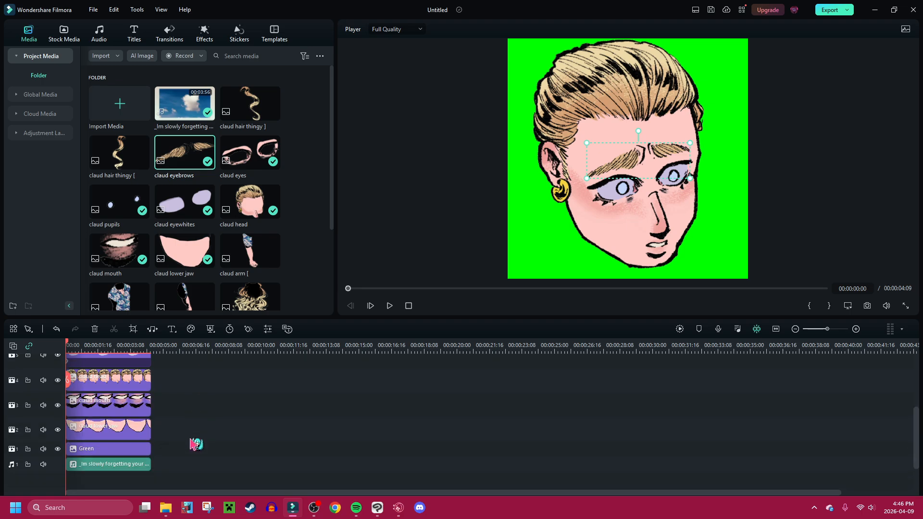
# - Unlink the X and Y scale of the claud mouth clip and add a transform keyframe at its start
pyautogui.click(124, 431)
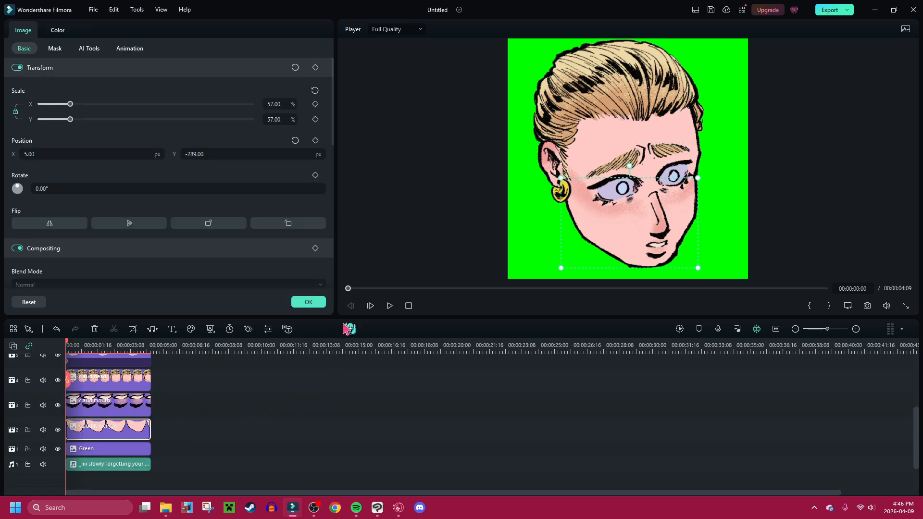
pyautogui.click(308, 302)
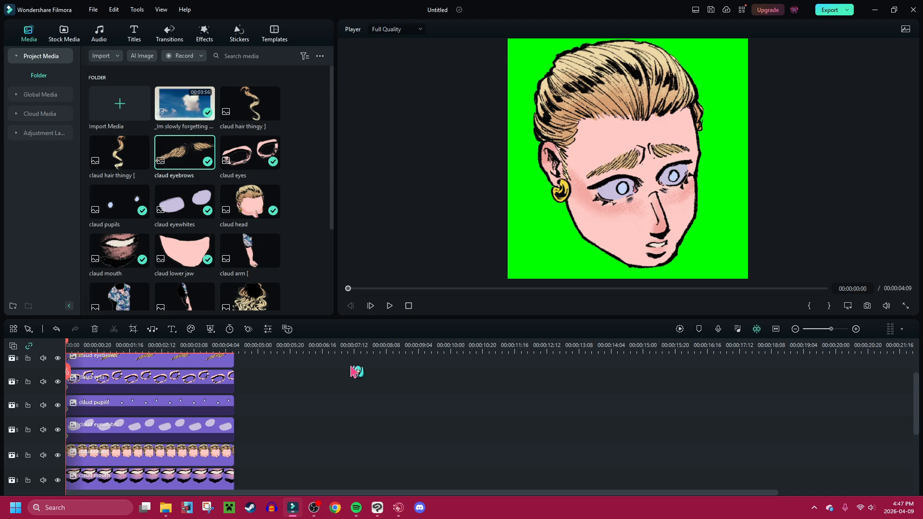
pyautogui.scroll(-3, 189, 426)
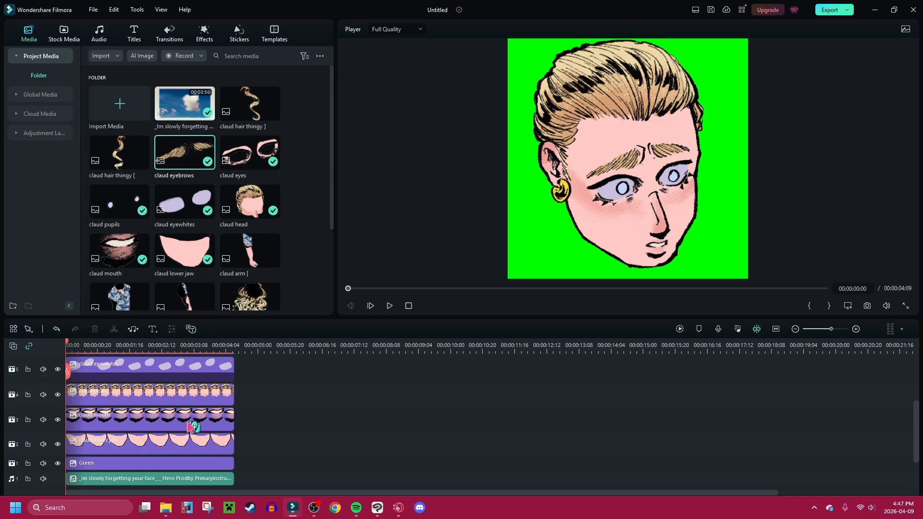
pyautogui.click(161, 422)
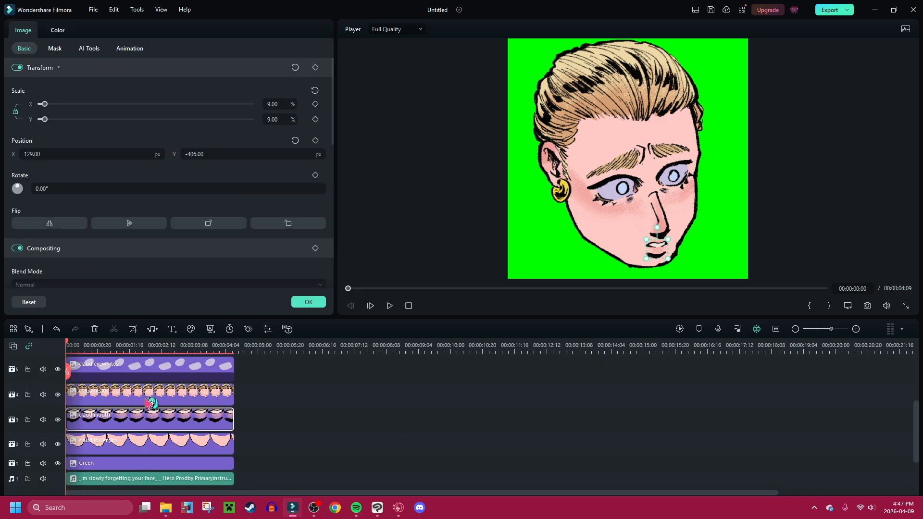
pyautogui.click(16, 112)
pyautogui.moveTo(274, 119); pyautogui.dragTo(272, 119)
pyautogui.click(315, 68)
# - At 00:00:00:10, keyframe the mouth with a Y scale of 7% and a Y position of -395 px
pyautogui.click(855, 329)
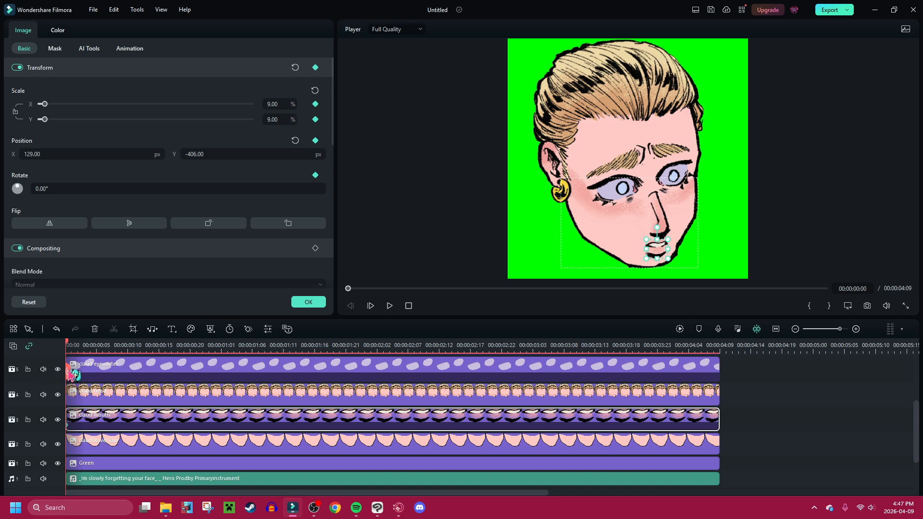
pyautogui.moveTo(71, 374); pyautogui.dragTo(159, 378)
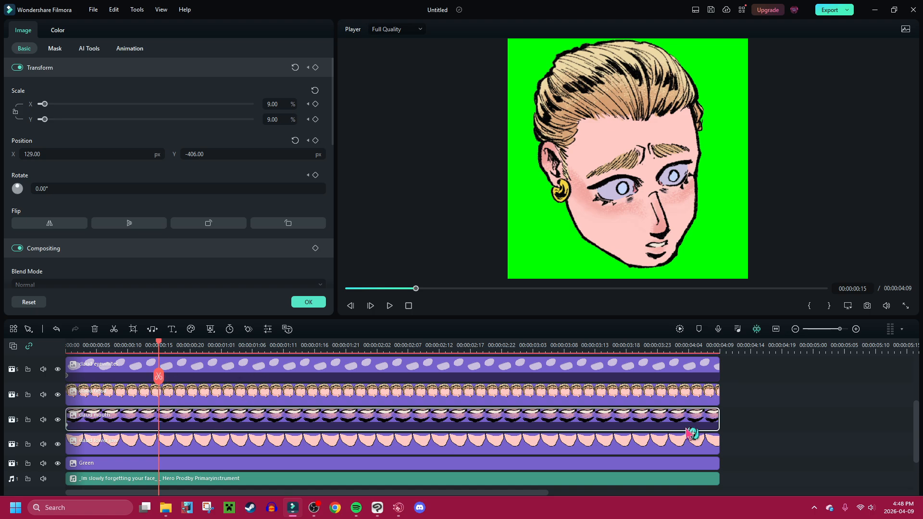
pyautogui.click(308, 139)
pyautogui.moveTo(65, 377); pyautogui.dragTo(131, 380)
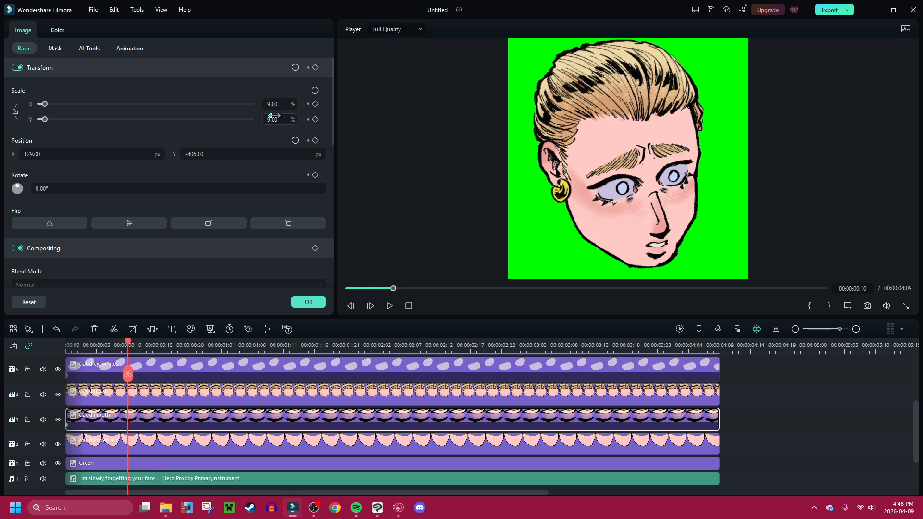
pyautogui.scroll(-4, 276, 117)
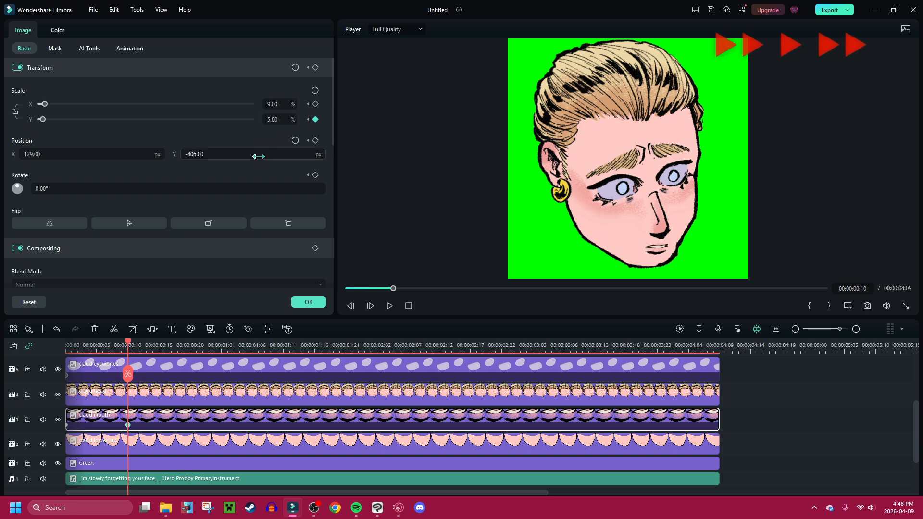
pyautogui.moveTo(257, 156); pyautogui.dragTo(263, 157)
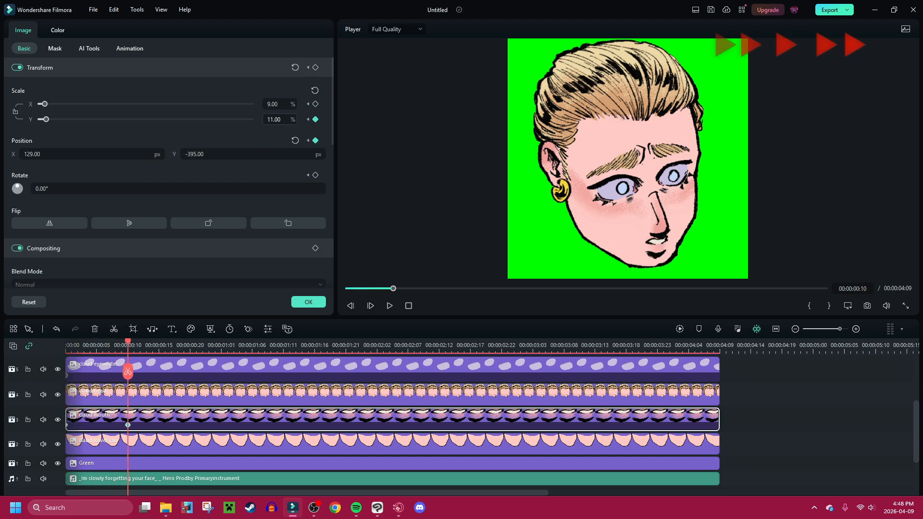
pyautogui.moveTo(270, 119); pyautogui.dragTo(272, 120)
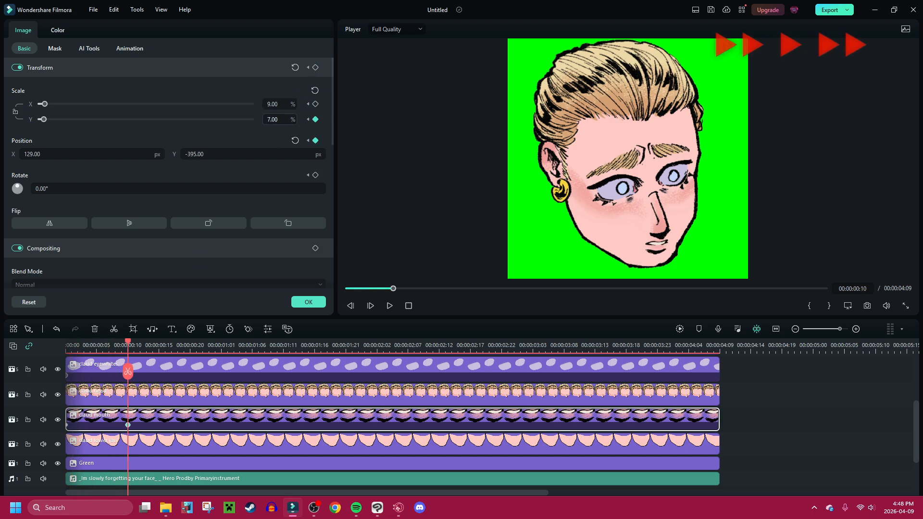
# - Move the second mouth keyframe to 00:00:00:02 and preview the movement from the start
pyautogui.moveTo(128, 371); pyautogui.dragTo(66, 370)
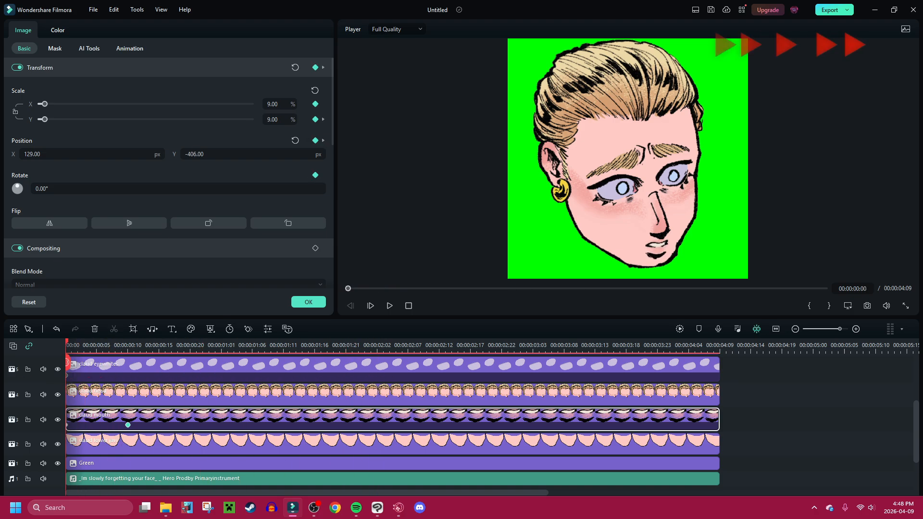
pyautogui.click(390, 307)
pyautogui.click(390, 307)
pyautogui.moveTo(128, 425); pyautogui.dragTo(78, 426)
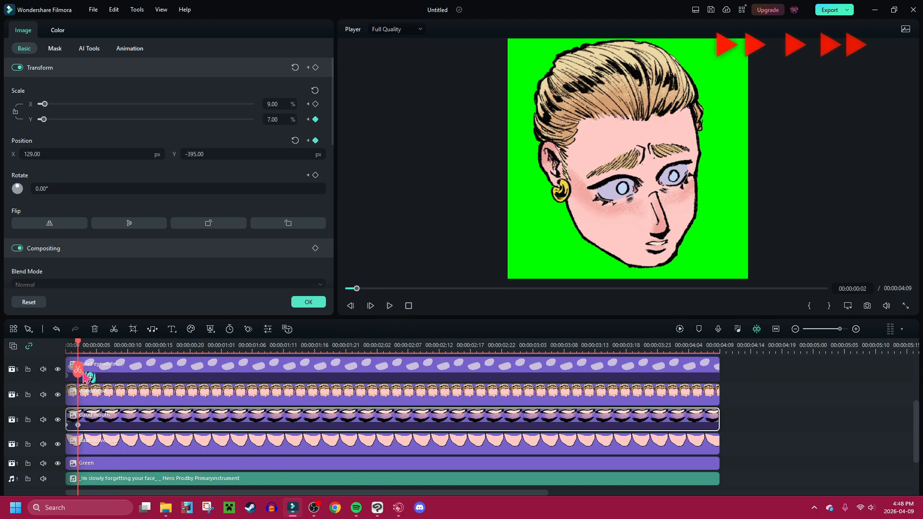
pyautogui.moveTo(79, 370); pyautogui.dragTo(66, 371)
pyautogui.click(855, 329)
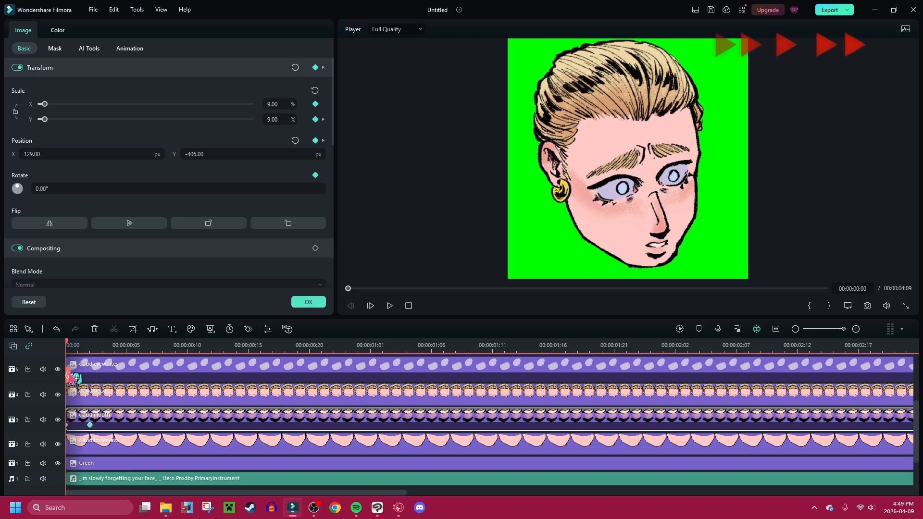
pyautogui.click(390, 306)
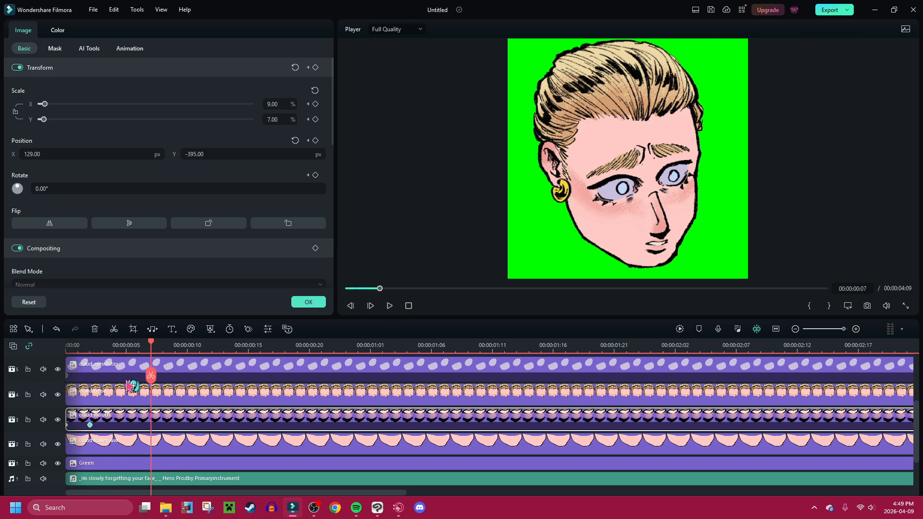
# - At 00:00:00:16, keyframe the mouth with a Y scale of 12% and a Y position of -418 px
pyautogui.moveTo(153, 380); pyautogui.dragTo(260, 377)
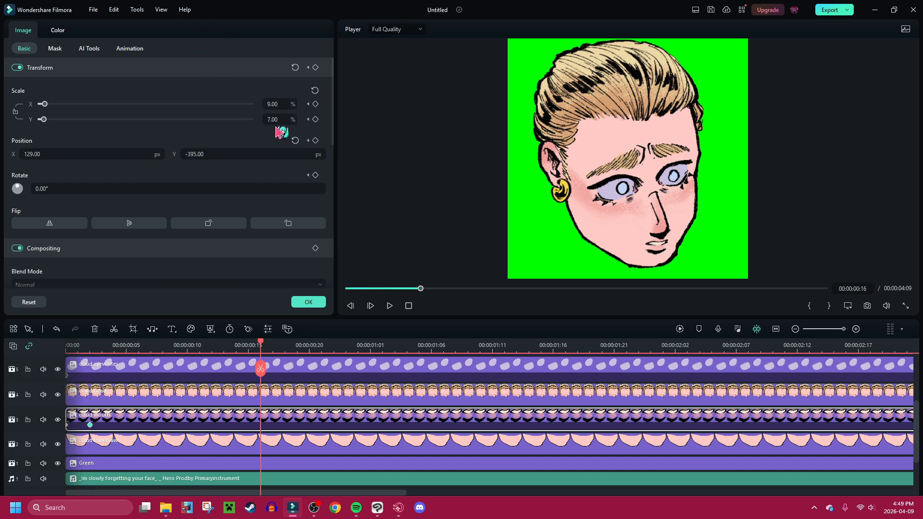
pyautogui.moveTo(277, 122); pyautogui.dragTo(289, 122)
pyautogui.moveTo(272, 154); pyautogui.dragTo(266, 154)
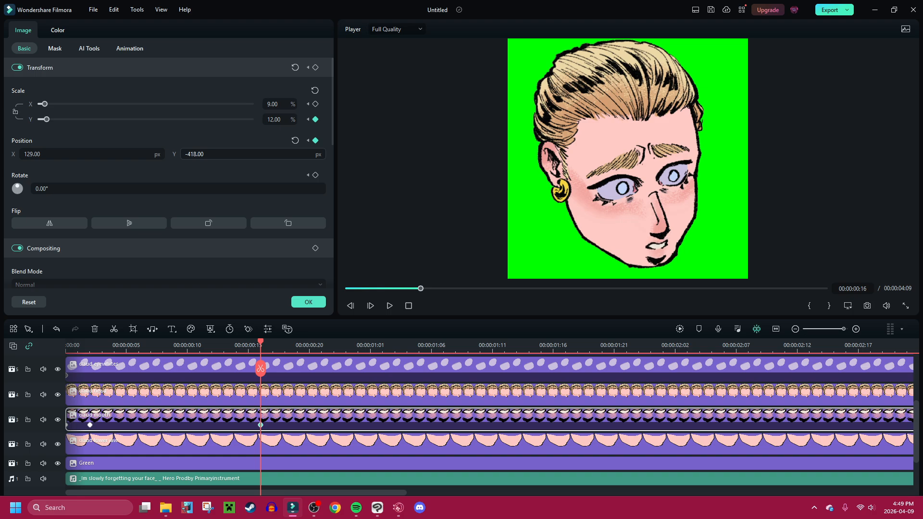
# - Set the mouth's Y position to -400 px at the 00:00:00:02 keyframe and scrub through the movement
pyautogui.moveTo(226, 371); pyautogui.dragTo(48, 383)
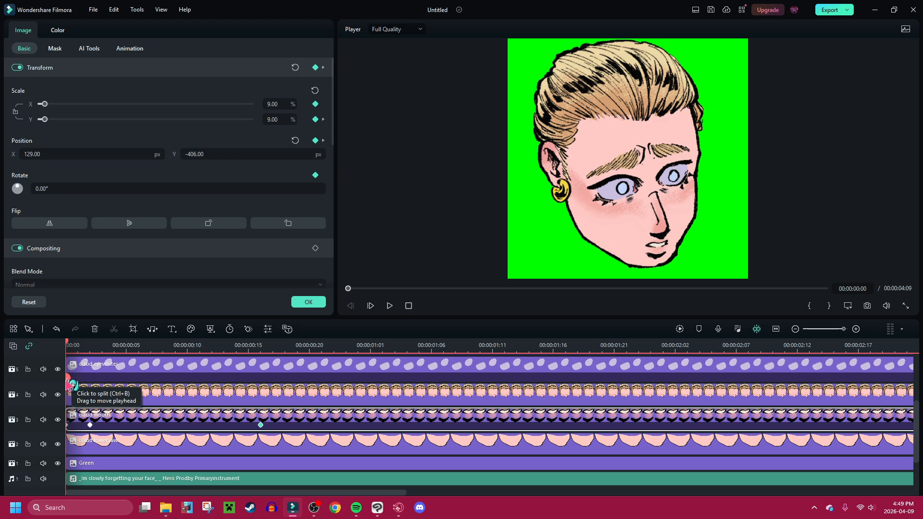
pyautogui.moveTo(68, 385)
pyautogui.mouseDown()
pyautogui.moveTo(94, 387)
pyautogui.moveTo(42, 395)
pyautogui.moveTo(99, 384)
pyautogui.moveTo(46, 387)
pyautogui.moveTo(94, 385)
pyautogui.moveTo(68, 364)
pyautogui.moveTo(96, 383)
pyautogui.moveTo(58, 388)
pyautogui.moveTo(99, 385)
pyautogui.moveTo(60, 389)
pyautogui.moveTo(78, 392)
pyautogui.mouseUp()
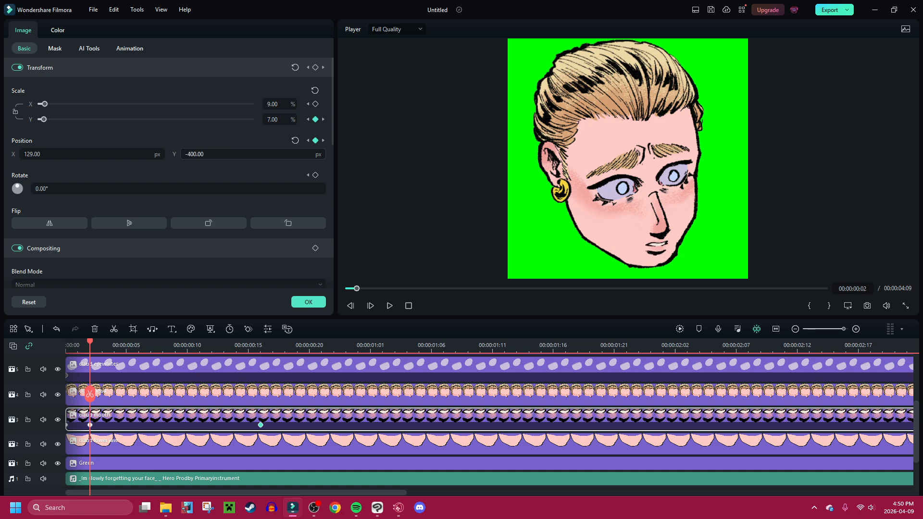
pyautogui.moveTo(90, 392); pyautogui.dragTo(224, 392)
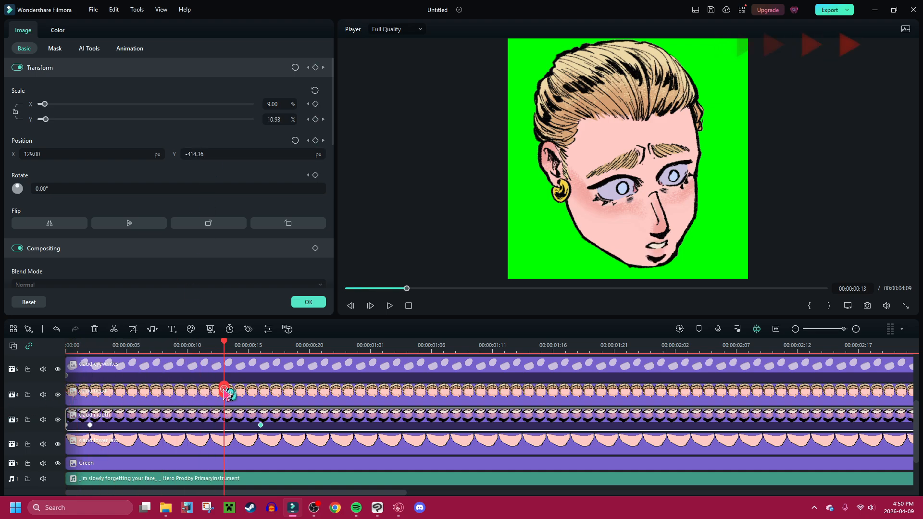
# - Move the third mouth keyframe closer to the second one and preview the faster mouth opening
pyautogui.click(795, 329)
pyautogui.moveTo(115, 425); pyautogui.dragTo(82, 425)
pyautogui.moveTo(81, 394); pyautogui.dragTo(37, 404)
pyautogui.click(390, 307)
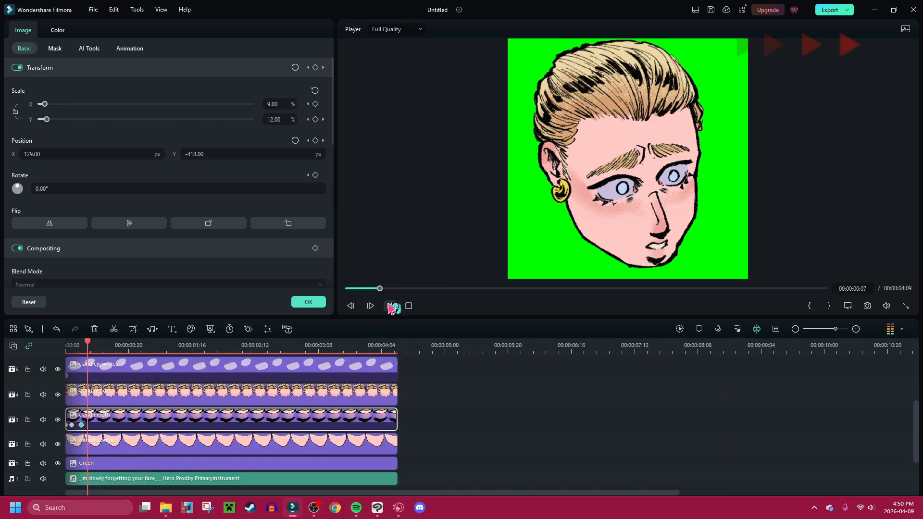
pyautogui.click(390, 306)
# - Move the third mouth keyframe to the end of the clip and check the playback
pyautogui.moveTo(81, 425); pyautogui.dragTo(438, 423)
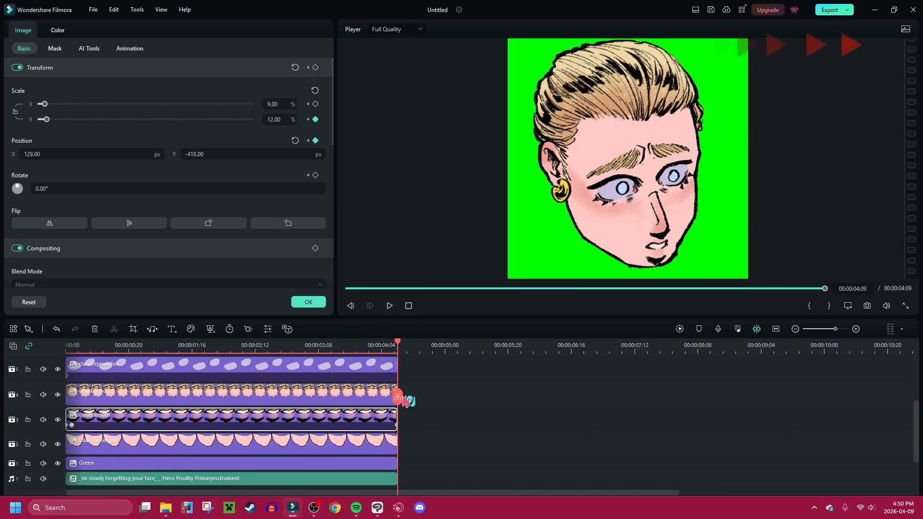
pyautogui.moveTo(400, 397); pyautogui.dragTo(197, 408)
pyautogui.click(389, 306)
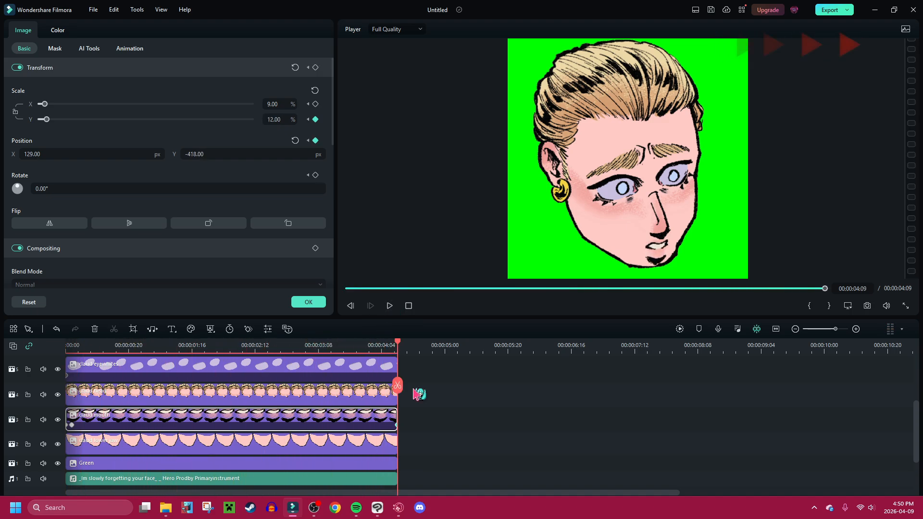
# - At 00:00:00:09, keyframe the mouth with a Y scale of 9% and a Y position of -410.16 px
pyautogui.moveTo(401, 392); pyautogui.dragTo(94, 397)
pyautogui.click(856, 329)
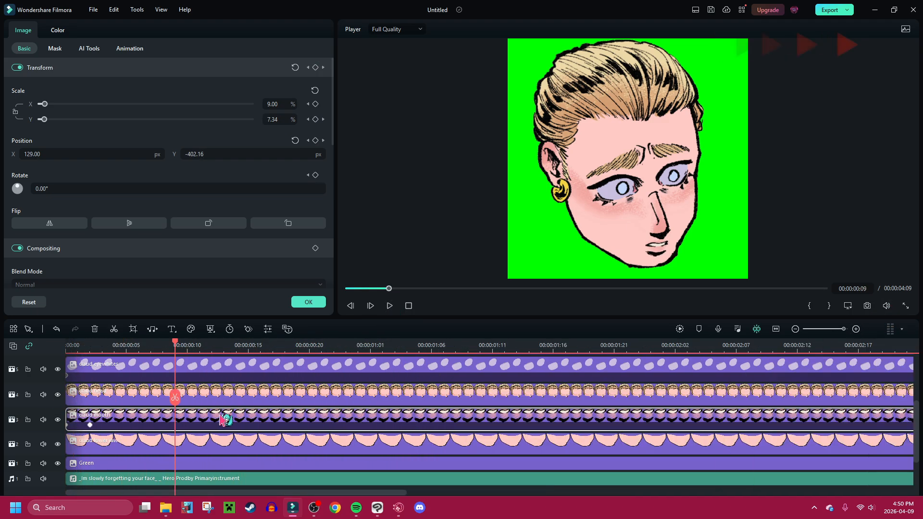
pyautogui.moveTo(278, 119); pyautogui.dragTo(285, 118)
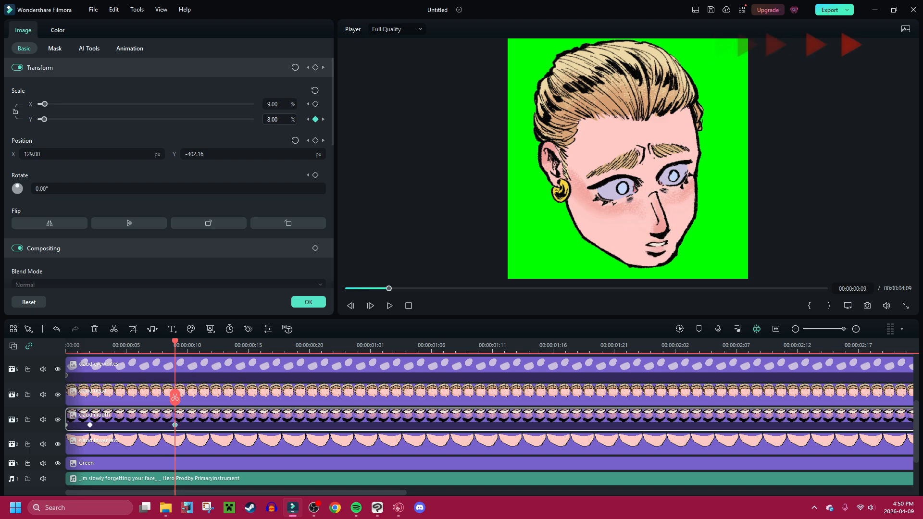
pyautogui.moveTo(182, 403); pyautogui.dragTo(67, 393)
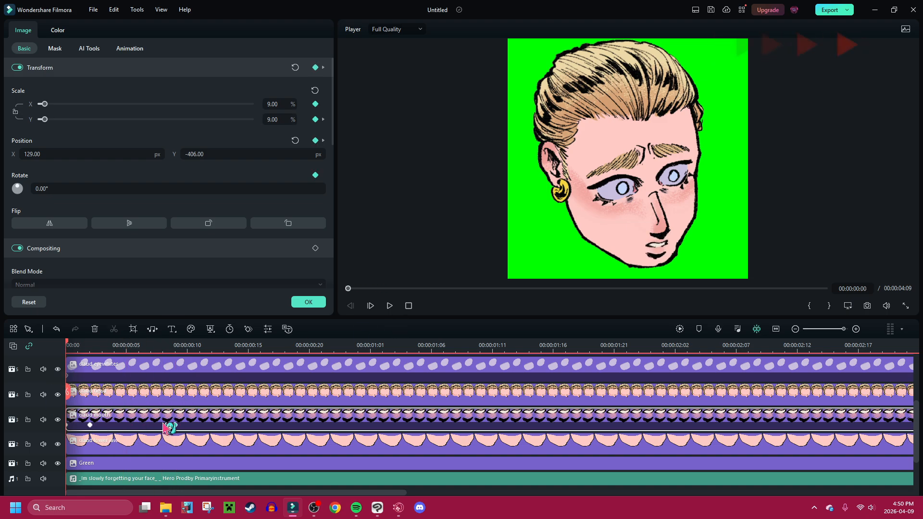
pyautogui.click(174, 427)
pyautogui.click(91, 425)
pyautogui.click(175, 424)
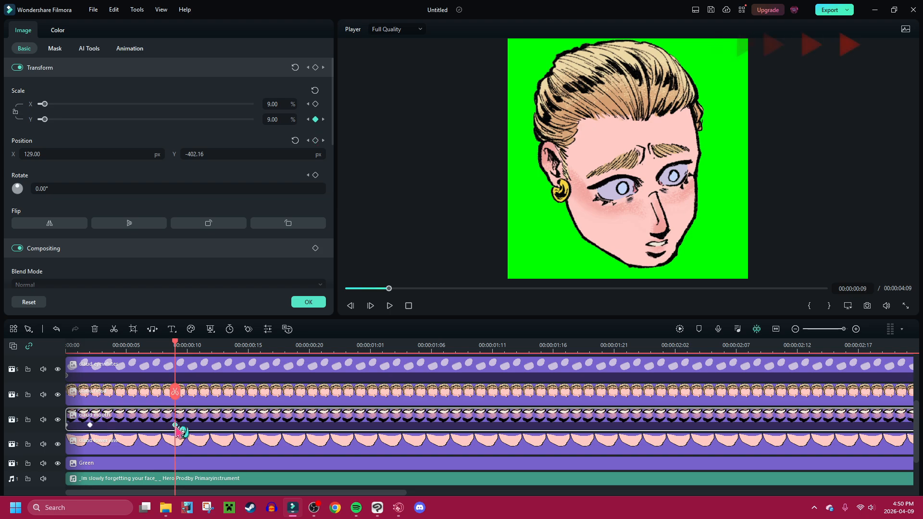
pyautogui.moveTo(232, 158); pyautogui.dragTo(223, 158)
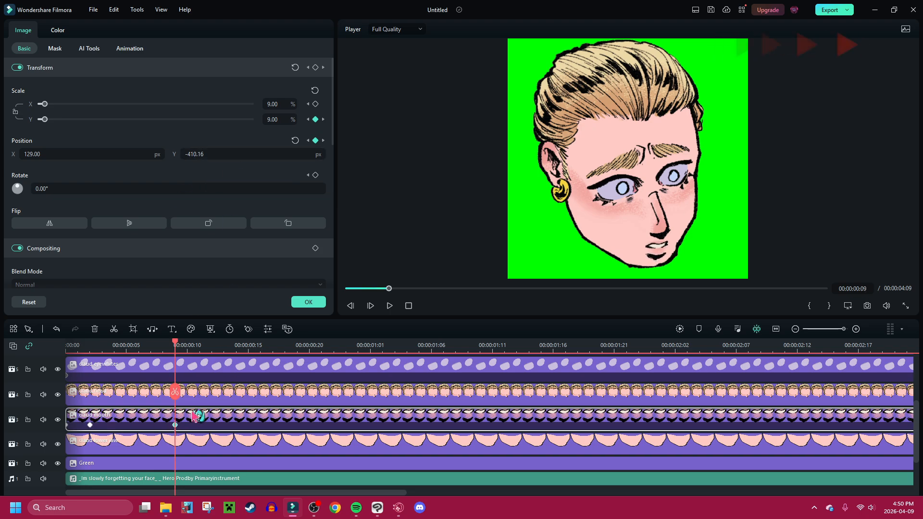
# - Set the mouth's Y position to -398 px at the 00:00:00:02 keyframe and try -403.16 px at 00:00:00:09
pyautogui.moveTo(175, 391); pyautogui.dragTo(90, 382)
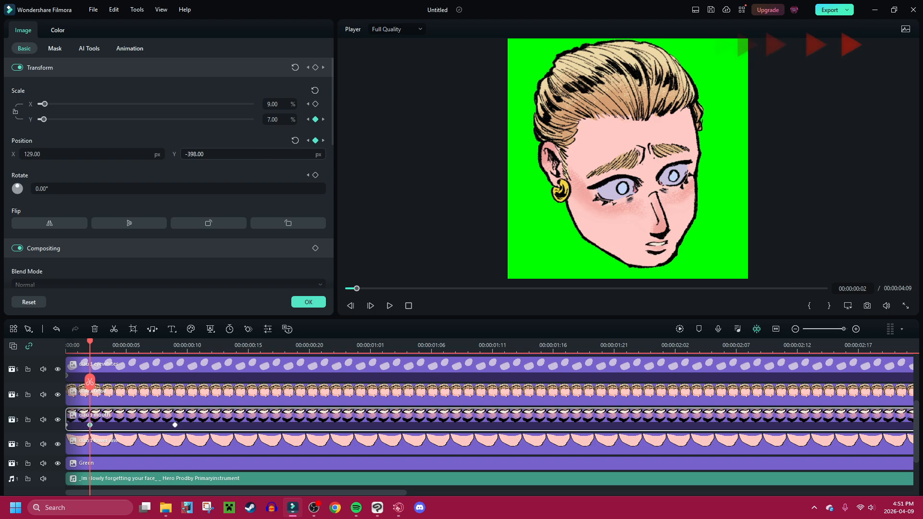
pyautogui.moveTo(89, 382); pyautogui.dragTo(177, 428)
pyautogui.moveTo(206, 153); pyautogui.dragTo(208, 153)
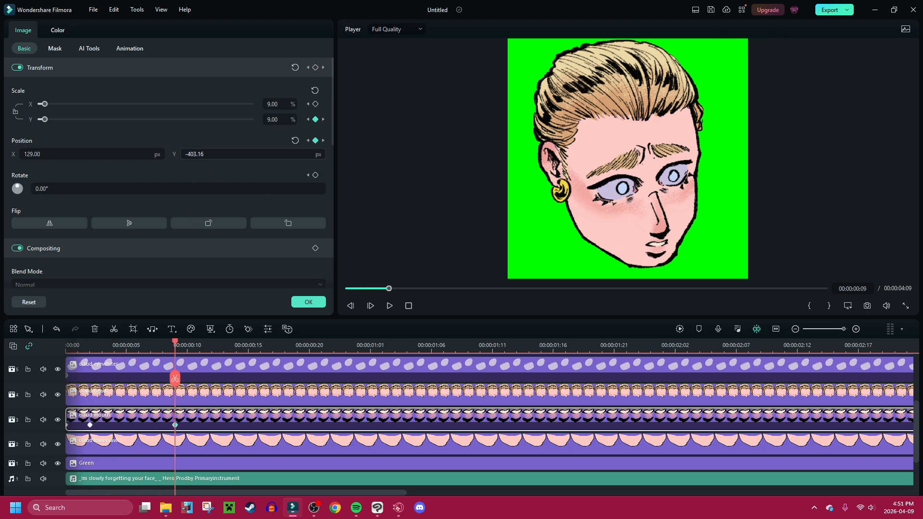
# - Move the mouth keyframe at 00:00:00:09 to 00:00:00:06 and preview the animation from the start
pyautogui.moveTo(177, 383); pyautogui.dragTo(67, 399)
pyautogui.moveTo(11, 398); pyautogui.dragTo(66, 365)
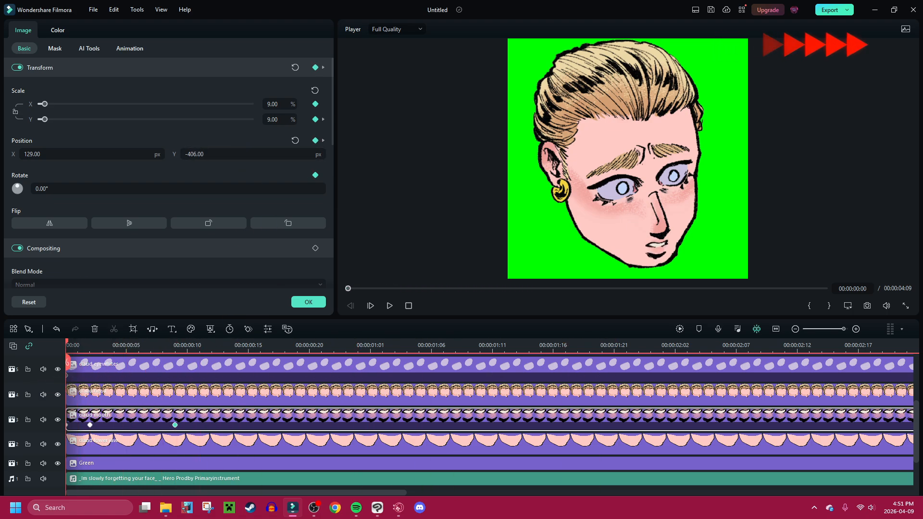
pyautogui.click(393, 308)
pyautogui.moveTo(175, 425); pyautogui.dragTo(138, 424)
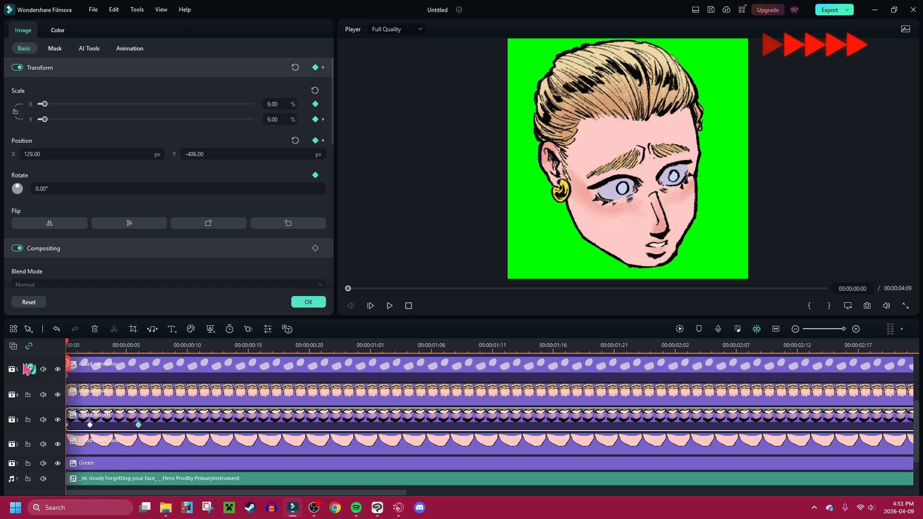
pyautogui.click(390, 306)
pyautogui.click(393, 307)
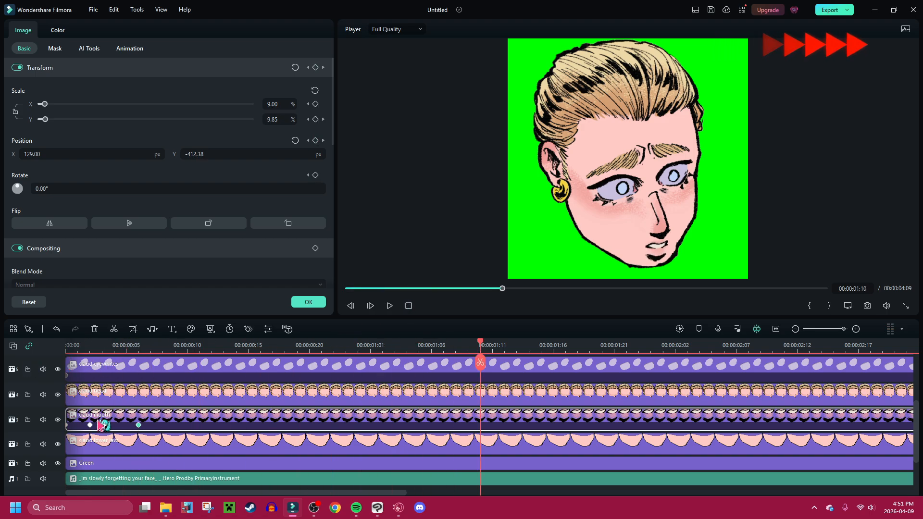
# - Inspect the mouth keyframe at 00:00:00:02 and replay the animation from the start
pyautogui.click(90, 425)
pyautogui.moveTo(92, 364); pyautogui.dragTo(35, 366)
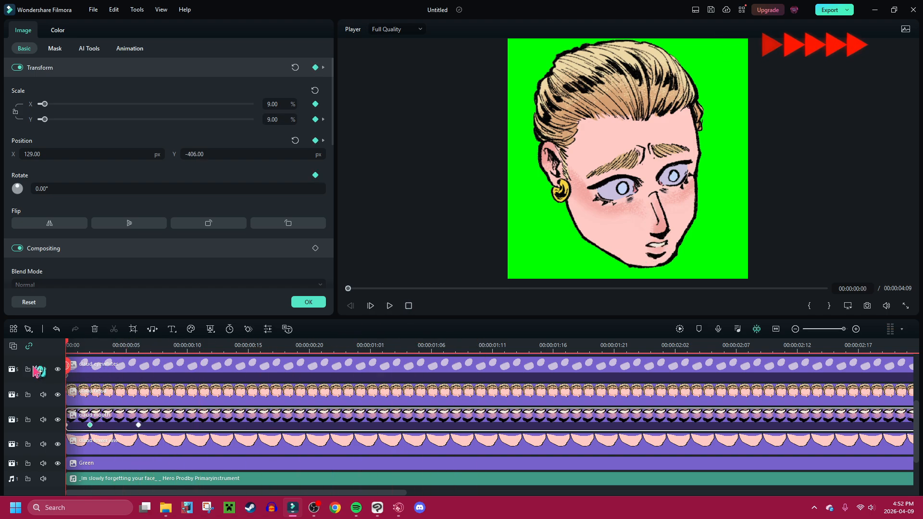
pyautogui.click(91, 426)
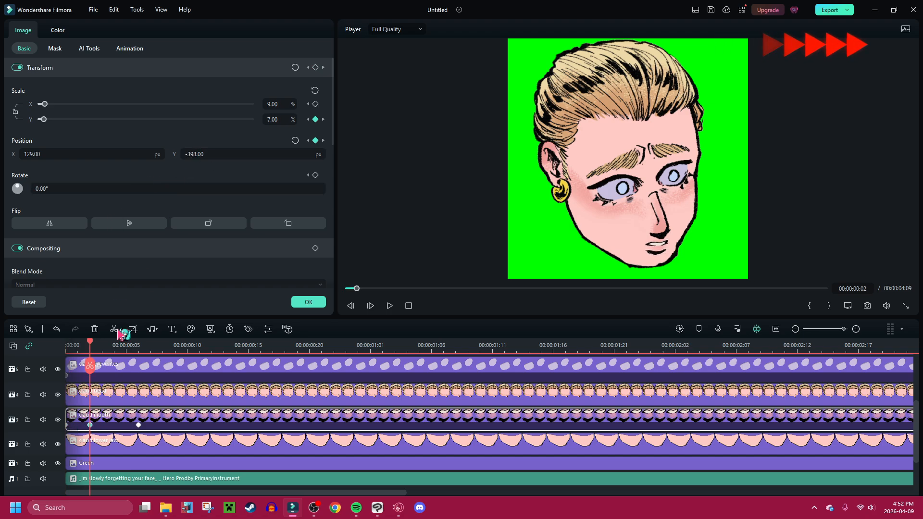
pyautogui.moveTo(90, 365); pyautogui.dragTo(18, 359)
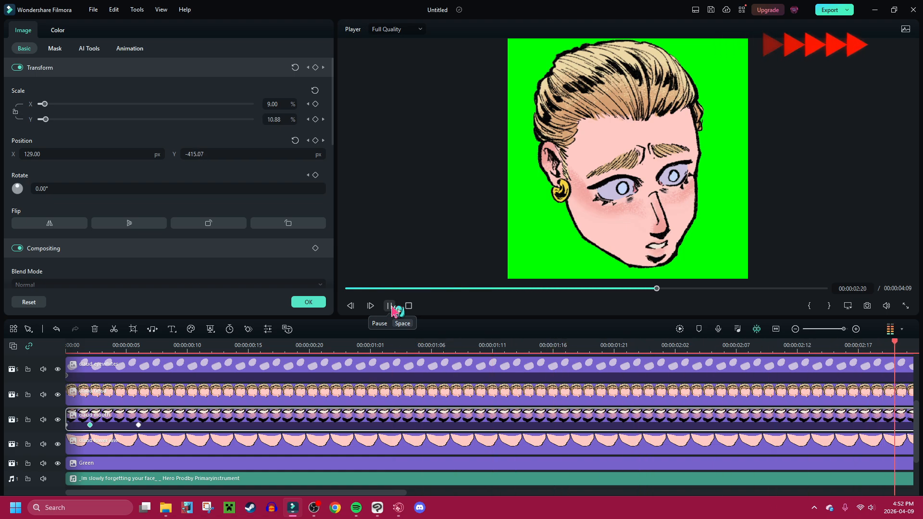
# - Shorten the character part clips, the Green background and the song clip so they all end at 00:00:03:16
pyautogui.press('space')
pyautogui.click(796, 330)
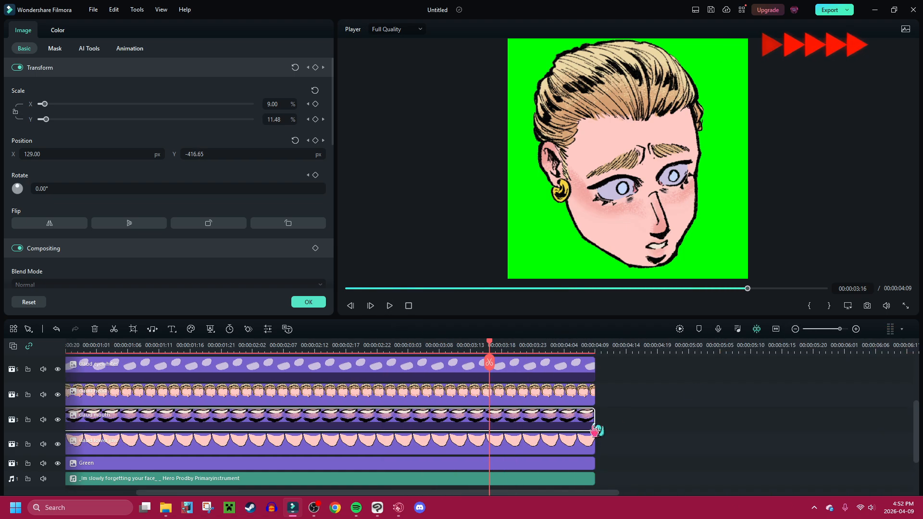
pyautogui.moveTo(594, 426); pyautogui.dragTo(489, 424)
pyautogui.scroll(3, 682, 404)
pyautogui.moveTo(620, 385); pyautogui.dragTo(532, 455)
pyautogui.moveTo(594, 452); pyautogui.dragTo(489, 443)
pyautogui.click(544, 467)
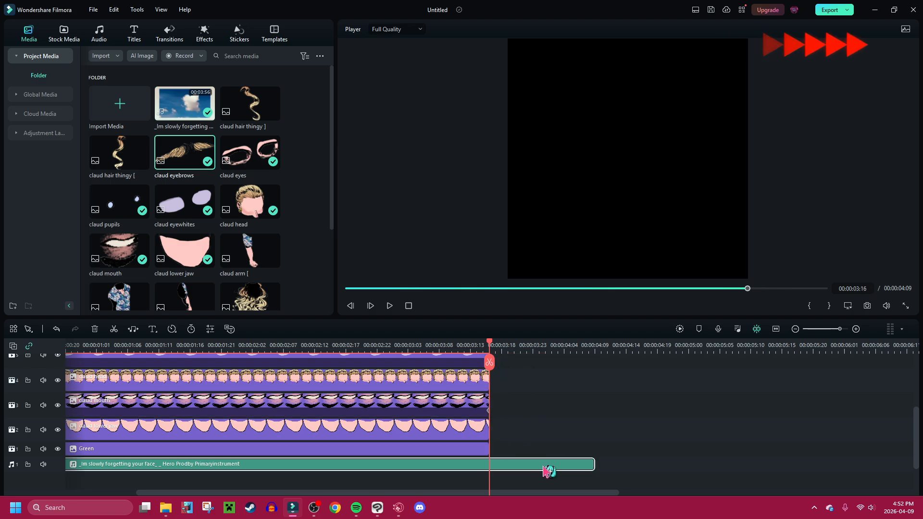
pyautogui.moveTo(593, 466); pyautogui.dragTo(489, 466)
# - Preview the shortened animation from the start to check where the clip should end
pyautogui.moveTo(488, 346); pyautogui.dragTo(66, 357)
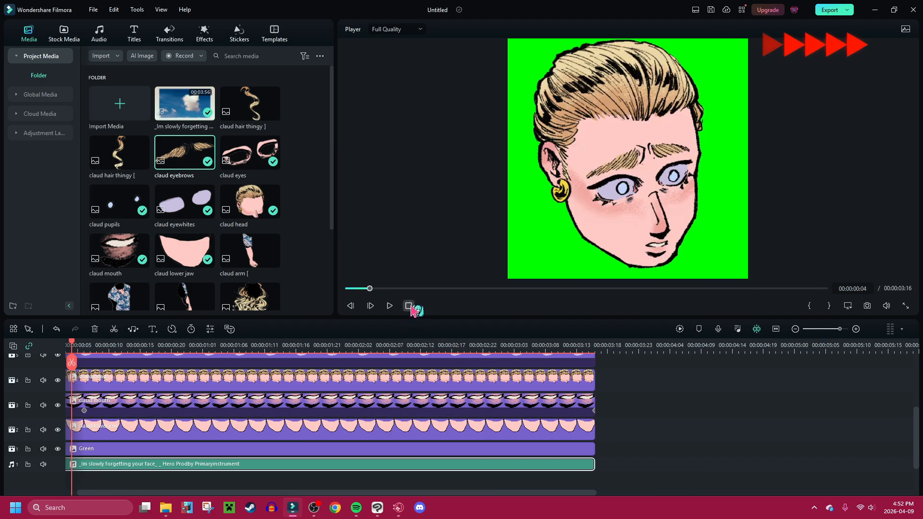
pyautogui.click(409, 306)
pyautogui.click(391, 306)
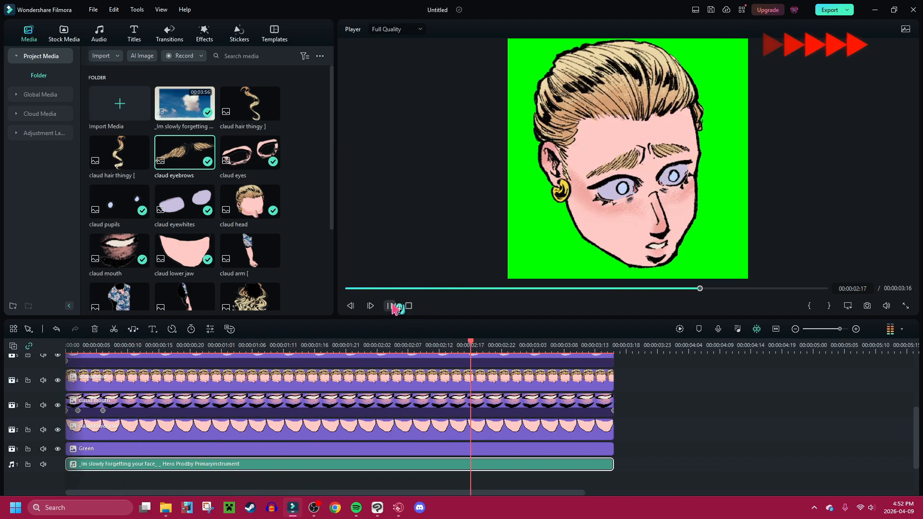
pyautogui.click(390, 305)
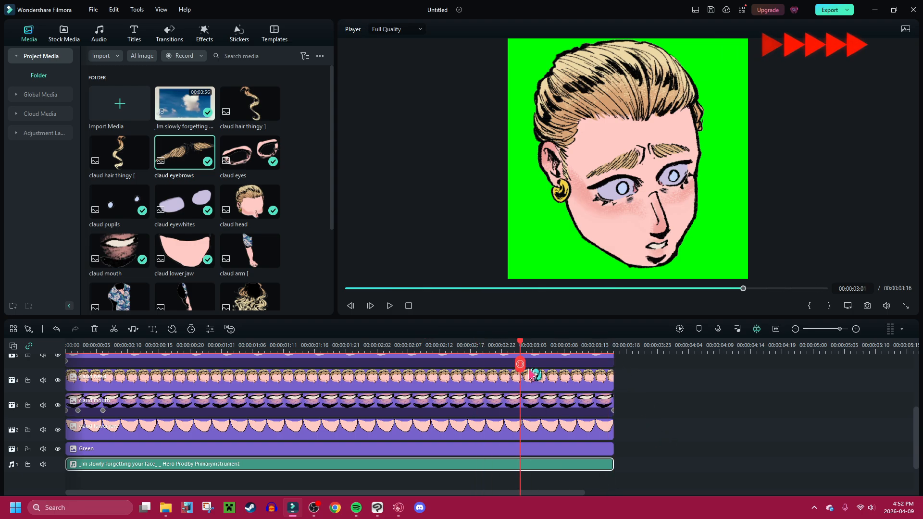
# - Cut the ends off all clips so they finish at 00:00:03:13, and replay the animation from the start
pyautogui.click(595, 404)
pyautogui.scroll(3, 622, 410)
pyautogui.moveTo(639, 373); pyautogui.dragTo(595, 475)
pyautogui.press('Delete')
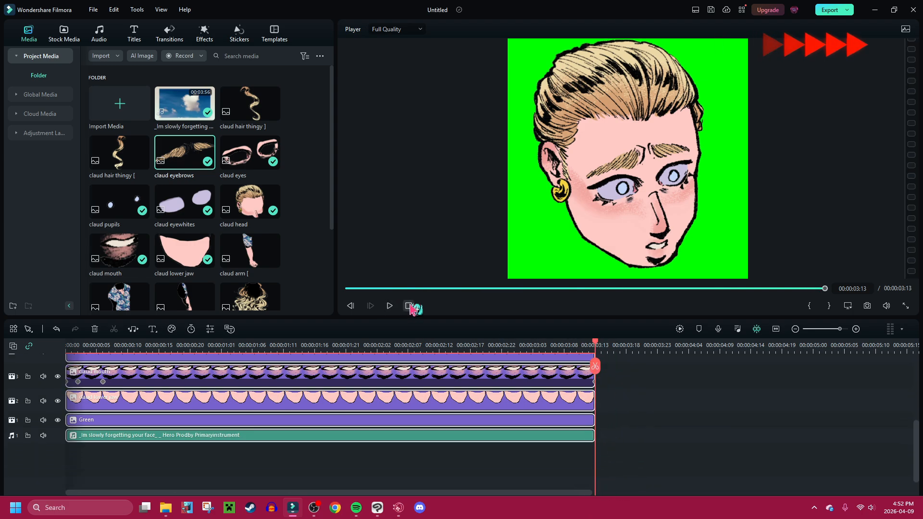
pyautogui.press('Home')
pyautogui.click(388, 308)
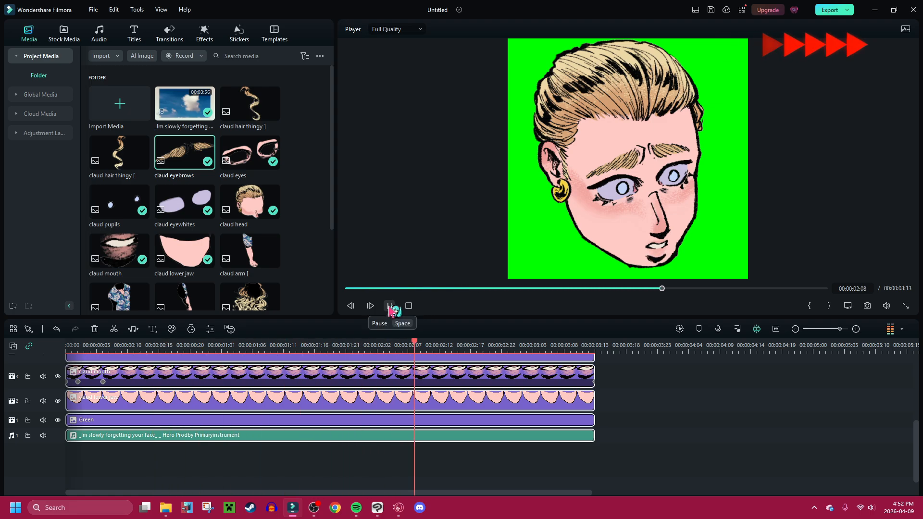
# - Keyframe the claud lower jaw clip's transform at 00:00:00:00 and set its Y scale to 52% at 00:00:00:02
pyautogui.click(206, 395)
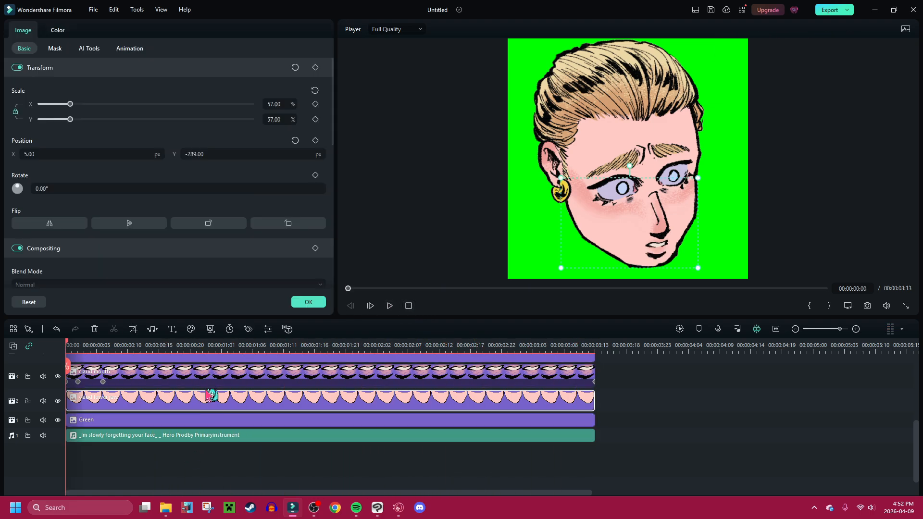
pyautogui.click(316, 141)
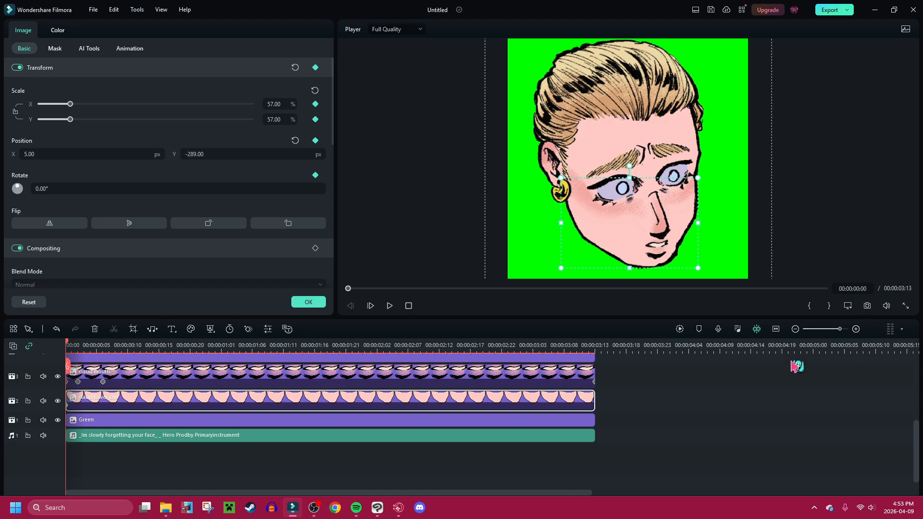
pyautogui.click(856, 330)
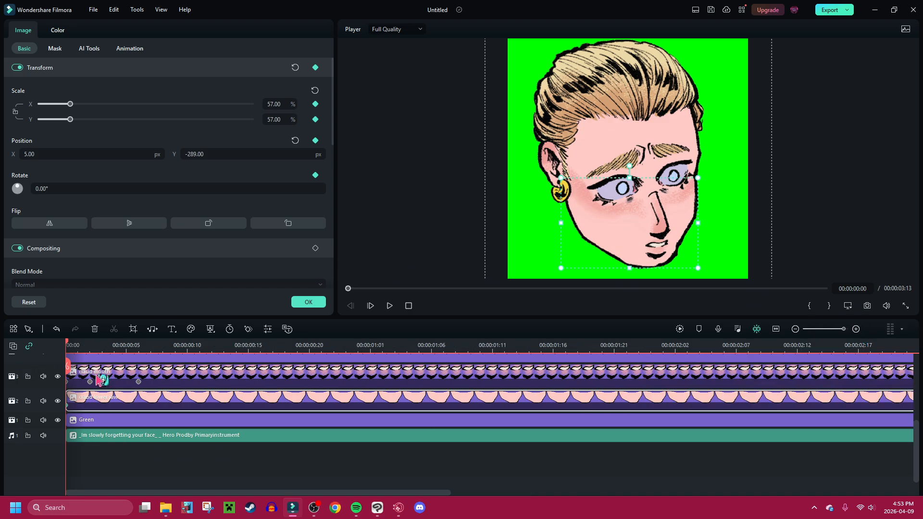
pyautogui.moveTo(68, 365); pyautogui.dragTo(91, 369)
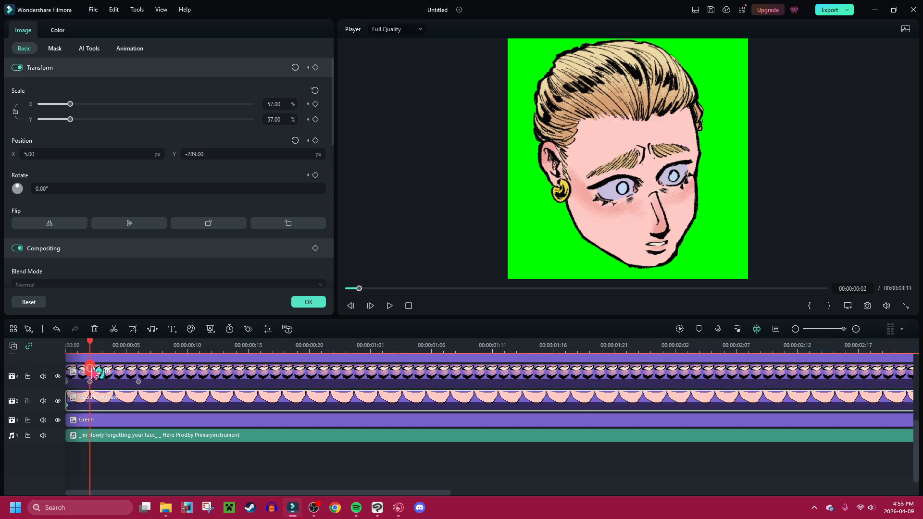
pyautogui.moveTo(280, 122); pyautogui.dragTo(272, 123)
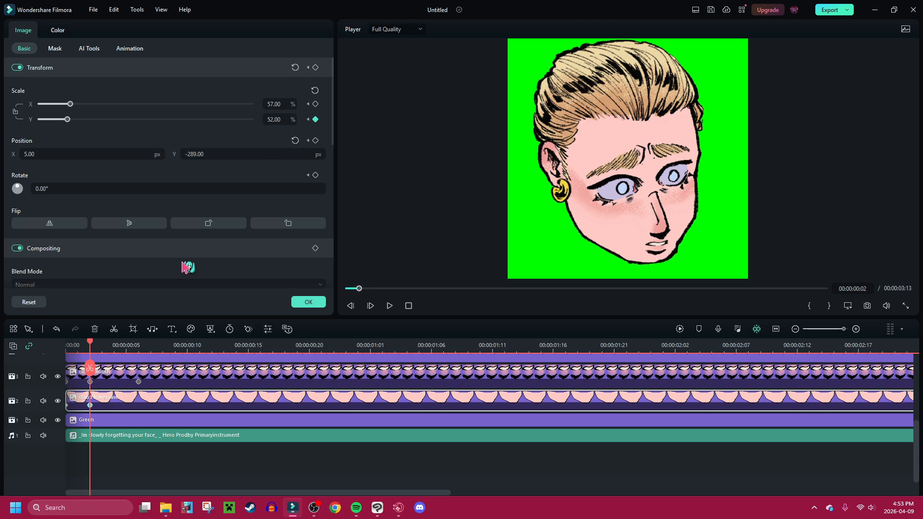
# - Keyframe the lower jaw's Y scale at 57% at 00:00:00:06 and 62% at 00:00:03:10, and preview the result
pyautogui.moveTo(96, 373); pyautogui.dragTo(138, 368)
pyautogui.moveTo(292, 120); pyautogui.dragTo(295, 120)
pyautogui.moveTo(139, 369); pyautogui.dragTo(638, 367)
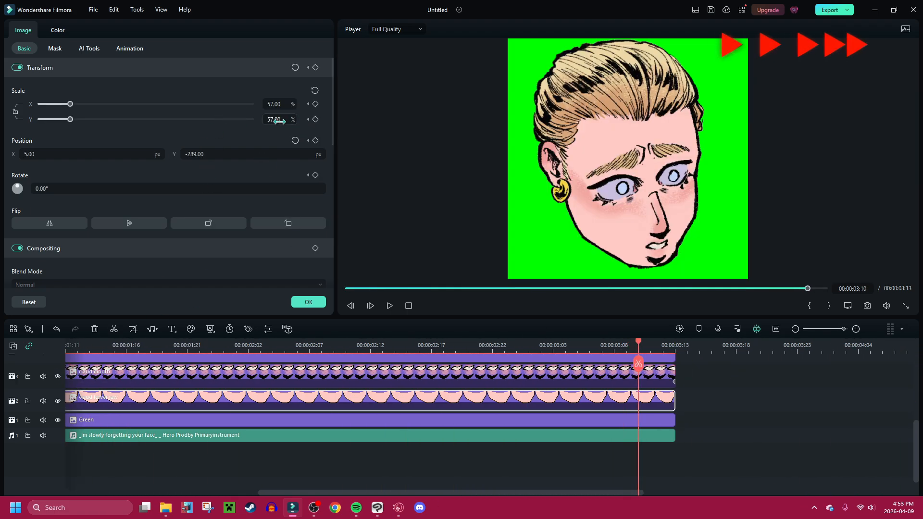
pyautogui.moveTo(278, 119); pyautogui.dragTo(290, 120)
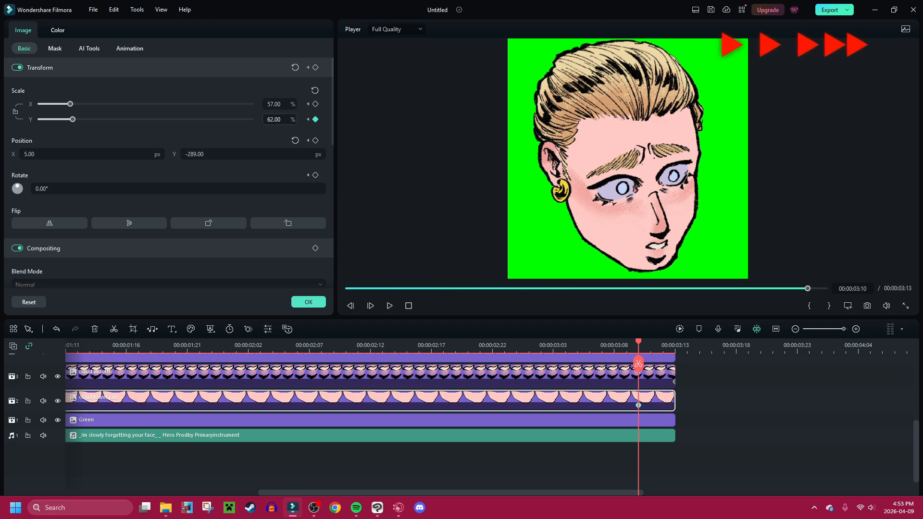
pyautogui.click(408, 305)
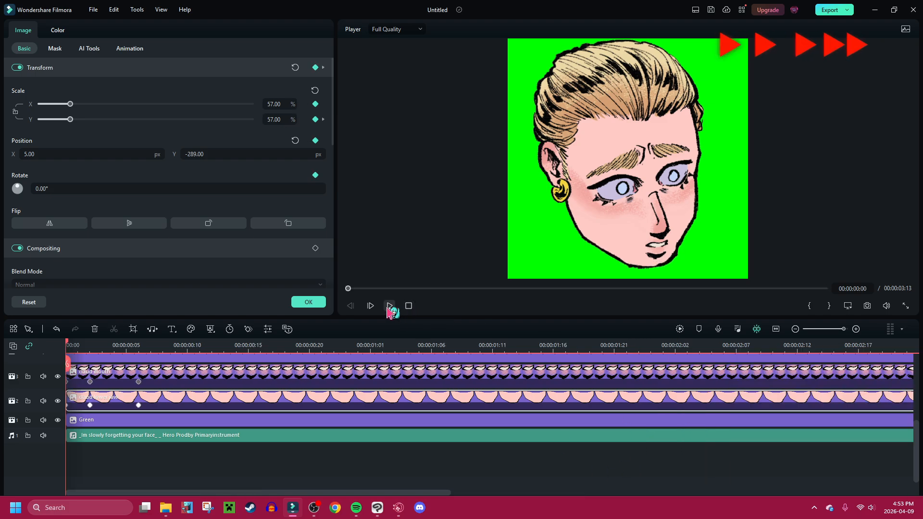
pyautogui.click(390, 306)
# - Delete the 00:00:00:02 keyframes from the mouth and lower jaw clips
pyautogui.click(93, 383)
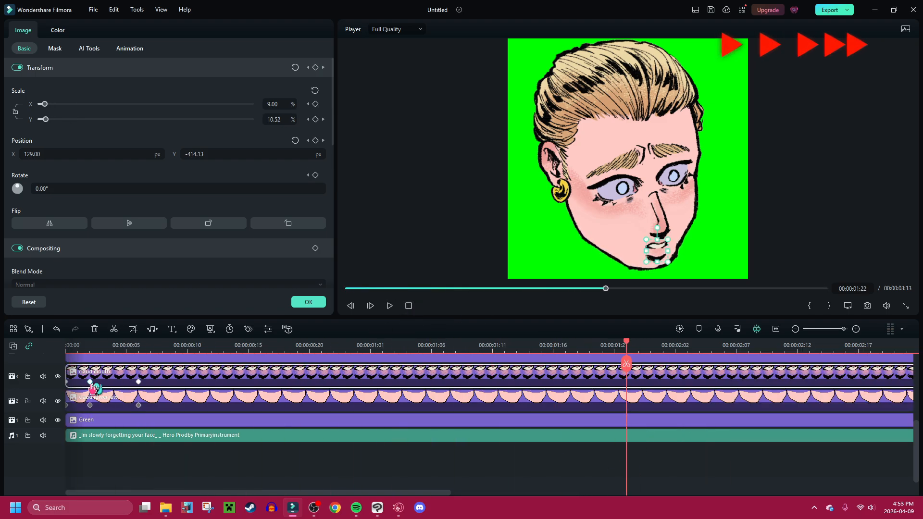
pyautogui.click(90, 381)
pyautogui.press('Delete')
pyautogui.click(90, 405)
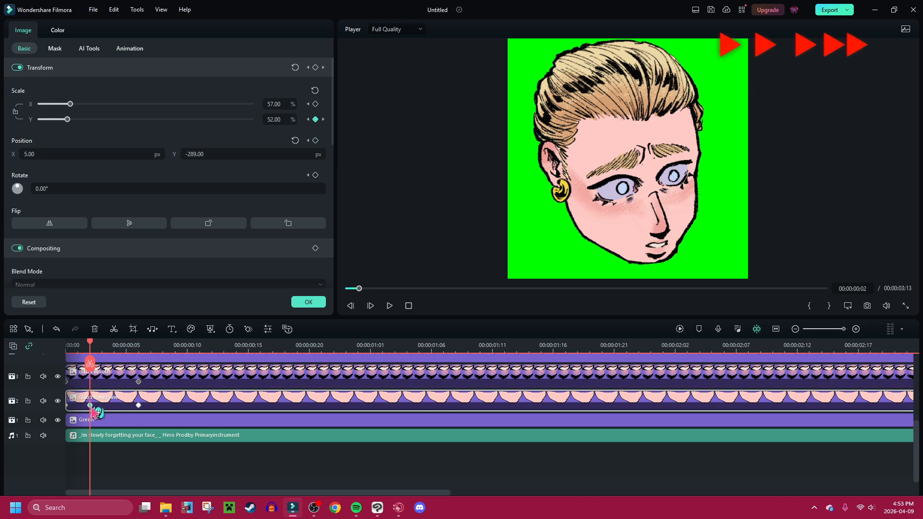
pyautogui.press('Delete')
# - Replay the animation from the start and reduce the mouth's Y scale at its opening keyframe
pyautogui.moveTo(89, 365); pyautogui.dragTo(47, 369)
pyautogui.click(390, 306)
pyautogui.click(158, 380)
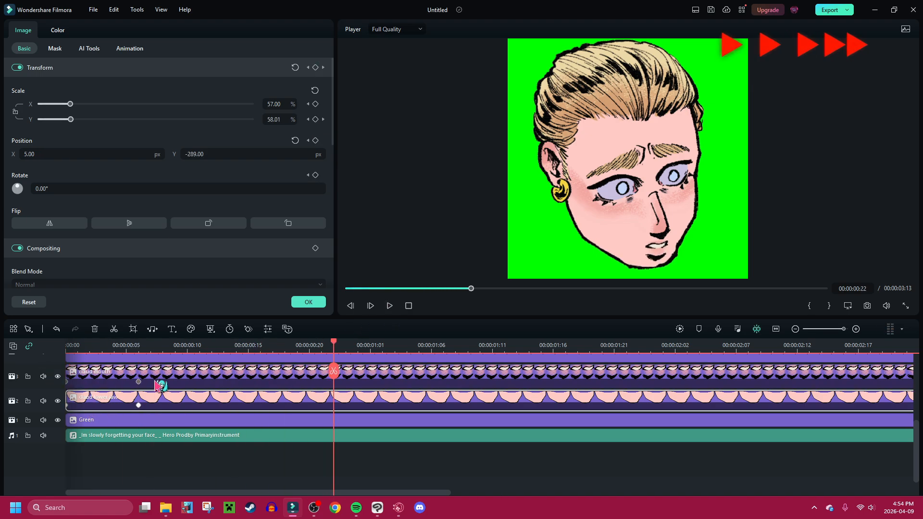
pyautogui.click(68, 383)
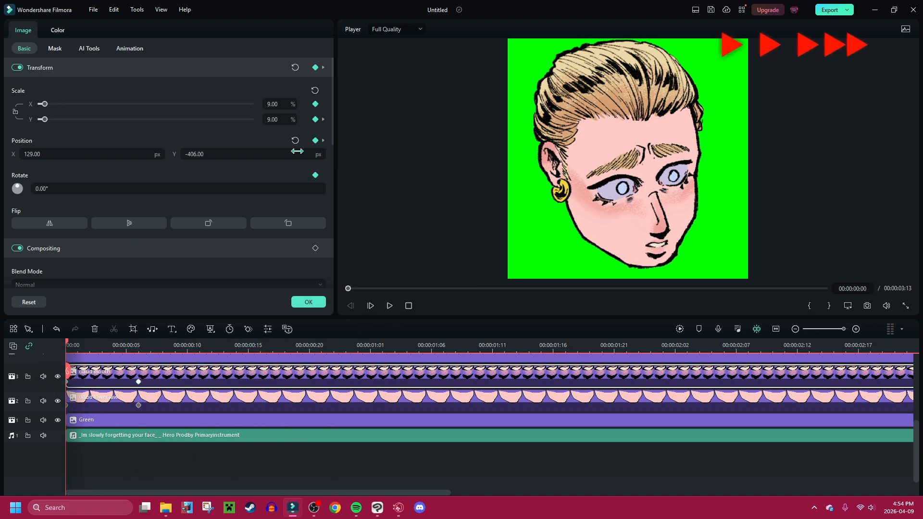
pyautogui.moveTo(281, 119); pyautogui.dragTo(260, 120)
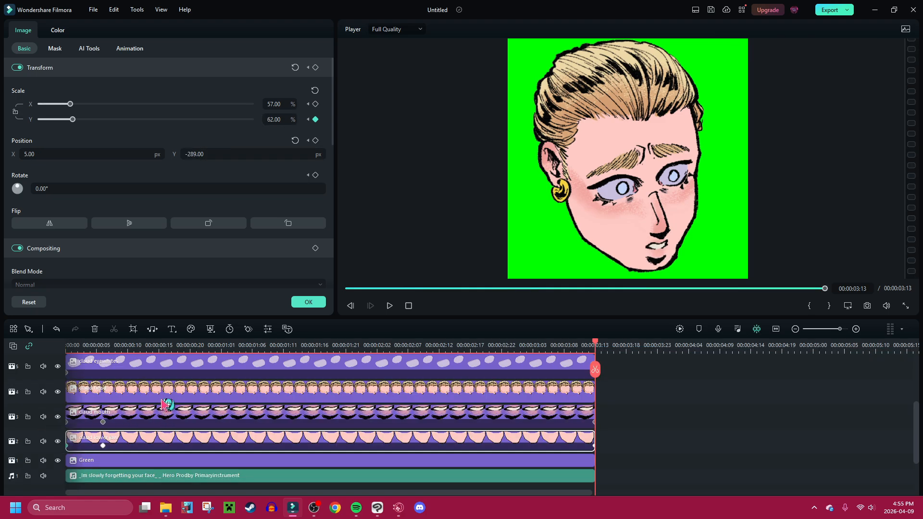
# - Set the claud eyes clip's Y scale to 42% at its 00:00:00:00 keyframe, leaving the X scale at 48%
pyautogui.click(162, 400)
pyautogui.press('Home')
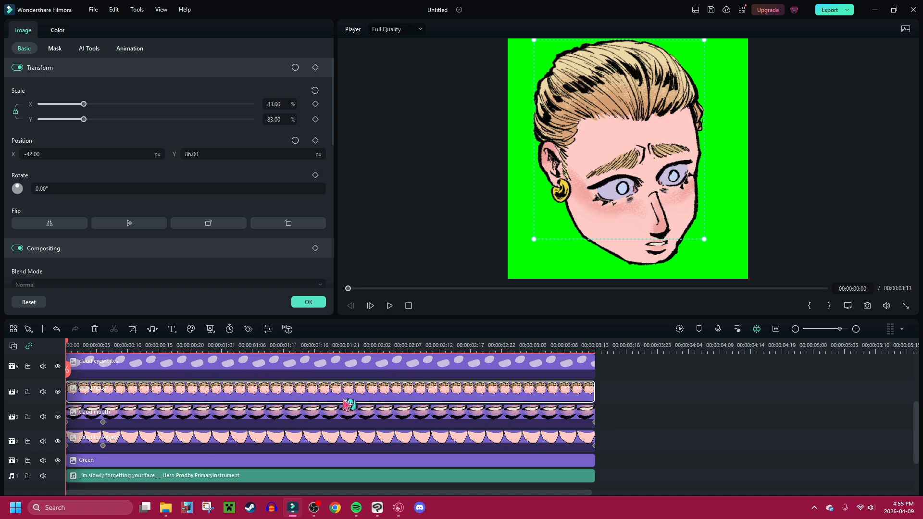
pyautogui.scroll(1, 345, 401)
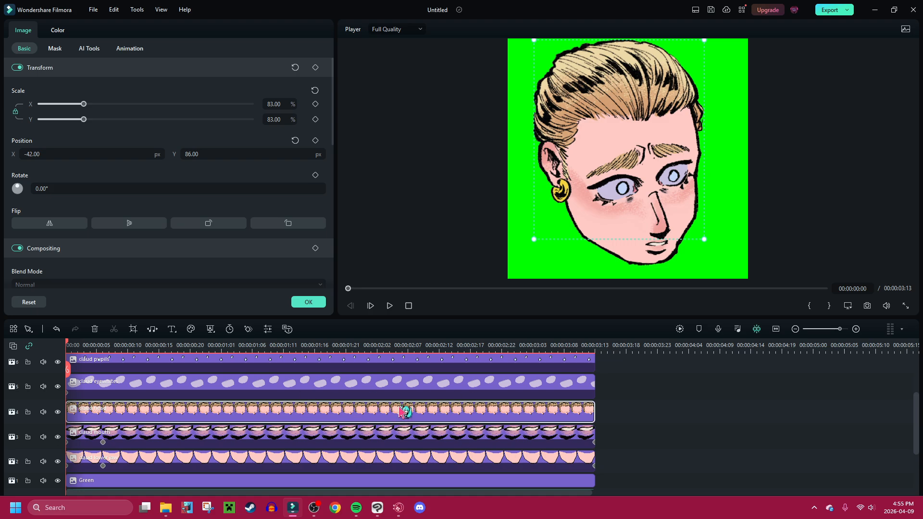
pyautogui.click(423, 393)
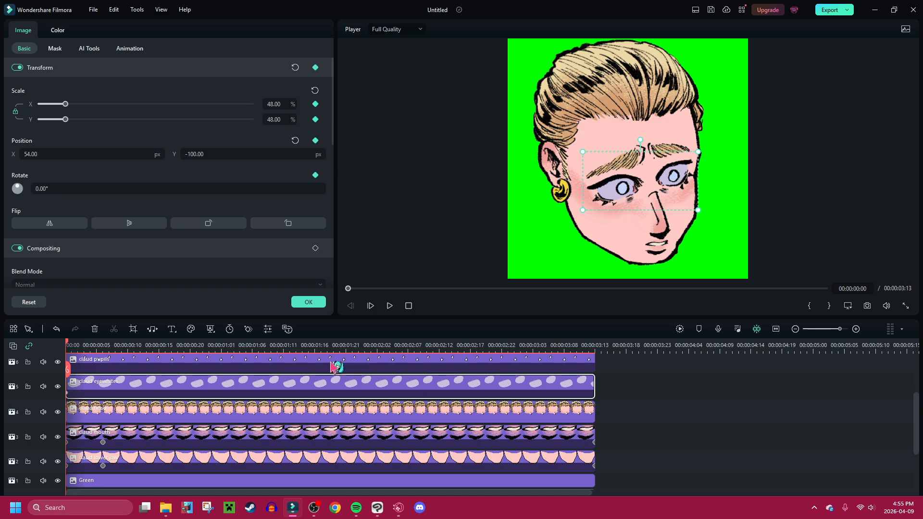
pyautogui.scroll(2, 334, 367)
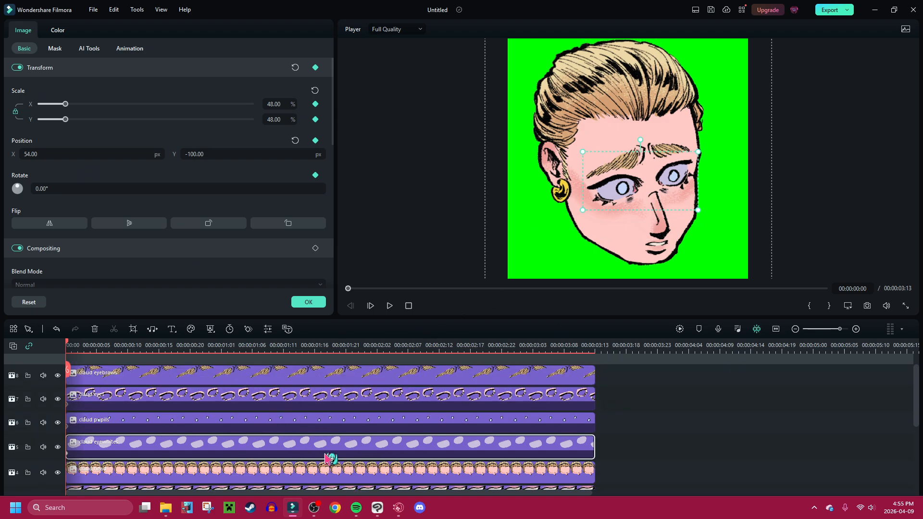
pyautogui.scroll(-1, 403, 449)
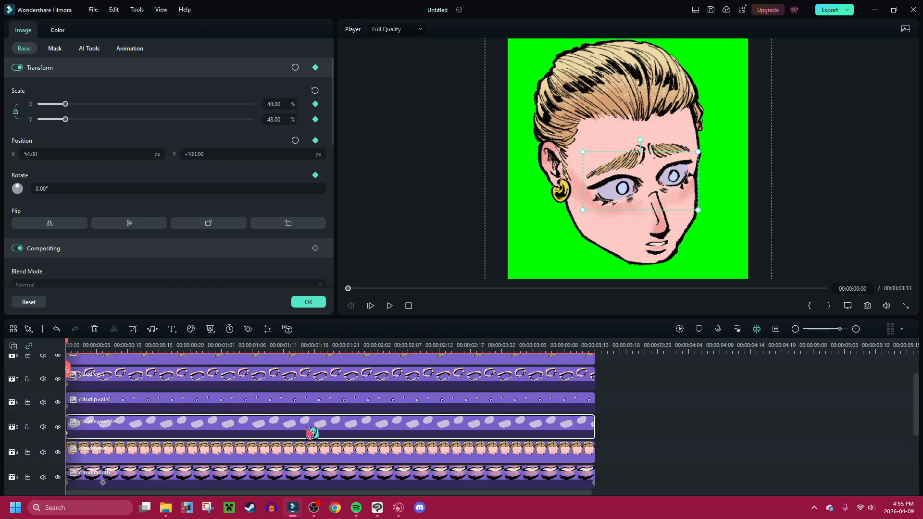
pyautogui.scroll(1, 309, 431)
pyautogui.click(300, 398)
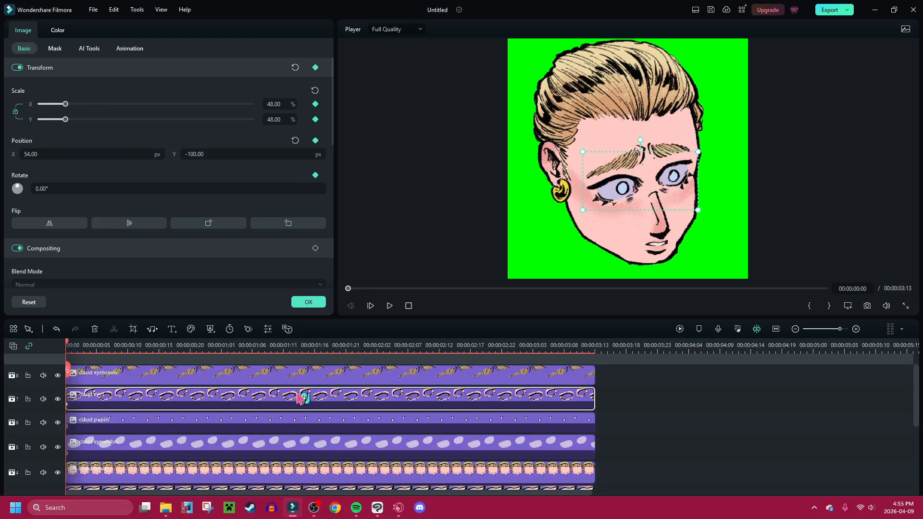
pyautogui.click(856, 329)
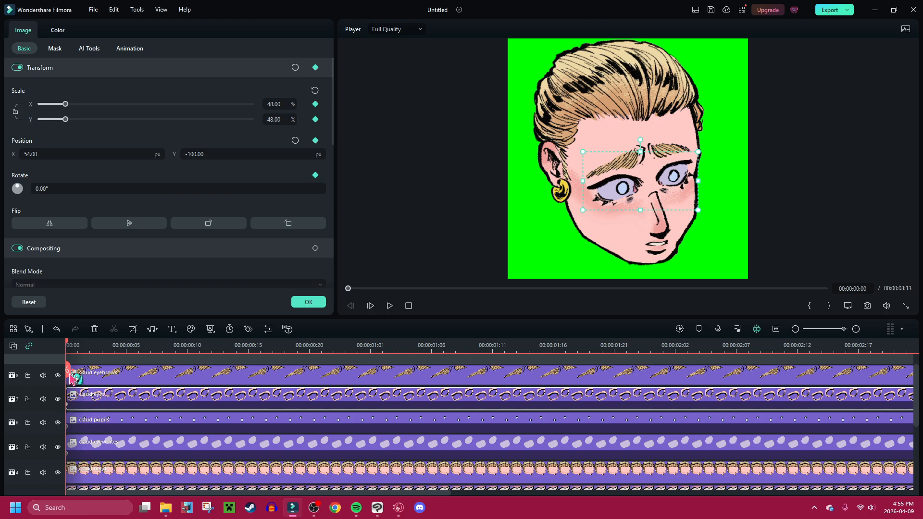
pyautogui.moveTo(280, 120); pyautogui.dragTo(285, 120)
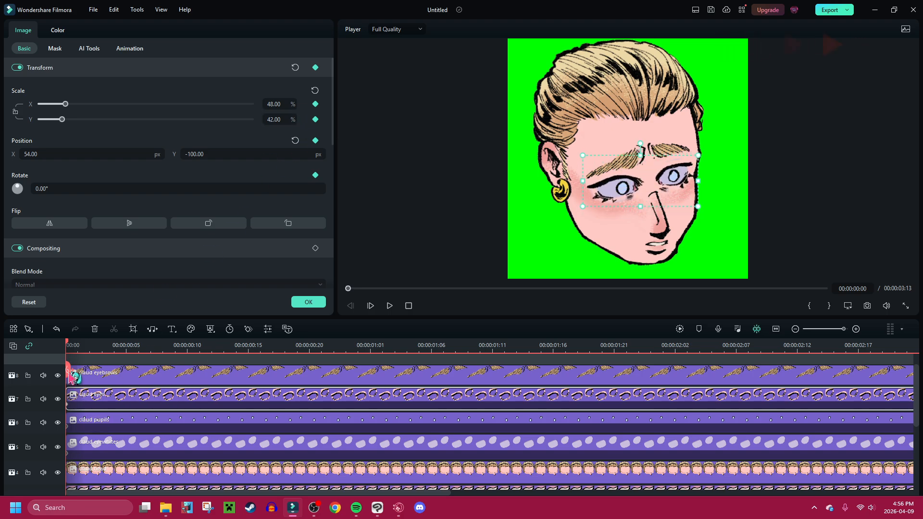
# - Keyframe the eyes clip with a Y scale of 48% at 00:00:00:06, aligned with the mouth and jaw keyframes
pyautogui.moveTo(72, 372); pyautogui.dragTo(138, 379)
pyautogui.scroll(-2, 219, 447)
pyautogui.scroll(-1, 215, 443)
pyautogui.scroll(3, 190, 418)
pyautogui.moveTo(294, 120); pyautogui.dragTo(290, 120)
# - Rotate the eyes clip to -1° at 00:00:00:00 and reset its rotation to 0° at the 00:00:00:06 keyframe
pyautogui.moveTo(139, 378); pyautogui.dragTo(67, 380)
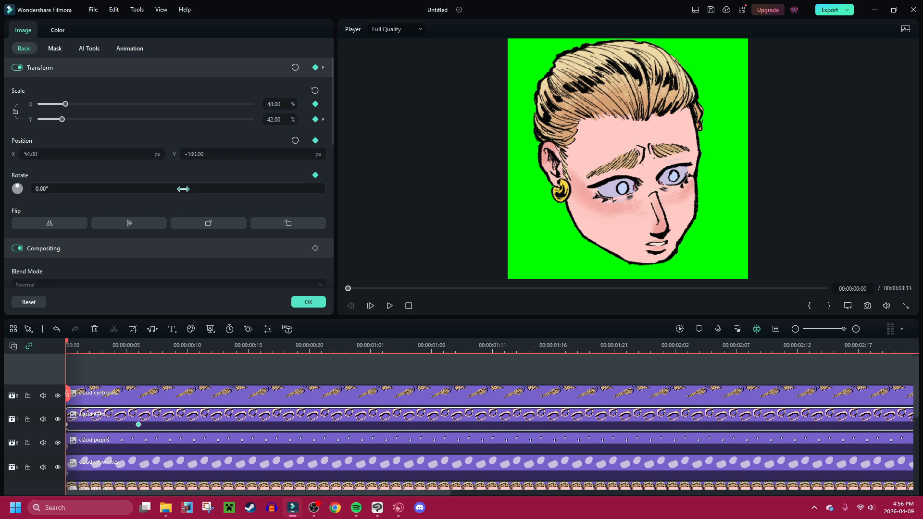
pyautogui.moveTo(187, 187); pyautogui.dragTo(182, 187)
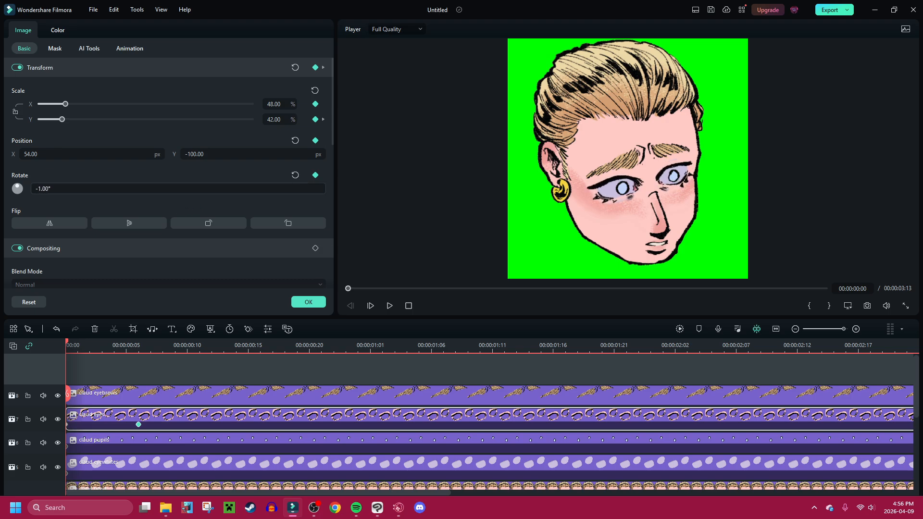
pyautogui.click(139, 425)
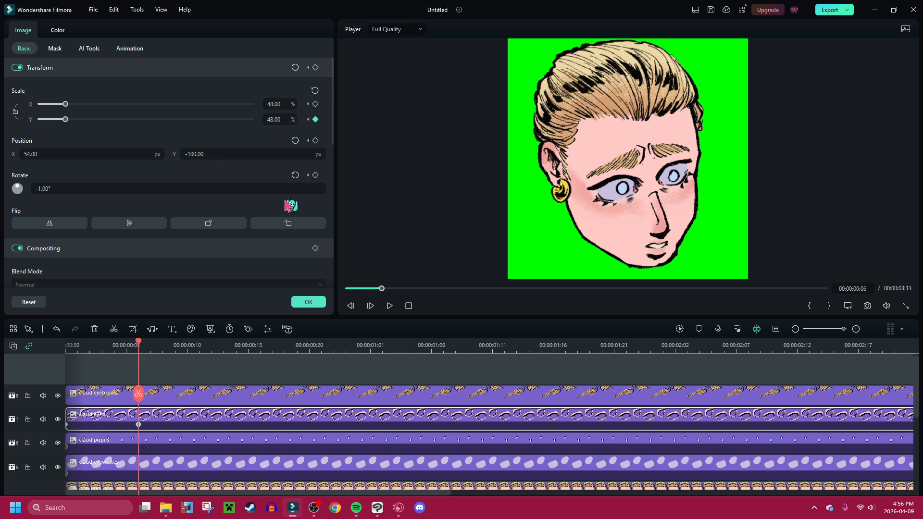
pyautogui.click(296, 176)
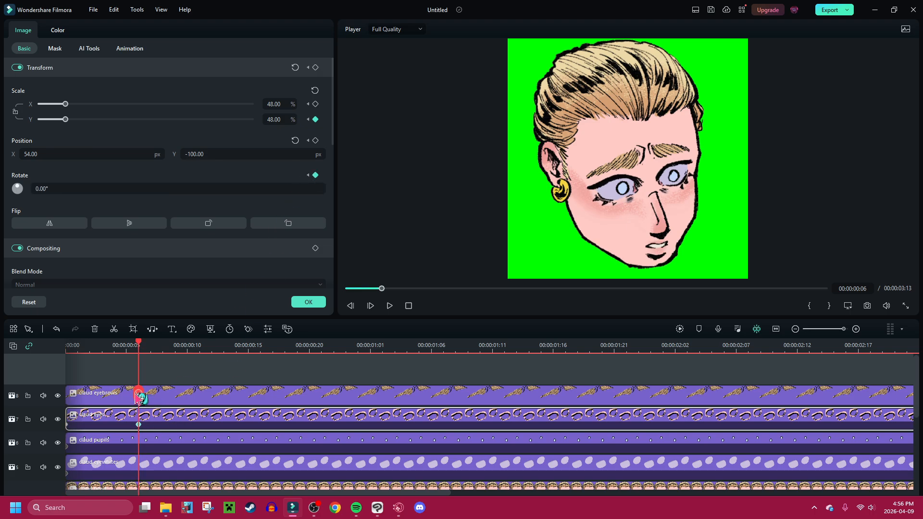
# - Keyframe the eyes clip with a Y scale of 54% at 00:00:03:11
pyautogui.moveTo(138, 397); pyautogui.dragTo(788, 375)
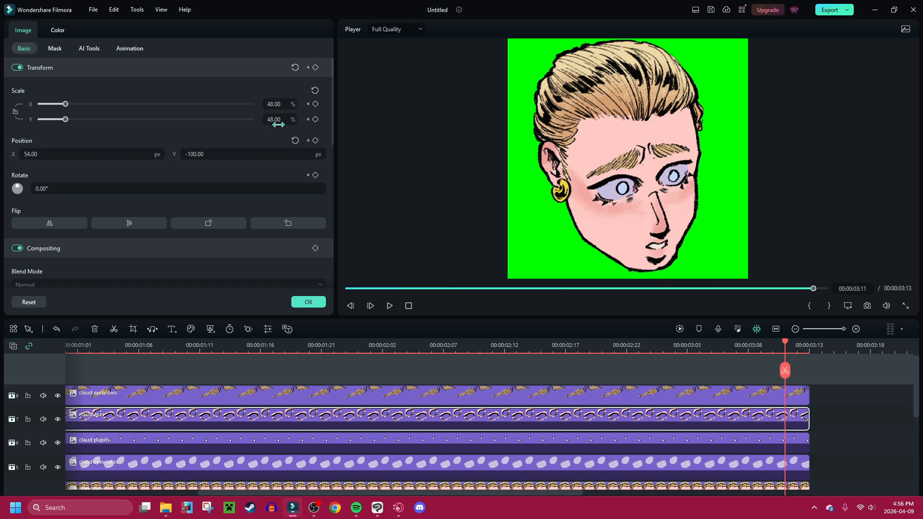
pyautogui.moveTo(277, 123); pyautogui.dragTo(285, 123)
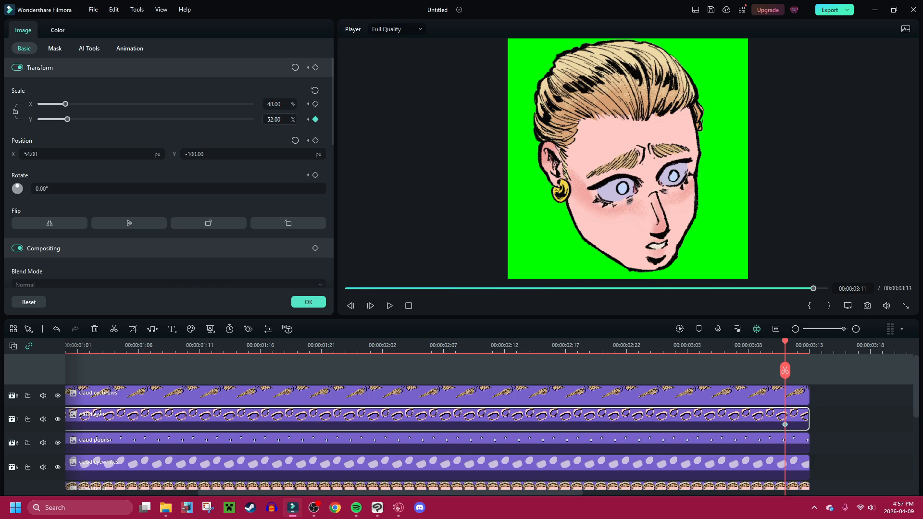
pyautogui.moveTo(280, 120); pyautogui.dragTo(286, 120)
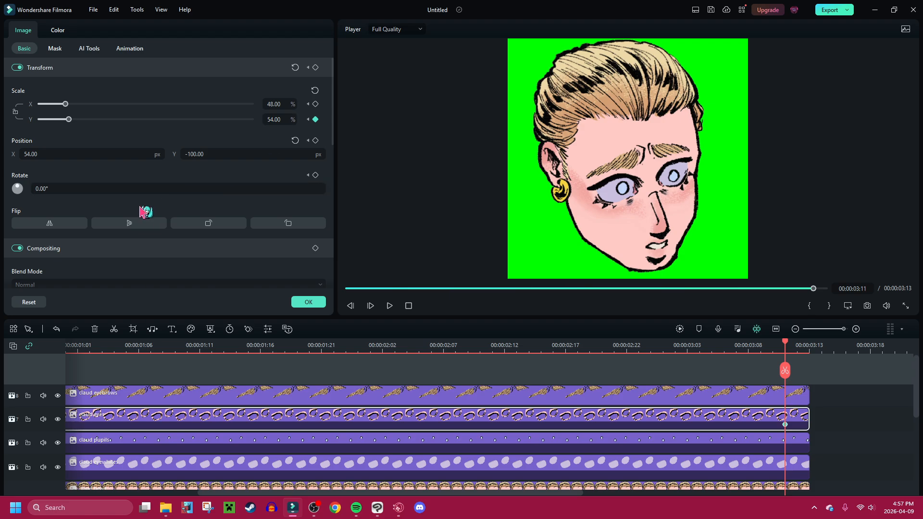
# - Rotate the eyes clip to 3° at its last keyframe and move that keyframe to the clip's end at 00:00:03:13
pyautogui.moveTo(133, 192); pyautogui.dragTo(141, 192)
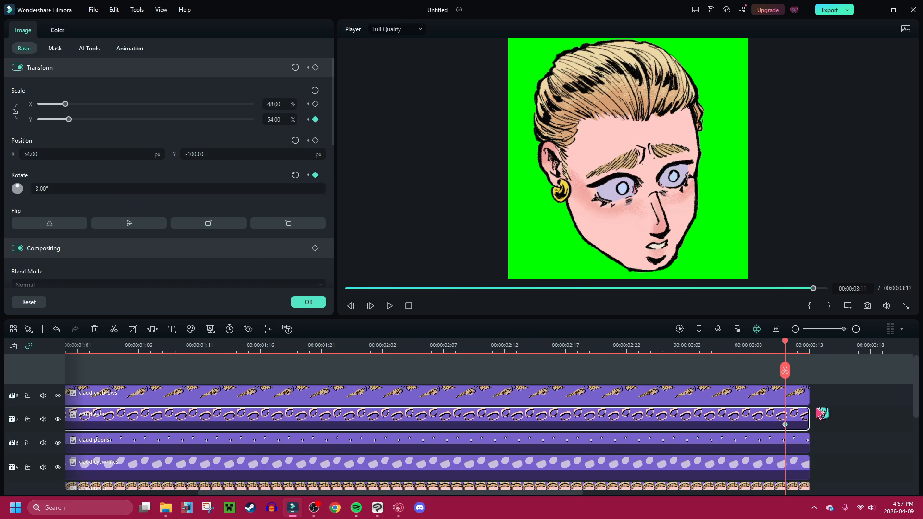
pyautogui.moveTo(784, 371); pyautogui.dragTo(638, 409)
pyautogui.press('Right')
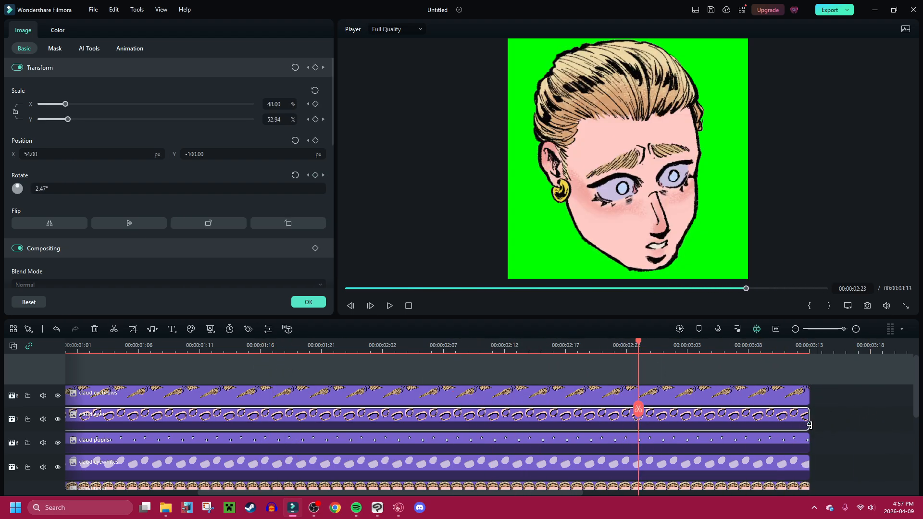
pyautogui.moveTo(809, 425); pyautogui.dragTo(797, 425)
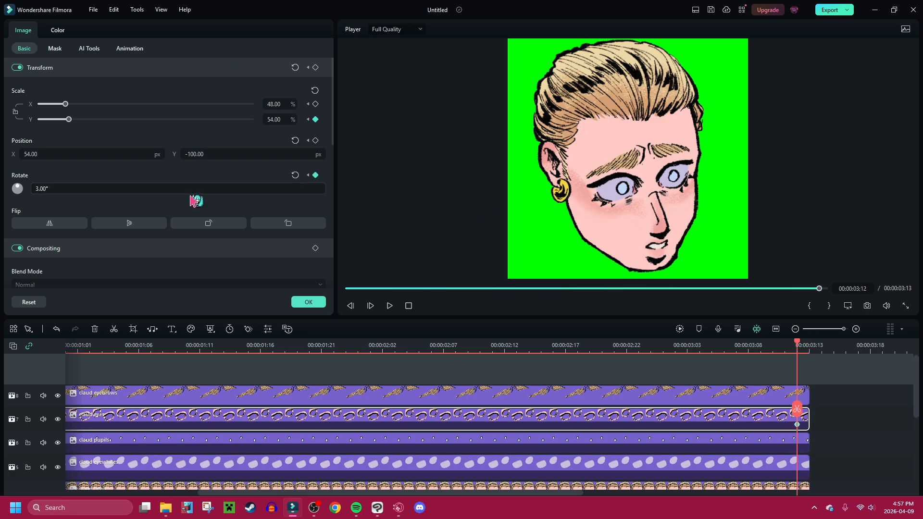
pyautogui.moveTo(184, 187); pyautogui.dragTo(183, 187)
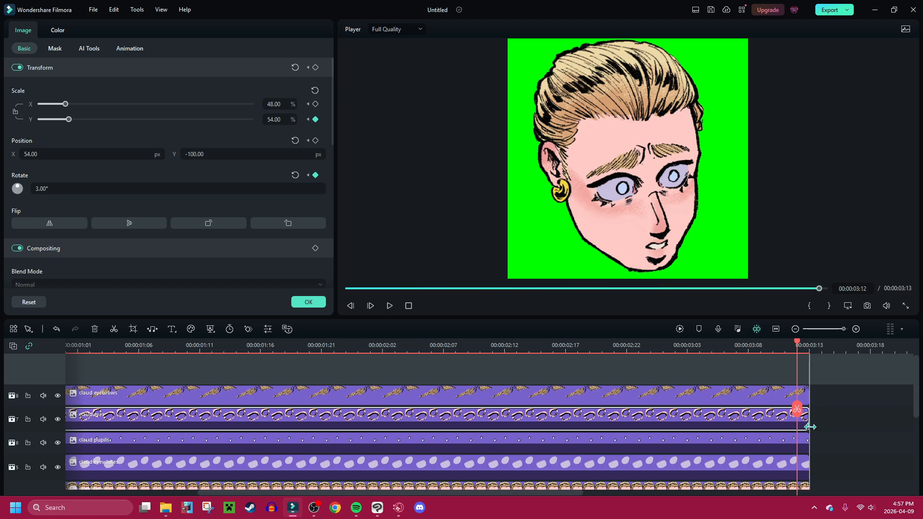
pyautogui.moveTo(797, 408); pyautogui.dragTo(248, 362)
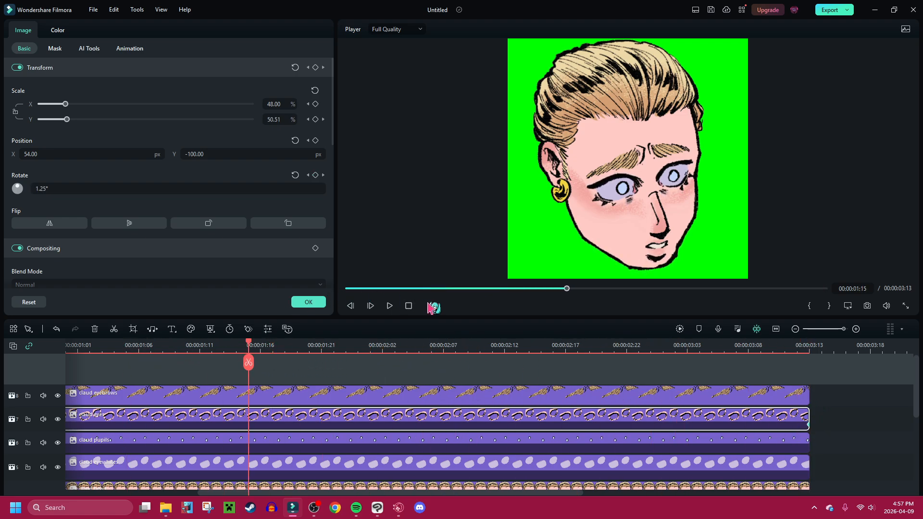
pyautogui.click(408, 307)
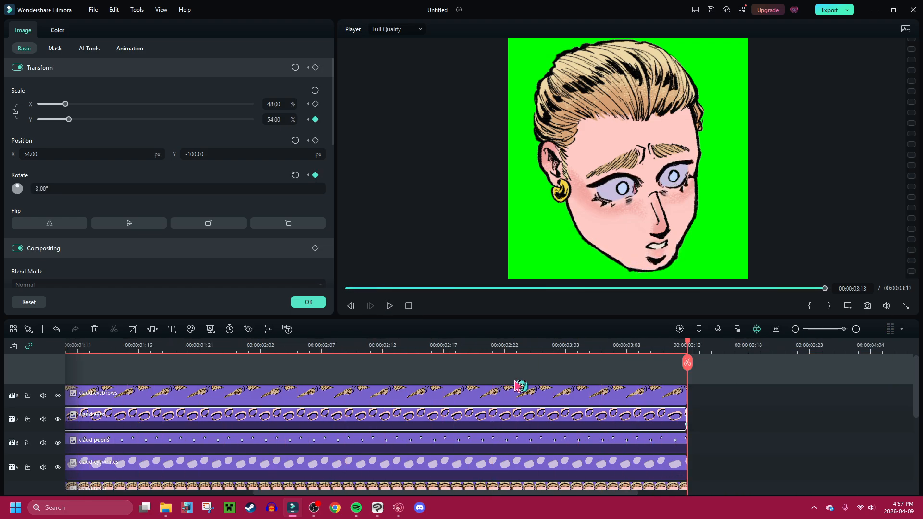
# - Keyframe the claud eyebrows clip's position at 00:00:00:00 and set its Y position to 5 px at 00:00:00:06
pyautogui.click(551, 397)
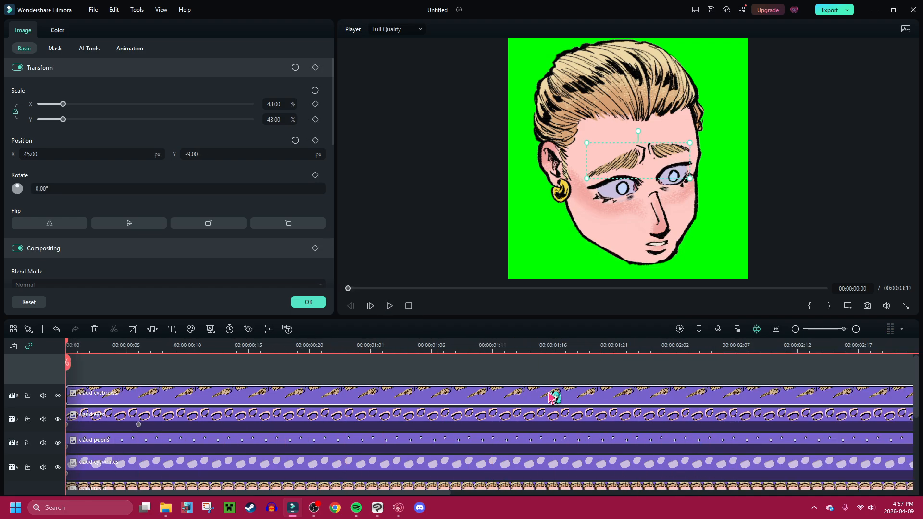
pyautogui.click(316, 141)
pyautogui.moveTo(69, 365); pyautogui.dragTo(141, 374)
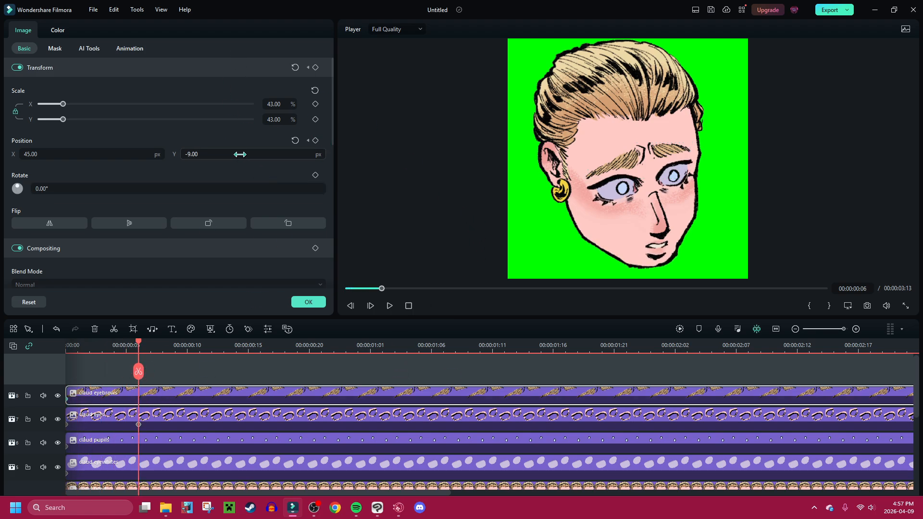
pyautogui.moveTo(240, 155); pyautogui.dragTo(247, 154)
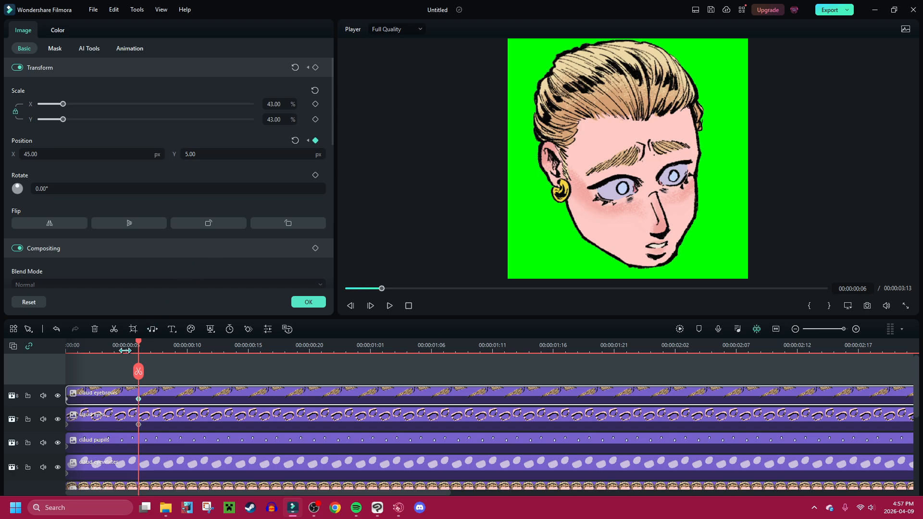
# - Keyframe the eyebrows clip at a Y position of 29 px at its end, 00:00:03:13, and play back the animation
pyautogui.moveTo(142, 373); pyautogui.dragTo(724, 362)
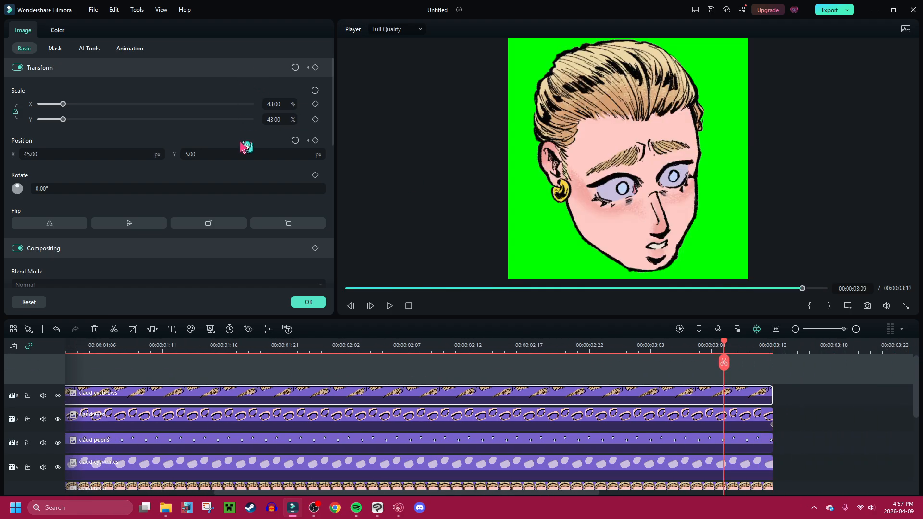
pyautogui.moveTo(237, 150); pyautogui.dragTo(251, 151)
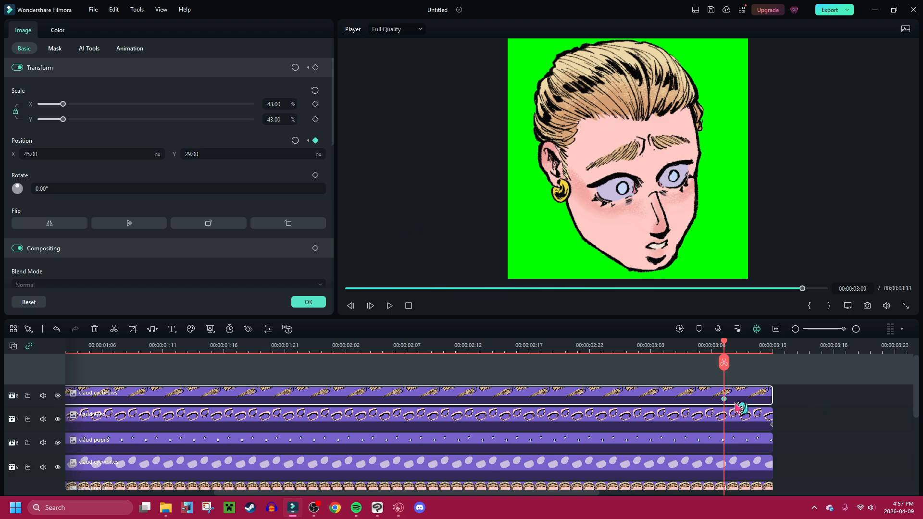
pyautogui.moveTo(778, 362); pyautogui.dragTo(90, 337)
pyautogui.click(408, 306)
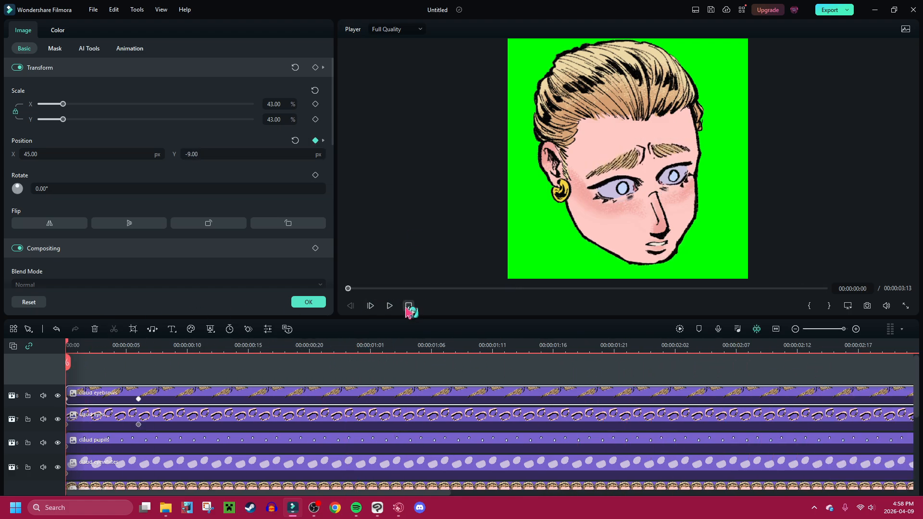
pyautogui.click(390, 306)
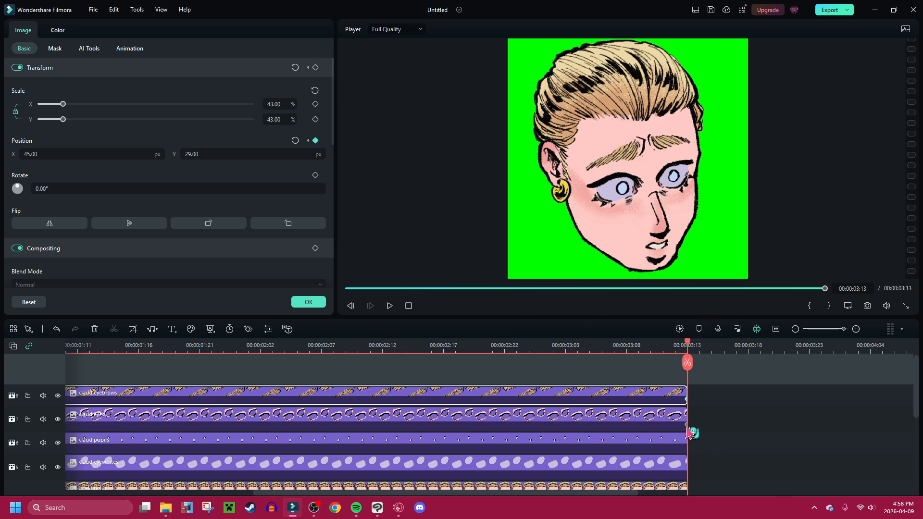
pyautogui.moveTo(688, 377); pyautogui.dragTo(68, 362)
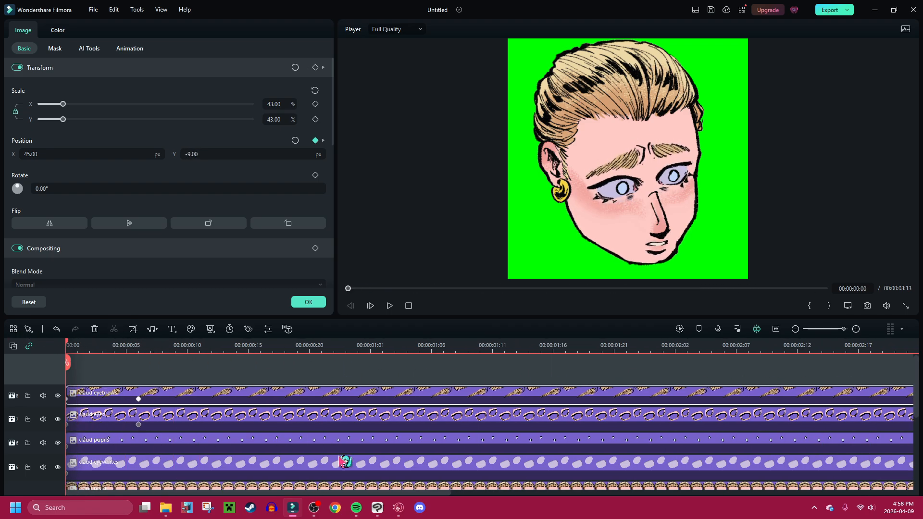
# - Keyframe the claud pupils clip's position at 00:00:00:11 and shift its X position to 49 px at 00:00:00:12
pyautogui.click(220, 444)
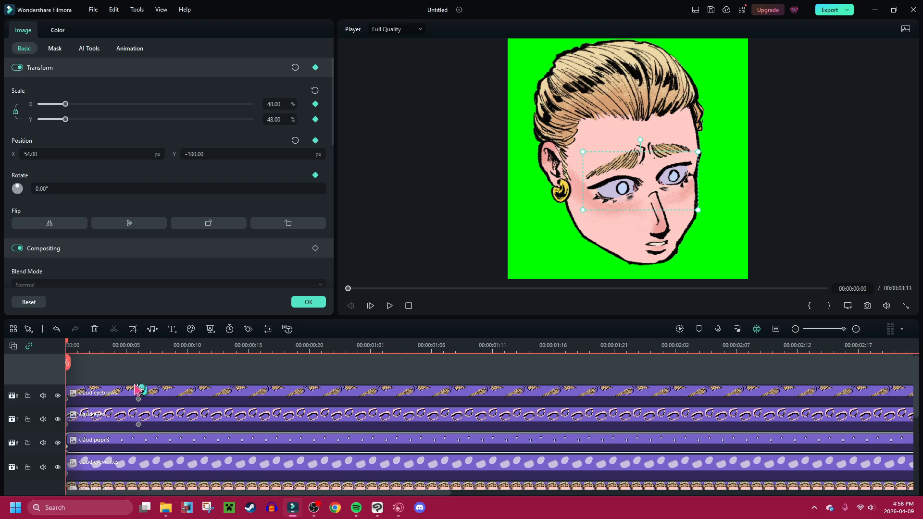
pyautogui.moveTo(70, 364); pyautogui.dragTo(201, 383)
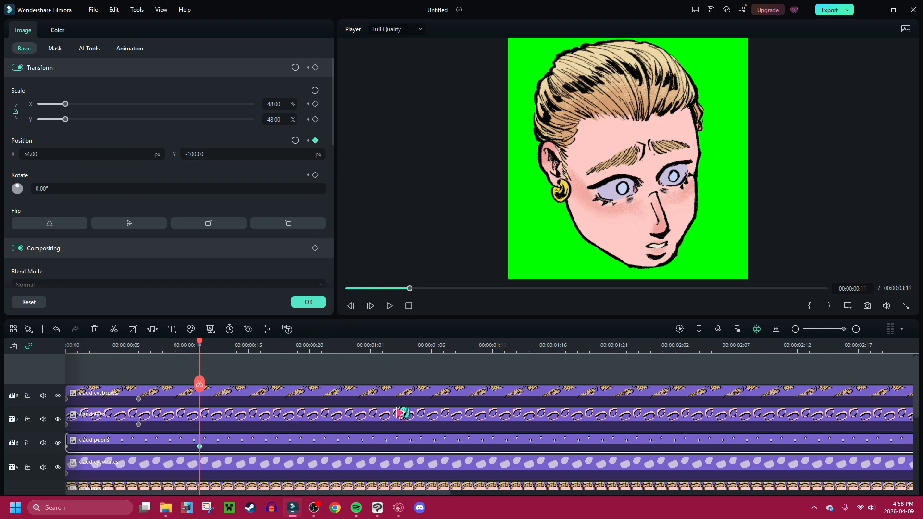
pyautogui.click(856, 330)
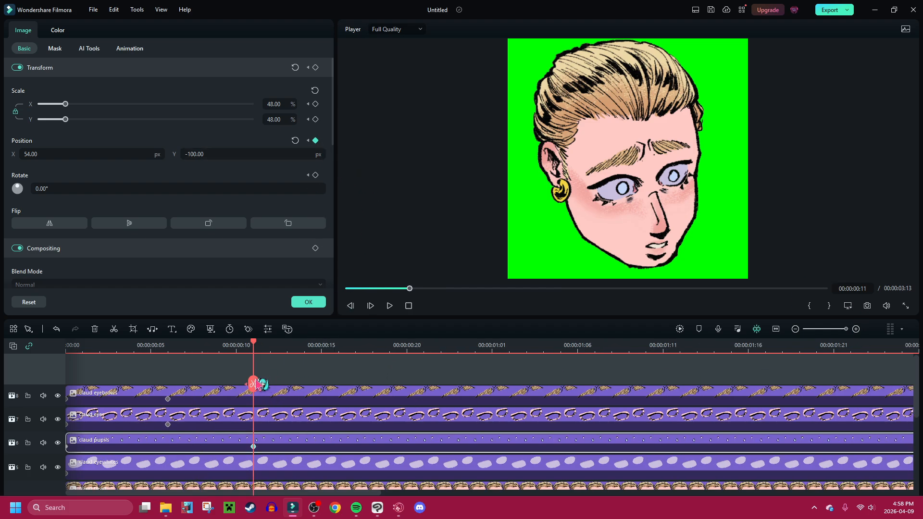
pyautogui.moveTo(256, 383); pyautogui.dragTo(270, 385)
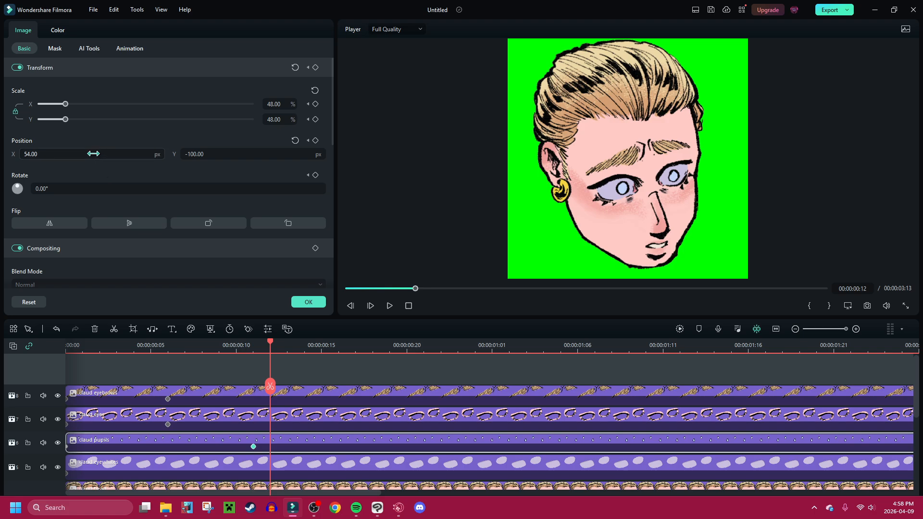
pyautogui.moveTo(94, 153); pyautogui.dragTo(90, 154)
pyautogui.moveTo(270, 390); pyautogui.dragTo(254, 399)
pyautogui.click(391, 306)
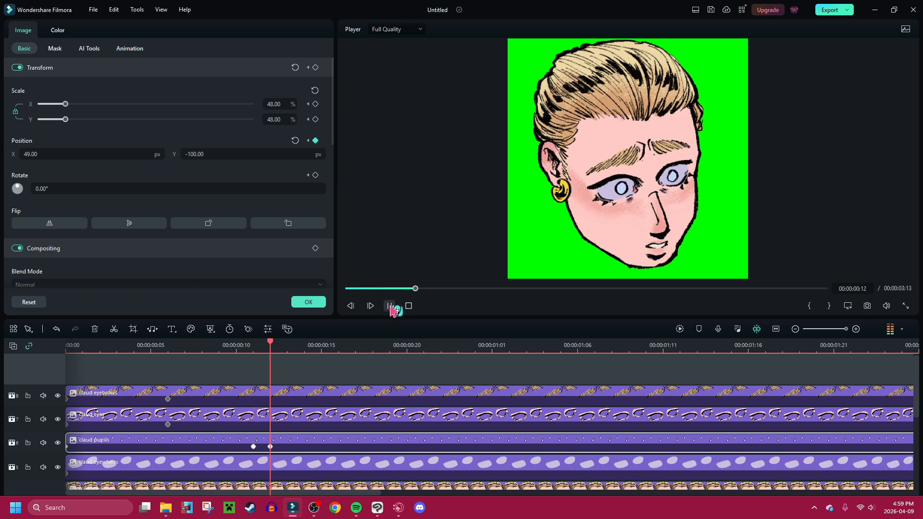
# - Hold the pupils at X 49 px with a position keyframe at 00:00:00:21 and shift their X position at 00:00:00:22
pyautogui.click(390, 306)
pyautogui.moveTo(340, 400); pyautogui.dragTo(427, 420)
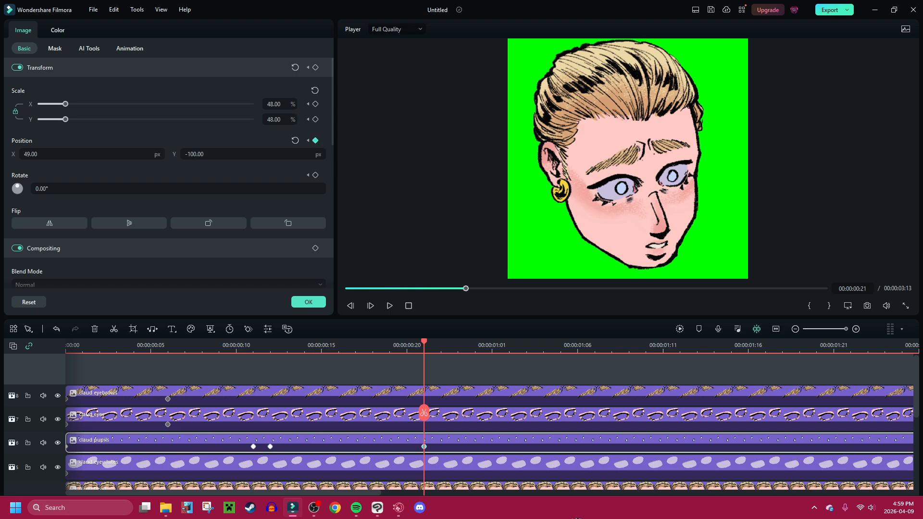
pyautogui.moveTo(429, 419); pyautogui.dragTo(435, 417)
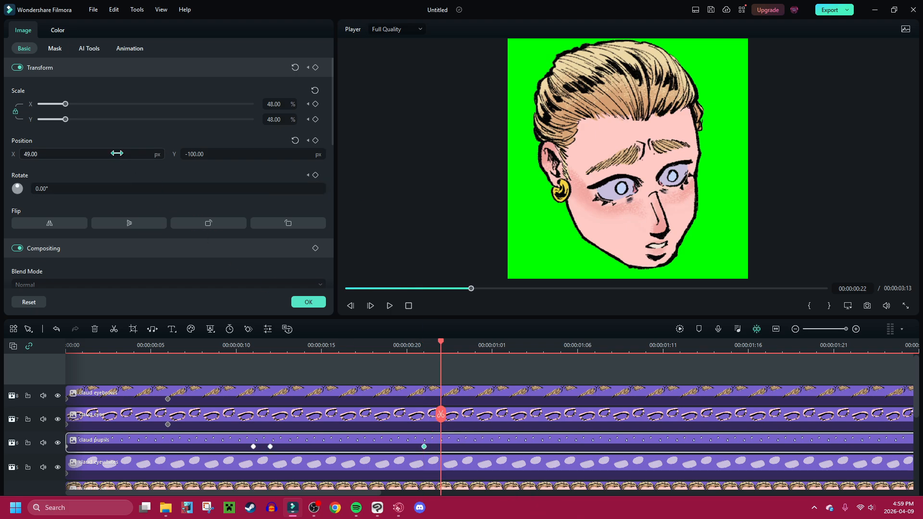
pyautogui.moveTo(117, 153); pyautogui.dragTo(112, 153)
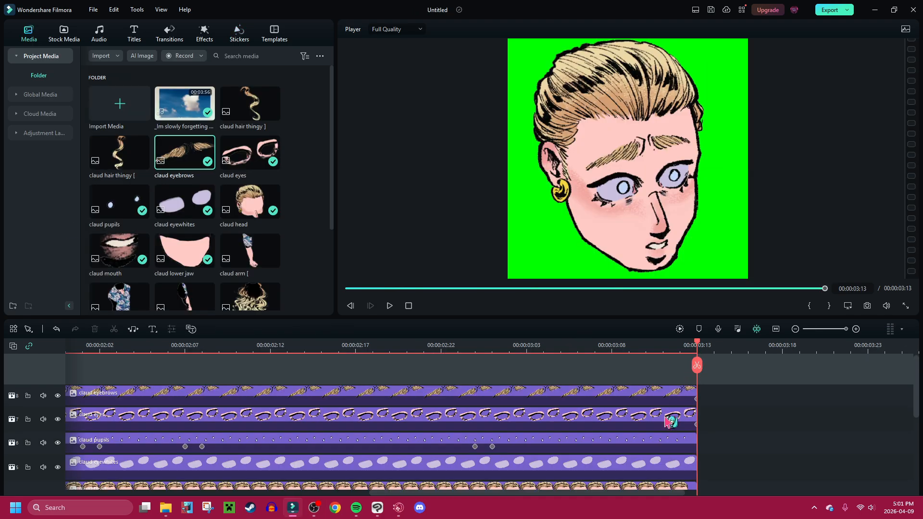
# - Copy the eyes clip's keyframe at 00:00:00:06 and paste it onto the claud eyewhites clip at the same time
pyautogui.click(595, 468)
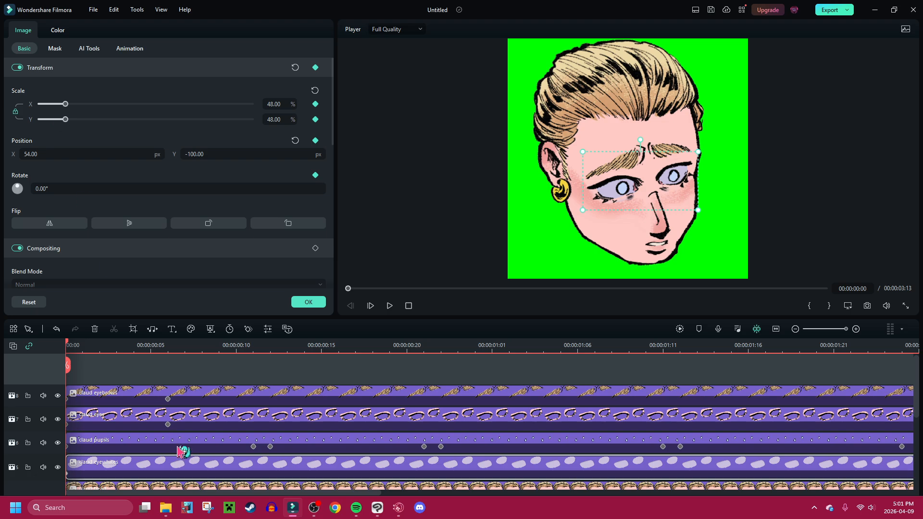
pyautogui.click(194, 418)
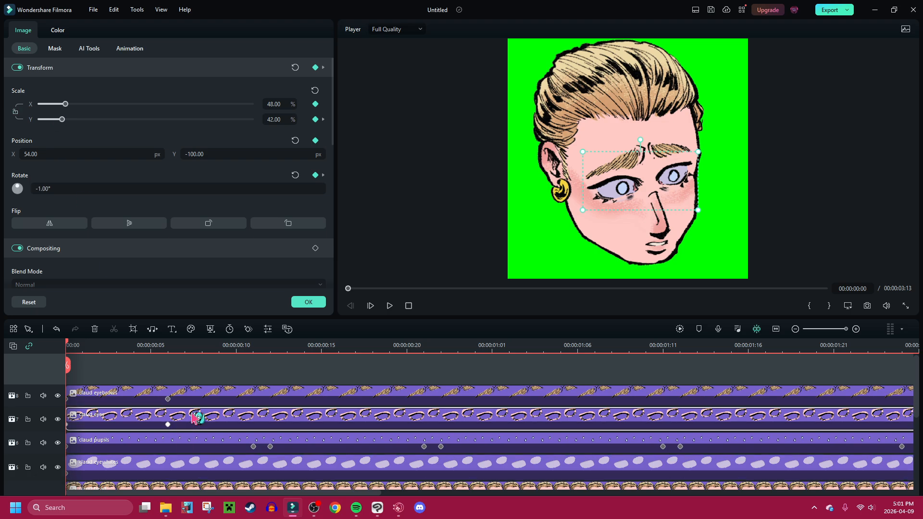
pyautogui.click(169, 425)
pyautogui.rightClick(169, 426)
pyautogui.click(192, 462)
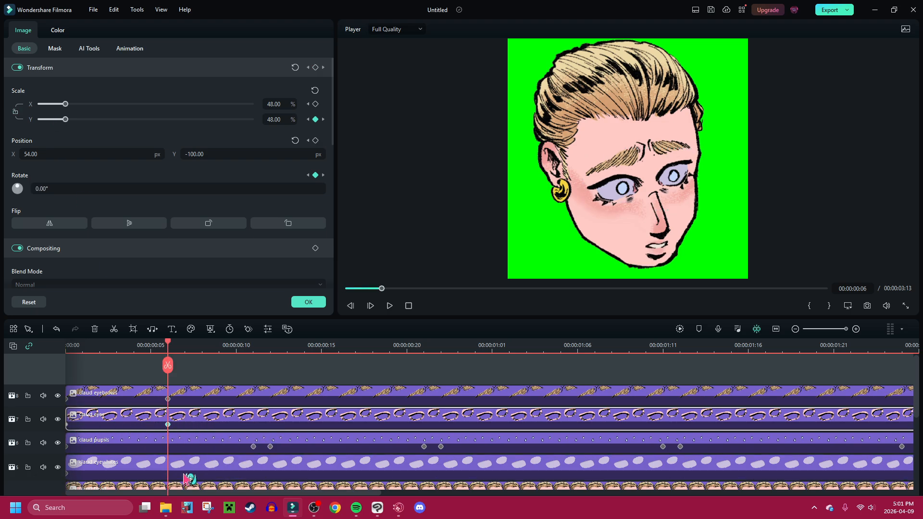
pyautogui.click(186, 475)
pyautogui.rightClick(185, 475)
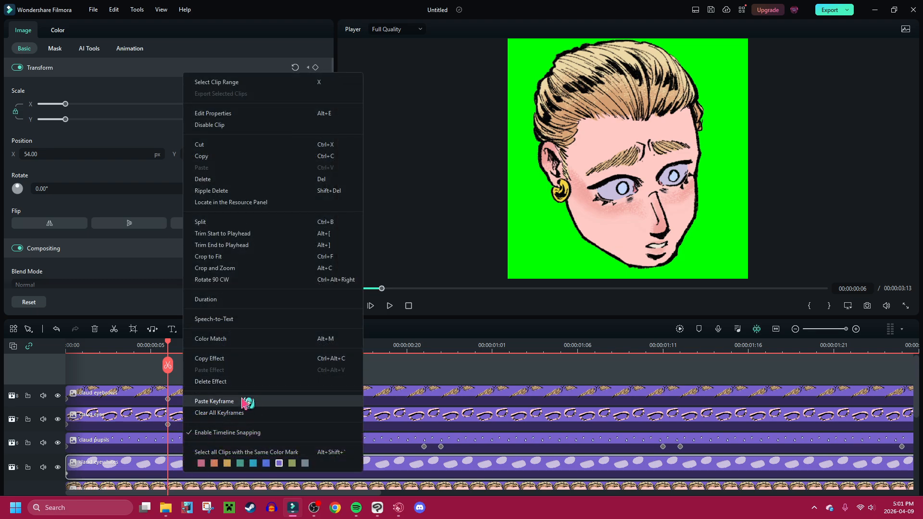
pyautogui.click(215, 401)
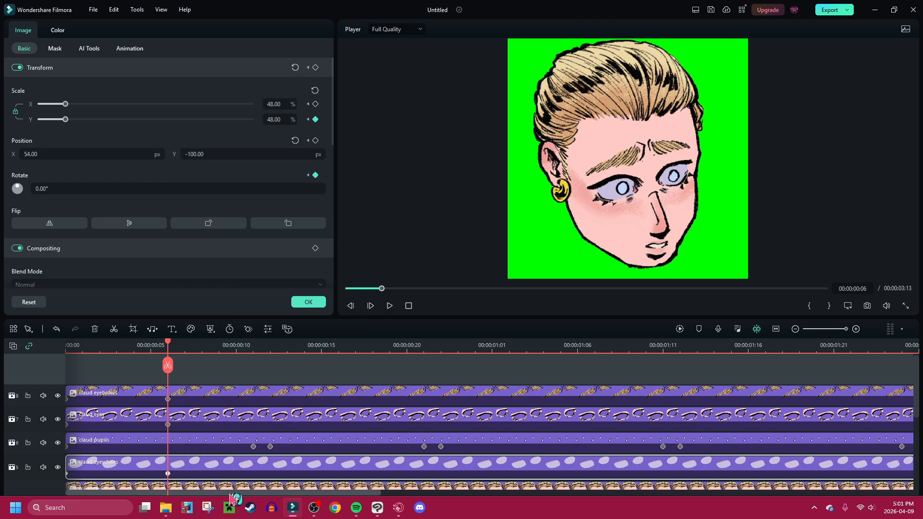
# - Copy the eyes clip's final keyframe at 00:00:03:13 onto the end of the eyewhites clip and return the playhead to the start
pyautogui.moveTo(246, 494); pyautogui.dragTo(538, 493)
pyautogui.click(729, 427)
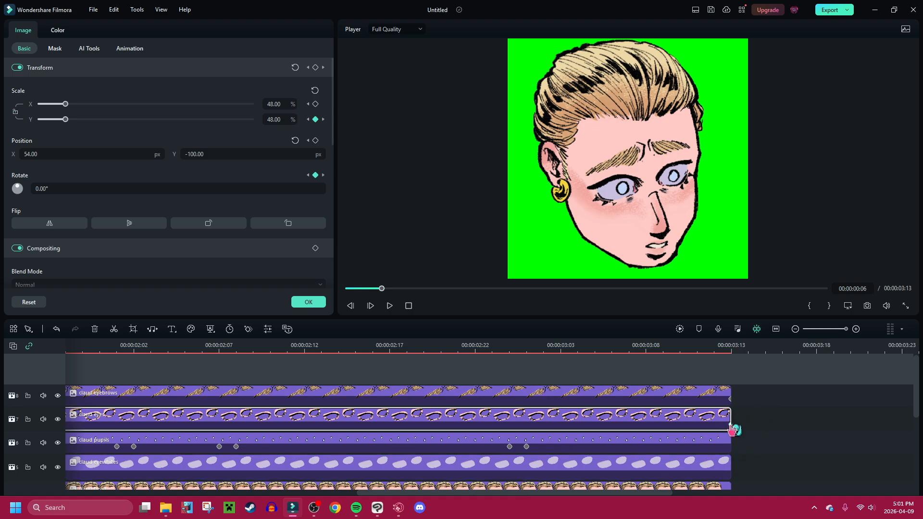
pyautogui.click(732, 429)
pyautogui.rightClick(733, 429)
pyautogui.click(759, 460)
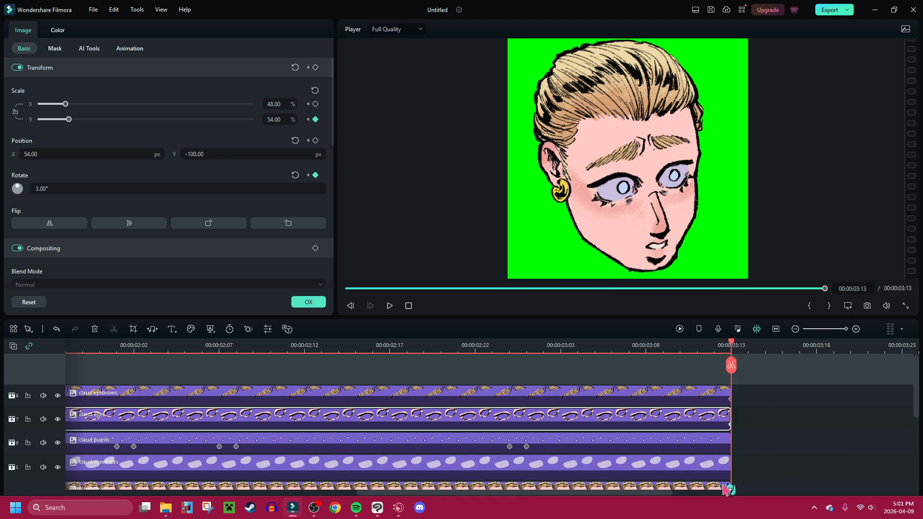
pyautogui.click(725, 475)
pyautogui.rightClick(725, 475)
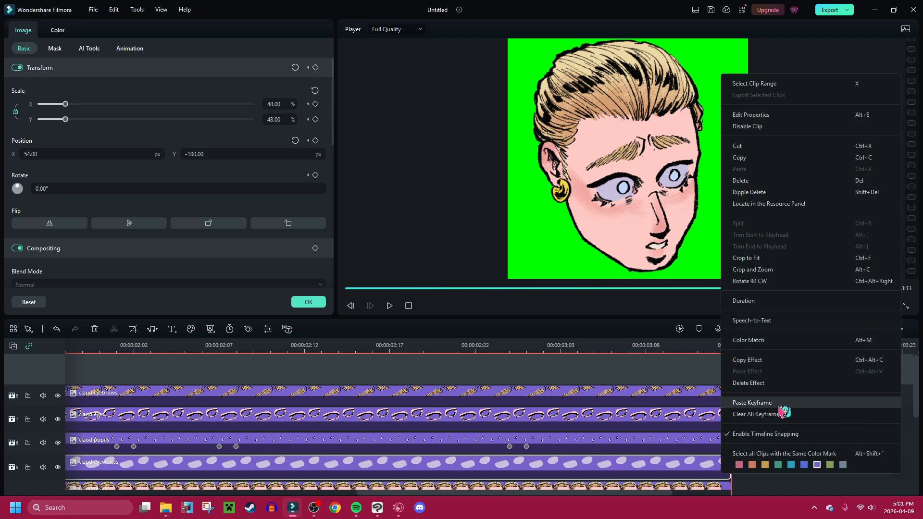
pyautogui.click(752, 403)
pyautogui.moveTo(733, 370); pyautogui.dragTo(67, 355)
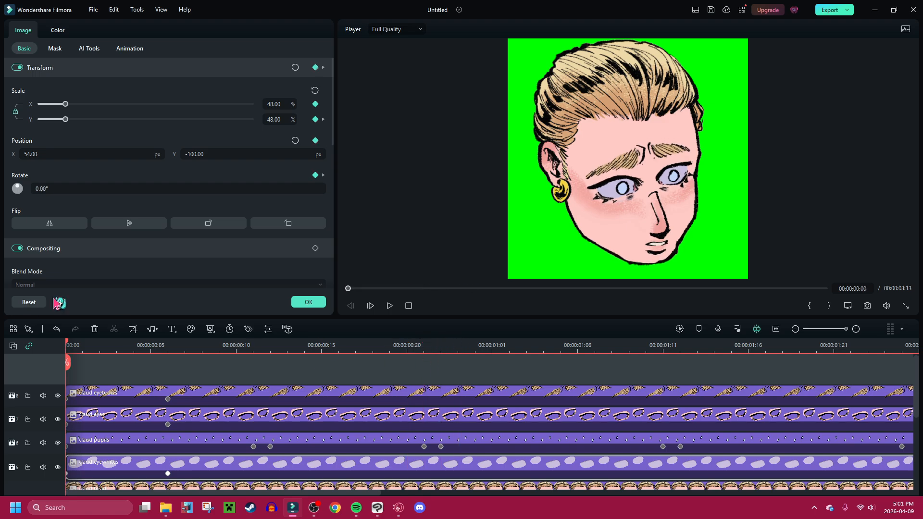
# - Prepare an export named claud head 1 with the folder "i wish i forgot your face" as its save location
pyautogui.click(795, 329)
pyautogui.scroll(-2, 586, 434)
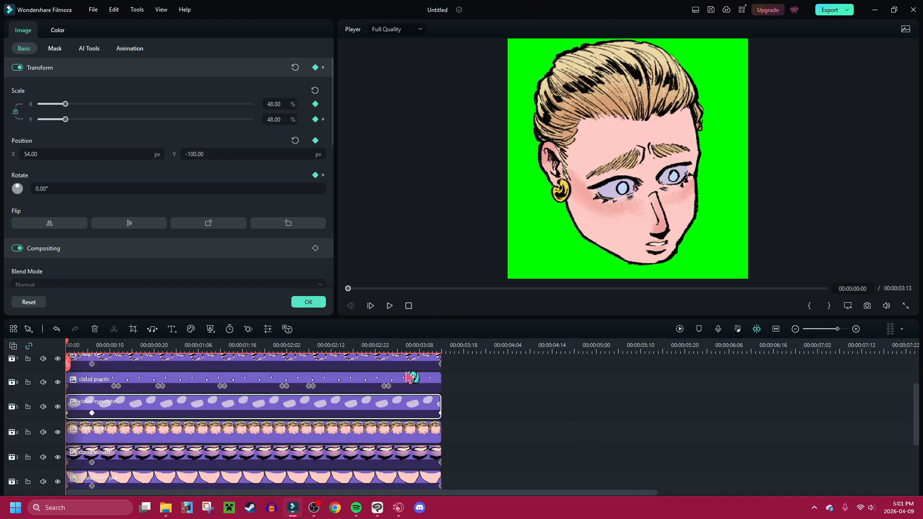
pyautogui.click(308, 303)
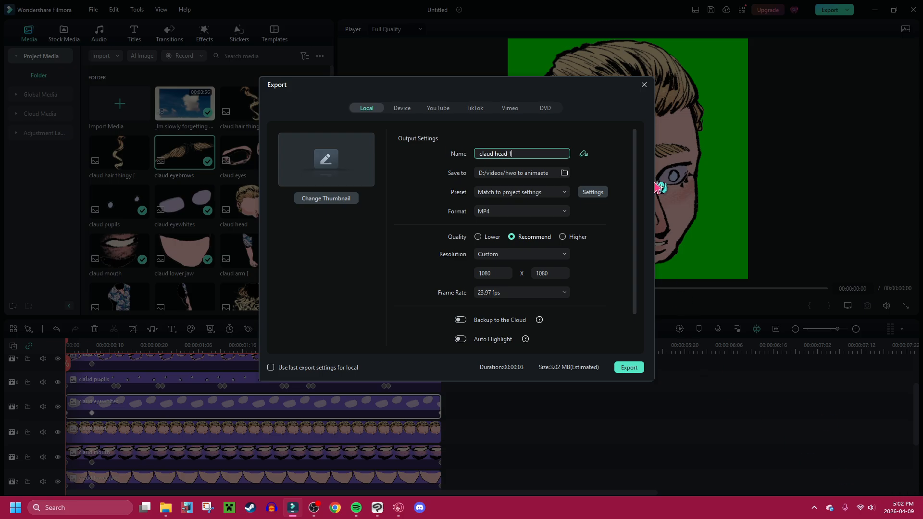
pyautogui.click(564, 173)
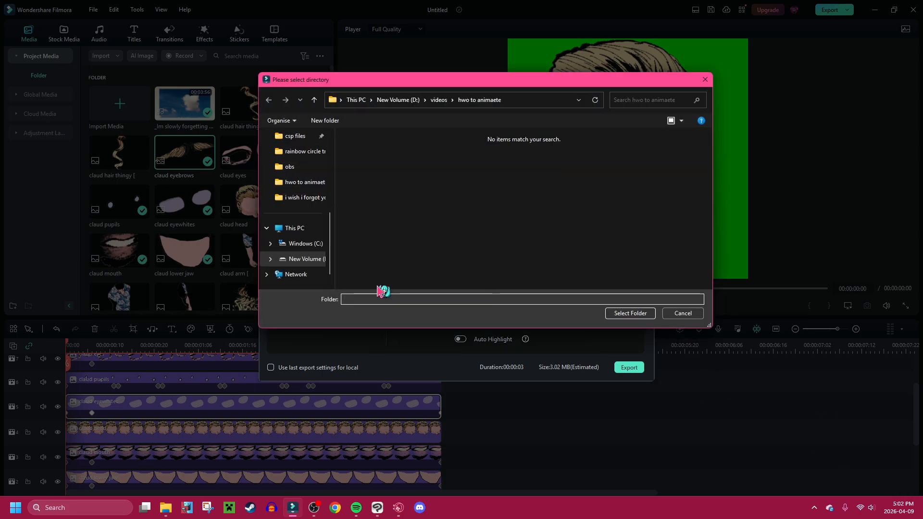
pyautogui.click(304, 198)
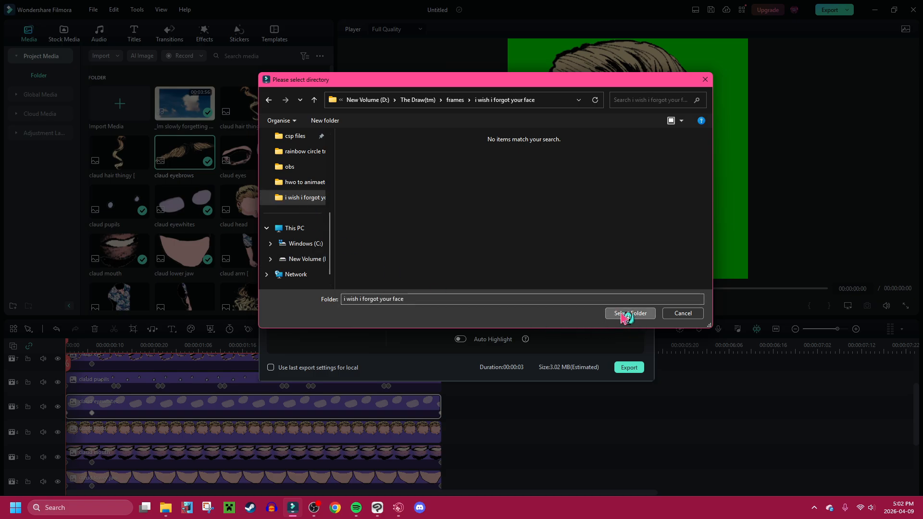
pyautogui.click(624, 314)
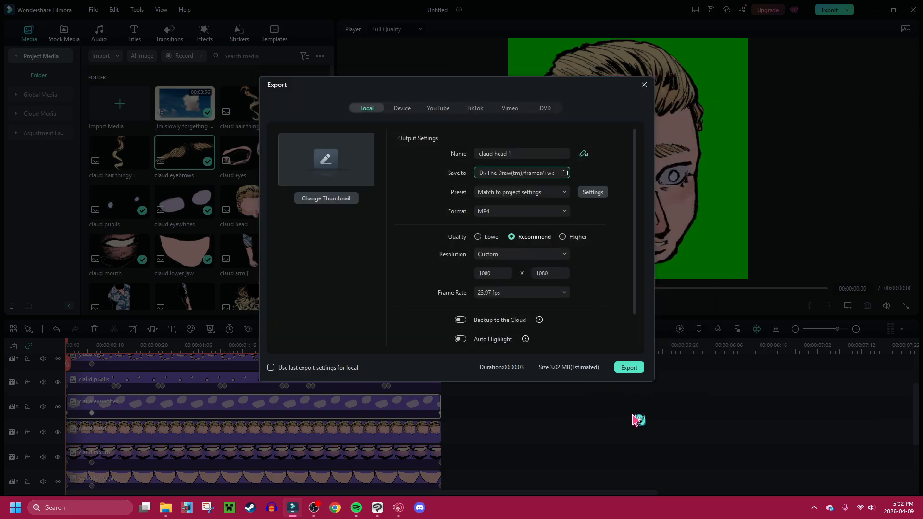
# - Export the head animation at 60 fps and open the folder containing the finished file
pyautogui.click(557, 294)
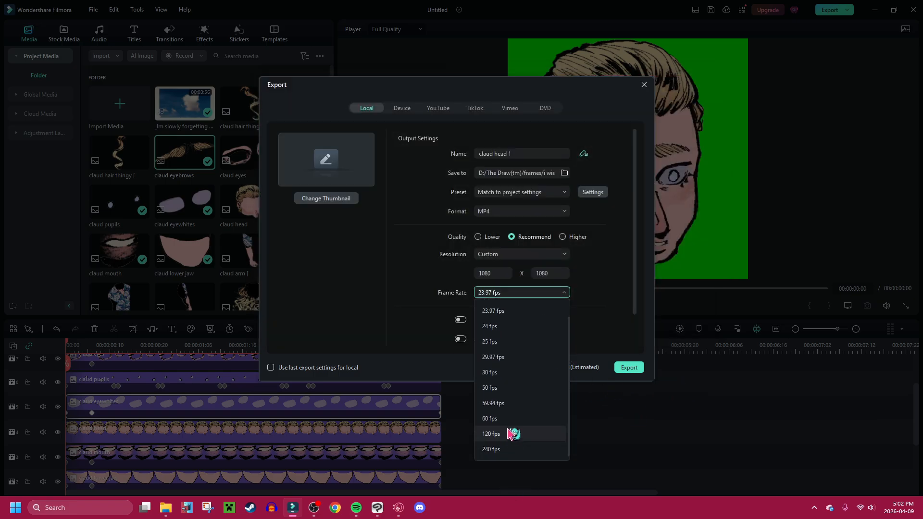
pyautogui.click(518, 420)
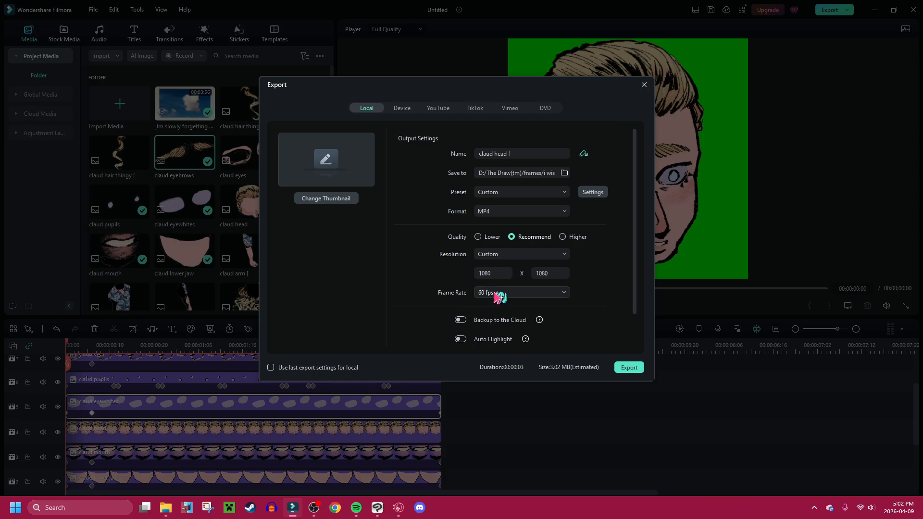
pyautogui.click(628, 369)
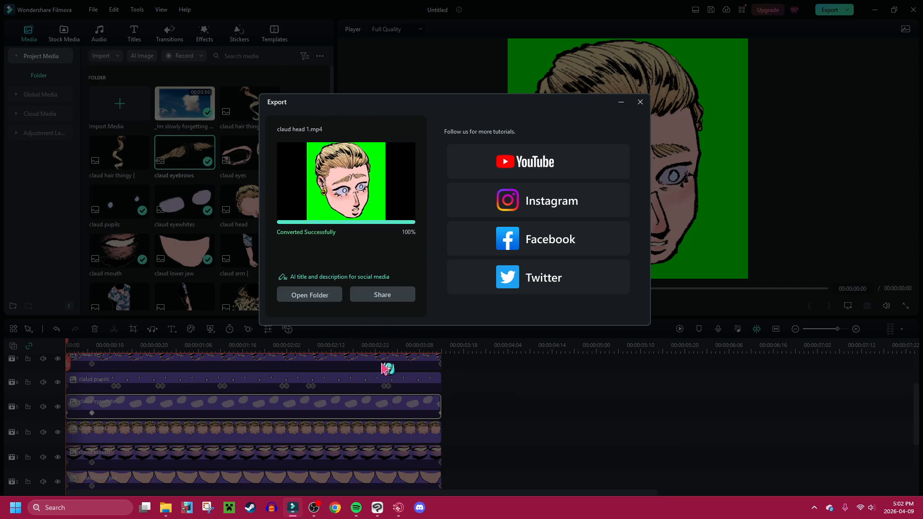
pyautogui.click(295, 295)
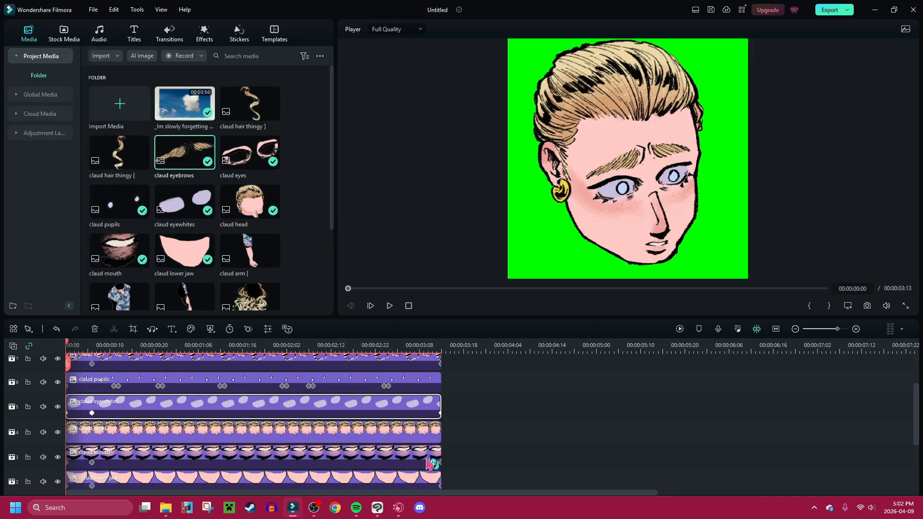
# - Delete all the head part clips from the timeline, keeping the Green background and the song
pyautogui.moveTo(455, 373); pyautogui.dragTo(91, 434)
pyautogui.press('Delete')
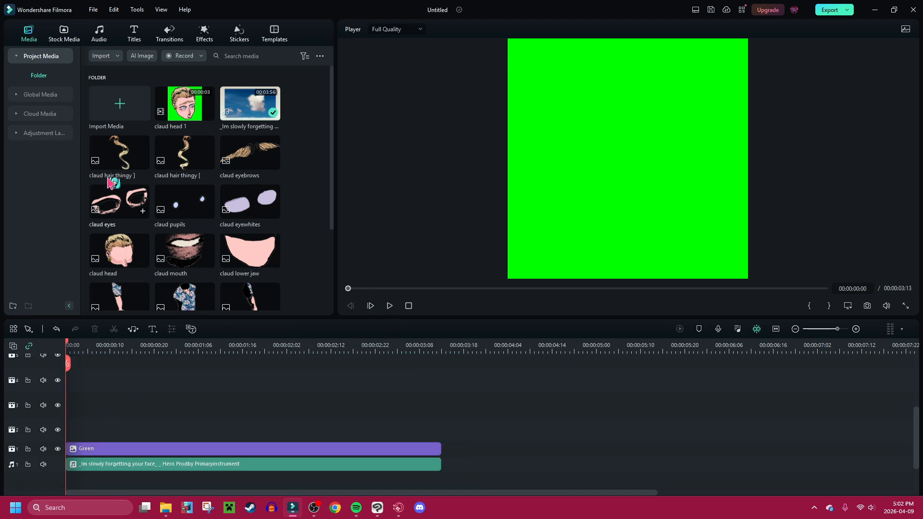
# - Change the project settings to a 9:16 (Portrait) aspect ratio at 1080x1920 and a frame rate of 60 fps
pyautogui.click(93, 10)
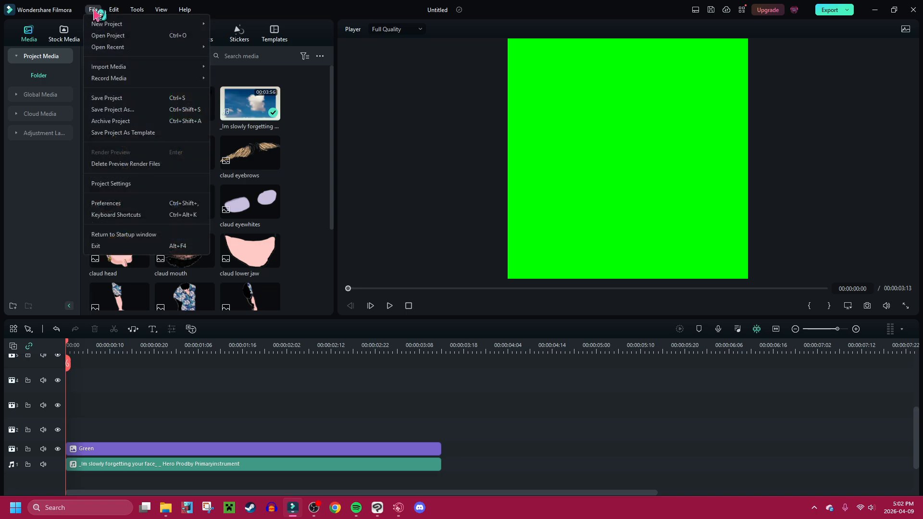
pyautogui.click(169, 183)
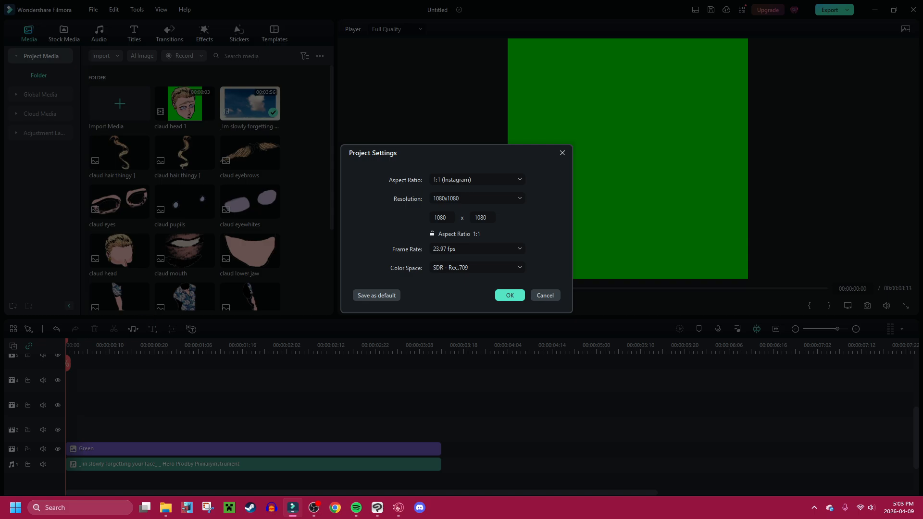
pyautogui.click(475, 198)
pyautogui.click(475, 199)
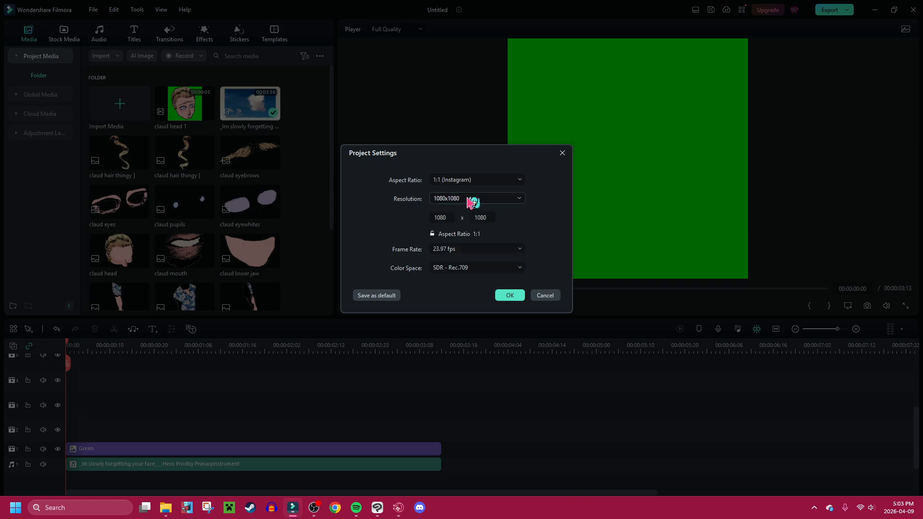
pyautogui.click(483, 180)
pyautogui.click(495, 233)
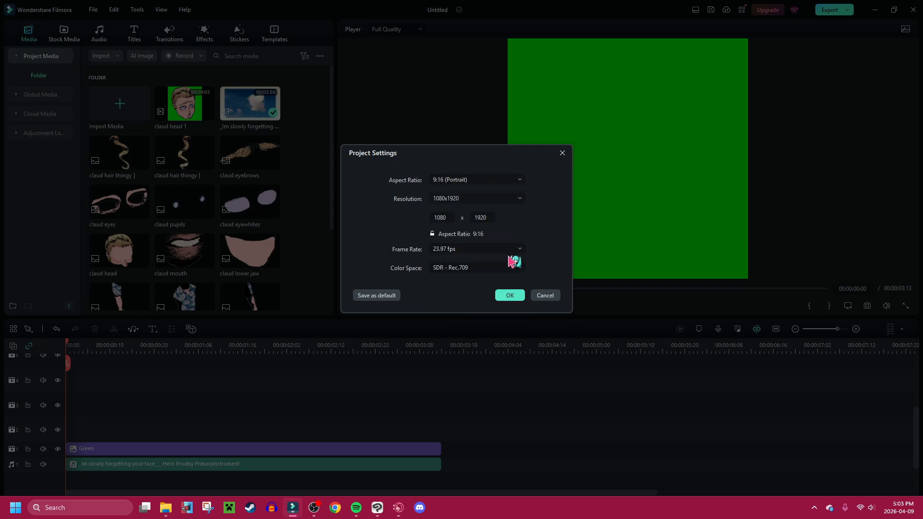
pyautogui.click(486, 268)
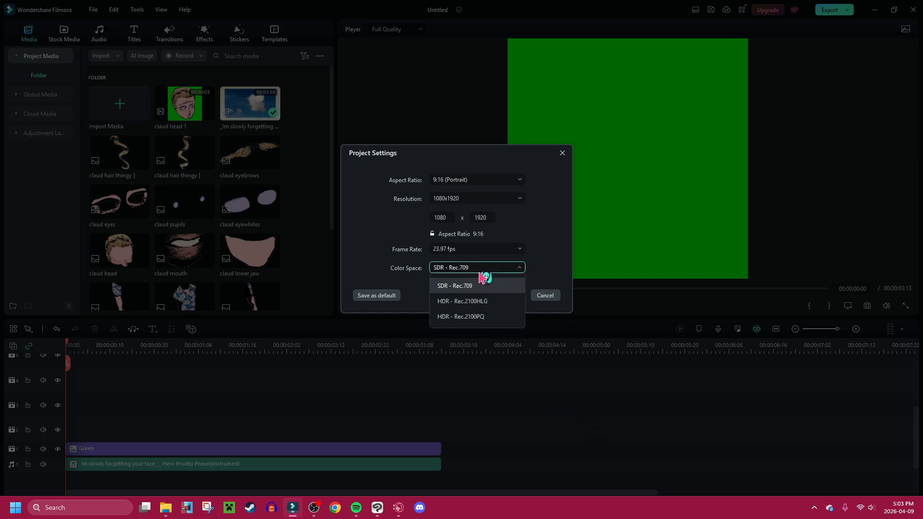
pyautogui.click(489, 248)
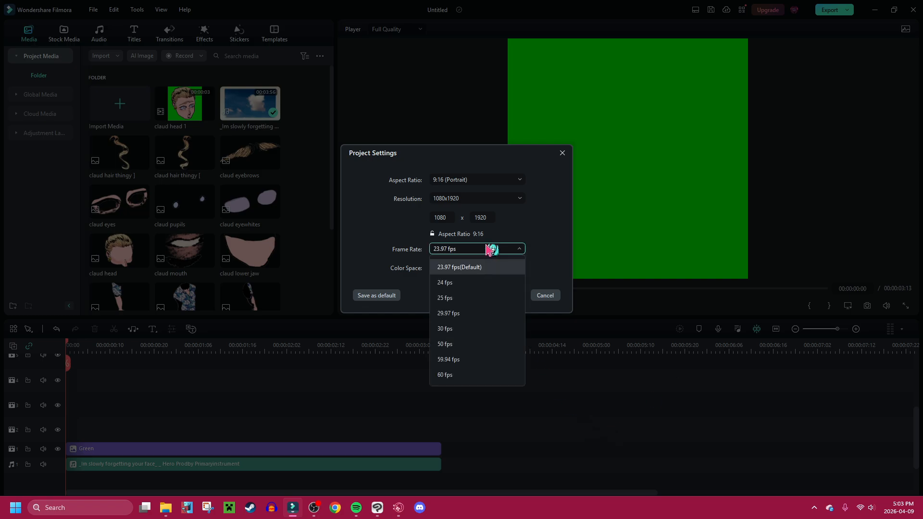
pyautogui.click(478, 375)
pyautogui.click(507, 296)
# - Place the claud leg ] image at the start of the track above Green and scale it to 30%
pyautogui.moveTo(641, 410); pyautogui.dragTo(62, 439)
pyautogui.doubleClick(123, 429)
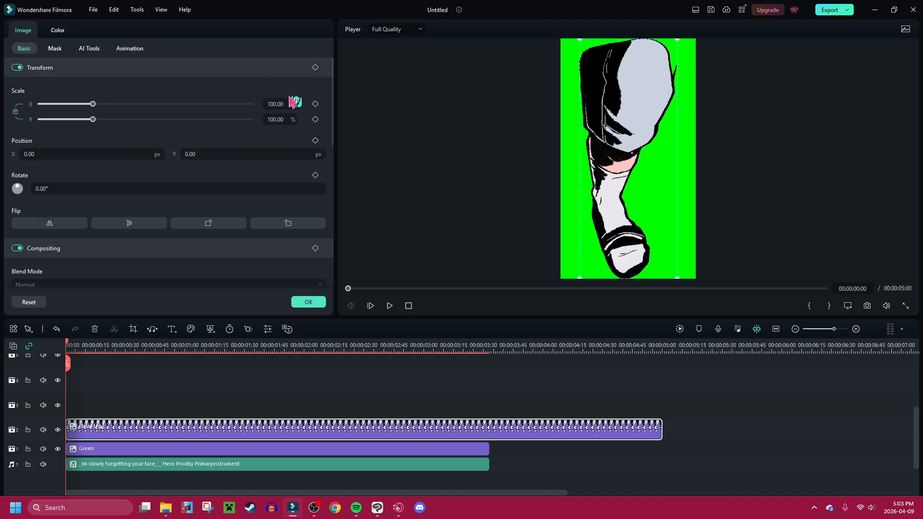
pyautogui.moveTo(93, 103); pyautogui.dragTo(56, 103)
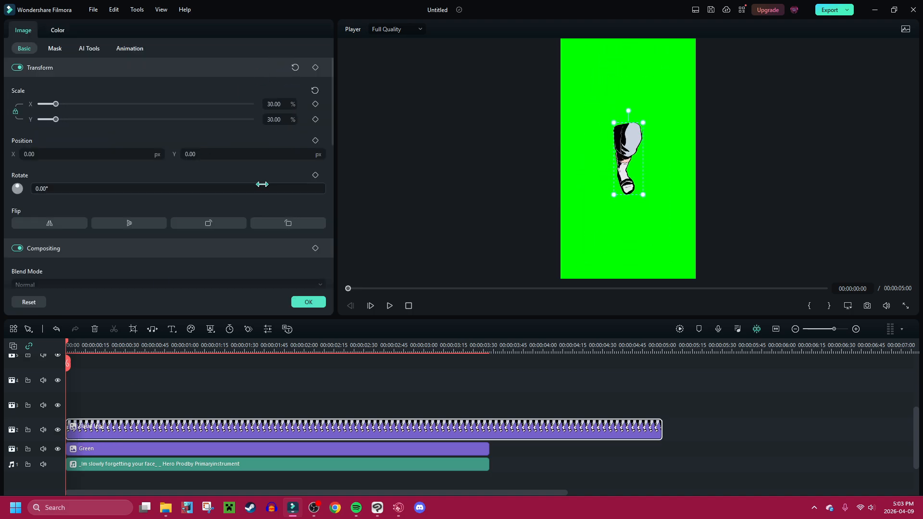
# - Position claud leg ] at X 239 px, Y -483 px and trim its clip to the end of the Green clip
pyautogui.moveTo(246, 154); pyautogui.dragTo(19, 154)
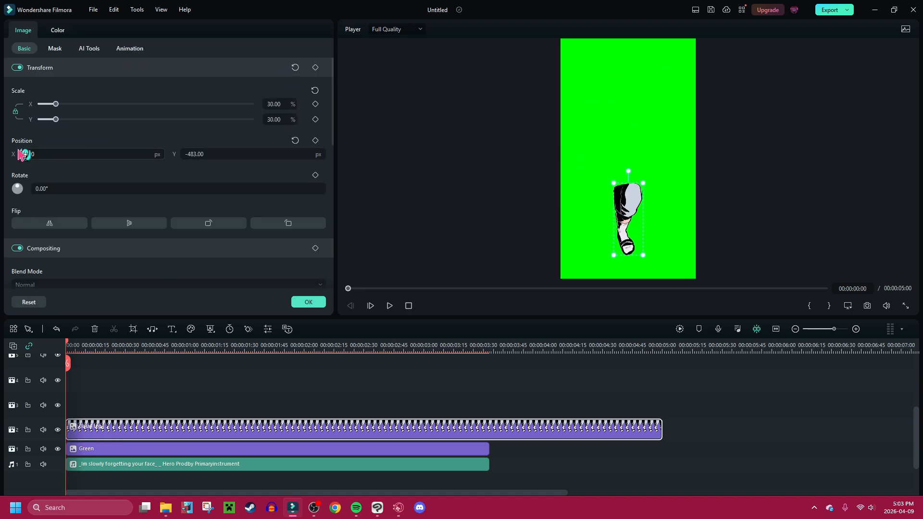
pyautogui.moveTo(87, 156); pyautogui.dragTo(200, 158)
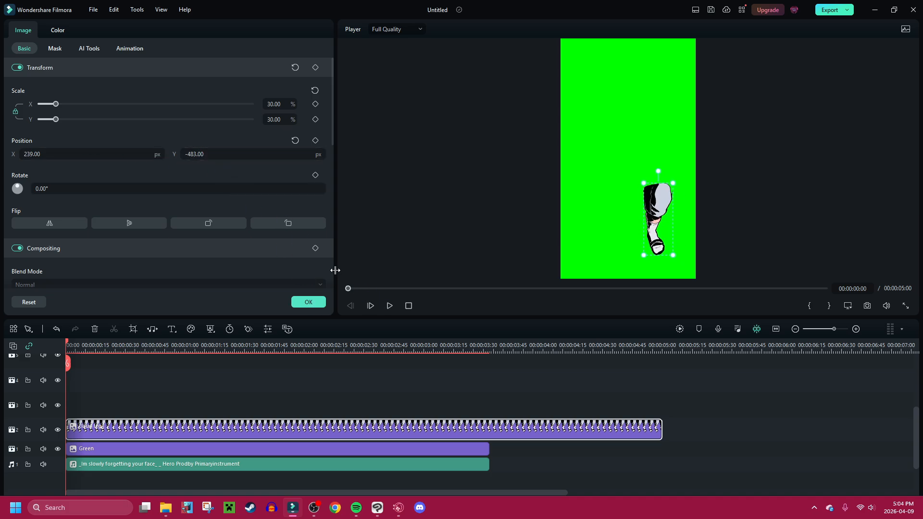
pyautogui.click(308, 302)
pyautogui.moveTo(667, 432); pyautogui.dragTo(487, 437)
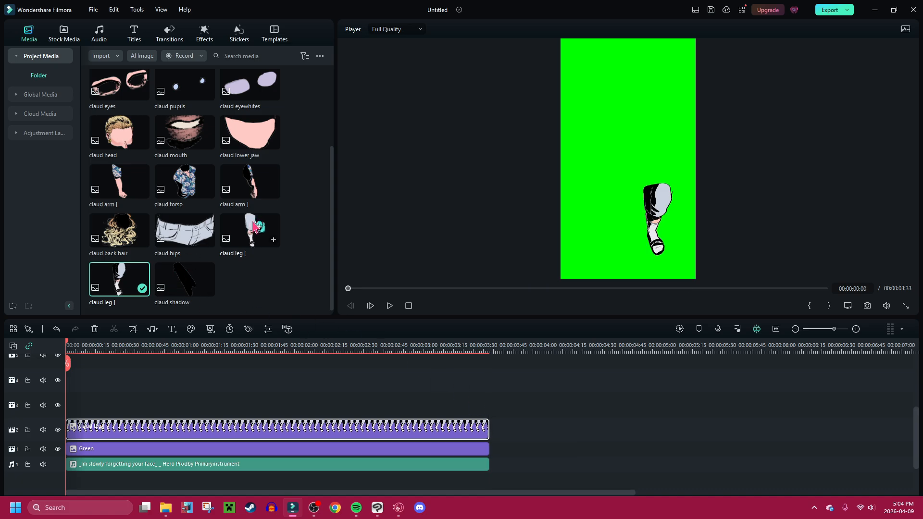
# - Add claud leg [ on the track above at 41% scale and arrange both legs side by side in the lower frame
pyautogui.moveTo(253, 228); pyautogui.dragTo(48, 413)
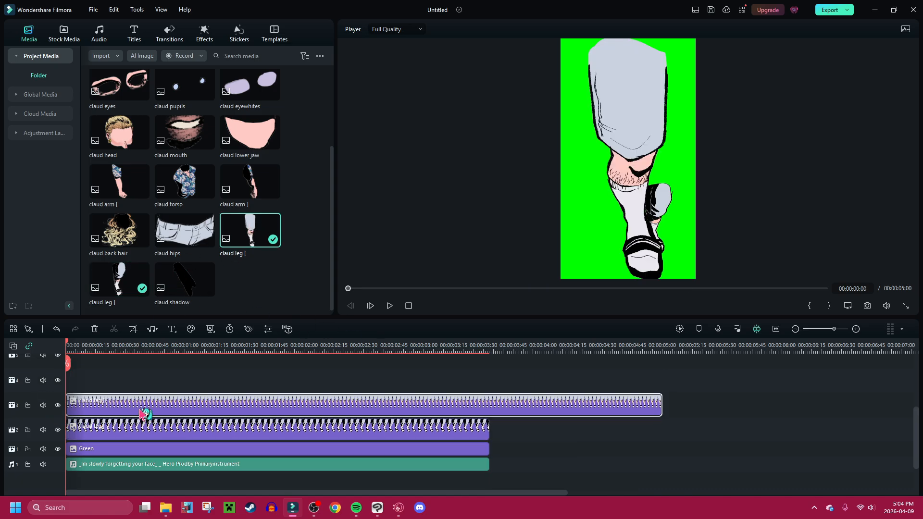
pyautogui.doubleClick(144, 414)
pyautogui.moveTo(86, 104); pyautogui.dragTo(62, 104)
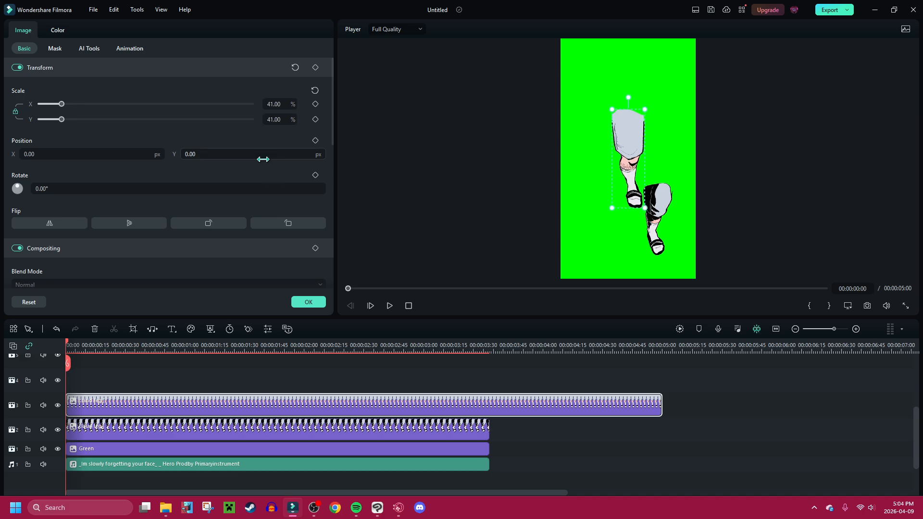
pyautogui.moveTo(262, 154); pyautogui.dragTo(116, 149)
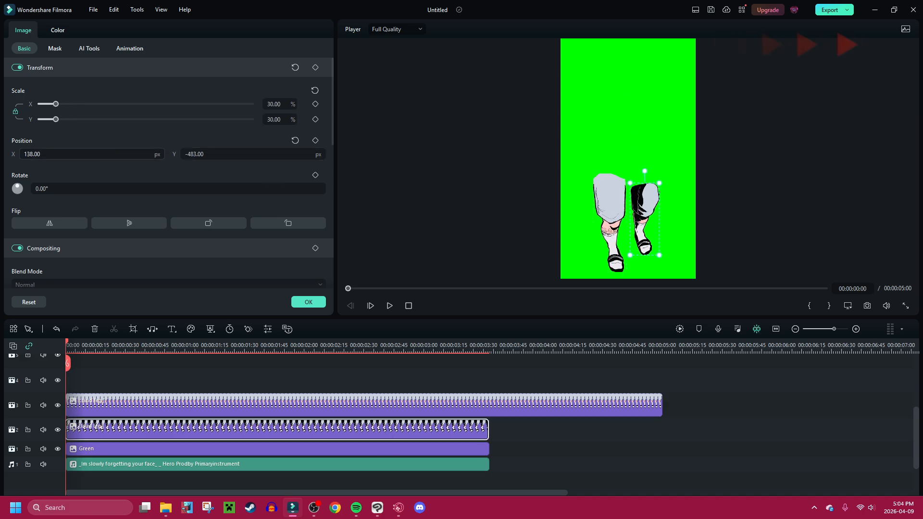
pyautogui.click(310, 302)
# - Add claud hips on the track above the legs, shrink it over their tops and raise claud leg ] slightly
pyautogui.moveTo(184, 229); pyautogui.dragTo(68, 381)
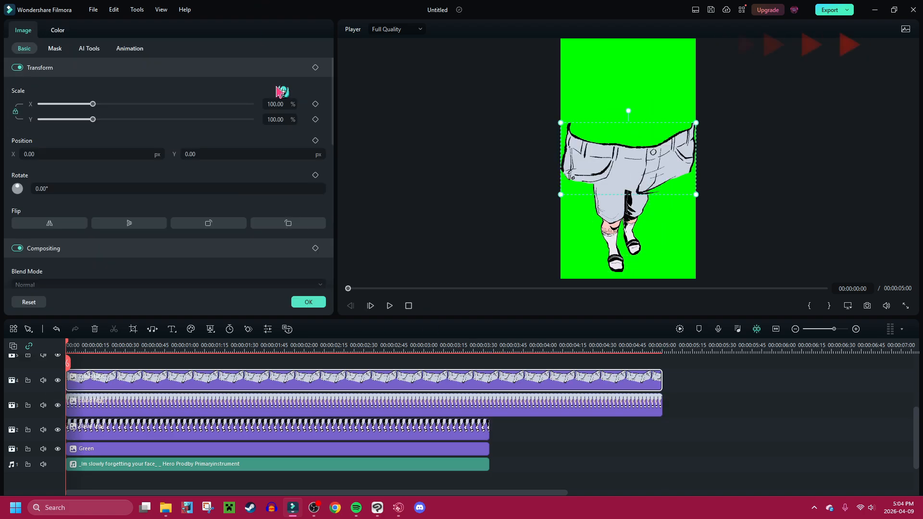
pyautogui.click(340, 432)
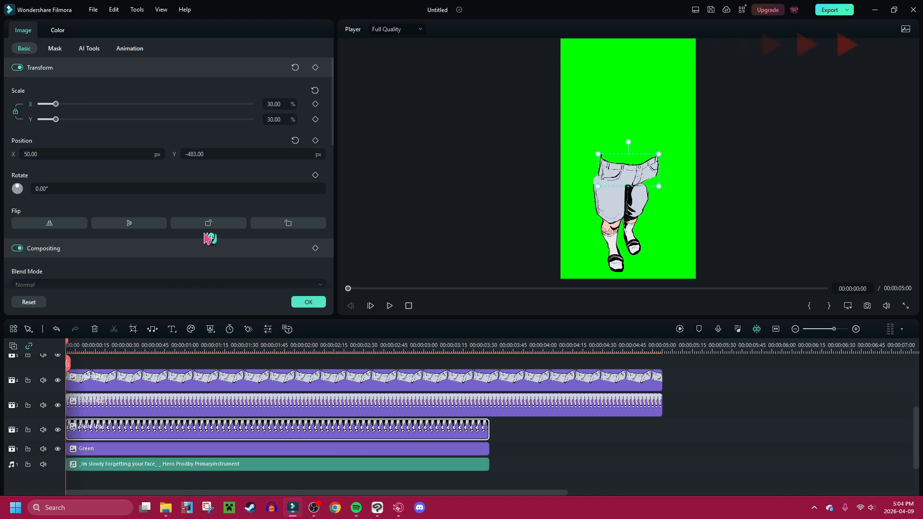
pyautogui.moveTo(210, 154); pyautogui.dragTo(232, 154)
# - Set the claud hips clip to 46% scale and move it to X -31 px, Y -142 px
pyautogui.click(307, 381)
pyautogui.moveTo(277, 119); pyautogui.dragTo(281, 119)
pyautogui.moveTo(136, 158); pyautogui.dragTo(129, 158)
pyautogui.moveTo(226, 154); pyautogui.dragTo(214, 154)
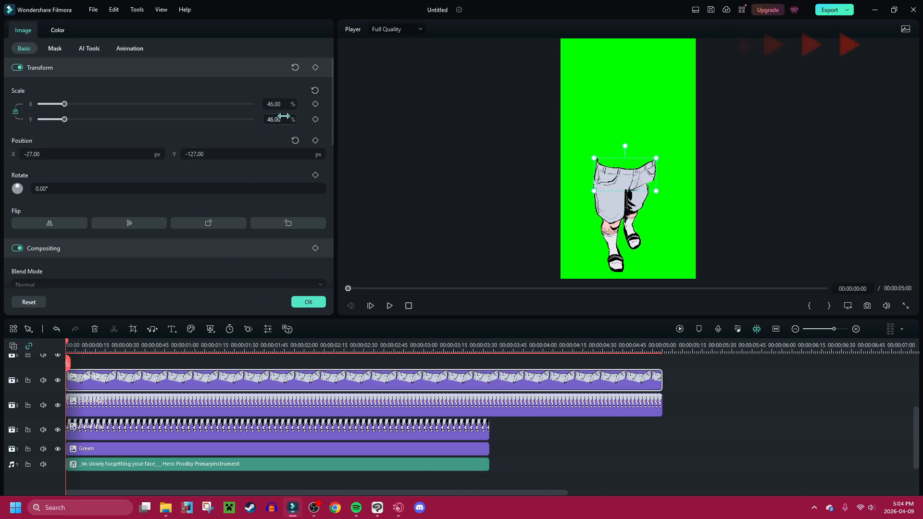
pyautogui.moveTo(96, 155); pyautogui.dragTo(95, 155)
pyautogui.moveTo(221, 155); pyautogui.dragTo(206, 154)
pyautogui.moveTo(96, 154); pyautogui.dragTo(94, 155)
pyautogui.moveTo(221, 154)
pyautogui.mouseDown()
pyautogui.moveTo(207, 154)
pyautogui.moveTo(223, 155)
pyautogui.mouseUp()
# - Refine the claud hips alignment over the legs by moving it to X -37 px, Y -154 px
pyautogui.rightClick(500, 146)
pyautogui.moveTo(596, 210)
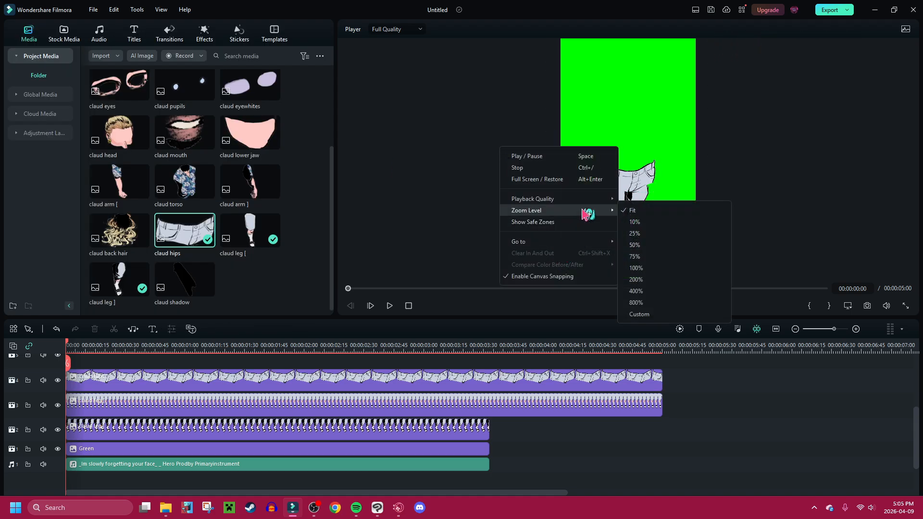
pyautogui.click(673, 277)
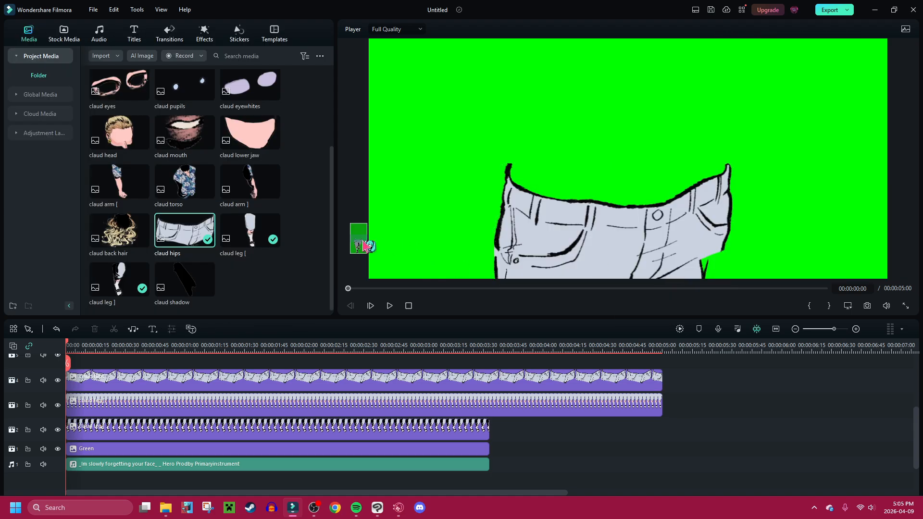
pyautogui.moveTo(361, 245); pyautogui.dragTo(364, 248)
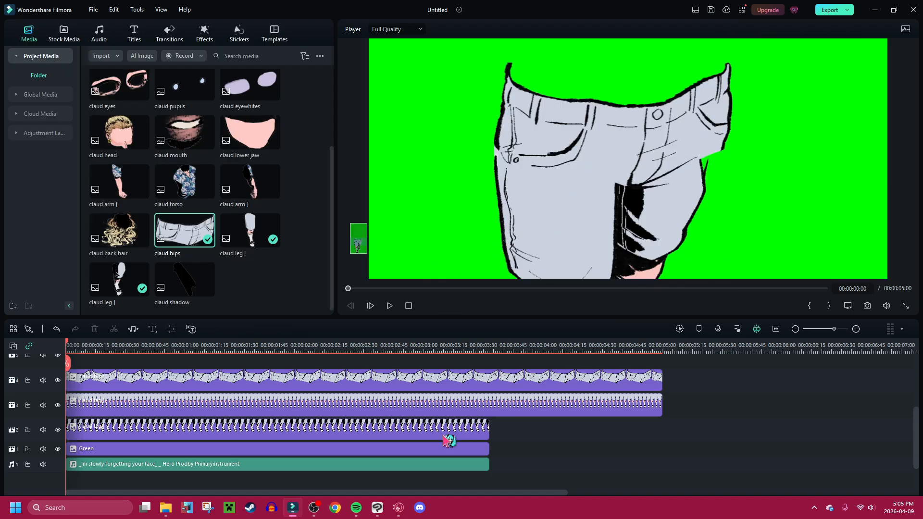
pyautogui.click(417, 386)
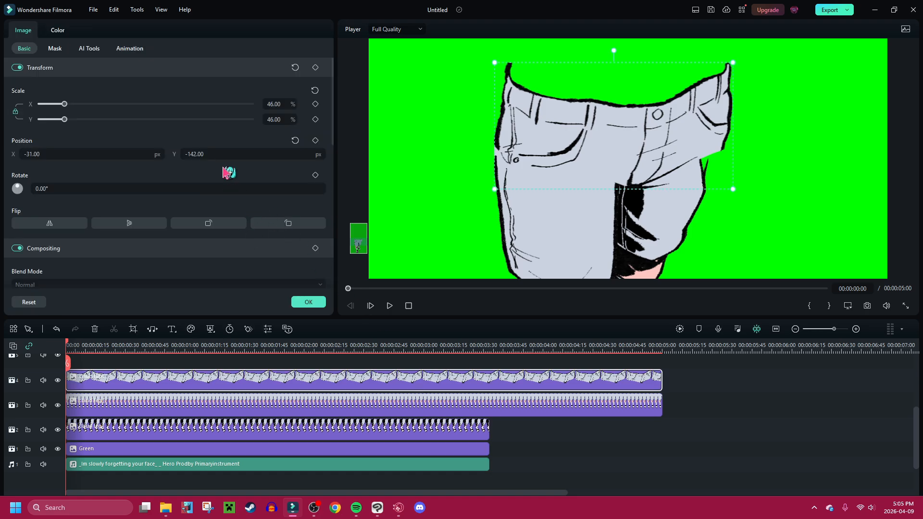
pyautogui.moveTo(216, 154)
pyautogui.mouseDown()
pyautogui.moveTo(194, 154)
pyautogui.moveTo(209, 154)
pyautogui.mouseUp()
pyautogui.moveTo(141, 154); pyautogui.dragTo(138, 154)
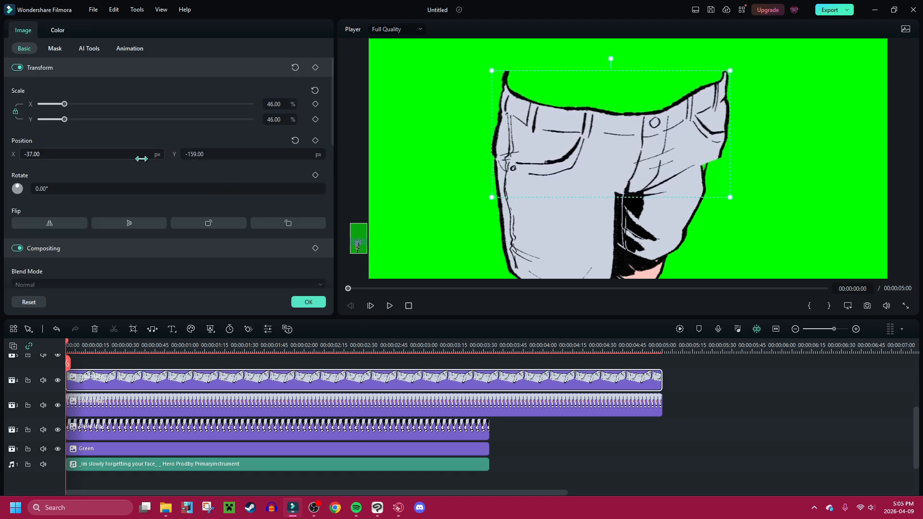
pyautogui.moveTo(219, 155); pyautogui.dragTo(226, 156)
# - Reposition claud leg ] under the hips at X 82 px, Y -394 px
pyautogui.click(379, 432)
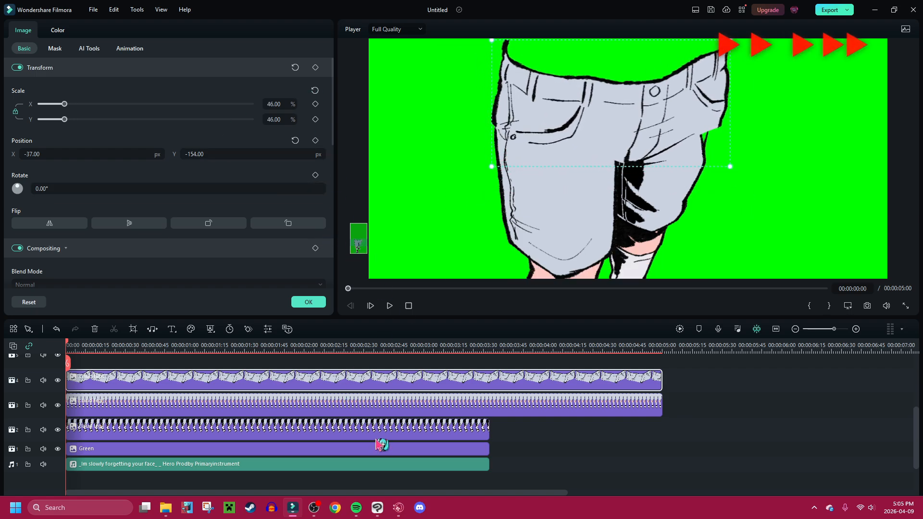
pyautogui.moveTo(134, 153); pyautogui.dragTo(135, 153)
pyautogui.moveTo(193, 151); pyautogui.dragTo(214, 150)
pyautogui.moveTo(135, 151); pyautogui.dragTo(140, 152)
pyautogui.moveTo(356, 241); pyautogui.dragTo(357, 243)
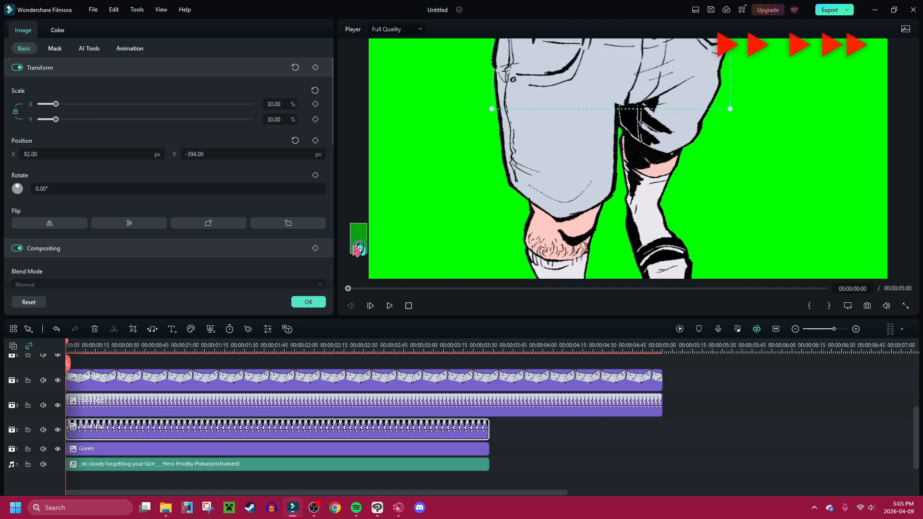
# - Set the Y position of claud leg [ to -528 px so it lines up with the hips
pyautogui.click(371, 408)
pyautogui.moveTo(201, 154); pyautogui.dragTo(222, 155)
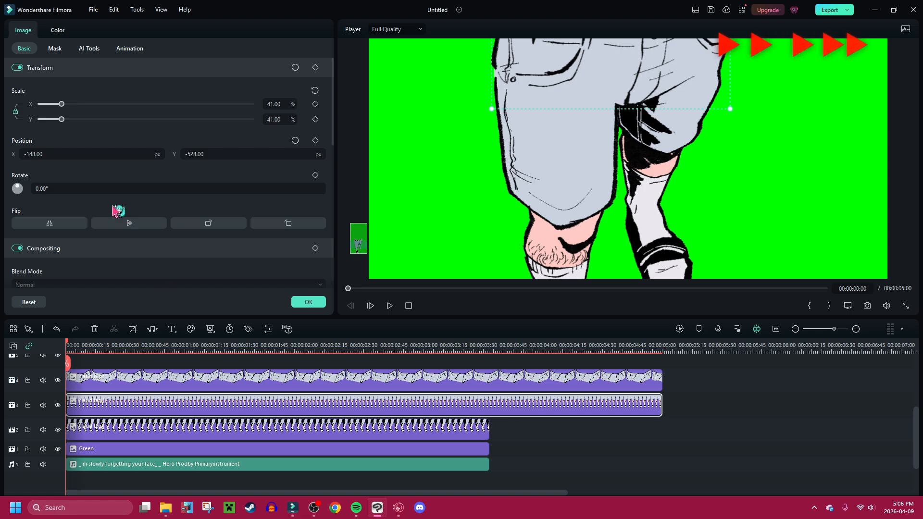
# - Move claud leg [ up under the hips to X -148 px, Y -510 px
pyautogui.moveTo(234, 154); pyautogui.dragTo(244, 154)
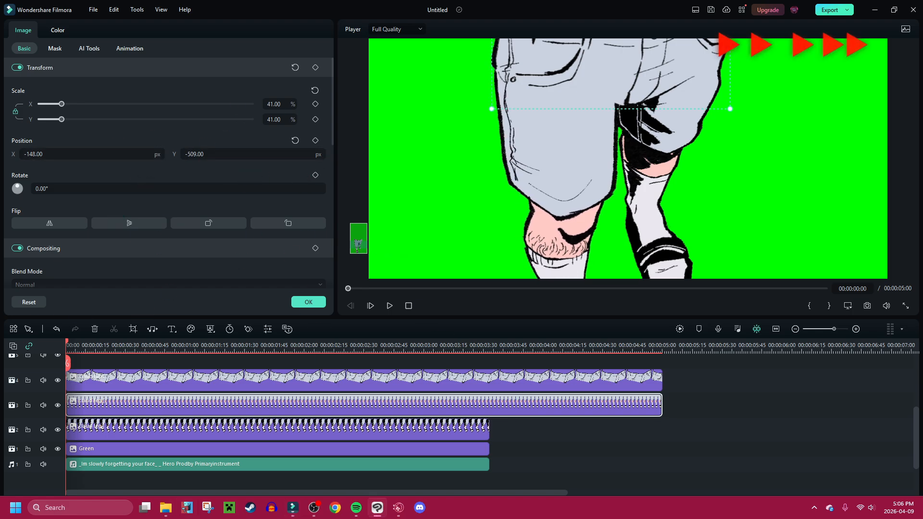
pyautogui.moveTo(255, 154); pyautogui.dragTo(252, 154)
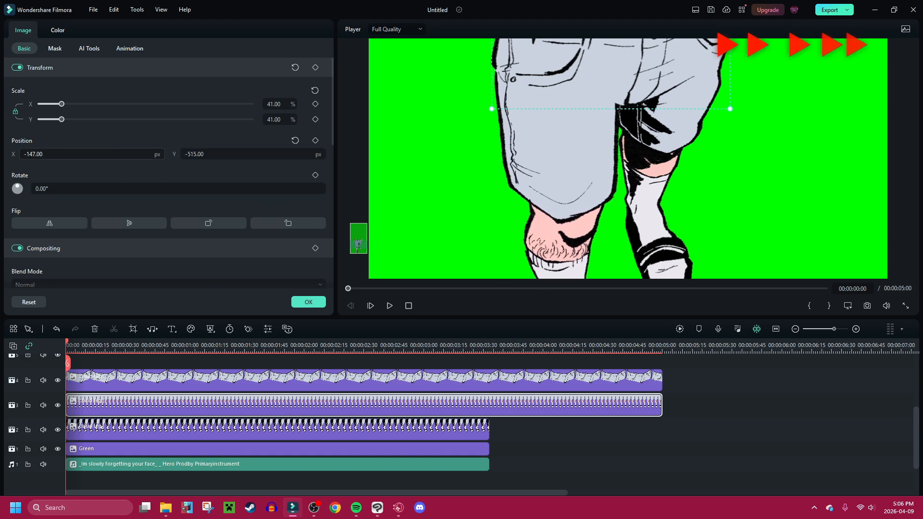
pyautogui.moveTo(366, 244); pyautogui.dragTo(370, 242)
pyautogui.moveTo(240, 154); pyautogui.dragTo(243, 154)
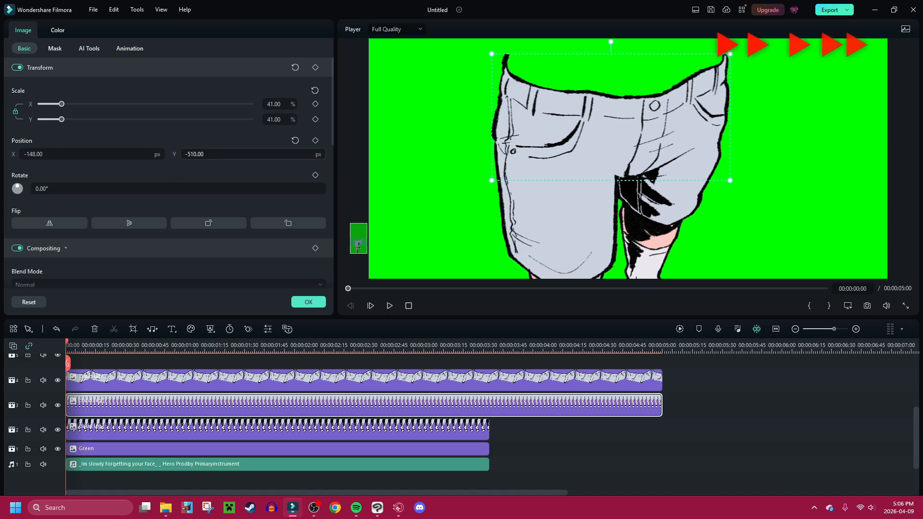
pyautogui.moveTo(154, 154); pyautogui.dragTo(154, 154)
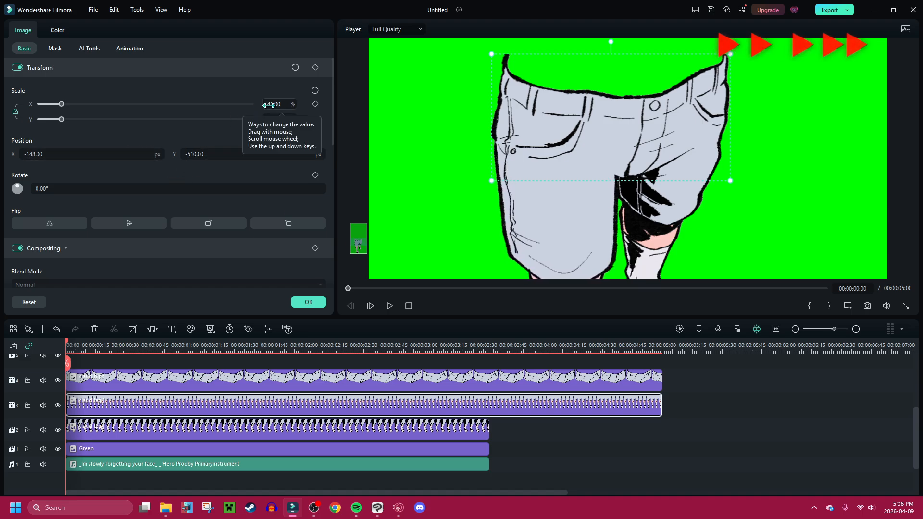
# - Scale claud leg [ to 42%, shift it to X -143 px, Y -514 px, and fit the whole frame in the preview
pyautogui.moveTo(274, 104); pyautogui.dragTo(269, 105)
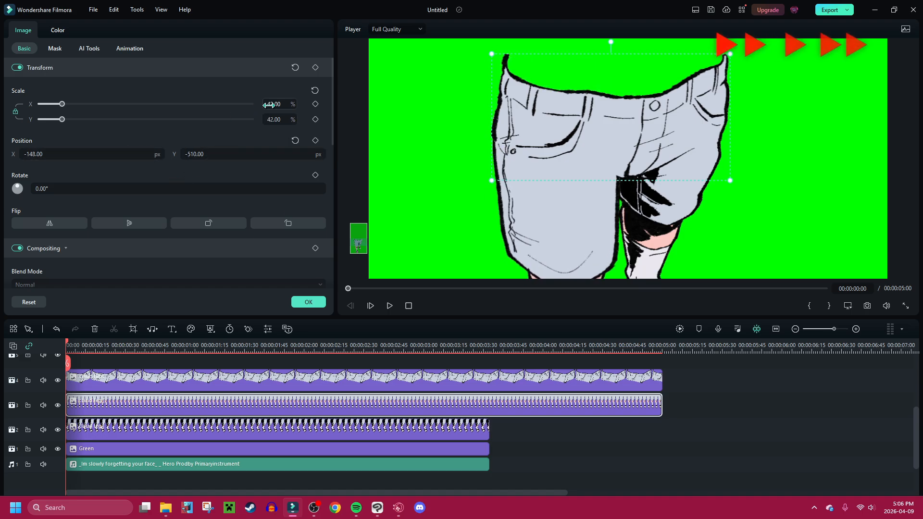
pyautogui.moveTo(200, 153); pyautogui.dragTo(144, 154)
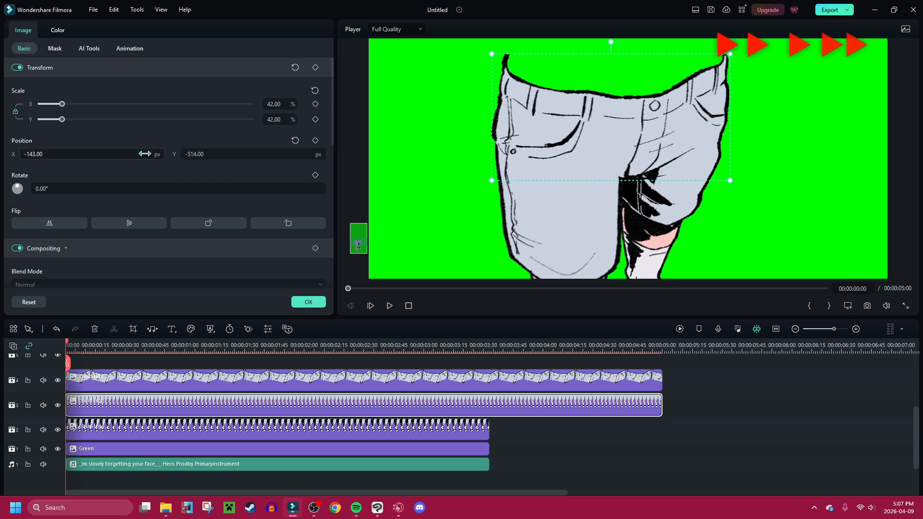
pyautogui.moveTo(273, 104); pyautogui.dragTo(276, 103)
pyautogui.moveTo(356, 242); pyautogui.dragTo(361, 251)
pyautogui.rightClick(380, 192)
pyautogui.moveTo(438, 256)
pyautogui.click(505, 253)
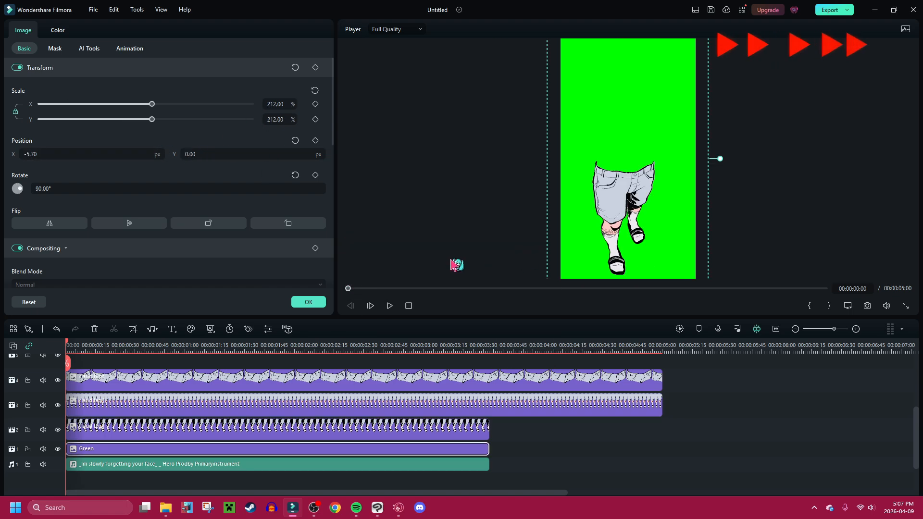
pyautogui.click(313, 301)
# - Trim the claud hips and claud leg [ clips together so they end with the green background clip
pyautogui.scroll(2, 599, 443)
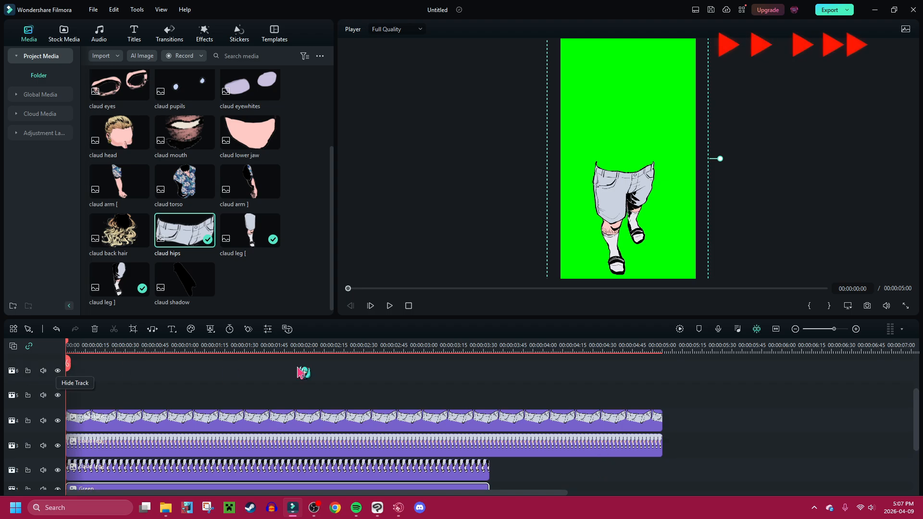
pyautogui.doubleClick(466, 477)
pyautogui.click(309, 302)
pyautogui.moveTo(666, 394); pyautogui.dragTo(649, 446)
pyautogui.moveTo(661, 445); pyautogui.dragTo(489, 443)
# - Add claud arm ] above the hips clip at the timeline start, shrink it to roughly half size and shift it right of the body
pyautogui.moveTo(252, 196); pyautogui.dragTo(78, 402)
pyautogui.doubleClick(140, 393)
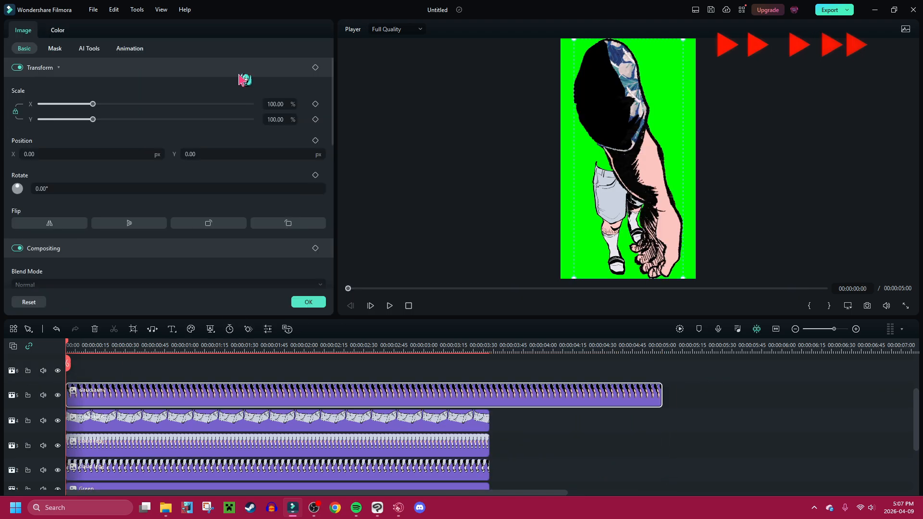
pyautogui.moveTo(57, 154); pyautogui.dragTo(151, 145)
pyautogui.moveTo(276, 105); pyautogui.dragTo(251, 105)
pyautogui.click(308, 302)
# - Add claud torso above the arm clip, scale it to 58% and place it over the hips at X -76 px, Y 223 px
pyautogui.moveTo(187, 181); pyautogui.dragTo(170, 375)
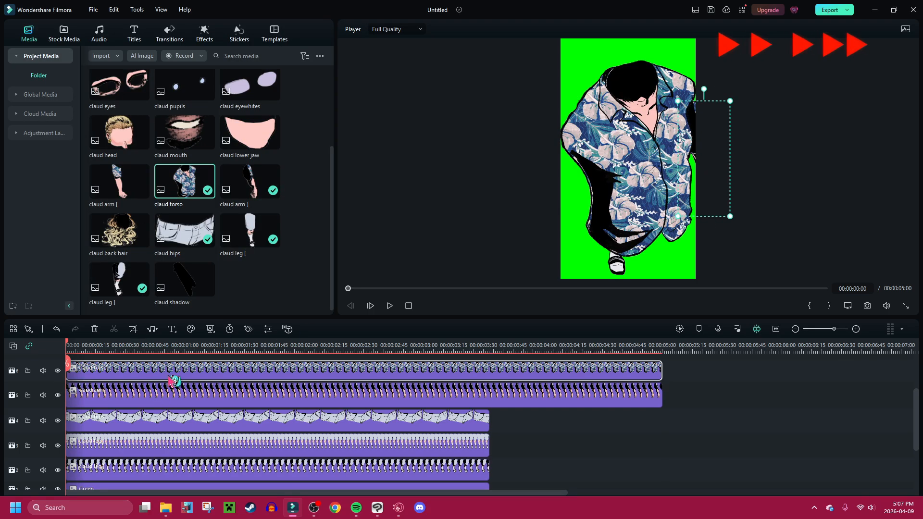
pyautogui.doubleClick(171, 374)
pyautogui.moveTo(273, 106); pyautogui.dragTo(252, 105)
pyautogui.moveTo(115, 154); pyautogui.dragTo(91, 153)
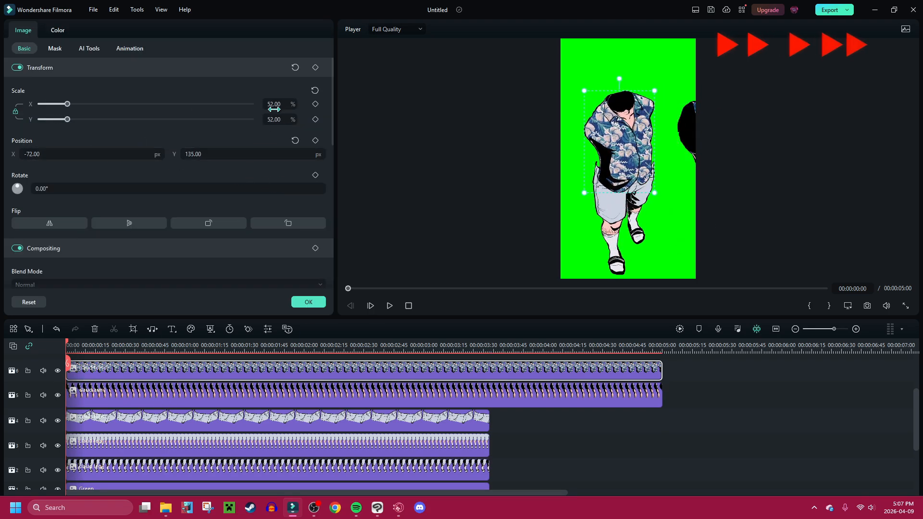
pyautogui.moveTo(217, 153); pyautogui.dragTo(253, 148)
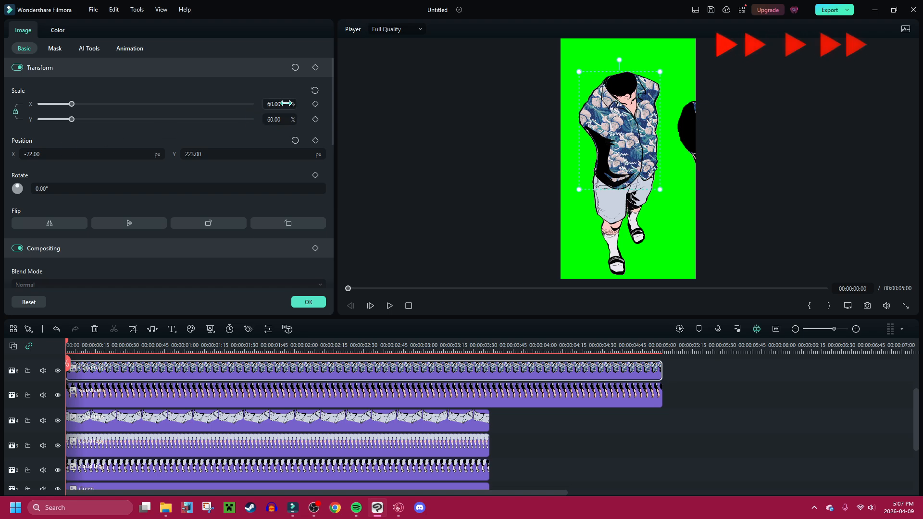
pyautogui.moveTo(286, 103); pyautogui.dragTo(281, 104)
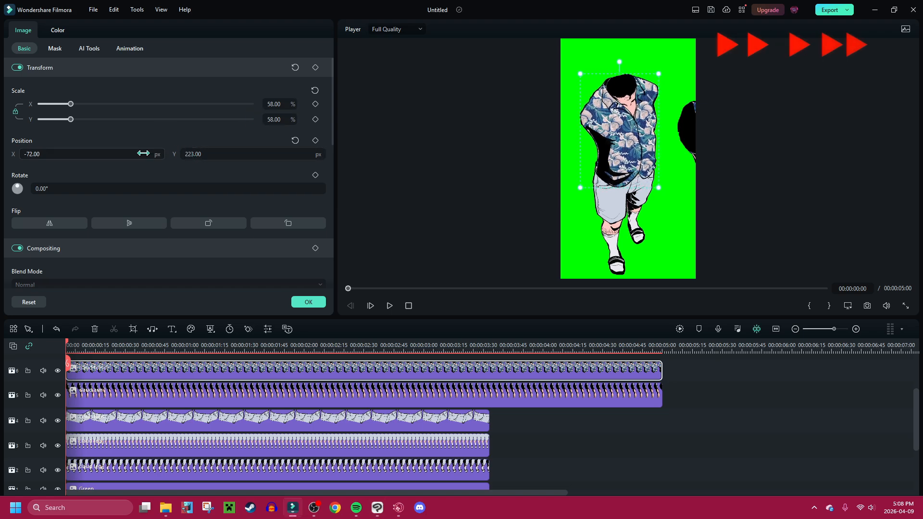
pyautogui.moveTo(143, 153); pyautogui.dragTo(141, 153)
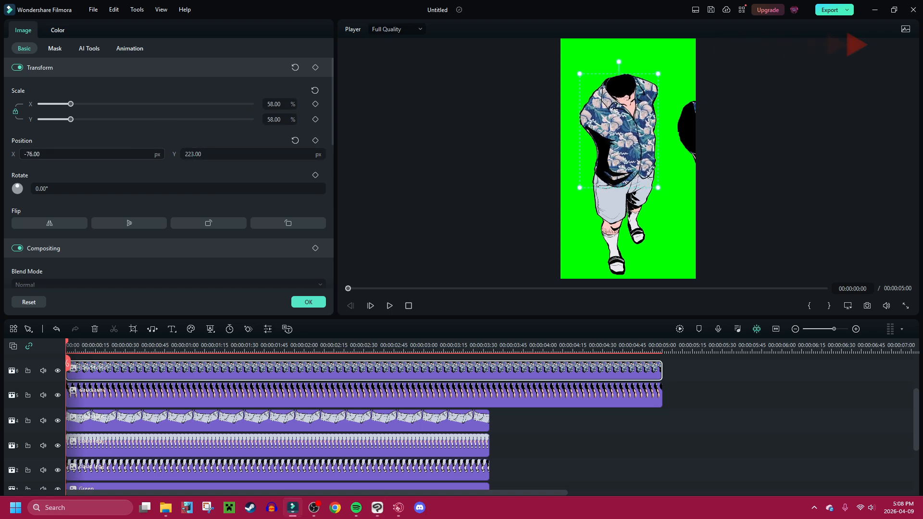
# - Trim the claud torso and claud arm ] clips together to end with the clips below
pyautogui.click(617, 448)
pyautogui.moveTo(702, 367); pyautogui.dragTo(650, 410)
pyautogui.moveTo(681, 366); pyautogui.dragTo(658, 403)
pyautogui.moveTo(661, 404); pyautogui.dragTo(494, 403)
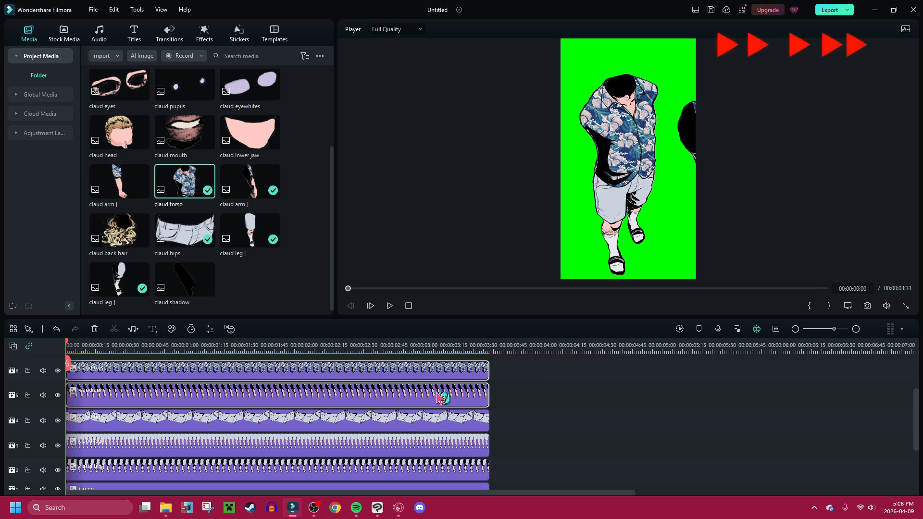
# - Scale claud arm ] to 30% and move it up and inward so it attaches behind the torso's right-hand shoulder
pyautogui.doubleClick(440, 398)
pyautogui.moveTo(283, 104); pyautogui.dragTo(240, 104)
pyautogui.moveTo(128, 153); pyautogui.dragTo(10, 153)
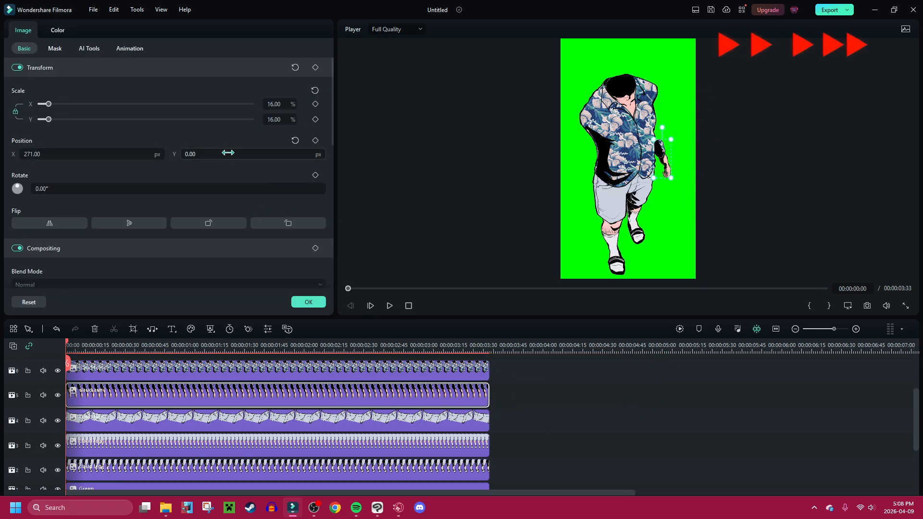
pyautogui.moveTo(227, 153); pyautogui.dragTo(377, 152)
pyautogui.moveTo(277, 104); pyautogui.dragTo(284, 103)
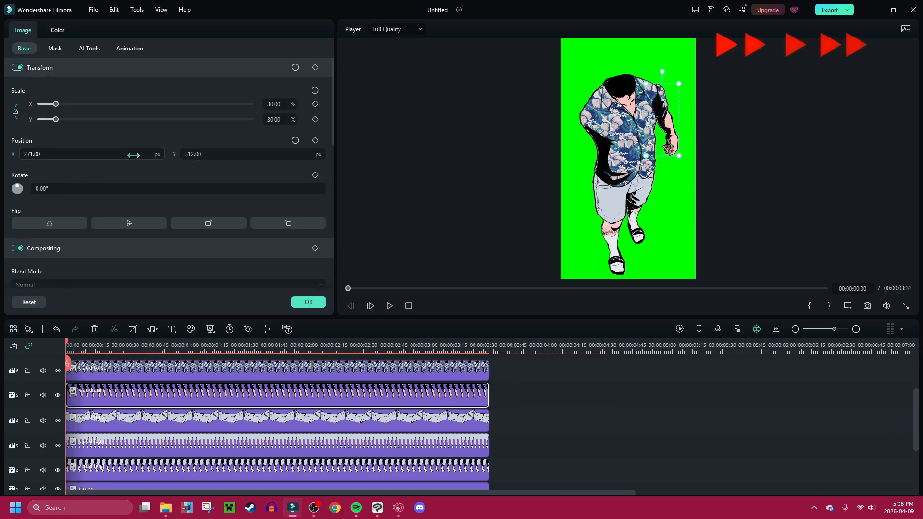
pyautogui.moveTo(133, 155); pyautogui.dragTo(114, 156)
pyautogui.moveTo(188, 154); pyautogui.dragTo(178, 154)
pyautogui.click(309, 302)
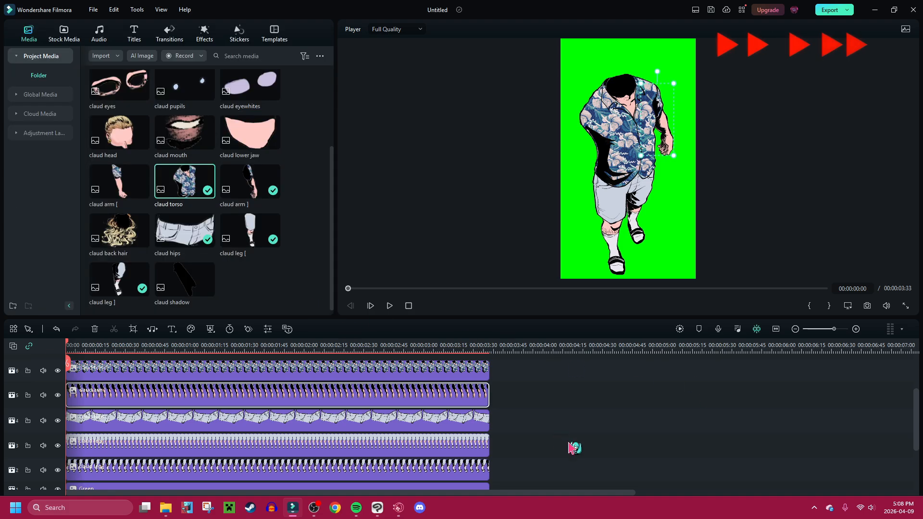
# - Shift the torso and claud arm ] clips up one track and insert claud back hair beneath them on track 5 at the timeline start
pyautogui.scroll(2, 567, 444)
pyautogui.keyDown('ctrl'); pyautogui.click(378, 407); pyautogui.keyUp('ctrl')
pyautogui.moveTo(377, 407); pyautogui.dragTo(378, 384)
pyautogui.moveTo(132, 241); pyautogui.dragTo(66, 435)
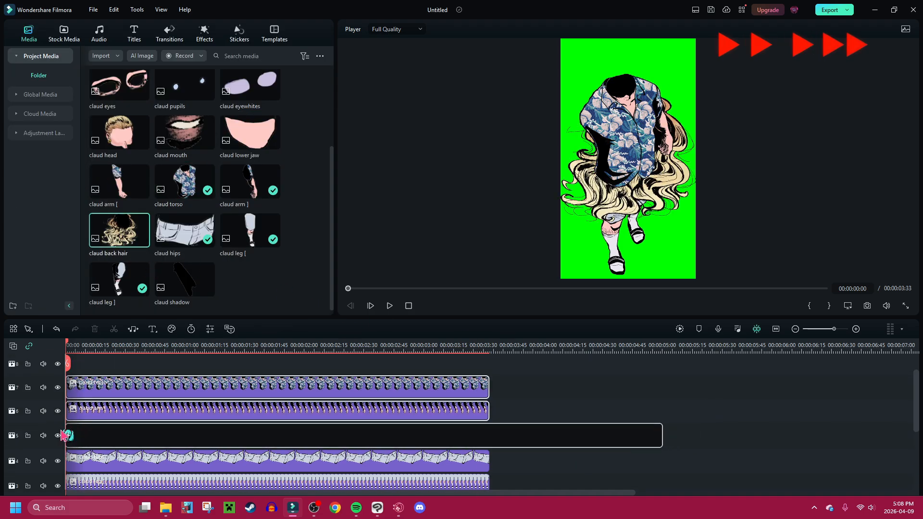
# - Add claud arm [ above the torso with the back hair track hidden, scale it to 39% and place it at X -214 px, Y -11 px
pyautogui.scroll(1, 244, 373)
pyautogui.moveTo(138, 183); pyautogui.dragTo(66, 398)
pyautogui.doubleClick(114, 422)
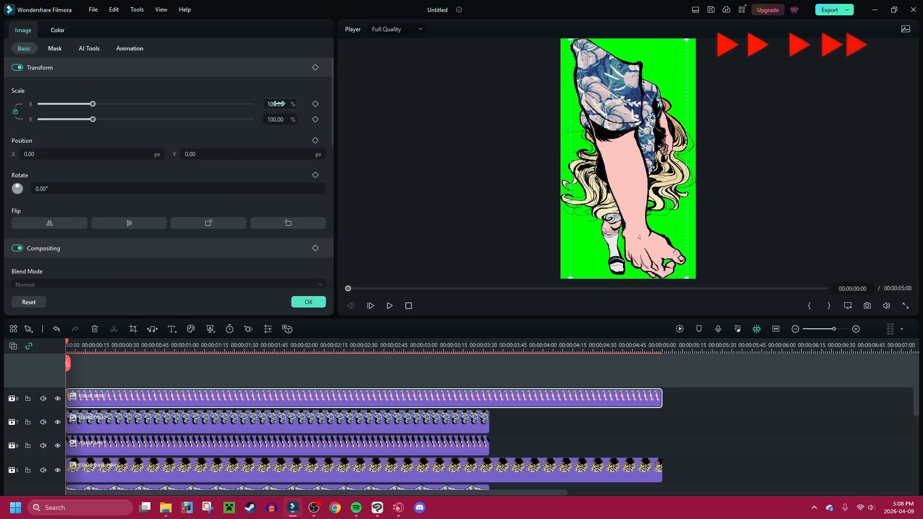
pyautogui.click(57, 470)
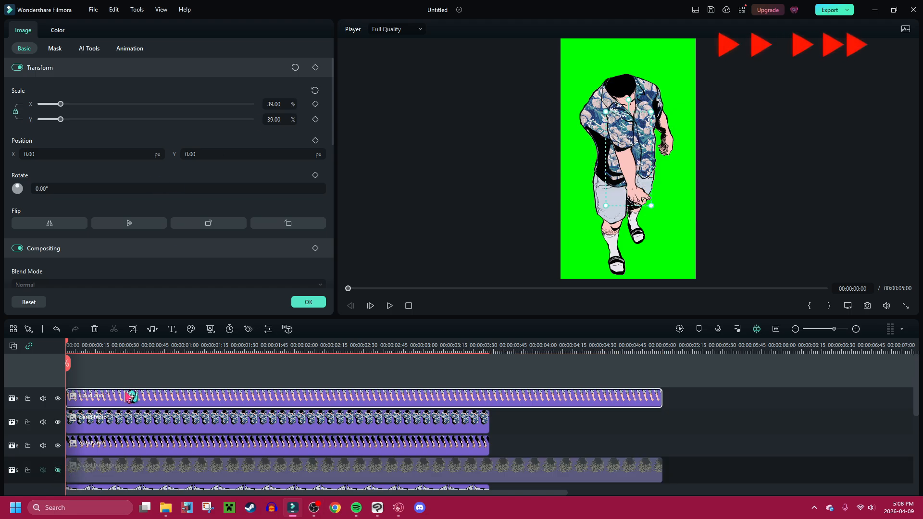
pyautogui.moveTo(118, 153); pyautogui.dragTo(21, 154)
pyautogui.moveTo(253, 154); pyautogui.dragTo(247, 154)
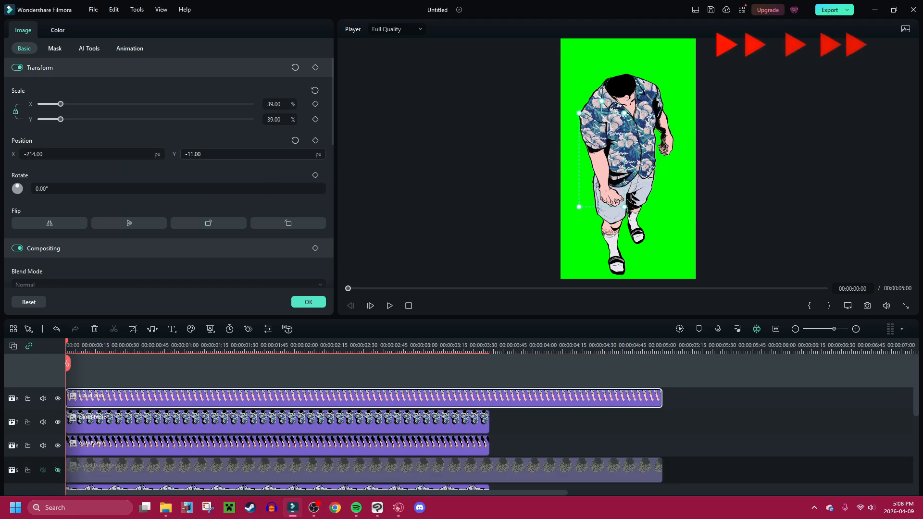
pyautogui.click(308, 302)
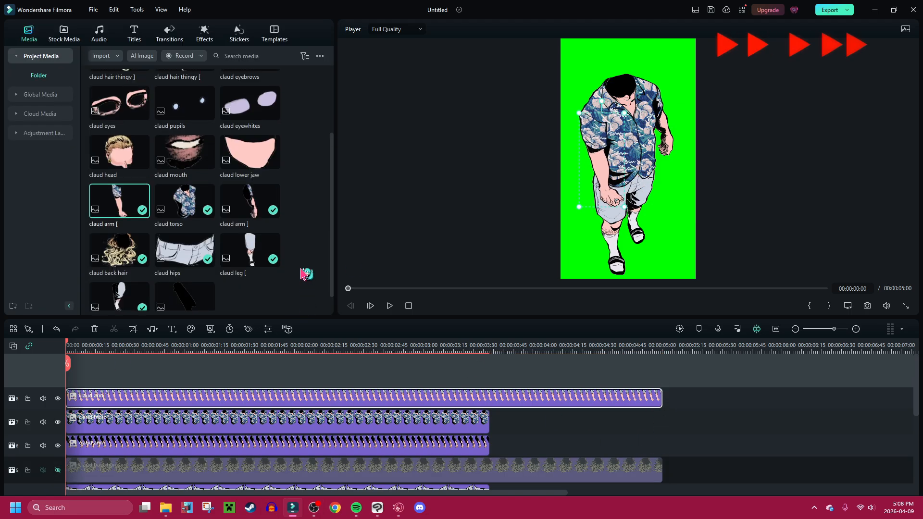
# - Add the claud head 1 video on a new track above claud arm [, keeping the project settings at 1080 x 1920 60fps
pyautogui.moveTo(185, 103); pyautogui.dragTo(52, 367)
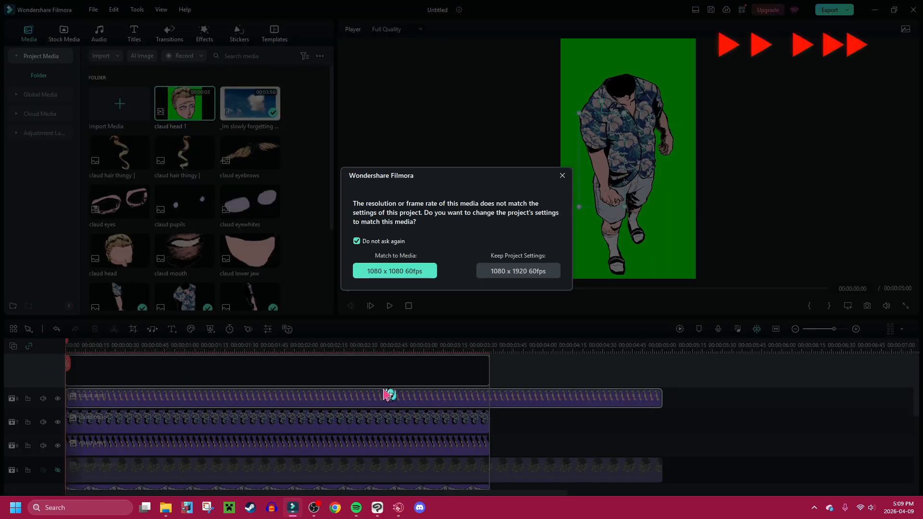
pyautogui.click(555, 276)
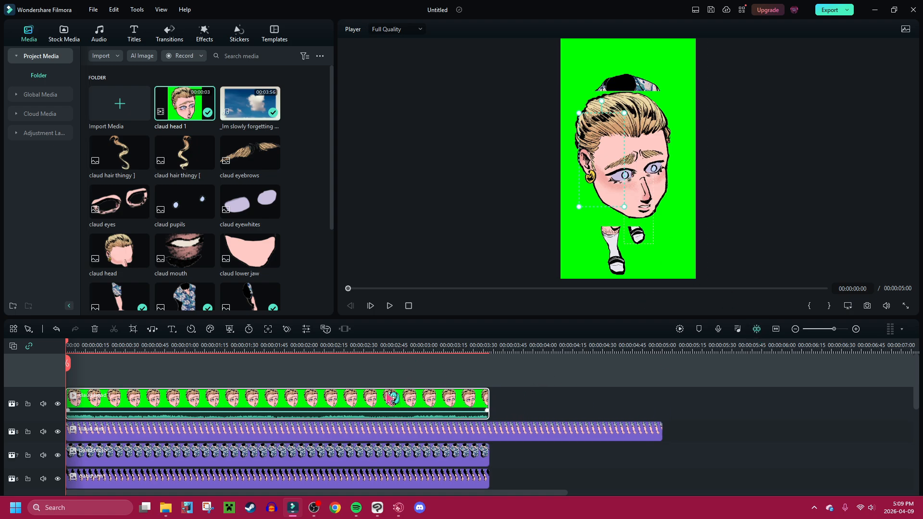
# - Detach the audio from the claud head 1 clip and delete the detached audio clip
pyautogui.rightClick(401, 410)
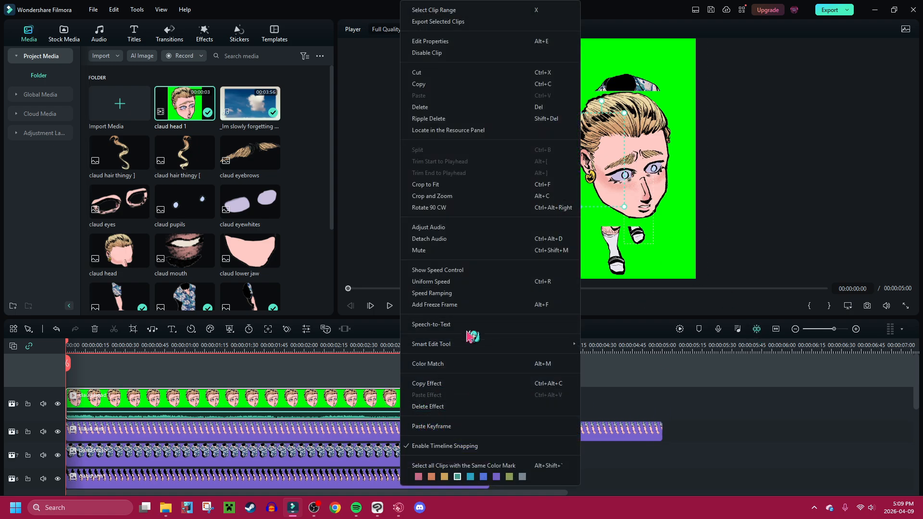
pyautogui.click(445, 238)
pyautogui.scroll(-3, 416, 438)
pyautogui.scroll(-4, 416, 442)
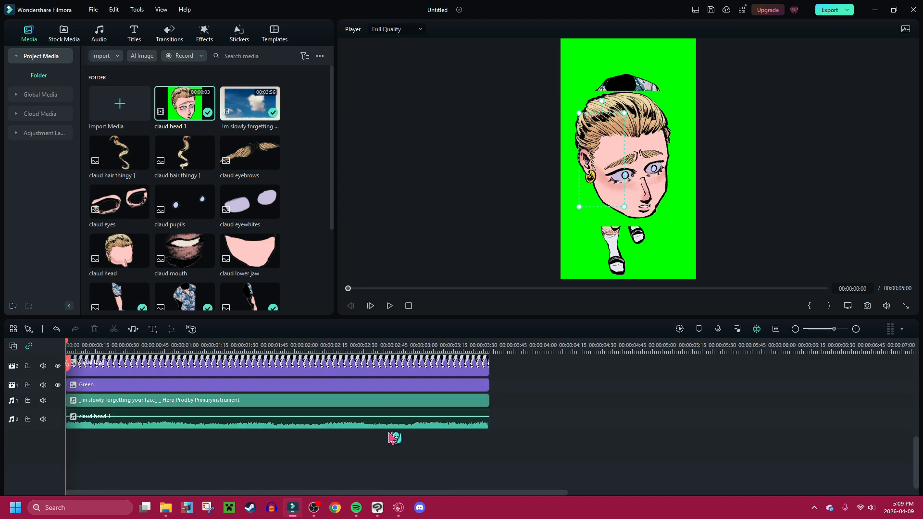
pyautogui.click(403, 425)
pyautogui.press('Delete')
pyautogui.scroll(5, 423, 427)
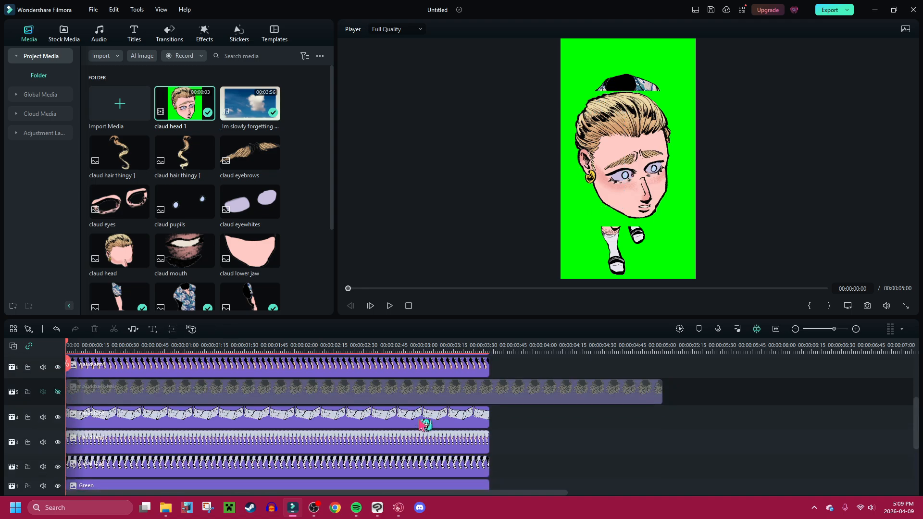
# - Enable Chroma Key on the claud head 1 clip to remove its green background
pyautogui.doubleClick(445, 414)
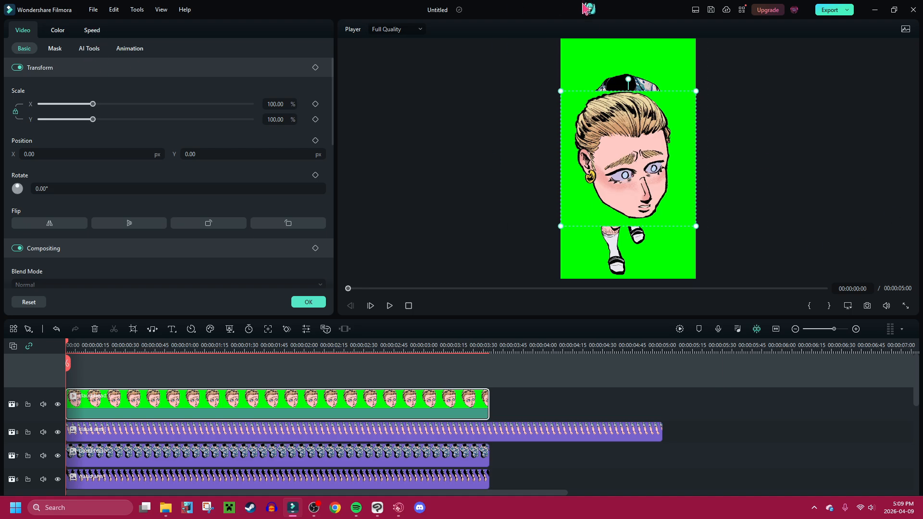
pyautogui.click(90, 50)
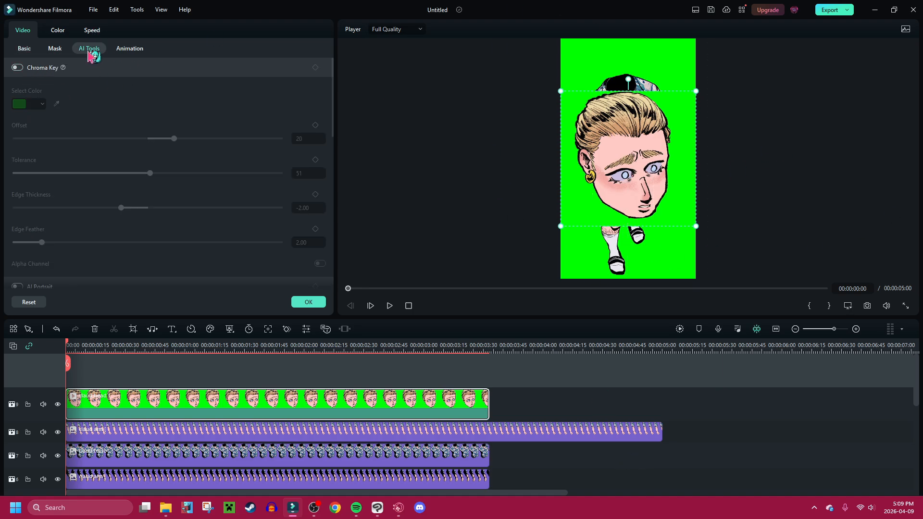
pyautogui.click(18, 70)
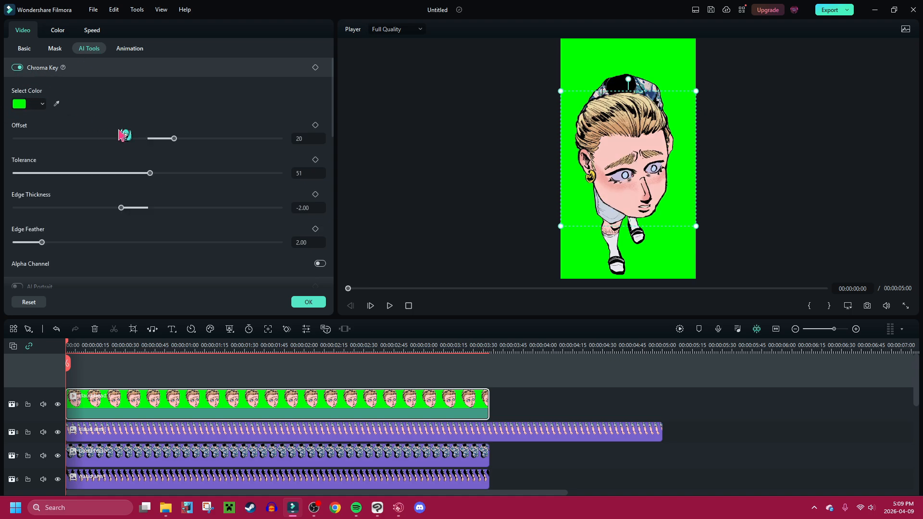
# - Scale the claud head 1 clip to 48% and move it above the shirt collar to X -38 px, Y 685 px
pyautogui.click(25, 48)
pyautogui.moveTo(285, 104)
pyautogui.mouseDown()
pyautogui.moveTo(318, 106)
pyautogui.moveTo(278, 105)
pyautogui.mouseUp()
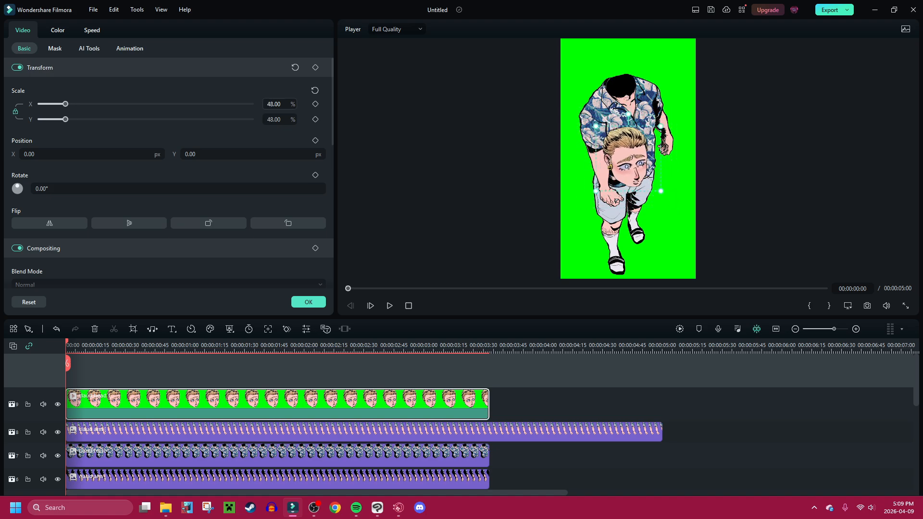
pyautogui.moveTo(243, 157); pyautogui.dragTo(279, 155)
pyautogui.moveTo(91, 155); pyautogui.dragTo(73, 155)
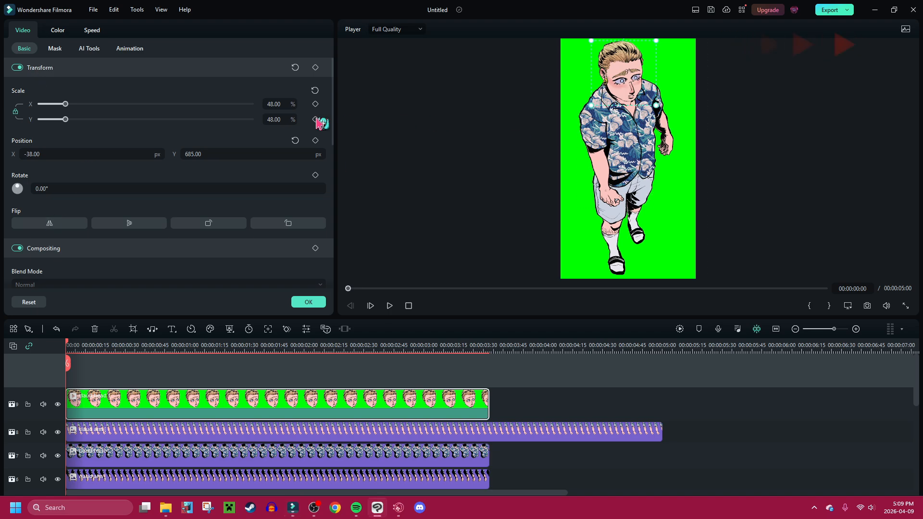
# - Refine the head's fit on the neck by scaling it to 43% at X -41 px, Y 699 px
pyautogui.moveTo(283, 103); pyautogui.dragTo(281, 104)
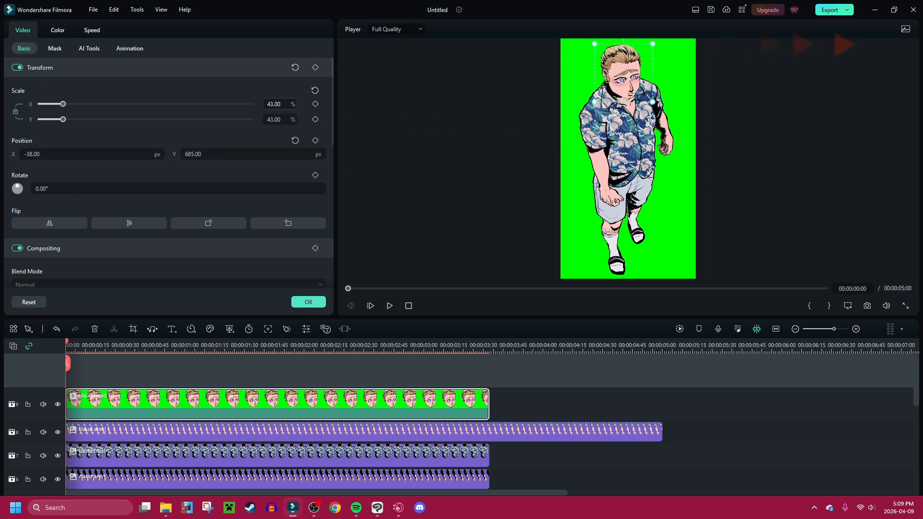
pyautogui.click(135, 154)
pyautogui.moveTo(192, 154); pyautogui.dragTo(199, 154)
pyautogui.moveTo(91, 154); pyautogui.dragTo(90, 154)
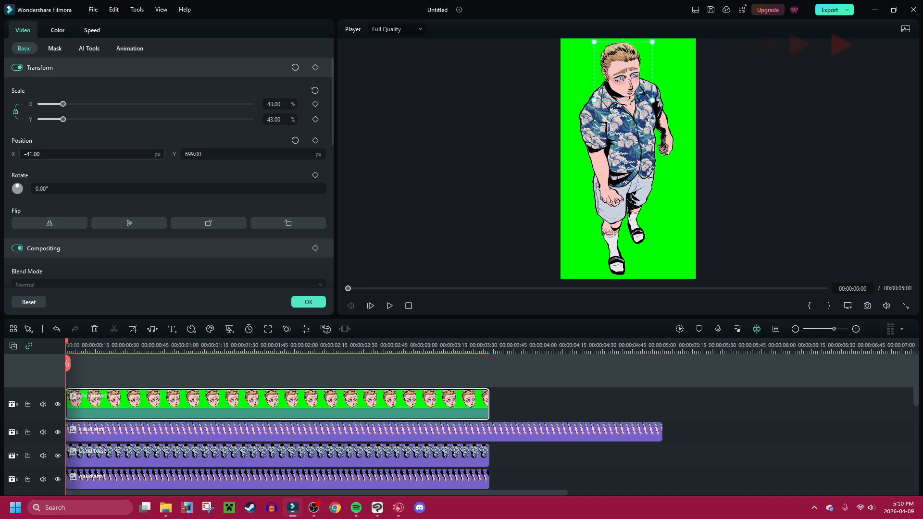
# - Scale the claud head 1 clip to 44% at X -43 px, Y 699 px and trim the claud arm clip to end with it
pyautogui.moveTo(274, 105); pyautogui.dragTo(274, 105)
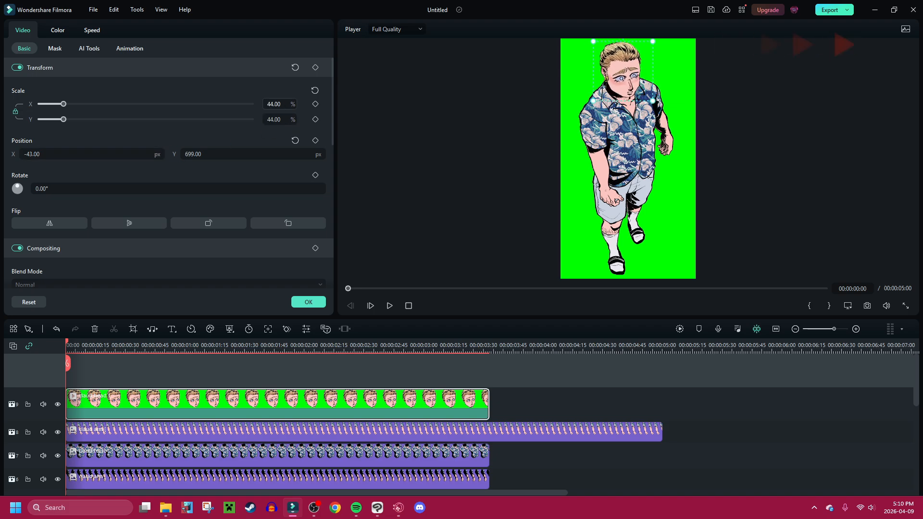
pyautogui.click(389, 306)
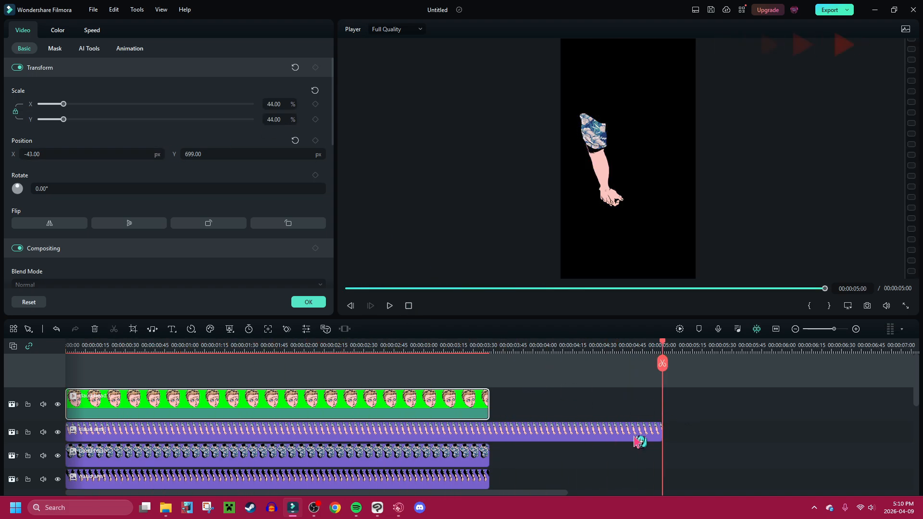
pyautogui.moveTo(661, 432); pyautogui.dragTo(489, 432)
# - Show the claud back hair track and place its clip behind the head at 59% scale, X -125 px, Y 492 px
pyautogui.scroll(-1, 525, 430)
pyautogui.scroll(-2, 524, 427)
pyautogui.click(57, 443)
pyautogui.doubleClick(135, 444)
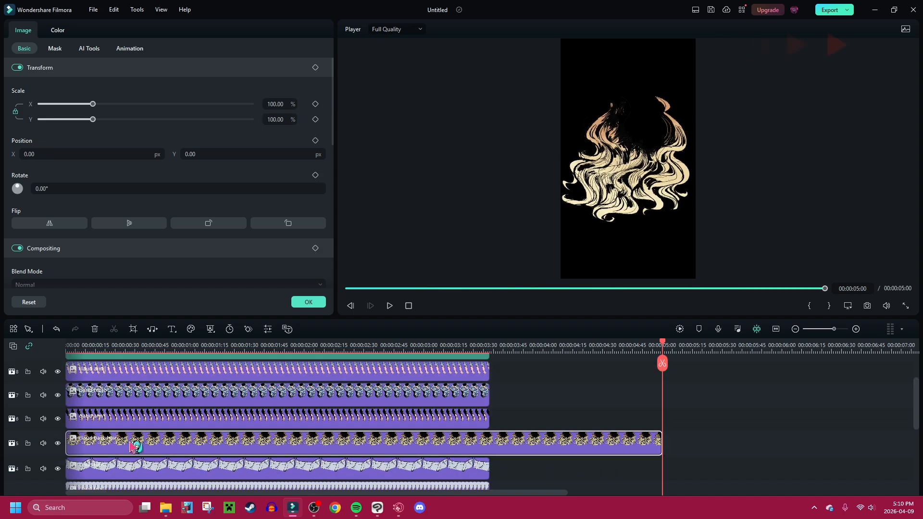
pyautogui.moveTo(281, 107); pyautogui.dragTo(260, 107)
pyautogui.moveTo(207, 154); pyautogui.dragTo(451, 153)
pyautogui.moveTo(86, 154); pyautogui.dragTo(26, 154)
pyautogui.moveTo(216, 154); pyautogui.dragTo(207, 154)
pyautogui.moveTo(269, 104); pyautogui.dragTo(272, 104)
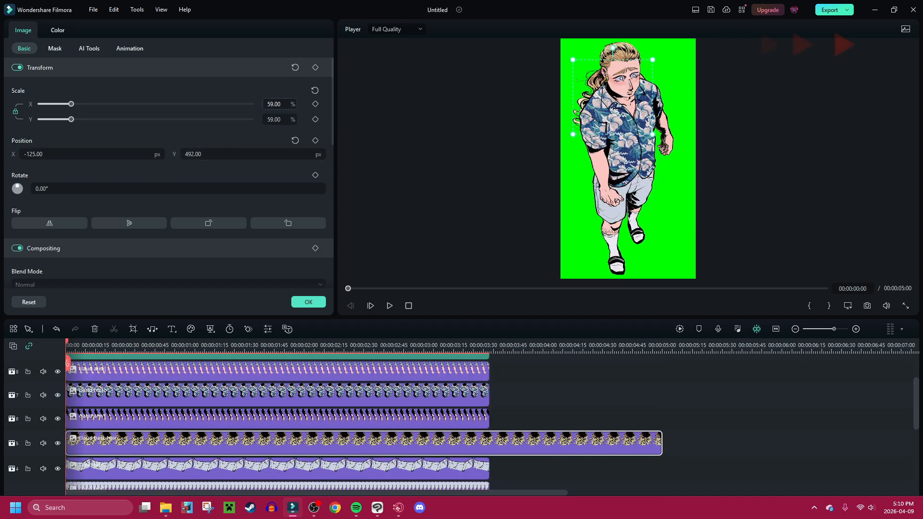
# - Fine-tune the back hair position to X -127 px, Y 497 px and trim its clip to end with the head clip
pyautogui.moveTo(86, 153); pyautogui.dragTo(85, 154)
pyautogui.moveTo(206, 154); pyautogui.dragTo(209, 154)
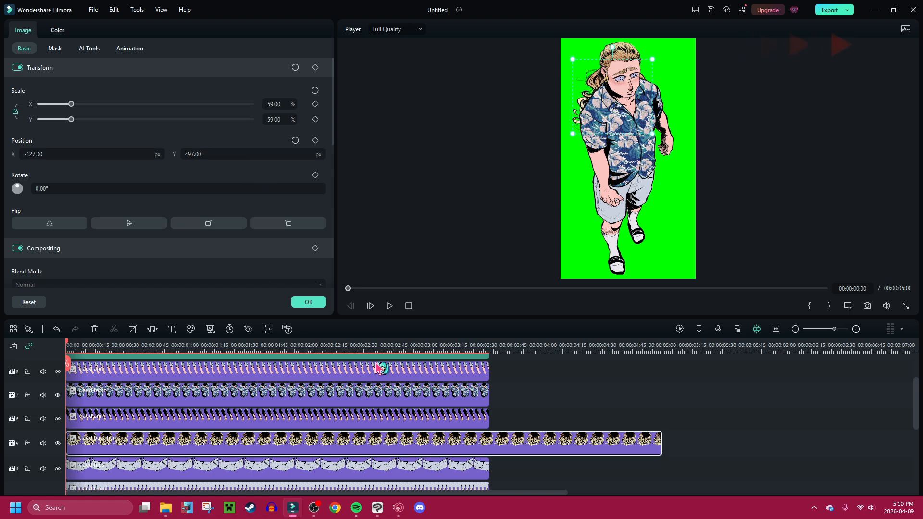
pyautogui.moveTo(661, 443); pyautogui.dragTo(489, 443)
pyautogui.scroll(2, 505, 437)
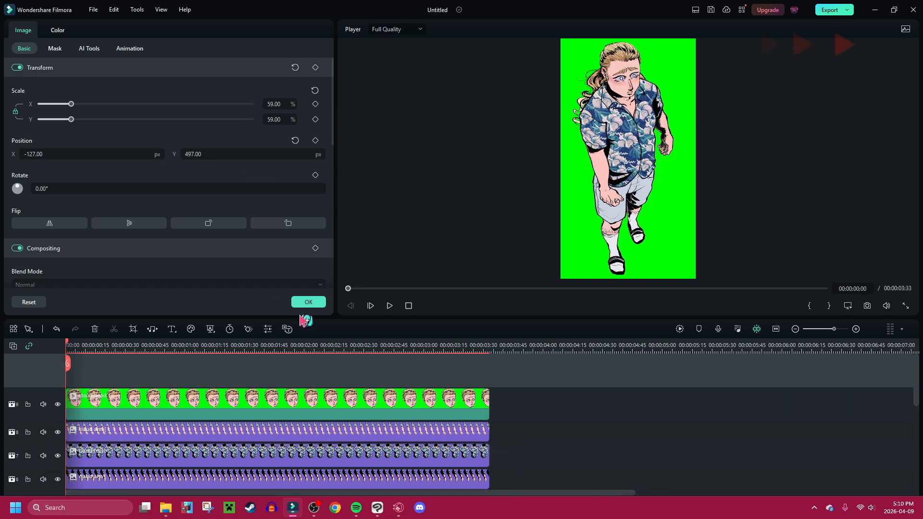
pyautogui.click(307, 302)
# - Add claud hair thingy [ on a new track above the head, scaled to 15% and positioned at X -81 px, Y 630 px
pyautogui.moveTo(185, 157); pyautogui.dragTo(54, 374)
pyautogui.doubleClick(140, 409)
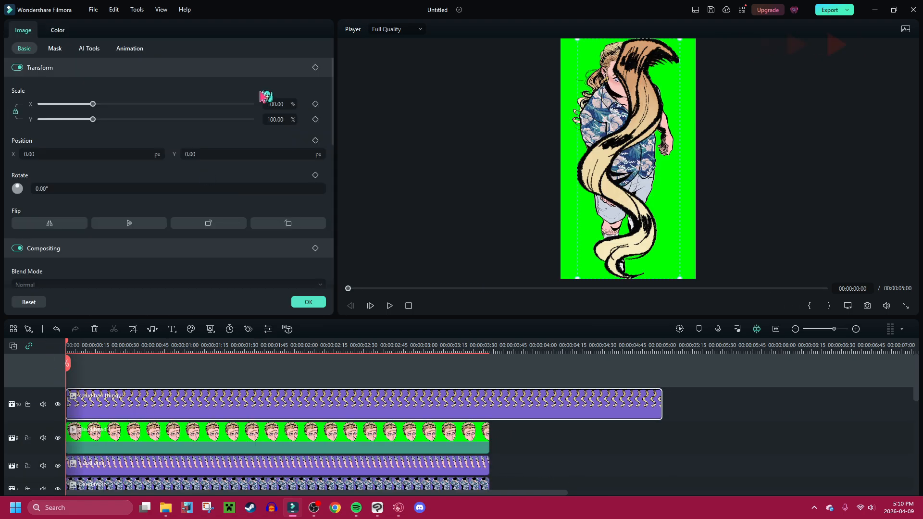
pyautogui.moveTo(277, 105); pyautogui.dragTo(239, 105)
pyautogui.moveTo(207, 154); pyautogui.dragTo(274, 154)
pyautogui.moveTo(126, 154); pyautogui.dragTo(86, 154)
pyautogui.moveTo(211, 152); pyautogui.dragTo(221, 152)
pyautogui.moveTo(277, 103); pyautogui.dragTo(273, 104)
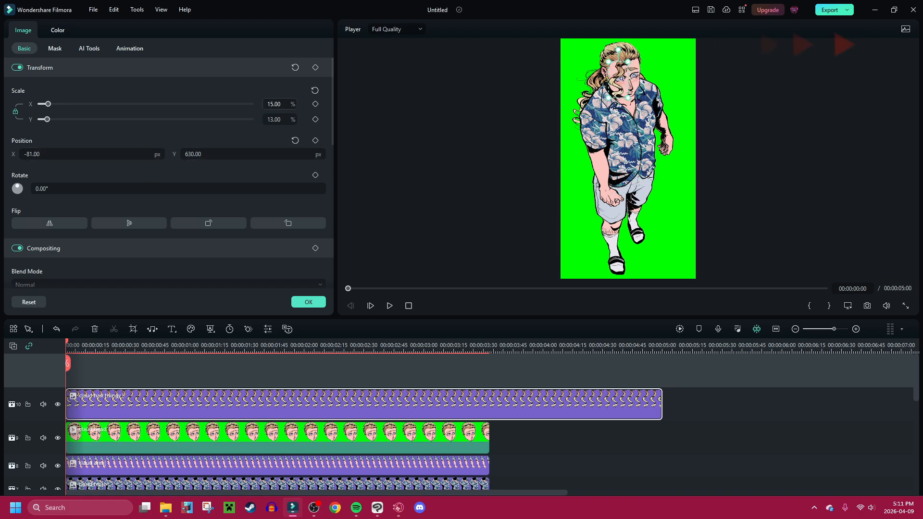
# - Add claud hair thingy ] on a new track above the other strand, scaled to 16% and positioned at X 76 px, Y 678 px
pyautogui.moveTo(147, 154); pyautogui.dragTo(67, 373)
pyautogui.click(306, 305)
pyautogui.doubleClick(127, 402)
pyautogui.moveTo(277, 104); pyautogui.dragTo(236, 103)
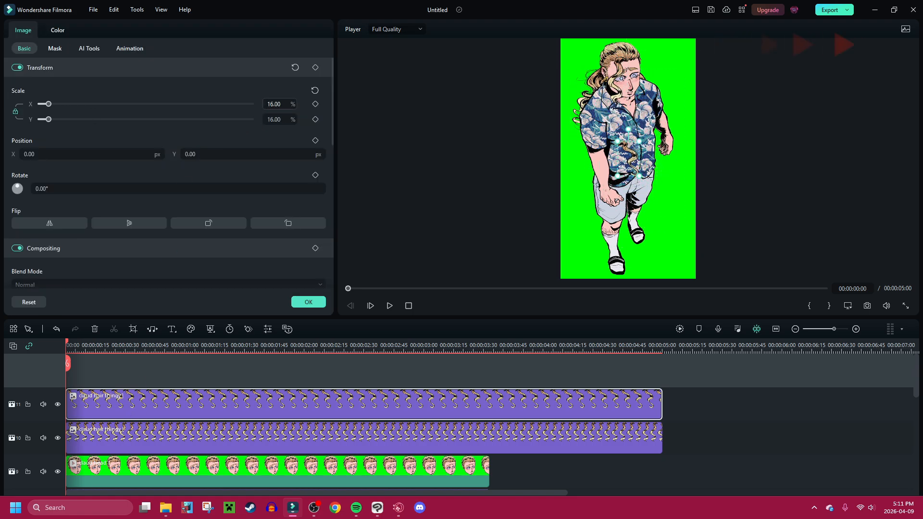
pyautogui.moveTo(202, 154); pyautogui.dragTo(503, 155)
pyautogui.moveTo(132, 155)
pyautogui.mouseDown()
pyautogui.moveTo(227, 154)
pyautogui.moveTo(136, 155)
pyautogui.mouseUp()
# - Refine the claud hair thingy ] strand beside the face by scaling it to 18% at X 88 px, Y 664 px
pyautogui.rightClick(552, 191)
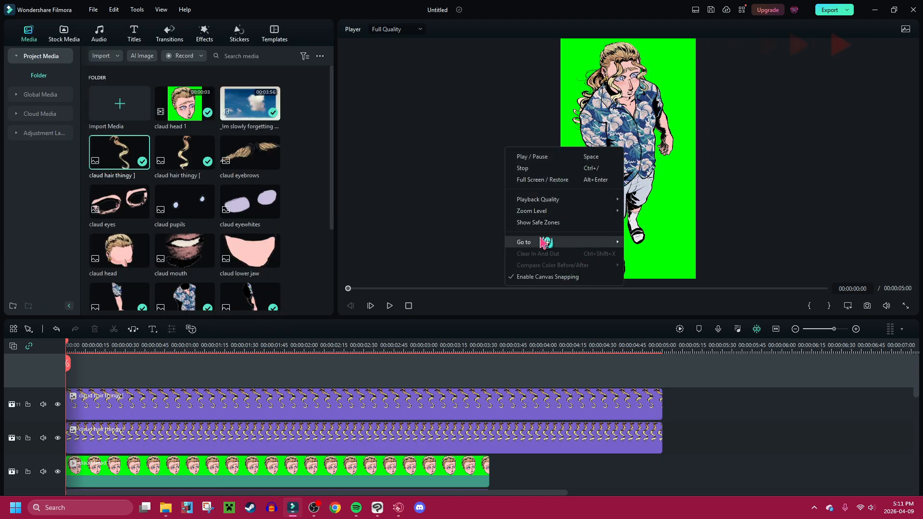
pyautogui.moveTo(577, 209)
pyautogui.click(656, 258)
pyautogui.scroll(5, 388, 225)
pyautogui.click(430, 414)
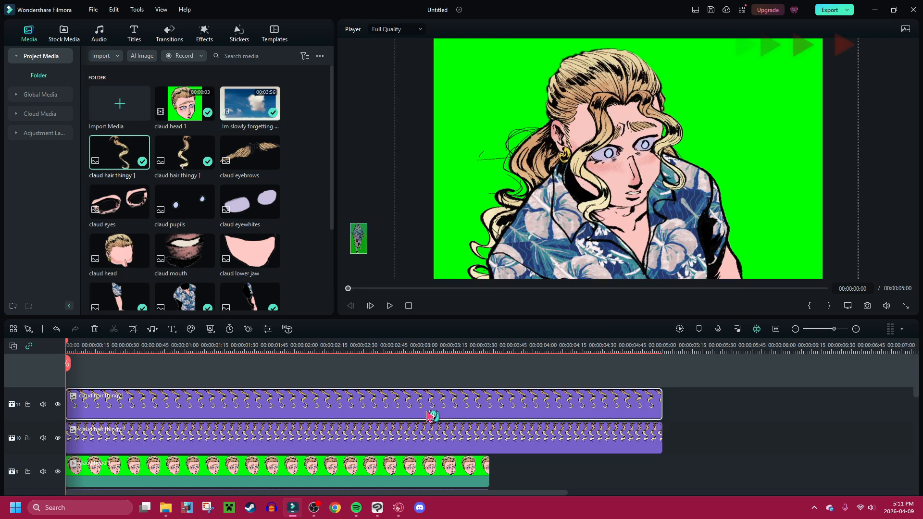
pyautogui.moveTo(278, 103); pyautogui.dragTo(279, 102)
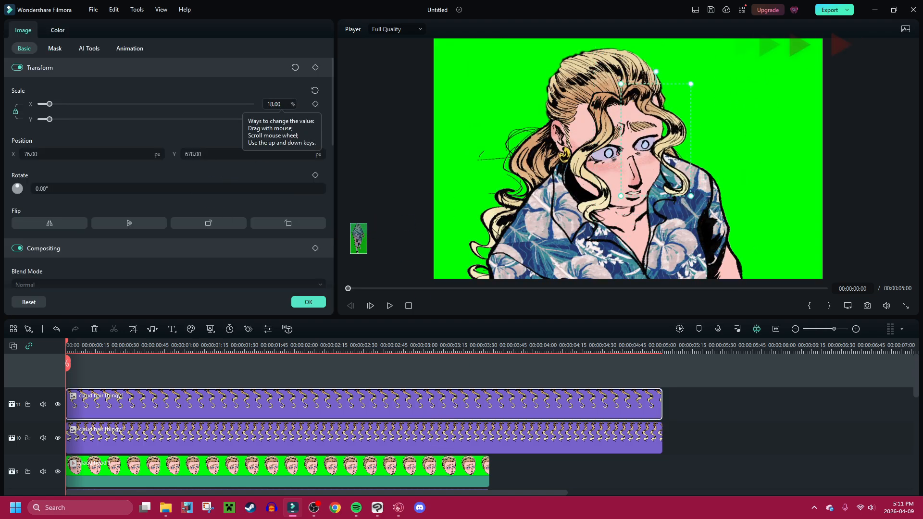
pyautogui.moveTo(239, 153); pyautogui.dragTo(232, 152)
pyautogui.moveTo(126, 160); pyautogui.dragTo(132, 159)
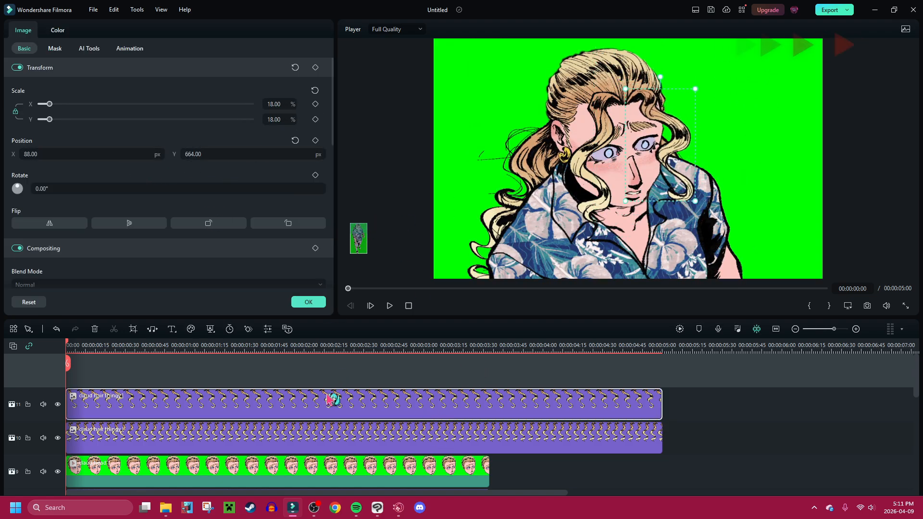
# - Trim both claud hair thingy clips to end with the head clip and fit the whole frame in the player preview
pyautogui.moveTo(683, 373); pyautogui.dragTo(647, 435)
pyautogui.moveTo(661, 437); pyautogui.dragTo(488, 438)
pyautogui.rightClick(415, 403)
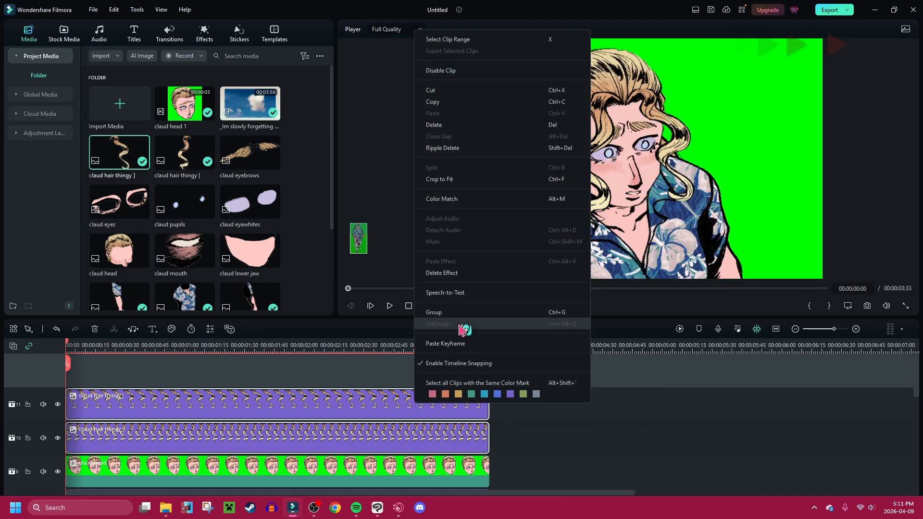
pyautogui.rightClick(261, 369)
pyautogui.rightClick(477, 216)
pyautogui.rightClick(364, 181)
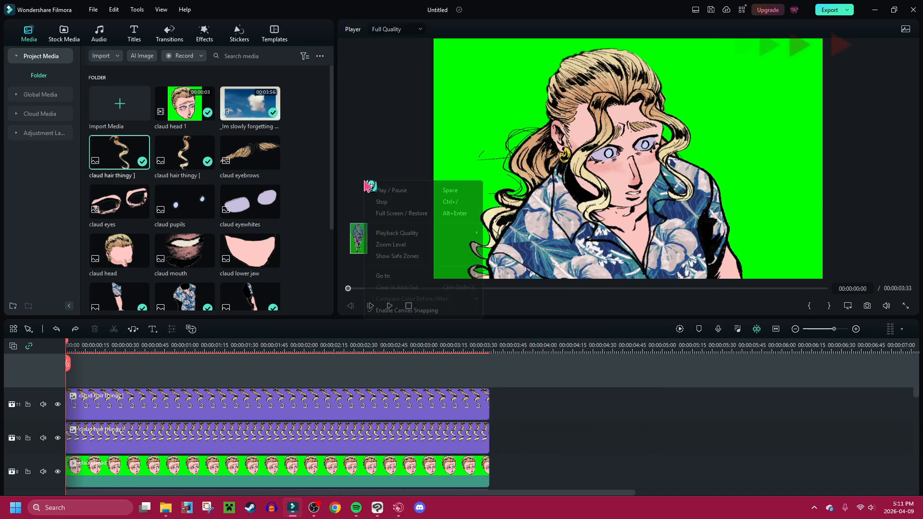
pyautogui.moveTo(433, 244)
pyautogui.click(536, 243)
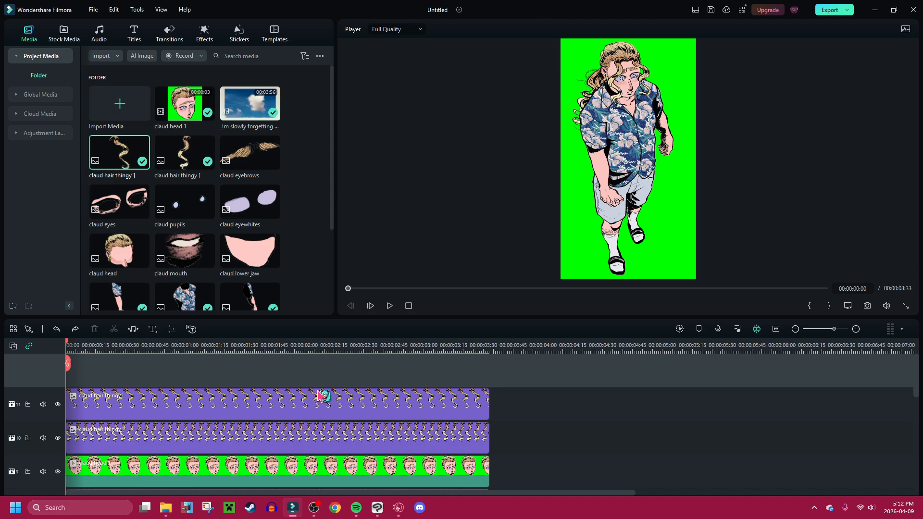
# - Keyframe the rear leg on track 2 at 00:00:00:13 with position X 70, Y -377 and a 2° rotation
pyautogui.scroll(-6, 548, 400)
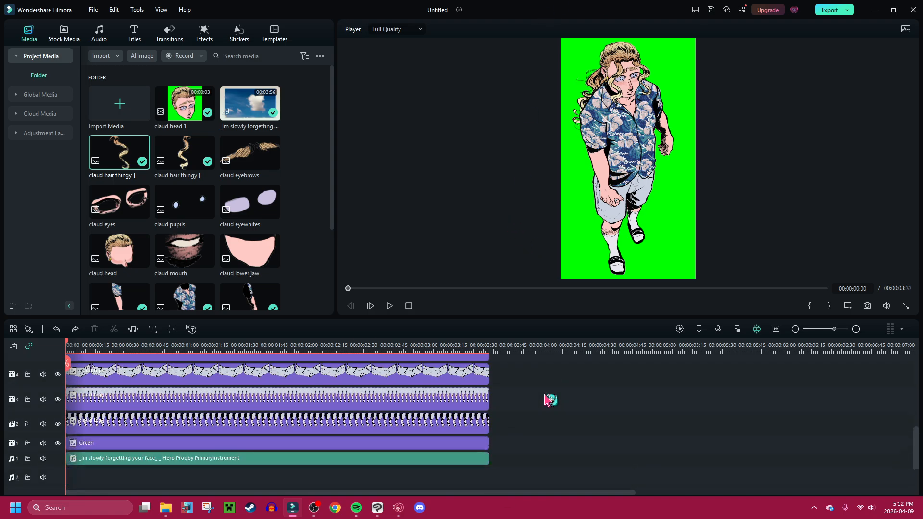
pyautogui.scroll(2, 548, 400)
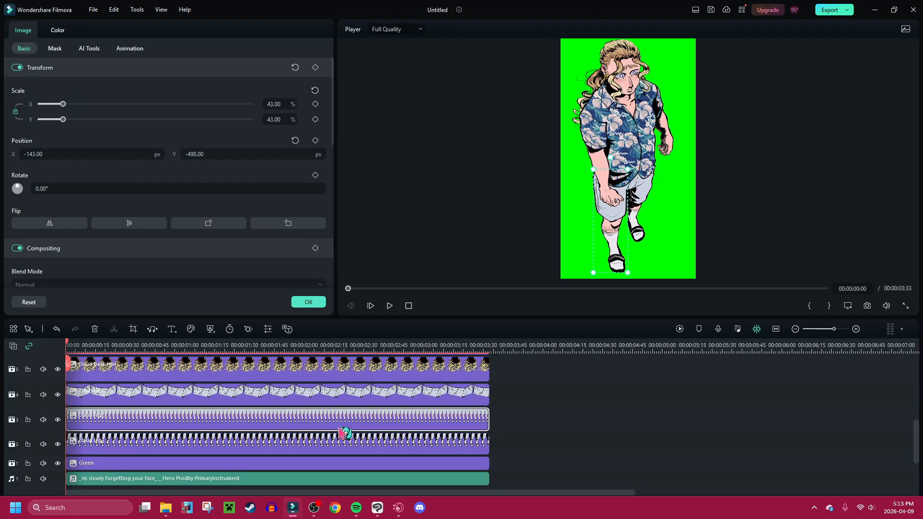
pyautogui.scroll(2, 341, 432)
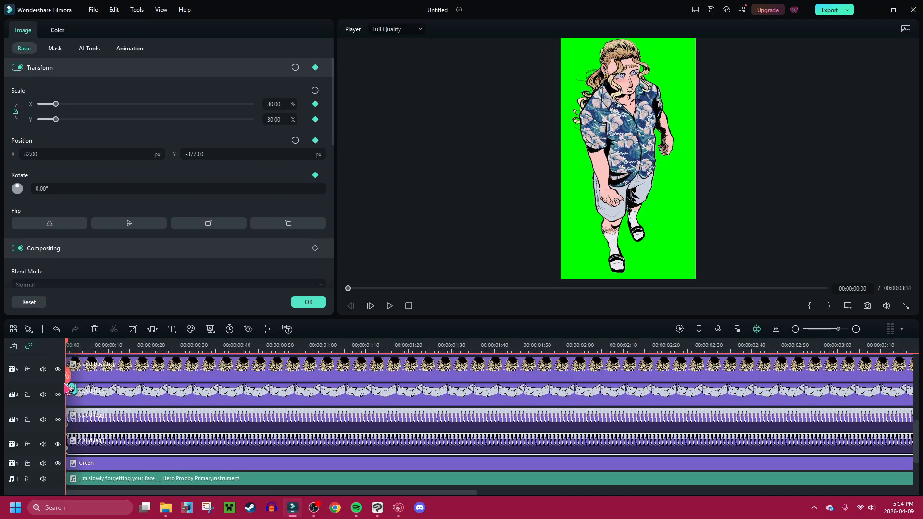
pyautogui.moveTo(71, 382); pyautogui.dragTo(124, 383)
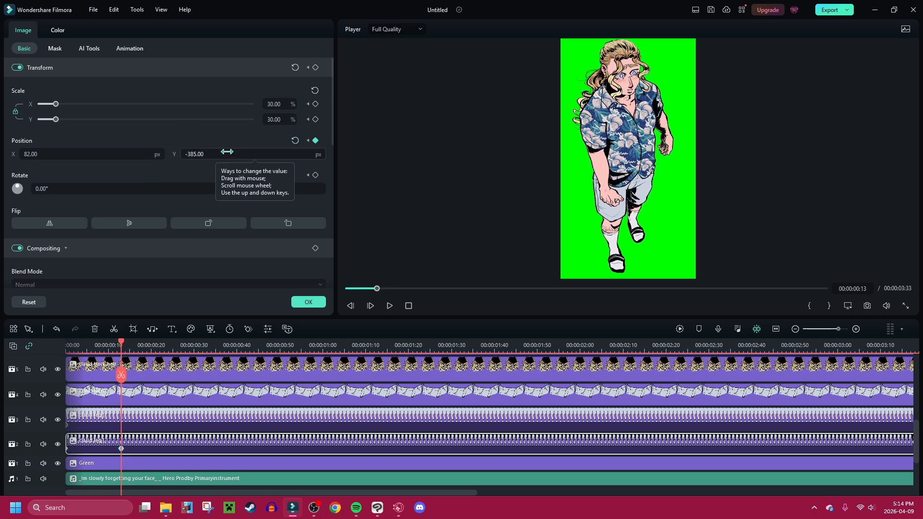
pyautogui.hotkey('ctrl', 'z')
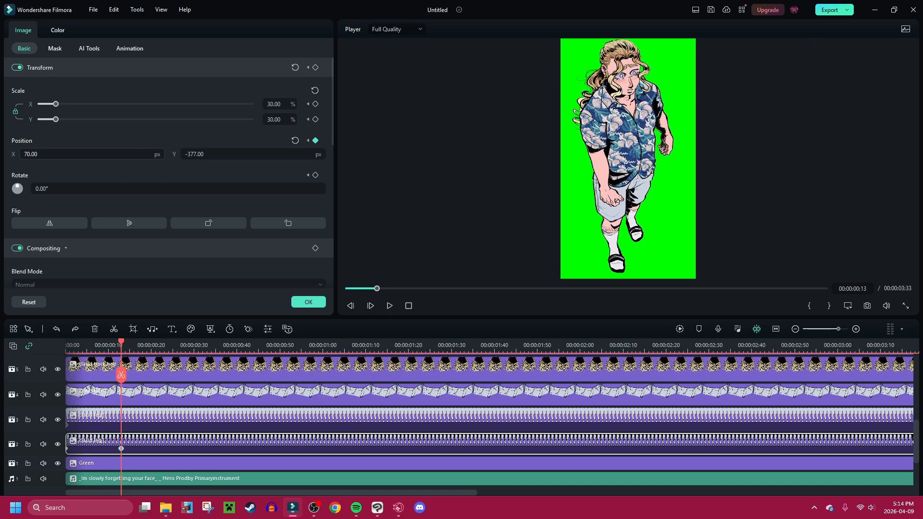
pyautogui.moveTo(153, 188); pyautogui.dragTo(153, 188)
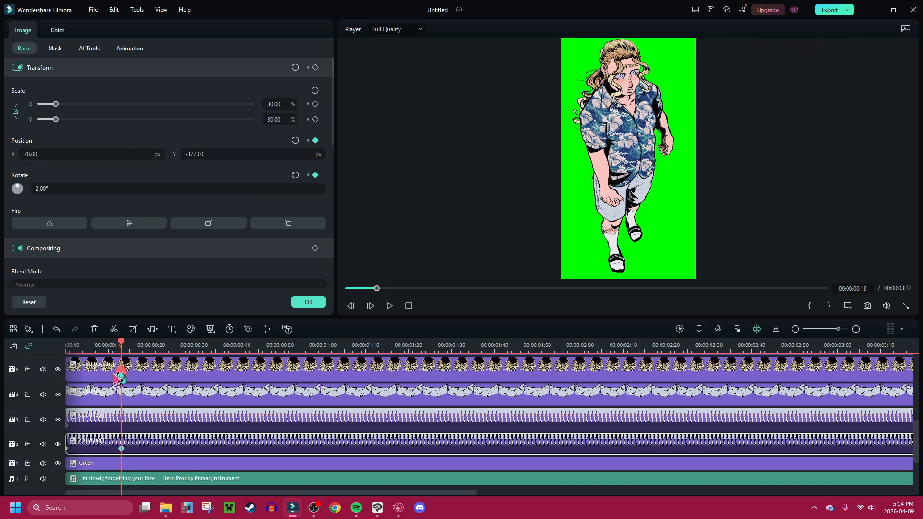
# - Keyframe the rear leg at 00:00:03:25 with position X 61, Y -364 and a 5° rotation, and return to the start
pyautogui.moveTo(117, 378); pyautogui.dragTo(777, 391)
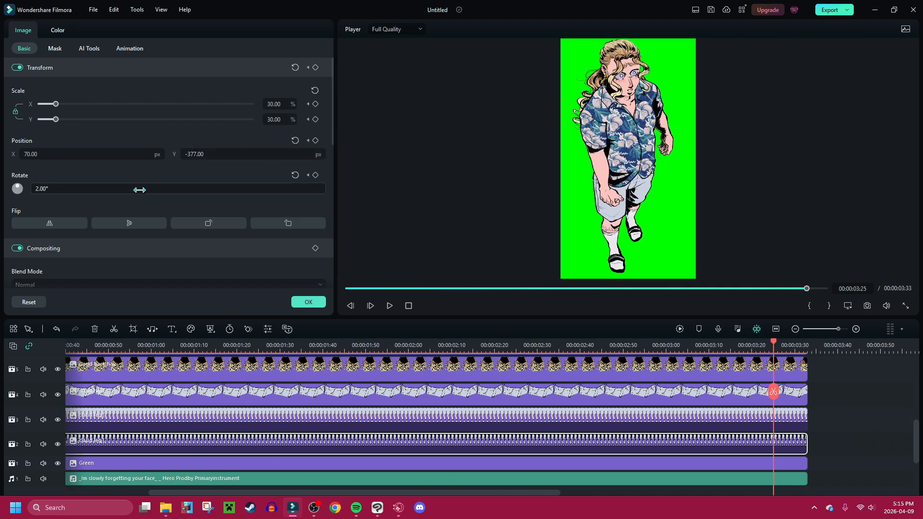
pyautogui.moveTo(140, 190); pyautogui.dragTo(152, 189)
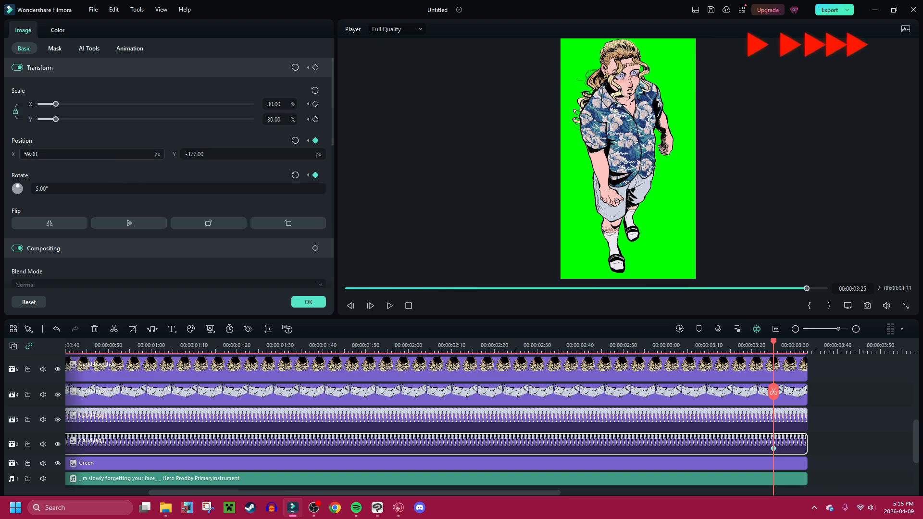
pyautogui.moveTo(142, 155); pyautogui.dragTo(140, 155)
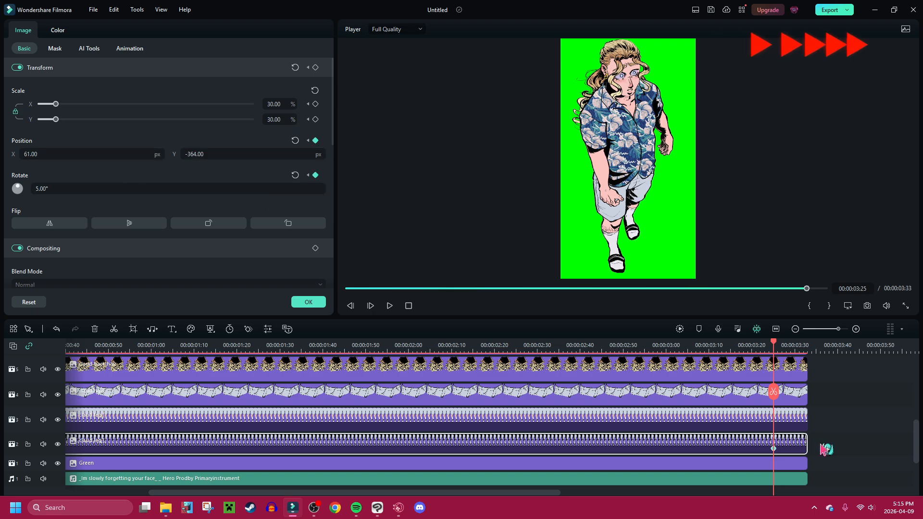
pyautogui.moveTo(773, 394); pyautogui.dragTo(66, 361)
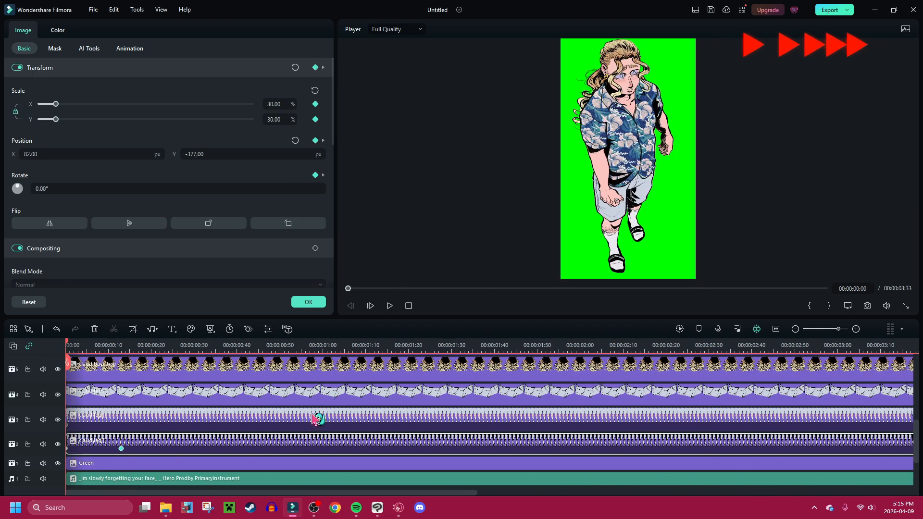
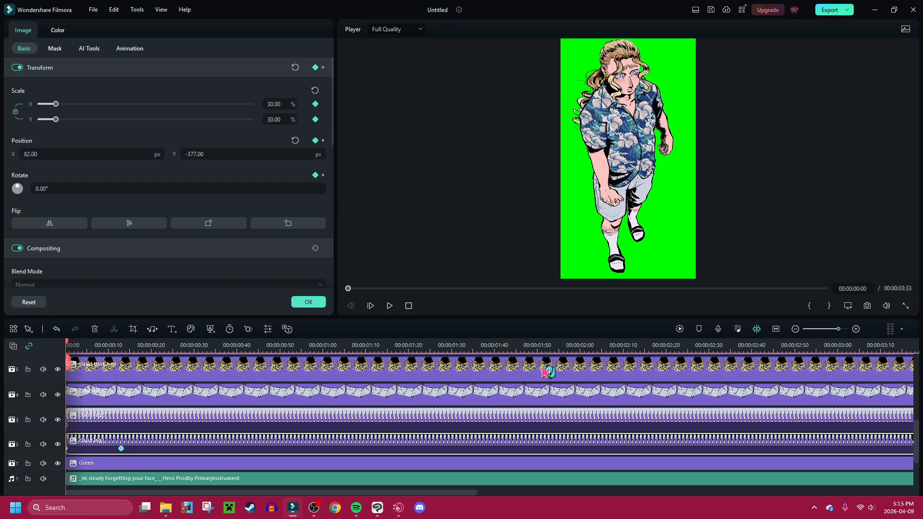
# - Try to rotate the front leg on track 3 at 00:00:00:13
pyautogui.click(409, 419)
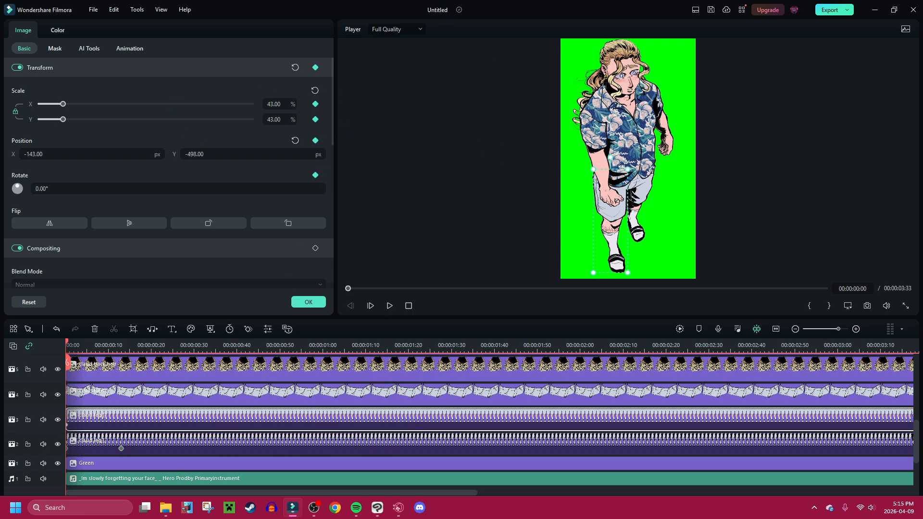
pyautogui.moveTo(68, 369); pyautogui.dragTo(121, 380)
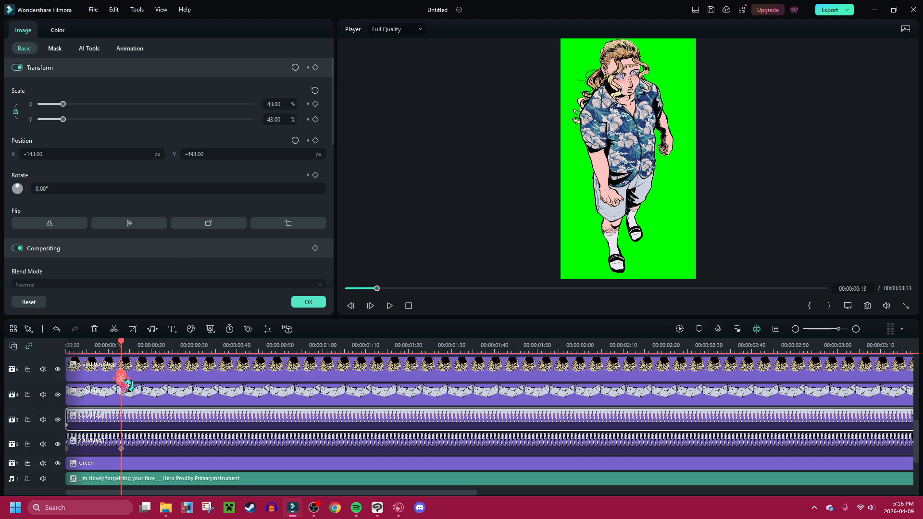
pyautogui.moveTo(122, 380)
pyautogui.mouseDown()
pyautogui.moveTo(54, 383)
pyautogui.moveTo(146, 375)
pyautogui.moveTo(68, 375)
pyautogui.moveTo(121, 375)
pyautogui.mouseUp()
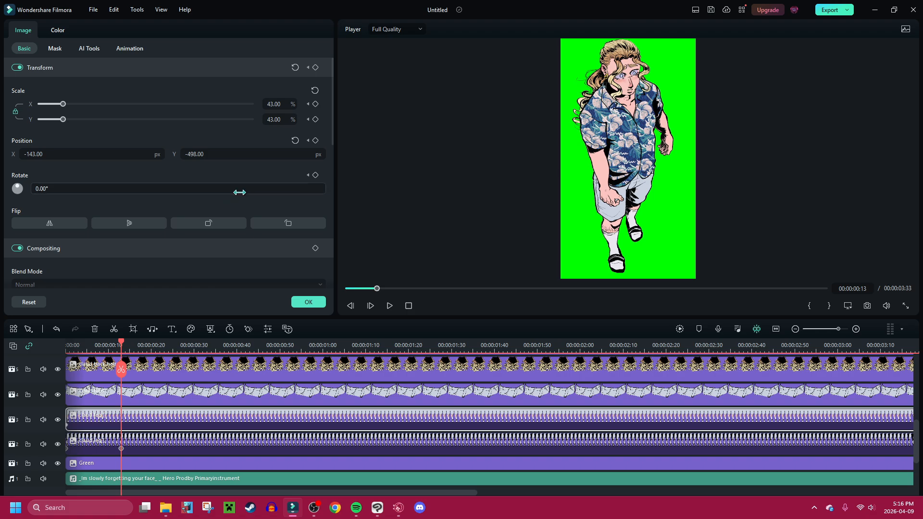
pyautogui.scroll(4, 239, 192)
pyautogui.hotkey('ctrl', 'z')
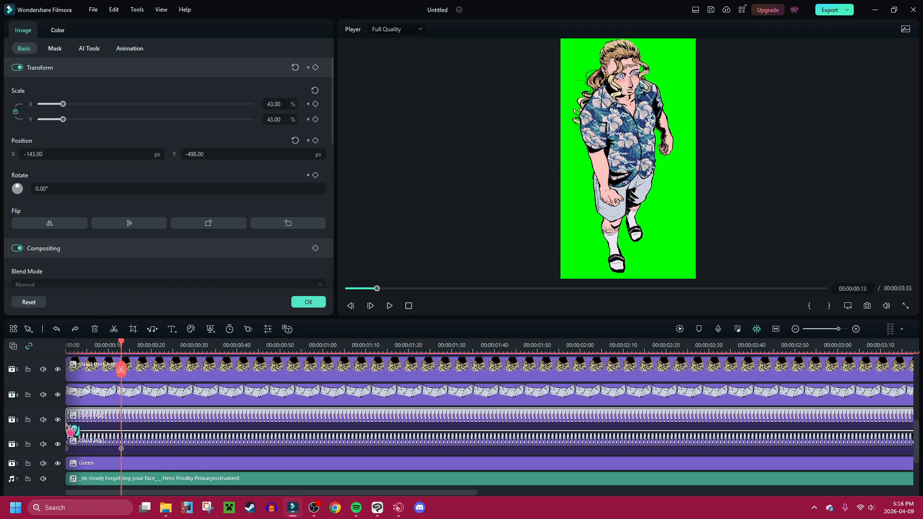
# - Move the front leg's starting keyframe to 00:00:00:14, pose its start at X -174, Y -496 with 6° rotation, and preview the motion
pyautogui.moveTo(68, 425); pyautogui.dragTo(126, 425)
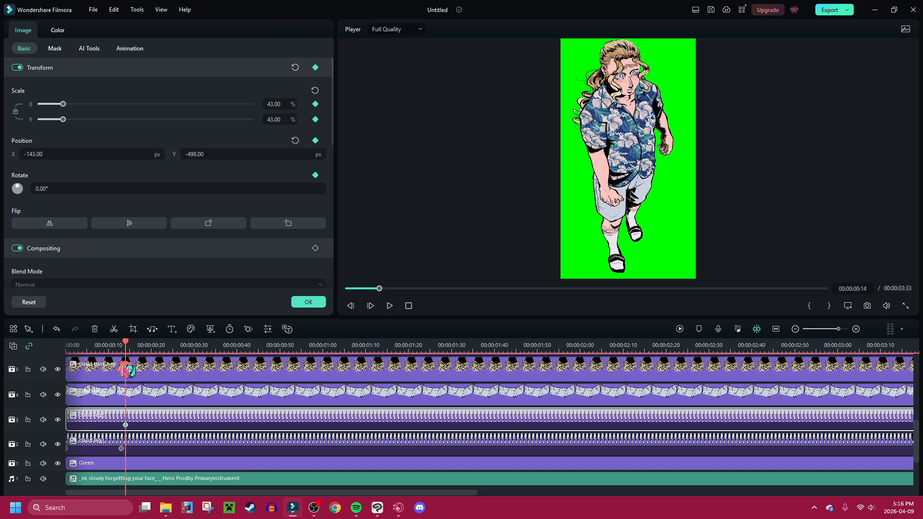
pyautogui.press('Home')
pyautogui.moveTo(143, 187); pyautogui.dragTo(150, 187)
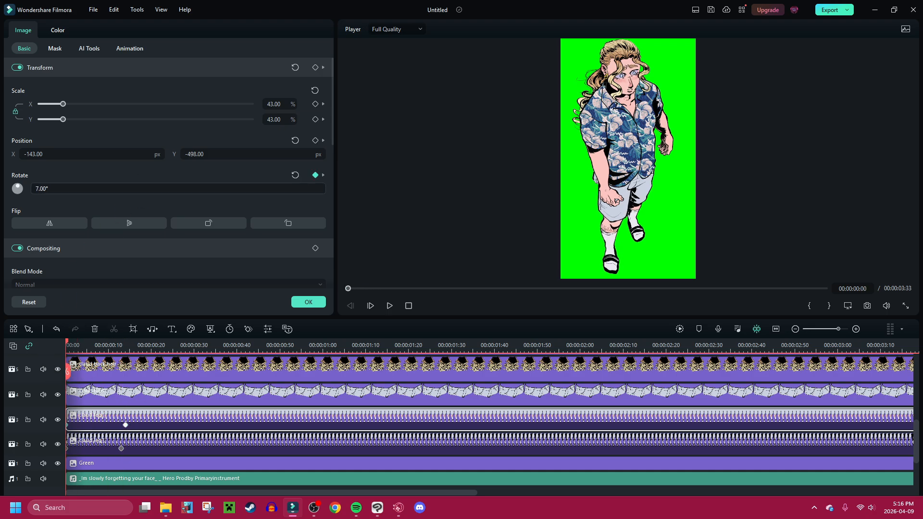
pyautogui.moveTo(100, 154); pyautogui.dragTo(85, 154)
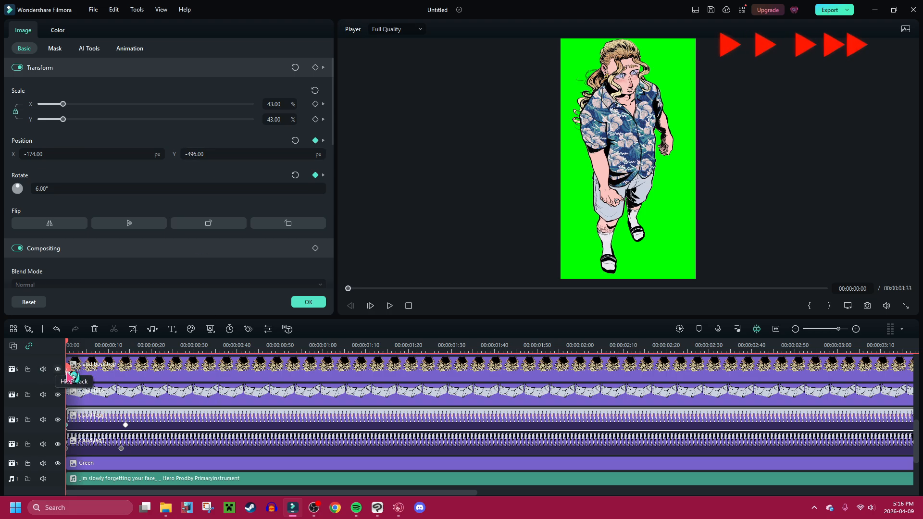
pyautogui.click(129, 388)
pyautogui.moveTo(131, 388); pyautogui.dragTo(66, 380)
pyautogui.click(389, 306)
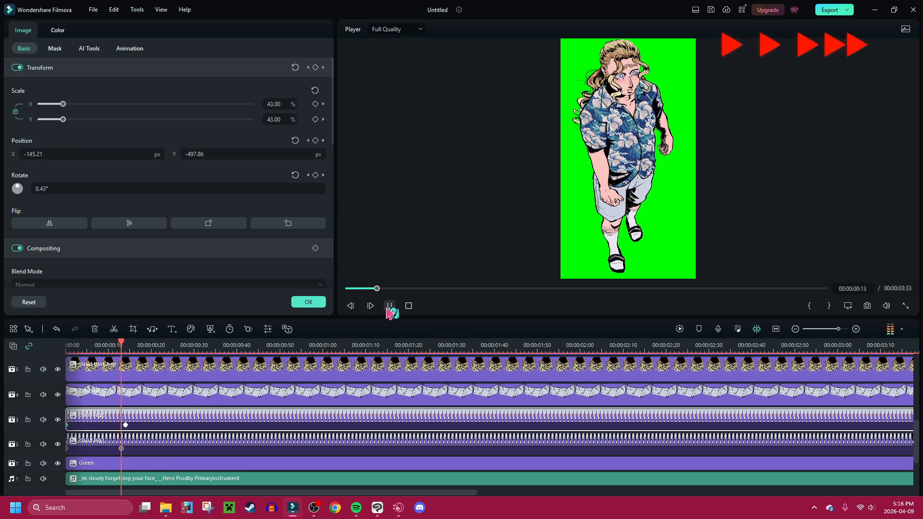
pyautogui.click(389, 306)
# - Swap the front leg's two keyframes to put the unrotated pose first, and delete the rotated-pose keyframe at 00:00:00:13
pyautogui.moveTo(125, 426); pyautogui.dragTo(107, 425)
pyautogui.moveTo(67, 425)
pyautogui.mouseDown()
pyautogui.moveTo(142, 425)
pyautogui.moveTo(66, 425)
pyautogui.mouseUp()
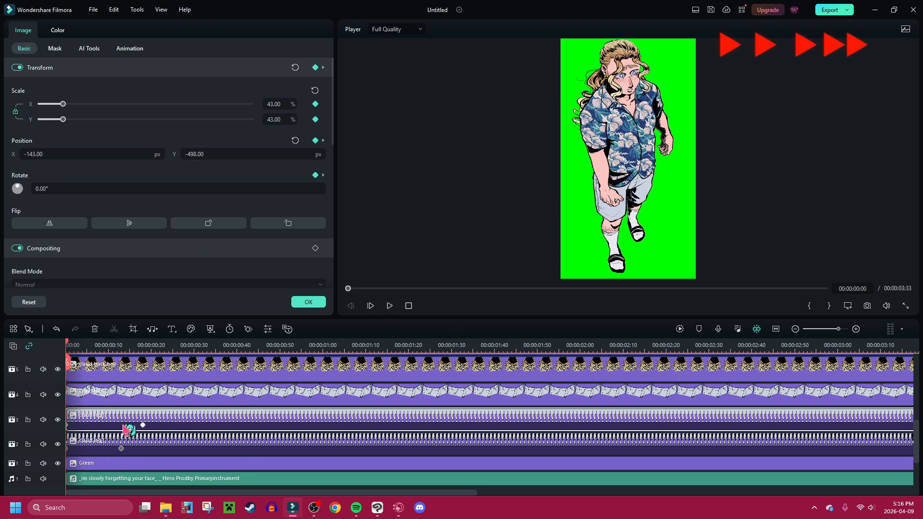
pyautogui.moveTo(143, 426); pyautogui.dragTo(121, 431)
pyautogui.moveTo(142, 387); pyautogui.dragTo(57, 370)
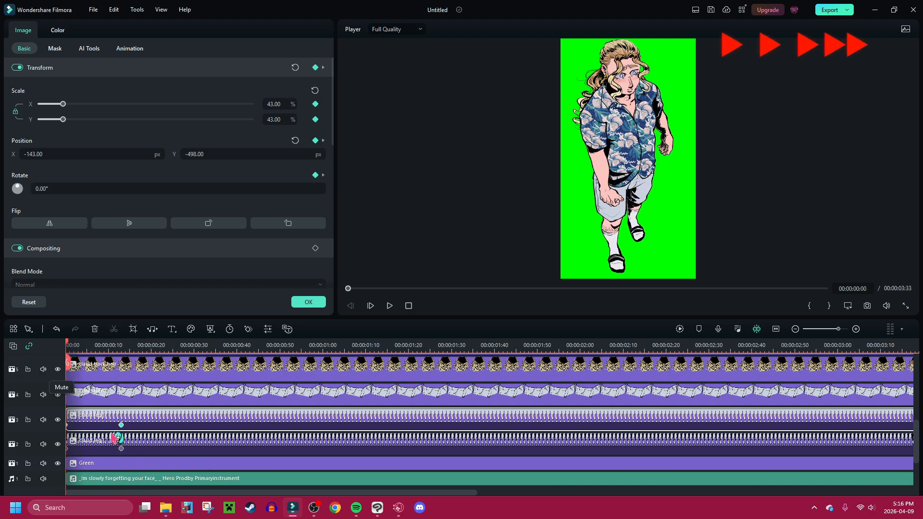
pyautogui.click(121, 425)
pyautogui.rightClick(121, 427)
pyautogui.click(151, 434)
# - Set the front leg's starting position to Y -484 and preview the animation from the start
pyautogui.moveTo(122, 366)
pyautogui.mouseDown()
pyautogui.moveTo(62, 372)
pyautogui.moveTo(96, 365)
pyautogui.moveTo(66, 365)
pyautogui.moveTo(272, 381)
pyautogui.moveTo(66, 364)
pyautogui.moveTo(121, 366)
pyautogui.mouseUp()
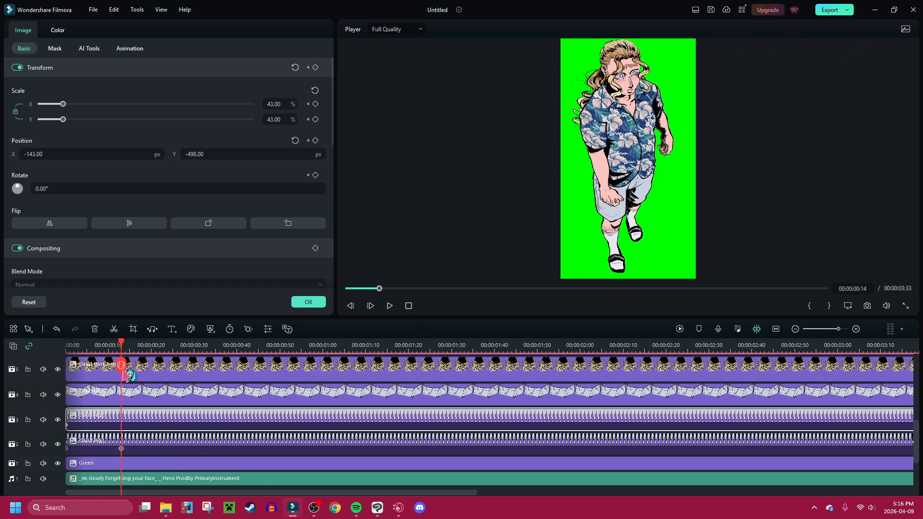
pyautogui.click(69, 426)
pyautogui.moveTo(212, 155); pyautogui.dragTo(219, 155)
pyautogui.moveTo(69, 373)
pyautogui.mouseDown()
pyautogui.moveTo(186, 366)
pyautogui.moveTo(66, 380)
pyautogui.mouseUp()
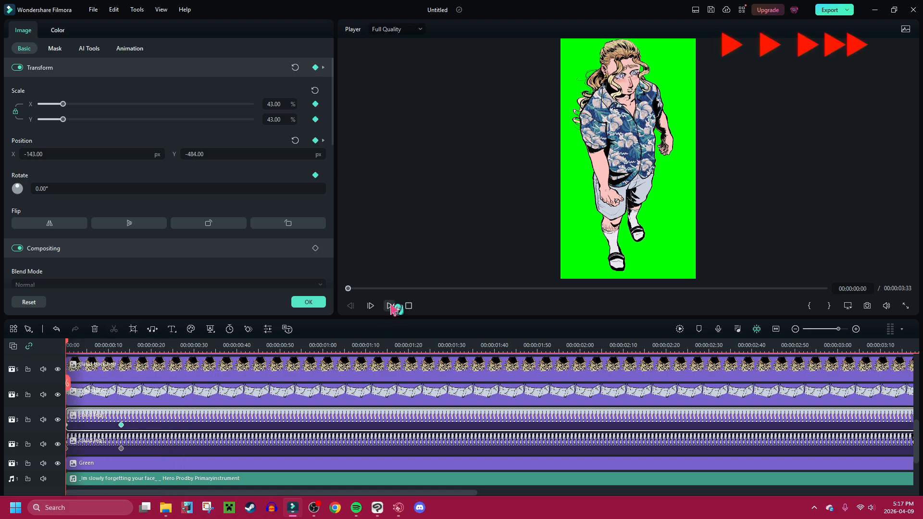
pyautogui.click(390, 305)
pyautogui.click(390, 306)
# - Delete the front leg's position keyframe at 00:00:00:13
pyautogui.moveTo(386, 380); pyautogui.dragTo(65, 392)
pyautogui.rightClick(121, 424)
pyautogui.click(152, 437)
# - Keyframe the front leg at 00:00:03:33 with a -1° rotation and position X -135, and play the animation through
pyautogui.click(390, 306)
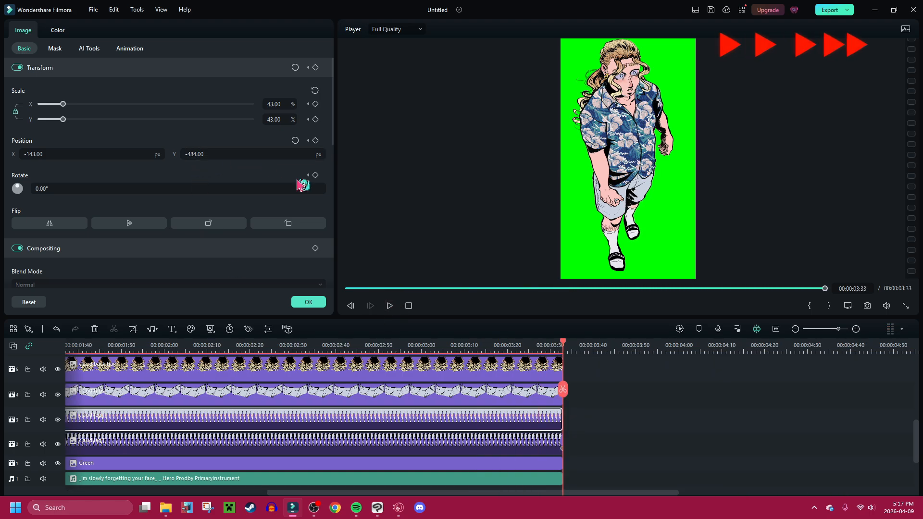
pyautogui.moveTo(274, 188); pyautogui.dragTo(269, 189)
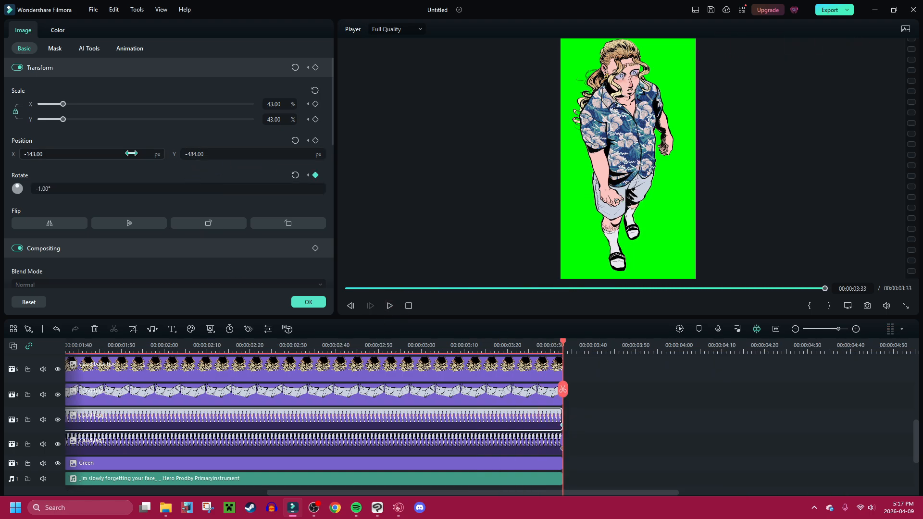
pyautogui.moveTo(127, 152); pyautogui.dragTo(132, 152)
pyautogui.moveTo(563, 390); pyautogui.dragTo(72, 354)
pyautogui.click(390, 306)
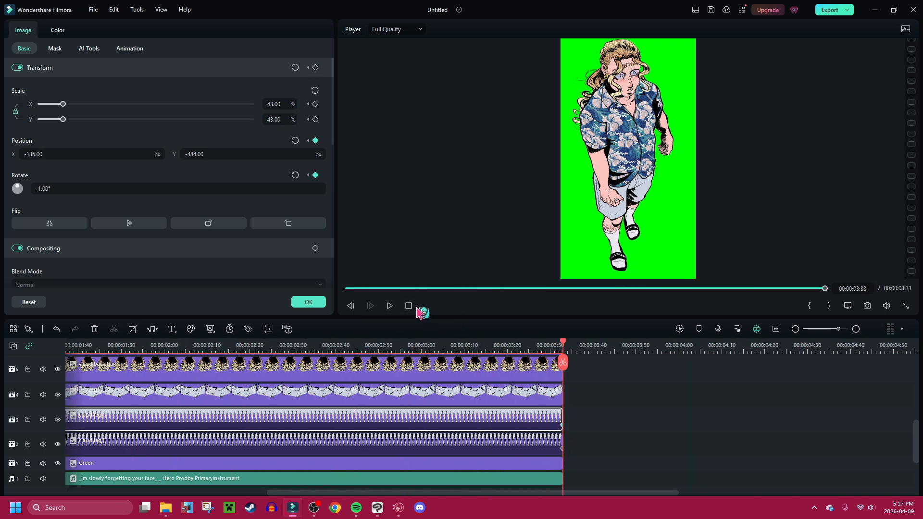
pyautogui.click(408, 307)
# - Keyframe the shorts' position at the start, with Y -112 at 00:00:00:13 and Y -123 at 00:00:03:27
pyautogui.scroll(1, 377, 382)
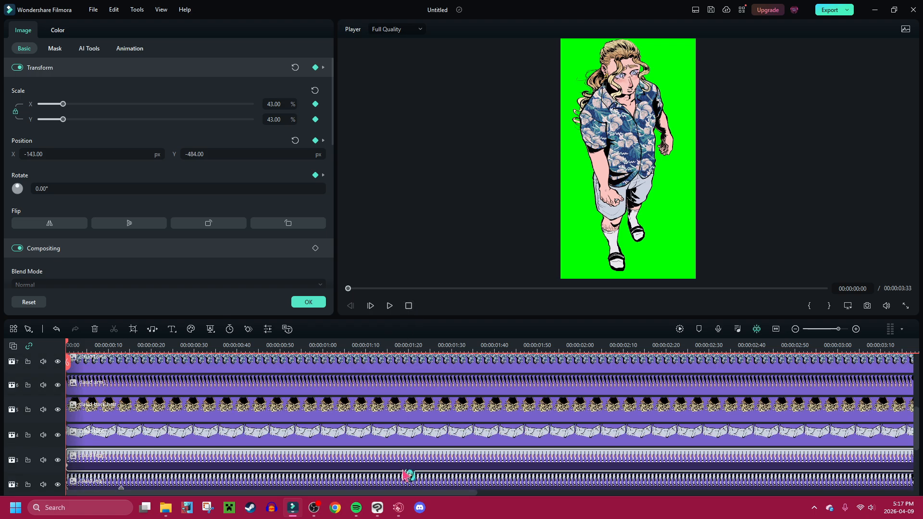
pyautogui.click(427, 438)
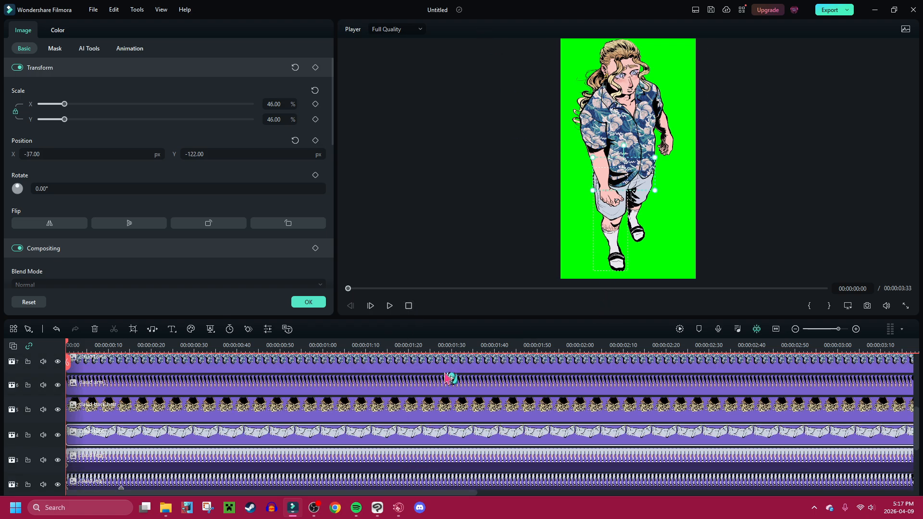
pyautogui.click(315, 142)
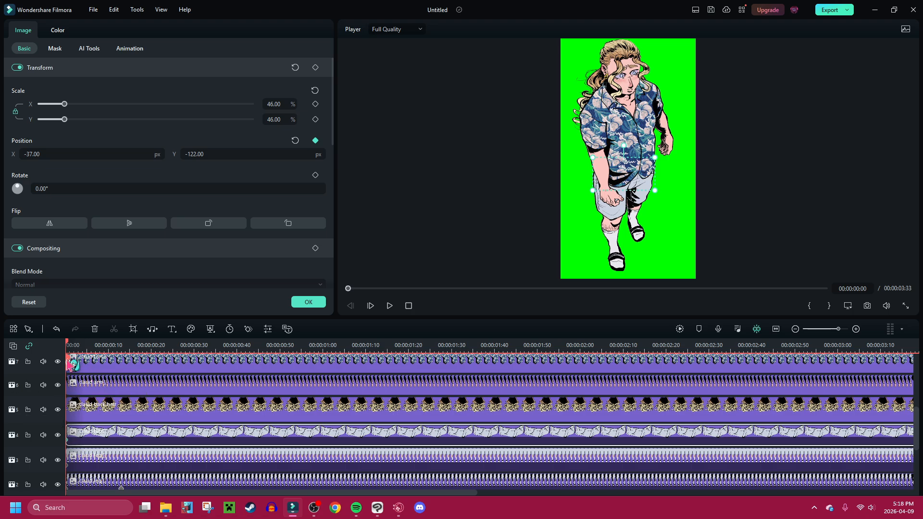
pyautogui.moveTo(69, 363); pyautogui.dragTo(128, 373)
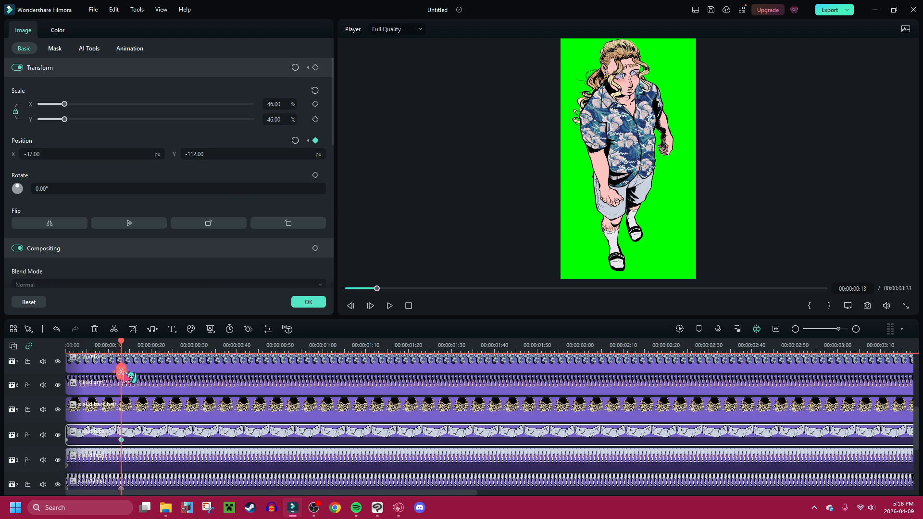
pyautogui.moveTo(124, 374); pyautogui.dragTo(834, 379)
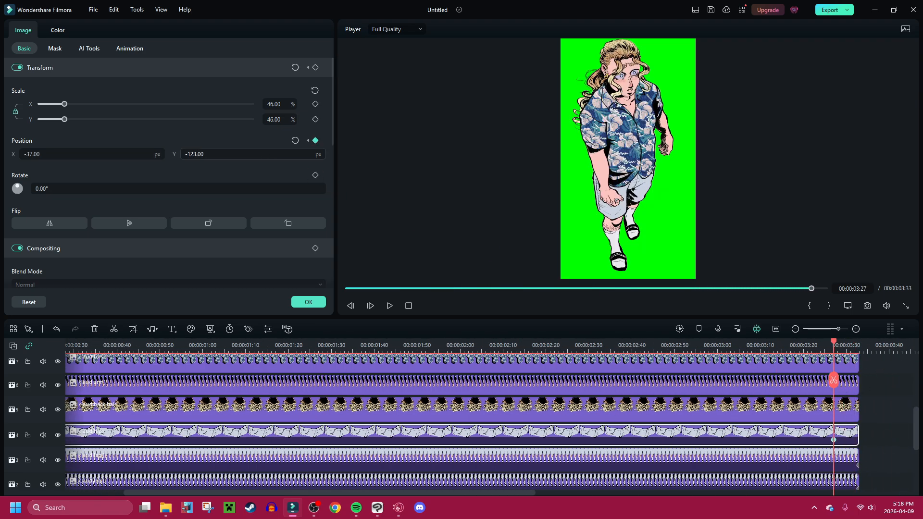
# - Add a position keyframe to the torso clip on track 7 and set its Y position to 227 at 00:00:03:26
pyautogui.moveTo(833, 379); pyautogui.dragTo(812, 381)
pyautogui.scroll(1, 232, 395)
pyautogui.click(239, 383)
pyautogui.click(315, 141)
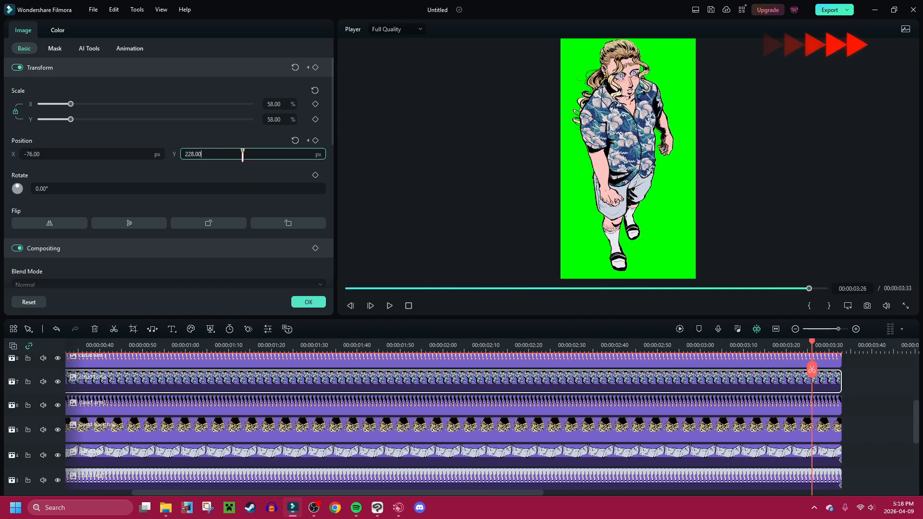
pyautogui.moveTo(244, 156); pyautogui.dragTo(243, 156)
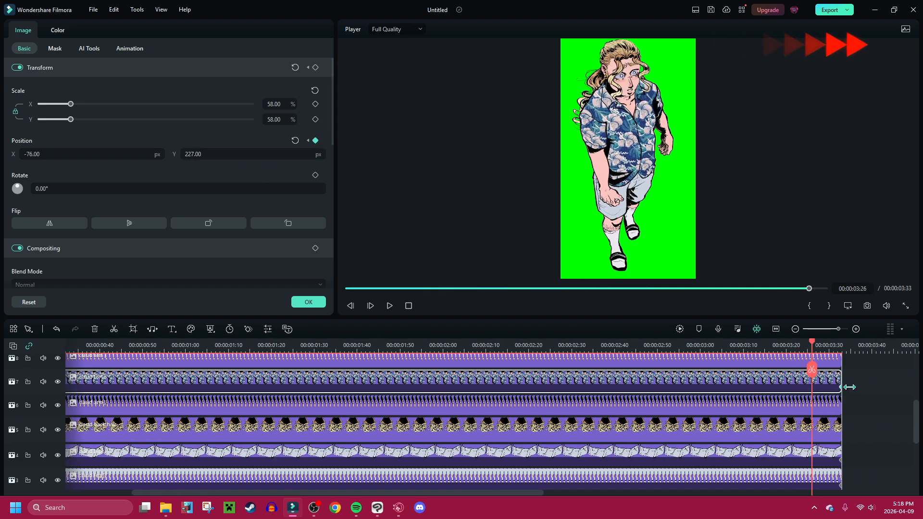
# - Delete the torso's end keyframe and set its Y position to 221 at 00:00:03:15
pyautogui.moveTo(812, 383); pyautogui.dragTo(765, 380)
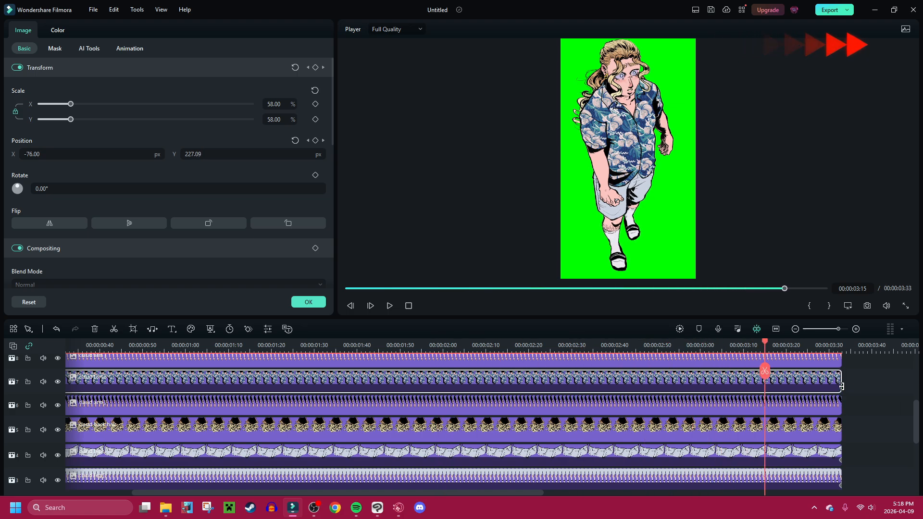
pyautogui.rightClick(840, 386)
pyautogui.click(826, 393)
pyautogui.moveTo(239, 156); pyautogui.dragTo(235, 156)
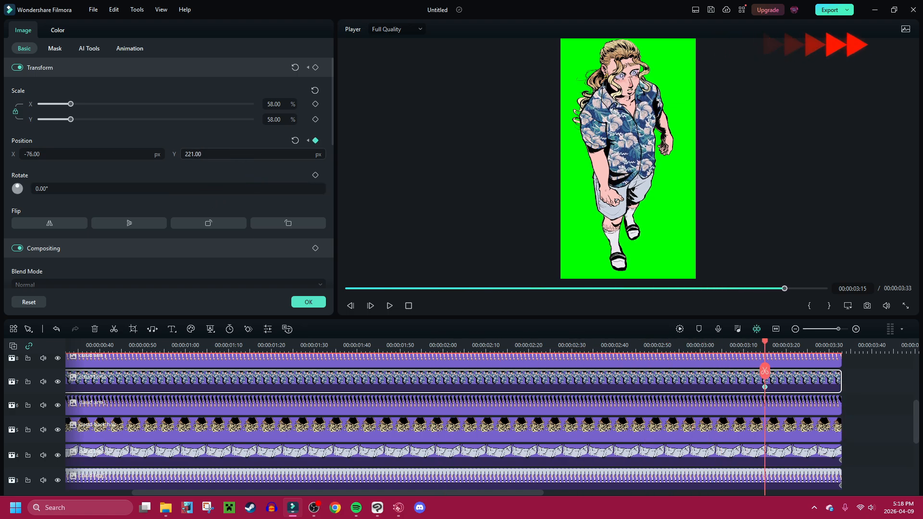
# - Play the animation from the start and check the leg clip's keyframe at 00:00:00:13 on track 2
pyautogui.moveTo(767, 390); pyautogui.dragTo(67, 375)
pyautogui.click(388, 307)
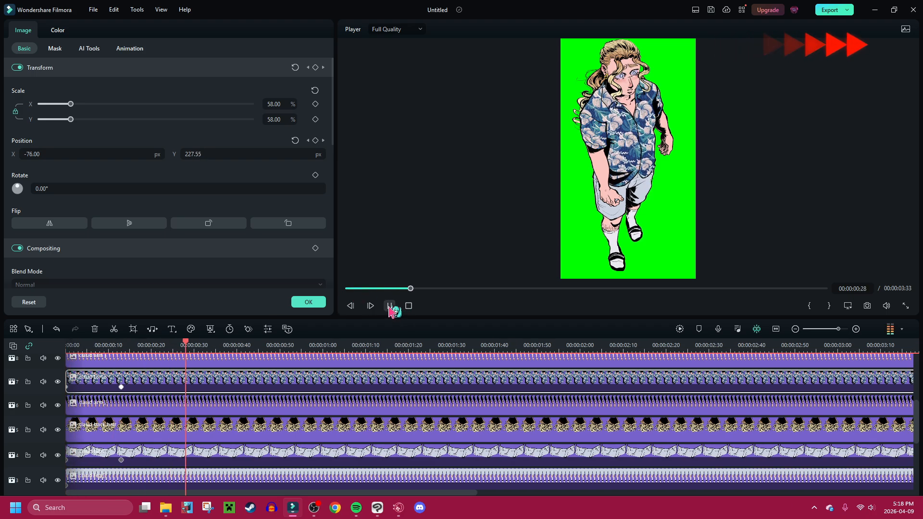
pyautogui.click(389, 308)
pyautogui.scroll(-2, 233, 426)
pyautogui.click(133, 469)
pyautogui.click(122, 469)
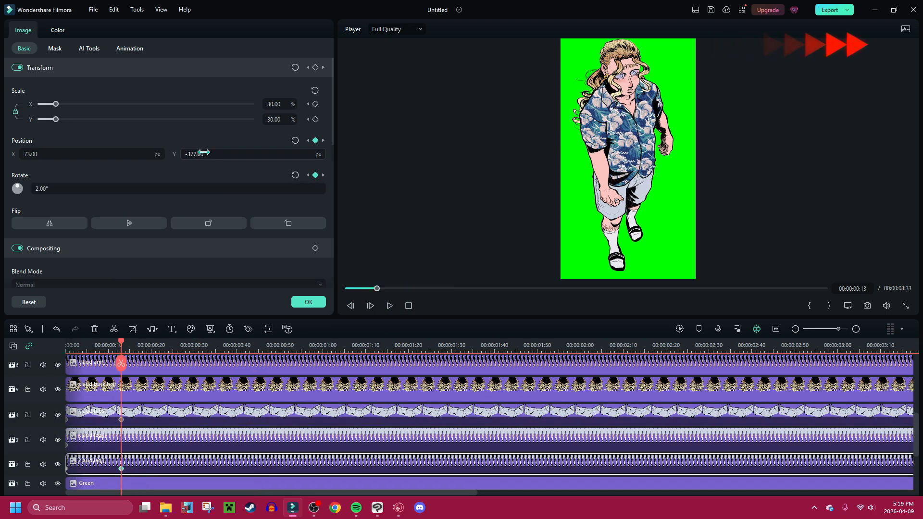
# - Keyframe the back hair clip at 00:00:00:13 with a 15° rotation and position X -186
pyautogui.moveTo(121, 372); pyautogui.dragTo(63, 391)
pyautogui.scroll(2, 261, 392)
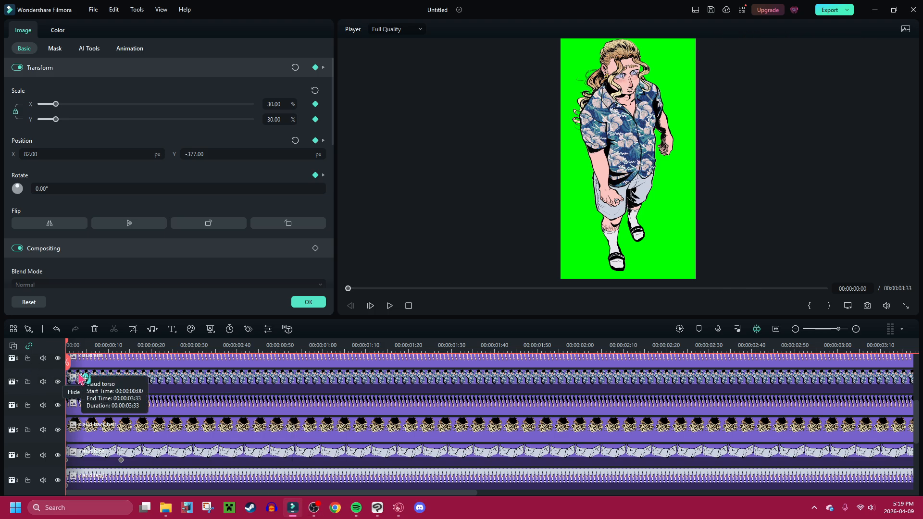
pyautogui.moveTo(71, 367); pyautogui.dragTo(121, 423)
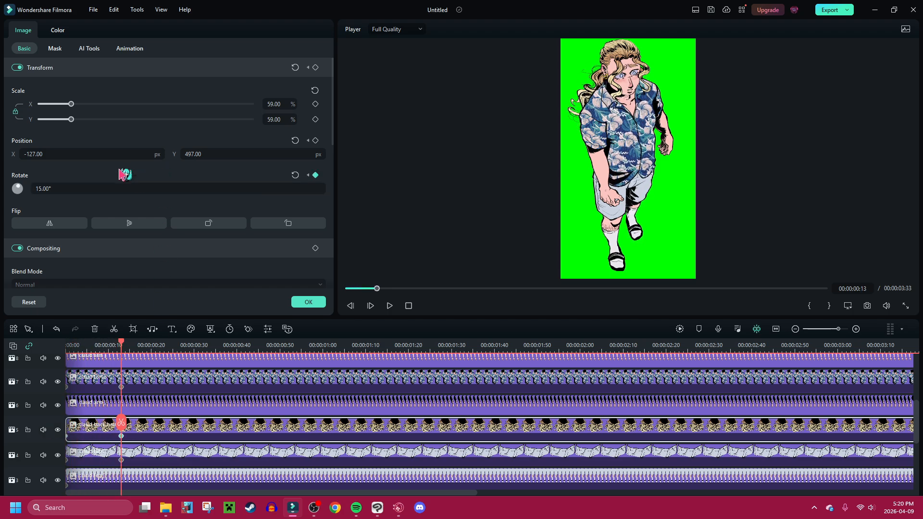
pyautogui.moveTo(86, 153); pyautogui.dragTo(59, 154)
pyautogui.moveTo(121, 422); pyautogui.dragTo(4, 435)
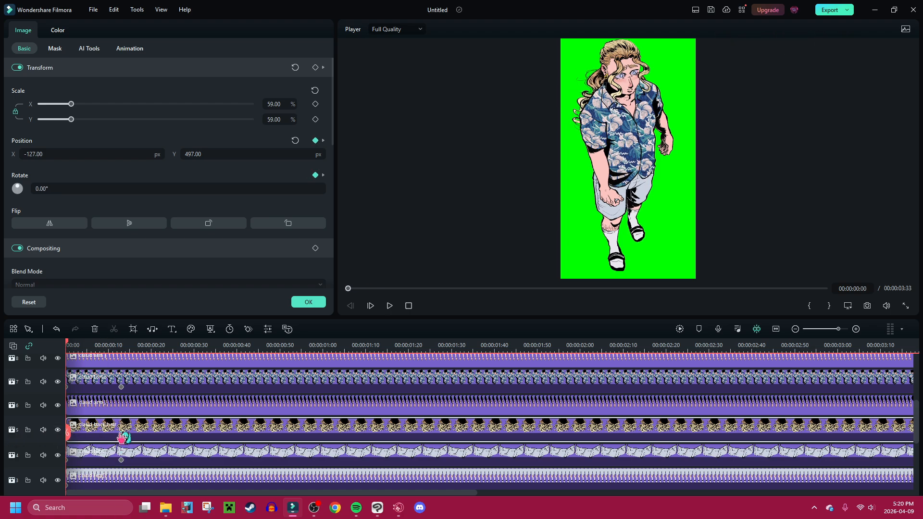
# - Keyframe the back hair at 00:00:00:29 with a 23° rotation and position X -212, Y 504, scrubbing to check the swing
pyautogui.moveTo(68, 437); pyautogui.dragTo(191, 411)
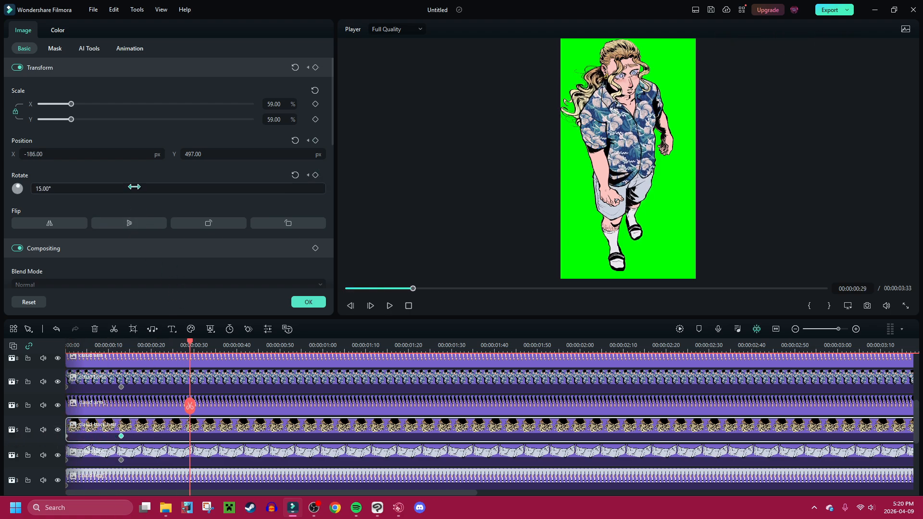
pyautogui.moveTo(134, 186); pyautogui.dragTo(145, 186)
pyautogui.moveTo(113, 154); pyautogui.dragTo(103, 154)
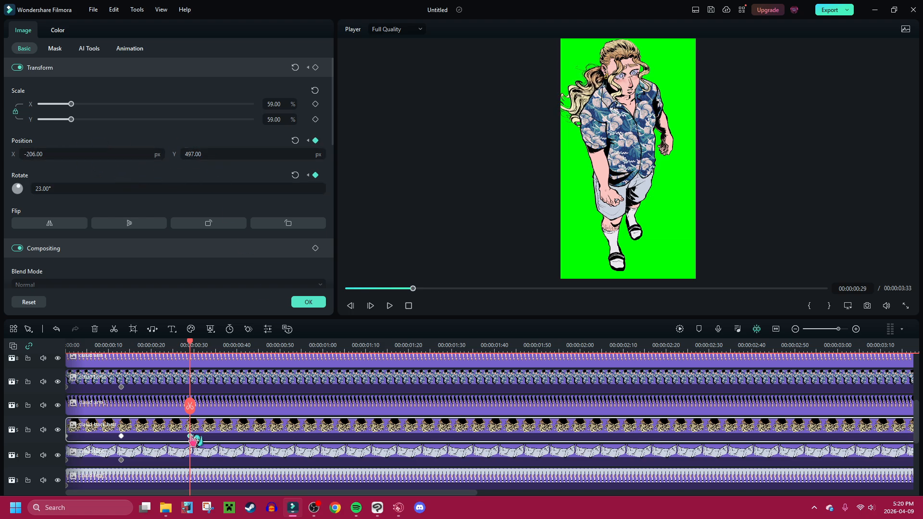
pyautogui.moveTo(188, 409)
pyautogui.mouseDown()
pyautogui.moveTo(98, 410)
pyautogui.moveTo(177, 410)
pyautogui.mouseUp()
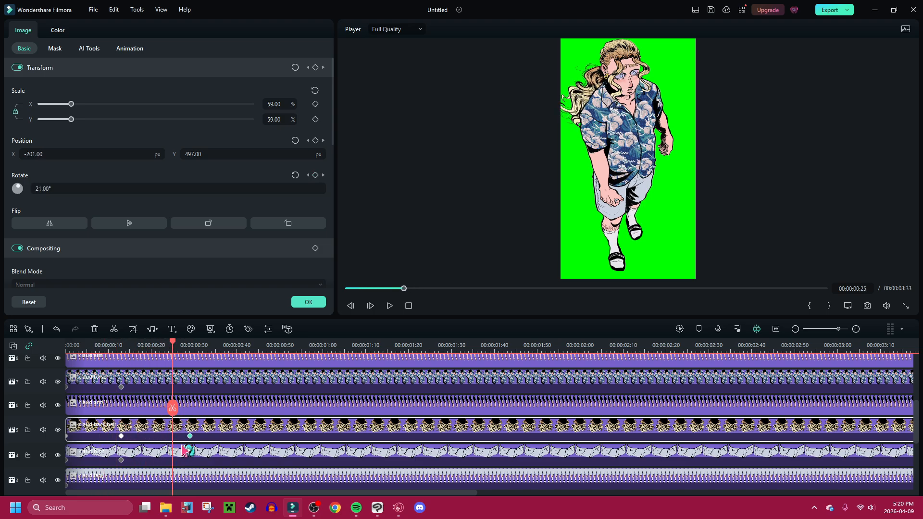
pyautogui.moveTo(100, 155); pyautogui.dragTo(99, 154)
pyautogui.moveTo(217, 155); pyautogui.dragTo(220, 155)
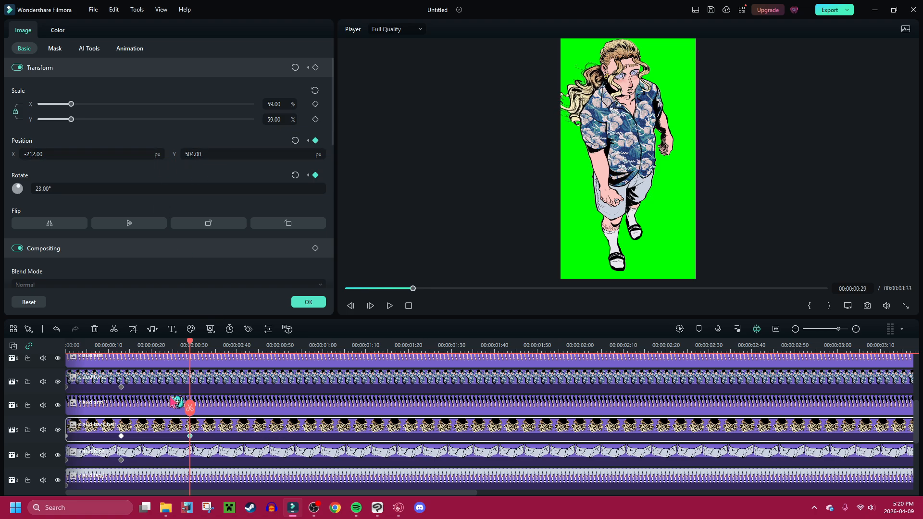
pyautogui.moveTo(191, 409); pyautogui.dragTo(24, 402)
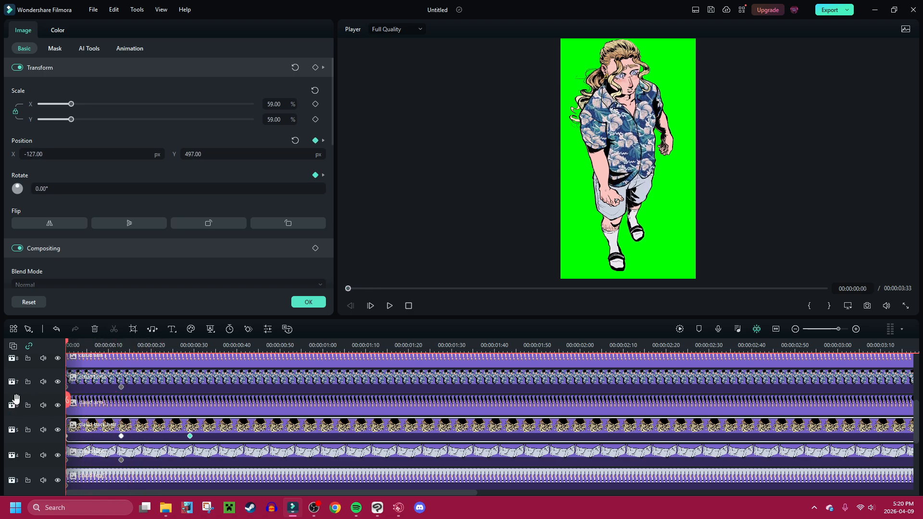
pyautogui.click(189, 438)
# - Keyframe the front arm clip on track 8 at 00:00:00:13 with a 9° rotation and position X -262
pyautogui.hscroll(3, 745, 452)
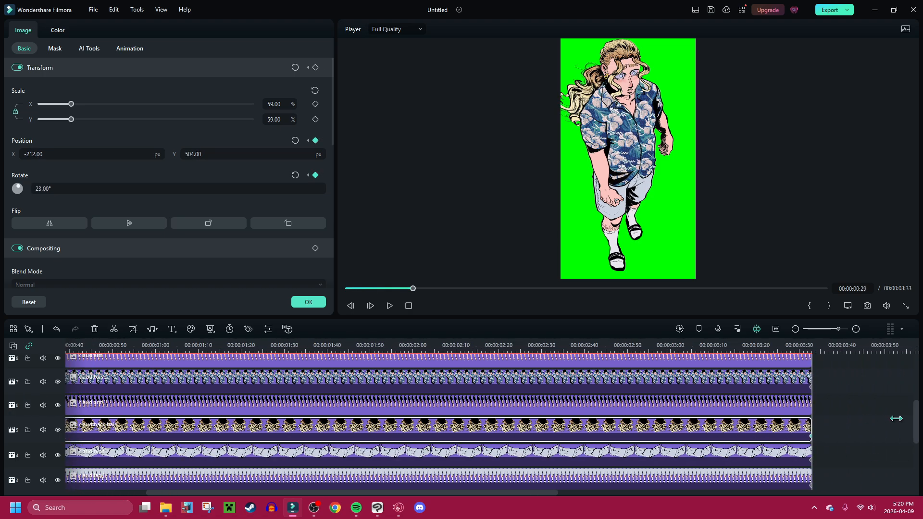
pyautogui.click(897, 421)
pyautogui.moveTo(812, 404); pyautogui.dragTo(123, 394)
pyautogui.scroll(2, 24, 384)
pyautogui.click(105, 414)
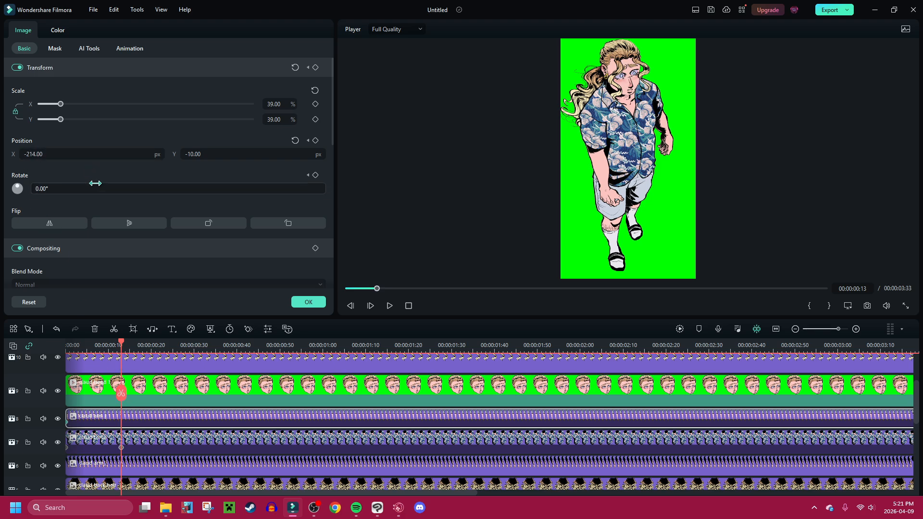
pyautogui.moveTo(93, 190); pyautogui.dragTo(102, 190)
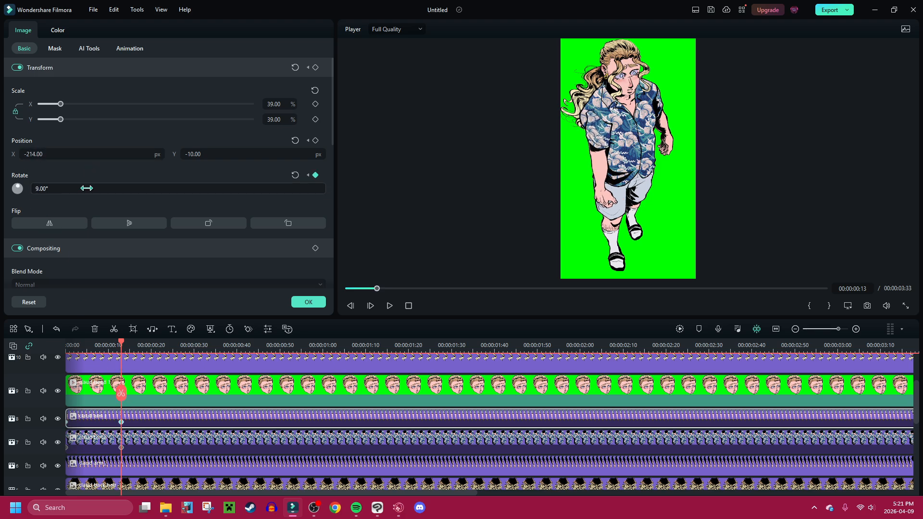
pyautogui.moveTo(60, 156); pyautogui.dragTo(37, 155)
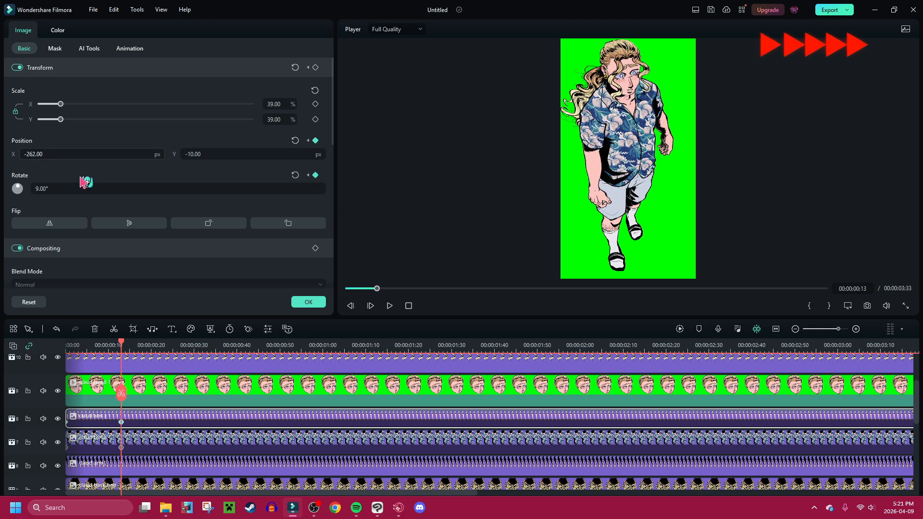
# - Keyframe the front arm at 00:00:03:28 with a 16° rotation and position X -307, and return to the start
pyautogui.moveTo(120, 392); pyautogui.dragTo(820, 387)
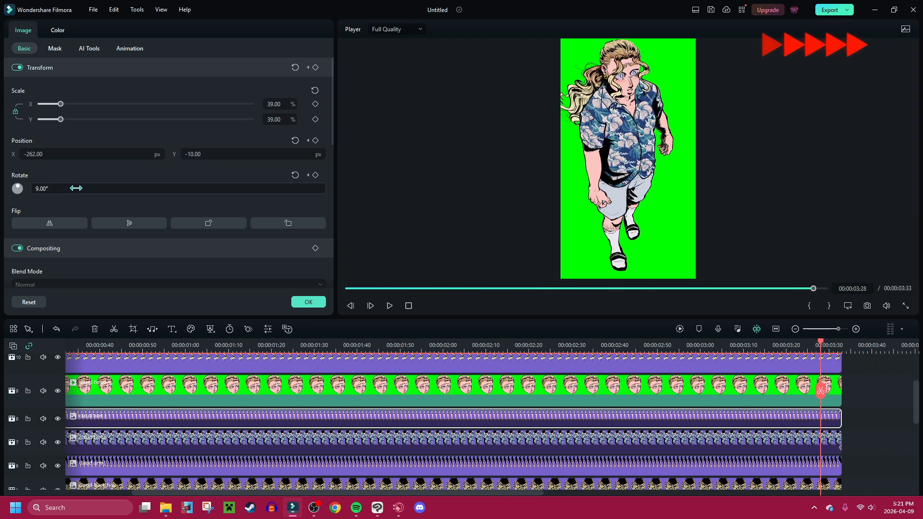
pyautogui.moveTo(112, 191); pyautogui.dragTo(125, 191)
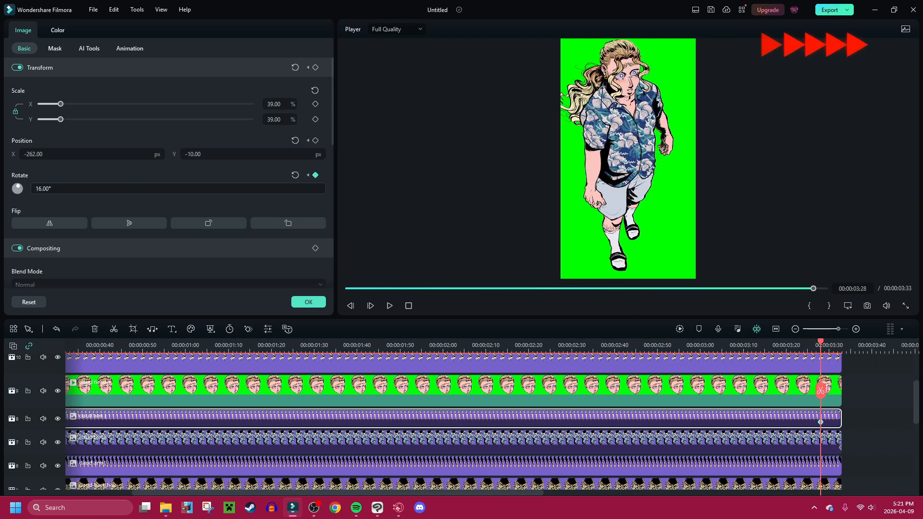
pyautogui.moveTo(115, 154); pyautogui.dragTo(99, 154)
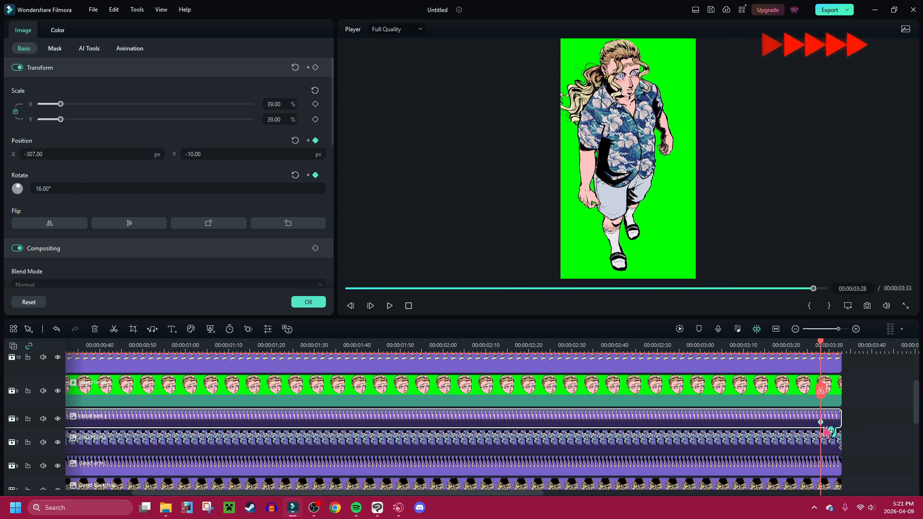
pyautogui.moveTo(824, 430); pyautogui.dragTo(57, 360)
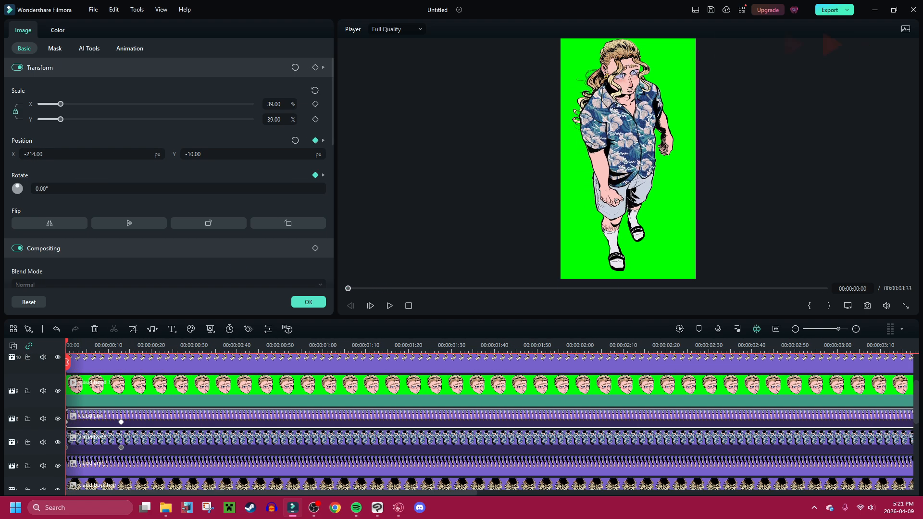
# - Set the front arm's Y position to -27 at 00:00:00:13 and -39 at 00:00:03:33, and play the animation
pyautogui.click(121, 422)
pyautogui.moveTo(122, 365); pyautogui.dragTo(840, 427)
pyautogui.moveTo(215, 151); pyautogui.dragTo(201, 151)
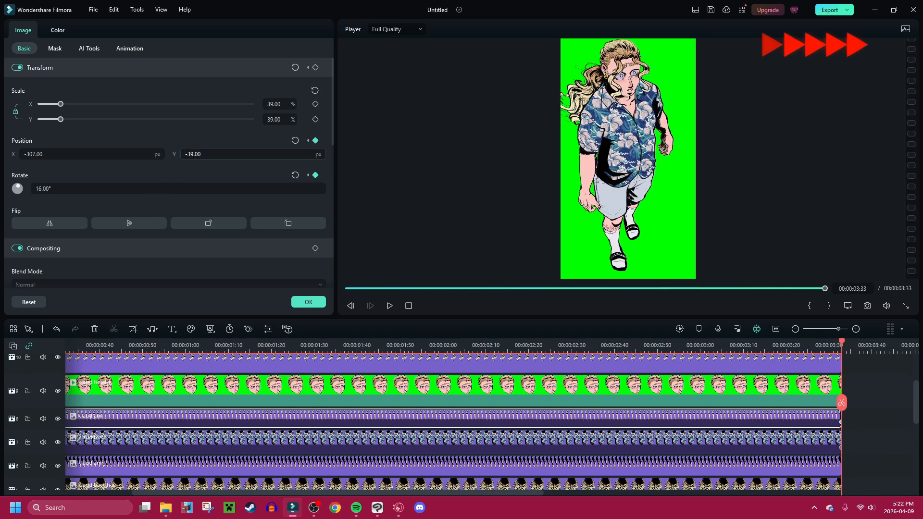
pyautogui.moveTo(841, 402); pyautogui.dragTo(67, 369)
pyautogui.click(390, 306)
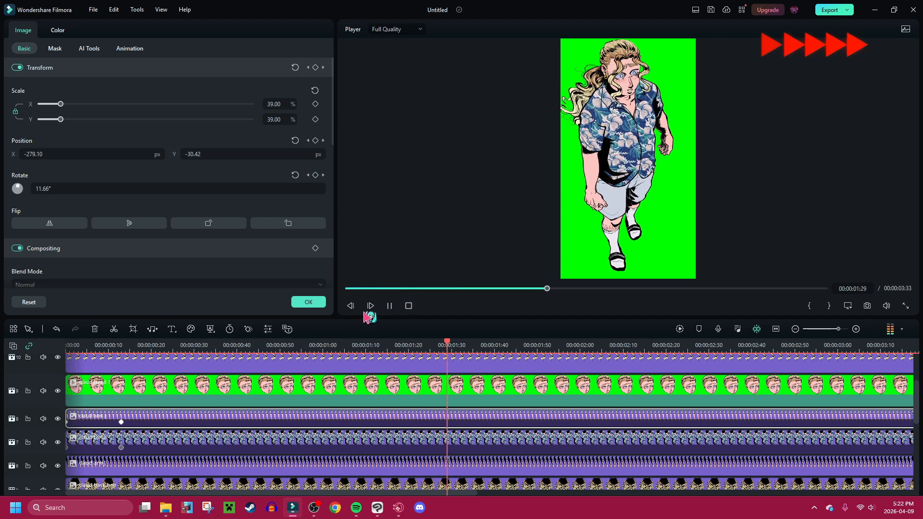
# - Add position and rotation keyframes to the other arm clip on track 6 at the start of the timeline
pyautogui.click(389, 473)
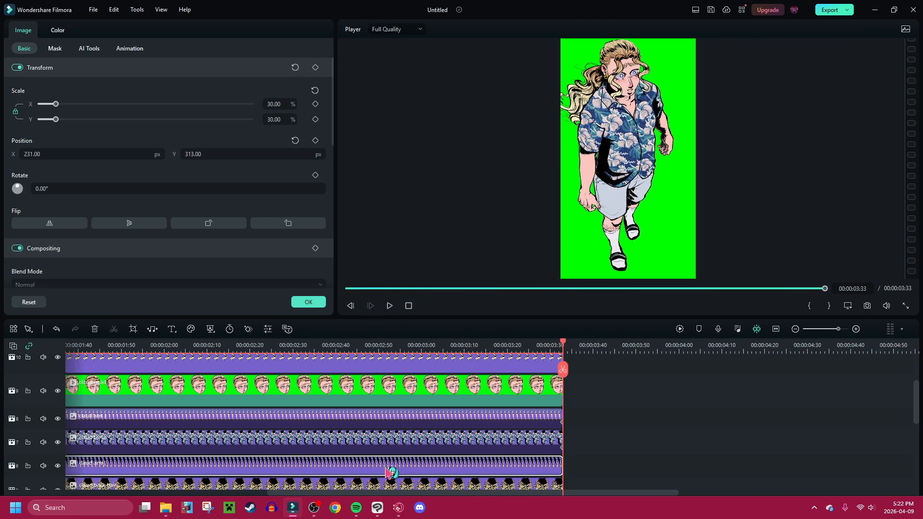
pyautogui.click(315, 141)
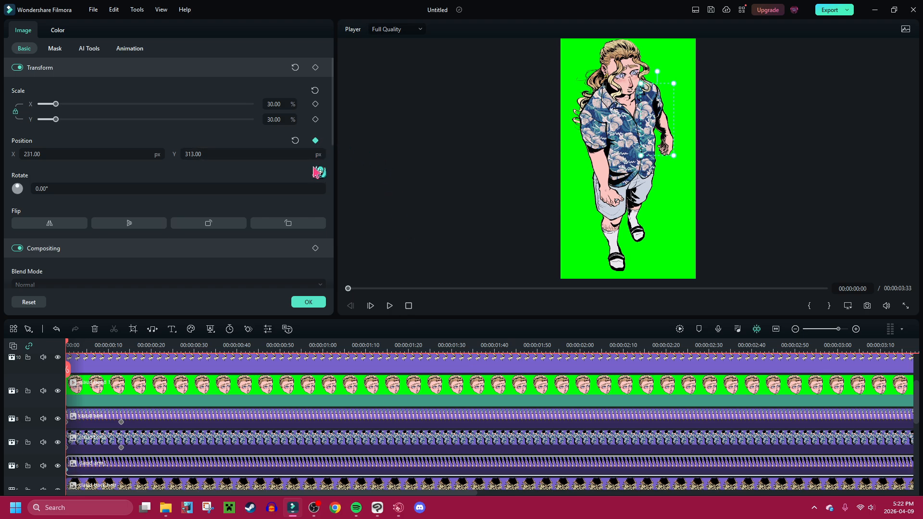
pyautogui.click(316, 176)
# - Keyframe the track 6 arm at 00:00:00:13 with position X 203 and a 7° rotation, and preview the motion
pyautogui.moveTo(67, 373); pyautogui.dragTo(122, 374)
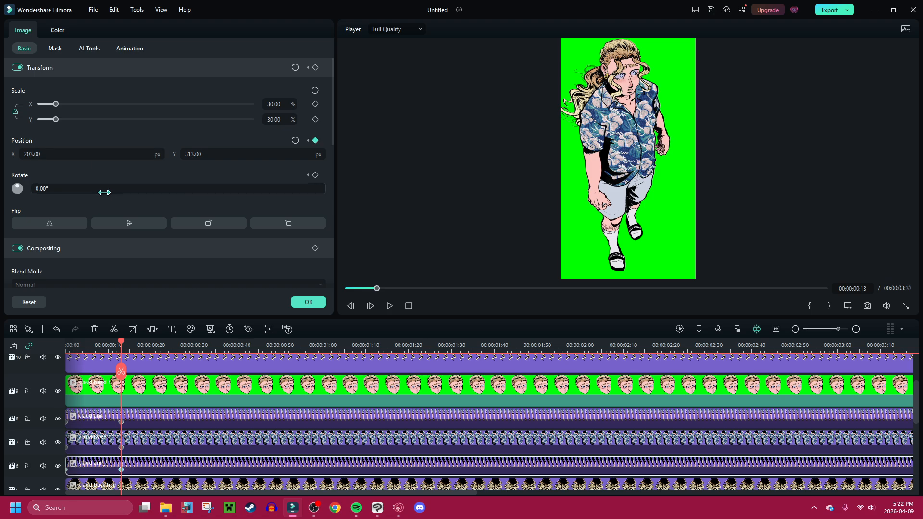
pyautogui.moveTo(121, 371); pyautogui.dragTo(63, 383)
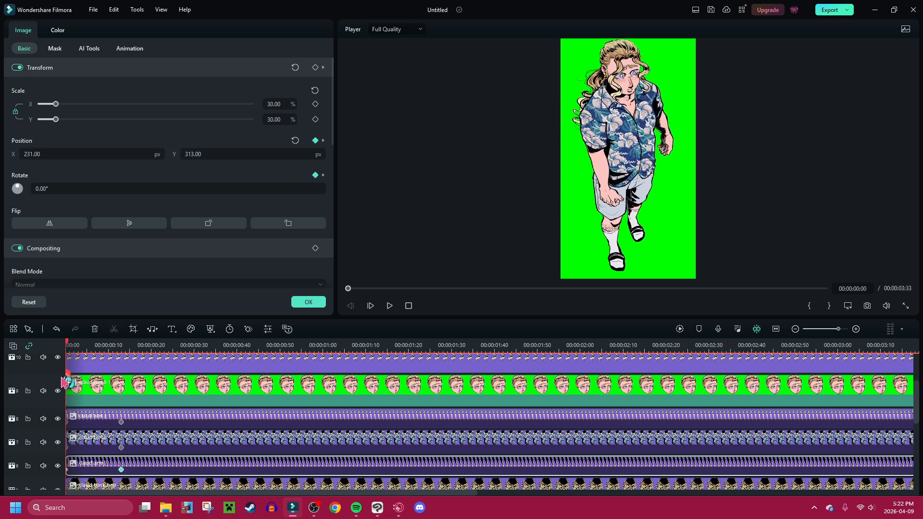
pyautogui.click(390, 307)
pyautogui.press('space')
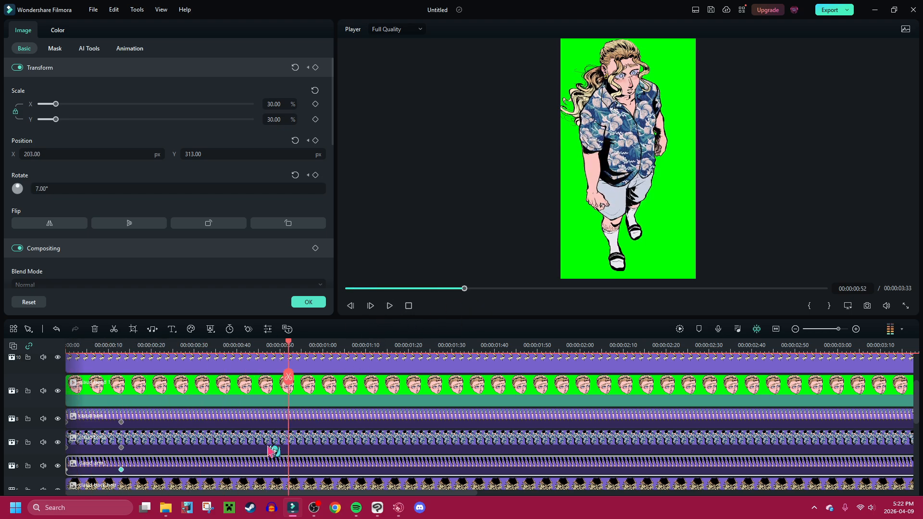
# - Delete the track 6 arm's keyframe at 00:00:00:13
pyautogui.click(123, 471)
pyautogui.rightClick(124, 471)
pyautogui.click(191, 427)
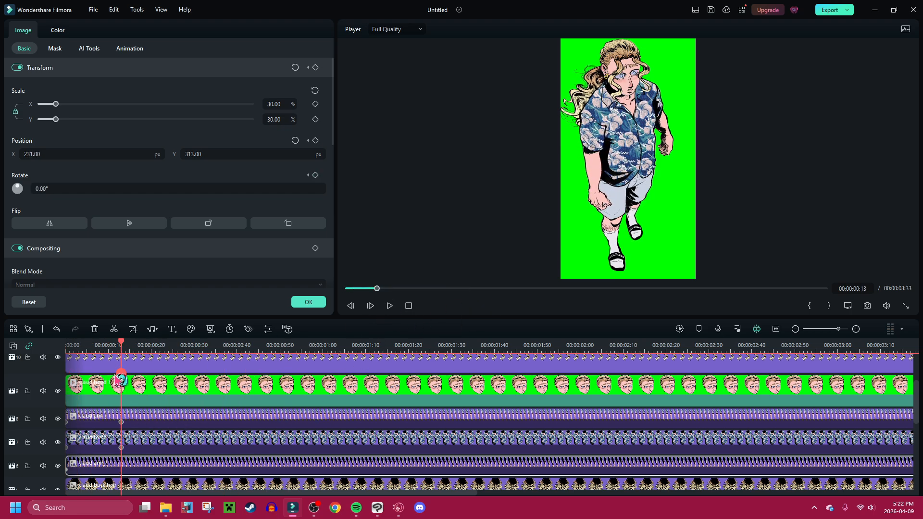
# - Clear all keyframes from the front arm clip on track 8
pyautogui.click(168, 418)
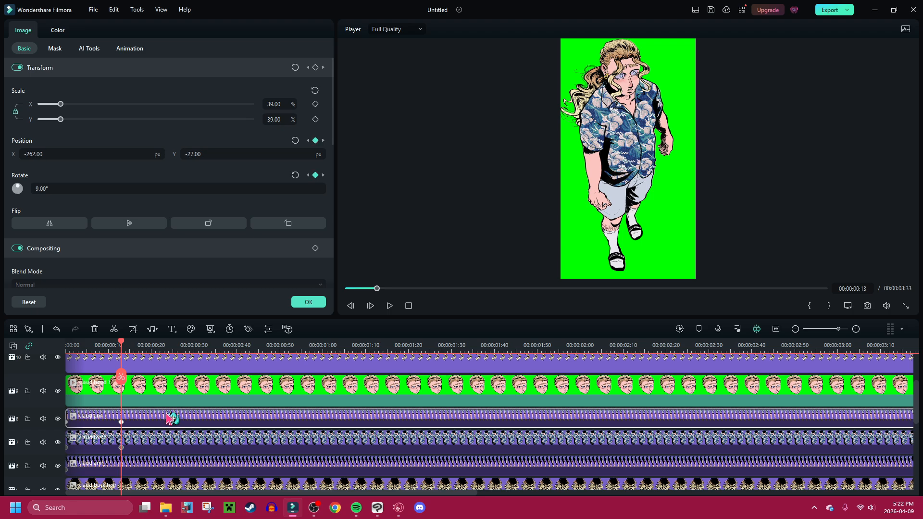
pyautogui.rightClick(169, 418)
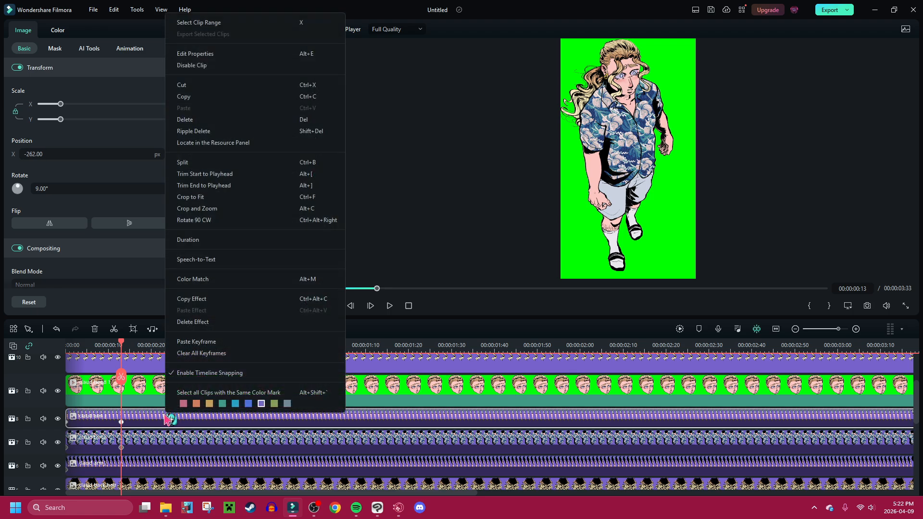
pyautogui.click(239, 354)
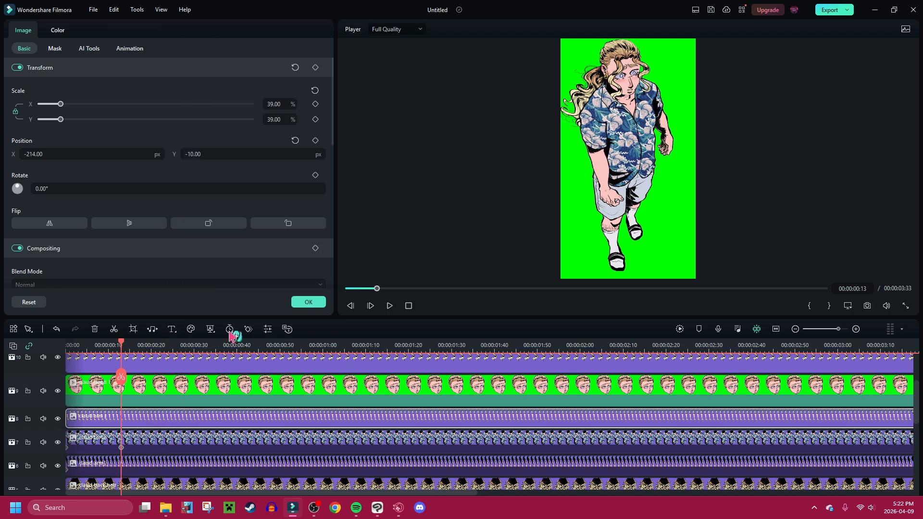
# - Keyframe the front arm at the start of the timeline with a 14° rotation and position X -298
pyautogui.click(315, 141)
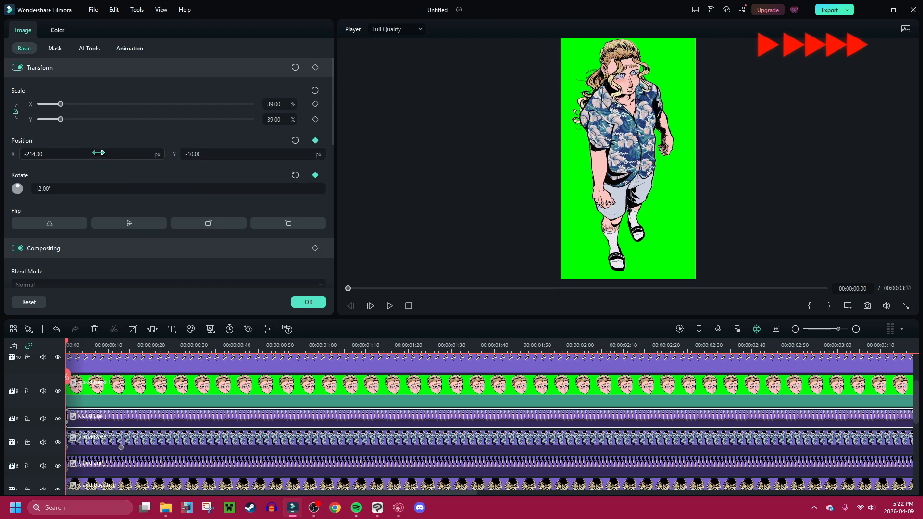
pyautogui.moveTo(96, 153); pyautogui.dragTo(61, 153)
pyautogui.moveTo(114, 189); pyautogui.dragTo(115, 189)
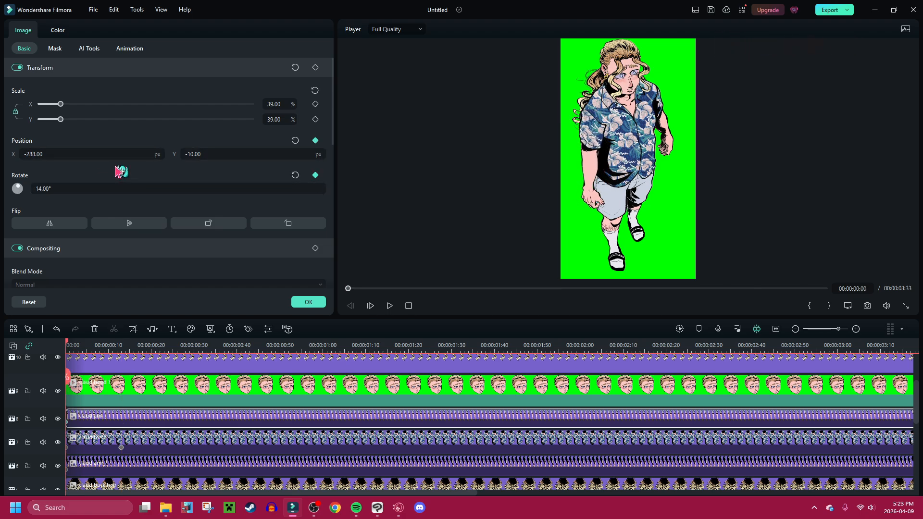
# - Keyframe the front arm at 00:00:00:13 with a 7° rotation and position X -261, Y 4
pyautogui.click(122, 382)
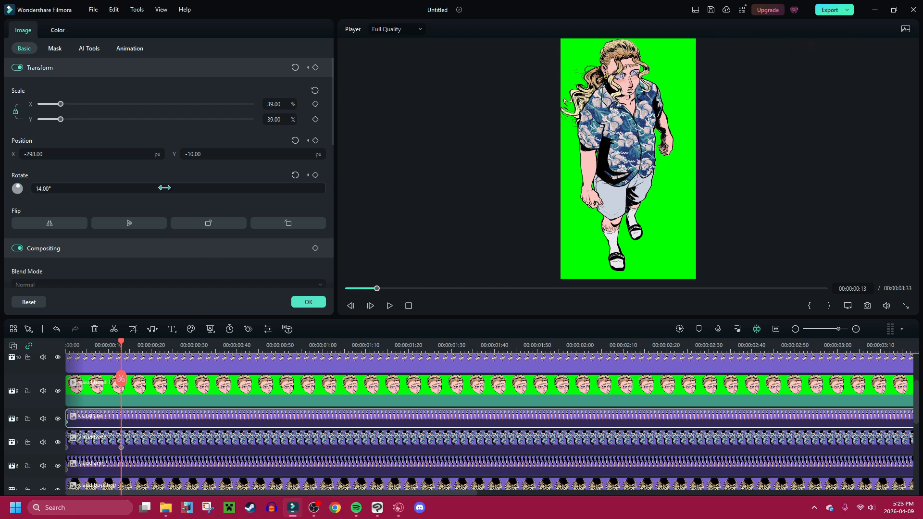
pyautogui.moveTo(165, 187); pyautogui.dragTo(161, 188)
pyautogui.moveTo(111, 153); pyautogui.dragTo(129, 153)
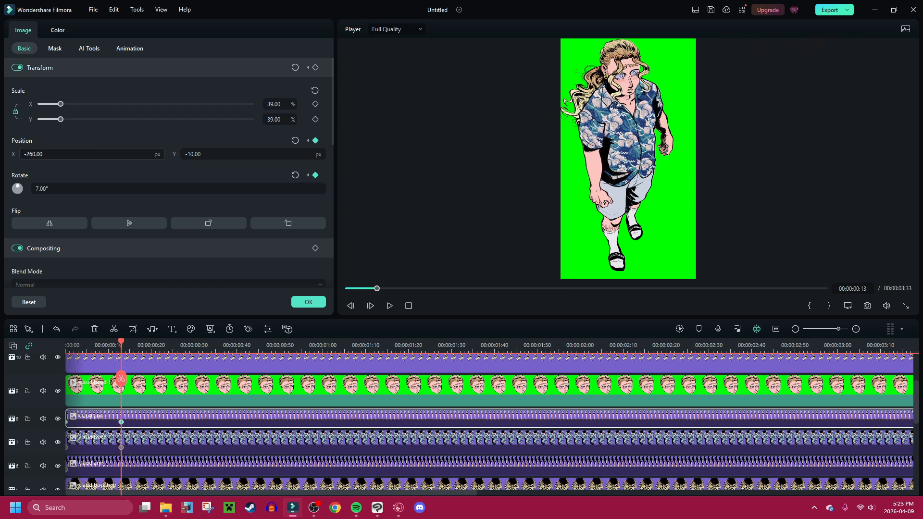
pyautogui.moveTo(121, 378); pyautogui.dragTo(133, 368)
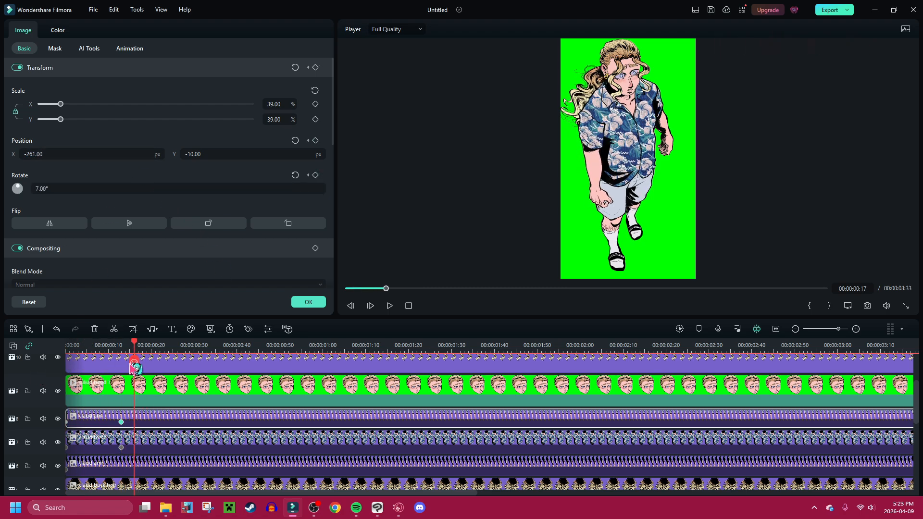
pyautogui.click(67, 422)
pyautogui.click(121, 422)
pyautogui.moveTo(205, 154); pyautogui.dragTo(211, 155)
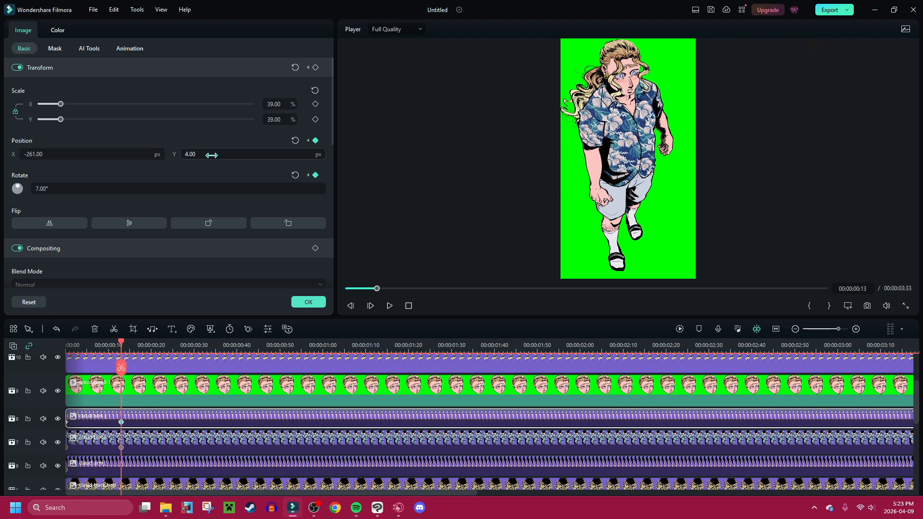
# - Set the front arm's position X to -256 at 00:00:00:13 and keyframe it at the clip's end with a 2° rotation and X -234
pyautogui.moveTo(113, 153); pyautogui.dragTo(116, 153)
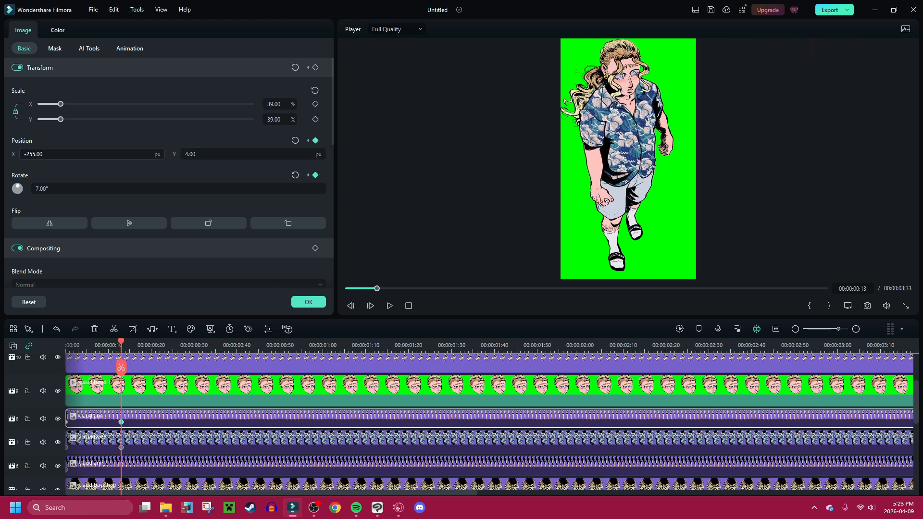
pyautogui.moveTo(121, 367); pyautogui.dragTo(785, 408)
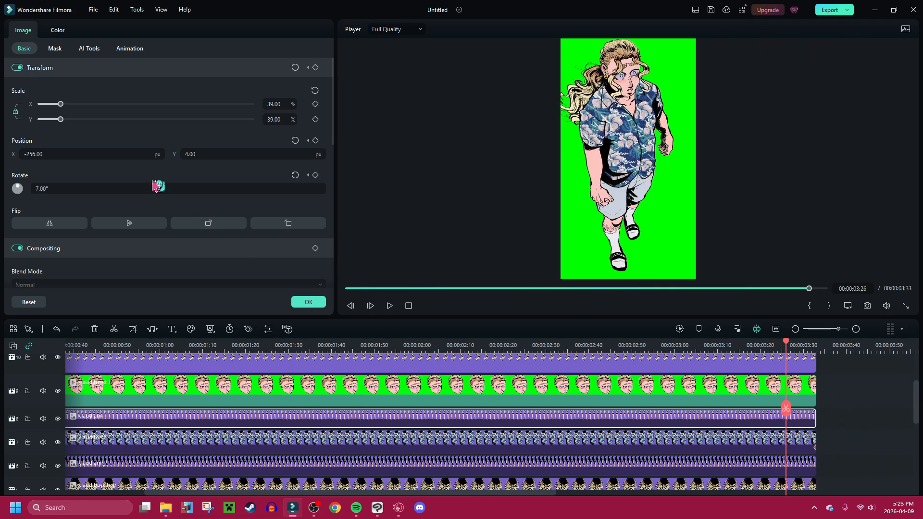
pyautogui.moveTo(147, 188); pyautogui.dragTo(144, 188)
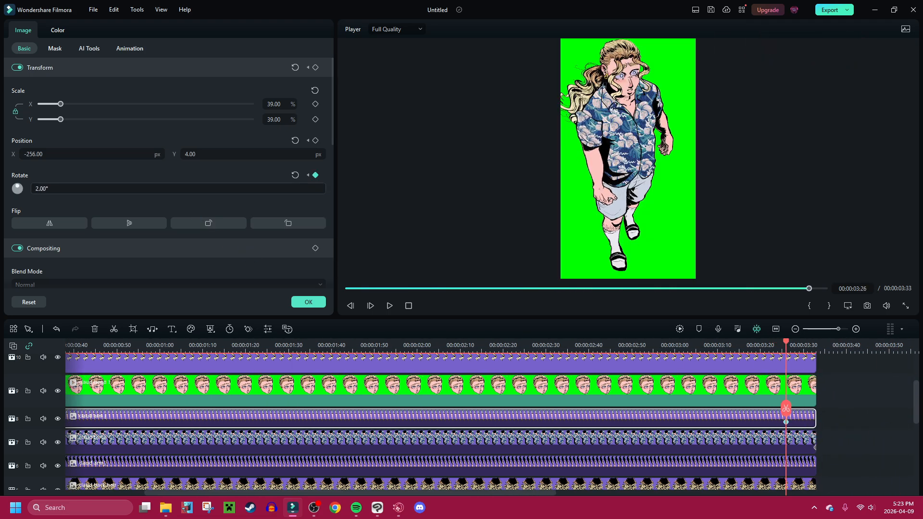
pyautogui.moveTo(83, 154); pyautogui.dragTo(92, 154)
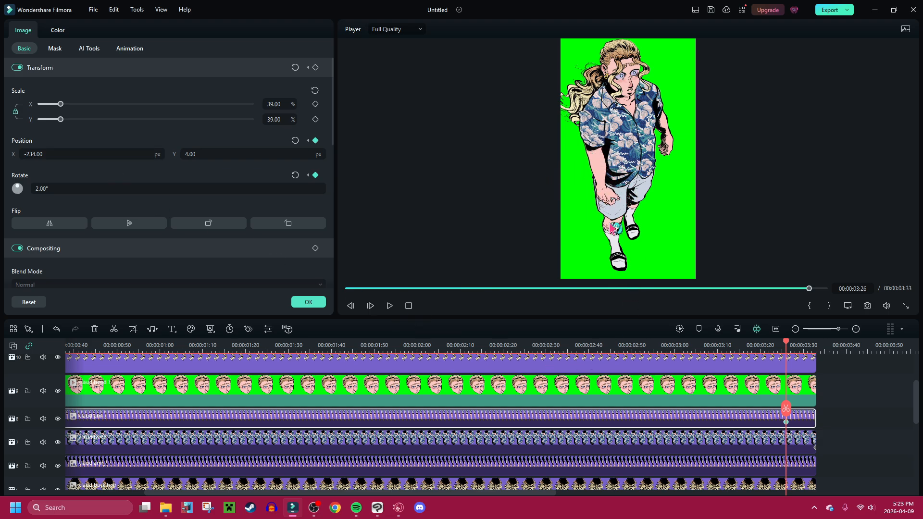
pyautogui.moveTo(787, 423); pyautogui.dragTo(233, 364)
pyautogui.click(390, 305)
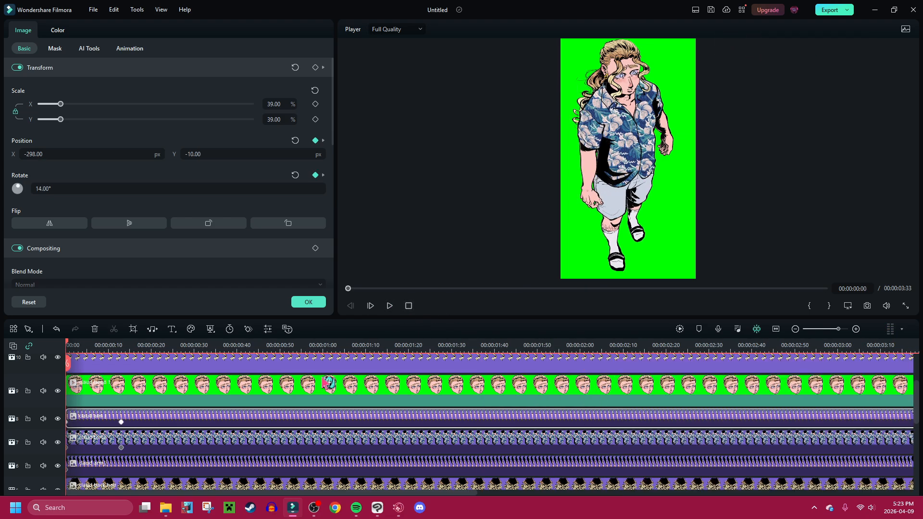
# - Keyframe the track 6 arm at 00:00:00:13 with position X 213 and a 5° rotation
pyautogui.scroll(-1, 327, 387)
pyautogui.click(308, 422)
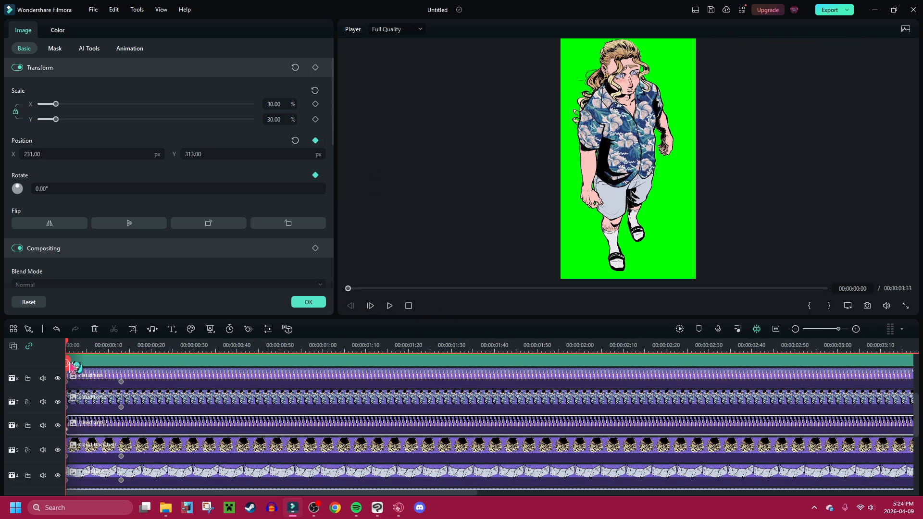
pyautogui.moveTo(69, 366); pyautogui.dragTo(121, 368)
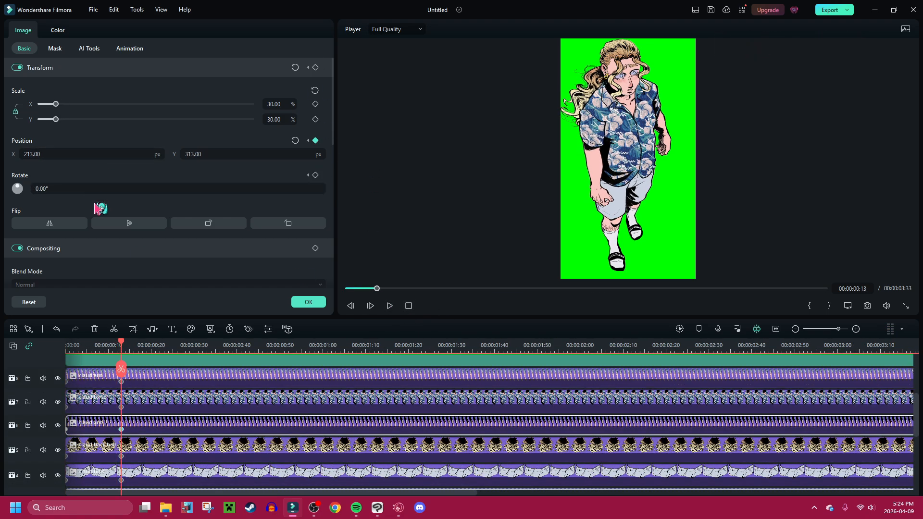
pyautogui.moveTo(121, 368); pyautogui.dragTo(61, 363)
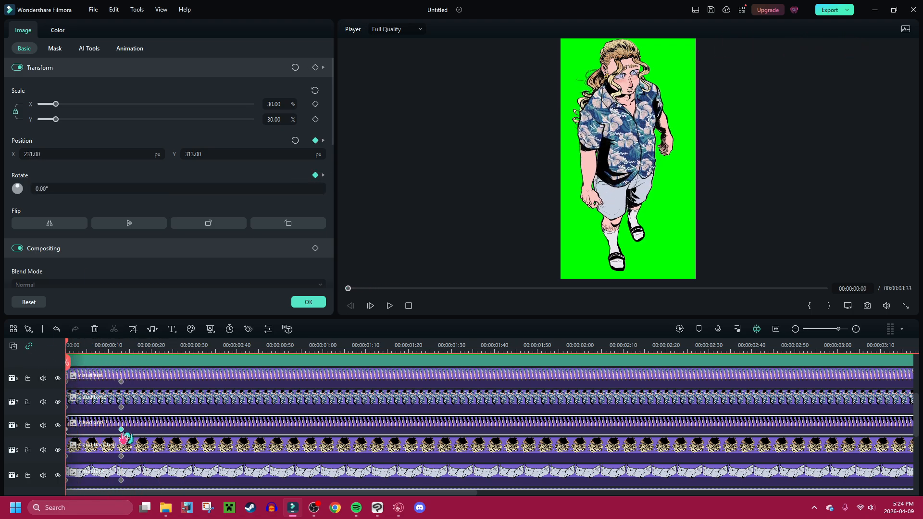
# - Keyframe the track 6 arm's position at the clip's end with X 205, and scrub through the resulting motion
pyautogui.click(389, 305)
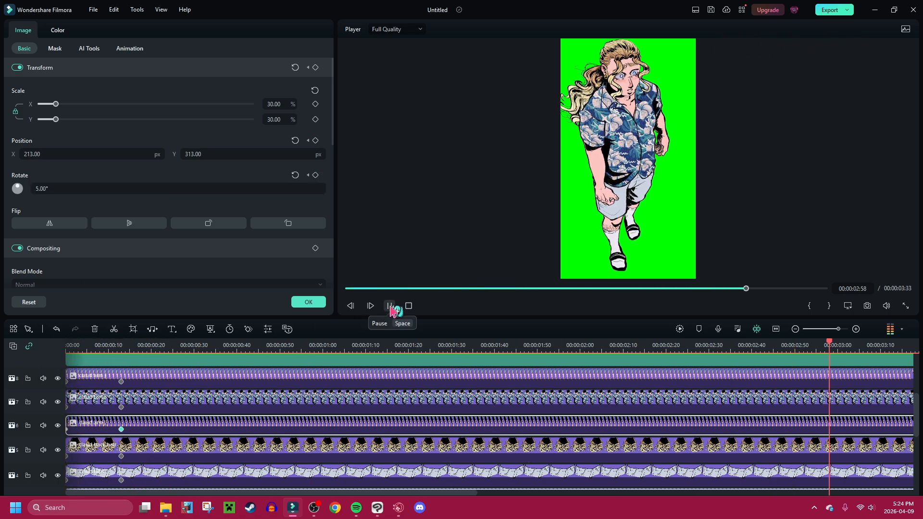
pyautogui.click(390, 307)
pyautogui.moveTo(159, 154); pyautogui.dragTo(155, 154)
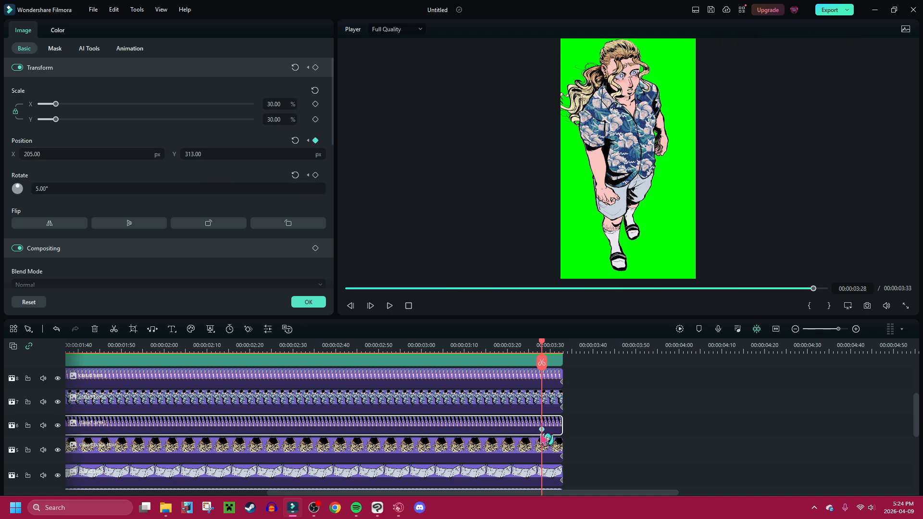
pyautogui.moveTo(542, 438); pyautogui.dragTo(868, 377)
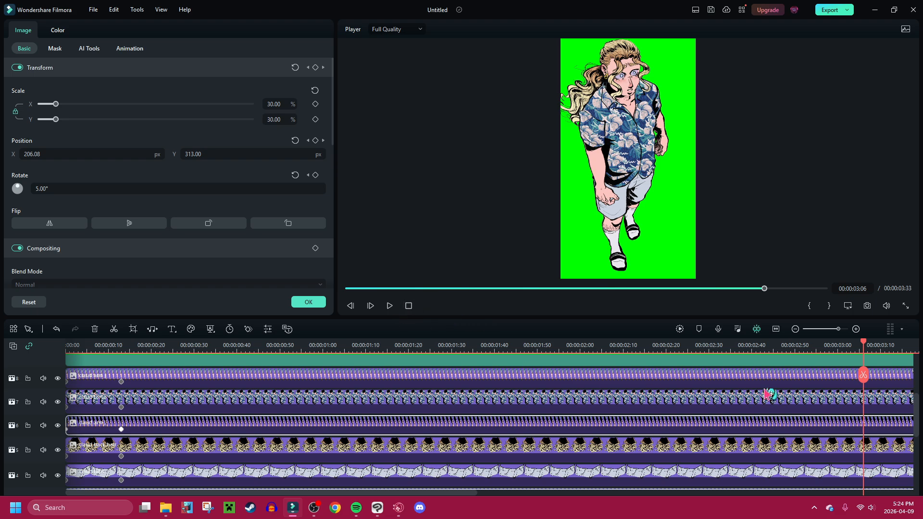
pyautogui.moveTo(864, 379); pyautogui.dragTo(755, 394)
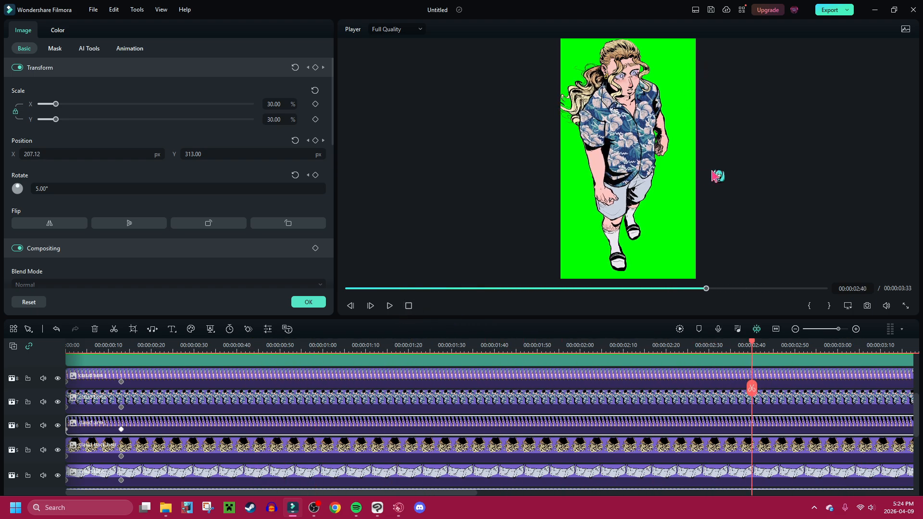
# - Enlarge the preview to 75% and scrub back through the animation to examine the torso and arms up close
pyautogui.rightClick(745, 135)
pyautogui.moveTo(781, 198)
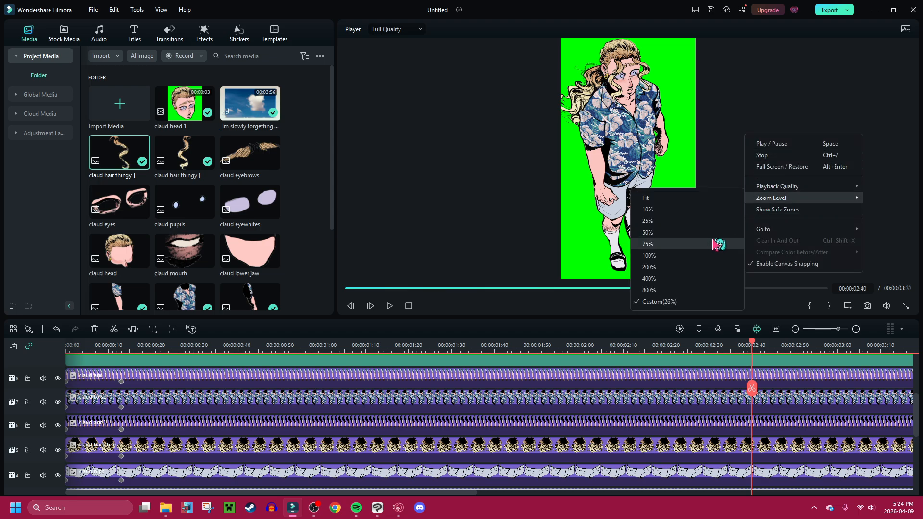
pyautogui.click(710, 243)
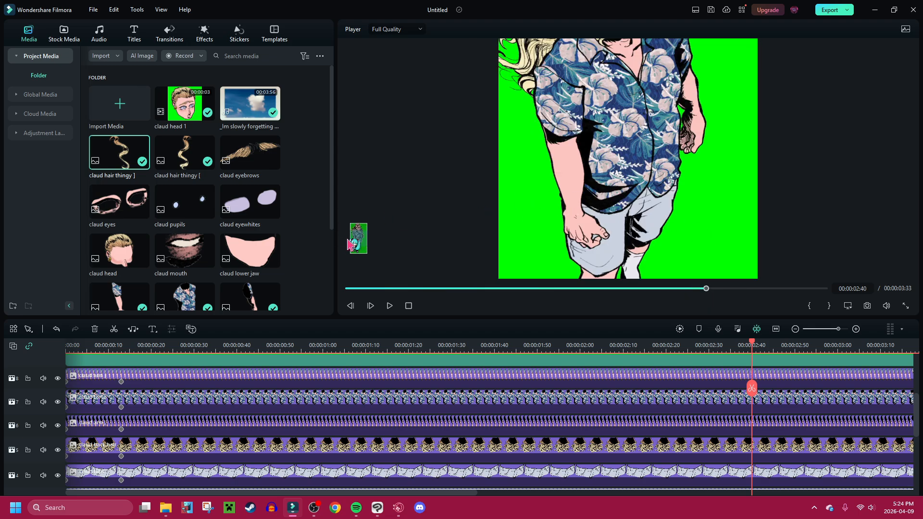
pyautogui.moveTo(361, 240); pyautogui.dragTo(363, 238)
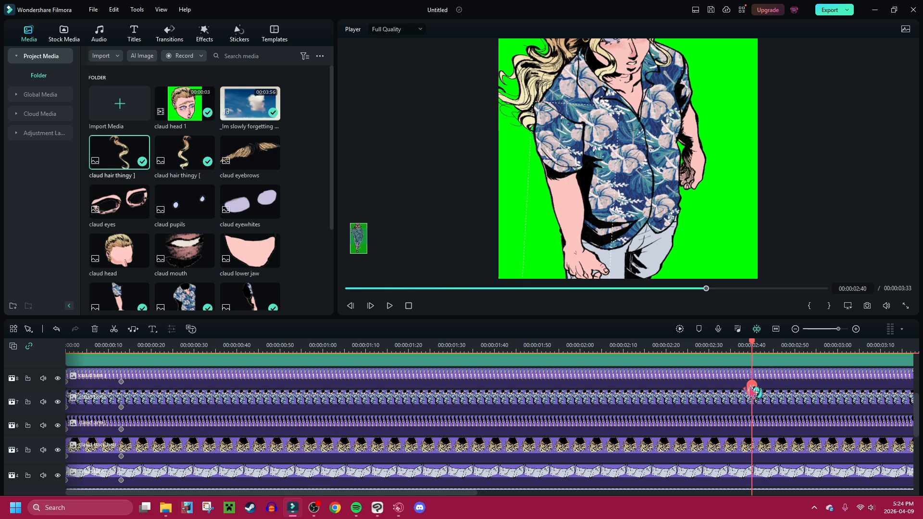
pyautogui.moveTo(752, 390); pyautogui.dragTo(438, 380)
pyautogui.rightClick(439, 219)
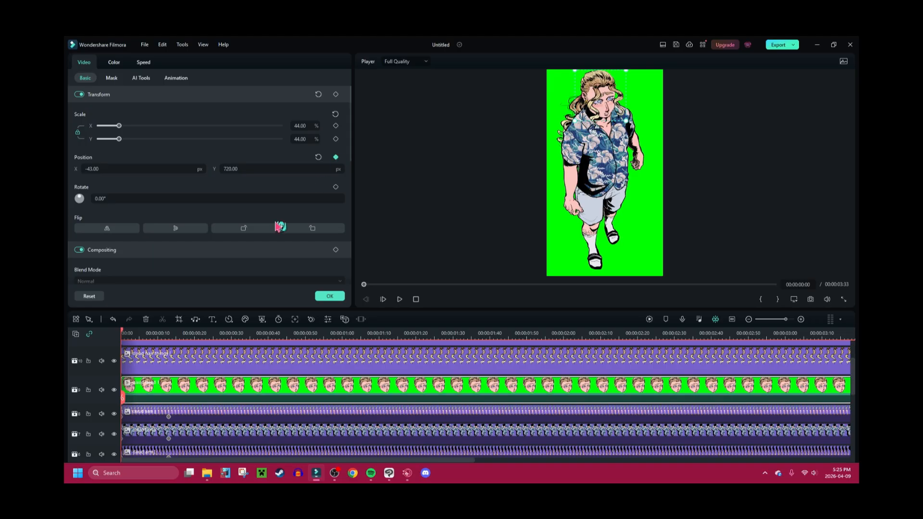
# - Keyframe the head's position with Y 731 at 00:00:00:13 and X -54, Y 729 at the clip's end, rotating the head -3°
pyautogui.moveTo(125, 403); pyautogui.dragTo(169, 396)
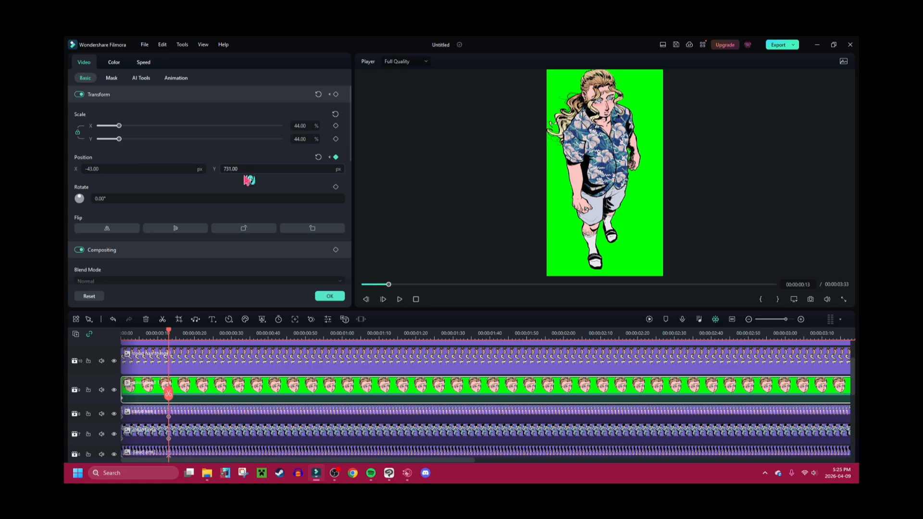
pyautogui.moveTo(139, 406); pyautogui.dragTo(717, 403)
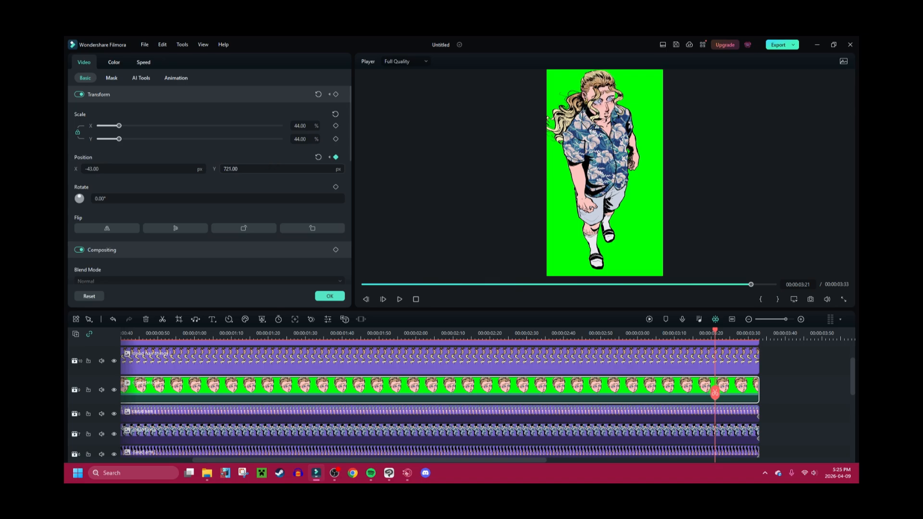
pyautogui.moveTo(273, 168); pyautogui.dragTo(276, 168)
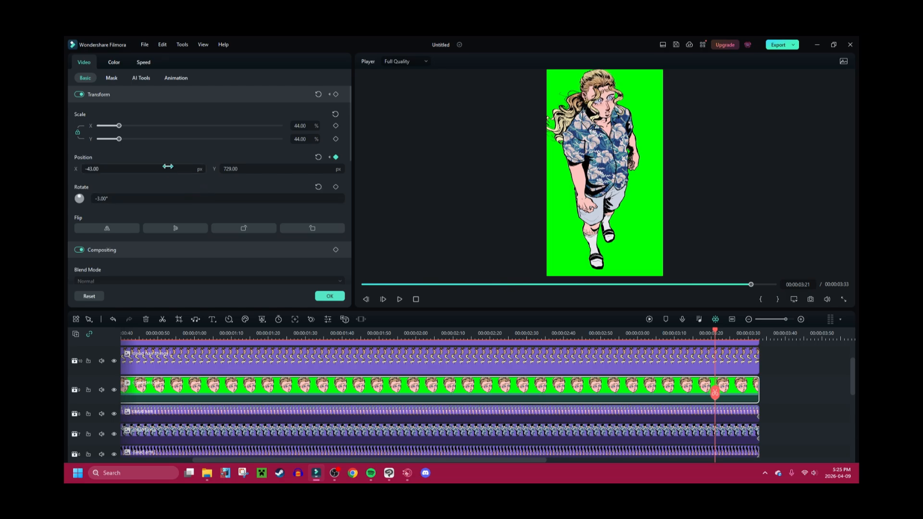
pyautogui.moveTo(168, 166); pyautogui.dragTo(162, 166)
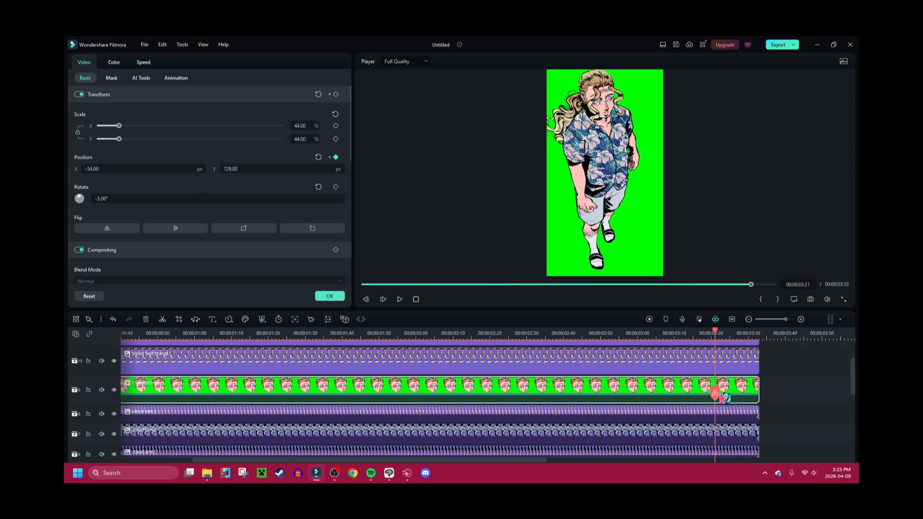
pyautogui.click(532, 383)
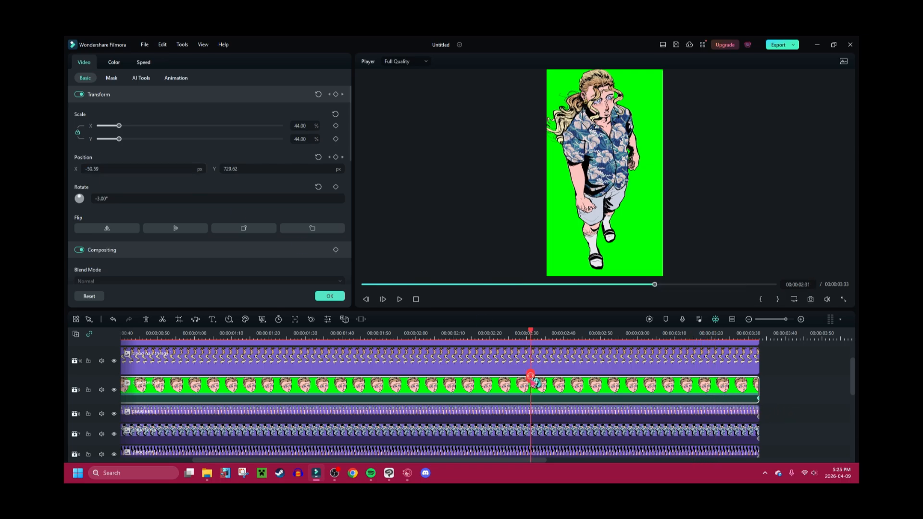
pyautogui.click(416, 299)
# - Keyframe the head's rotation at 0° at 00:00:00:13 and -3° at 00:00:03:33, and play back the animation
pyautogui.click(169, 399)
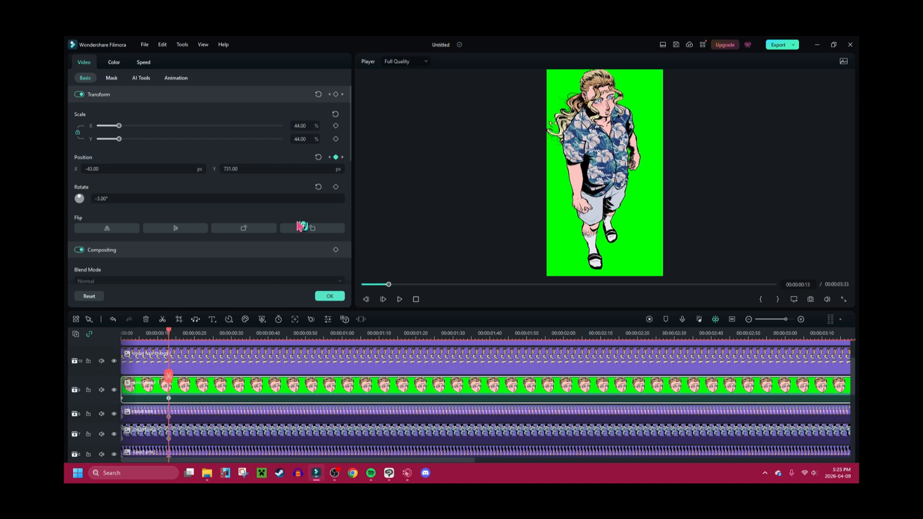
pyautogui.click(318, 188)
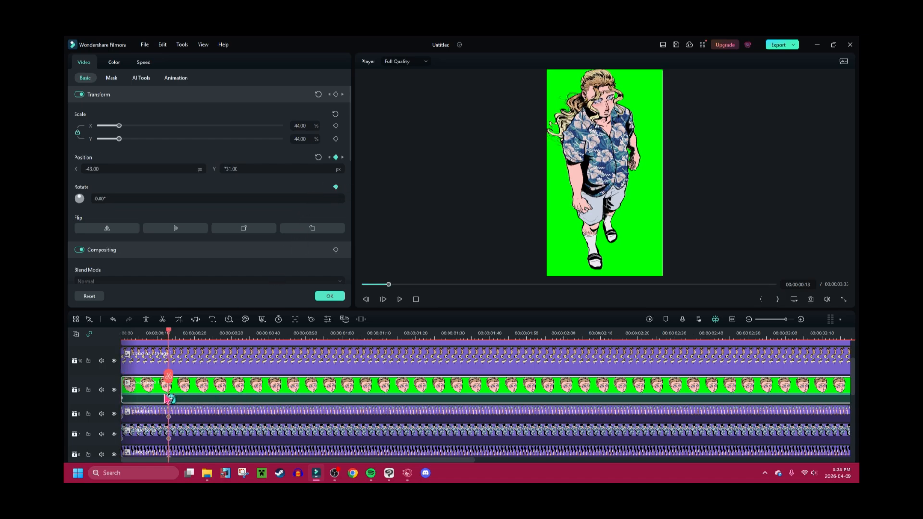
pyautogui.moveTo(173, 381); pyautogui.dragTo(675, 361)
pyautogui.click(753, 405)
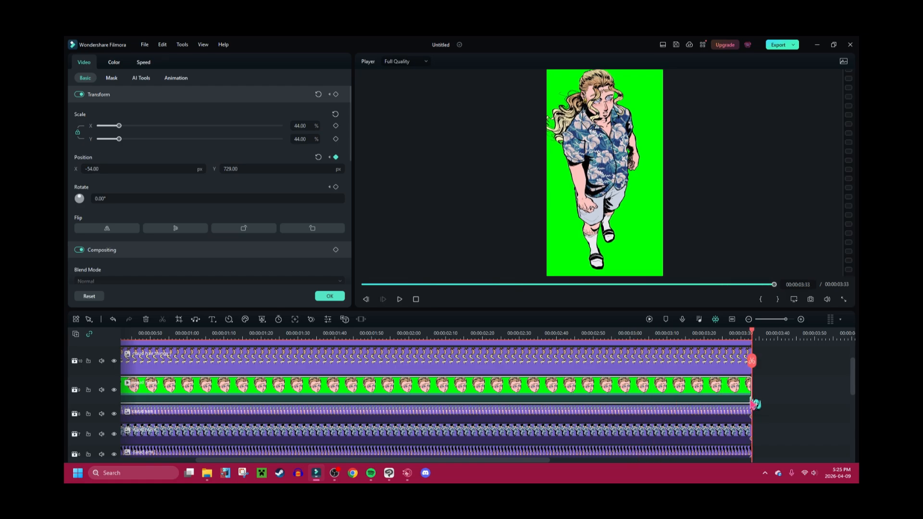
pyautogui.moveTo(145, 197); pyautogui.dragTo(144, 197)
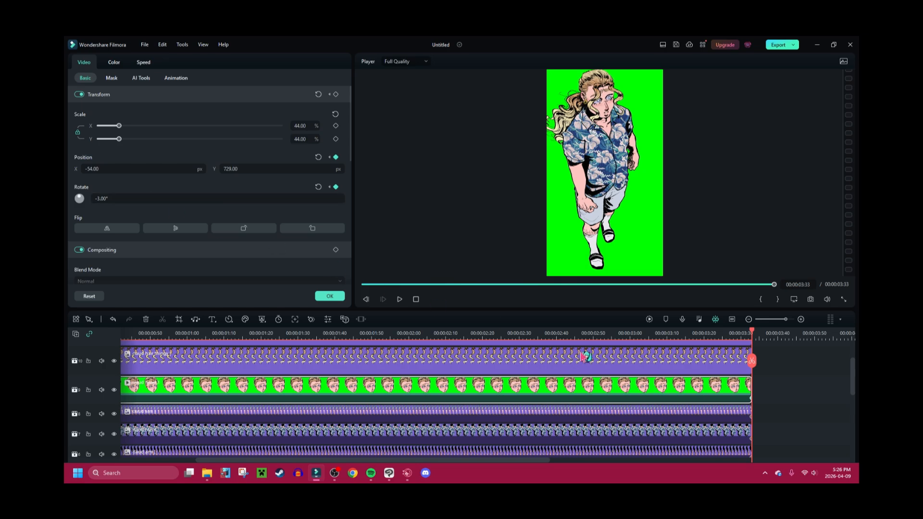
pyautogui.moveTo(754, 366); pyautogui.dragTo(72, 382)
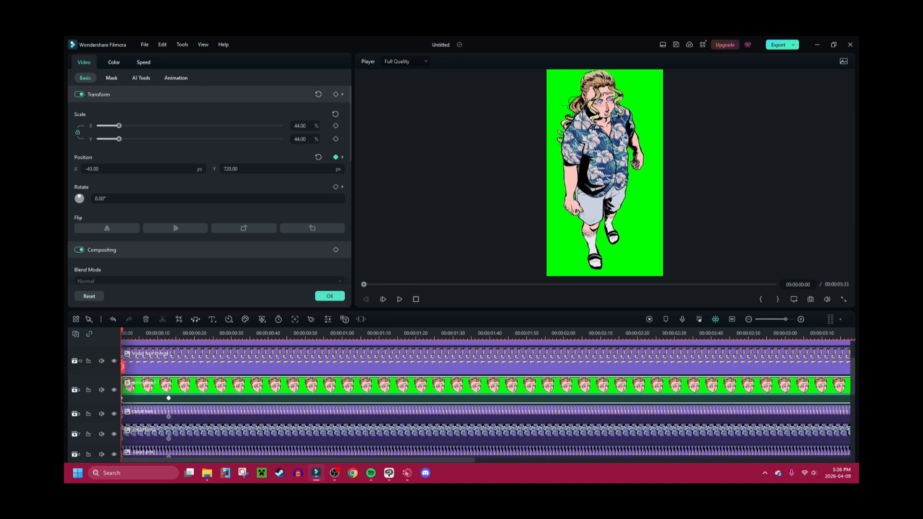
pyautogui.click(401, 299)
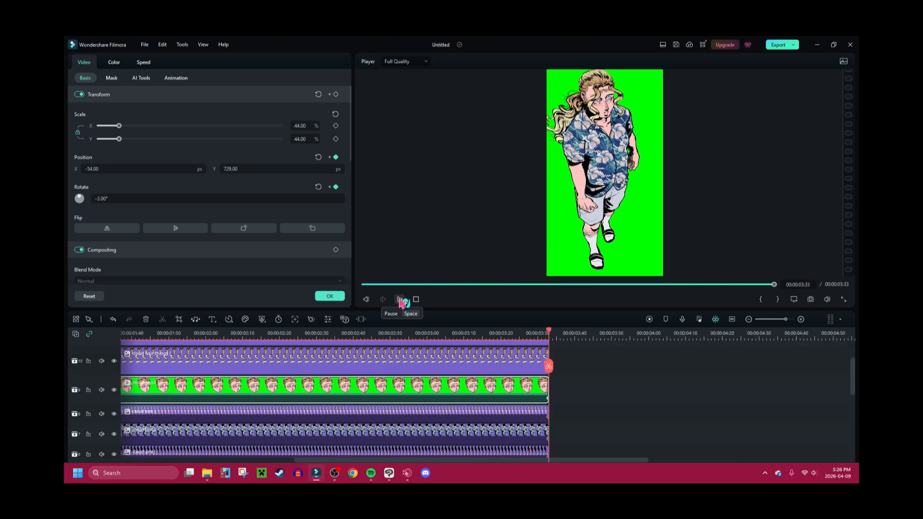
pyautogui.click(415, 299)
# - Keyframe the track 10 hair strand's position and rotation at the start, and at 00:00:00:13 with a 27° rotation and position X -152, Y 700
pyautogui.click(278, 364)
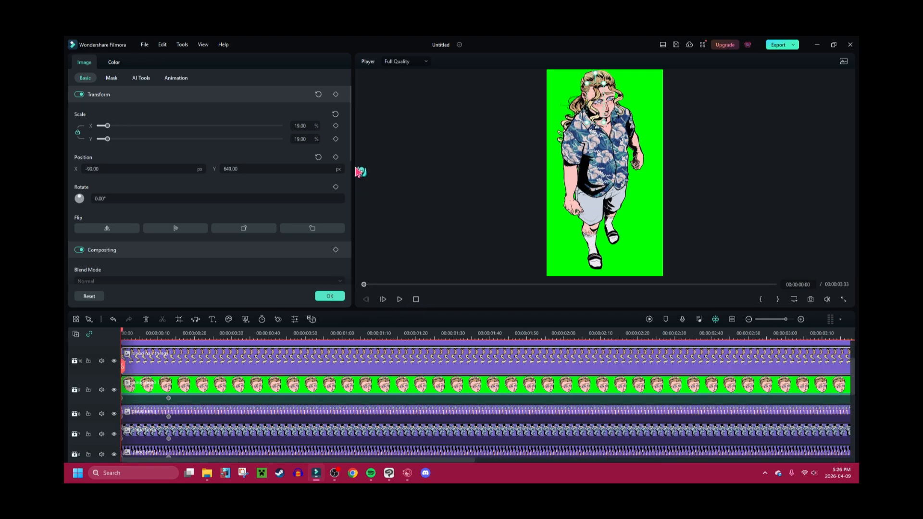
pyautogui.click(336, 157)
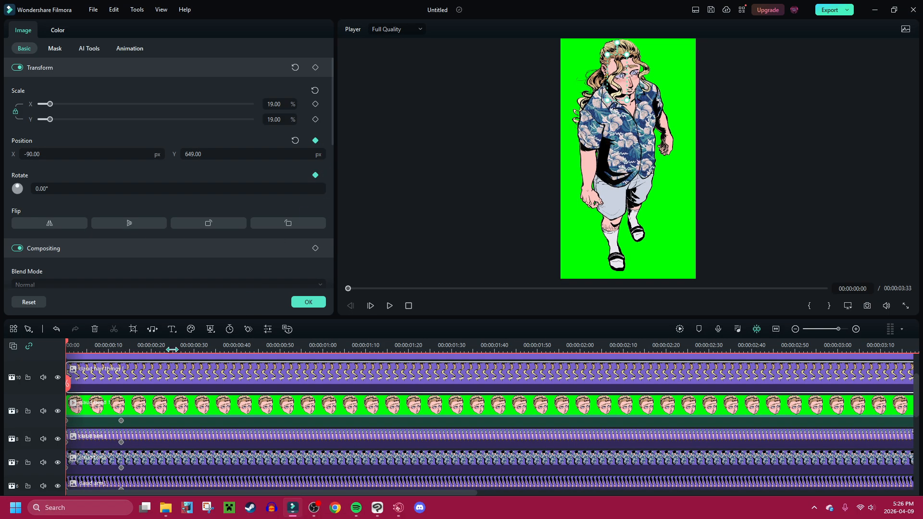
pyautogui.moveTo(65, 389); pyautogui.dragTo(123, 380)
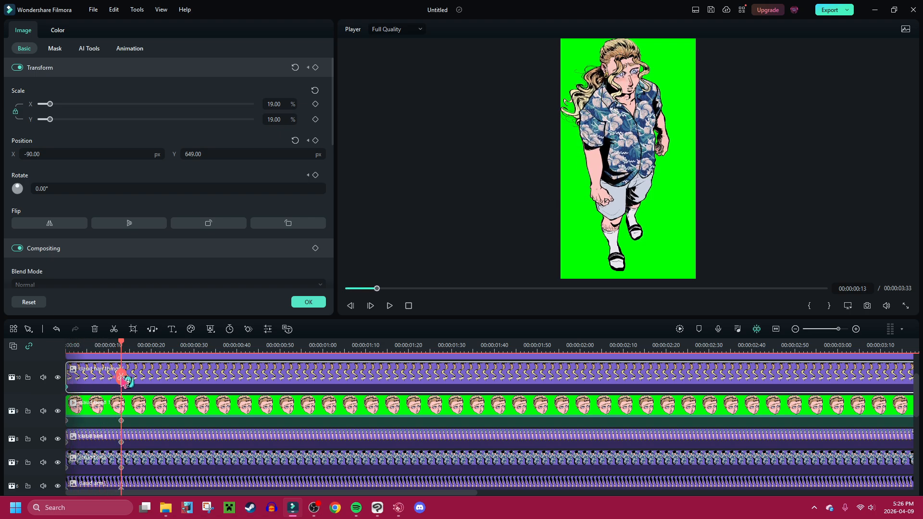
pyautogui.moveTo(128, 192); pyautogui.dragTo(141, 192)
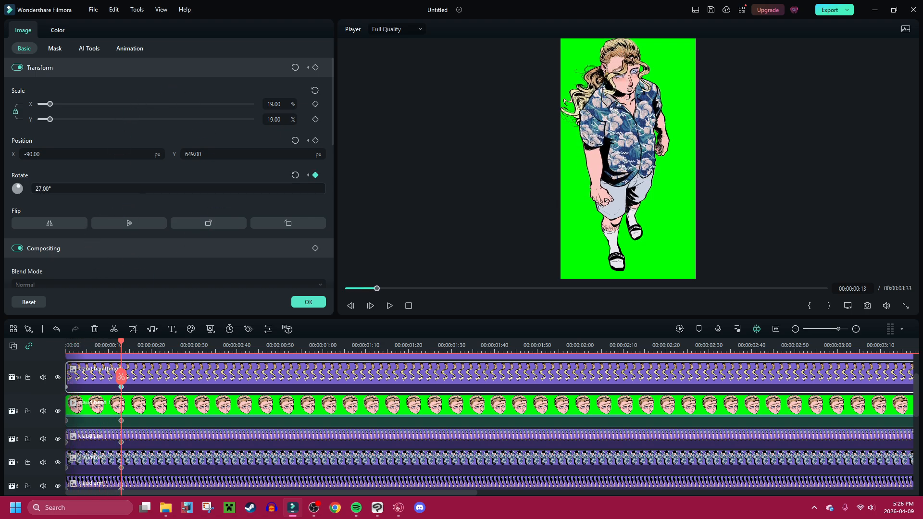
pyautogui.moveTo(122, 156); pyautogui.dragTo(95, 156)
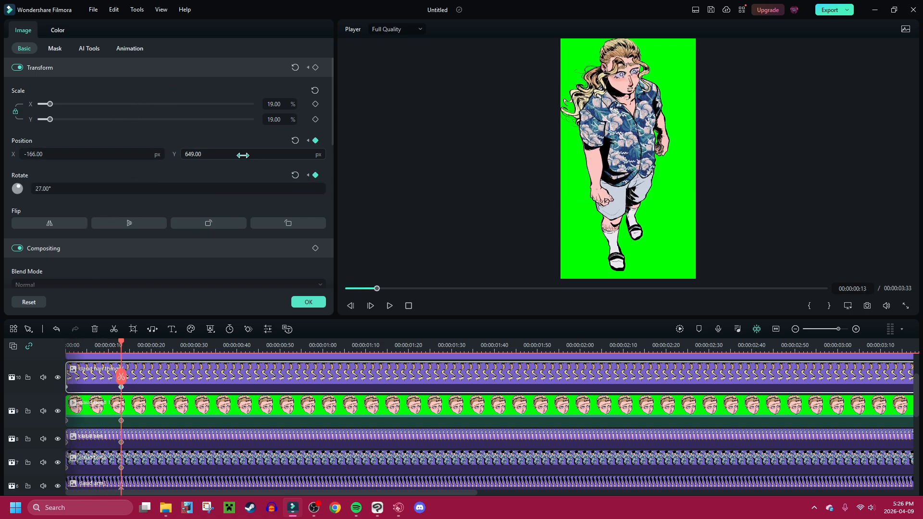
pyautogui.moveTo(241, 155); pyautogui.dragTo(265, 154)
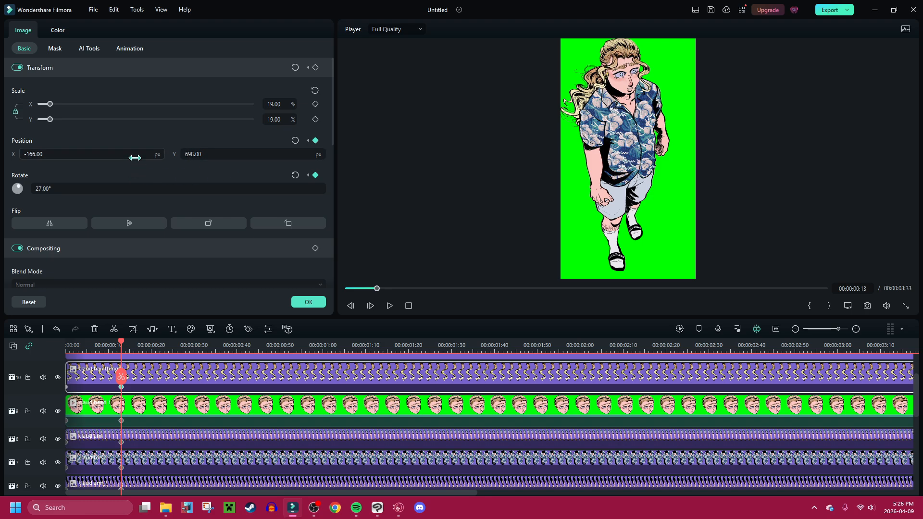
pyautogui.moveTo(121, 154); pyautogui.dragTo(122, 154)
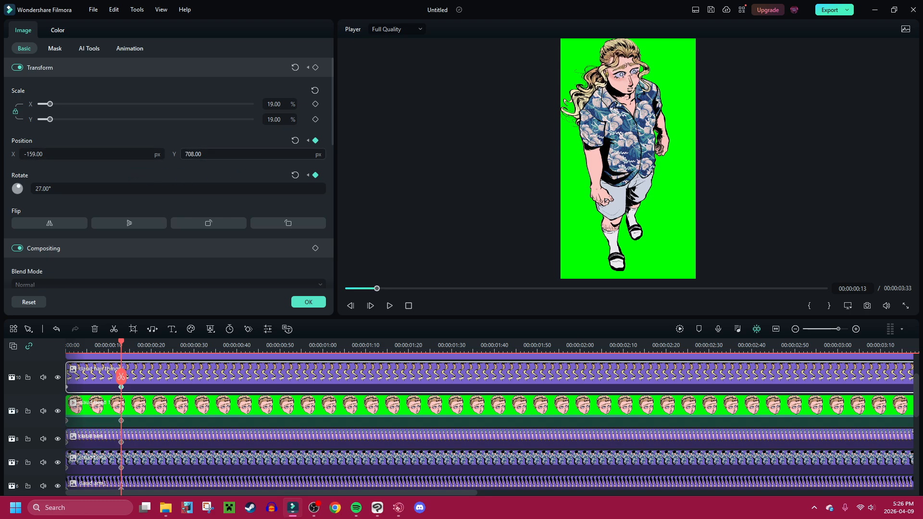
pyautogui.moveTo(123, 154); pyautogui.dragTo(127, 154)
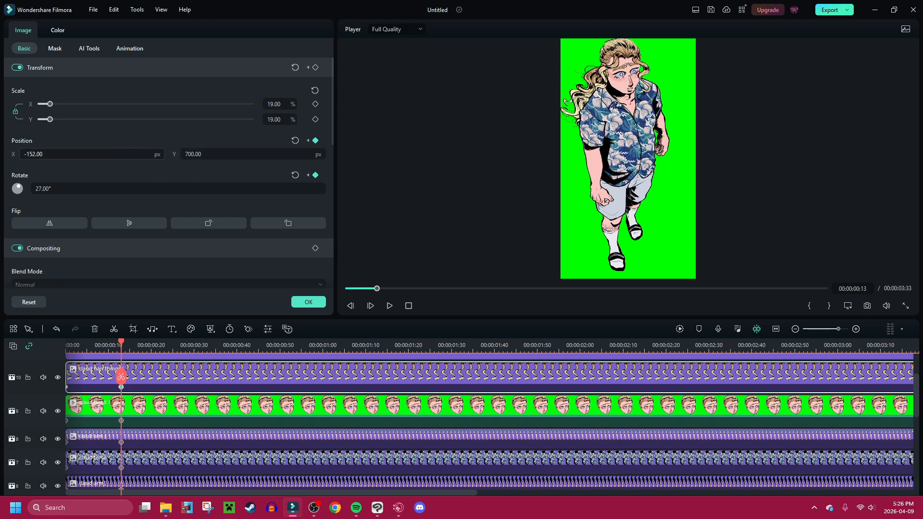
# - Keyframe the track 10 hair strand at X -150, Y 707 at 00:00:00:13 and X -144, Y 683, rotated 15°, at the clip's end; play it back
pyautogui.moveTo(127, 376); pyautogui.dragTo(90, 356)
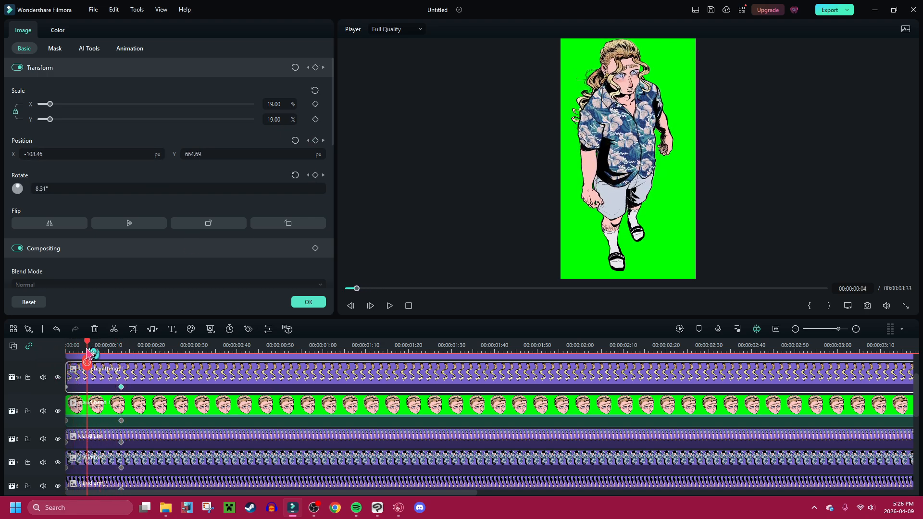
pyautogui.click(121, 387)
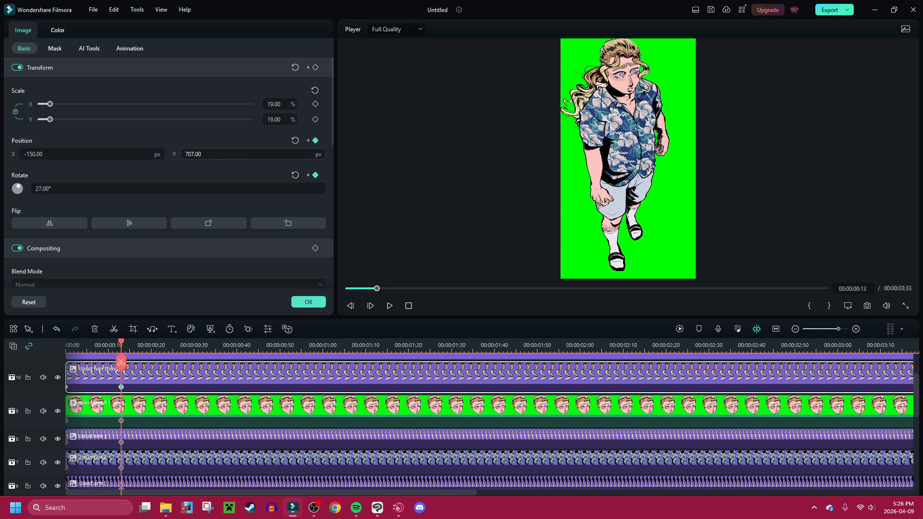
pyautogui.moveTo(123, 366); pyautogui.dragTo(765, 372)
pyautogui.moveTo(131, 187); pyautogui.dragTo(126, 188)
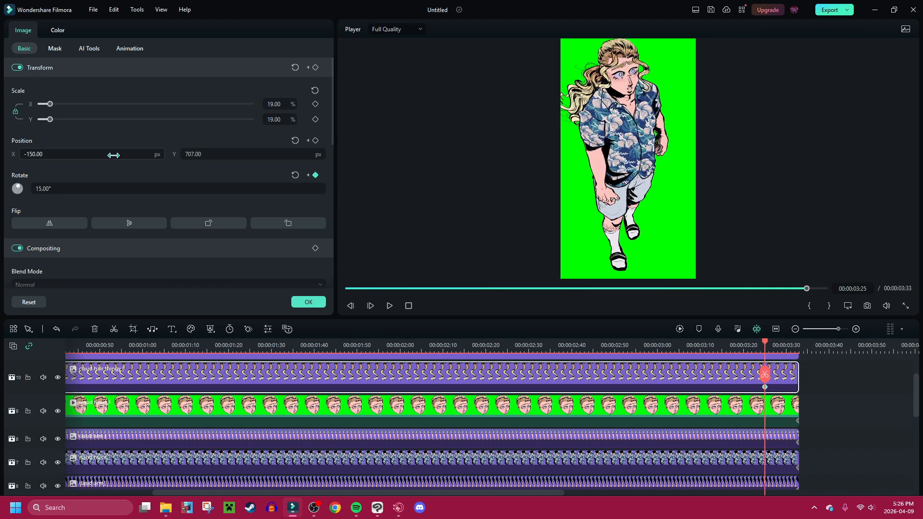
pyautogui.moveTo(114, 154); pyautogui.dragTo(113, 154)
pyautogui.moveTo(189, 155); pyautogui.dragTo(177, 155)
pyautogui.moveTo(104, 154); pyautogui.dragTo(107, 154)
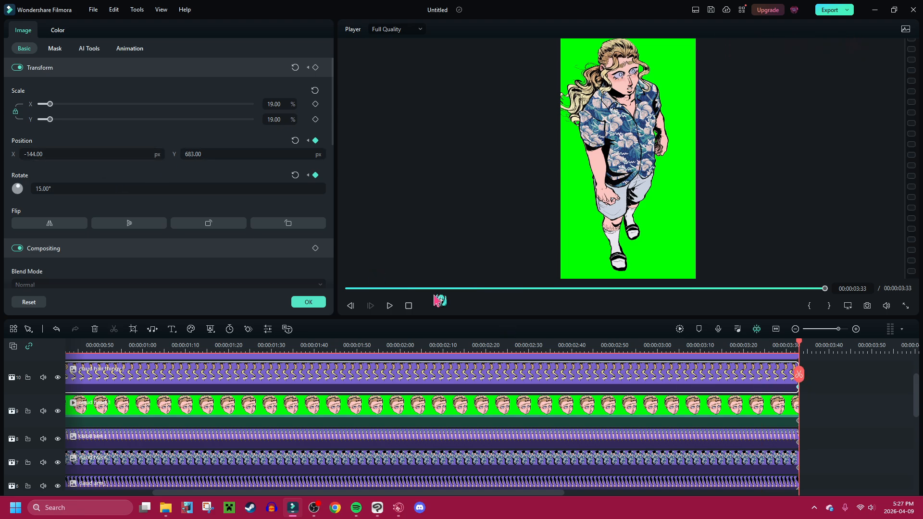
pyautogui.click(390, 306)
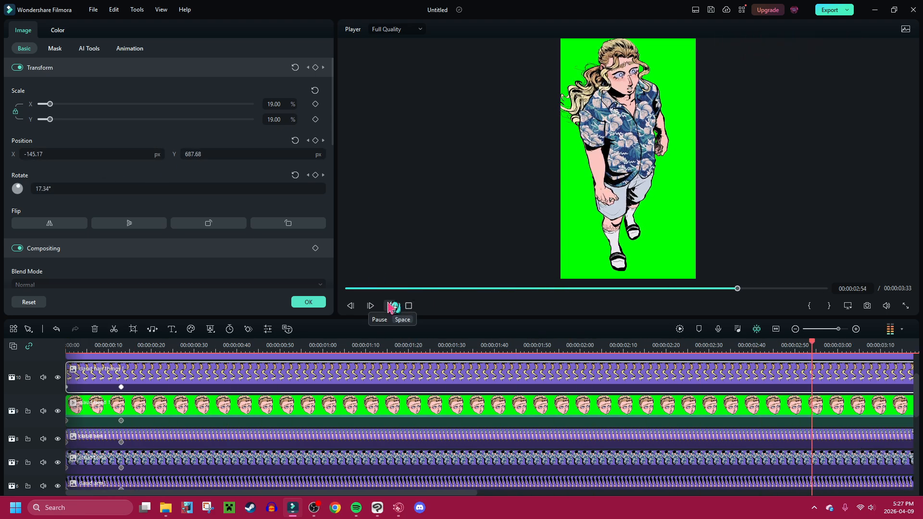
pyautogui.click(408, 306)
# - Keyframe the track 11 hair strand's position and rotation at the start, and at 00:00:00:13 with a 25° rotation and position X 45, Y 679
pyautogui.scroll(1, 353, 375)
pyautogui.click(345, 379)
pyautogui.click(315, 141)
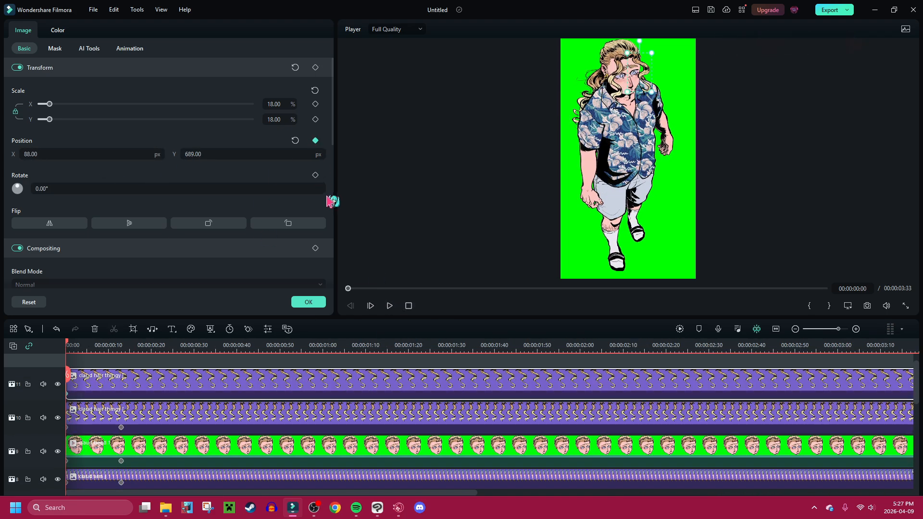
pyautogui.moveTo(67, 373); pyautogui.dragTo(121, 374)
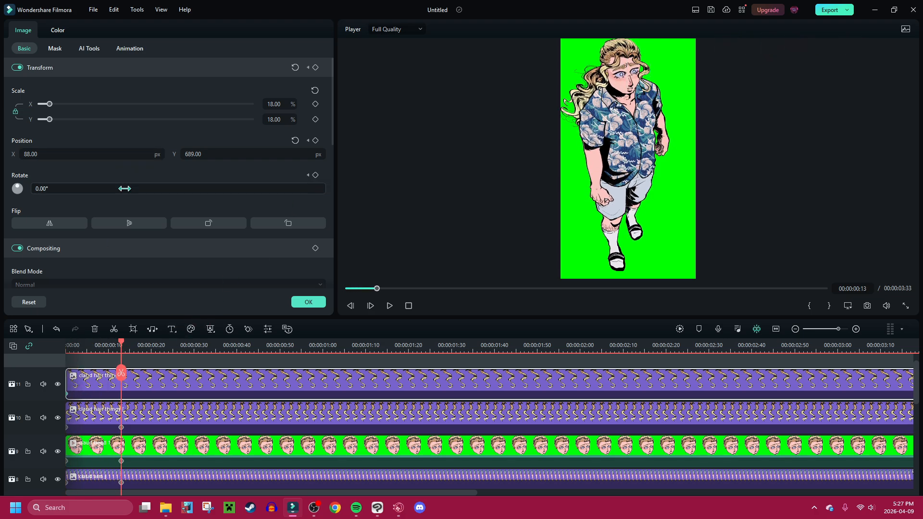
pyautogui.moveTo(97, 189); pyautogui.dragTo(95, 188)
pyautogui.moveTo(96, 154); pyautogui.dragTo(81, 154)
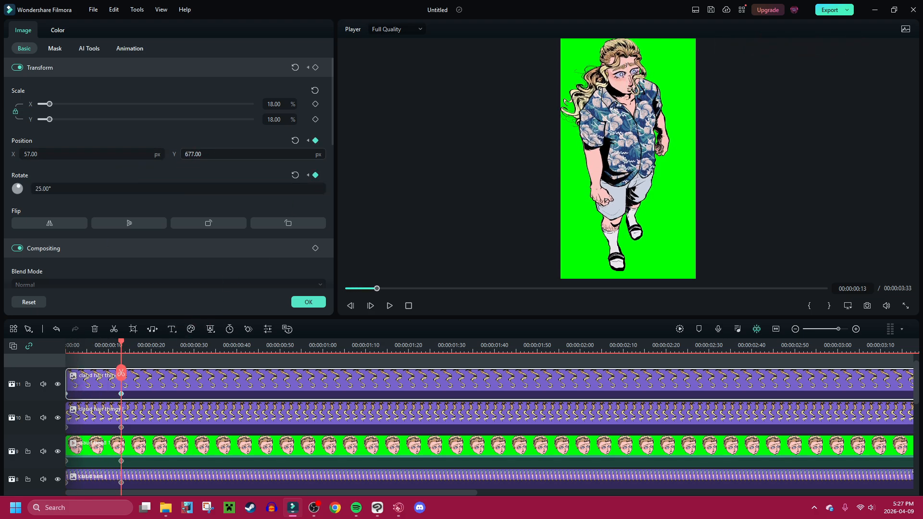
pyautogui.moveTo(206, 152); pyautogui.dragTo(209, 153)
pyautogui.moveTo(145, 151); pyautogui.dragTo(138, 151)
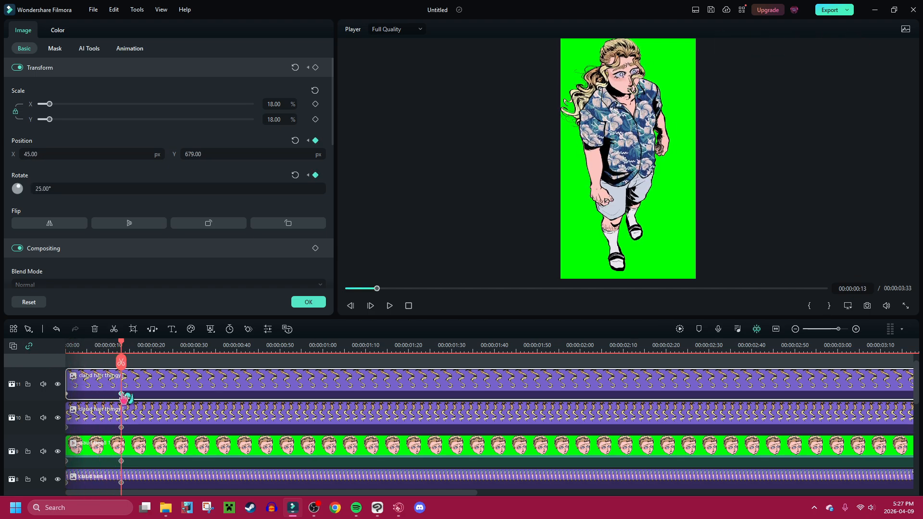
# - Reduce the track 11 hair strand's rotation at 00:00:00:13 to 14° and reposition it to X 69, Y 688
pyautogui.moveTo(152, 189); pyautogui.dragTo(147, 190)
pyautogui.moveTo(110, 154); pyautogui.dragTo(121, 154)
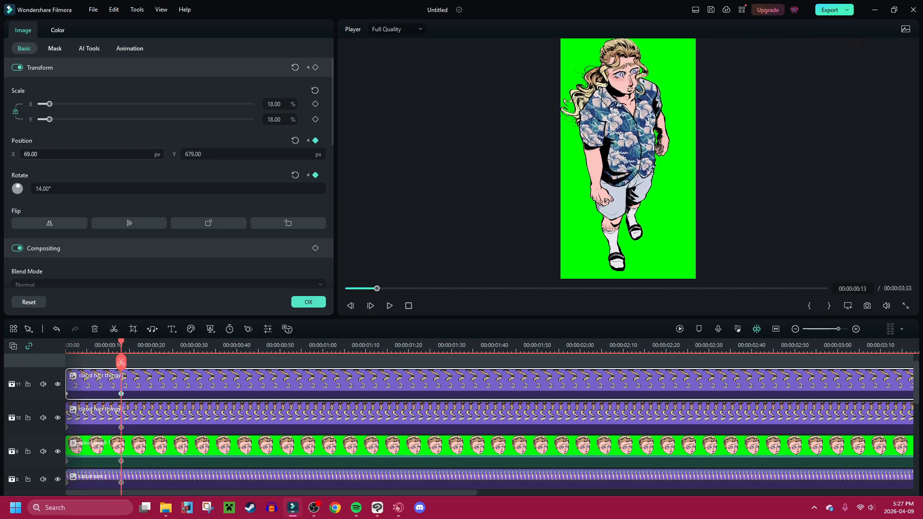
pyautogui.moveTo(193, 153); pyautogui.dragTo(199, 154)
pyautogui.moveTo(122, 367); pyautogui.dragTo(82, 371)
# - Try the track 11 strand's 14° keyframe at 00:00:00:27, and move it back to 00:00:00:08 with Y set to 675
pyautogui.moveTo(121, 393); pyautogui.dragTo(181, 395)
pyautogui.moveTo(181, 362); pyautogui.dragTo(181, 394)
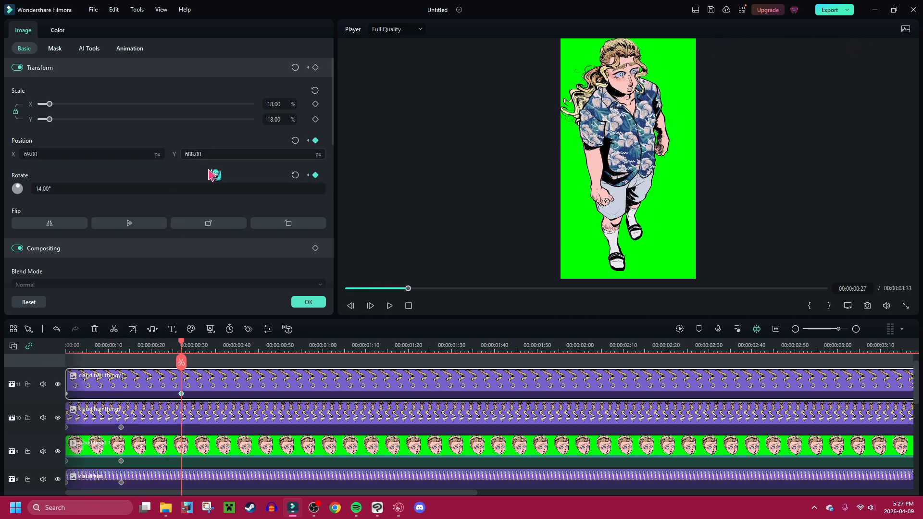
pyautogui.moveTo(181, 361); pyautogui.dragTo(68, 361)
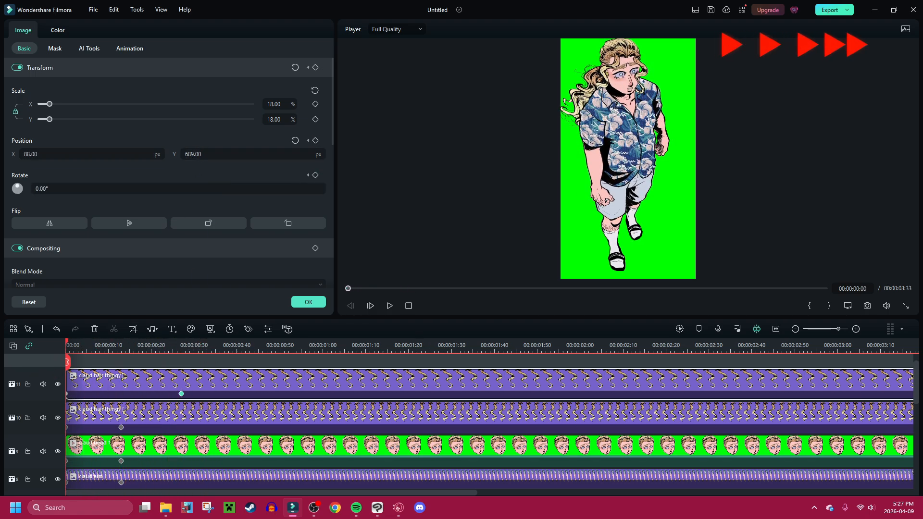
pyautogui.click(391, 306)
pyautogui.moveTo(182, 394); pyautogui.dragTo(99, 394)
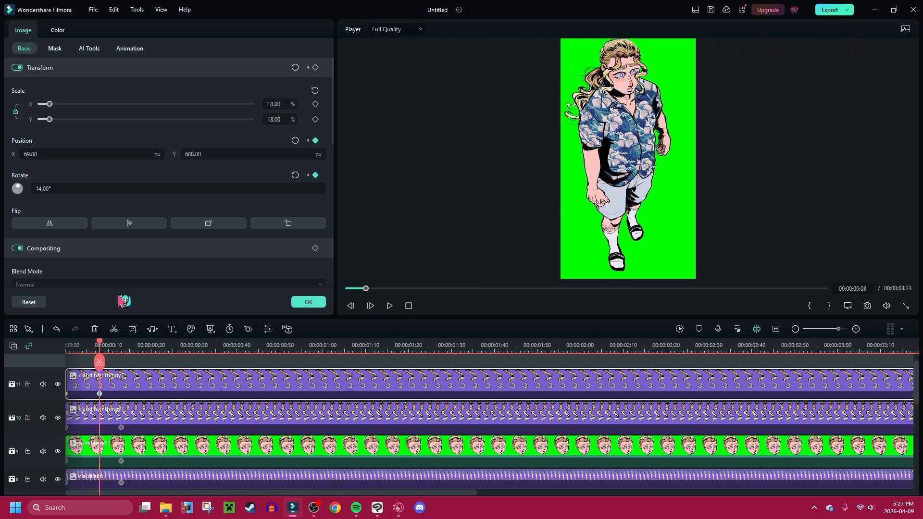
pyautogui.click(104, 365)
# - Keyframe the track 11 hair strand at 00:00:03:27 with a 23° rotation and Y 681, and move that keyframe to the clip's end
pyautogui.moveTo(101, 362); pyautogui.dragTo(699, 365)
pyautogui.click(614, 373)
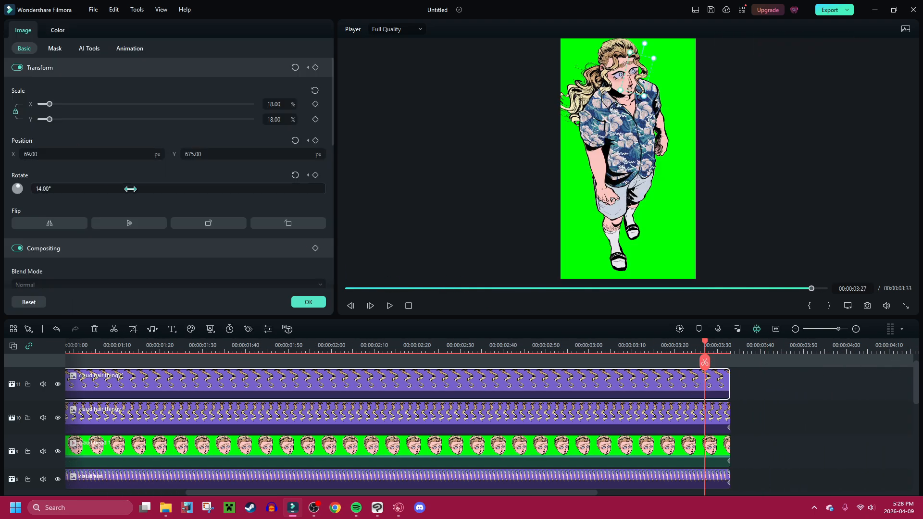
pyautogui.moveTo(157, 154); pyautogui.dragTo(147, 155)
pyautogui.moveTo(219, 149); pyautogui.dragTo(222, 150)
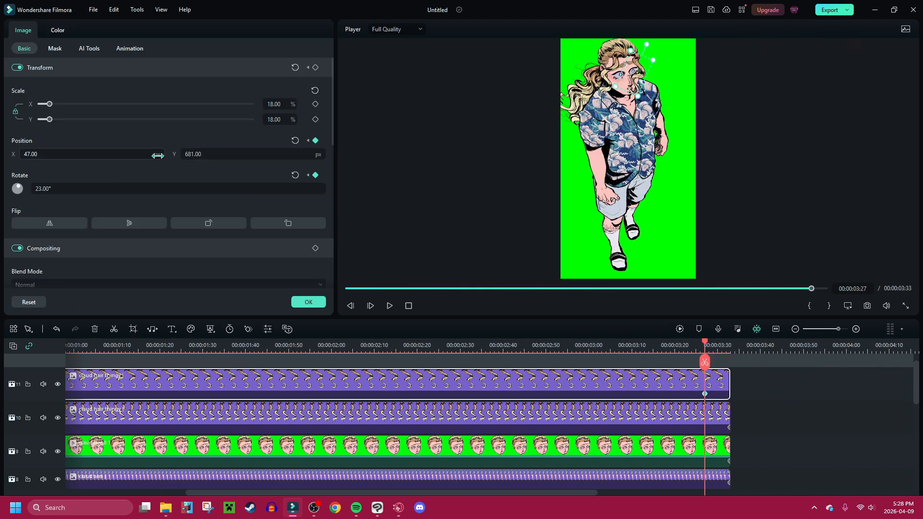
pyautogui.moveTo(157, 154)
pyautogui.mouseDown()
pyautogui.moveTo(147, 155)
pyautogui.moveTo(156, 154)
pyautogui.mouseUp()
pyautogui.moveTo(710, 393); pyautogui.dragTo(658, 356)
# - Refine the track 11 hair strand's last keyframe to X 29, Y 677 with the head enlarged, and place it at the clip's end
pyautogui.rightClick(543, 69)
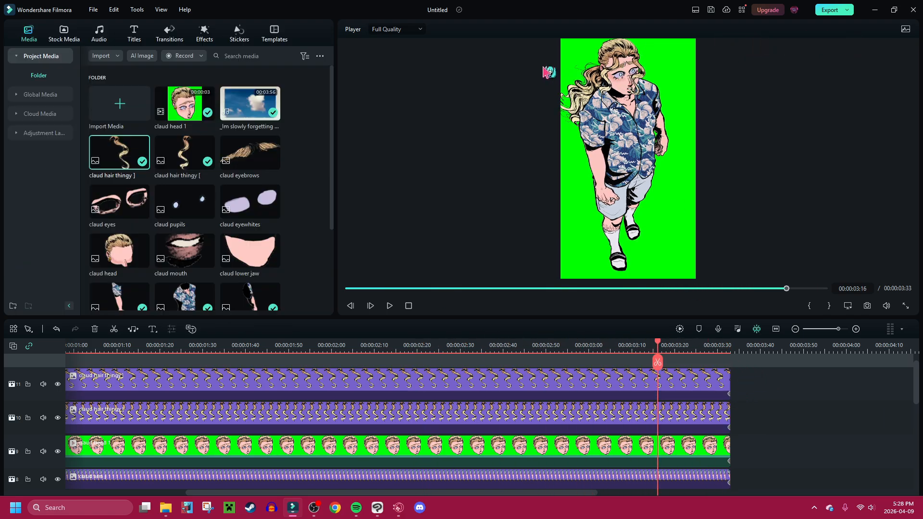
pyautogui.moveTo(576, 133)
pyautogui.click(676, 177)
pyautogui.moveTo(362, 239); pyautogui.dragTo(364, 221)
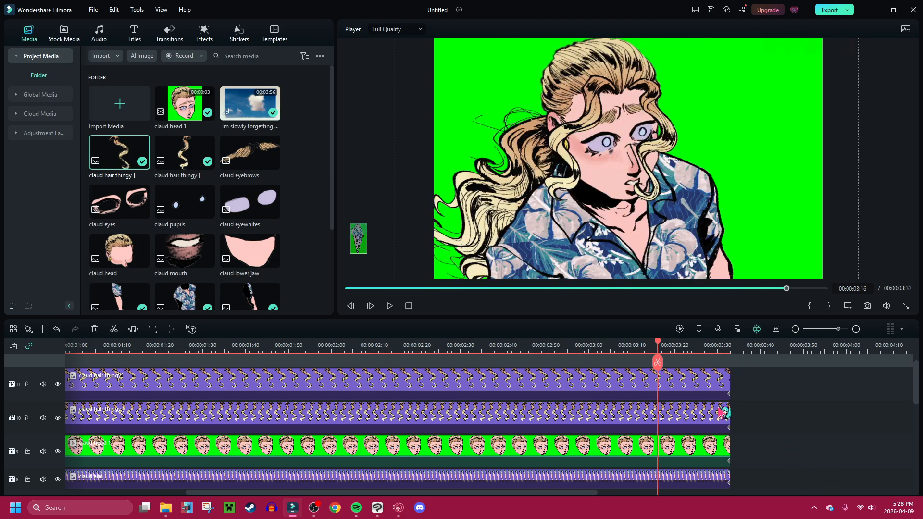
pyautogui.moveTo(728, 394); pyautogui.dragTo(704, 393)
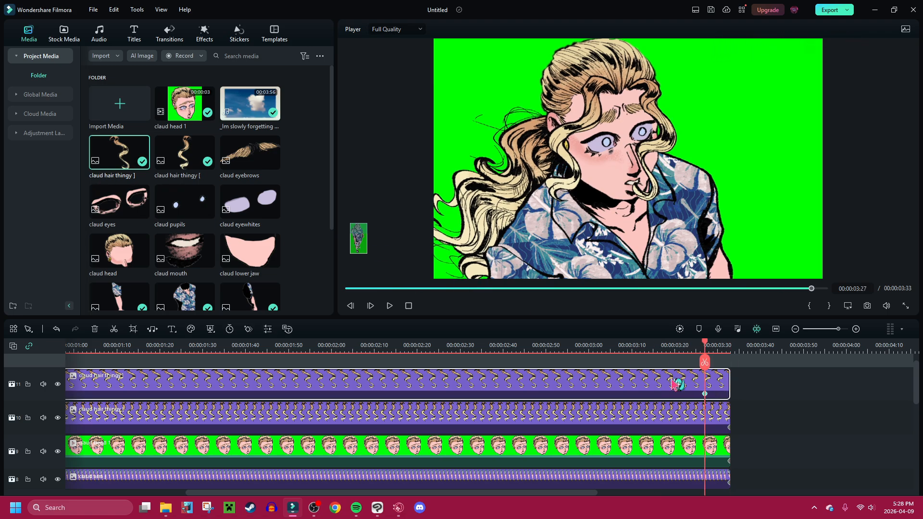
pyautogui.doubleClick(708, 384)
pyautogui.moveTo(87, 154); pyautogui.dragTo(83, 154)
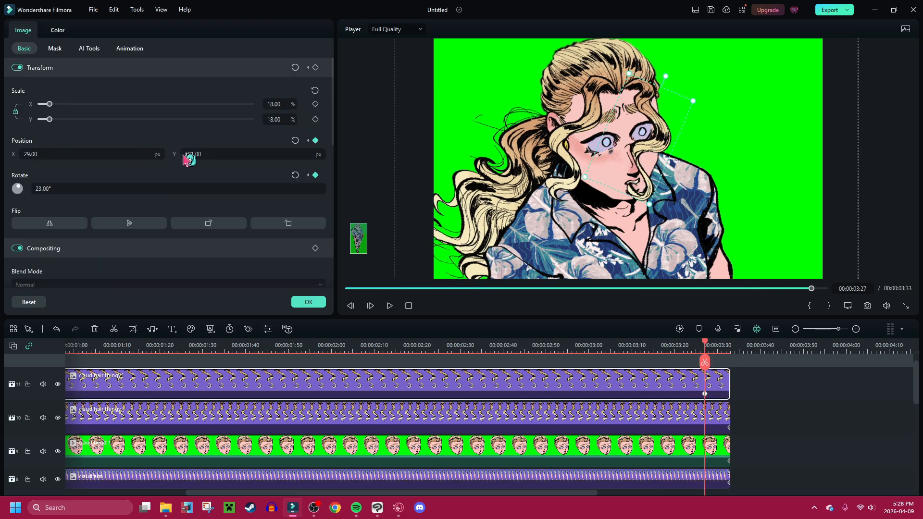
pyautogui.moveTo(209, 155); pyautogui.dragTo(207, 154)
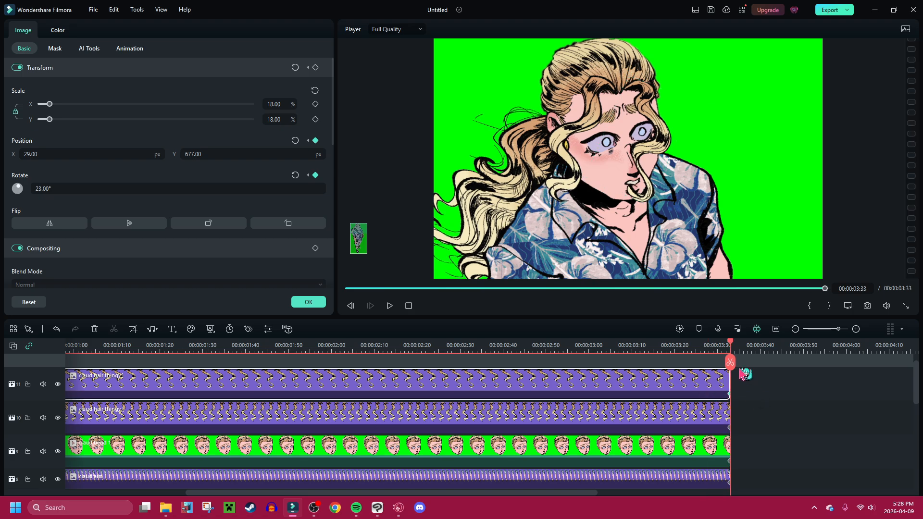
# - Move the track 11 hair strand's 14° keyframe to 00:00:00:13 and set its Y position to 682
pyautogui.moveTo(725, 365); pyautogui.dragTo(66, 355)
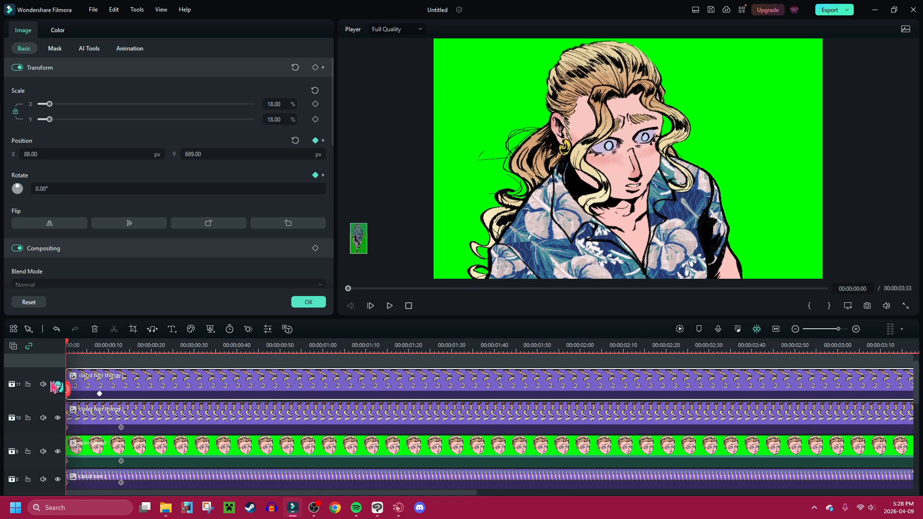
pyautogui.press('Right')
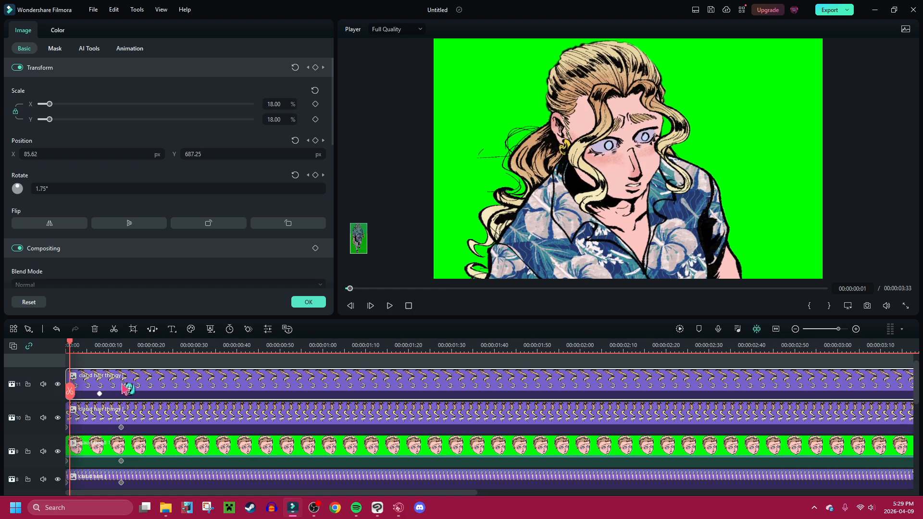
pyautogui.click(100, 396)
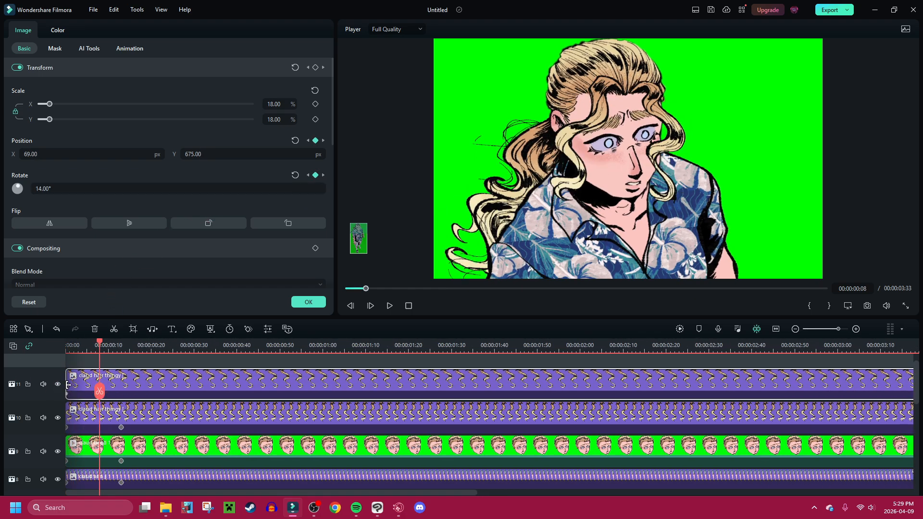
pyautogui.moveTo(102, 395); pyautogui.dragTo(229, 385)
pyautogui.click(103, 397)
pyautogui.click(126, 398)
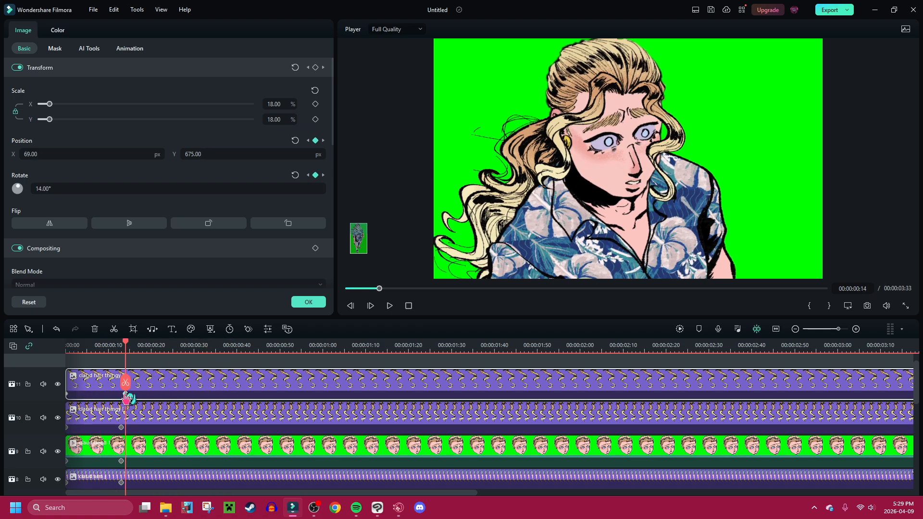
pyautogui.click(121, 395)
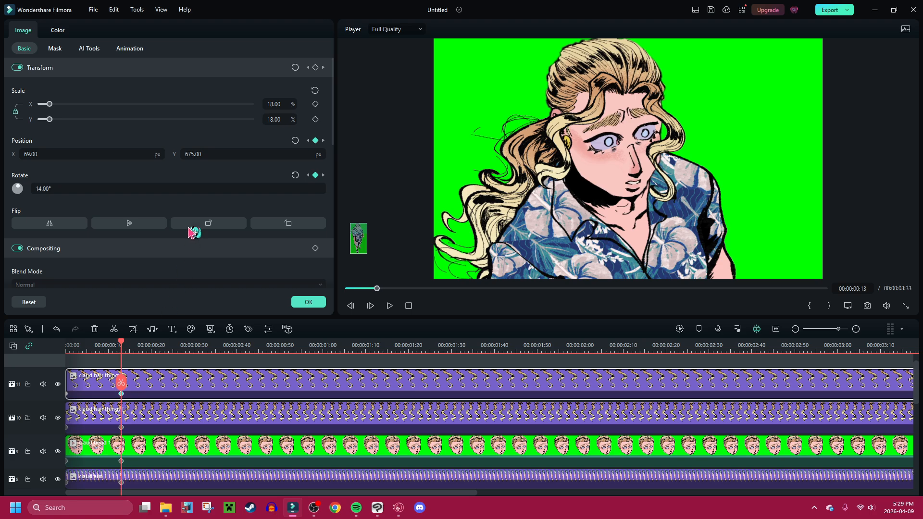
pyautogui.moveTo(229, 152); pyautogui.dragTo(232, 152)
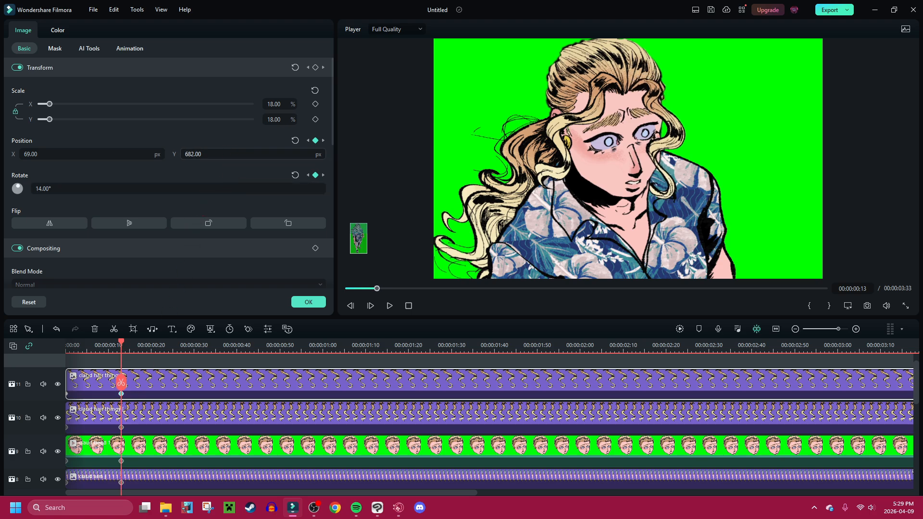
# - Compare the track 10 hair strand's first two keyframes and set its position at 00:00:00:13 to X -152, Y 709
pyautogui.click(67, 395)
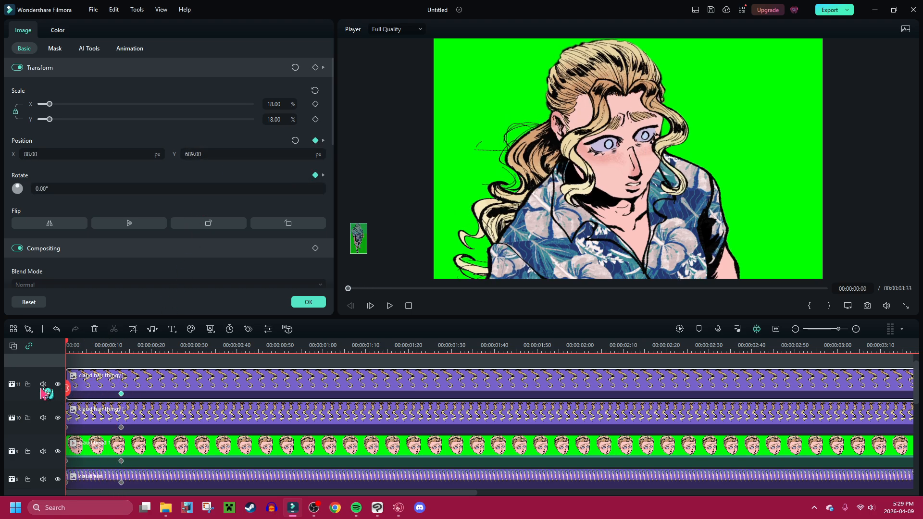
pyautogui.click(68, 432)
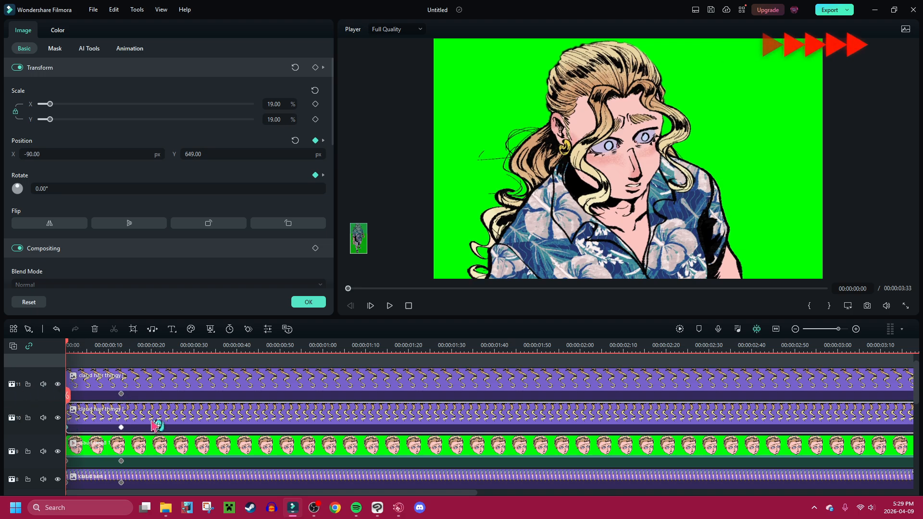
pyautogui.click(122, 427)
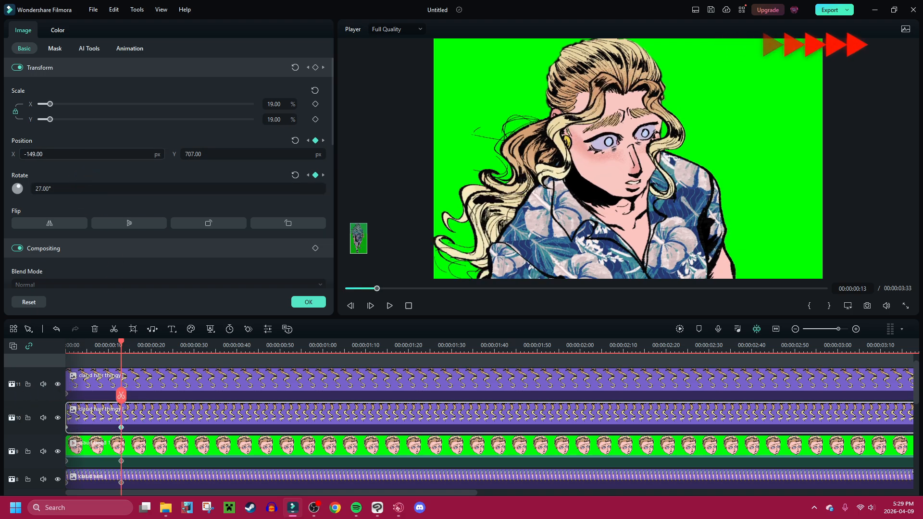
pyautogui.moveTo(121, 395)
pyautogui.mouseDown()
pyautogui.moveTo(50, 404)
pyautogui.moveTo(109, 392)
pyautogui.mouseUp()
pyautogui.click(121, 427)
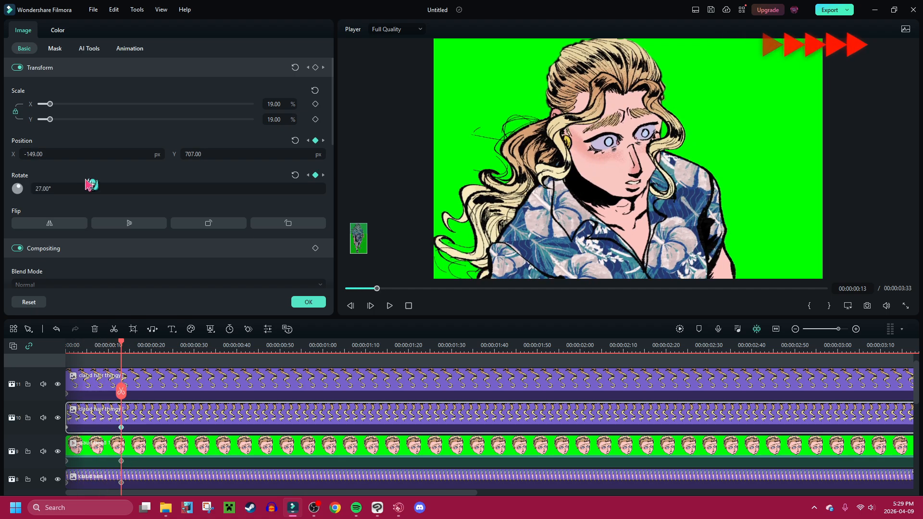
pyautogui.moveTo(122, 392)
pyautogui.mouseDown()
pyautogui.moveTo(51, 394)
pyautogui.moveTo(129, 395)
pyautogui.moveTo(27, 388)
pyautogui.moveTo(120, 380)
pyautogui.moveTo(128, 384)
pyautogui.moveTo(46, 394)
pyautogui.moveTo(129, 390)
pyautogui.moveTo(47, 378)
pyautogui.moveTo(123, 380)
pyautogui.mouseUp()
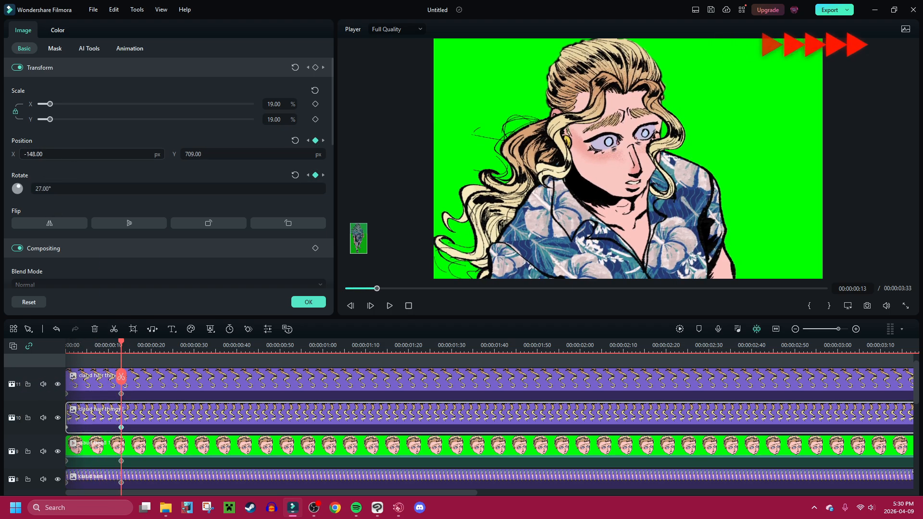
pyautogui.moveTo(122, 379); pyautogui.dragTo(74, 380)
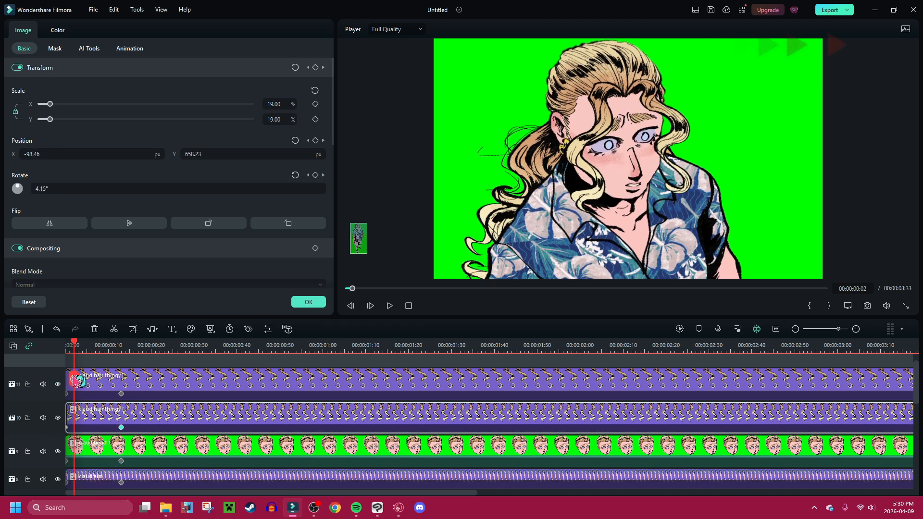
pyautogui.click(122, 427)
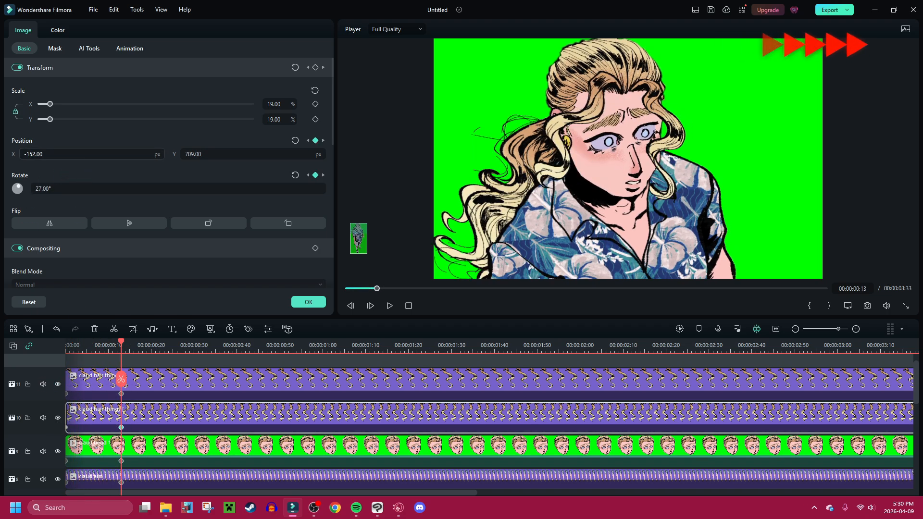
# - Scrub and play the animation through to the clip's end to examine how both hair strands follow the head
pyautogui.moveTo(122, 379); pyautogui.dragTo(665, 381)
pyautogui.click(408, 306)
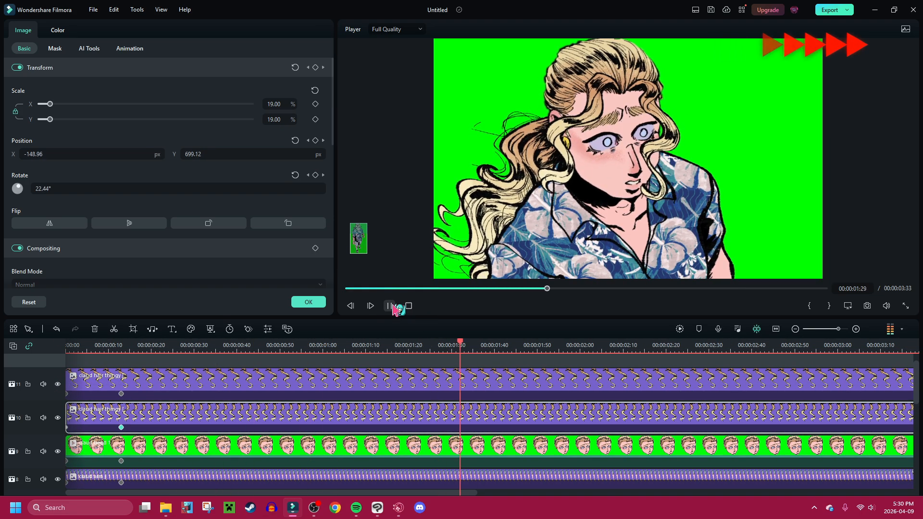
pyautogui.rightClick(472, 133)
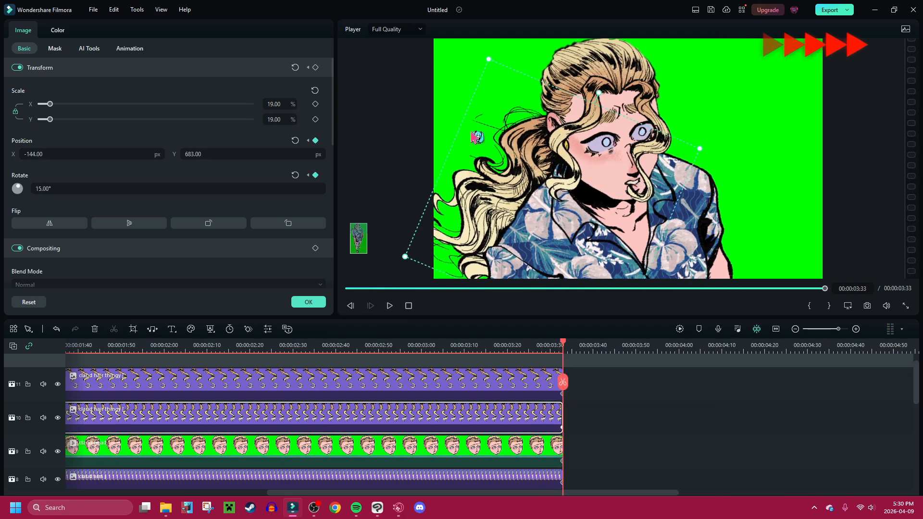
# - Play the whole animation through from the beginning several times to examine the finished character movement
pyautogui.moveTo(511, 197)
pyautogui.click(600, 197)
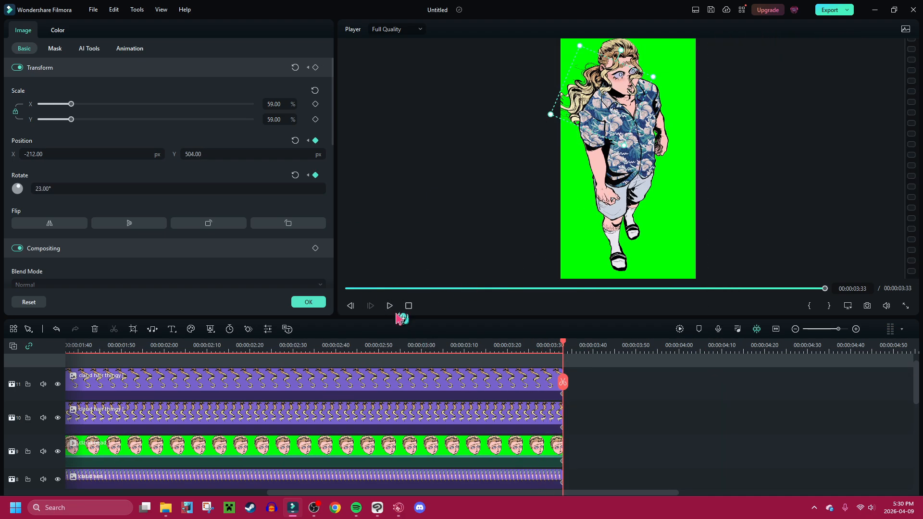
pyautogui.click(409, 306)
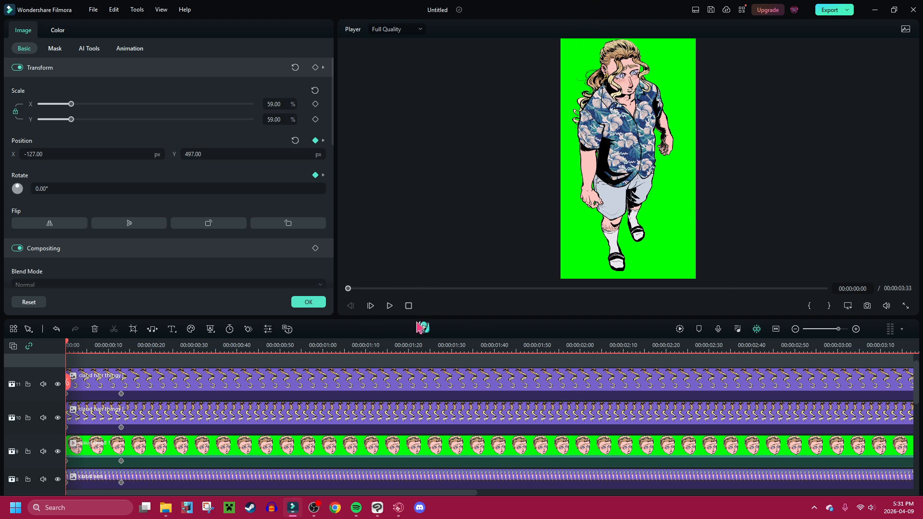
pyautogui.click(393, 309)
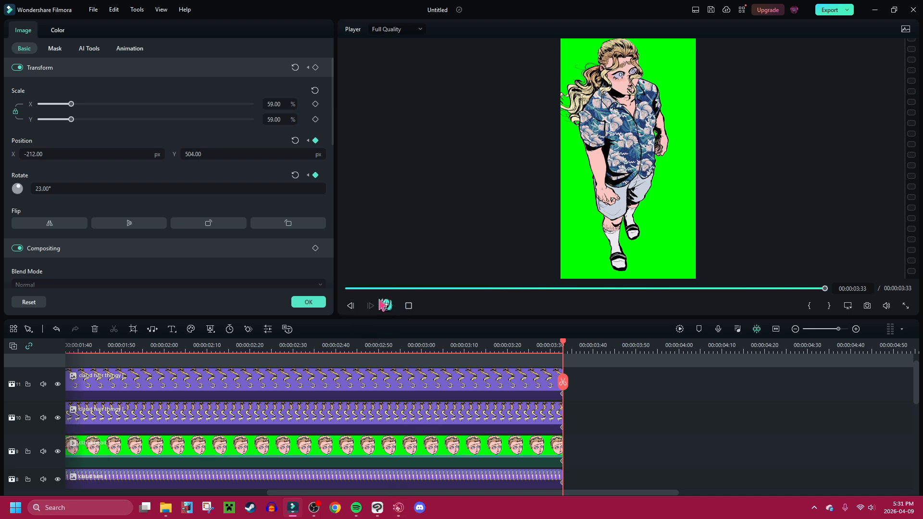
pyautogui.click(390, 307)
pyautogui.click(389, 307)
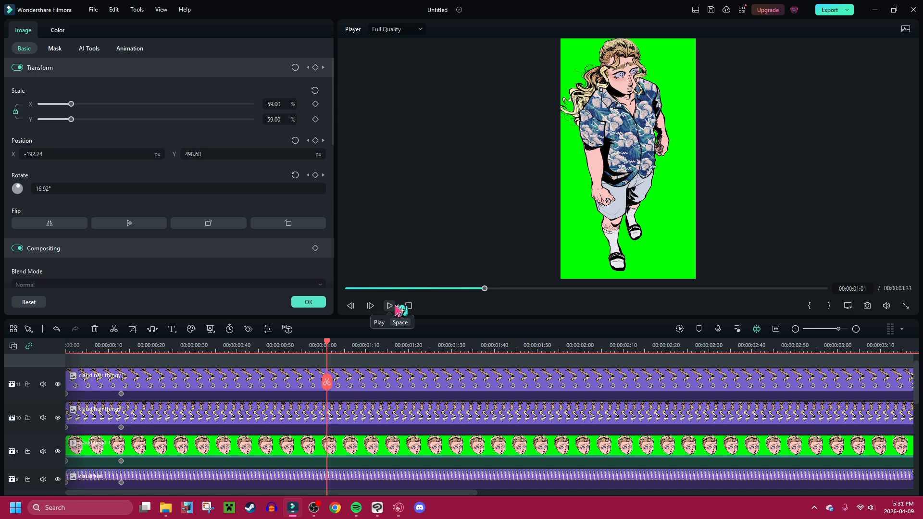
# - Export the animation as claud body 1 in MP4 format at 1080 x 1920 and 60 fps
pyautogui.click(548, 145)
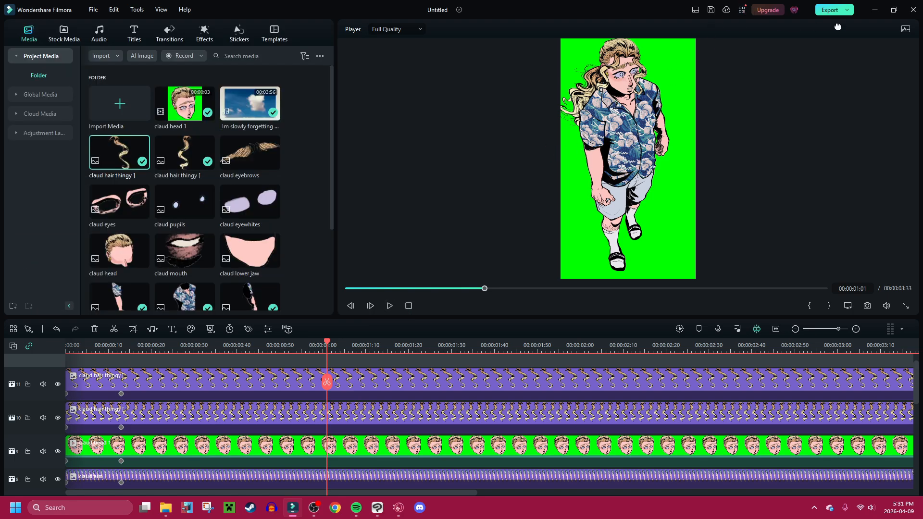
pyautogui.click(829, 10)
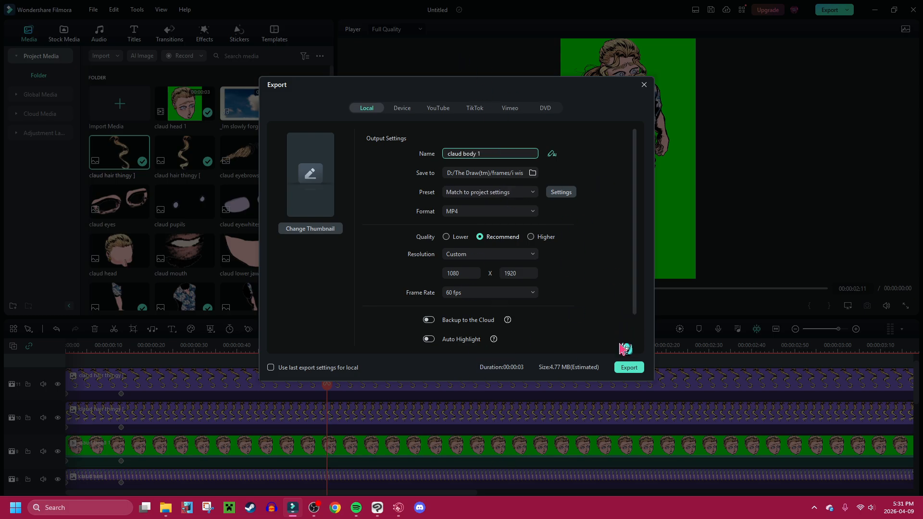
pyautogui.click(629, 367)
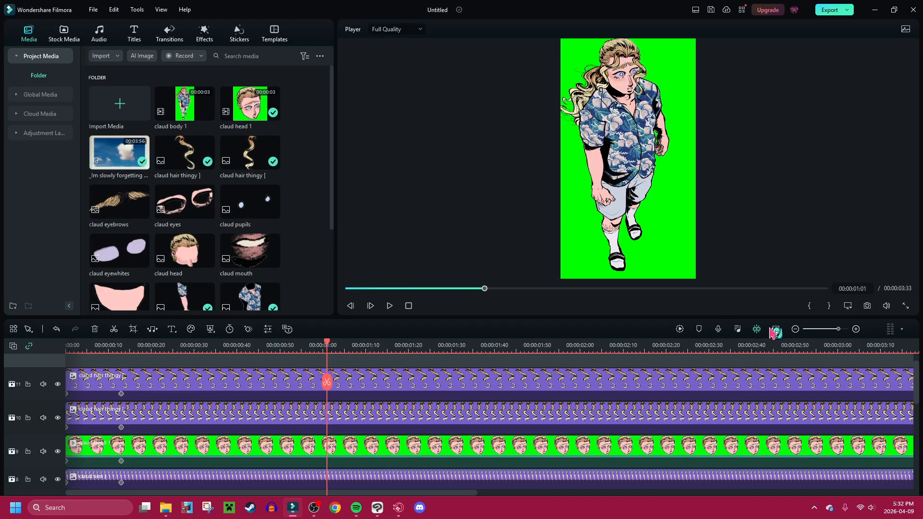
# - Delete all the character part clips from the timeline, keeping only the Green clip and the music
pyautogui.click(793, 330)
pyautogui.scroll(1, 545, 416)
pyautogui.moveTo(519, 378); pyautogui.dragTo(196, 443)
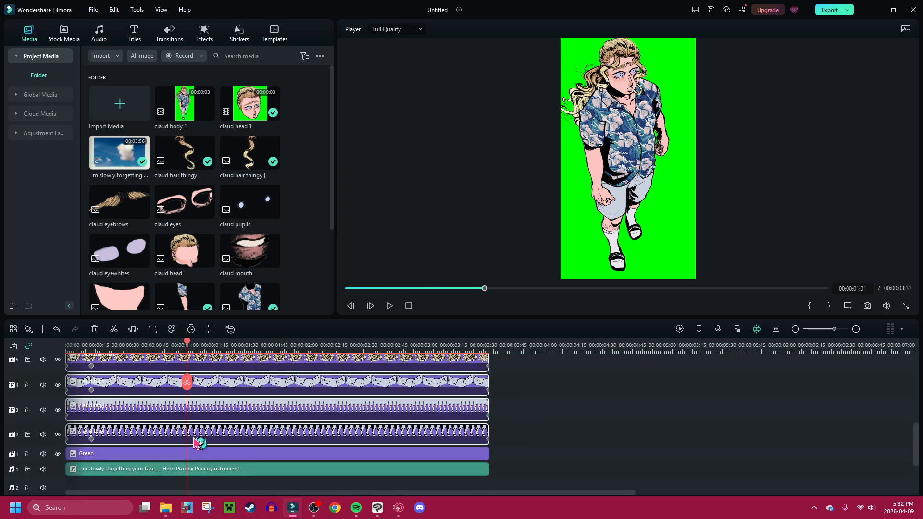
pyautogui.press('Delete')
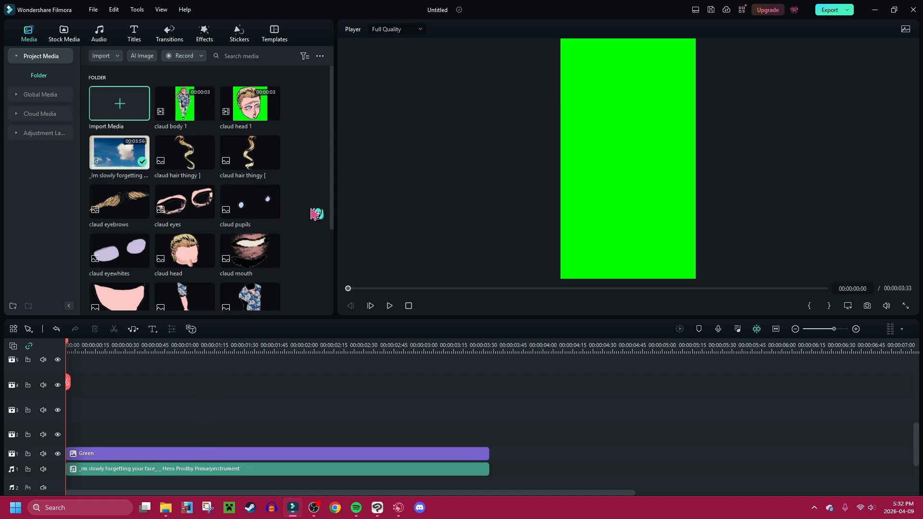
# - Import the images background scene 1, foreground scene 1 and gabriel shadow from the i wish i forgot your face folder
pyautogui.scroll(-5, 337, 167)
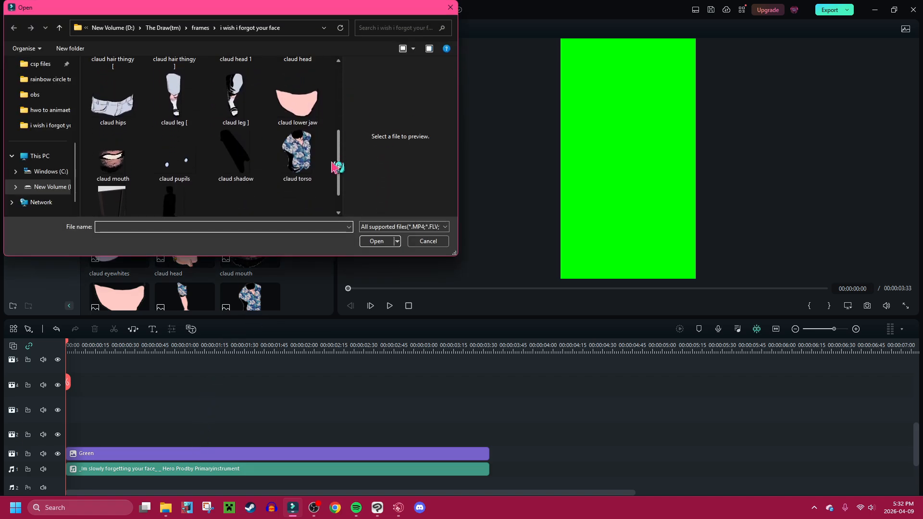
pyautogui.moveTo(338, 166); pyautogui.dragTo(336, 101)
pyautogui.click(112, 88)
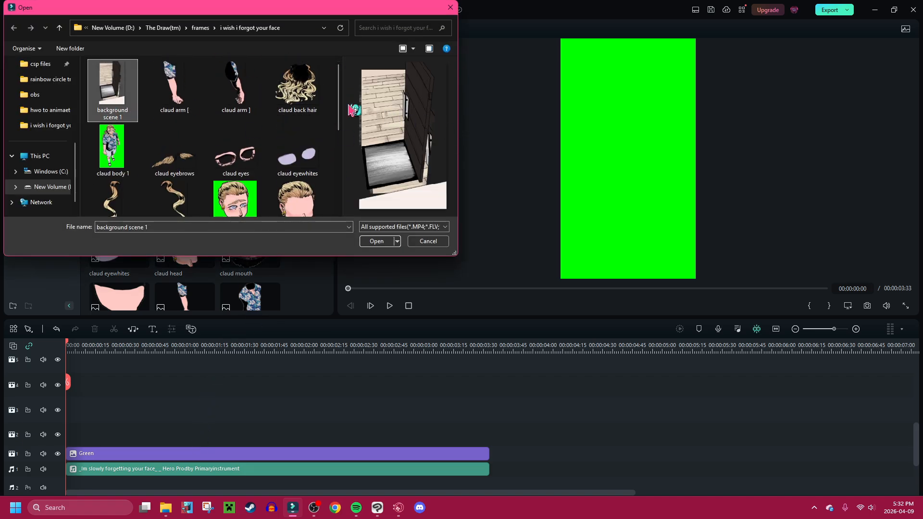
pyautogui.moveTo(339, 113); pyautogui.dragTo(337, 206)
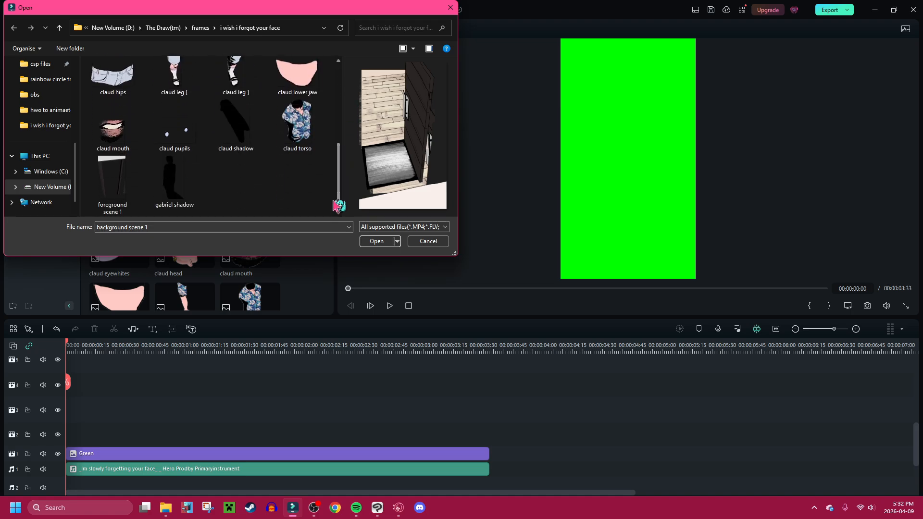
pyautogui.keyDown('ctrl'); pyautogui.click(114, 206); pyautogui.keyUp('ctrl')
pyautogui.keyDown('ctrl'); pyautogui.click(178, 193); pyautogui.keyUp('ctrl')
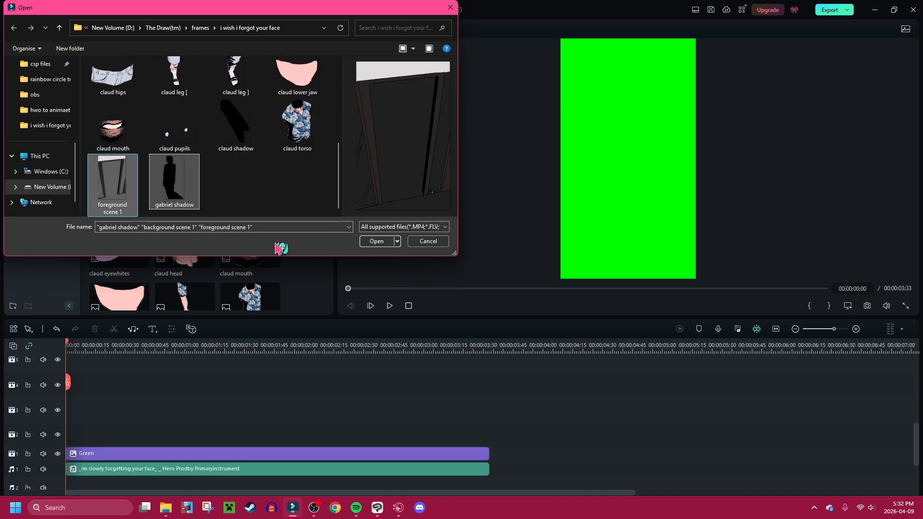
pyautogui.click(372, 242)
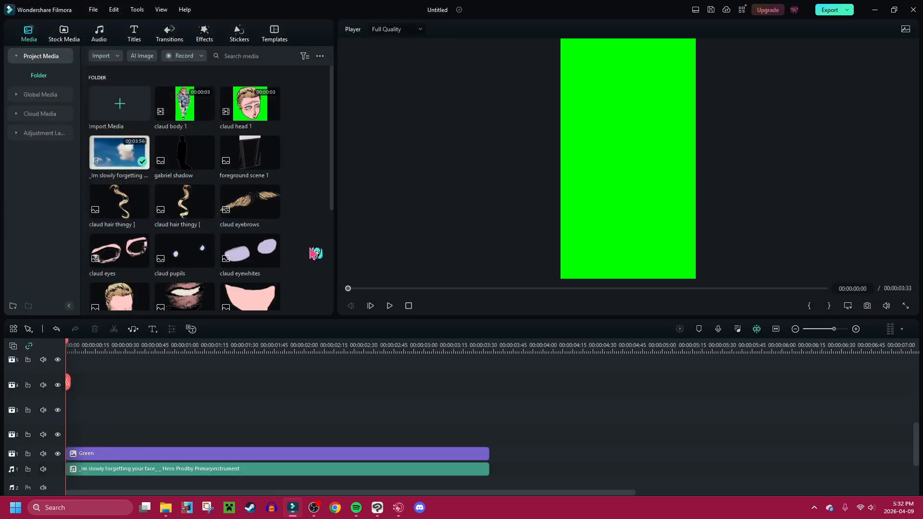
# - Place background scene 1 on track 2 at the timeline start, scaled to 133% with its X position at 89
pyautogui.moveTo(313, 253); pyautogui.dragTo(106, 436)
pyautogui.click(197, 456)
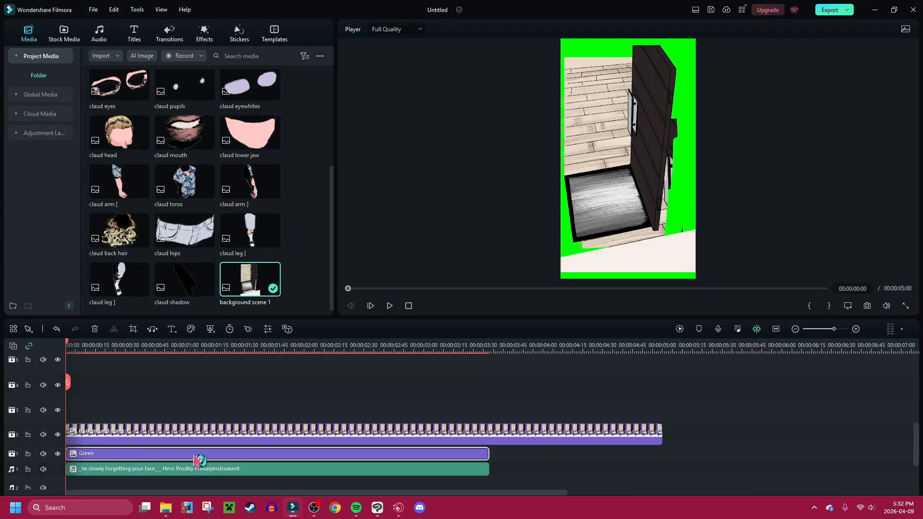
pyautogui.doubleClick(220, 427)
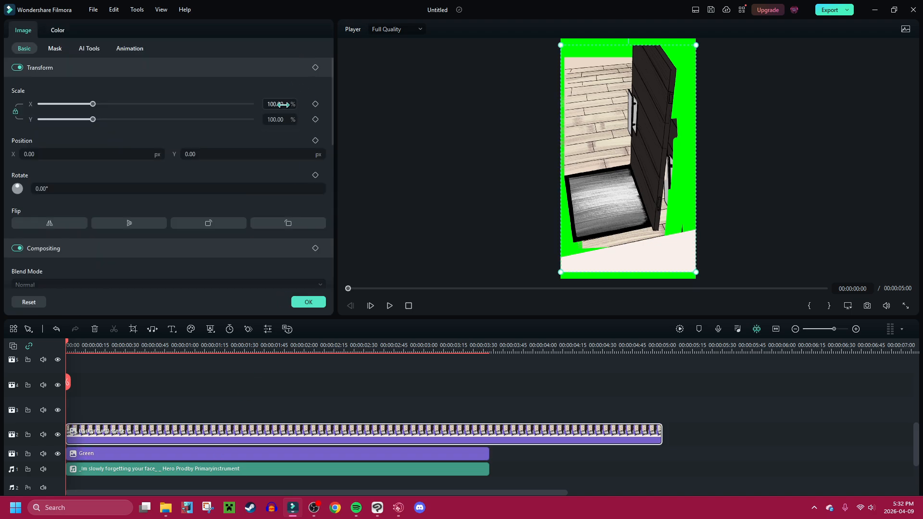
pyautogui.moveTo(283, 104); pyautogui.dragTo(300, 105)
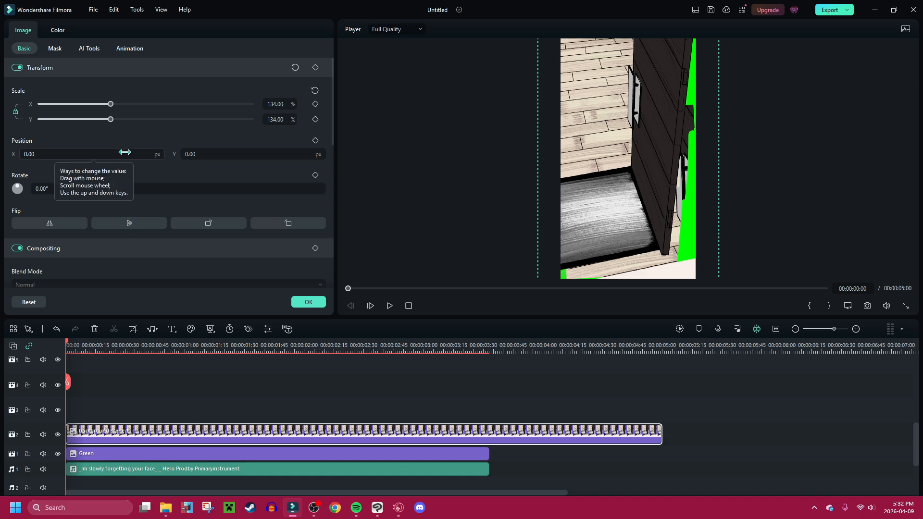
pyautogui.moveTo(126, 151); pyautogui.dragTo(168, 151)
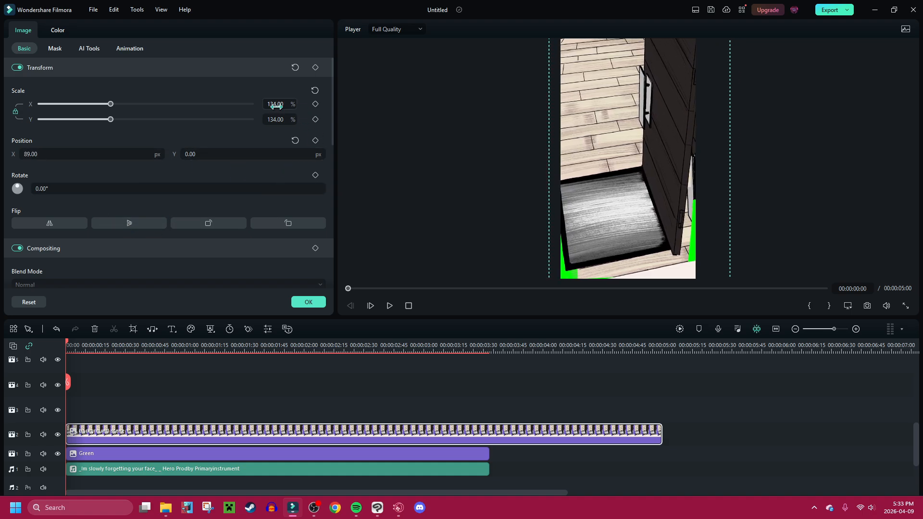
pyautogui.moveTo(276, 106); pyautogui.dragTo(272, 106)
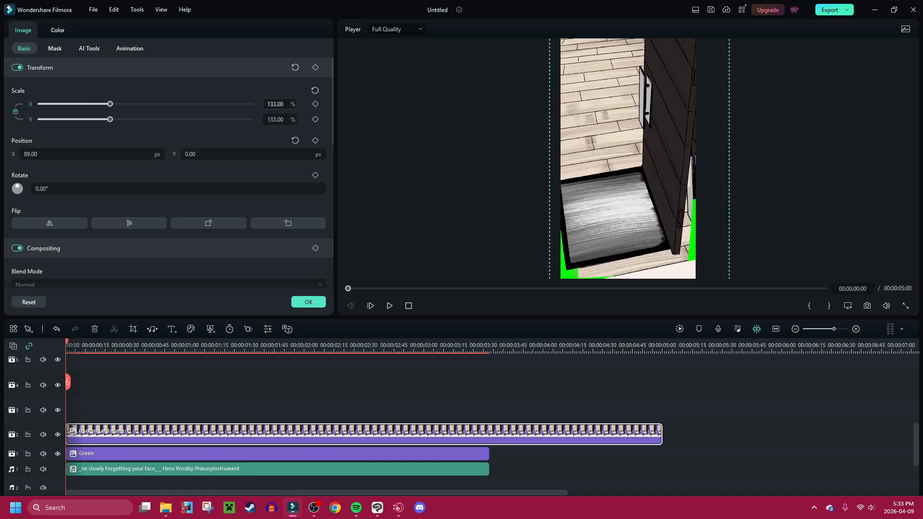
pyautogui.click(308, 302)
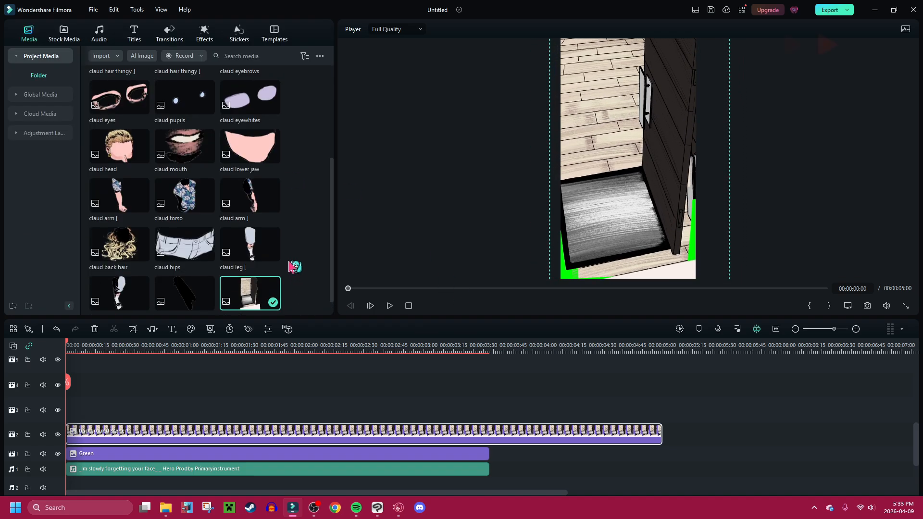
# - Place claud shadow on track 3, scale it to 68% and position it at X -230, Y -384
pyautogui.moveTo(184, 280); pyautogui.dragTo(54, 417)
pyautogui.doubleClick(81, 411)
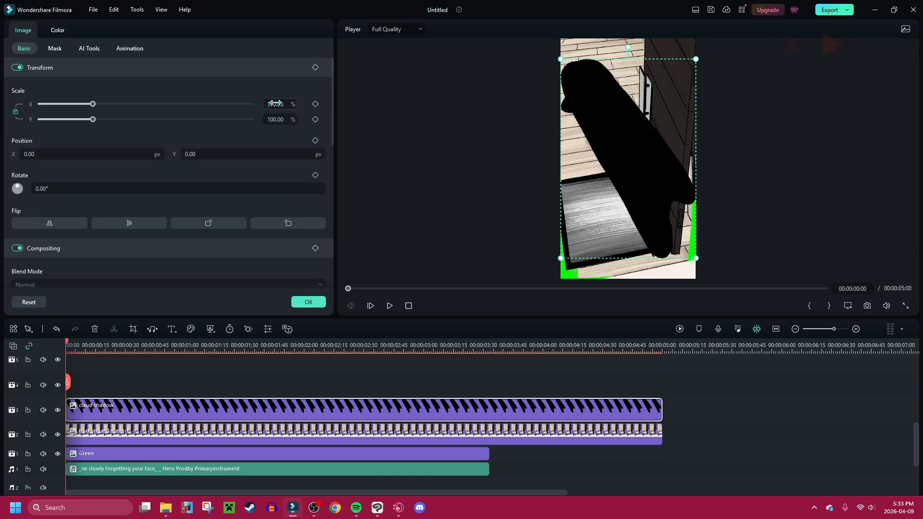
pyautogui.moveTo(275, 104); pyautogui.dragTo(261, 104)
pyautogui.moveTo(233, 153); pyautogui.dragTo(68, 153)
pyautogui.moveTo(91, 154); pyautogui.dragTo(37, 154)
pyautogui.moveTo(233, 153); pyautogui.dragTo(207, 154)
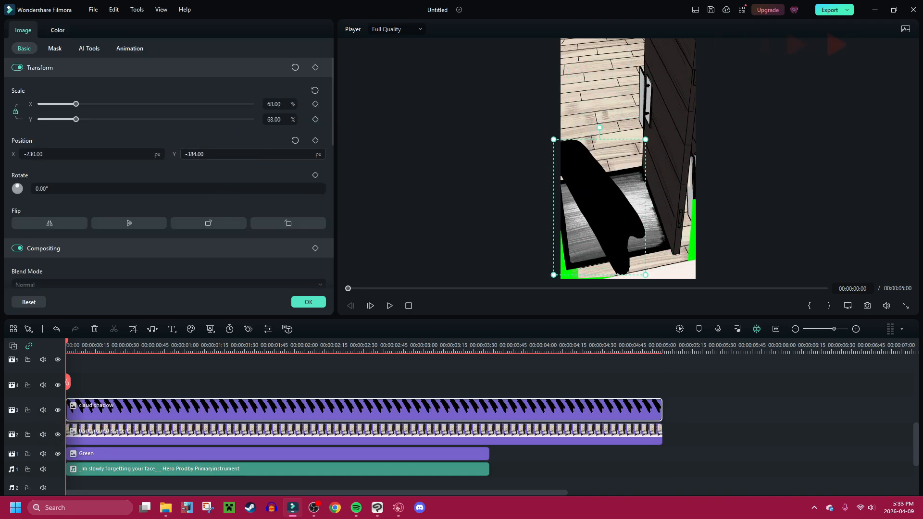
# - Scale down the background scene, and shrink the claud shadow and fit it over the lower part of the doormat
pyautogui.click(341, 433)
pyautogui.moveTo(276, 104); pyautogui.dragTo(266, 104)
pyautogui.click(308, 302)
pyautogui.doubleClick(288, 414)
pyautogui.moveTo(212, 153); pyautogui.dragTo(136, 154)
pyautogui.click(304, 301)
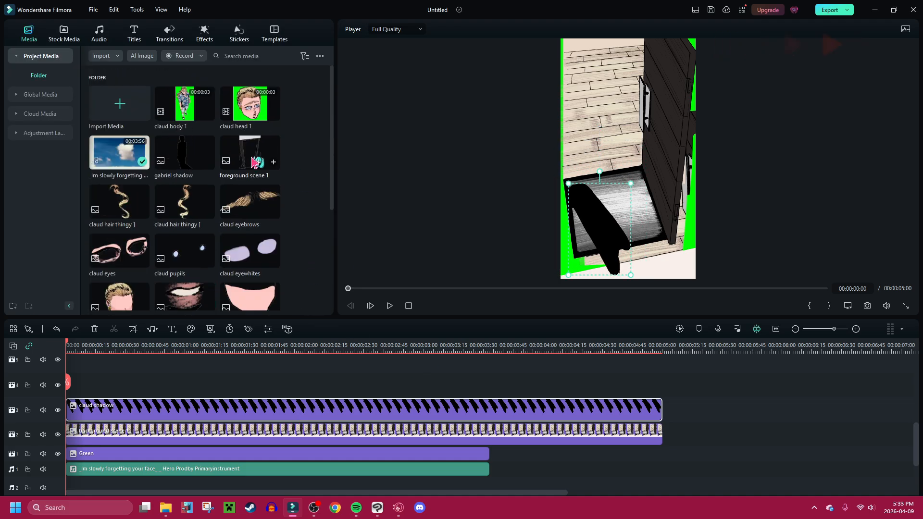
# - Place the claud body 1 video on track 4, key out its green background with Chroma Key and set its Y position to -53
pyautogui.moveTo(185, 102); pyautogui.dragTo(190, 403)
pyautogui.doubleClick(204, 401)
pyautogui.click(89, 50)
pyautogui.click(16, 67)
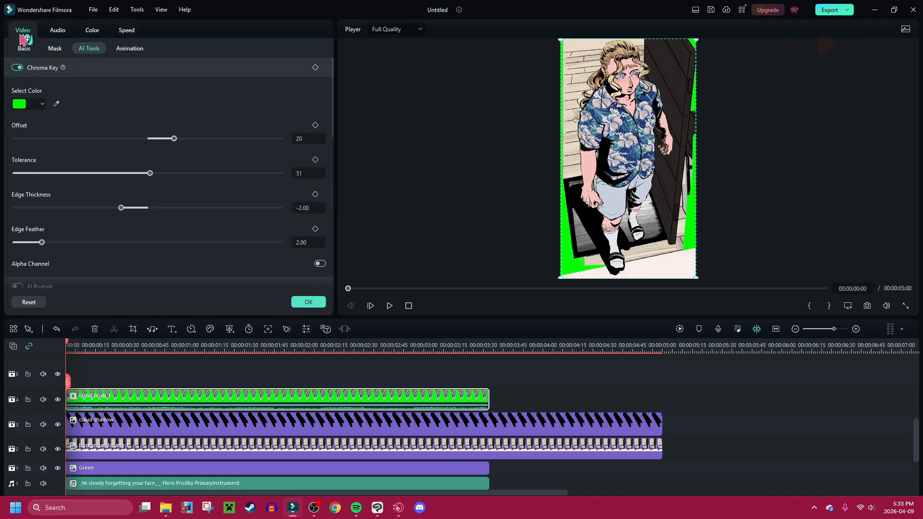
pyautogui.click(23, 46)
pyautogui.moveTo(211, 154); pyautogui.dragTo(186, 154)
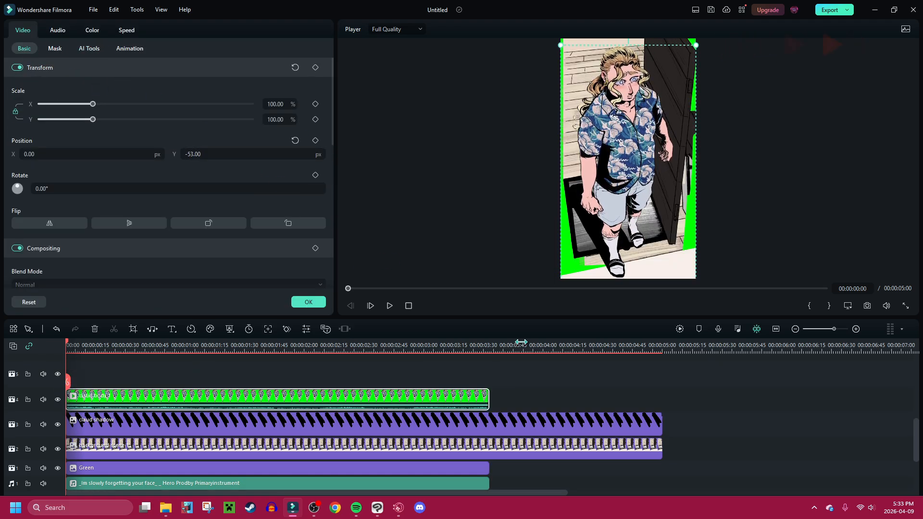
# - Trim the claud shadow and background scene clips to end with the body video at 00:00:03:33
pyautogui.moveTo(715, 405); pyautogui.dragTo(634, 466)
pyautogui.moveTo(661, 425); pyautogui.dragTo(489, 426)
pyautogui.doubleClick(431, 424)
# - Detach the audio from the claud body 1 video and delete the detached audio clip
pyautogui.click(338, 400)
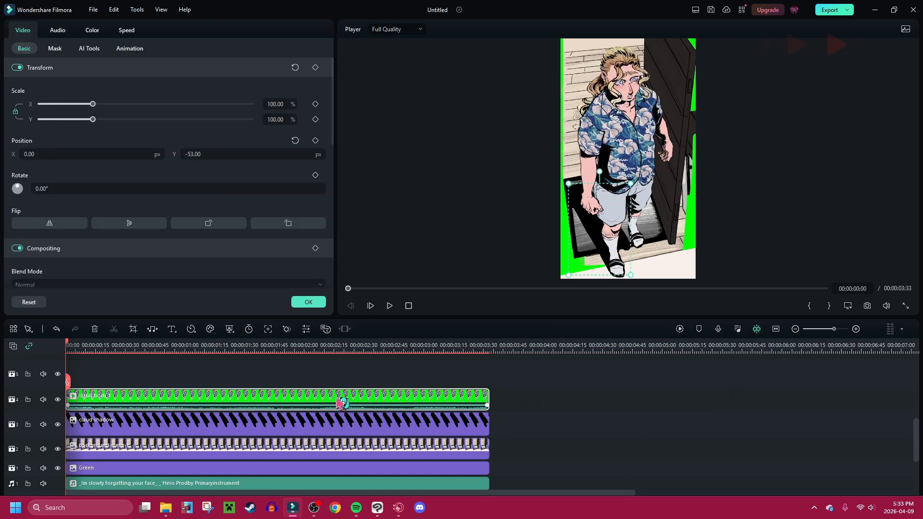
pyautogui.rightClick(338, 400)
pyautogui.click(384, 208)
pyautogui.click(353, 430)
pyautogui.press('Delete')
pyautogui.scroll(3, 337, 399)
pyautogui.click(337, 400)
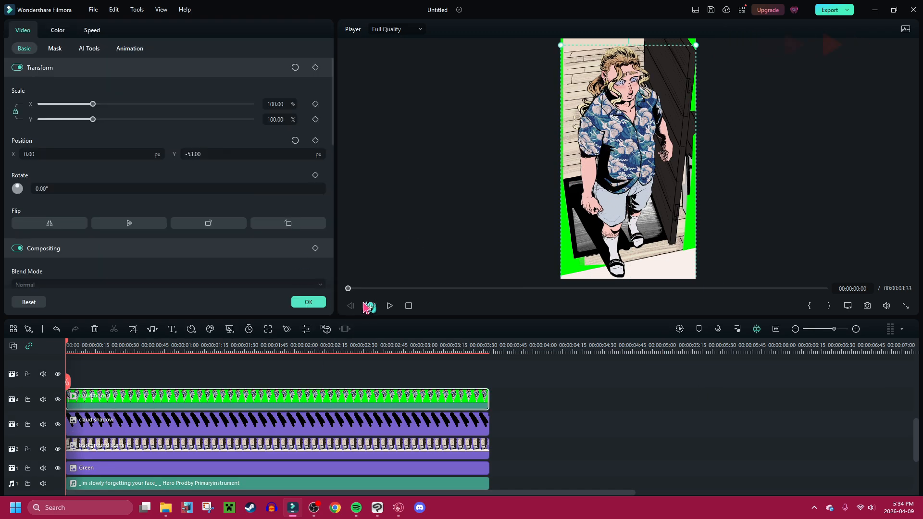
pyautogui.click(308, 302)
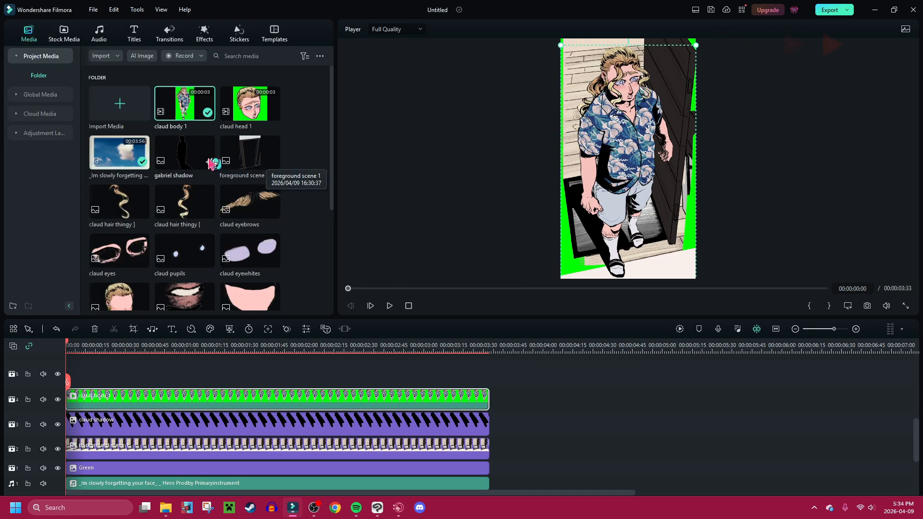
# - Place foreground scene 1 on track 6 above the body, trimmed to 00:00:03:33 and scaled to 132%
pyautogui.scroll(3, 364, 417)
pyautogui.moveTo(245, 153); pyautogui.dragTo(233, 384)
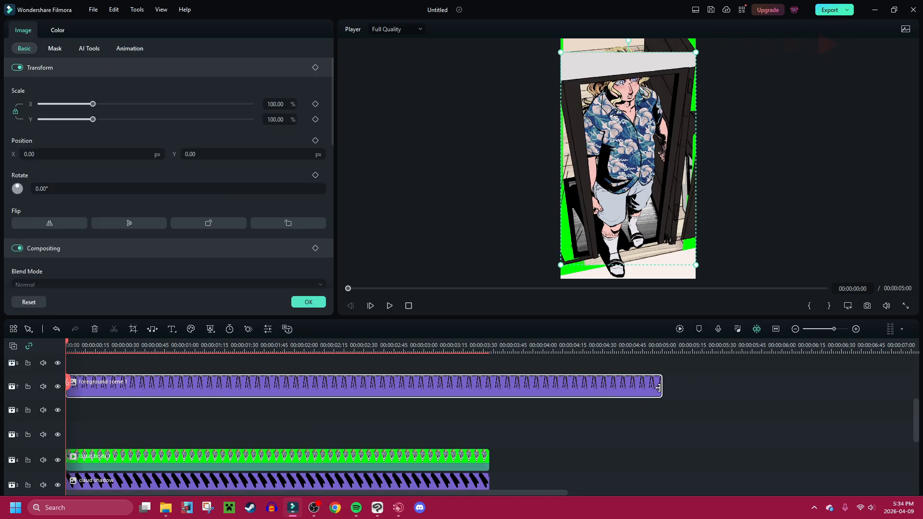
pyautogui.moveTo(658, 388); pyautogui.dragTo(489, 388)
pyautogui.moveTo(466, 388); pyautogui.dragTo(465, 414)
pyautogui.moveTo(274, 104); pyautogui.dragTo(290, 105)
# - Set the background scene clip's scale to 141%
pyautogui.scroll(-3, 500, 429)
pyautogui.click(473, 447)
pyautogui.scroll(1, 644, 425)
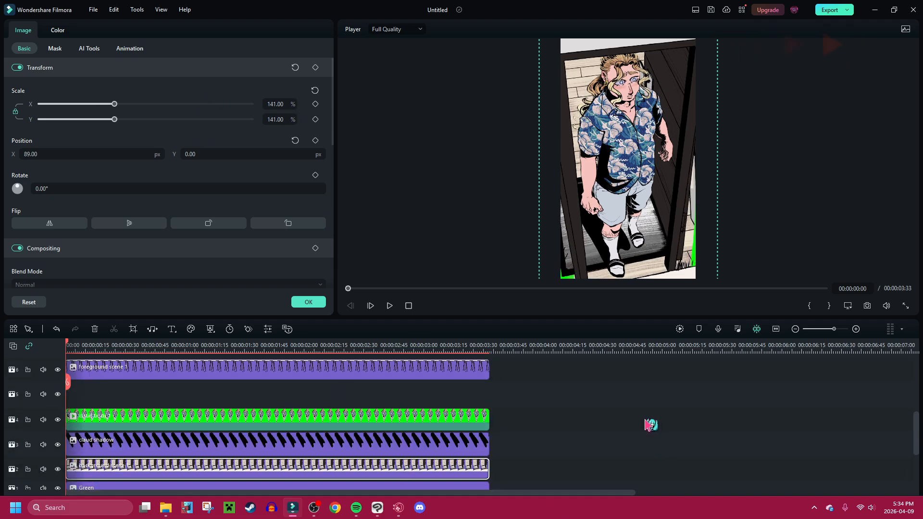
# - Try a larger scale on the foreground scene 1 clip and undo the change
pyautogui.scroll(-1, 641, 419)
pyautogui.scroll(3, 446, 421)
pyautogui.click(435, 409)
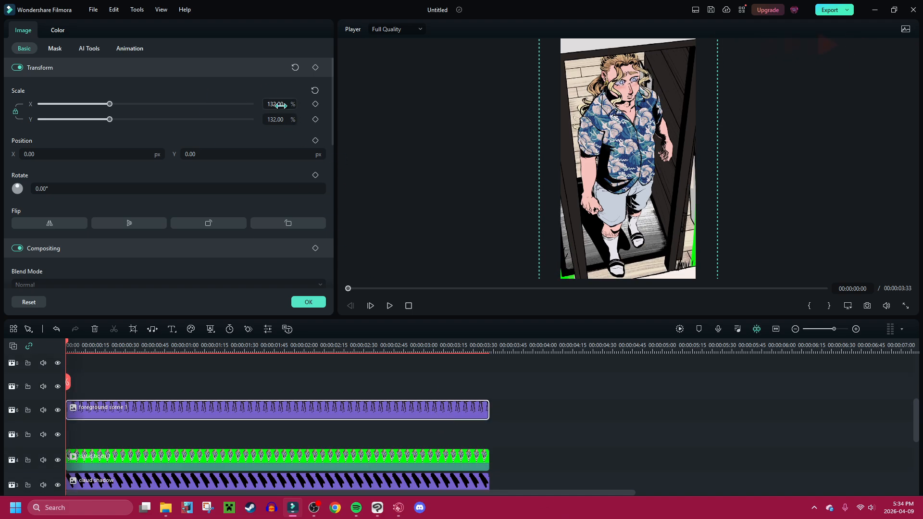
pyautogui.moveTo(280, 105); pyautogui.dragTo(286, 104)
pyautogui.hotkey('ctrl', 'z')
# - Delete the Green clip from track 1 beneath the background scene
pyautogui.scroll(-3, 455, 435)
pyautogui.click(450, 431)
pyautogui.press('Delete')
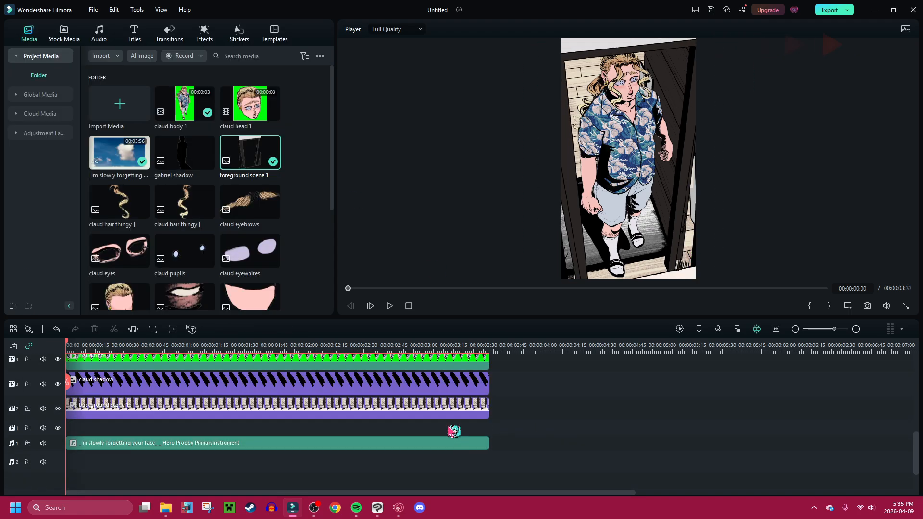
# - Place the gabriel shadow image on track 5 above the body clip and position it at X 168, Y -224
pyautogui.scroll(4, 529, 429)
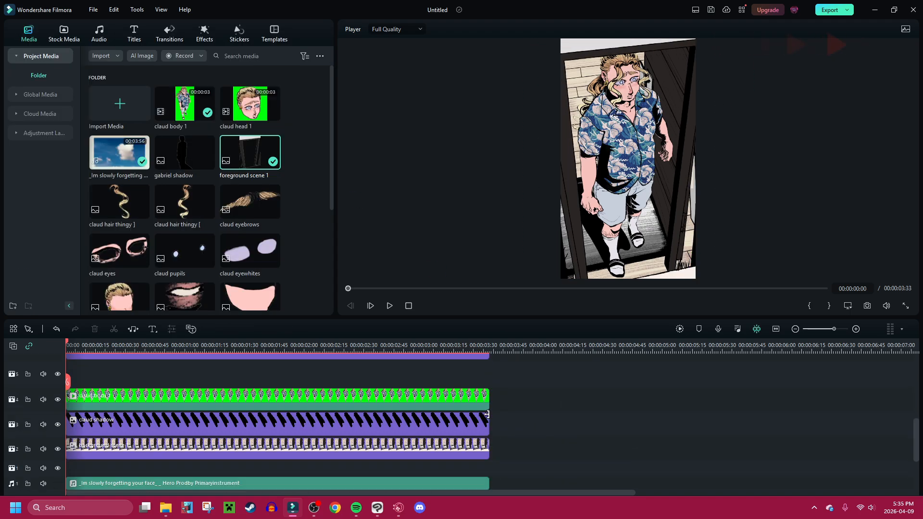
pyautogui.scroll(-2, 269, 449)
pyautogui.moveTo(184, 152); pyautogui.dragTo(129, 417)
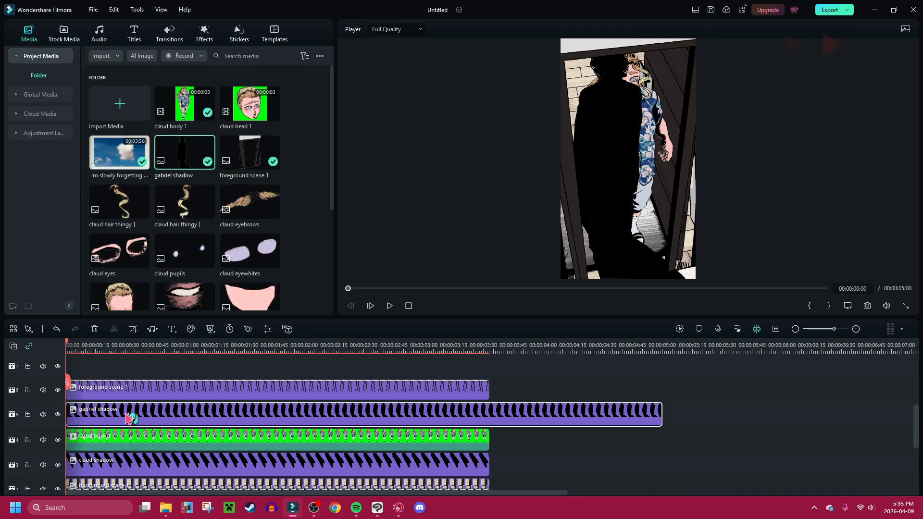
pyautogui.doubleClick(129, 417)
pyautogui.moveTo(194, 154); pyautogui.dragTo(190, 193)
# - Try other blend modes on the gabriel shadow, set it back to Normal, and lower its opacity to 66.36%
pyautogui.scroll(-1, 190, 192)
pyautogui.click(201, 226)
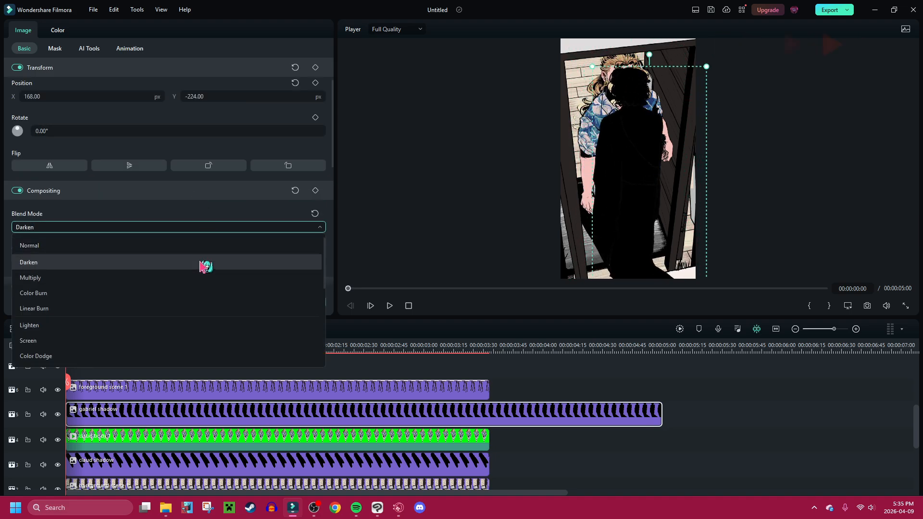
pyautogui.click(212, 278)
pyautogui.click(210, 262)
pyautogui.click(210, 227)
pyautogui.click(212, 250)
pyautogui.moveTo(208, 262); pyautogui.dragTo(190, 262)
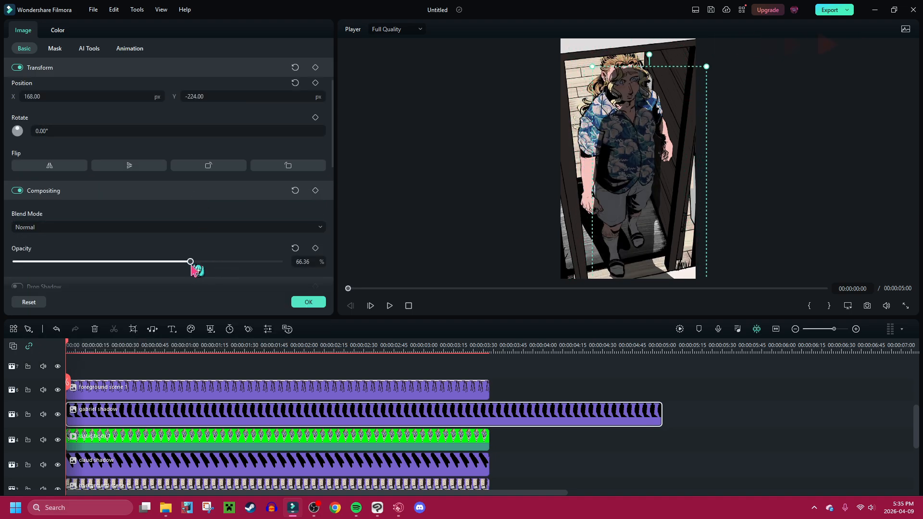
# - Trim the gabriel shadow clip to 00:00:03:33 and set its X position to 198 px
pyautogui.moveTo(661, 414); pyautogui.dragTo(485, 412)
pyautogui.scroll(1, 216, 229)
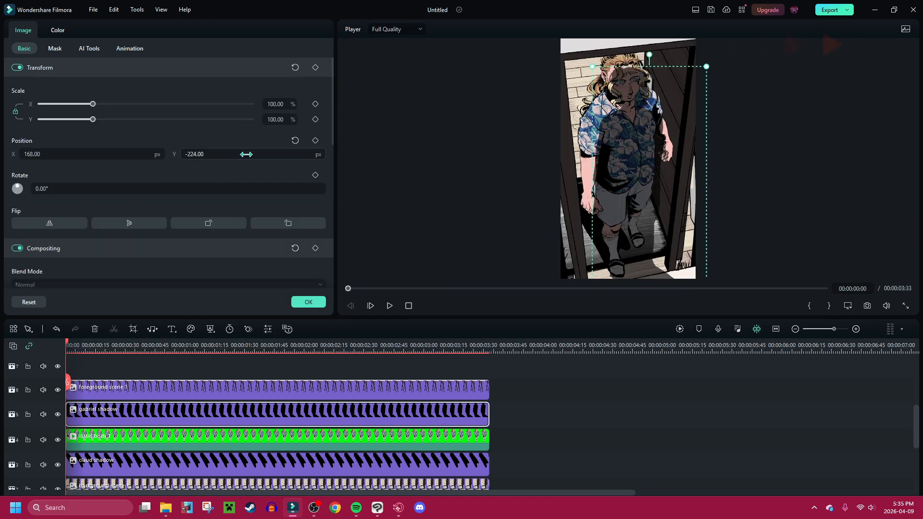
pyautogui.moveTo(245, 154); pyautogui.dragTo(228, 154)
pyautogui.moveTo(149, 153); pyautogui.dragTo(193, 153)
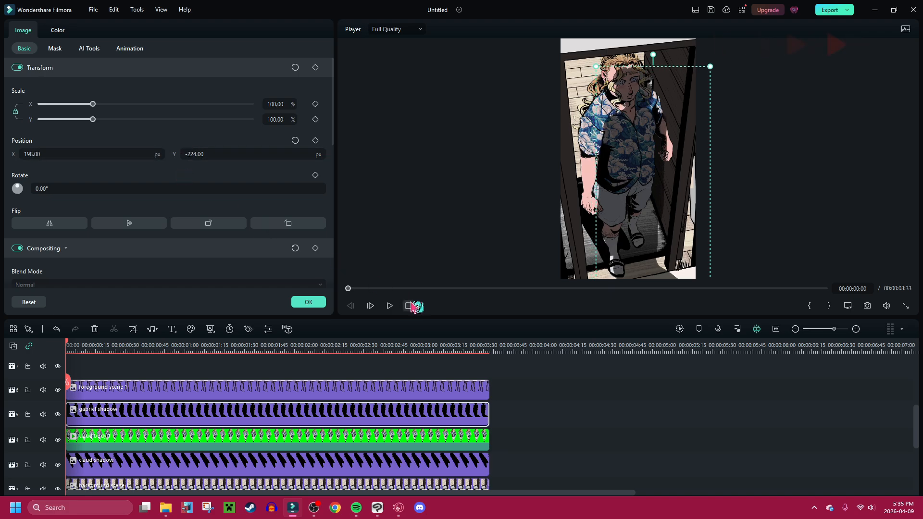
# - Keyframe the background scene's X position from 89 px at the clip start to 56 px at its end
pyautogui.scroll(-2, 340, 387)
pyautogui.click(339, 387)
pyautogui.scroll(1, 70, 410)
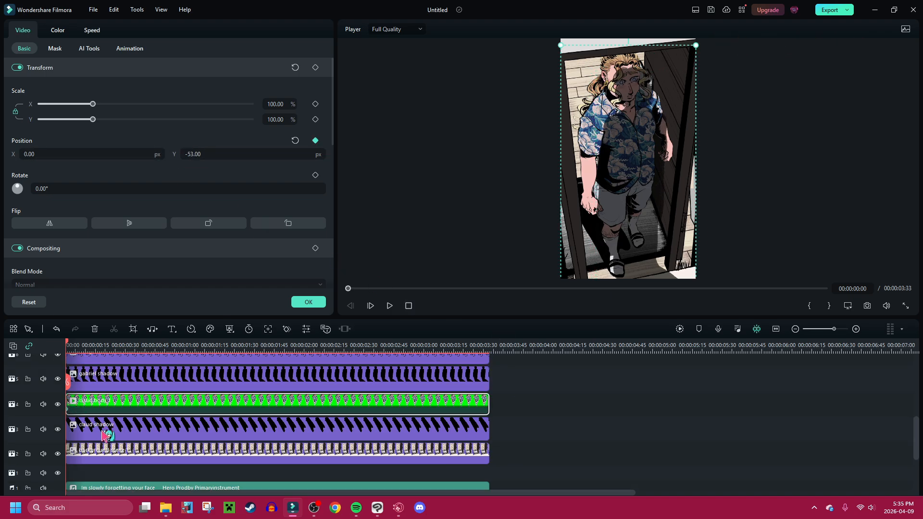
pyautogui.click(159, 461)
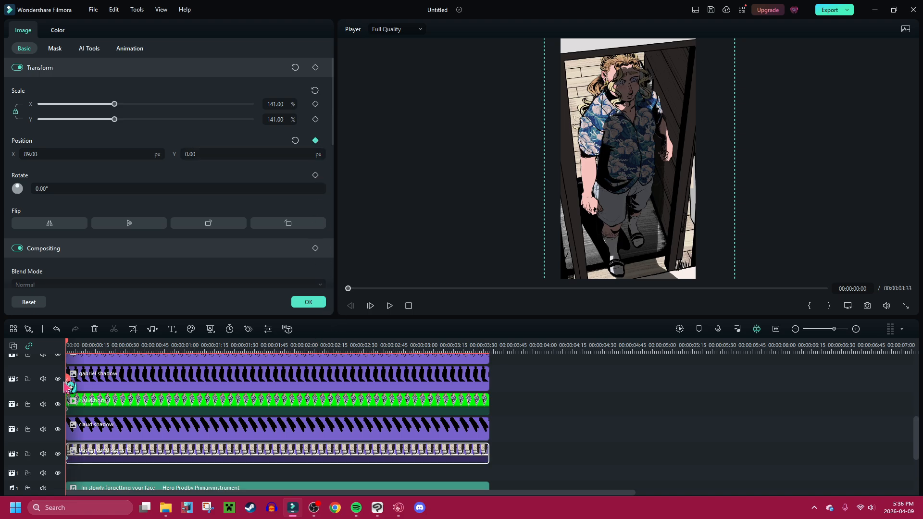
pyautogui.moveTo(66, 387); pyautogui.dragTo(98, 387)
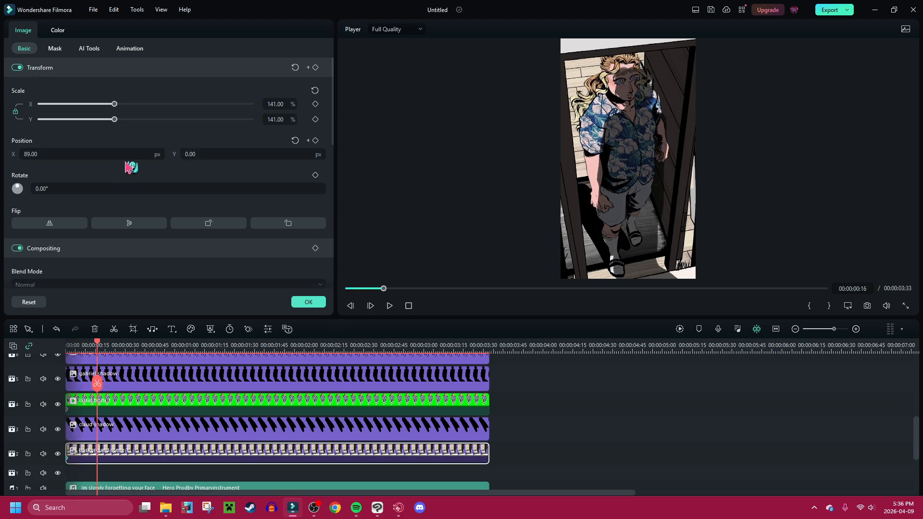
pyautogui.moveTo(117, 157); pyautogui.dragTo(102, 157)
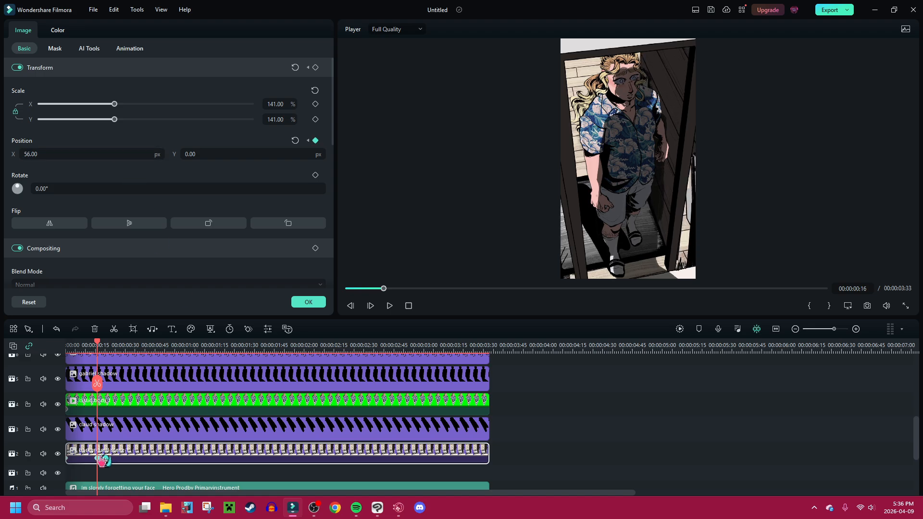
pyautogui.press('End')
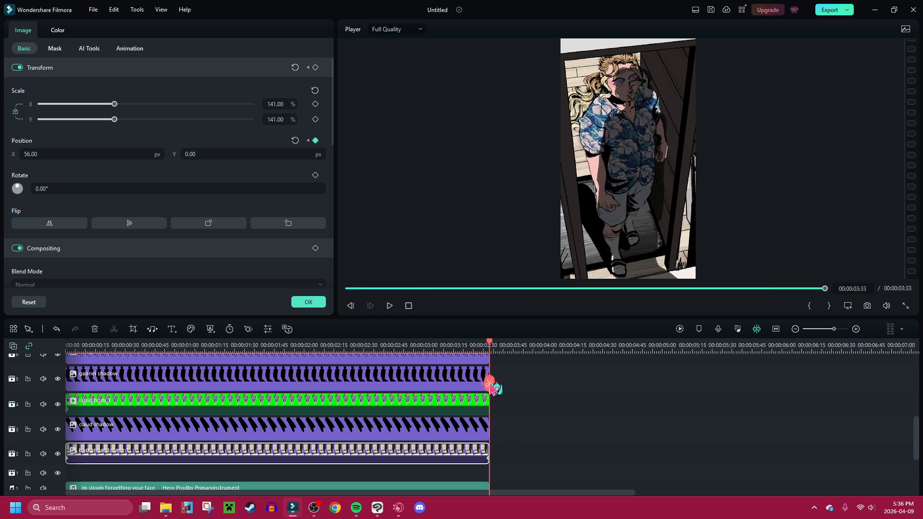
pyautogui.moveTo(492, 387); pyautogui.dragTo(68, 370)
# - Keyframe foreground scene 1's X position from 0 px at the start to 20 px at the end, and preview the motion
pyautogui.scroll(3, 149, 421)
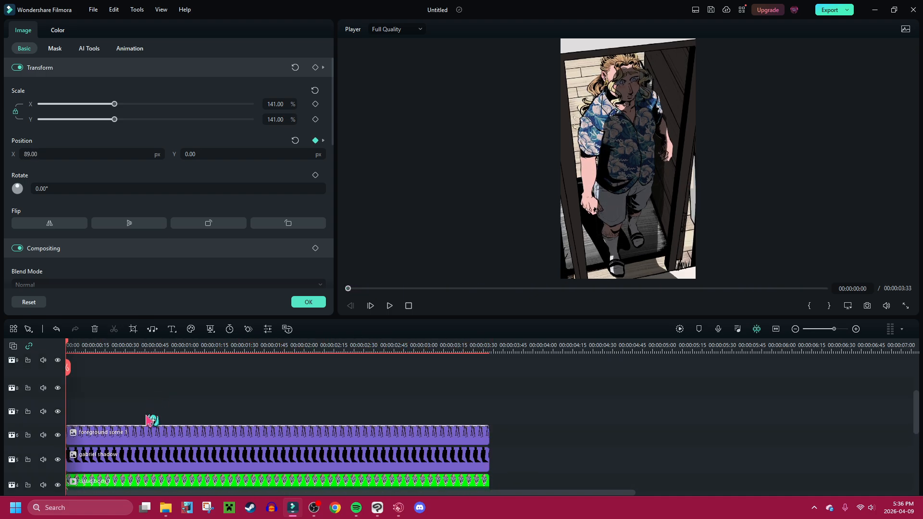
pyautogui.click(150, 435)
pyautogui.click(315, 141)
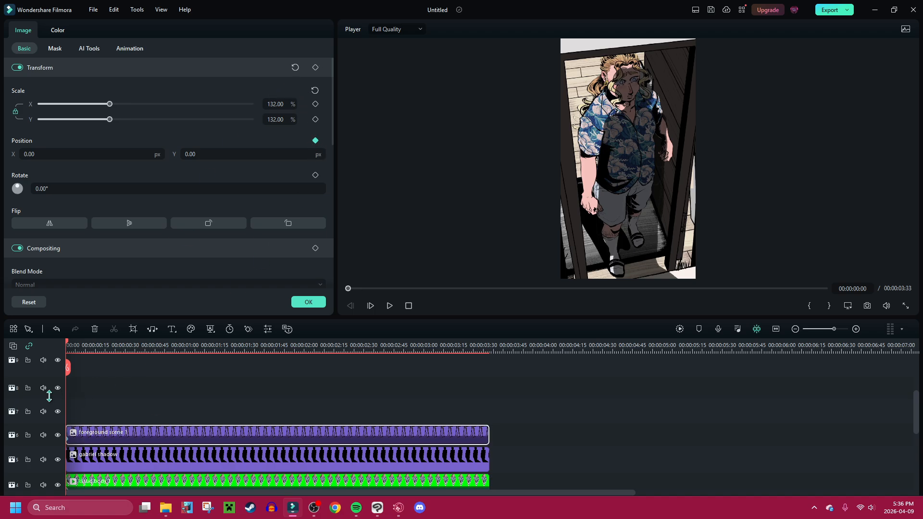
pyautogui.moveTo(72, 369); pyautogui.dragTo(325, 366)
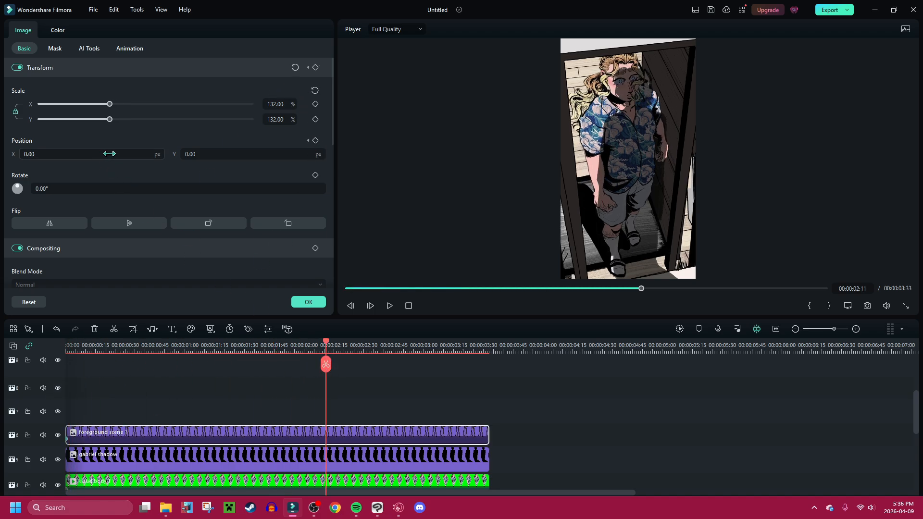
pyautogui.moveTo(108, 152); pyautogui.dragTo(129, 152)
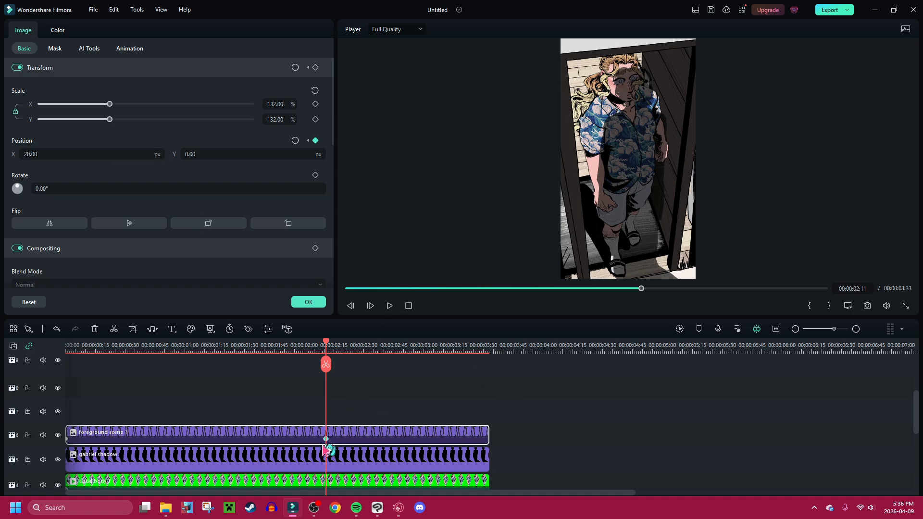
pyautogui.press('End')
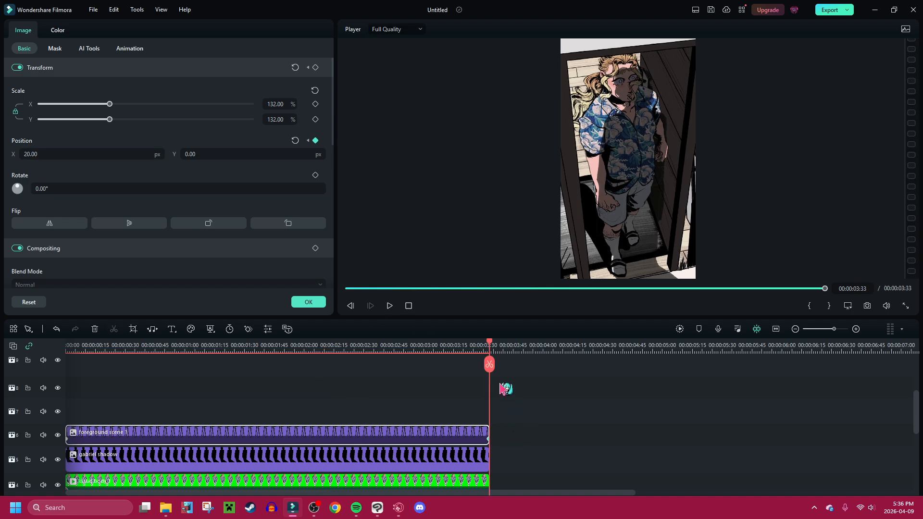
pyautogui.moveTo(490, 368); pyautogui.dragTo(67, 365)
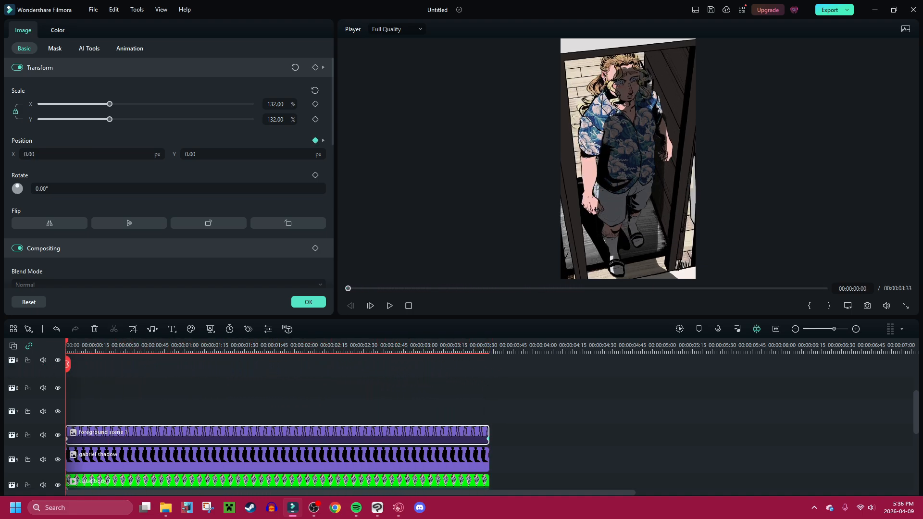
pyautogui.click(389, 306)
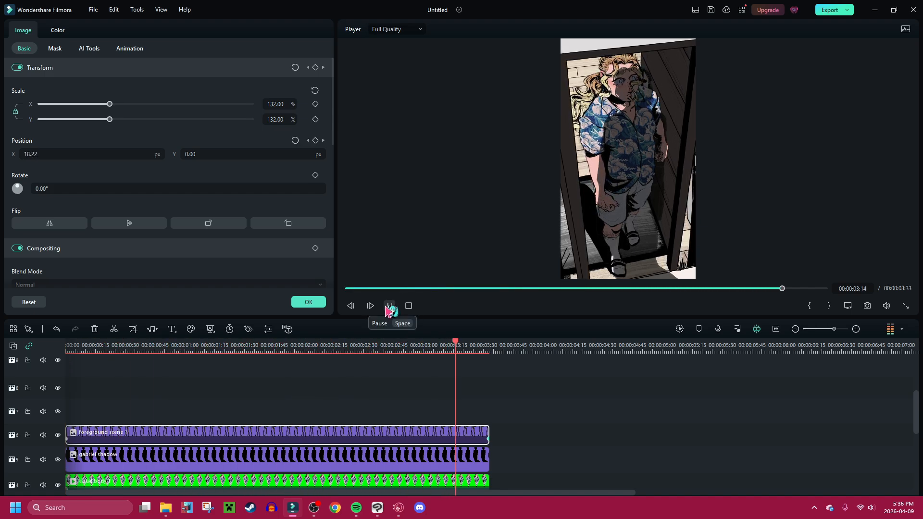
# - Set the body clip's starting position keyframe to X -17, Y -33
pyautogui.scroll(-3, 482, 428)
pyautogui.click(482, 427)
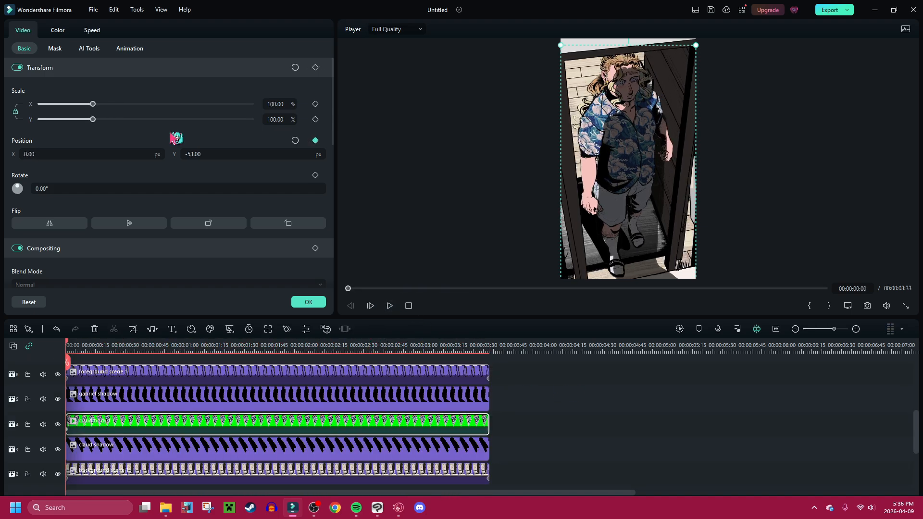
pyautogui.moveTo(73, 154); pyautogui.dragTo(65, 153)
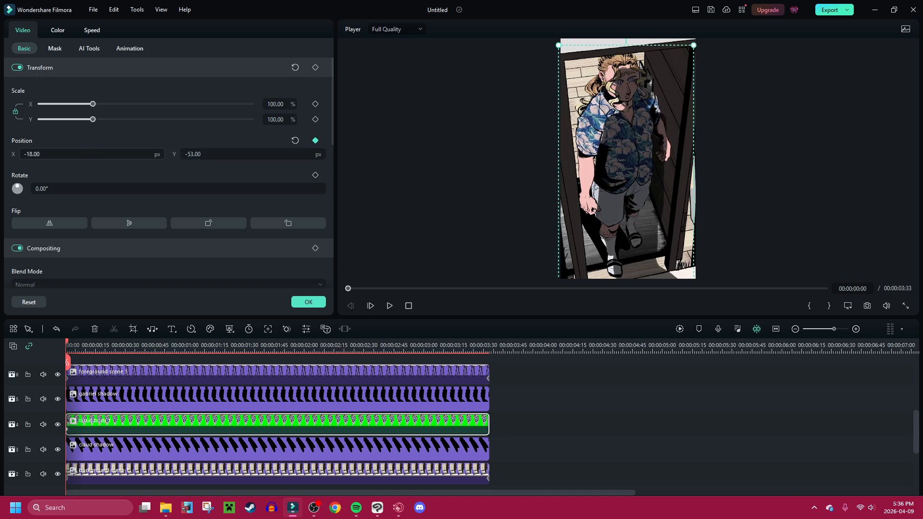
pyautogui.moveTo(189, 154); pyautogui.dragTo(194, 153)
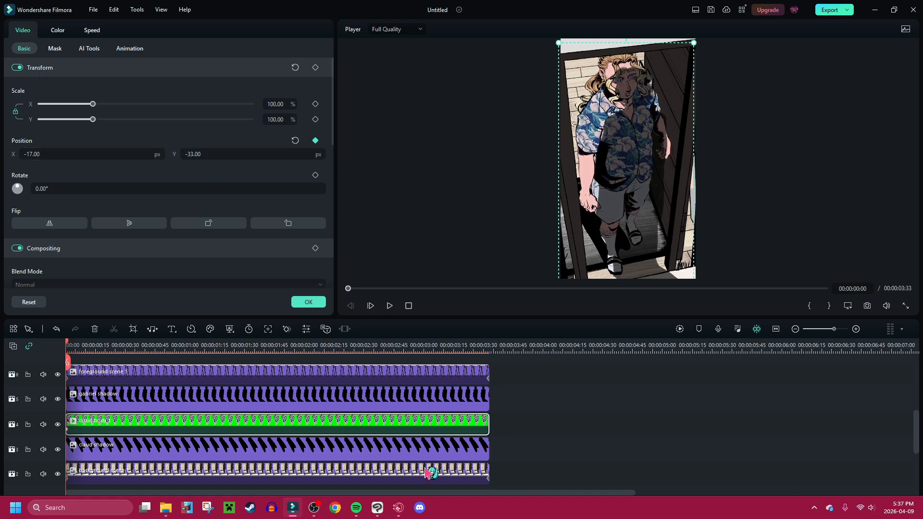
# - Add body clip position keyframes of X 16, Y -60 at 00:00:00:11 and X 26, Y -72 at the end
pyautogui.moveTo(68, 361); pyautogui.dragTo(87, 366)
pyautogui.moveTo(227, 156); pyautogui.dragTo(214, 156)
pyautogui.moveTo(145, 158); pyautogui.dragTo(150, 157)
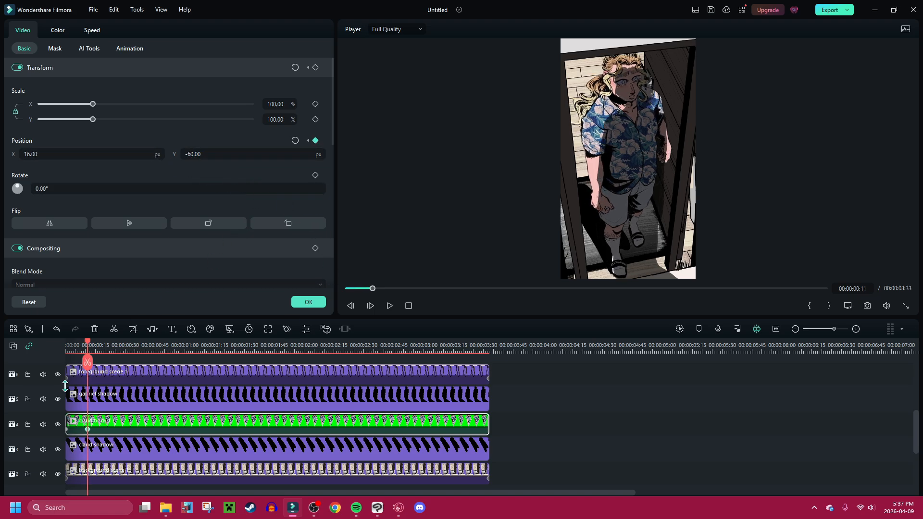
pyautogui.moveTo(88, 362); pyautogui.dragTo(83, 373)
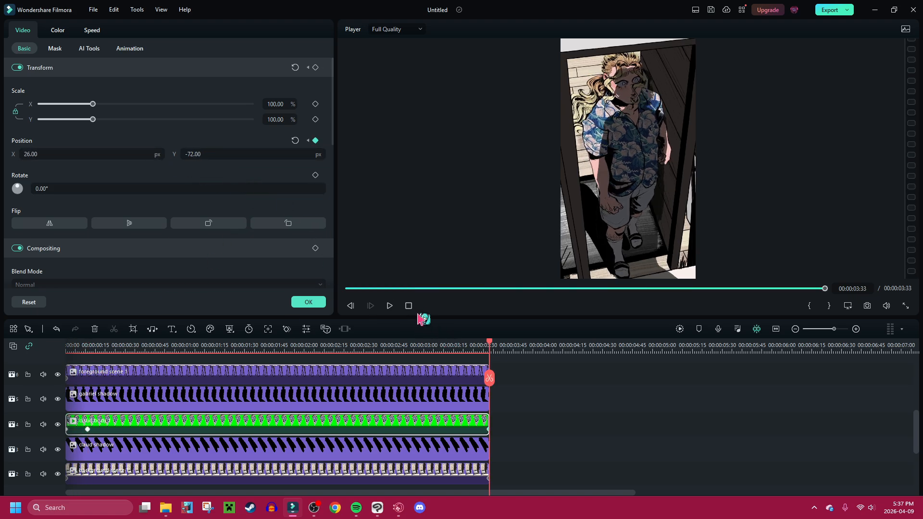
pyautogui.click(408, 305)
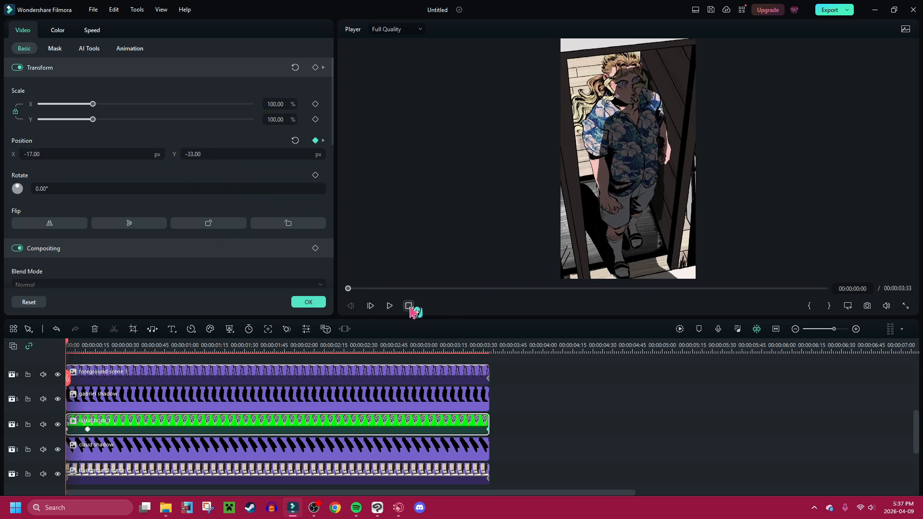
# - Scale the claud shadow clip to 54% and set its Y position to -481 px
pyautogui.click(230, 402)
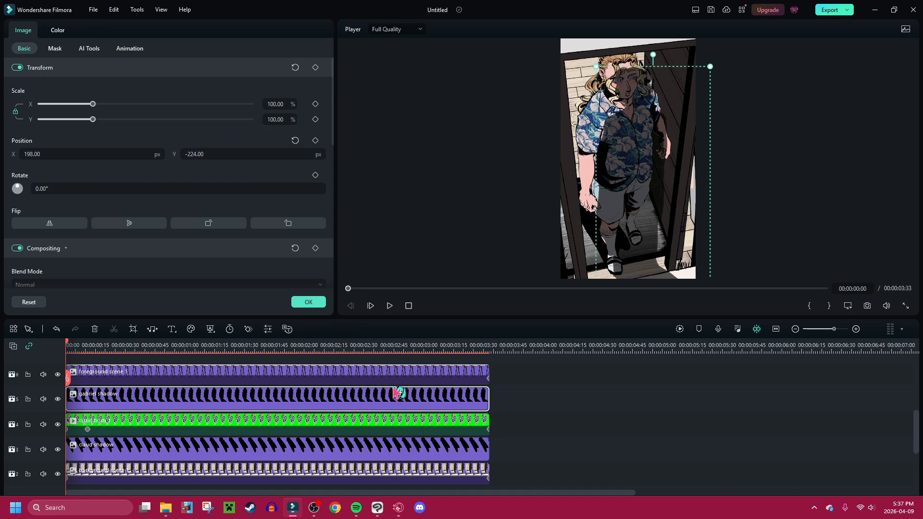
pyautogui.scroll(-2, 399, 392)
pyautogui.click(379, 414)
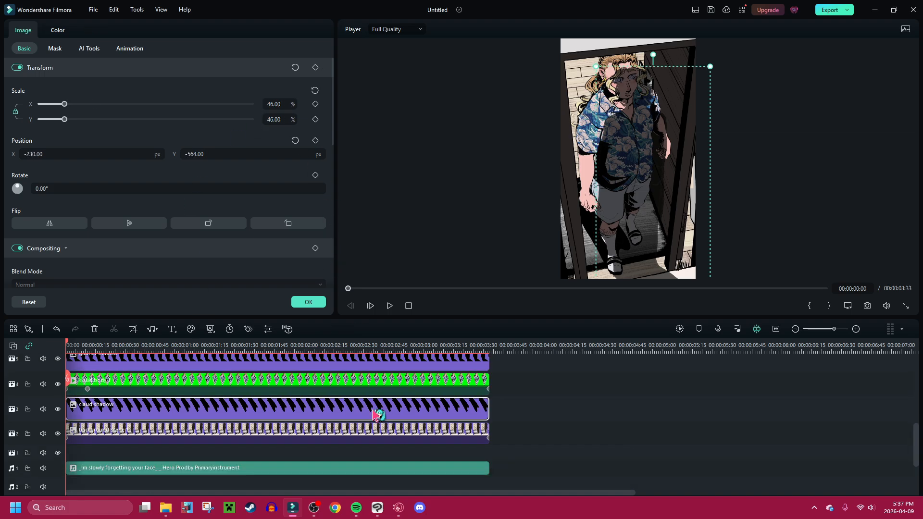
pyautogui.moveTo(198, 154); pyautogui.dragTo(222, 154)
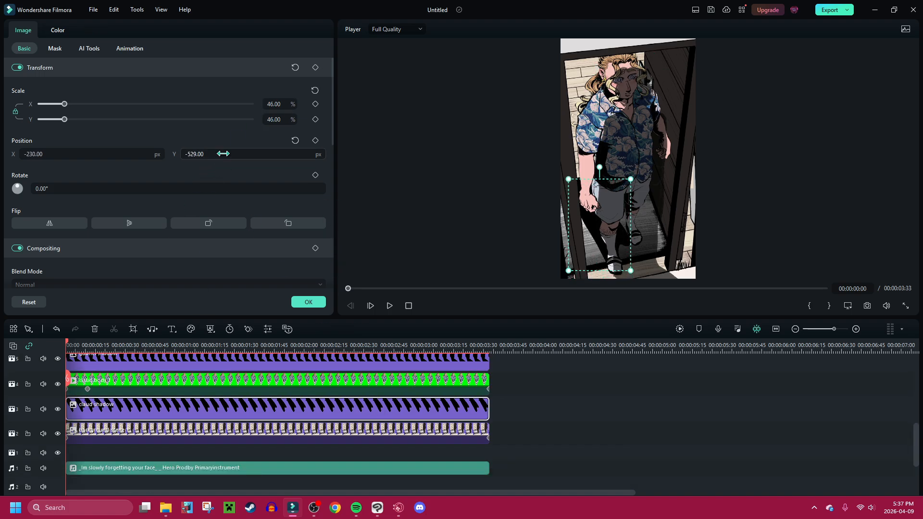
pyautogui.moveTo(272, 103); pyautogui.dragTo(278, 103)
pyautogui.moveTo(70, 104); pyautogui.dragTo(68, 104)
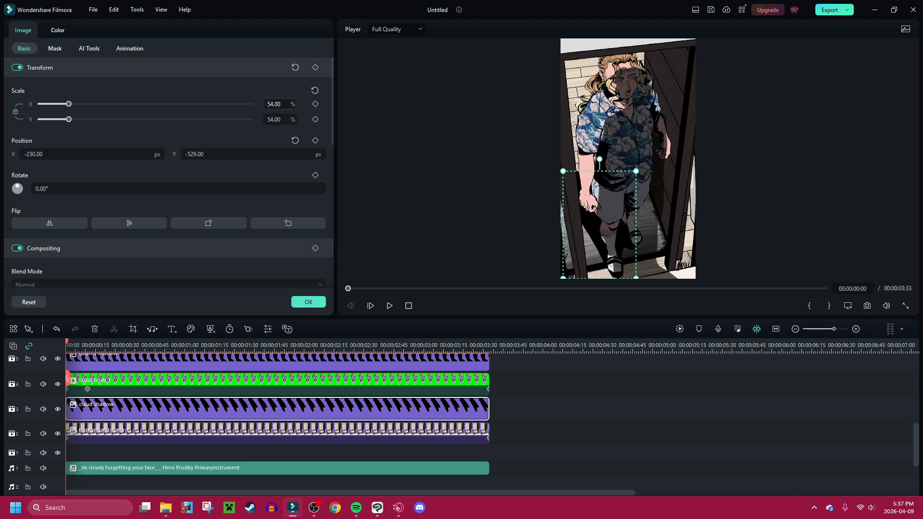
pyautogui.moveTo(225, 153); pyautogui.dragTo(239, 155)
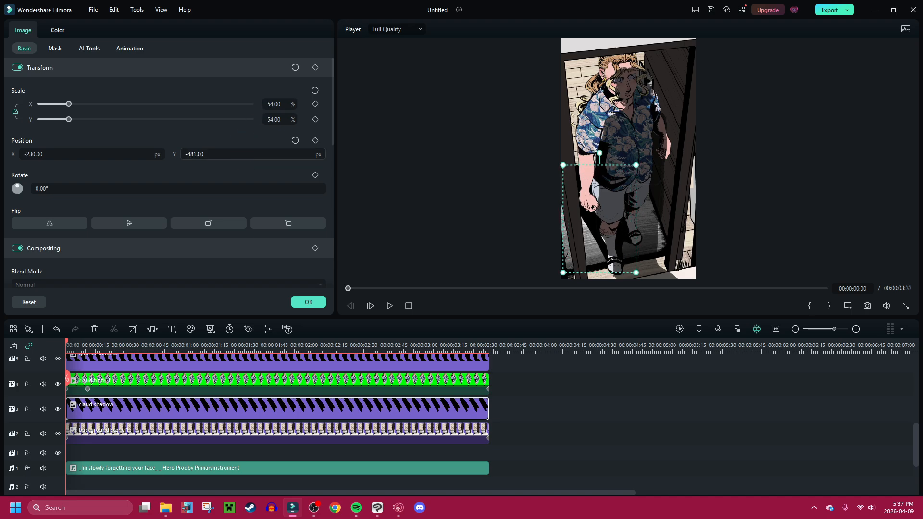
# - Keyframe the claud shadow's position at the start and at X -238, Y -494 at 00:00:00:11, and rotate it to -6°
pyautogui.click(315, 140)
pyautogui.moveTo(70, 382); pyautogui.dragTo(88, 379)
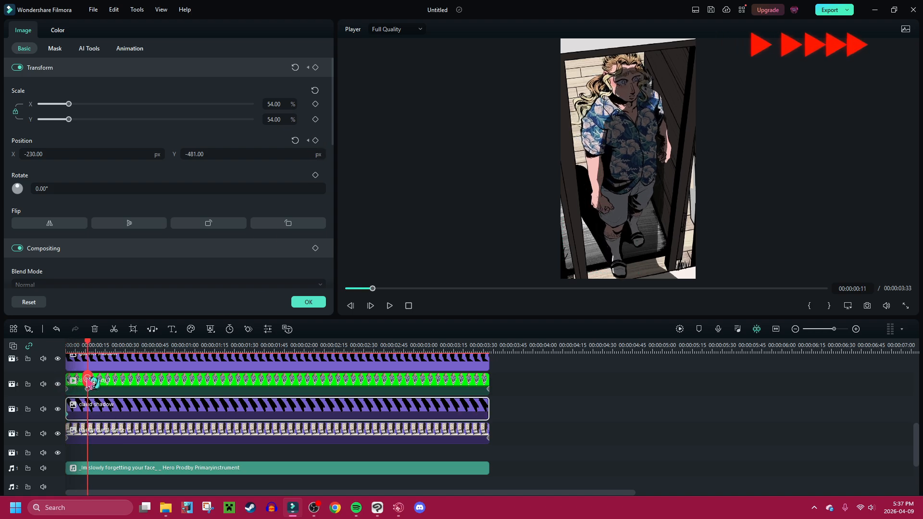
pyautogui.moveTo(238, 155); pyautogui.dragTo(238, 154)
pyautogui.moveTo(139, 157); pyautogui.dragTo(144, 156)
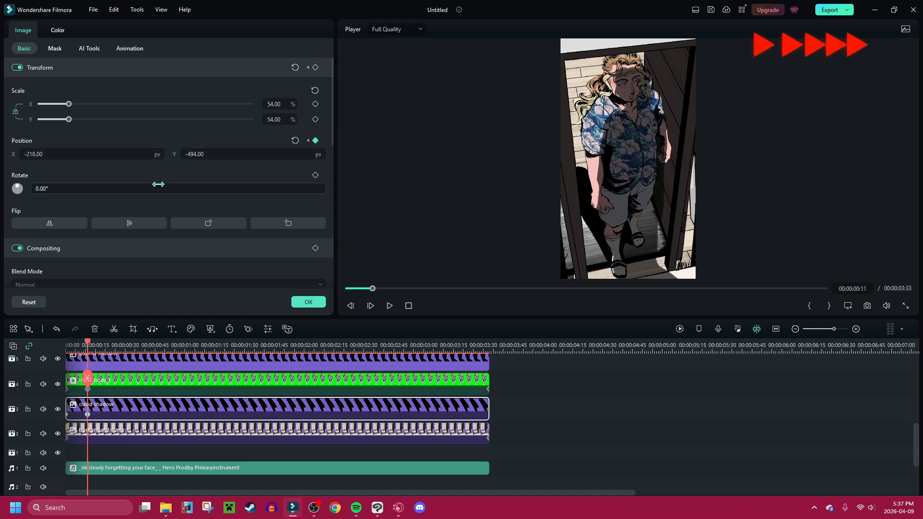
pyautogui.moveTo(181, 189); pyautogui.dragTo(178, 189)
pyautogui.moveTo(100, 156); pyautogui.dragTo(93, 156)
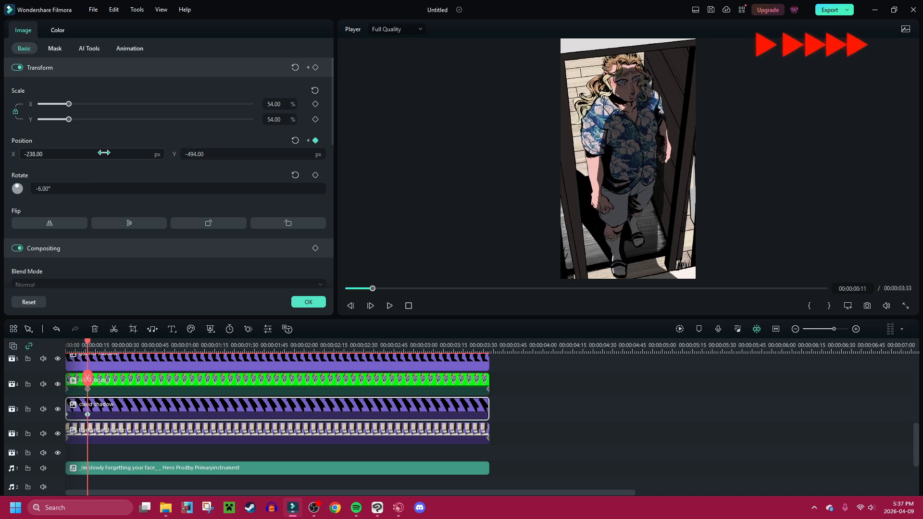
# - Add a starting rotation keyframe to the claud shadow, and set its 00:00:00:11 keyframes to -8° rotation and X -245
pyautogui.moveTo(87, 380); pyautogui.dragTo(20, 365)
pyautogui.click(315, 175)
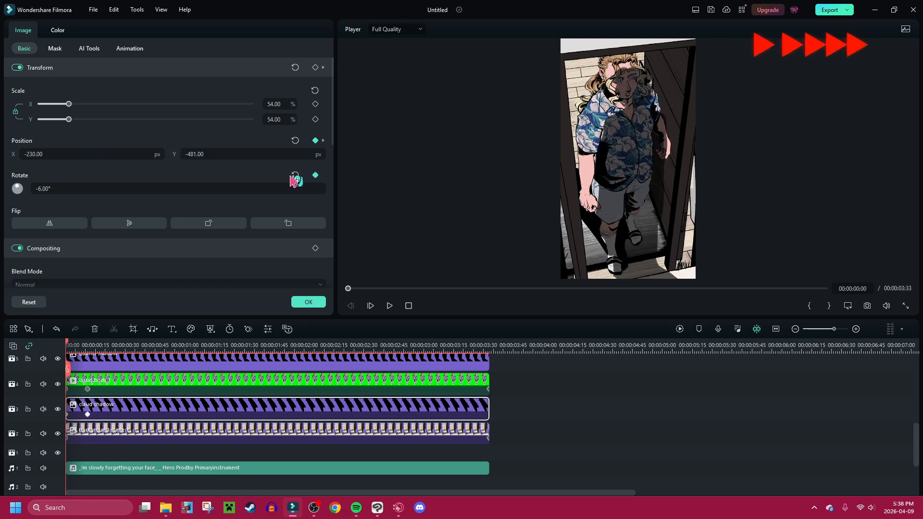
pyautogui.click(87, 414)
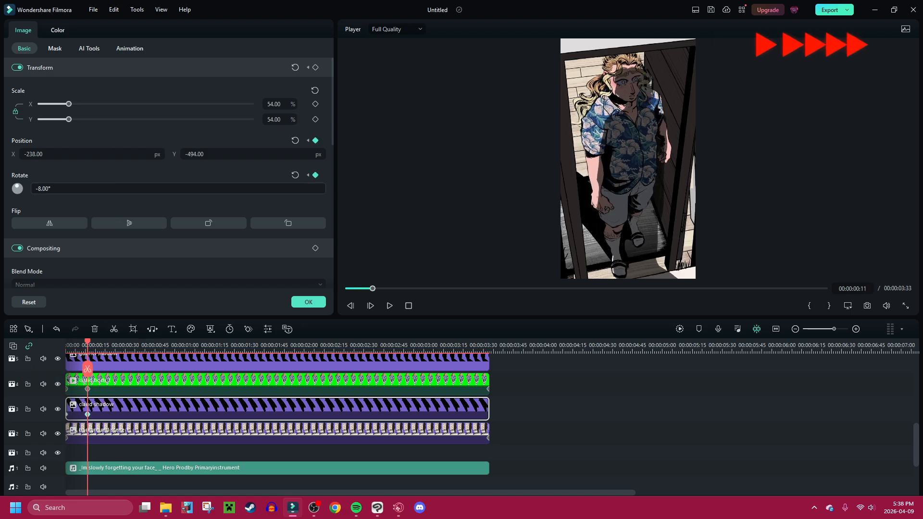
pyautogui.moveTo(114, 157); pyautogui.dragTo(110, 157)
pyautogui.moveTo(89, 370); pyautogui.dragTo(62, 376)
pyautogui.click(87, 414)
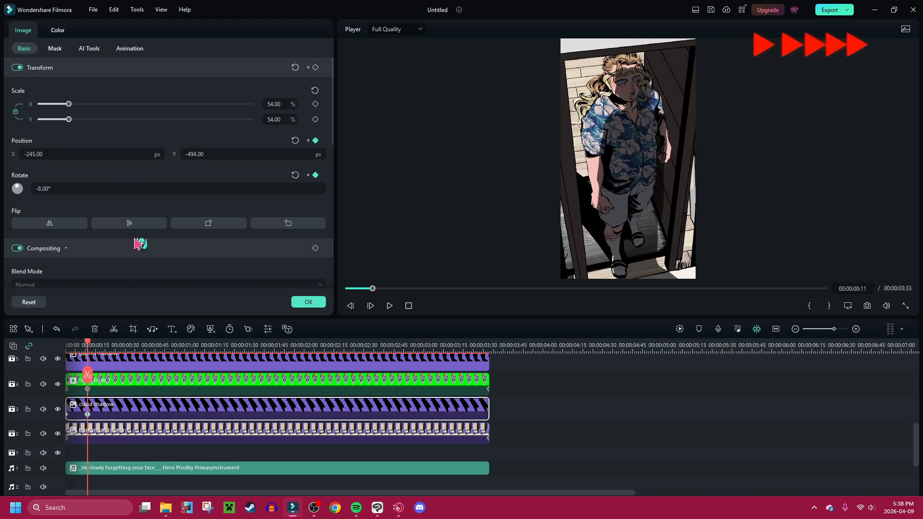
# - Set the claud shadow's 00:00:00:11 keyframes to 4° rotation and X -176, and lower its opacity to 78.55%
pyautogui.moveTo(129, 188); pyautogui.dragTo(132, 189)
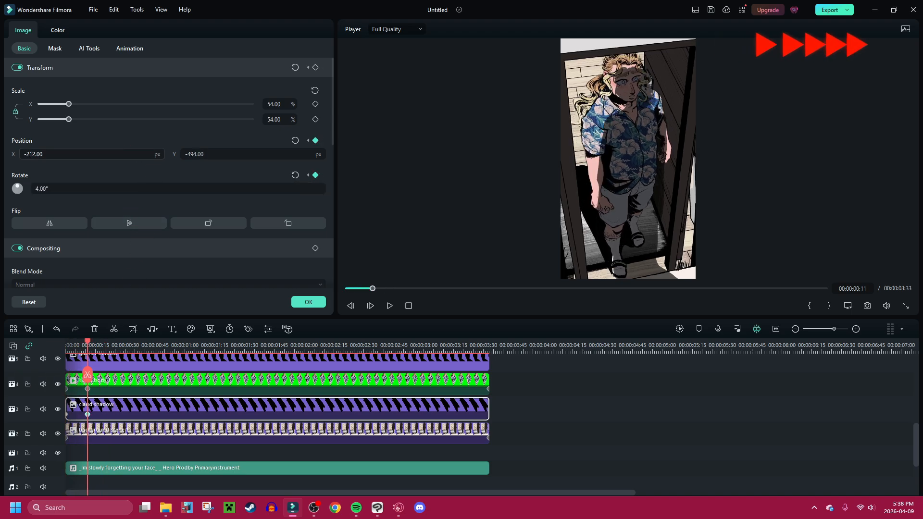
pyautogui.scroll(-2, 240, 202)
pyautogui.moveTo(240, 262); pyautogui.dragTo(217, 268)
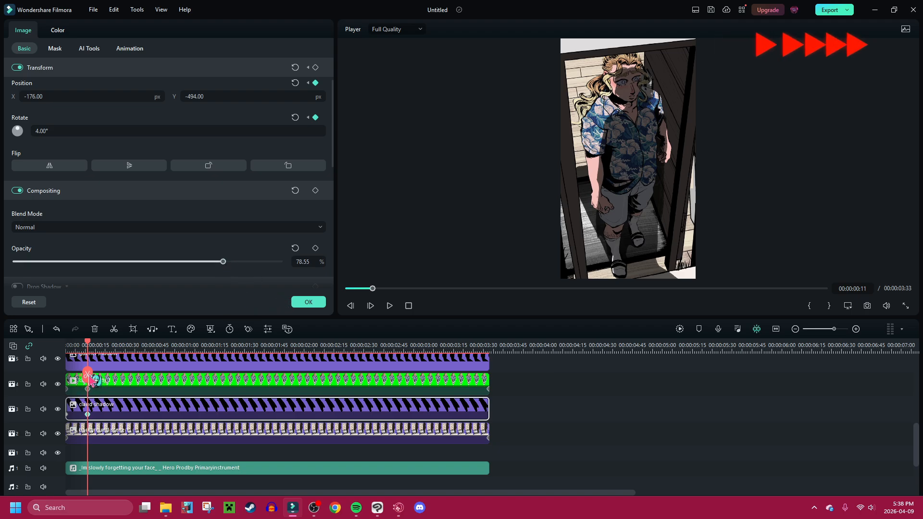
# - Add a claud shadow position keyframe of X -182, Y -479 near the clip's end
pyautogui.moveTo(90, 381); pyautogui.dragTo(469, 371)
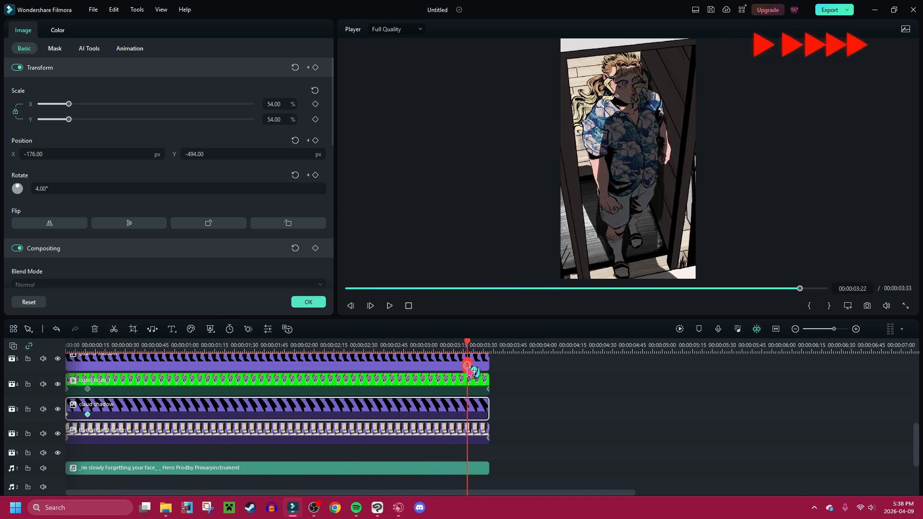
pyautogui.moveTo(132, 154); pyautogui.dragTo(125, 154)
pyautogui.moveTo(264, 154); pyautogui.dragTo(315, 155)
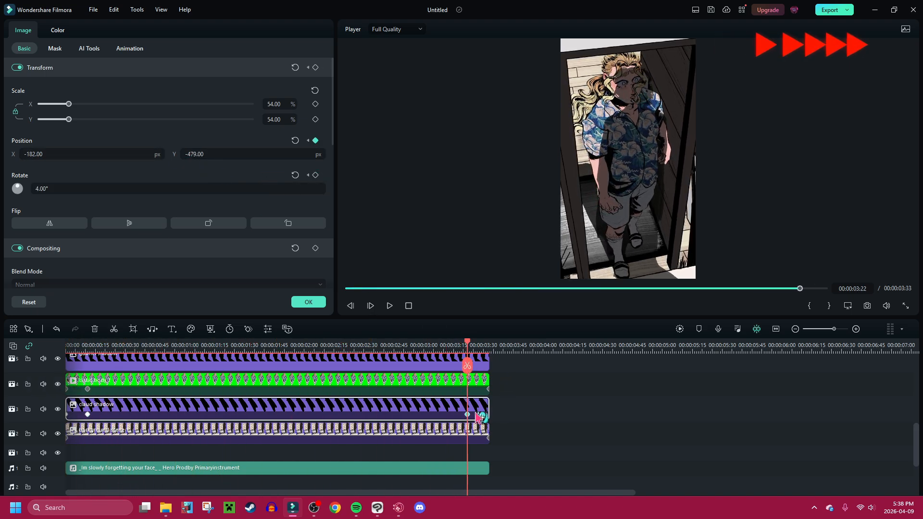
# - Keyframe the gabriel shadow's opacity at 29.82% at the start and 66.36% at 00:00:00:11
pyautogui.moveTo(467, 366); pyautogui.dragTo(66, 366)
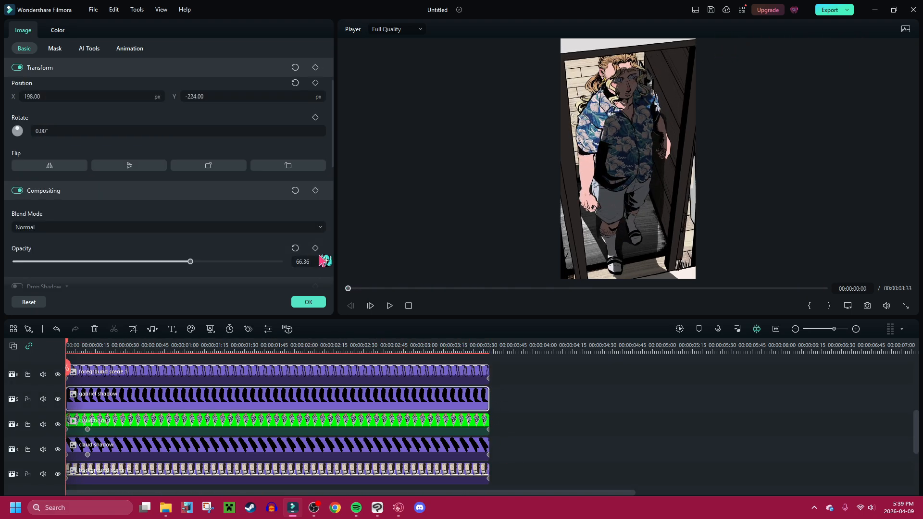
pyautogui.click(315, 248)
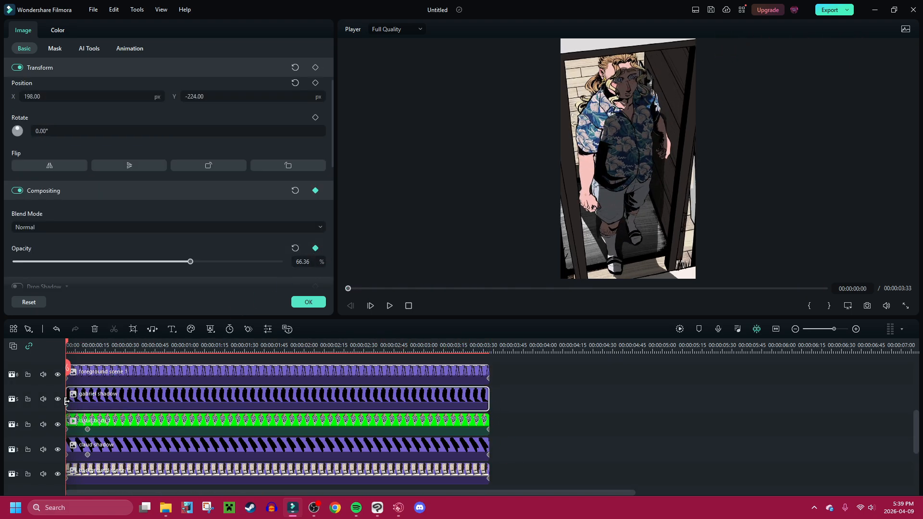
pyautogui.moveTo(86, 407); pyautogui.dragTo(88, 407)
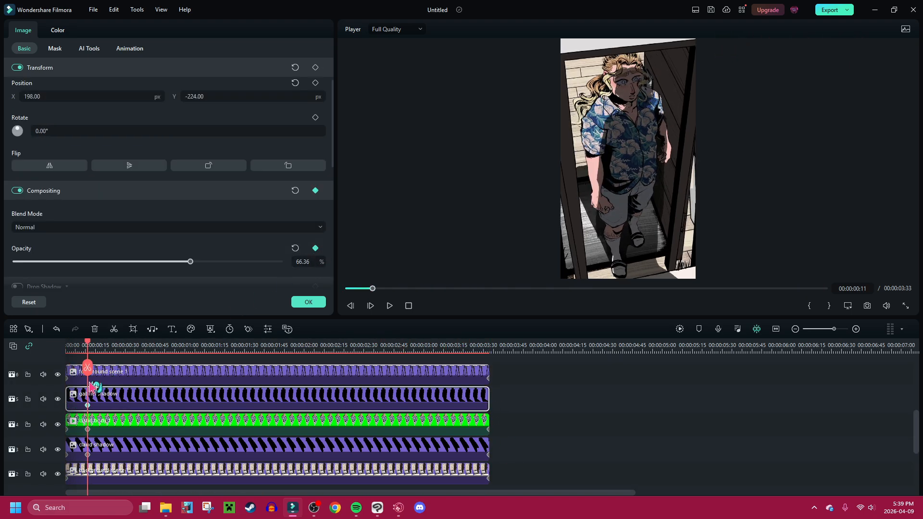
pyautogui.moveTo(88, 371); pyautogui.dragTo(66, 371)
pyautogui.moveTo(190, 264); pyautogui.dragTo(96, 264)
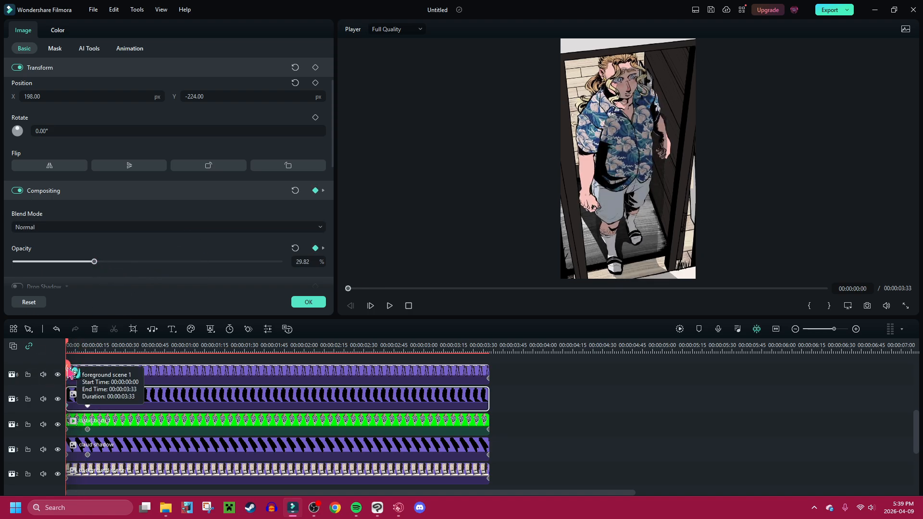
# - Add an opacity keyframe of 71.45% at the end of the gabriel shadow clip
pyautogui.moveTo(67, 370); pyautogui.dragTo(469, 379)
pyautogui.moveTo(177, 264); pyautogui.dragTo(204, 264)
pyautogui.moveTo(470, 408); pyautogui.dragTo(67, 384)
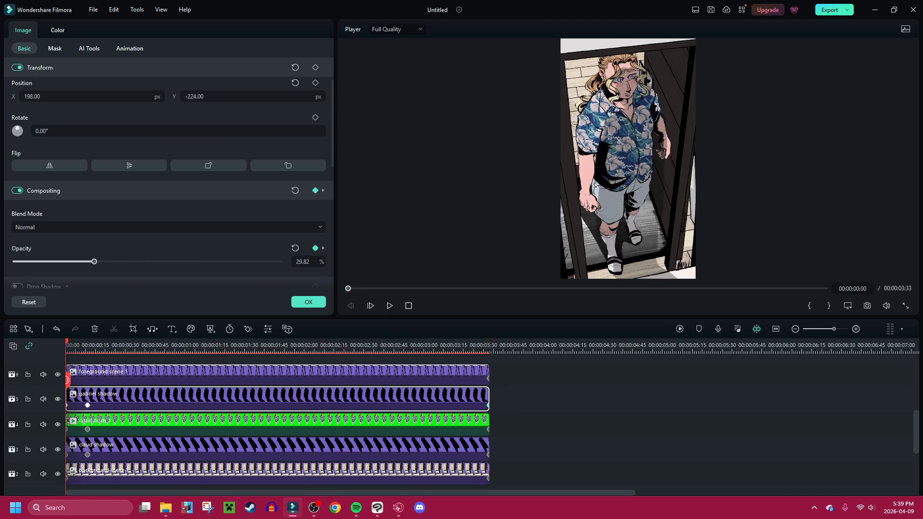
# - Play back and scrub through the whole composite to check the layer motion and the shadow fade
pyautogui.click(391, 308)
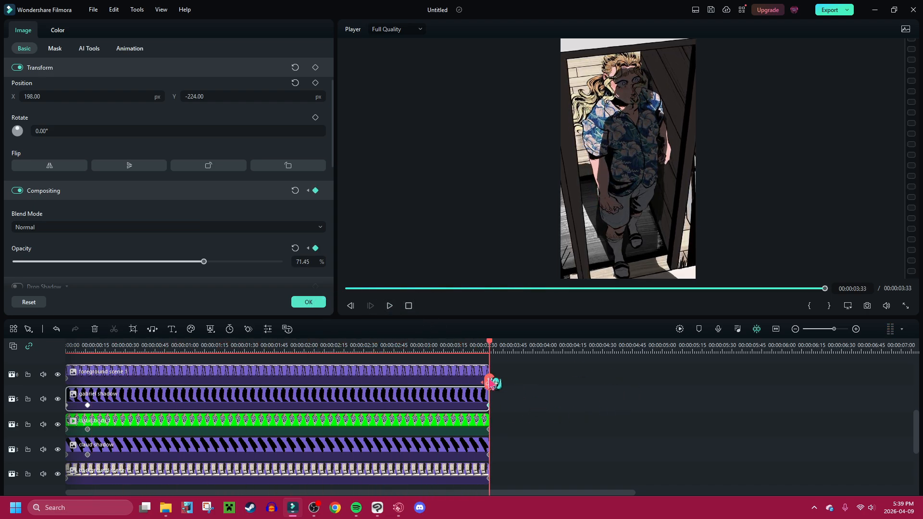
pyautogui.moveTo(490, 384); pyautogui.dragTo(68, 382)
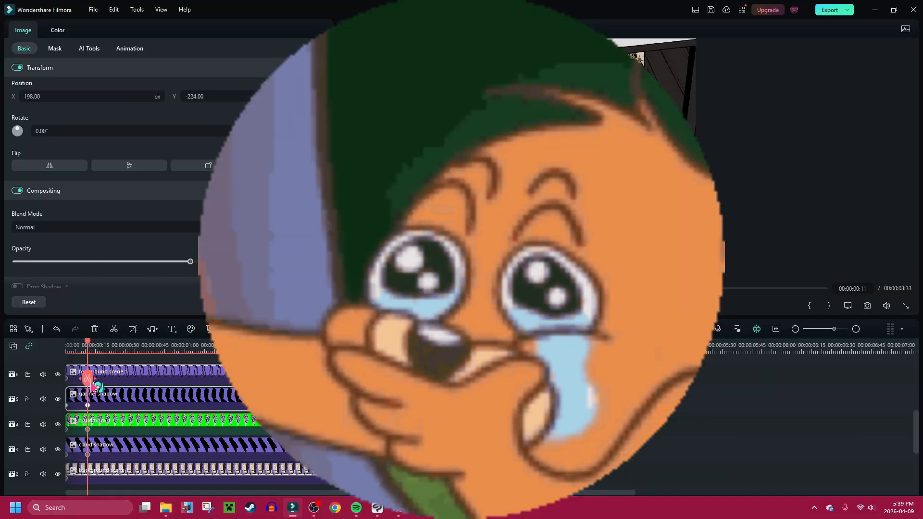
pyautogui.moveTo(91, 382); pyautogui.dragTo(60, 370)
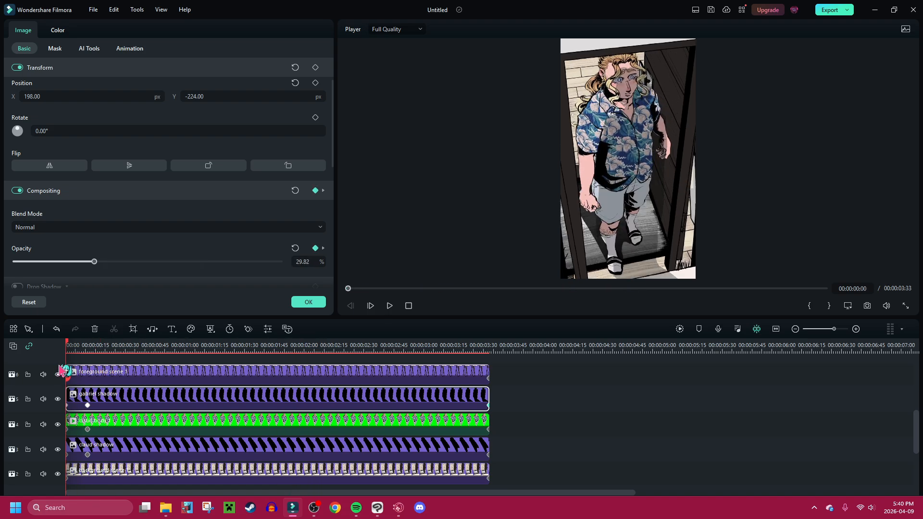
pyautogui.scroll(-2, 293, 427)
pyautogui.scroll(2, 293, 427)
pyautogui.moveTo(71, 379); pyautogui.dragTo(415, 358)
pyautogui.press('Home')
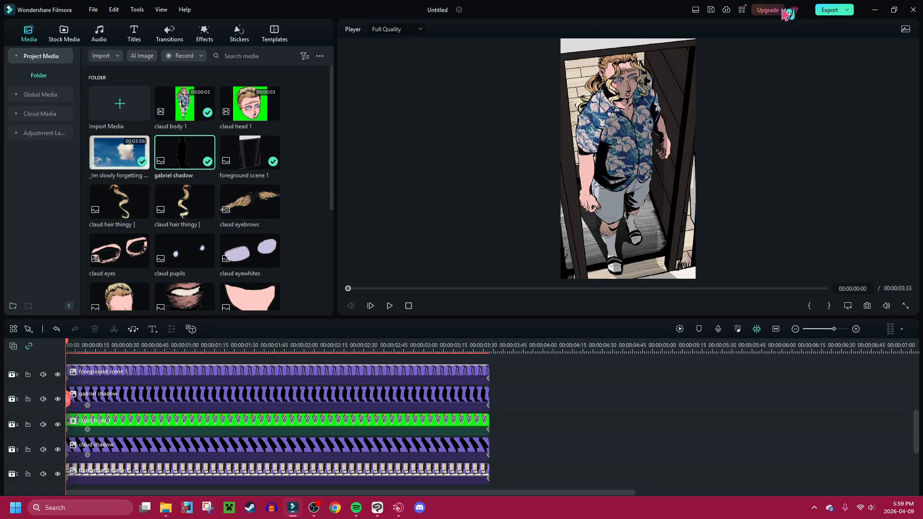
# - Export the composite as an MP4 video named claud scene 1
pyautogui.click(830, 10)
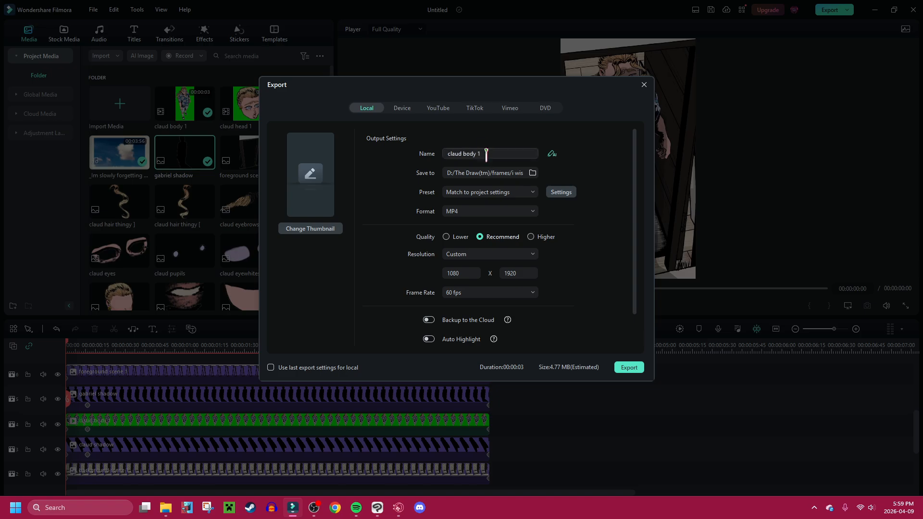
pyautogui.click(493, 153)
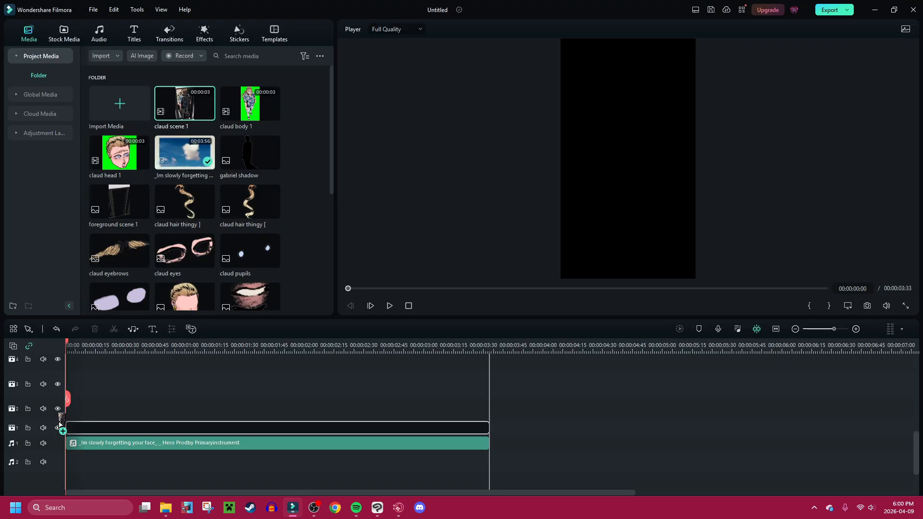
# - Place claud scene 1 at the start of the second video track, then detach and delete its audio
pyautogui.moveTo(185, 103); pyautogui.dragTo(77, 427)
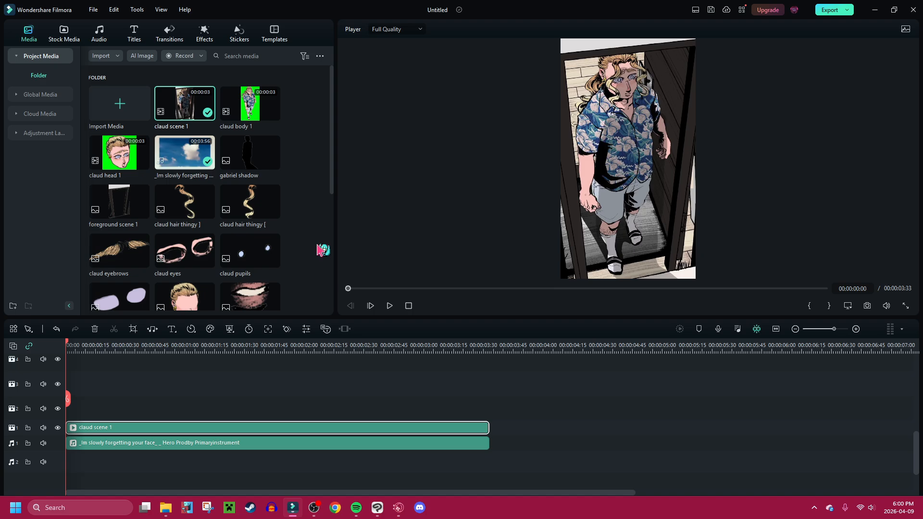
pyautogui.moveTo(183, 432); pyautogui.dragTo(186, 410)
pyautogui.rightClick(195, 411)
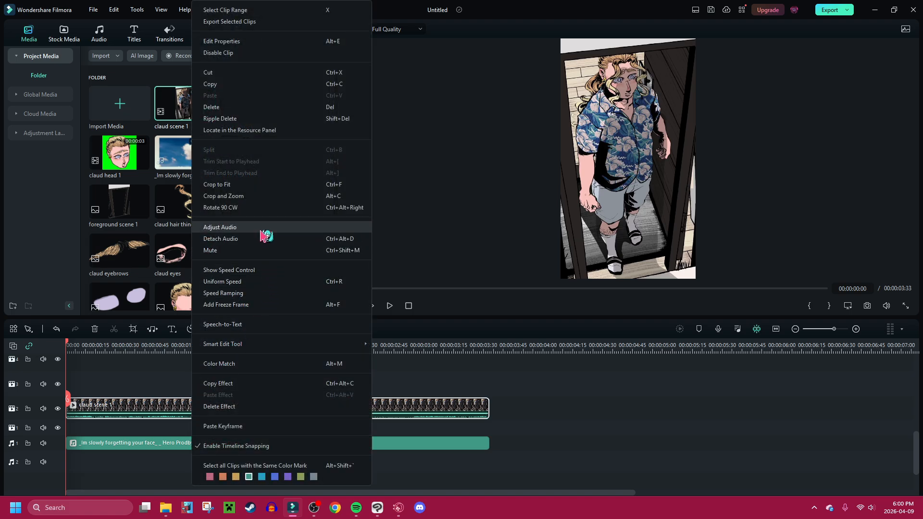
pyautogui.click(264, 239)
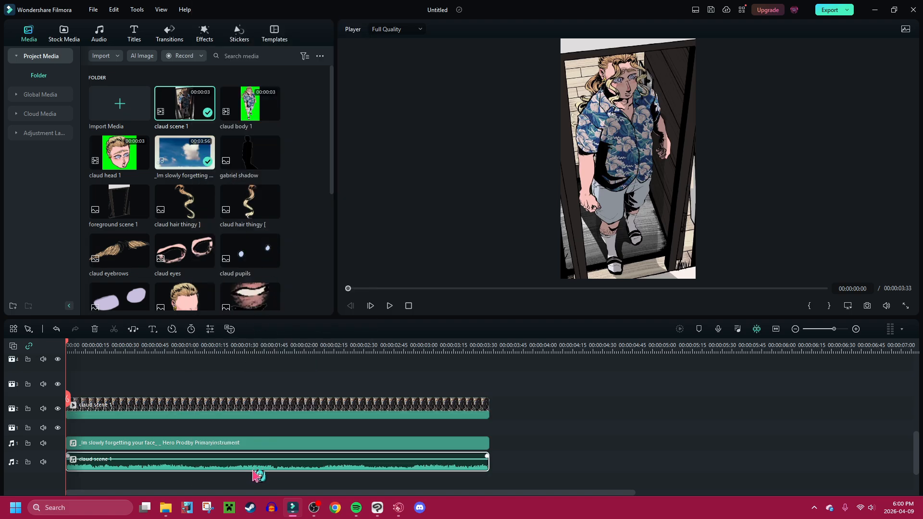
pyautogui.press('Delete')
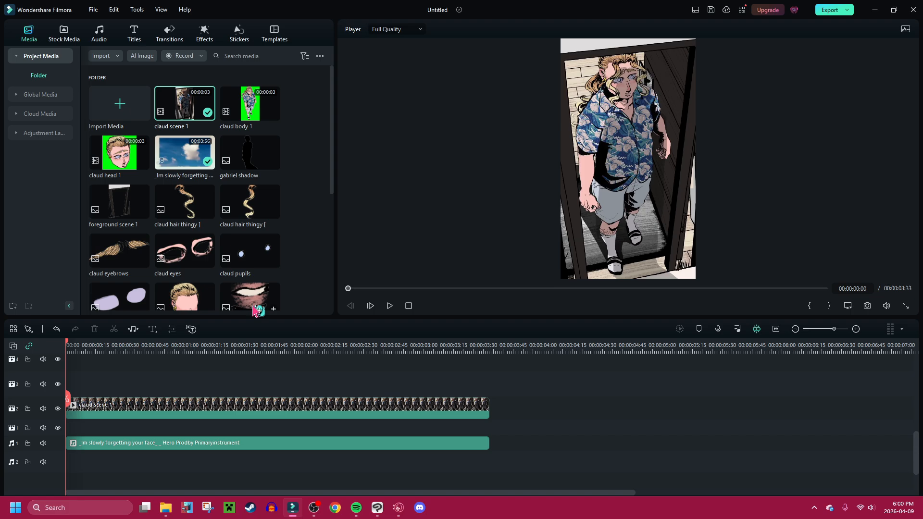
# - Apply the Mild video effect to the claud scene 1 clip and preview it
pyautogui.click(274, 414)
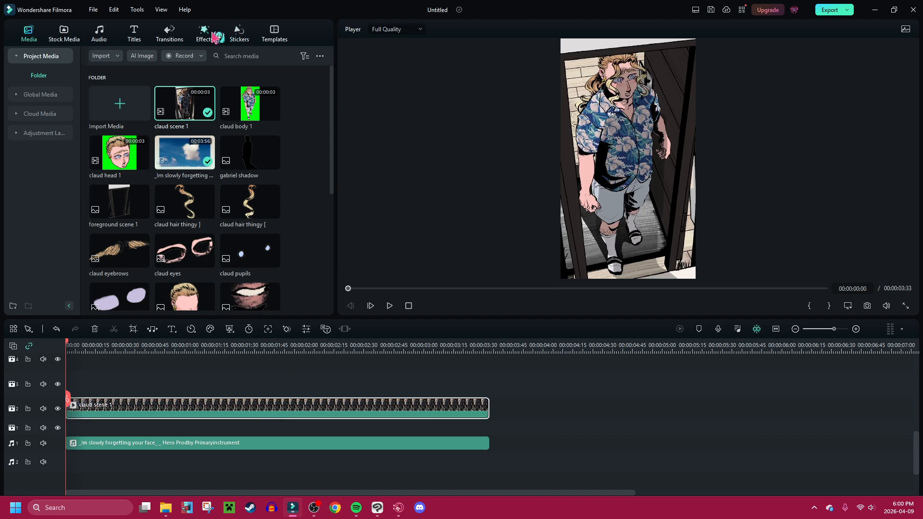
pyautogui.click(205, 33)
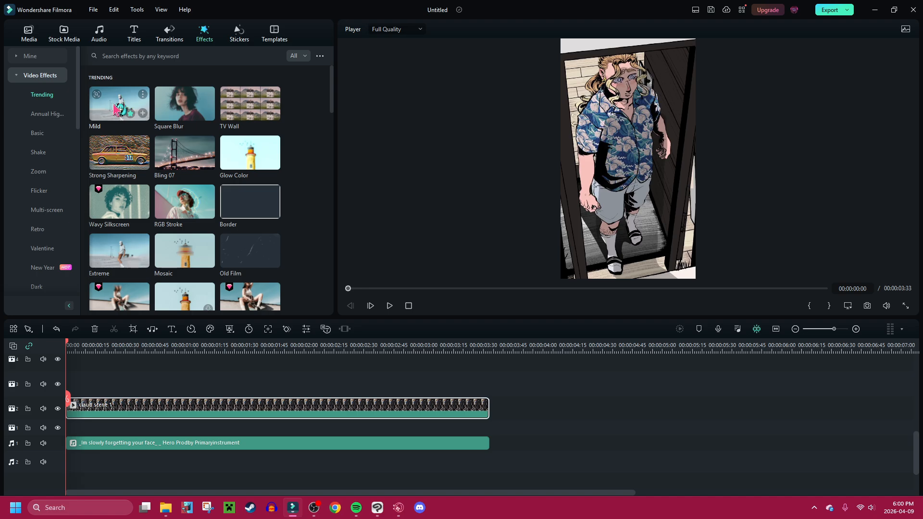
pyautogui.moveTo(115, 110); pyautogui.dragTo(121, 412)
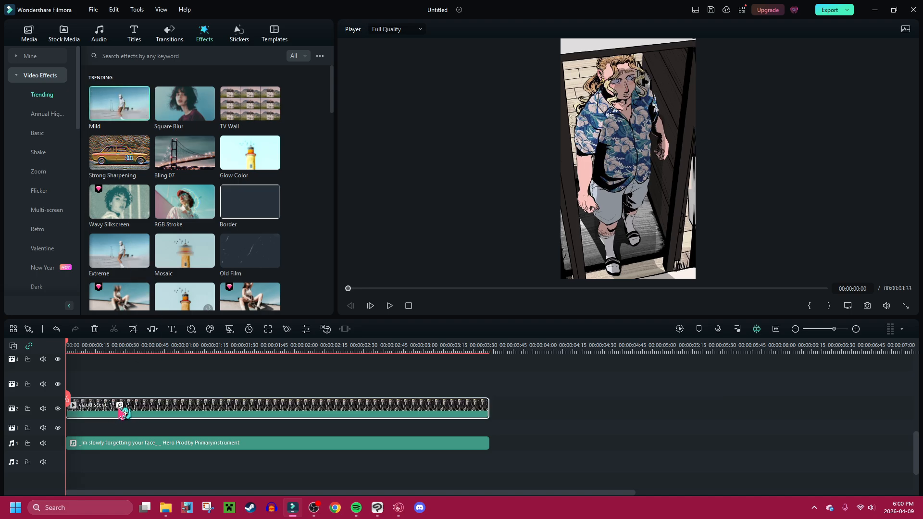
pyautogui.click(392, 308)
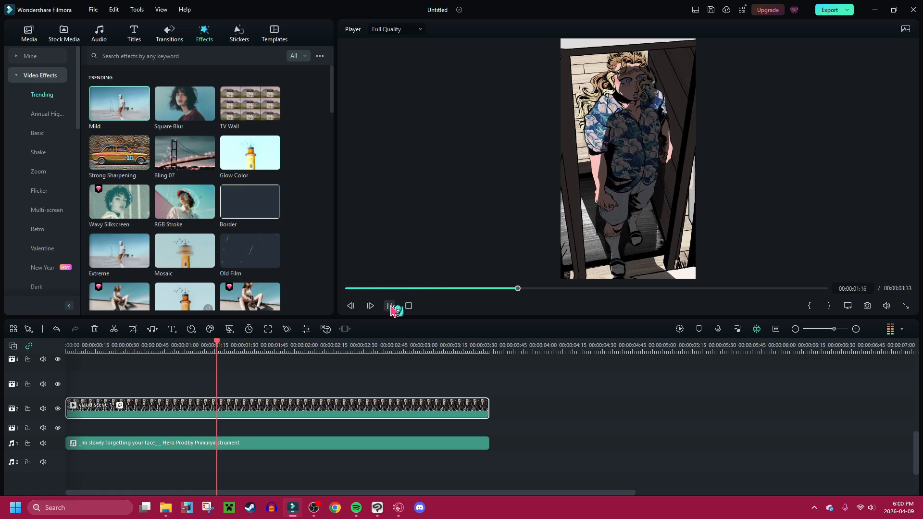
pyautogui.click(392, 308)
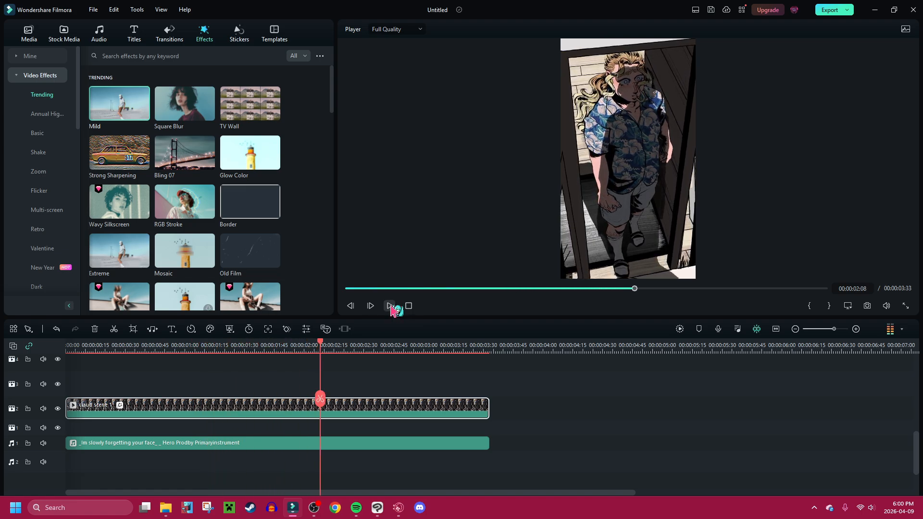
# - Scale the claud scene 1 clip to 103%
pyautogui.doubleClick(382, 412)
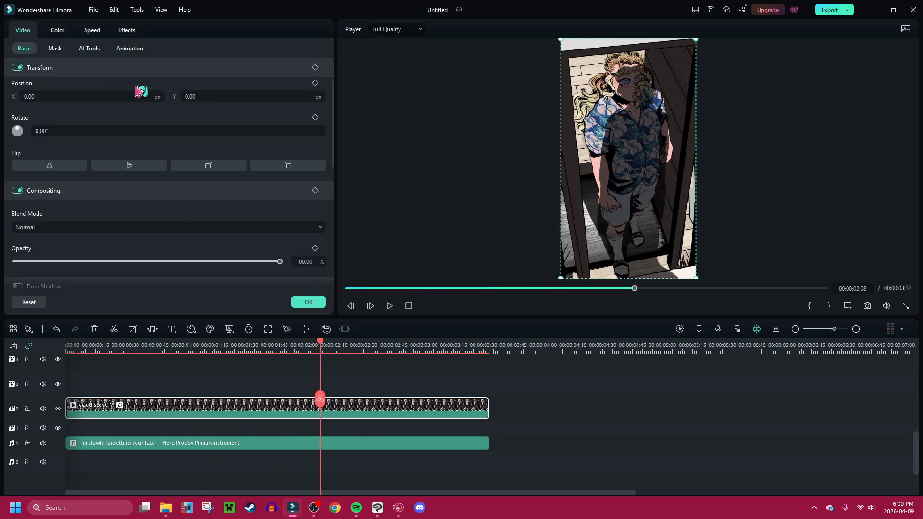
pyautogui.scroll(1, 197, 92)
pyautogui.moveTo(279, 102); pyautogui.dragTo(286, 102)
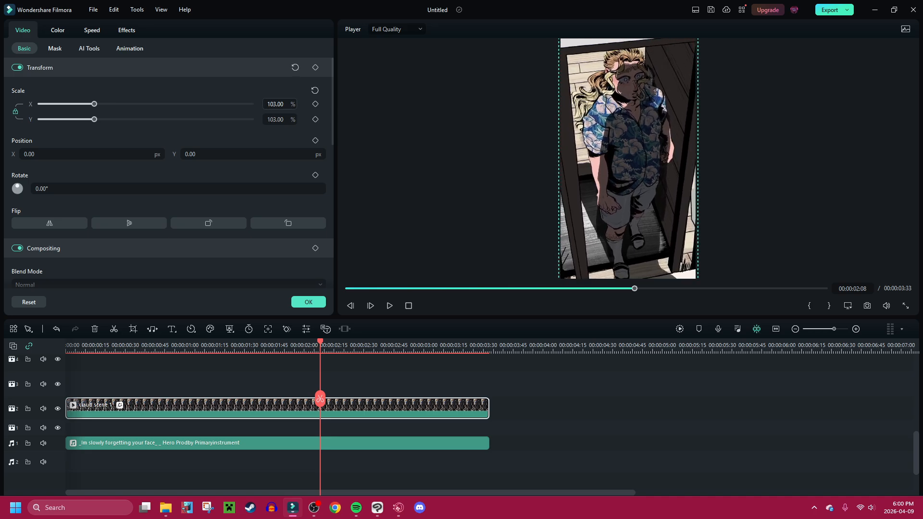
# - Lower the Mild effect's Position Z to 0.93
pyautogui.click(127, 33)
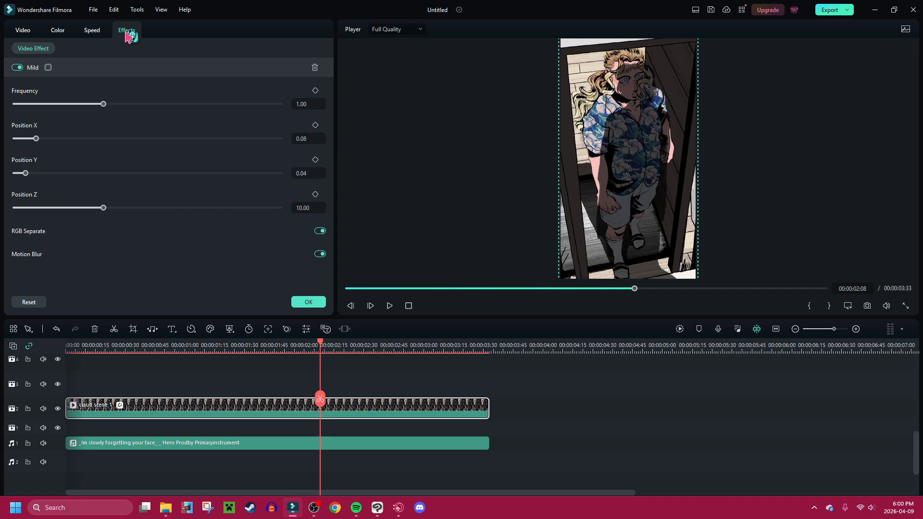
pyautogui.click(23, 31)
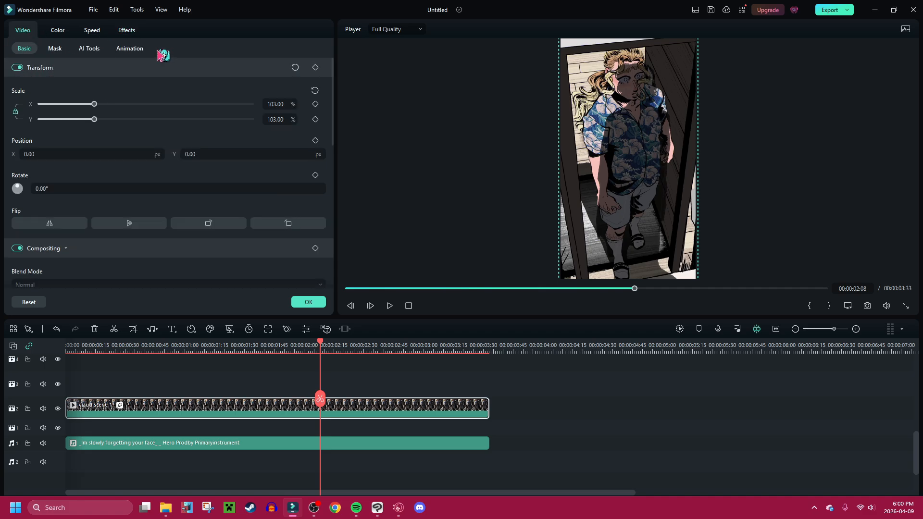
pyautogui.click(127, 32)
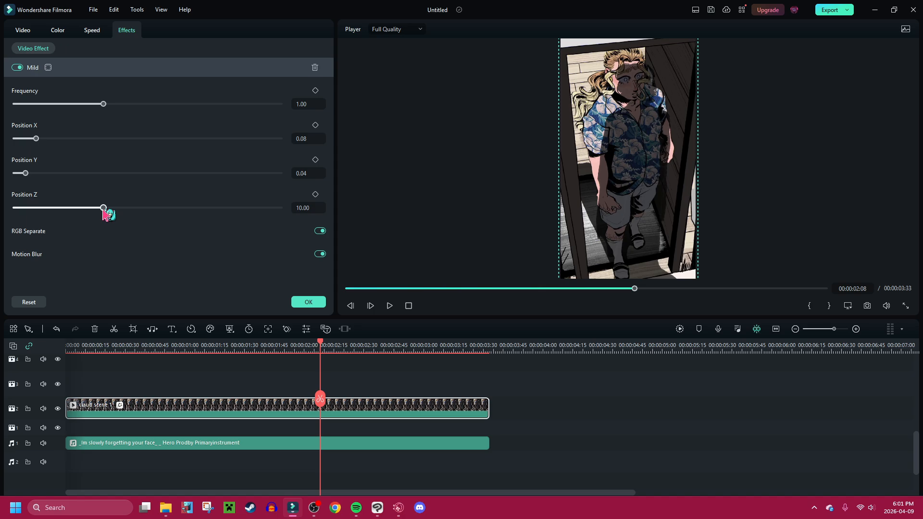
pyautogui.moveTo(104, 210); pyautogui.dragTo(27, 210)
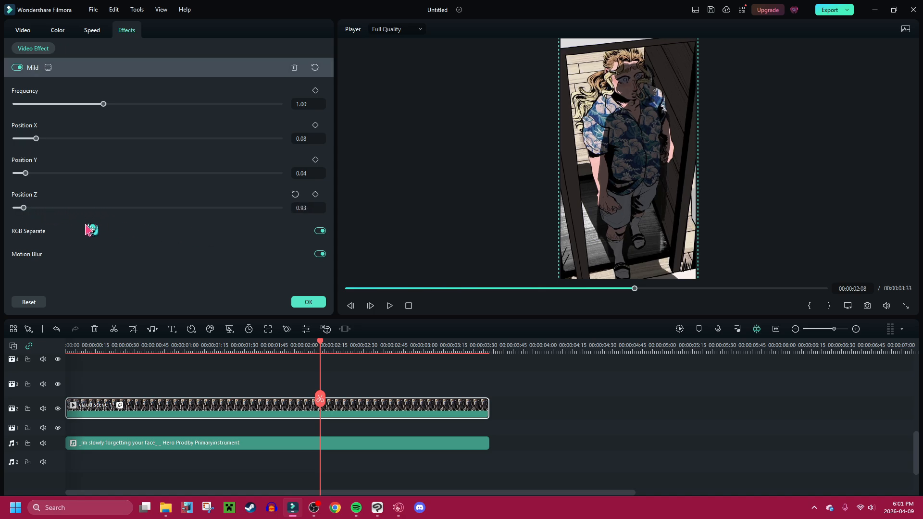
# - Preview the shake from the start, and set the Mild effect's Position X to 0.05 and Frequency to 0.55
pyautogui.click(408, 307)
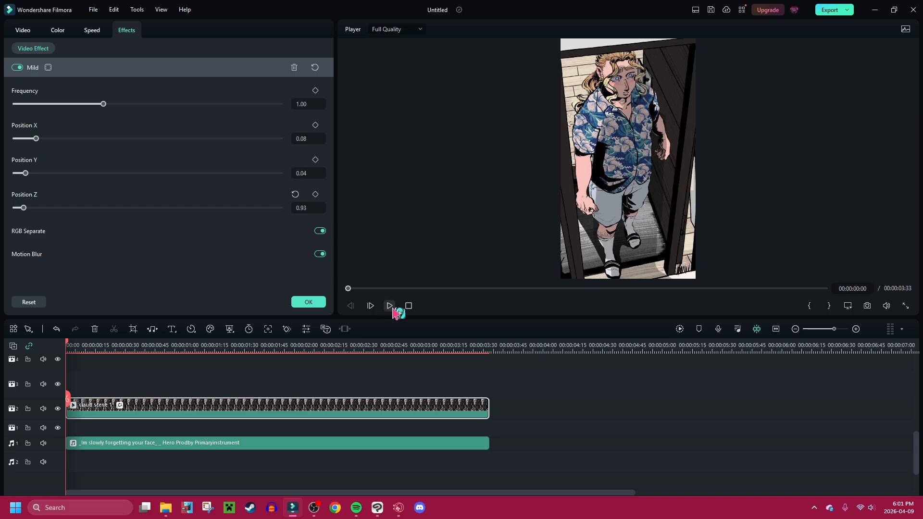
pyautogui.click(390, 306)
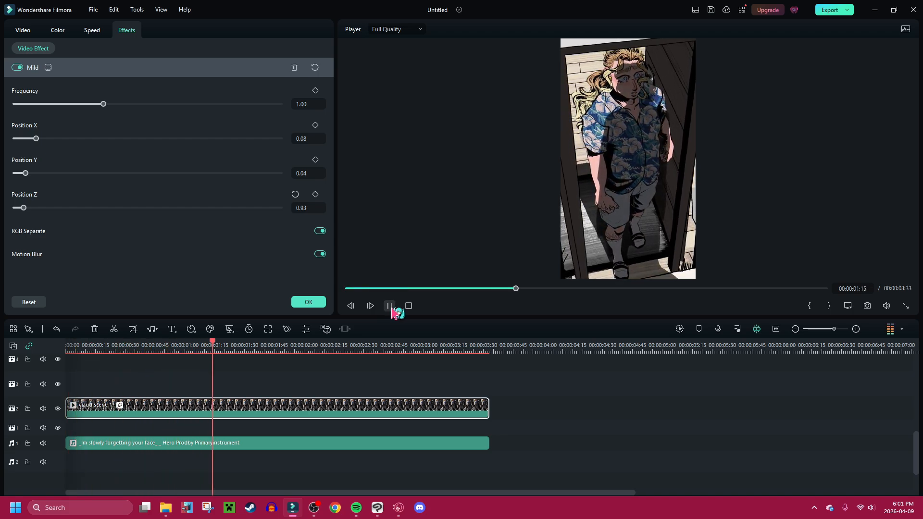
pyautogui.click(390, 306)
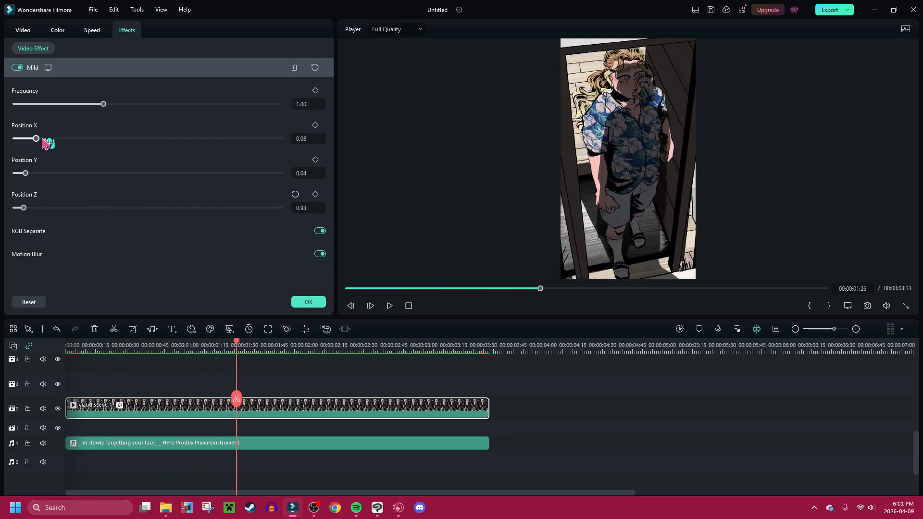
pyautogui.moveTo(41, 142); pyautogui.dragTo(35, 140)
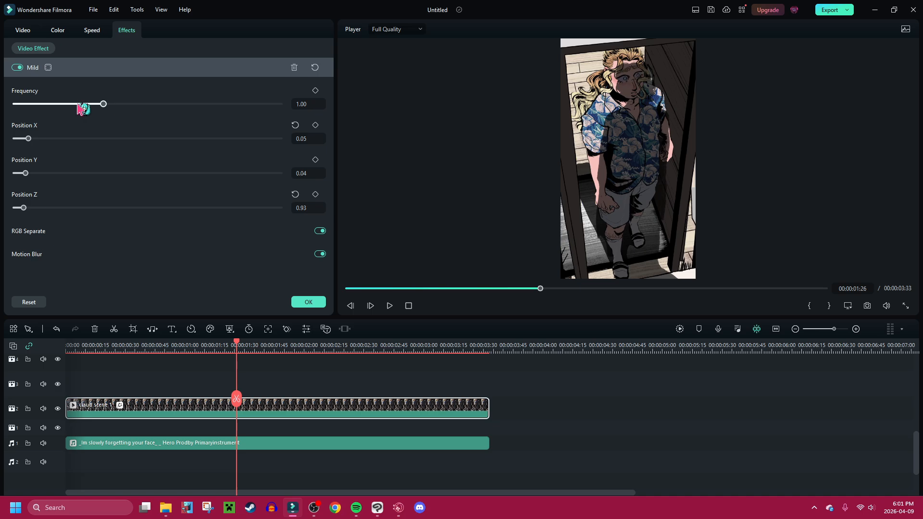
pyautogui.moveTo(82, 104); pyautogui.dragTo(66, 110)
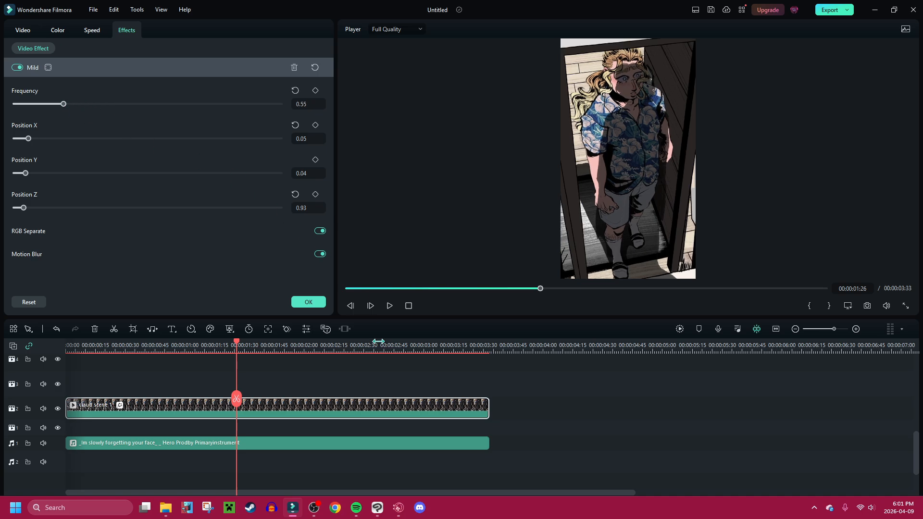
# - Preview the shake from the start, and keyframe the claud scene 1 clip's Position X at -14 px at its start
pyautogui.click(408, 306)
pyautogui.click(389, 306)
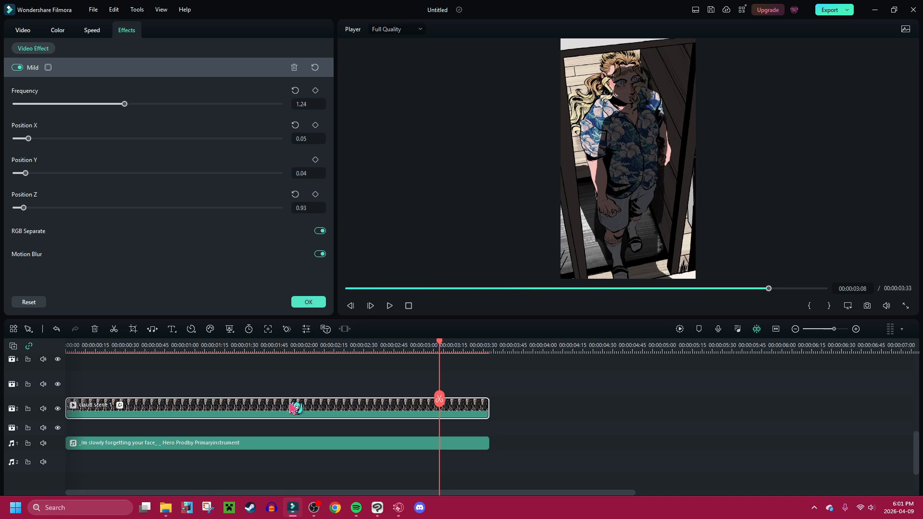
pyautogui.click(290, 403)
pyautogui.click(23, 30)
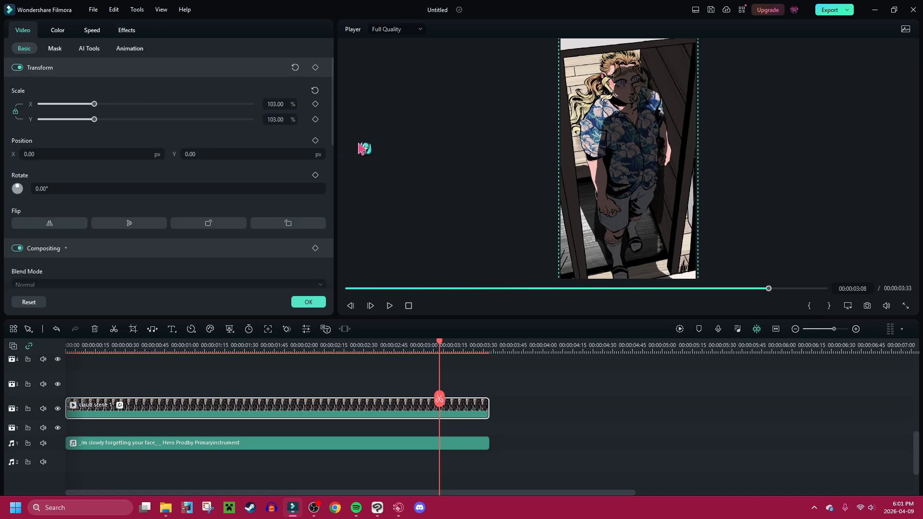
pyautogui.click(315, 141)
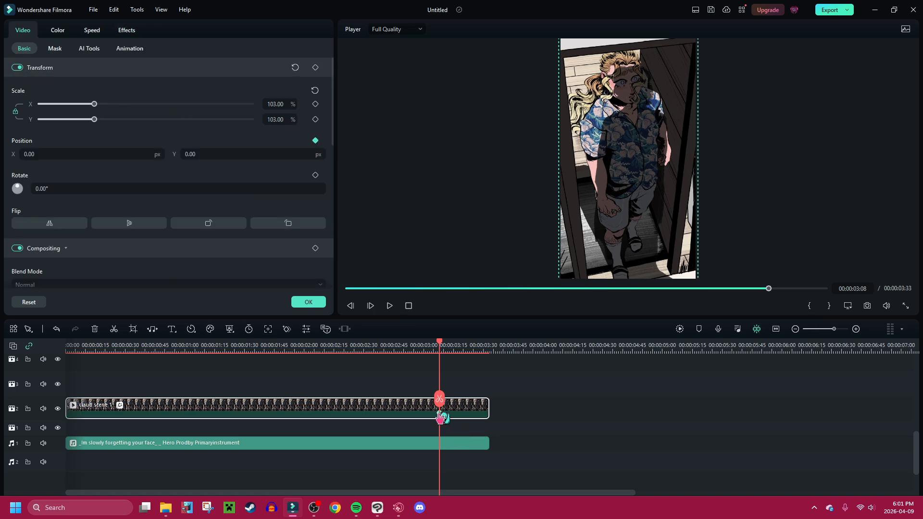
pyautogui.moveTo(440, 414); pyautogui.dragTo(41, 397)
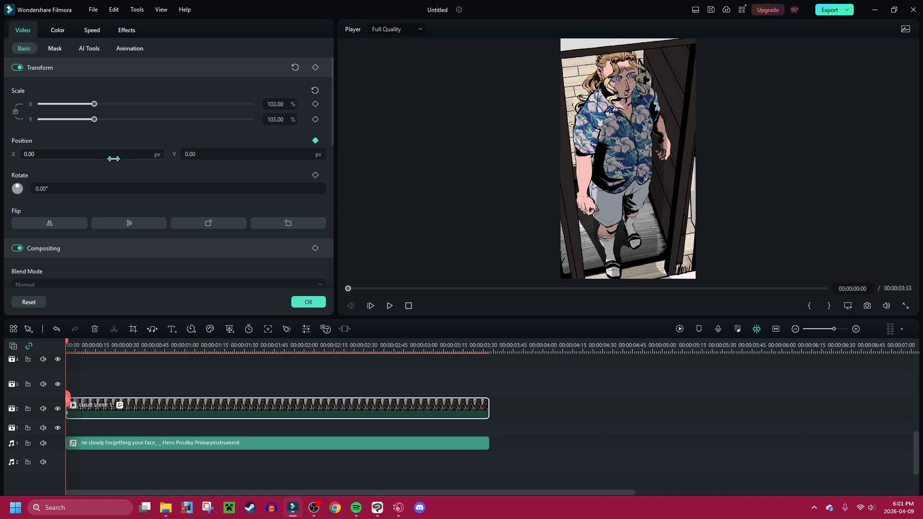
pyautogui.moveTo(113, 159); pyautogui.dragTo(103, 158)
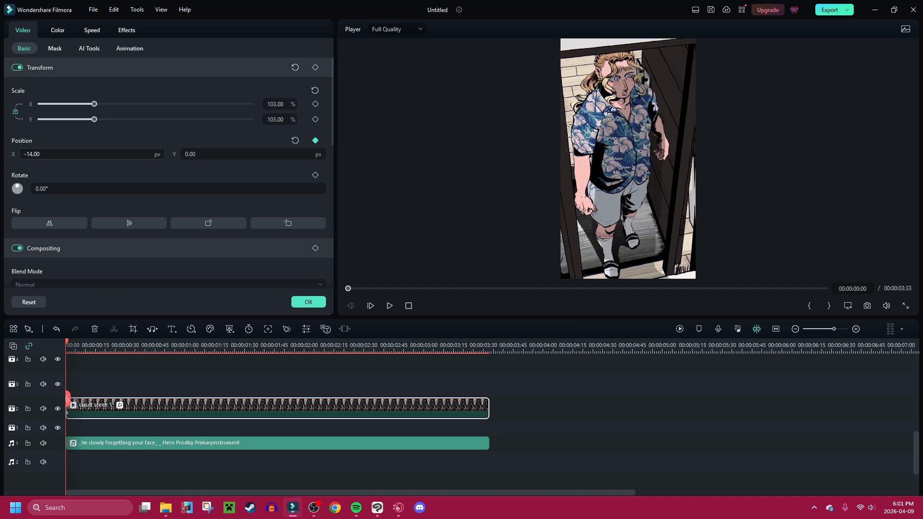
# - Scale the claud scene 1 clip to 108% and set its Position Y to 60 px at the start keyframe
pyautogui.moveTo(71, 397); pyautogui.dragTo(267, 404)
pyautogui.click(211, 417)
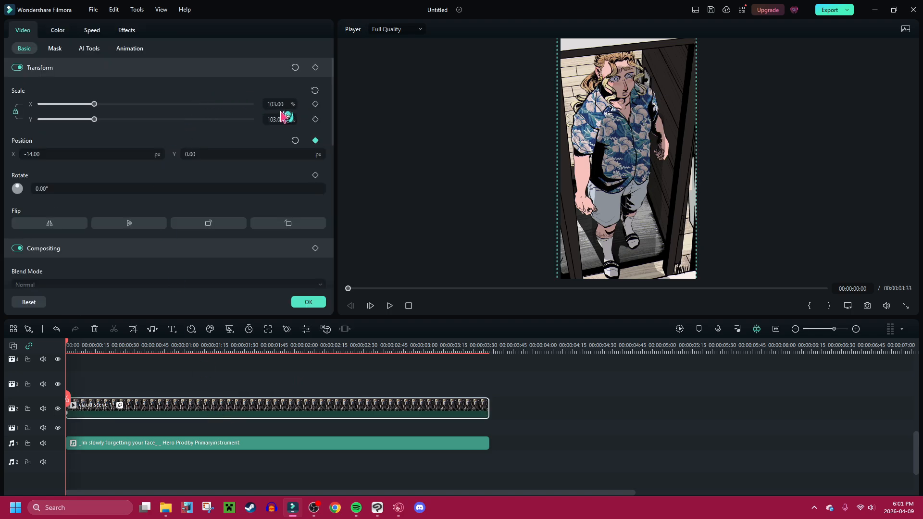
pyautogui.moveTo(276, 104); pyautogui.dragTo(285, 103)
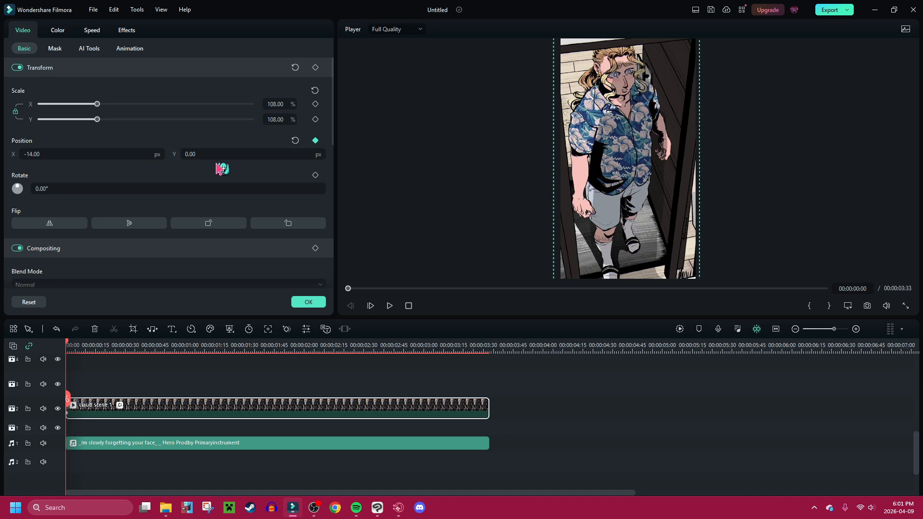
pyautogui.moveTo(219, 168)
pyautogui.mouseDown()
pyautogui.moveTo(238, 169)
pyautogui.moveTo(219, 154)
pyautogui.mouseUp()
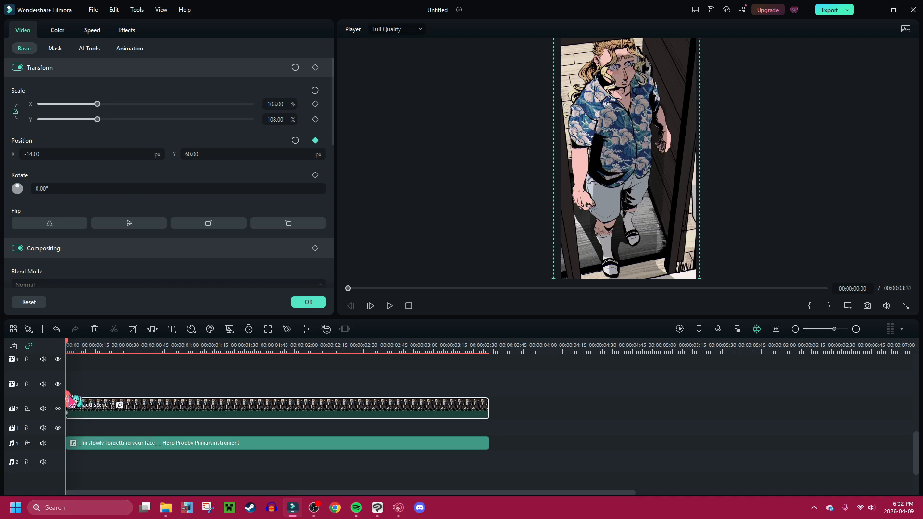
# - Add a position keyframe at the end of the claud scene 1 clip and set the Mild effect's Frequency to 0.83
pyautogui.moveTo(68, 401); pyautogui.dragTo(351, 400)
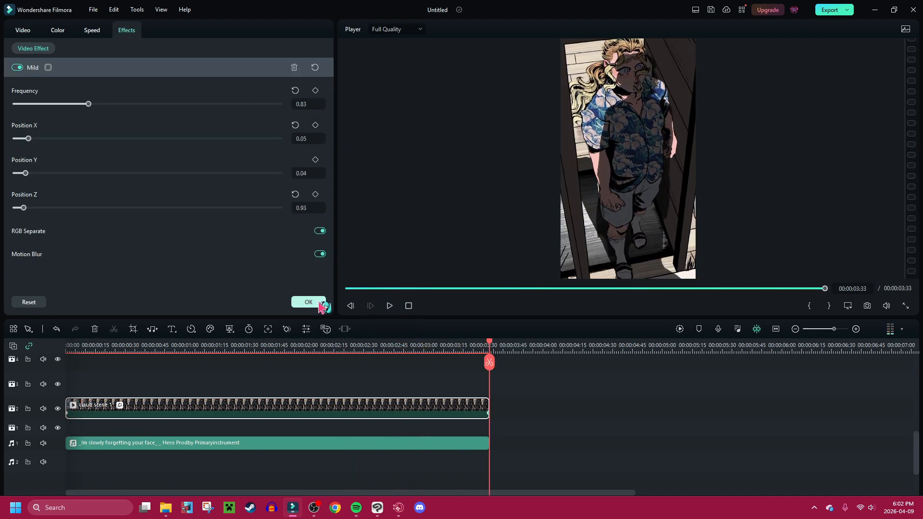
pyautogui.click(312, 303)
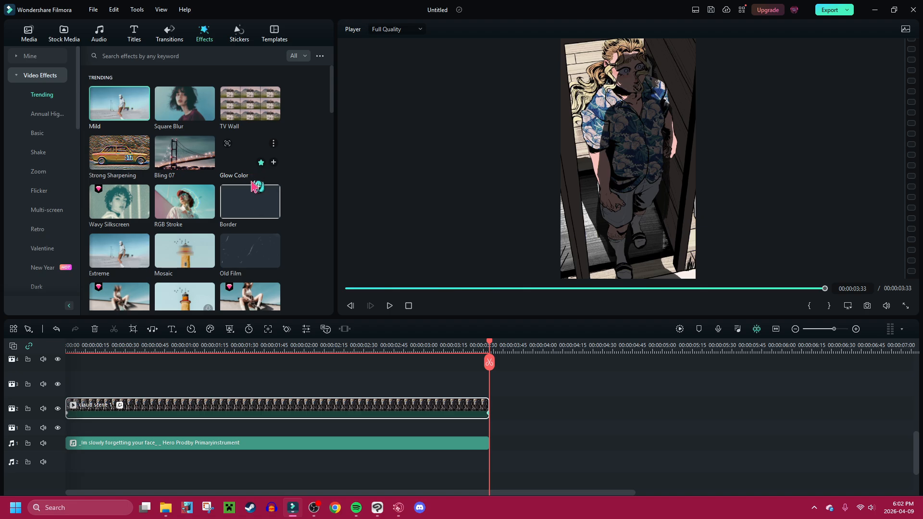
# - Place the Glow Color effect on the track above claud scene 1 and trim it to the clip's length
pyautogui.moveTo(256, 159); pyautogui.dragTo(67, 384)
pyautogui.doubleClick(214, 389)
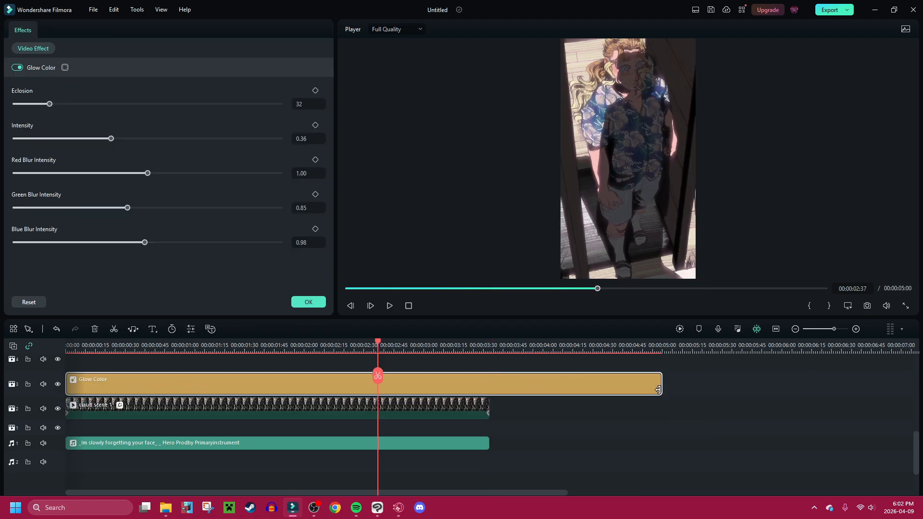
pyautogui.moveTo(658, 389); pyautogui.dragTo(486, 389)
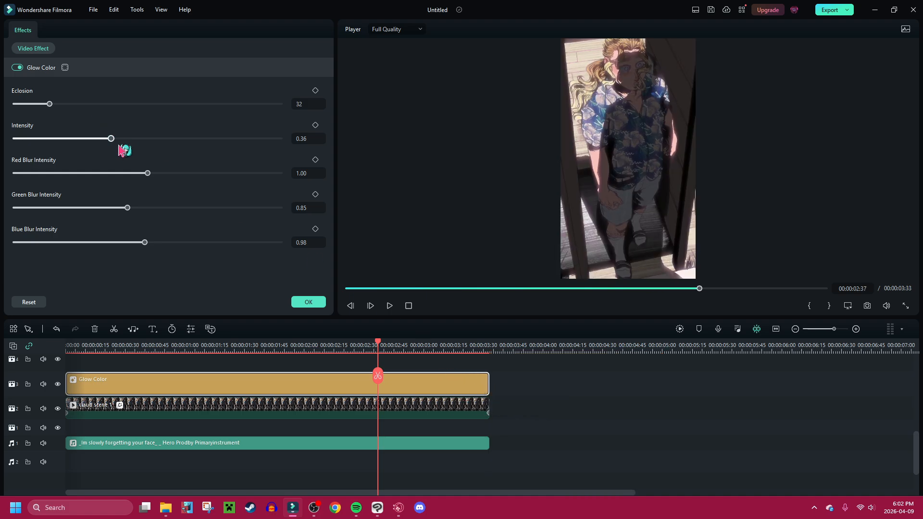
# - Set Glow Color to Eclosion 20, Intensity 0.08, Red Blur 1.06 and Green Blur 0.83, and compare the image with and without it
pyautogui.moveTo(111, 139); pyautogui.dragTo(55, 153)
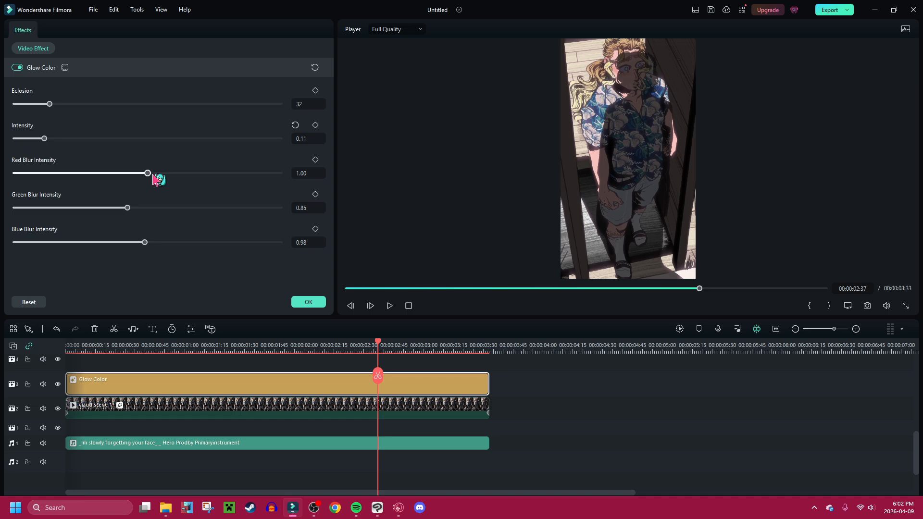
pyautogui.moveTo(153, 174)
pyautogui.mouseDown()
pyautogui.moveTo(182, 175)
pyautogui.moveTo(155, 176)
pyautogui.mouseUp()
pyautogui.moveTo(130, 210)
pyautogui.mouseDown()
pyautogui.moveTo(149, 212)
pyautogui.moveTo(126, 212)
pyautogui.mouseUp()
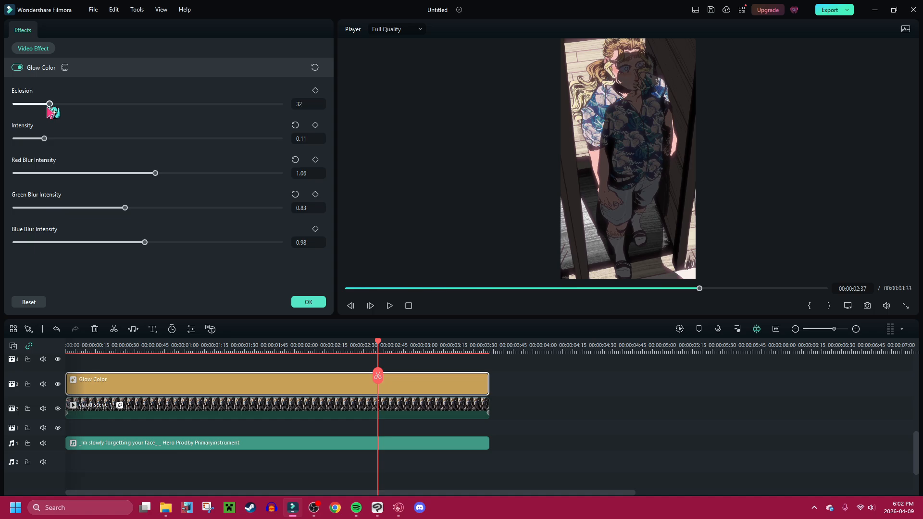
pyautogui.moveTo(48, 108)
pyautogui.mouseDown()
pyautogui.moveTo(82, 109)
pyautogui.moveTo(34, 115)
pyautogui.mouseUp()
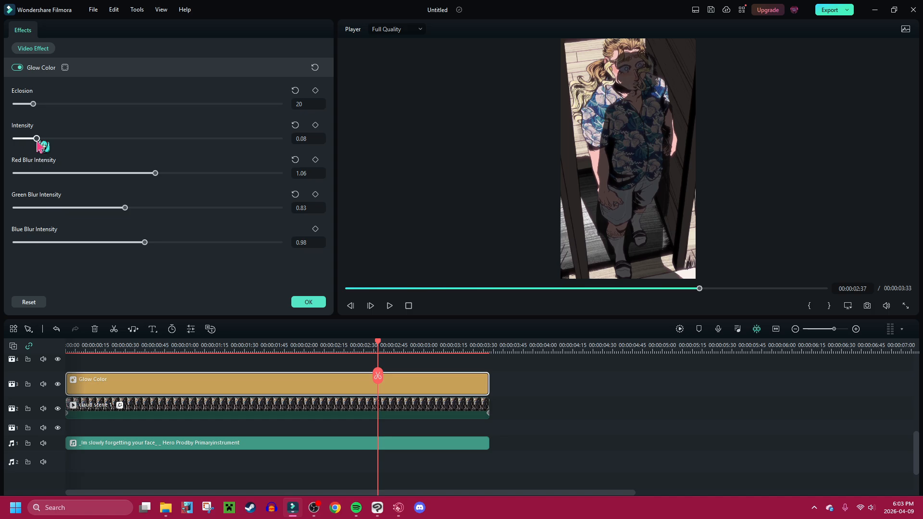
pyautogui.click(59, 384)
pyautogui.click(59, 384)
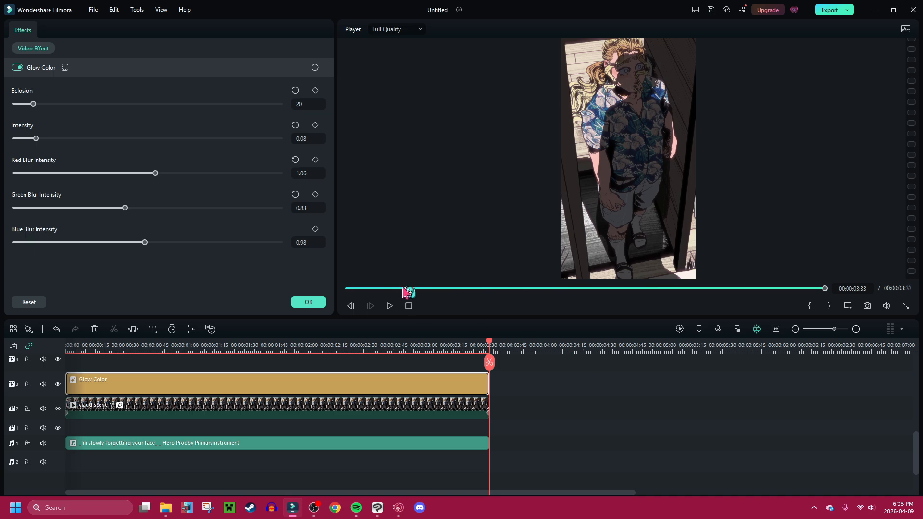
pyautogui.click(308, 301)
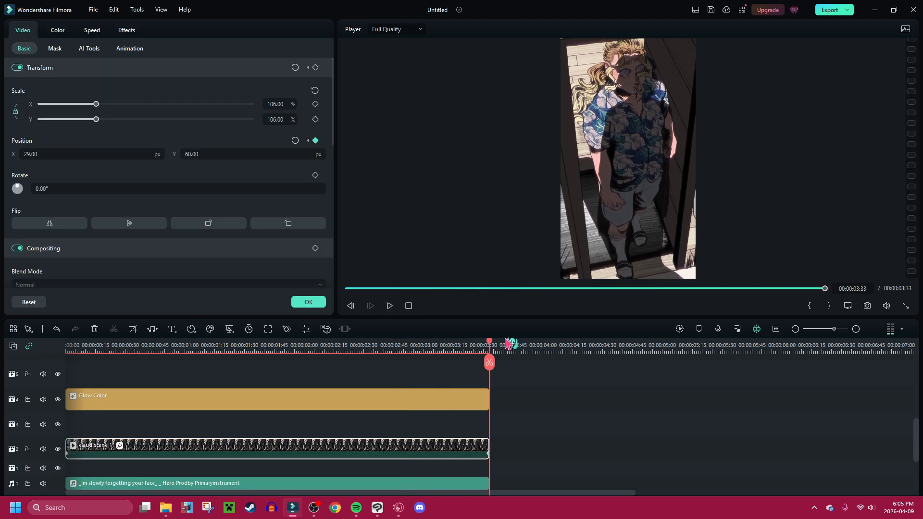
# - Move the Glow Color effect up one track, and place a TV Retro Text title directly above claud scene 1 from the start
pyautogui.click(308, 302)
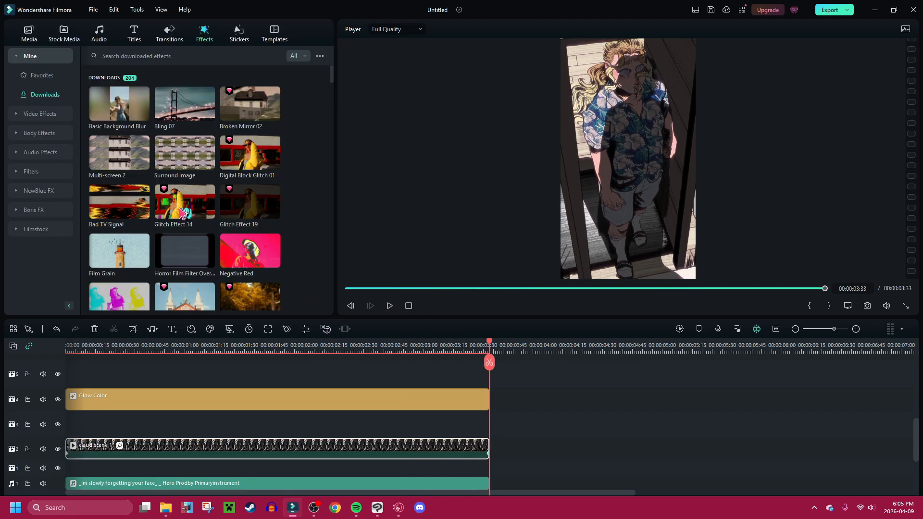
pyautogui.moveTo(188, 406); pyautogui.dragTo(168, 374)
pyautogui.click(134, 35)
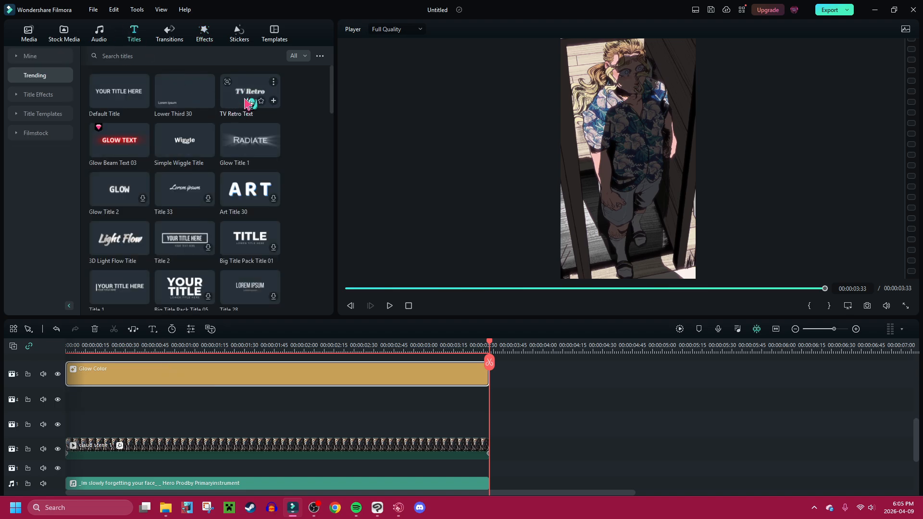
pyautogui.moveTo(243, 102); pyautogui.dragTo(53, 419)
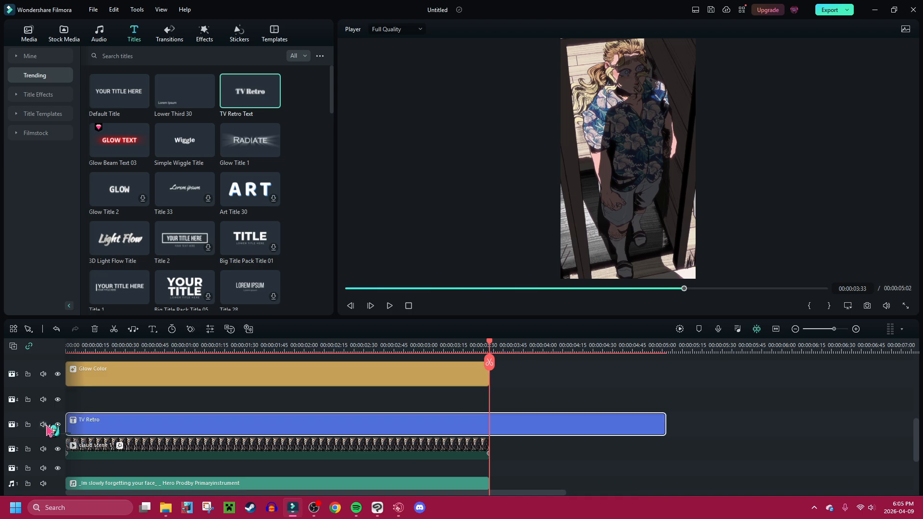
# - Replace the title's text with "I thought I would have"
pyautogui.doubleClick(99, 425)
pyautogui.click(21, 99)
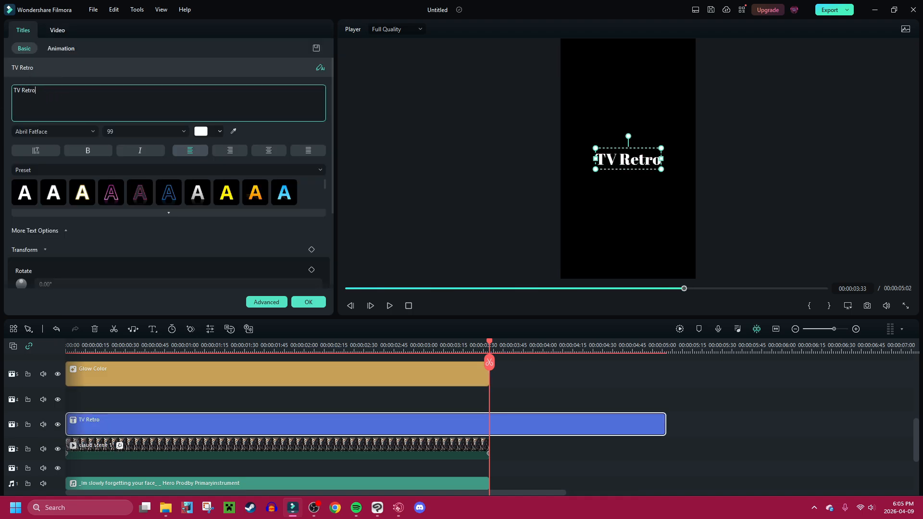
pyautogui.hotkey('ctrl', 'a')
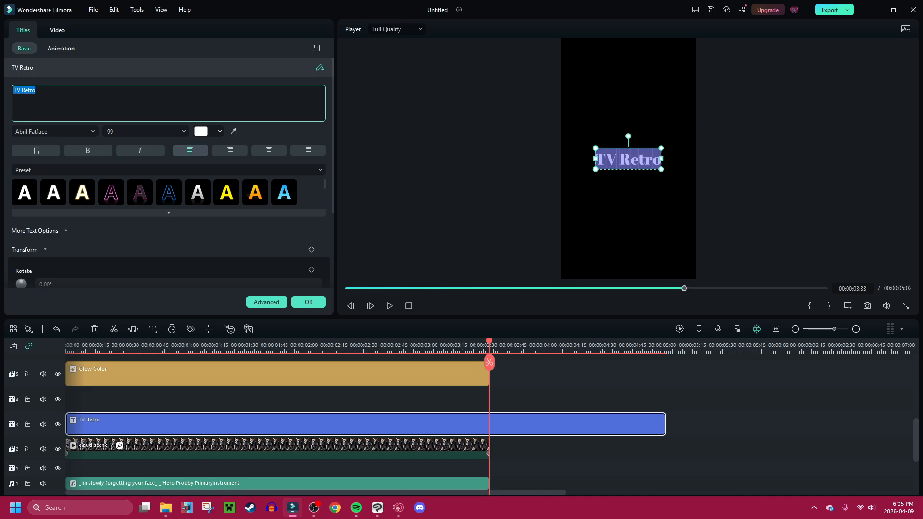
pyautogui.write('I')
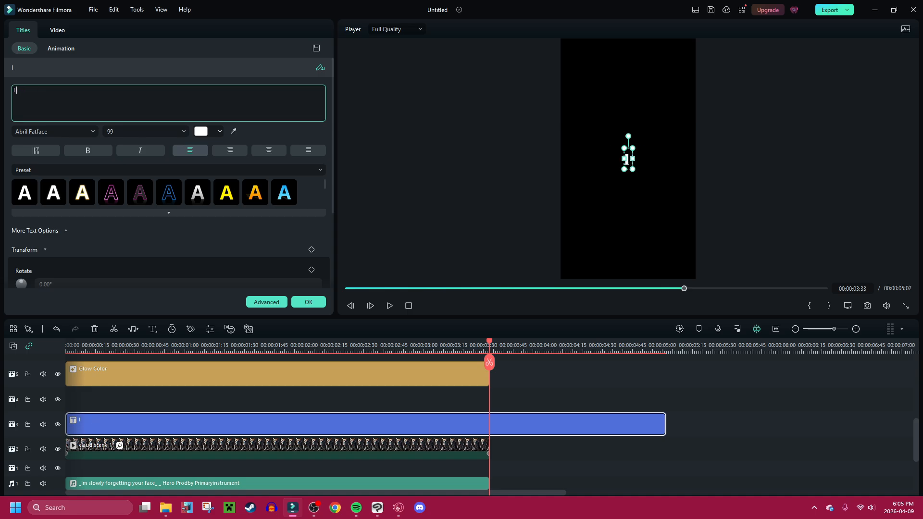
pyautogui.write(' thought')
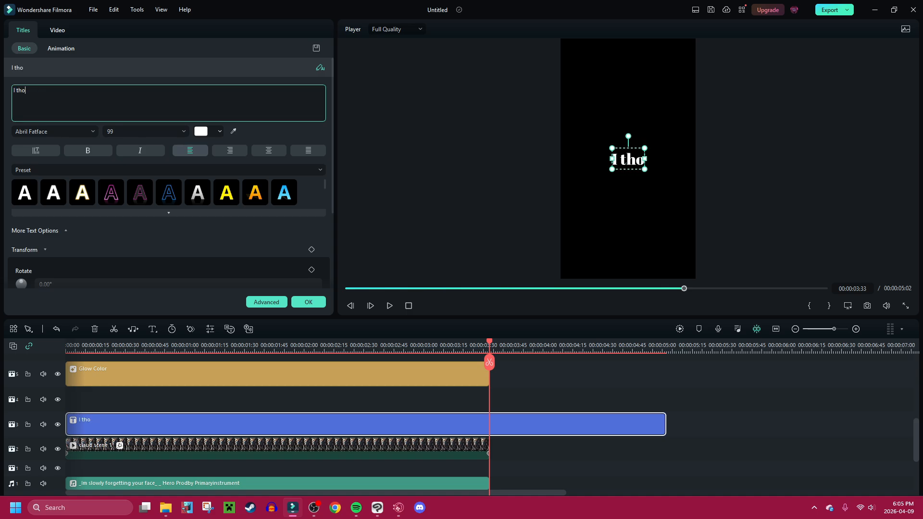
pyautogui.write(' I would have')
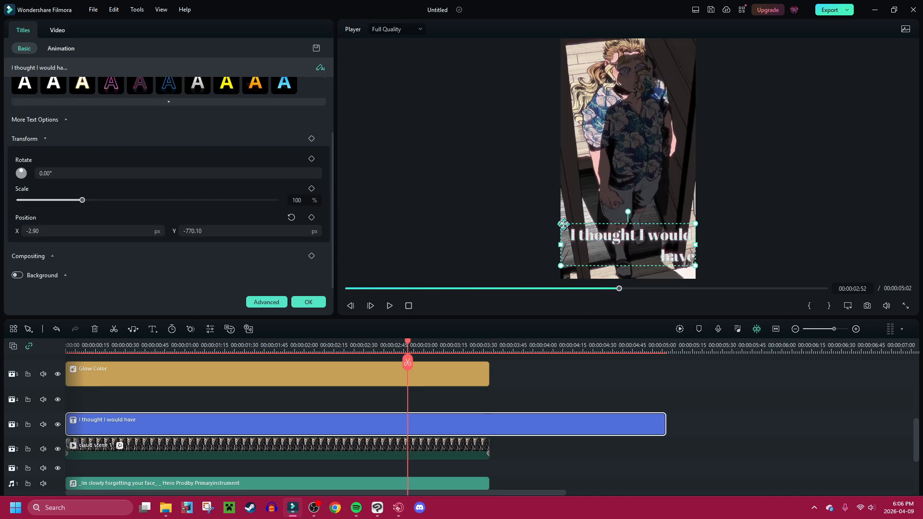
# - Scale the title down to 59% over the character's legs and show the safe zones in the preview
pyautogui.moveTo(582, 226); pyautogui.dragTo(620, 205)
pyautogui.click(137, 10)
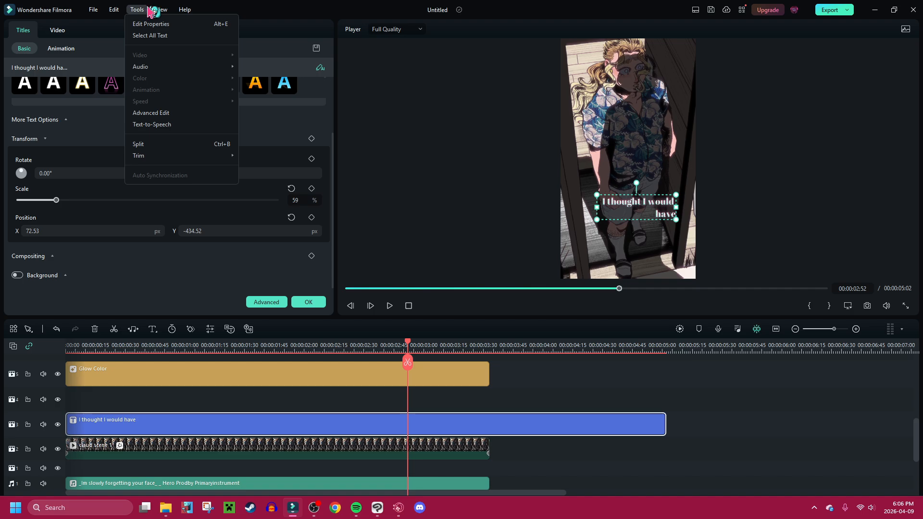
pyautogui.moveTo(160, 11)
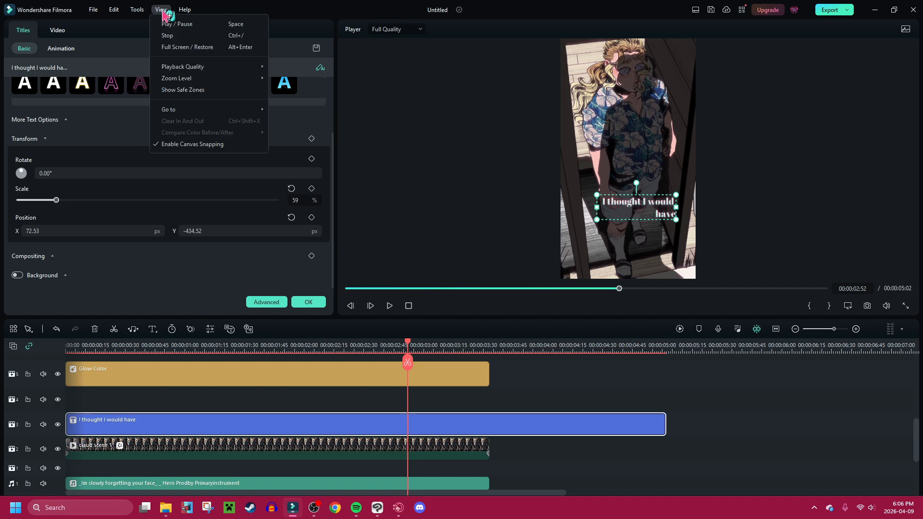
pyautogui.click(196, 91)
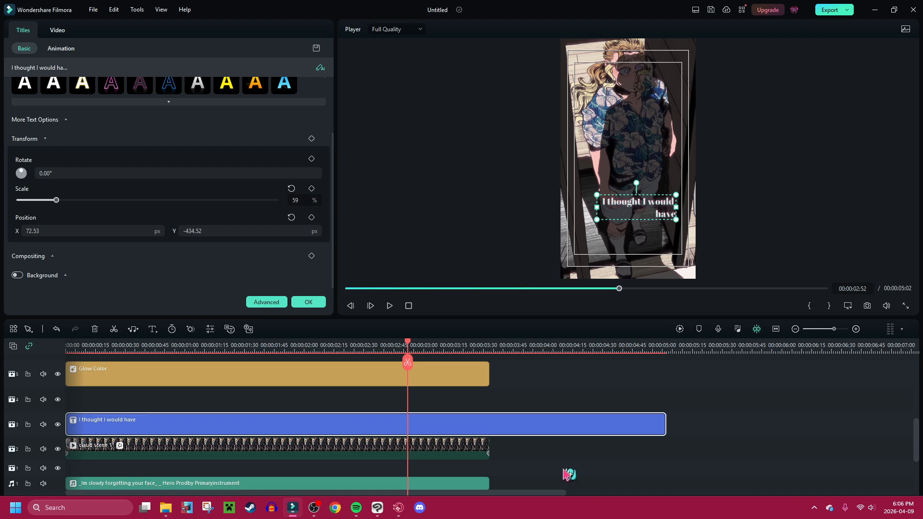
# - Move the title to about X 103, Y -348 px within the safe zones, and trim it to the scene clip's length
pyautogui.moveTo(626, 207); pyautogui.dragTo(627, 198)
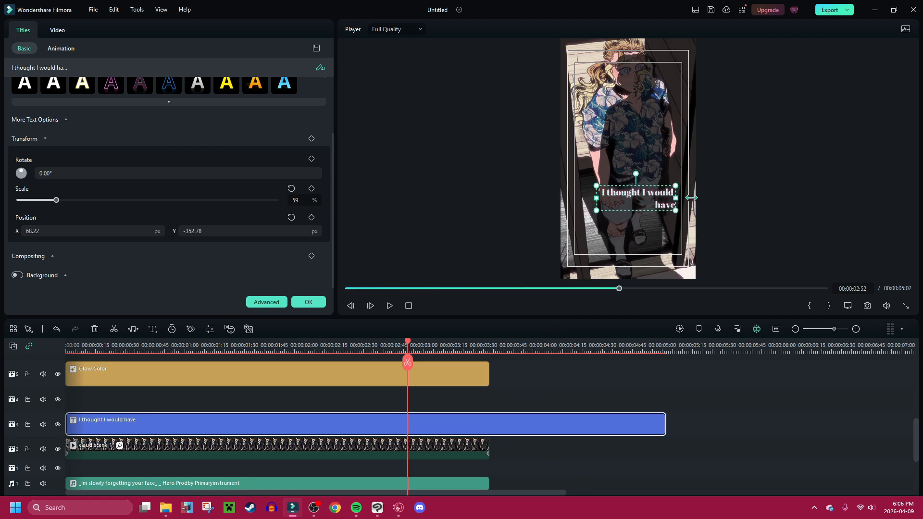
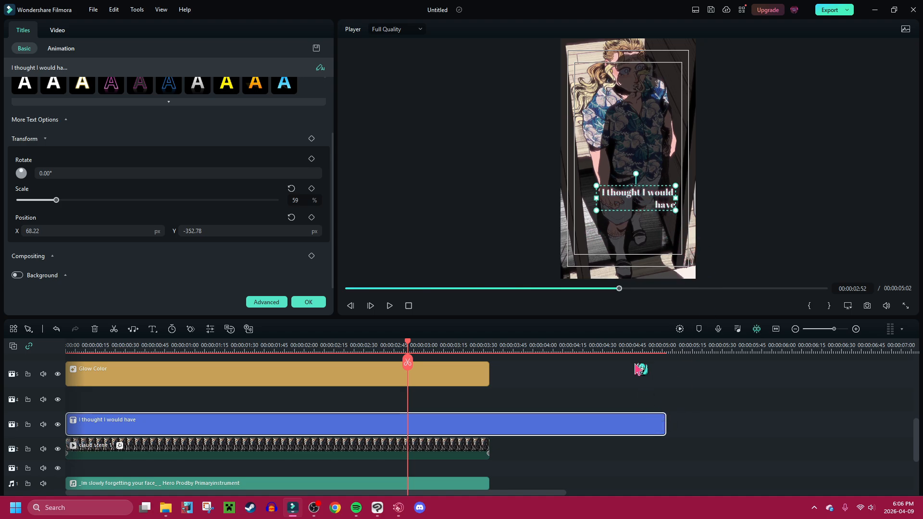
pyautogui.moveTo(639, 192)
pyautogui.mouseDown()
pyautogui.moveTo(640, 184)
pyautogui.moveTo(633, 201)
pyautogui.mouseUp()
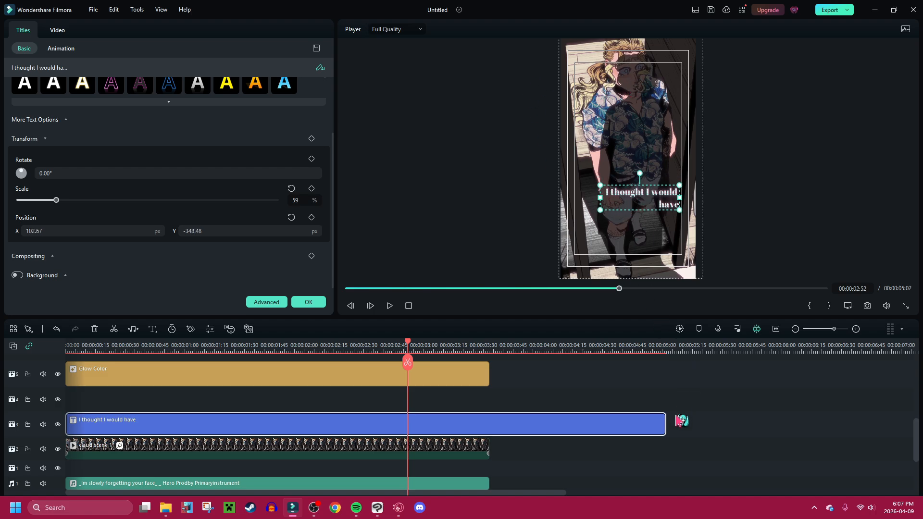
pyautogui.moveTo(667, 429); pyautogui.dragTo(487, 431)
# - Pick a light blue text color for the title while viewing the first frame
pyautogui.moveTo(408, 376); pyautogui.dragTo(67, 380)
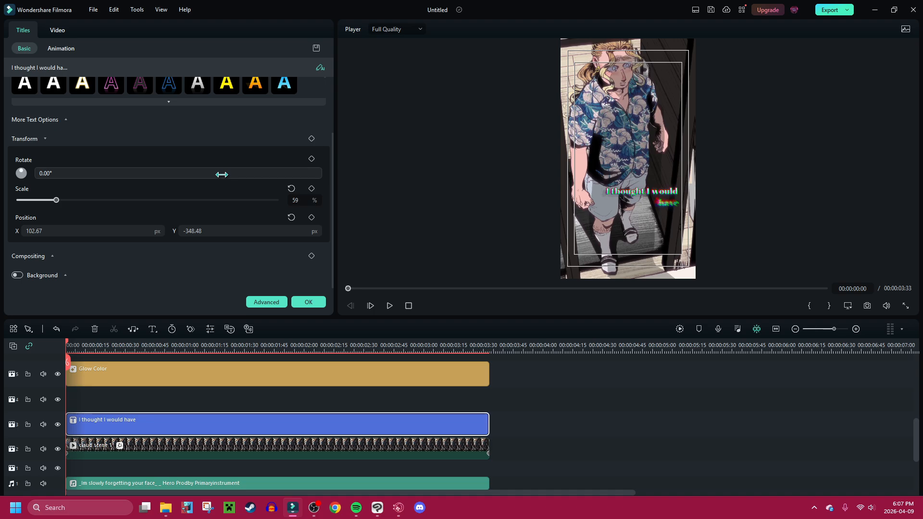
pyautogui.scroll(2, 224, 173)
pyautogui.click(214, 110)
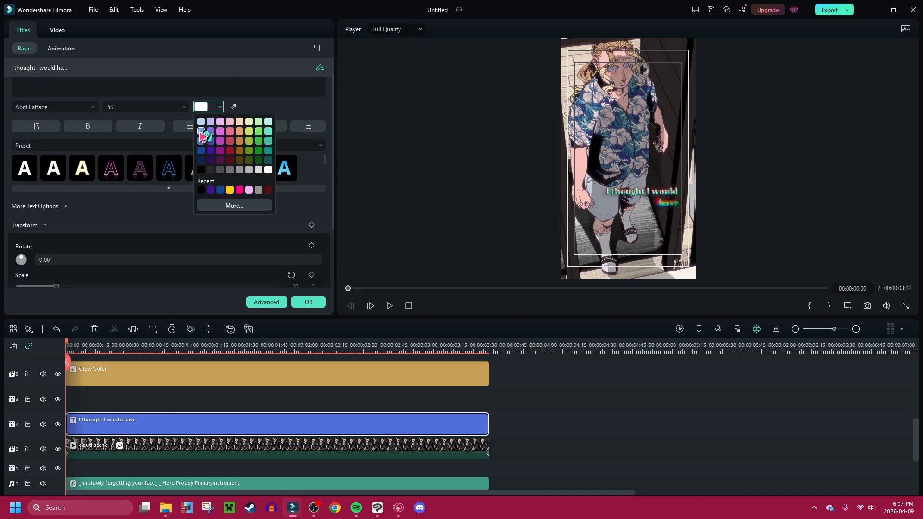
pyautogui.click(201, 128)
# - Apply a Parallel Lines mask to a Black image clip placed above the Glow Color effect
pyautogui.click(56, 48)
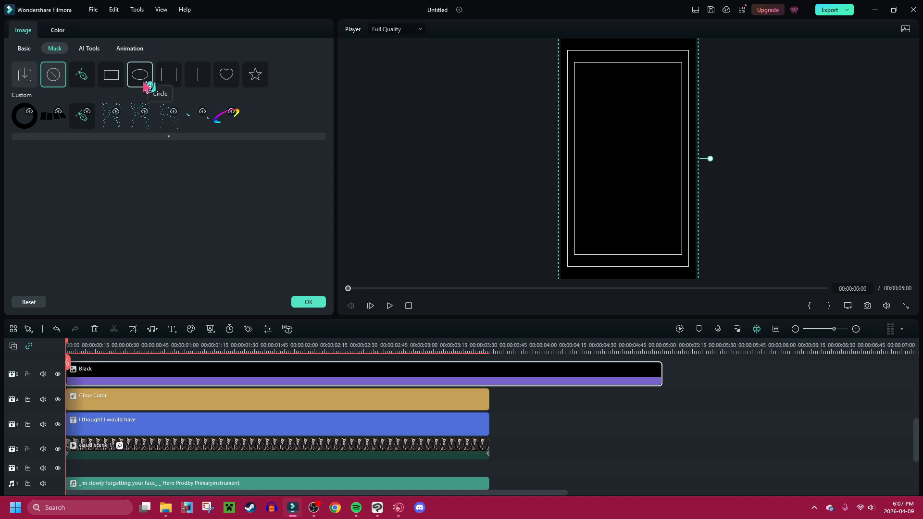
pyautogui.click(165, 83)
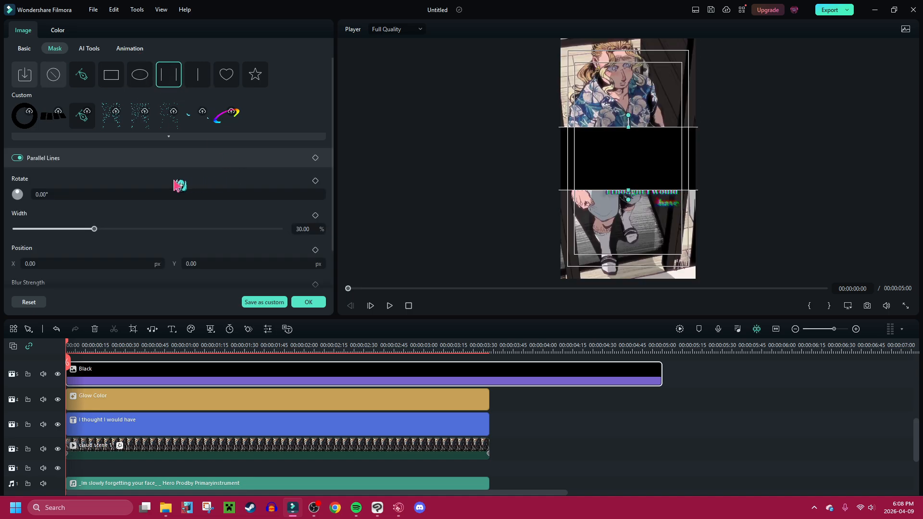
# - Invert the Parallel Lines mask on the Black clip
pyautogui.scroll(-1, 75, 195)
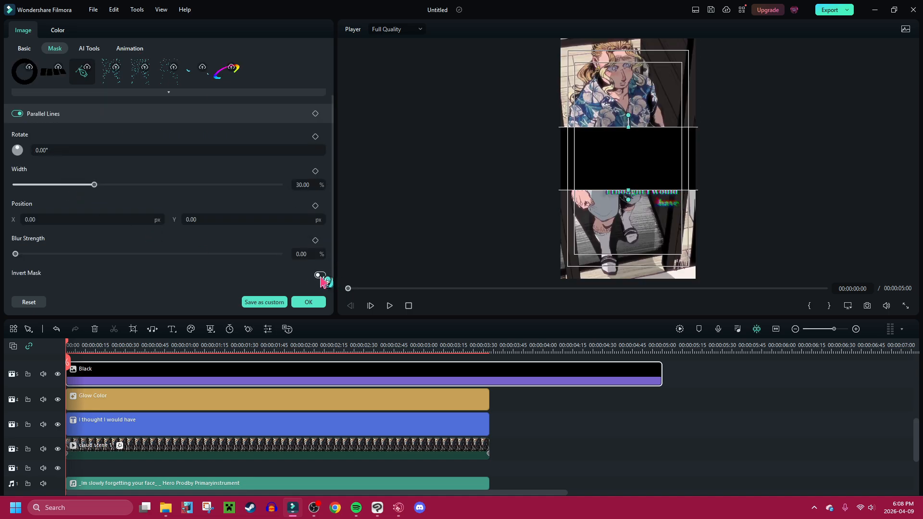
pyautogui.click(320, 275)
pyautogui.scroll(1, 202, 142)
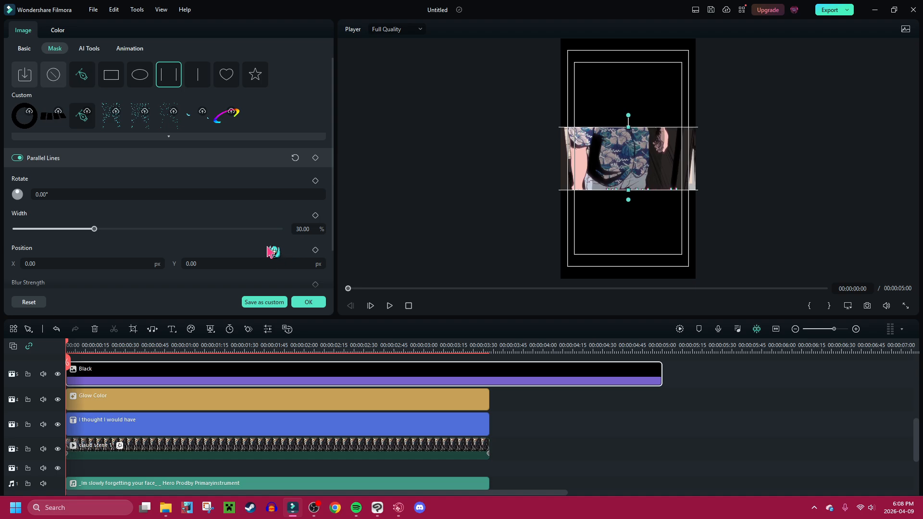
pyautogui.click(24, 49)
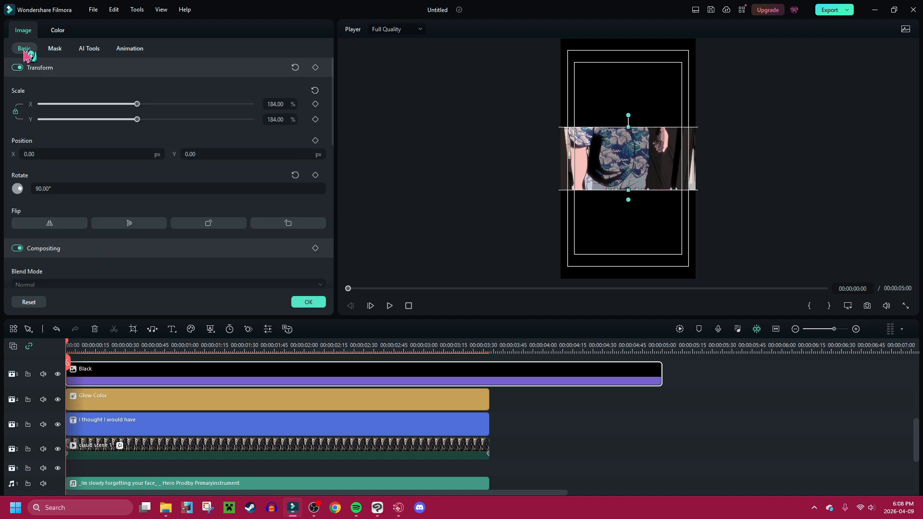
pyautogui.click(60, 49)
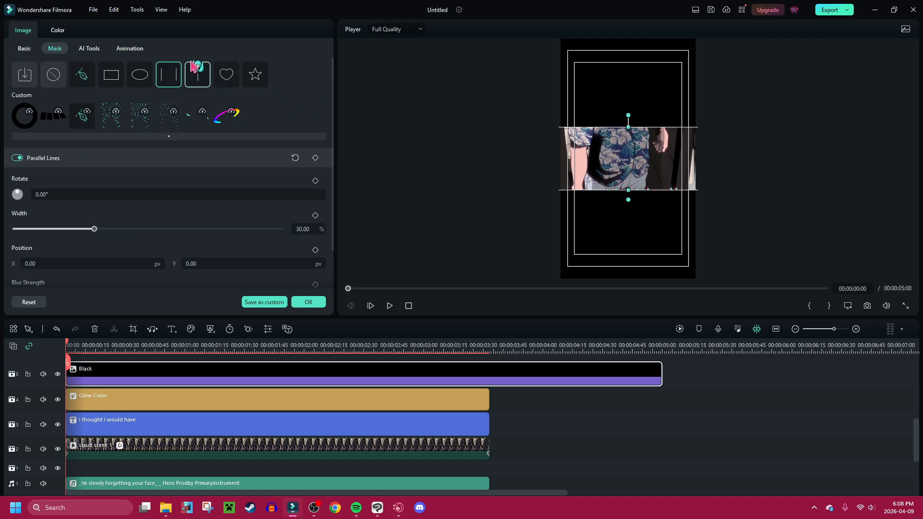
# - Try several preset and custom masks on the Black clip, including Circle, My Mask 7, My Mask 5, My Mask 4 and My Mask 1
pyautogui.click(112, 77)
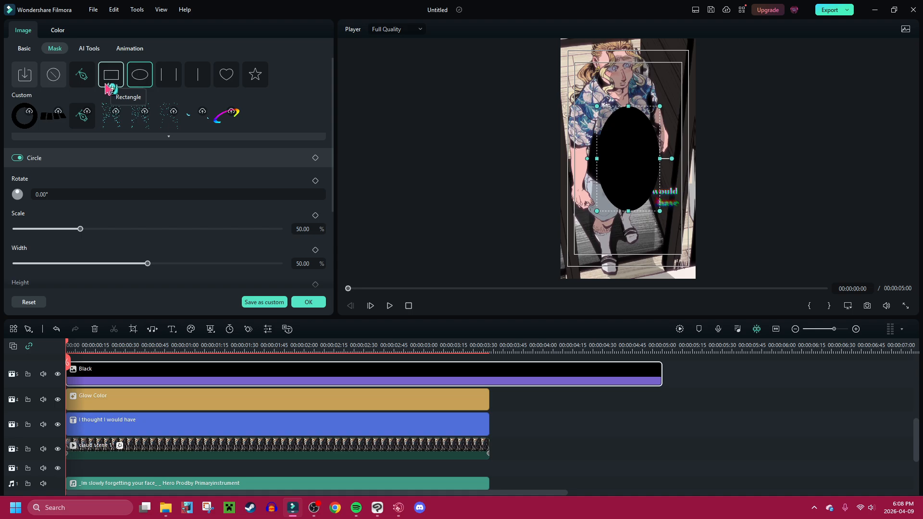
pyautogui.click(167, 81)
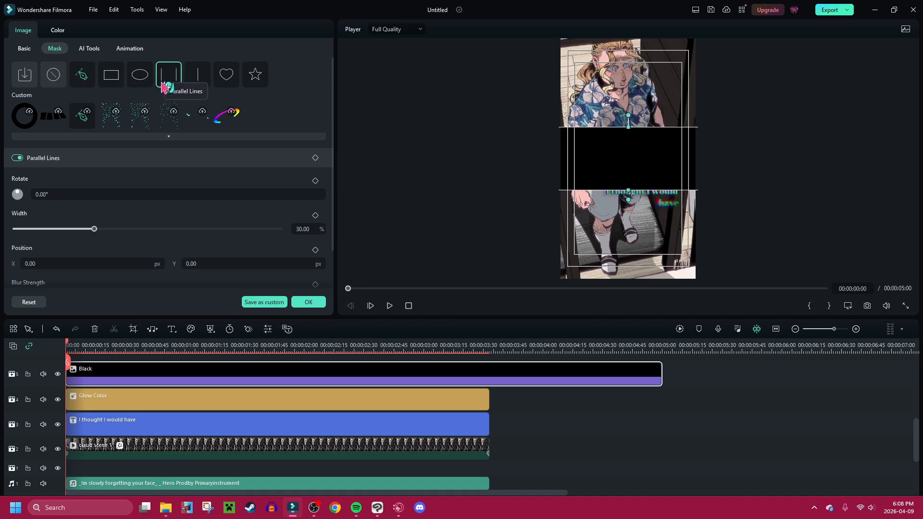
pyautogui.click(26, 115)
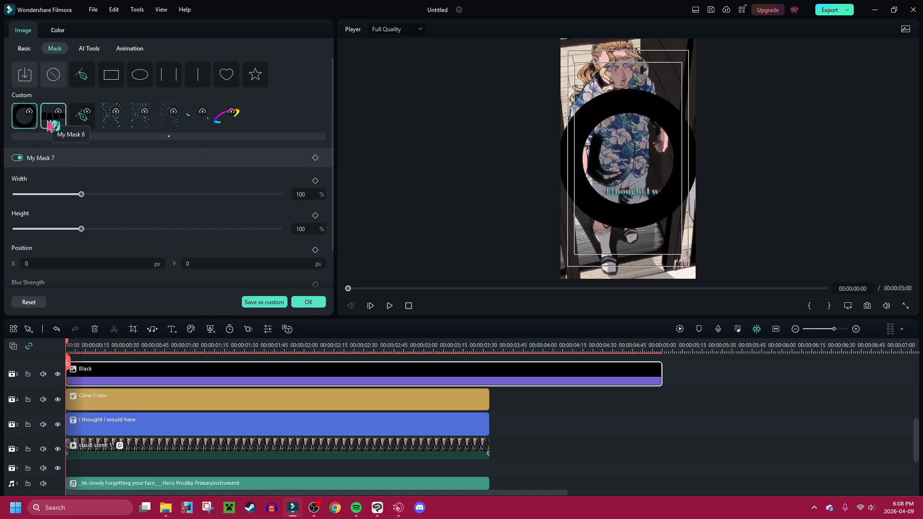
pyautogui.click(109, 126)
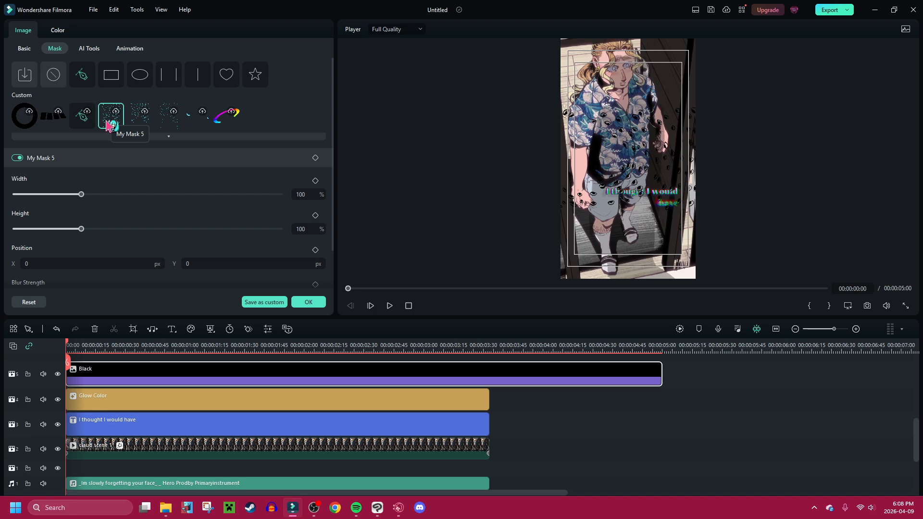
pyautogui.click(145, 123)
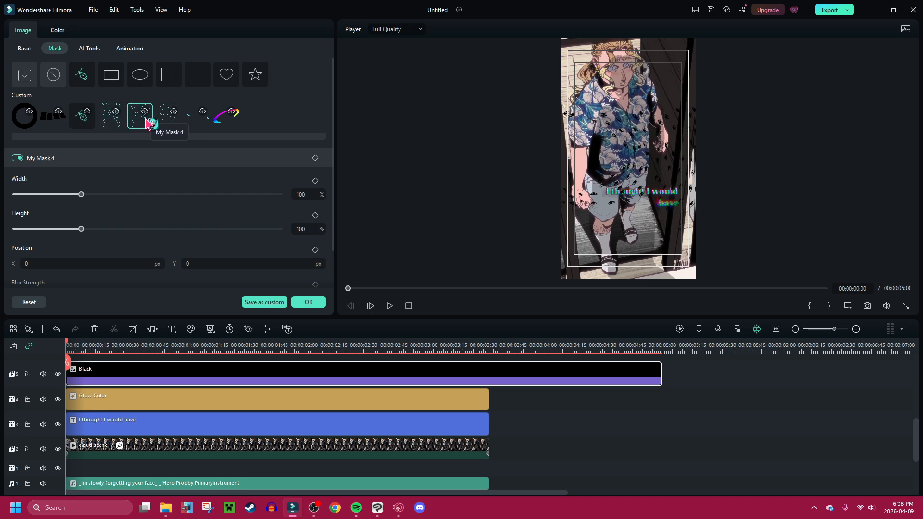
pyautogui.click(112, 124)
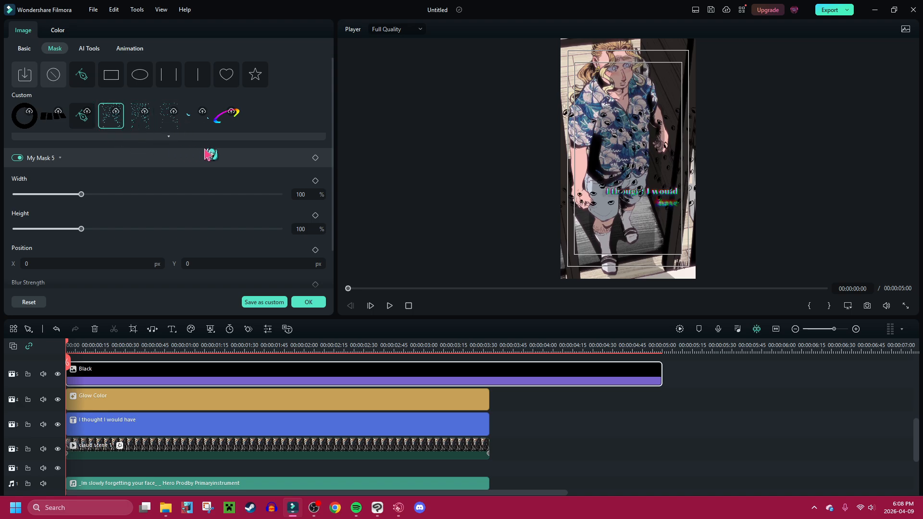
pyautogui.click(224, 126)
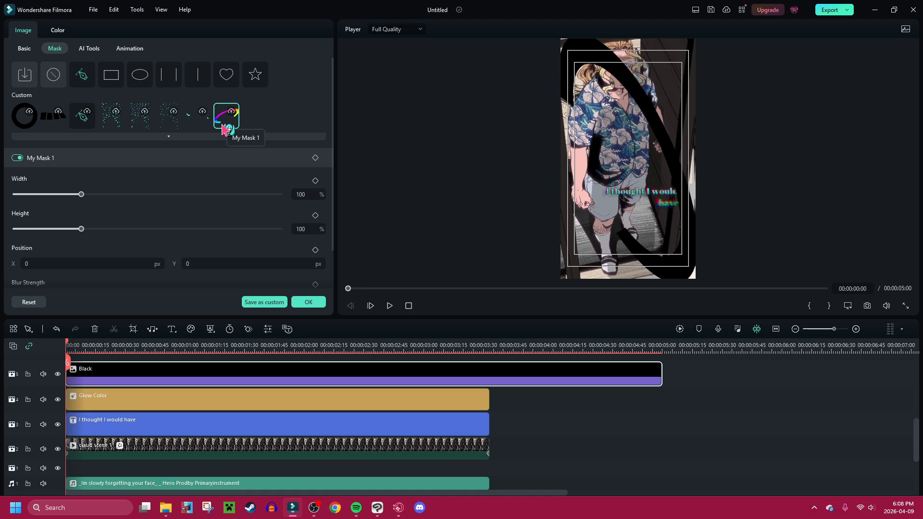
# - Apply the Parallel Lines mask to the Black clip again and invert it
pyautogui.click(169, 81)
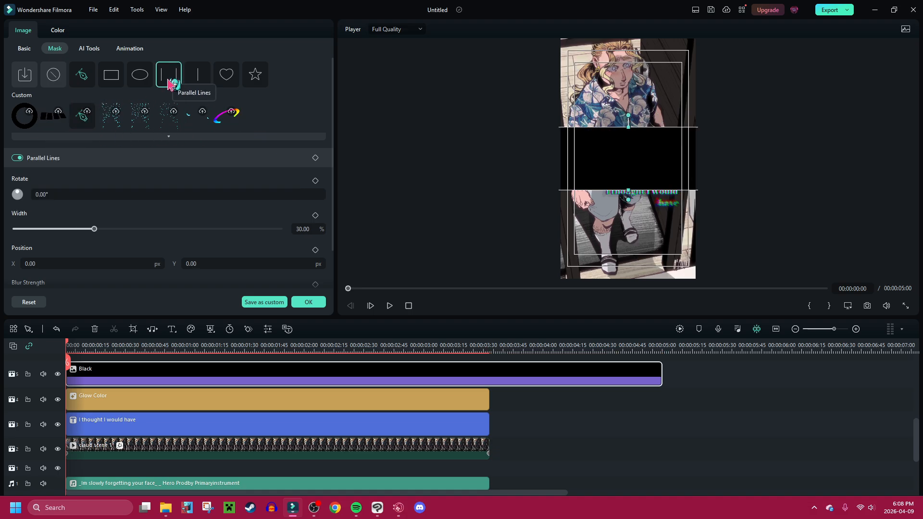
pyautogui.scroll(-2, 301, 182)
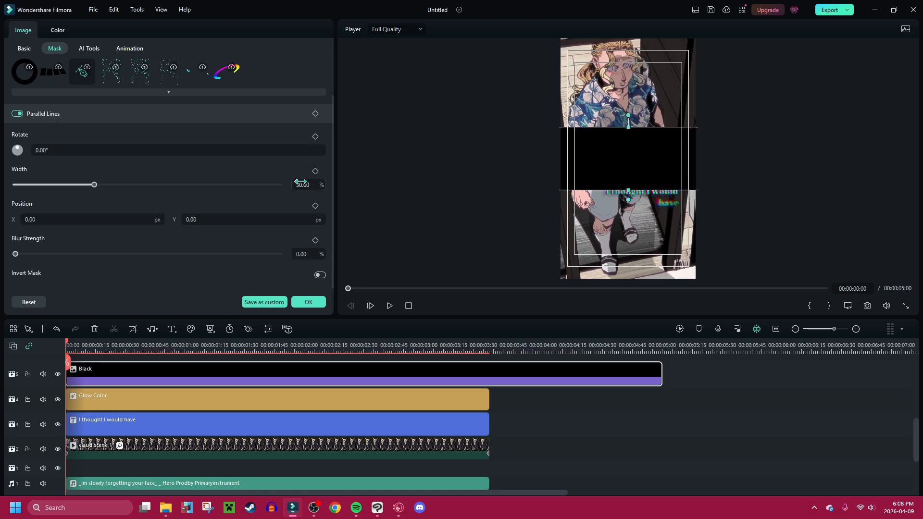
pyautogui.click(320, 276)
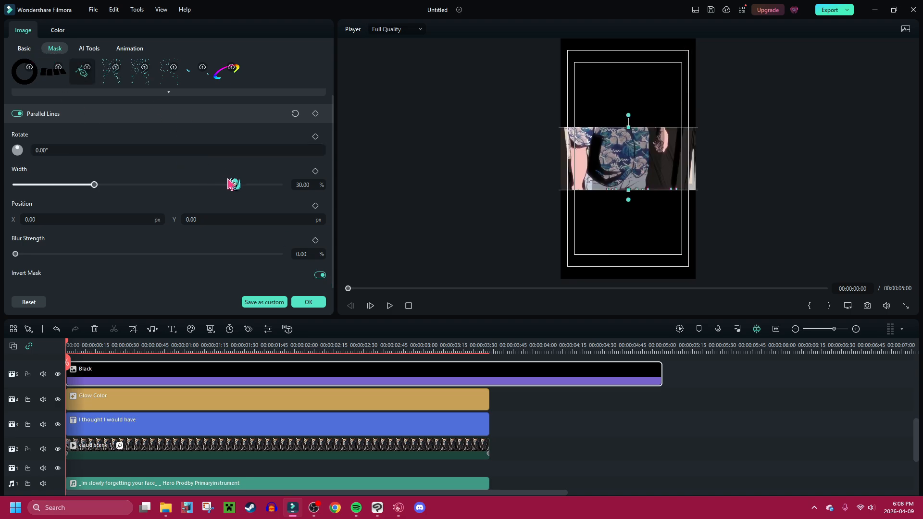
pyautogui.scroll(1, 283, 198)
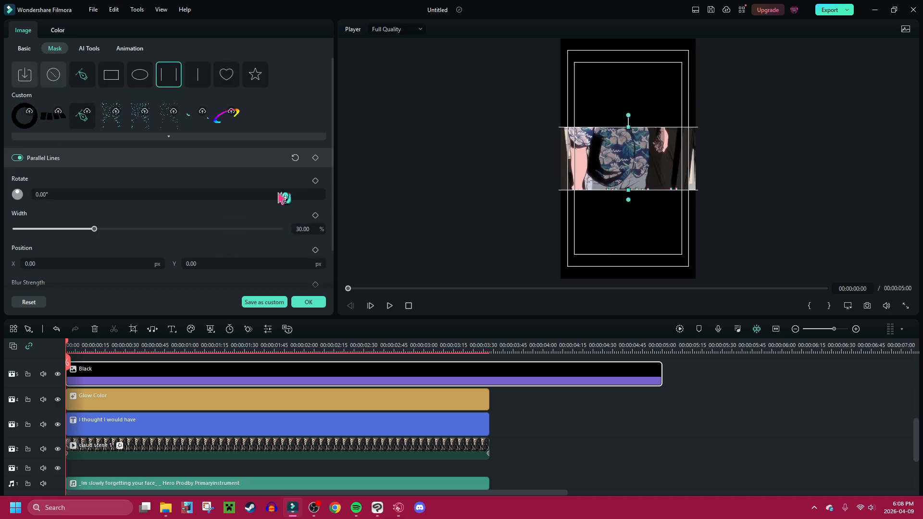
pyautogui.scroll(-1, 282, 196)
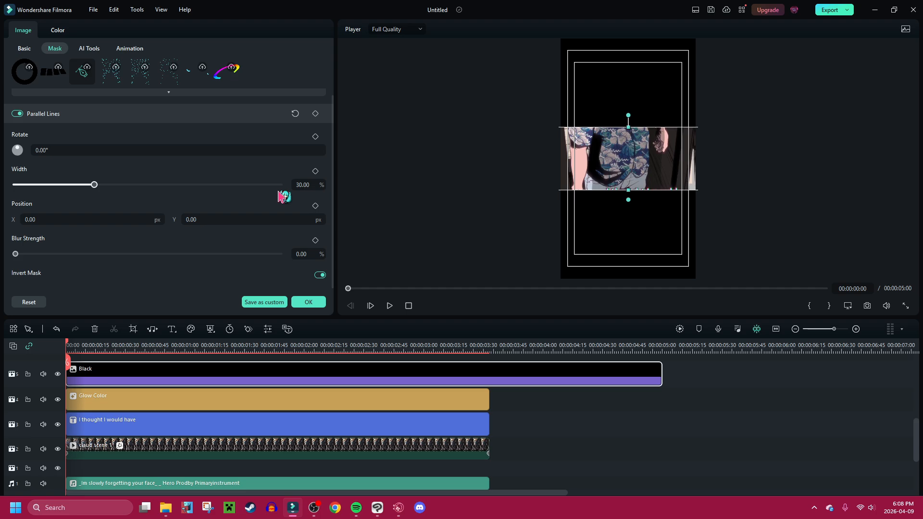
# - Set the mask width to 0% and keyframe it at the first frame
pyautogui.moveTo(94, 185)
pyautogui.mouseDown()
pyautogui.moveTo(155, 185)
pyautogui.moveTo(330, 158)
pyautogui.moveTo(95, 165)
pyautogui.moveTo(354, 154)
pyautogui.moveTo(131, 170)
pyautogui.moveTo(435, 169)
pyautogui.moveTo(92, 185)
pyautogui.mouseUp()
pyautogui.moveTo(251, 178); pyautogui.dragTo(15, 184)
pyautogui.click(315, 171)
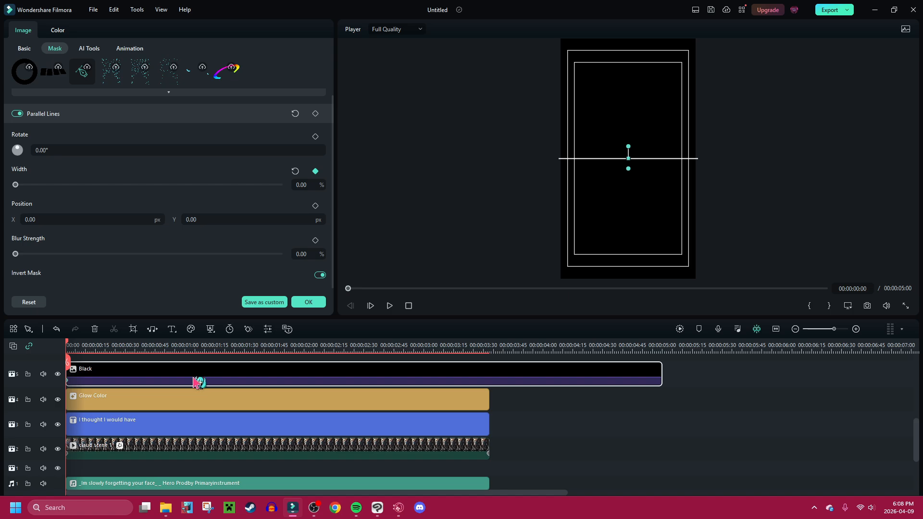
# - Keyframe the mask width at 100% on frame 6 and at 98% on frame 8
pyautogui.click(77, 345)
pyautogui.moveTo(15, 185); pyautogui.dragTo(402, 188)
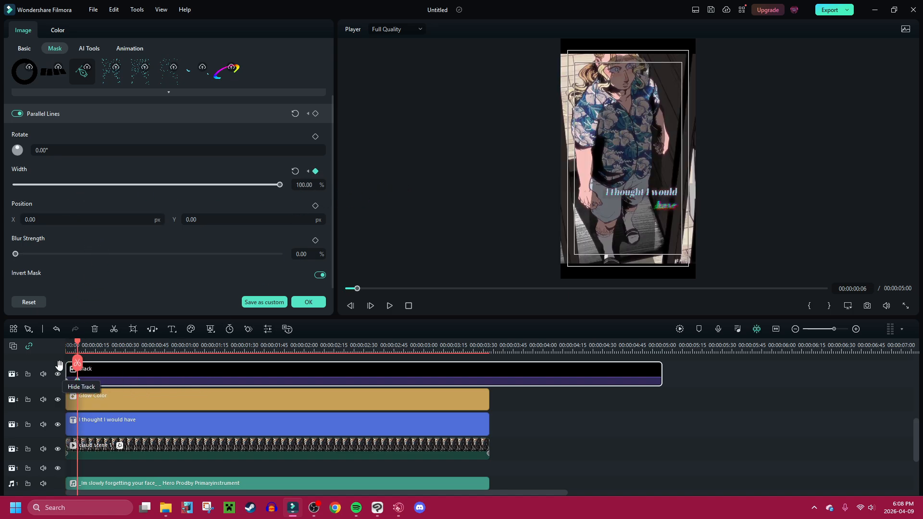
pyautogui.moveTo(77, 366); pyautogui.dragTo(82, 368)
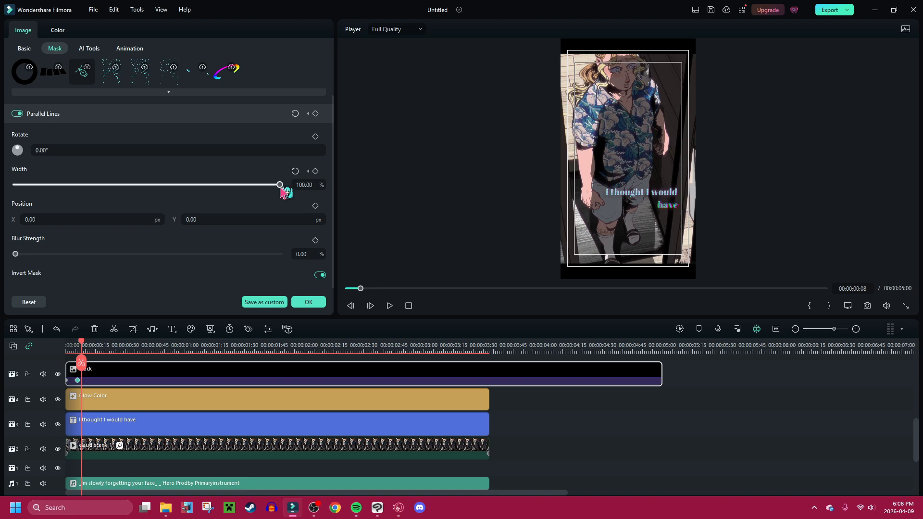
pyautogui.moveTo(281, 185); pyautogui.dragTo(275, 186)
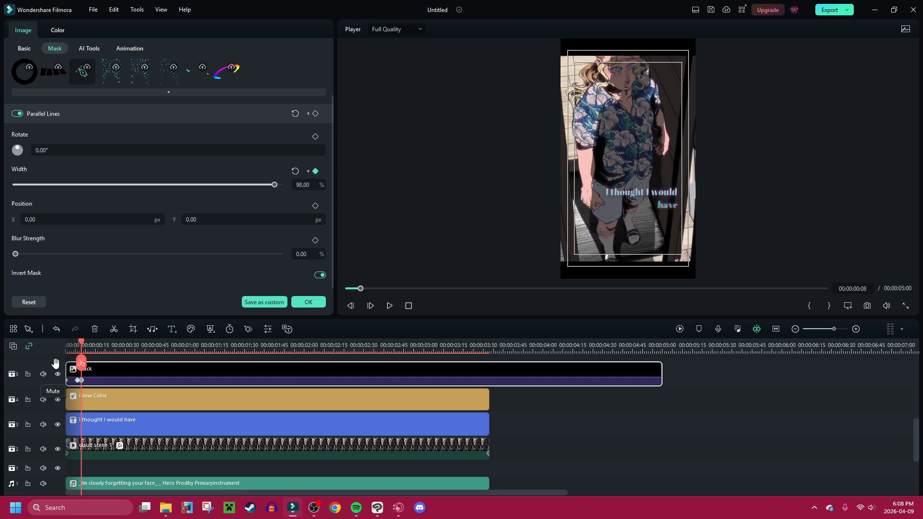
# - Play the scene from the start to check the opening animation of the black bars, and pause the playback
pyautogui.moveTo(80, 370); pyautogui.dragTo(69, 369)
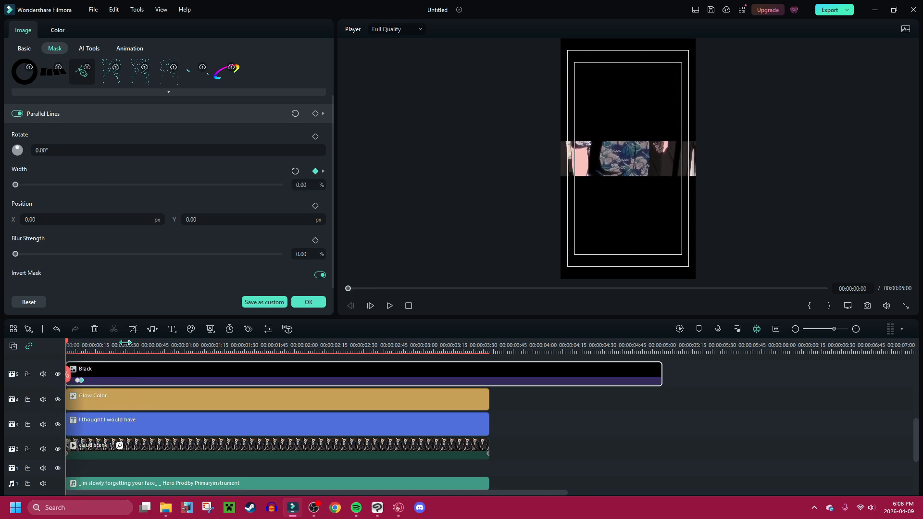
pyautogui.click(390, 306)
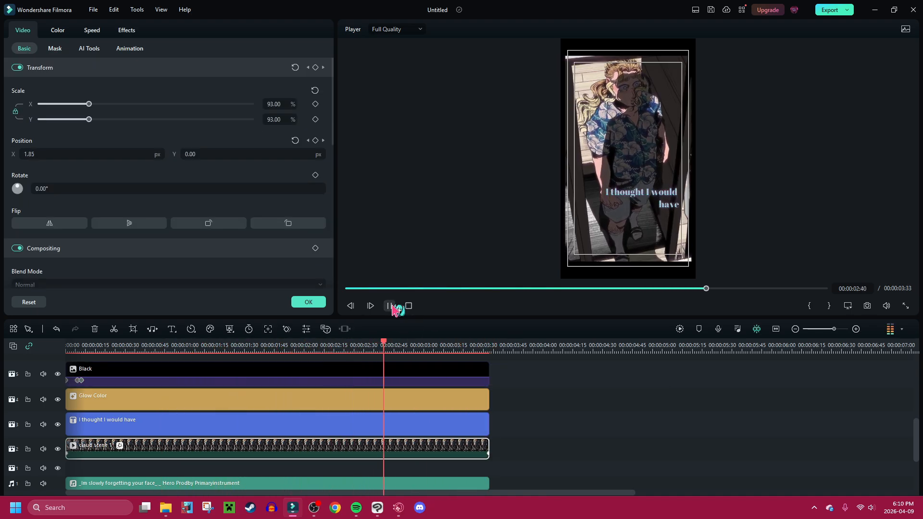
pyautogui.click(395, 305)
# - Move the Black clip up to video track 6, freeing track 5 above the Glow Color effect, and close its settings
pyautogui.scroll(2, 254, 399)
pyautogui.moveTo(263, 423); pyautogui.dragTo(247, 390)
pyautogui.scroll(2, 220, 209)
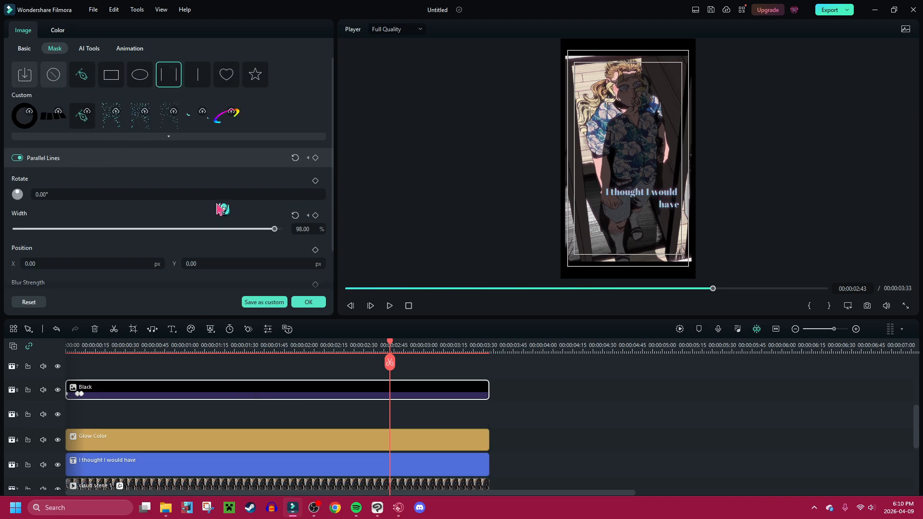
pyautogui.click(307, 302)
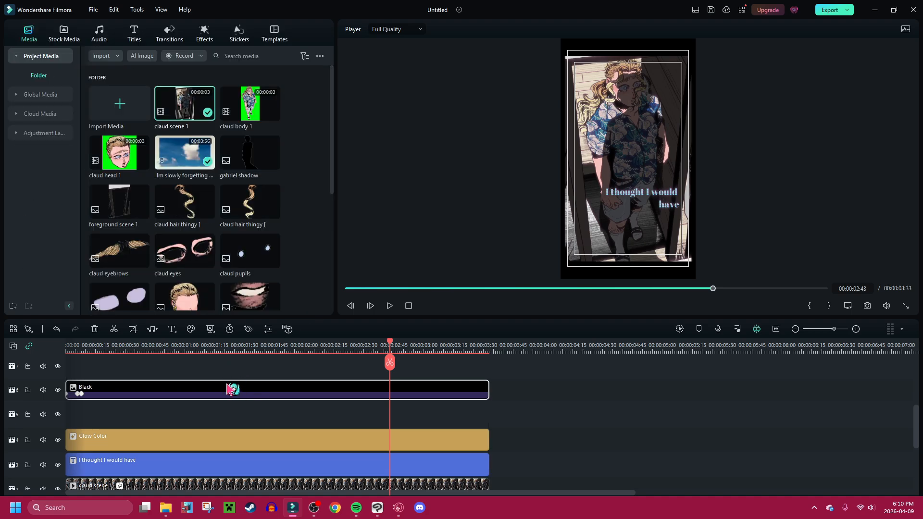
# - Paste a copy of the Black clip onto track 5 at the timeline start and clear all of its keyframes
pyautogui.moveTo(390, 363); pyautogui.dragTo(543, 355)
pyautogui.hotkey('ctrl', 'v')
pyautogui.scroll(-3, 526, 393)
pyautogui.scroll(6, 528, 397)
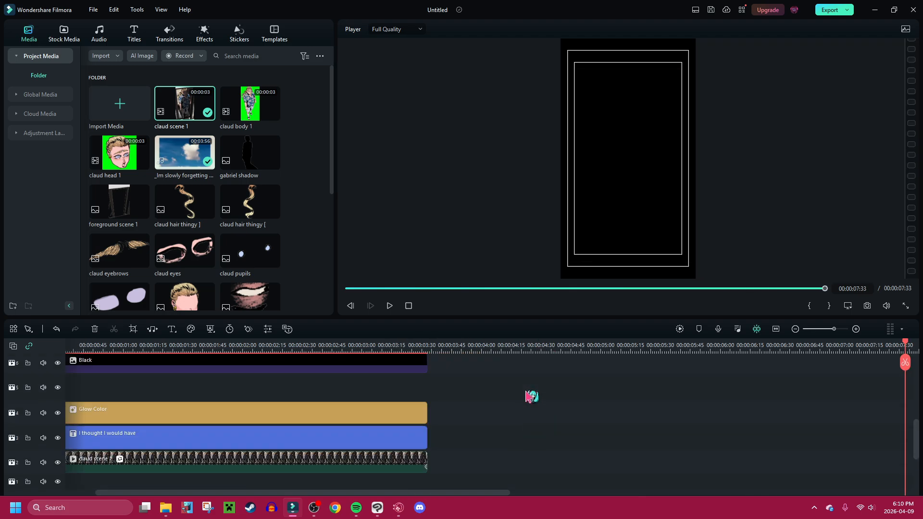
pyautogui.moveTo(552, 371); pyautogui.dragTo(97, 420)
pyautogui.moveTo(377, 493); pyautogui.dragTo(187, 468)
pyautogui.moveTo(186, 407); pyautogui.dragTo(128, 408)
pyautogui.rightClick(130, 413)
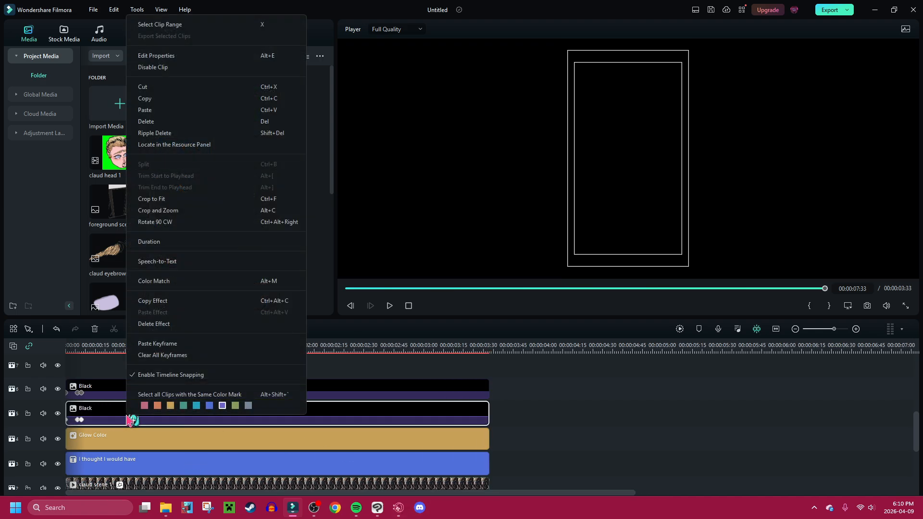
pyautogui.click(169, 357)
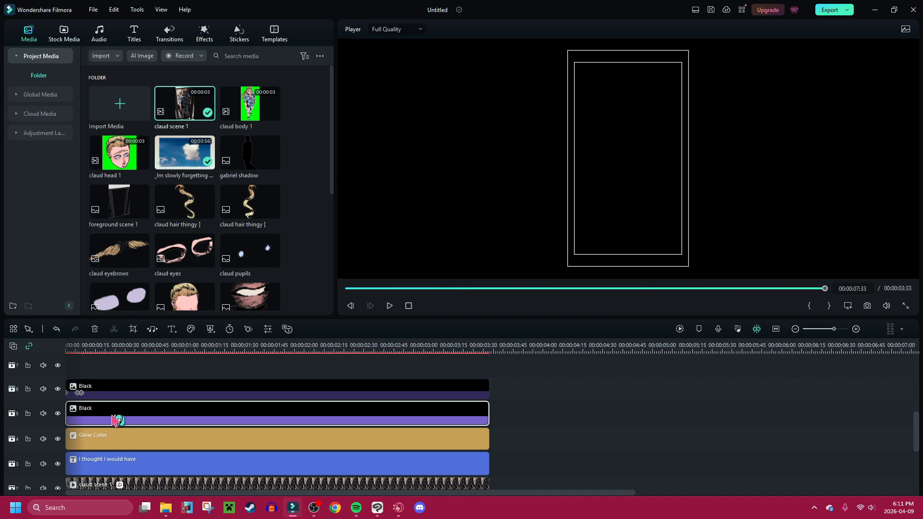
# - Apply an inverted Circle mask to the Black copy on track 5 while viewing frame 12
pyautogui.doubleClick(115, 419)
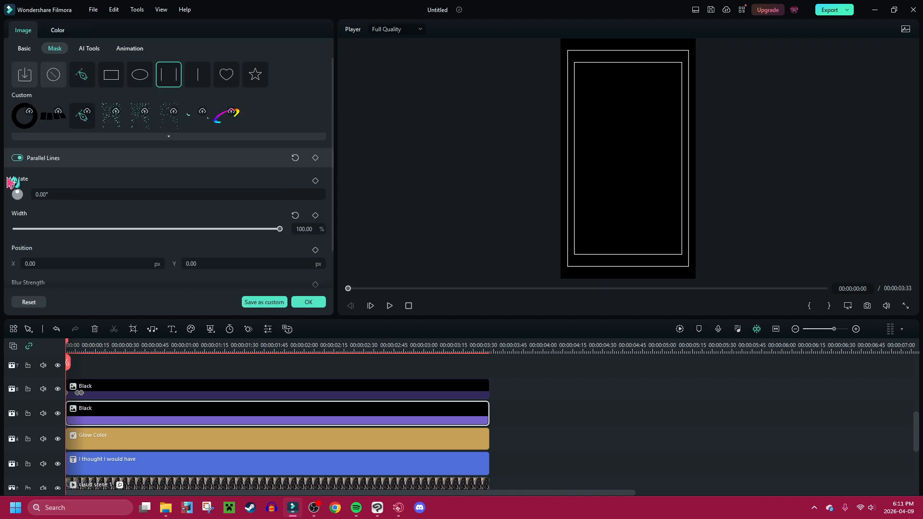
pyautogui.click(141, 76)
pyautogui.moveTo(68, 348); pyautogui.dragTo(89, 348)
pyautogui.scroll(-3, 173, 183)
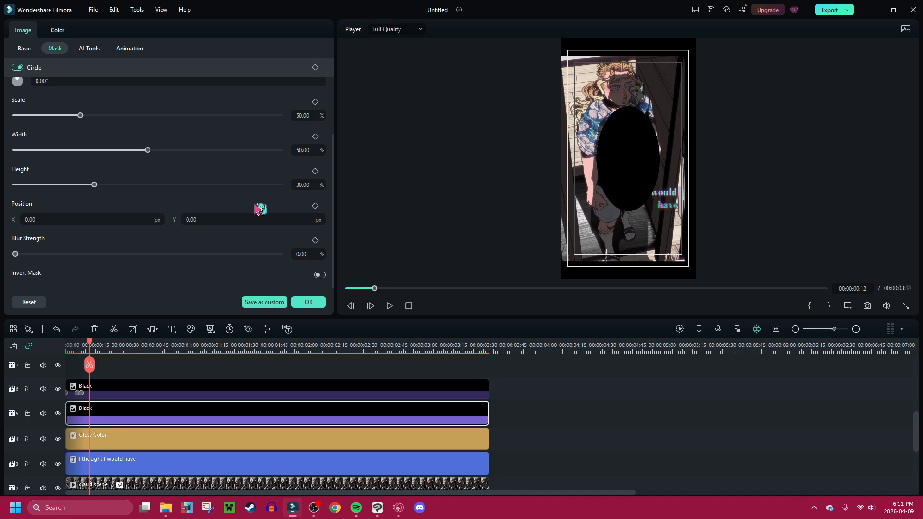
pyautogui.click(319, 275)
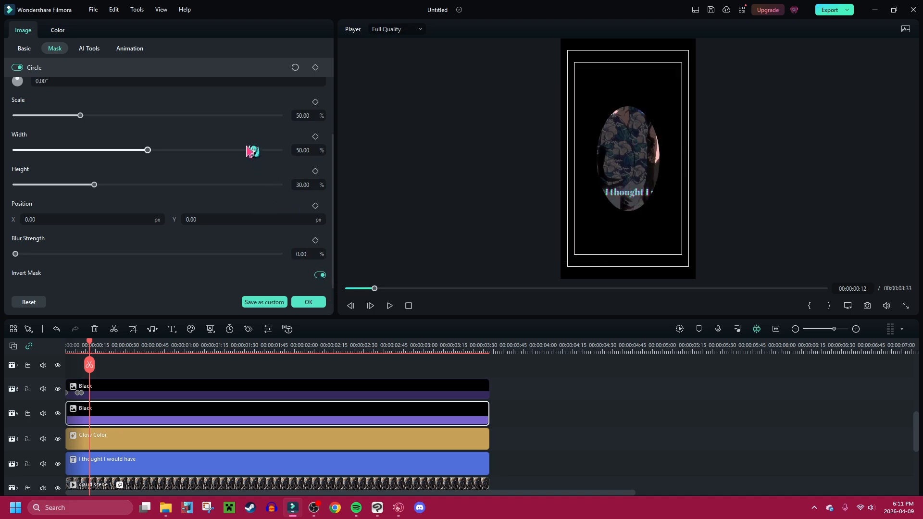
# - Enlarge the Circle mask to 101% scale and soften its edge with a blur strength of about 46.55%
pyautogui.scroll(1, 252, 152)
pyautogui.moveTo(305, 173); pyautogui.dragTo(329, 173)
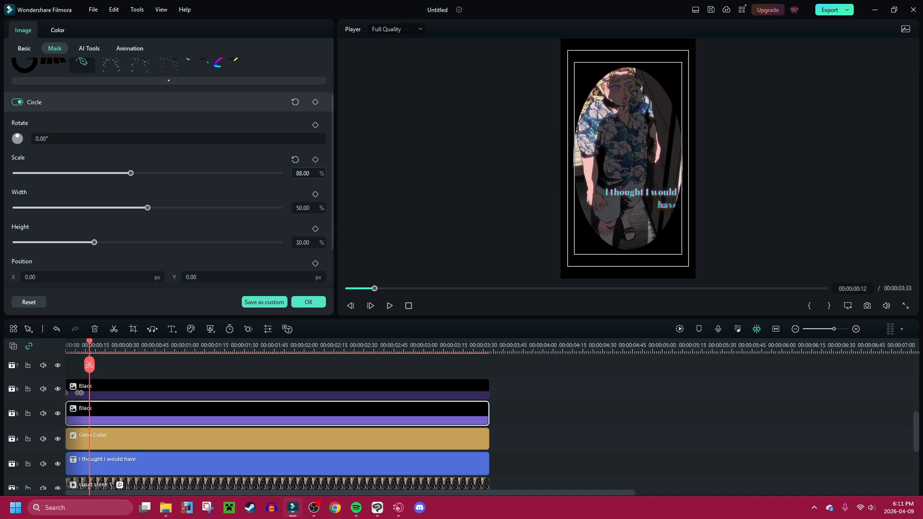
pyautogui.scroll(-2, 241, 226)
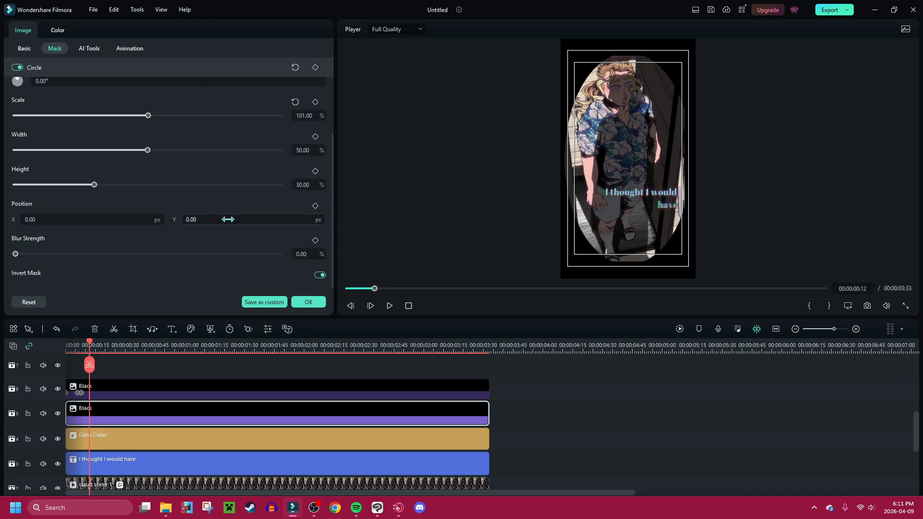
pyautogui.moveTo(77, 254); pyautogui.dragTo(143, 255)
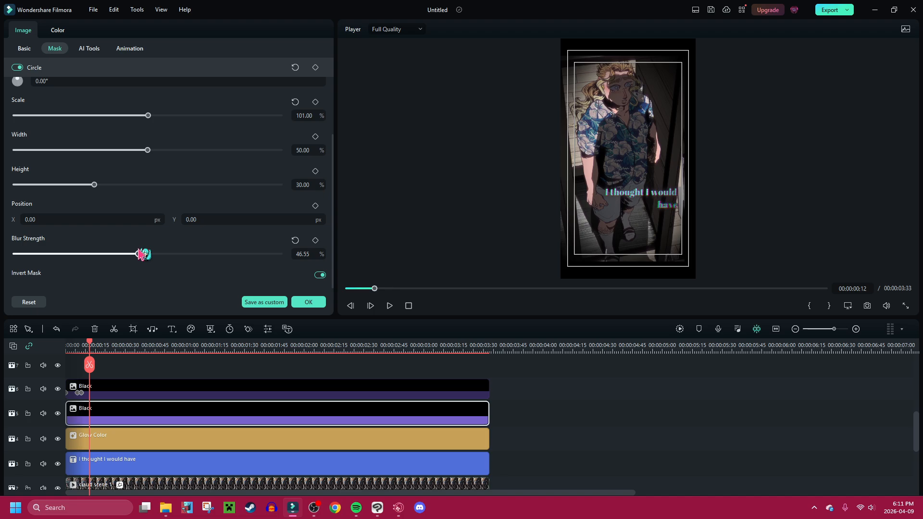
pyautogui.scroll(2, 192, 190)
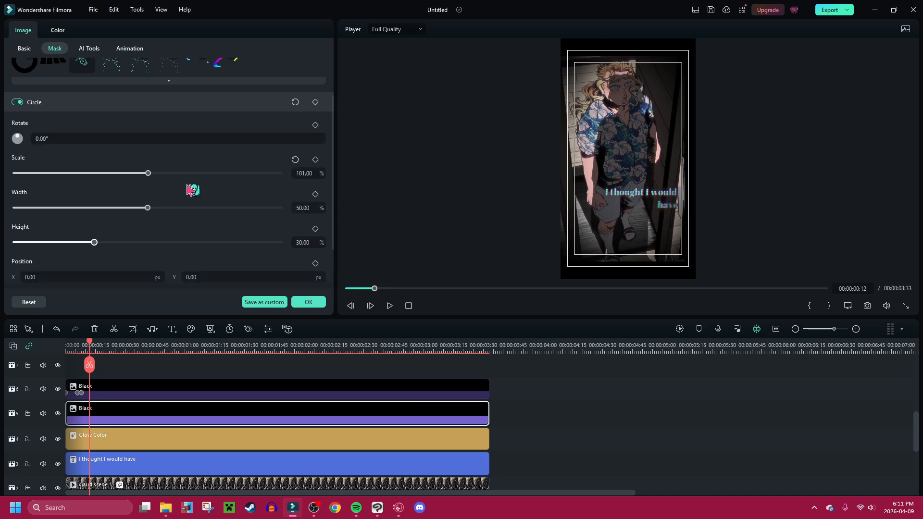
pyautogui.scroll(-1, 192, 189)
pyautogui.scroll(3, 192, 189)
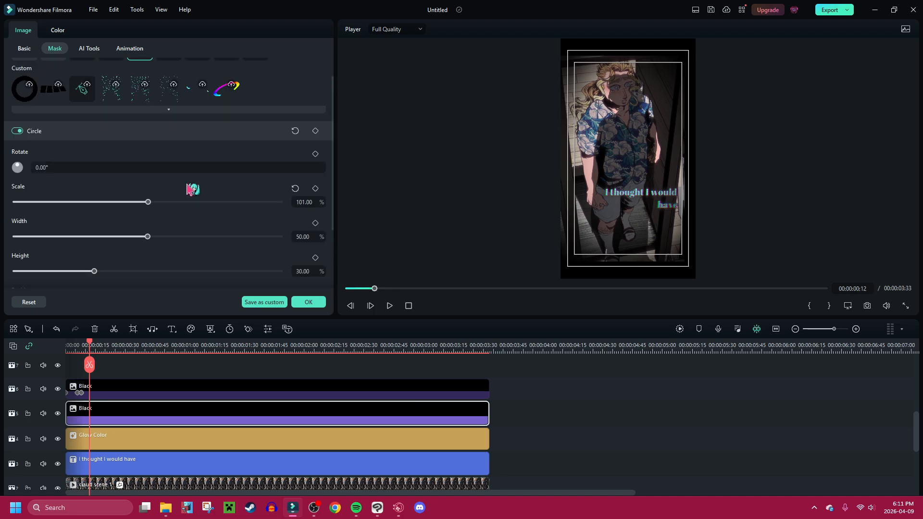
# - Lower the opacity of the Black copy on track 5 to 95.64% and play the result
pyautogui.click(25, 49)
pyautogui.scroll(-2, 264, 173)
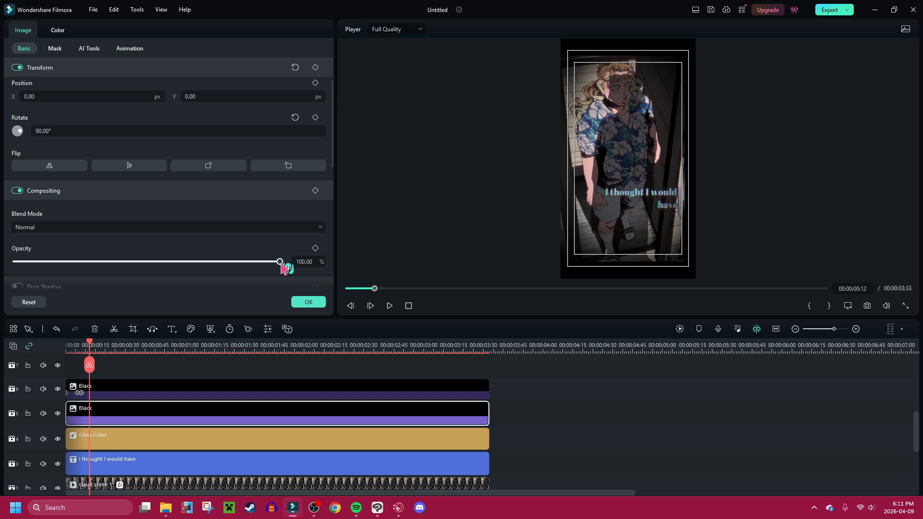
pyautogui.moveTo(280, 261); pyautogui.dragTo(268, 262)
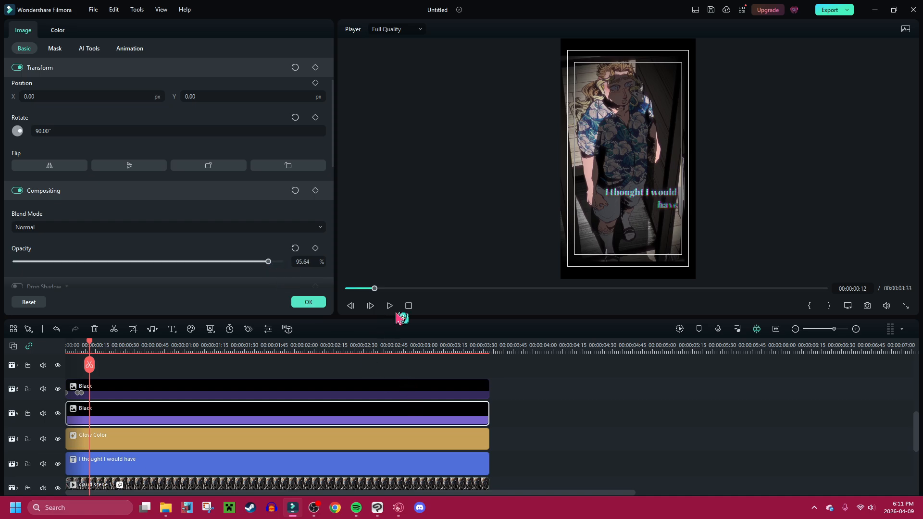
pyautogui.click(408, 307)
pyautogui.click(391, 306)
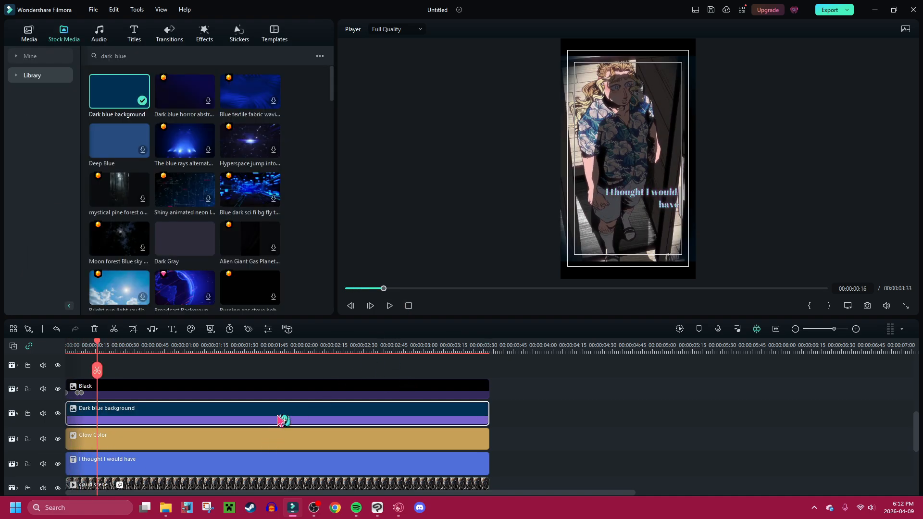
# - Reset the exposure of the Dark blue background clip on track 5 to 0
pyautogui.doubleClick(281, 420)
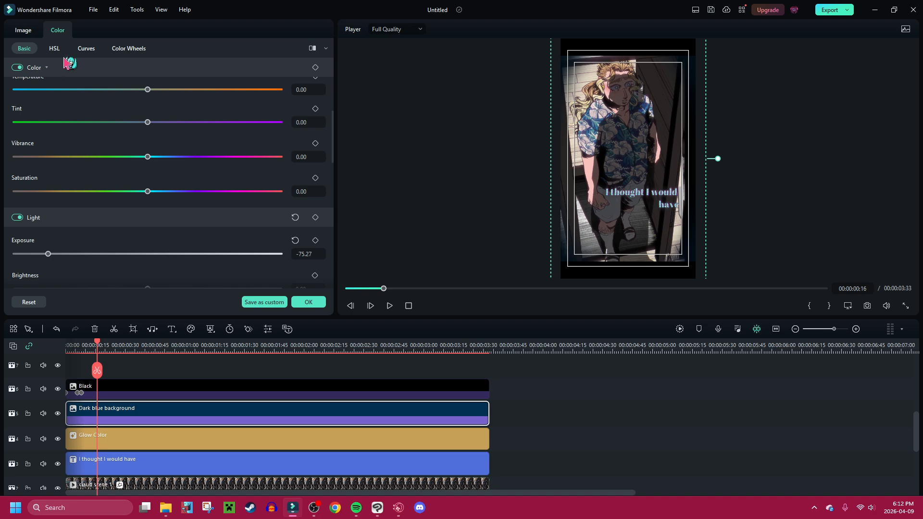
pyautogui.scroll(-1, 118, 142)
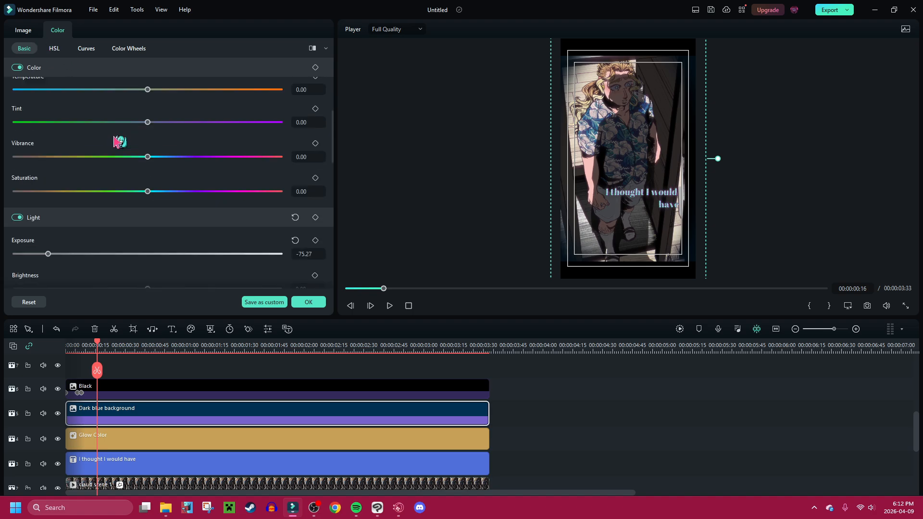
pyautogui.click(295, 240)
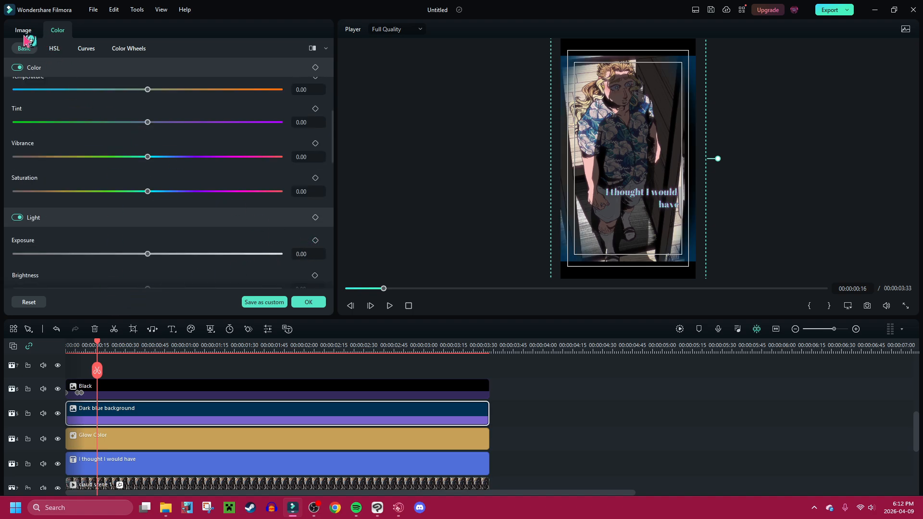
# - Set the Dark blue background clip's blend mode to Multiply and play the result
pyautogui.click(23, 31)
pyautogui.scroll(-1, 160, 186)
pyautogui.click(169, 199)
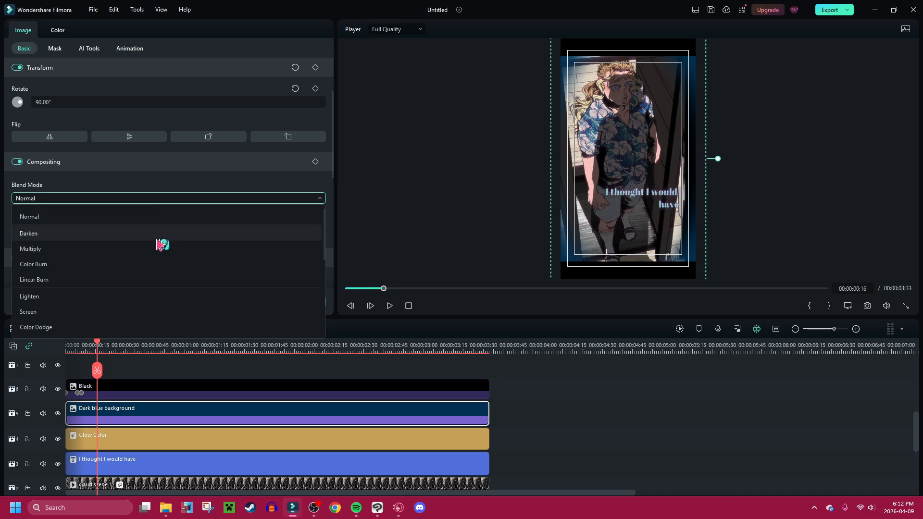
pyautogui.click(160, 248)
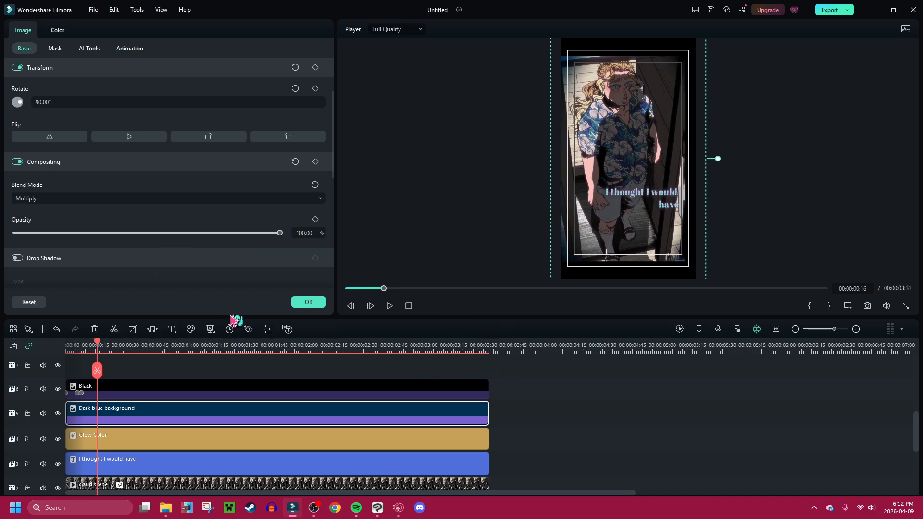
pyautogui.click(389, 305)
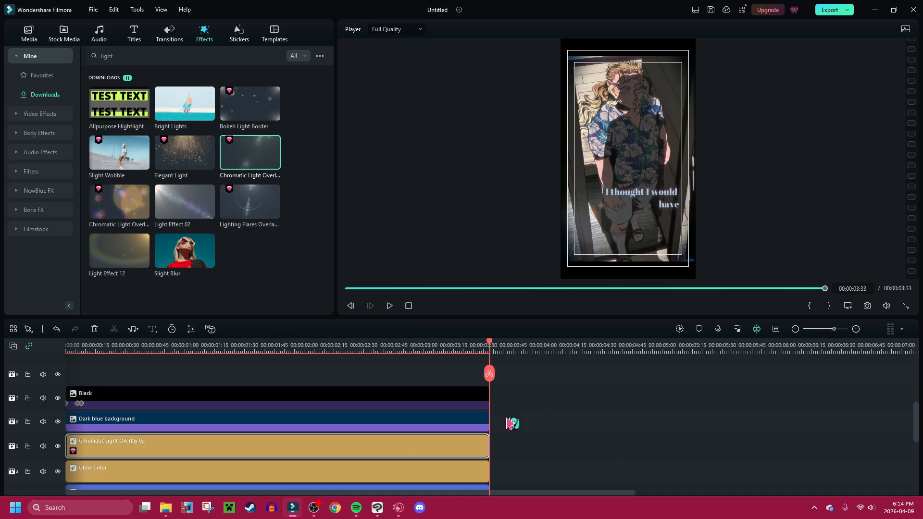
# - Review the full stack of timeline layers and check the composite at frames 6 and 34
pyautogui.scroll(-3, 510, 423)
pyautogui.scroll(4, 502, 383)
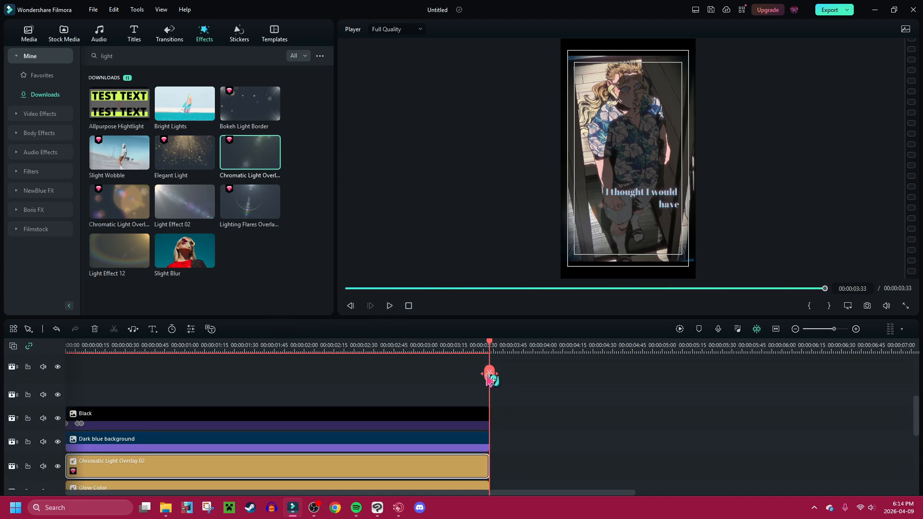
pyautogui.moveTo(489, 374); pyautogui.dragTo(78, 366)
pyautogui.scroll(-5, 207, 377)
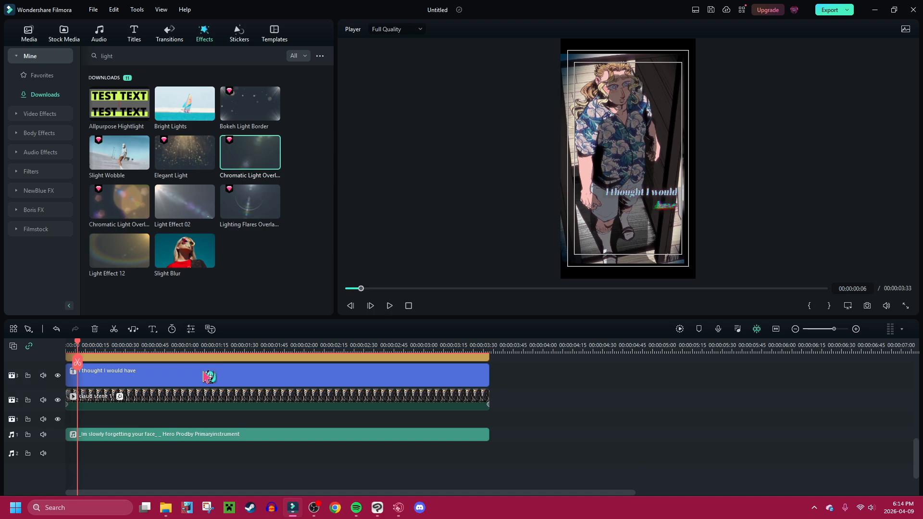
pyautogui.scroll(3, 644, 379)
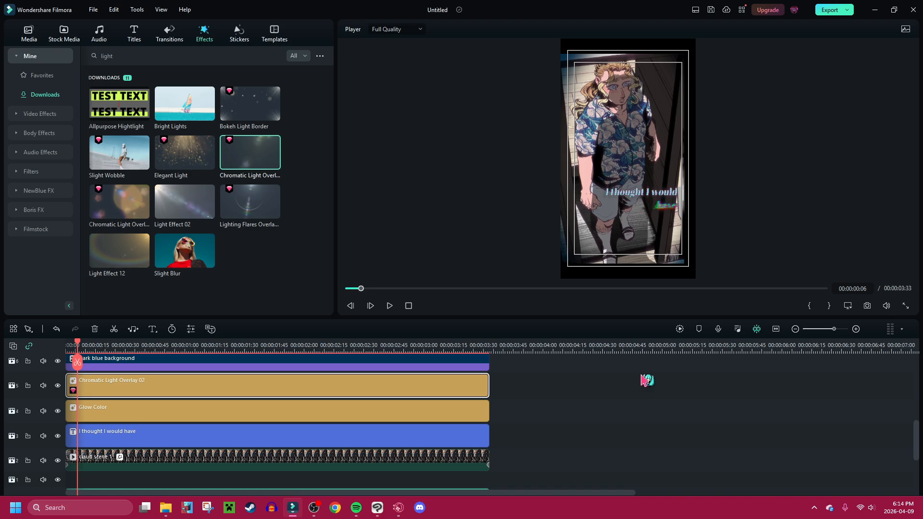
pyautogui.scroll(2, 618, 380)
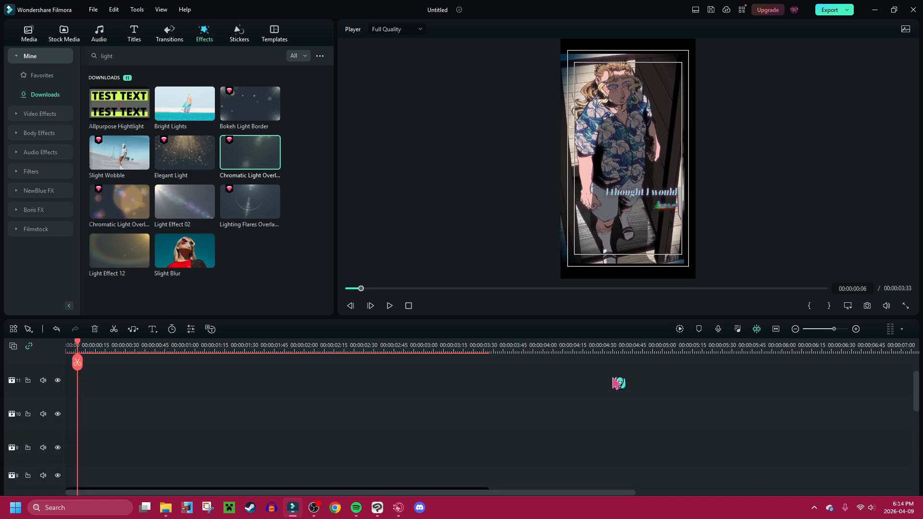
pyautogui.scroll(-2, 617, 380)
pyautogui.scroll(4, 326, 410)
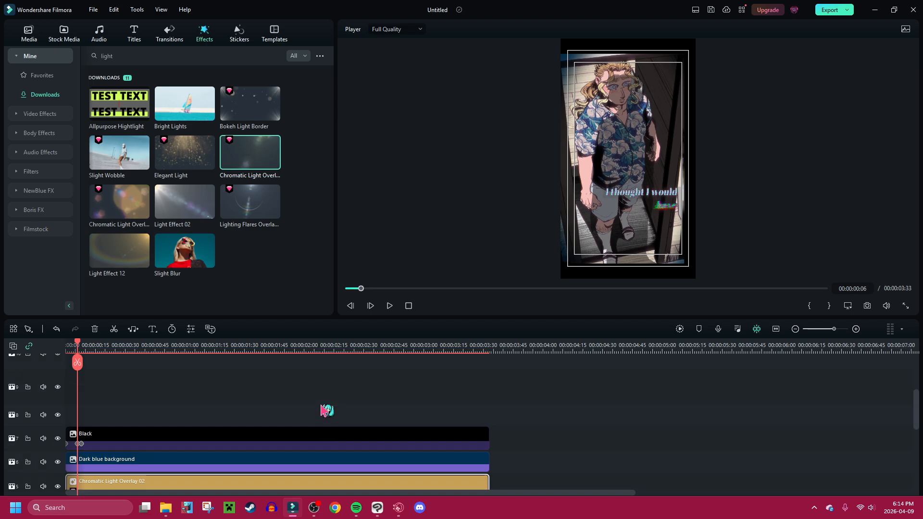
pyautogui.moveTo(77, 359); pyautogui.dragTo(133, 332)
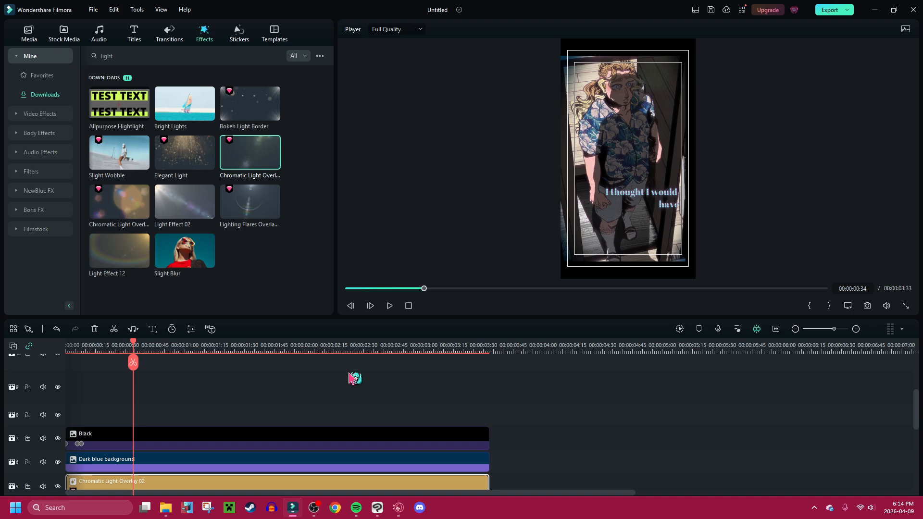